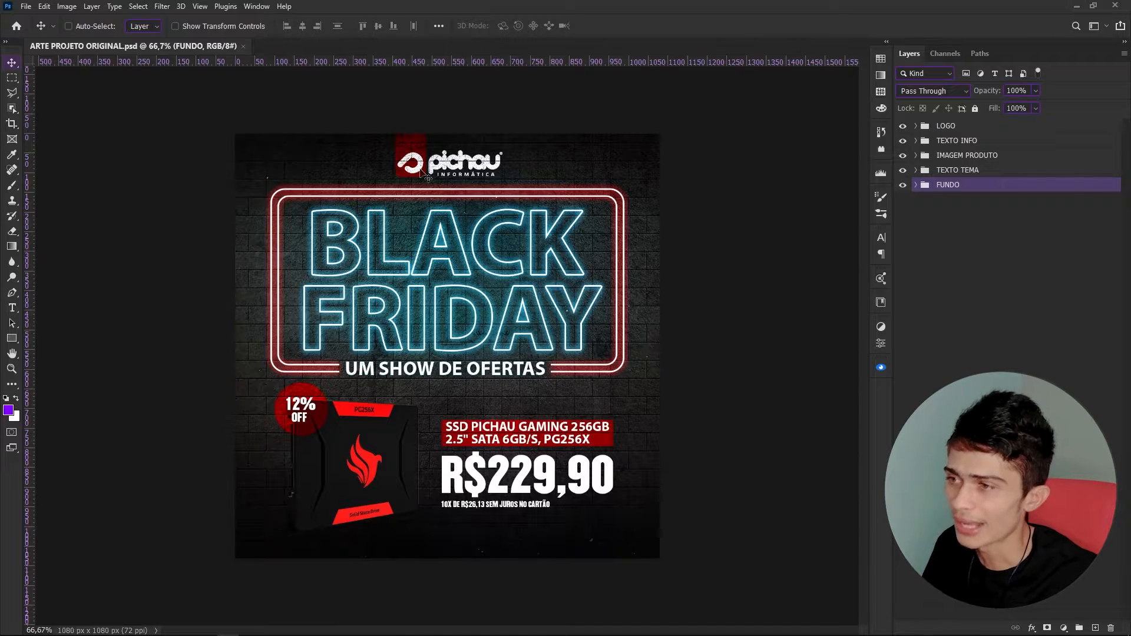
# Examine the layers inside the FUNDO group, including Layer 2 in the Ajuste subgroup.
pyautogui.click(915, 185)
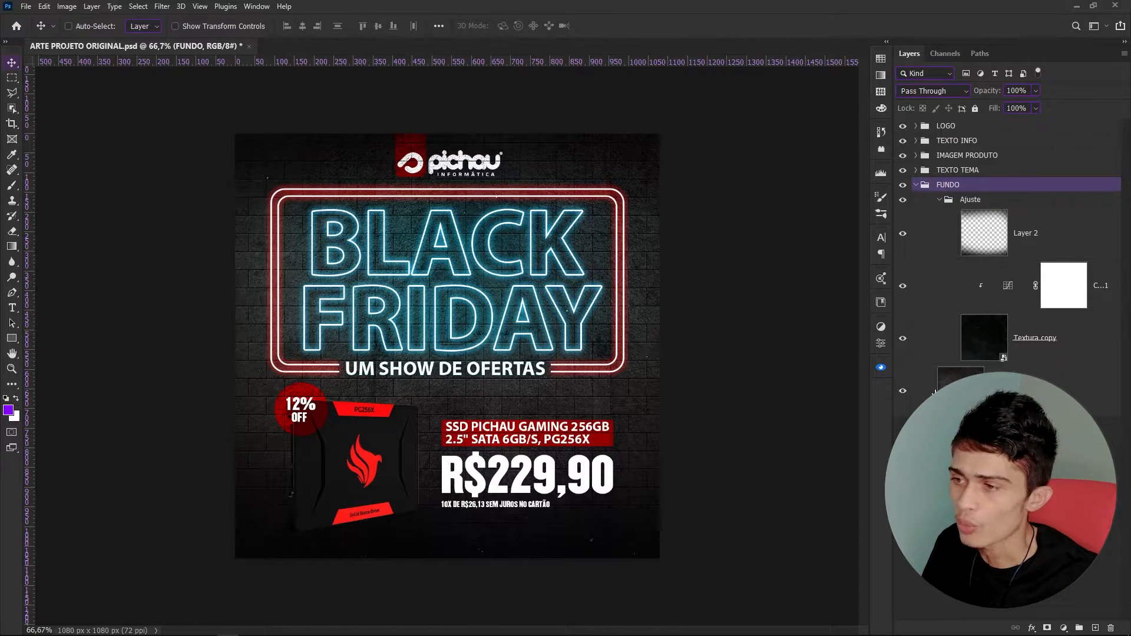
pyautogui.click(977, 353)
pyautogui.click(954, 303)
pyautogui.click(1025, 242)
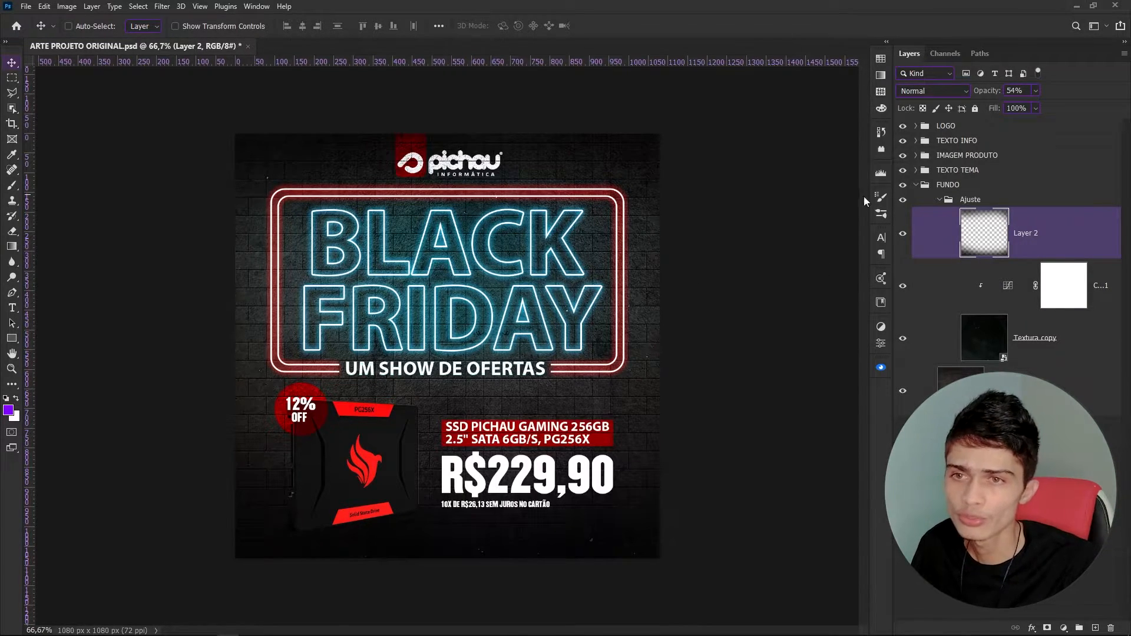
pyautogui.click(916, 184)
# Inspect the TEXTO TEMA group's contents with TEXTO INFO and IMAGEM PRODUTO temporarily hidden, and restore both groups' visibility.
pyautogui.click(934, 171)
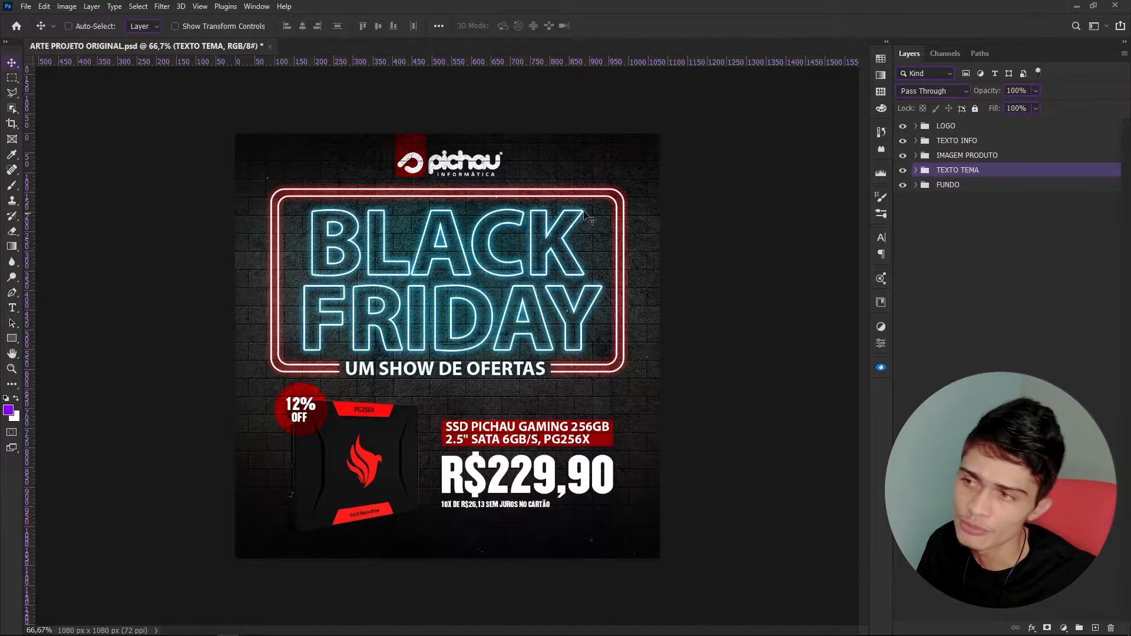
pyautogui.click(903, 141)
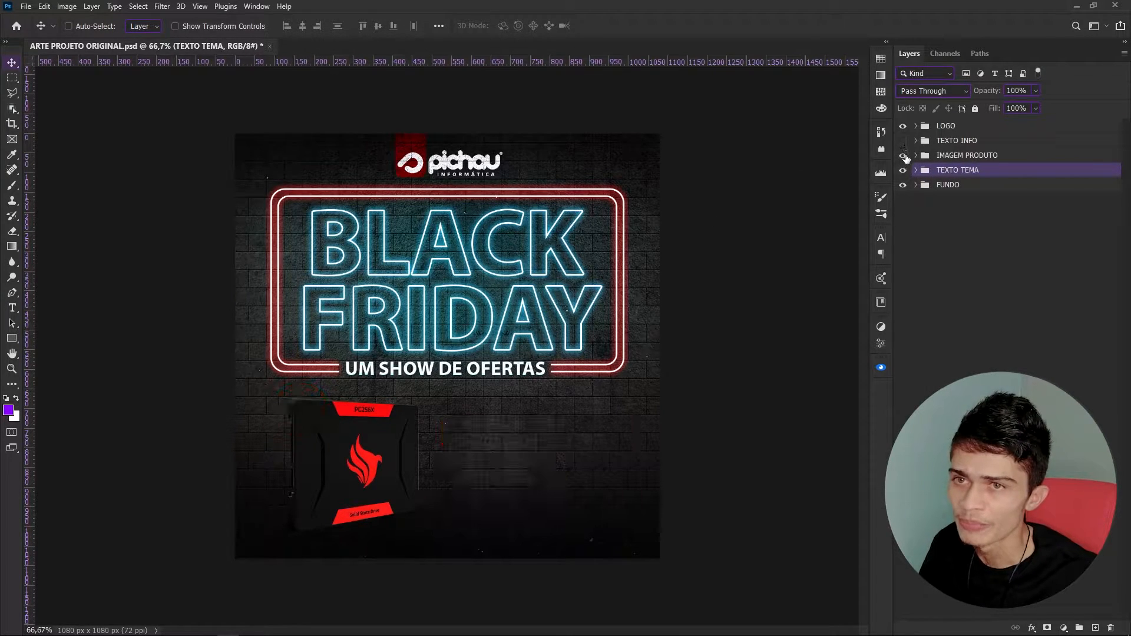
pyautogui.click(902, 156)
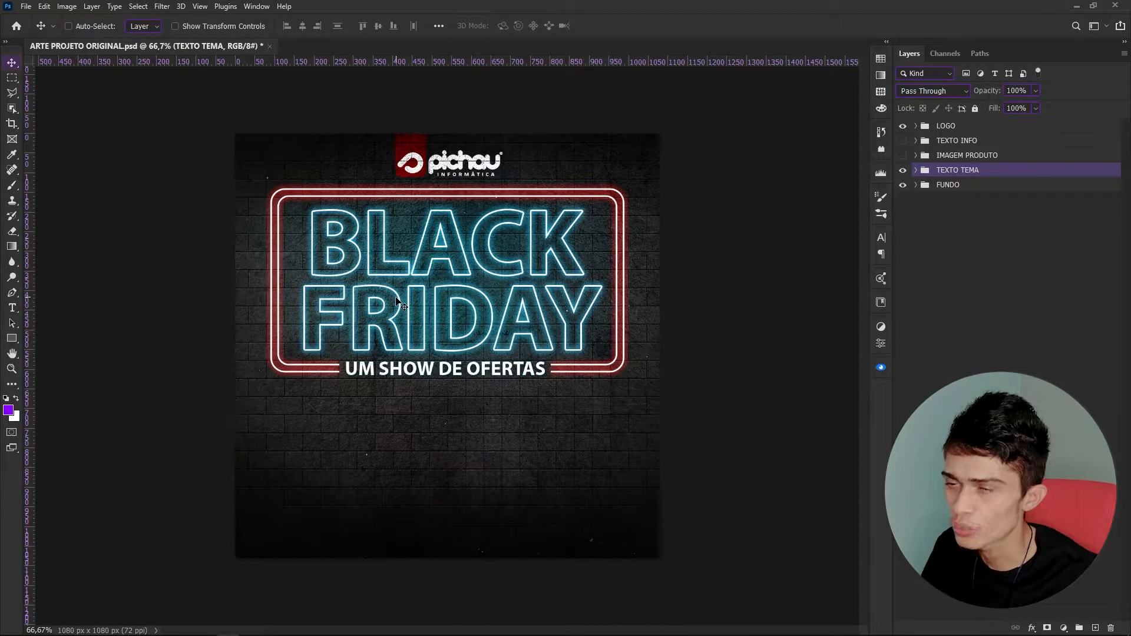
pyautogui.click(916, 171)
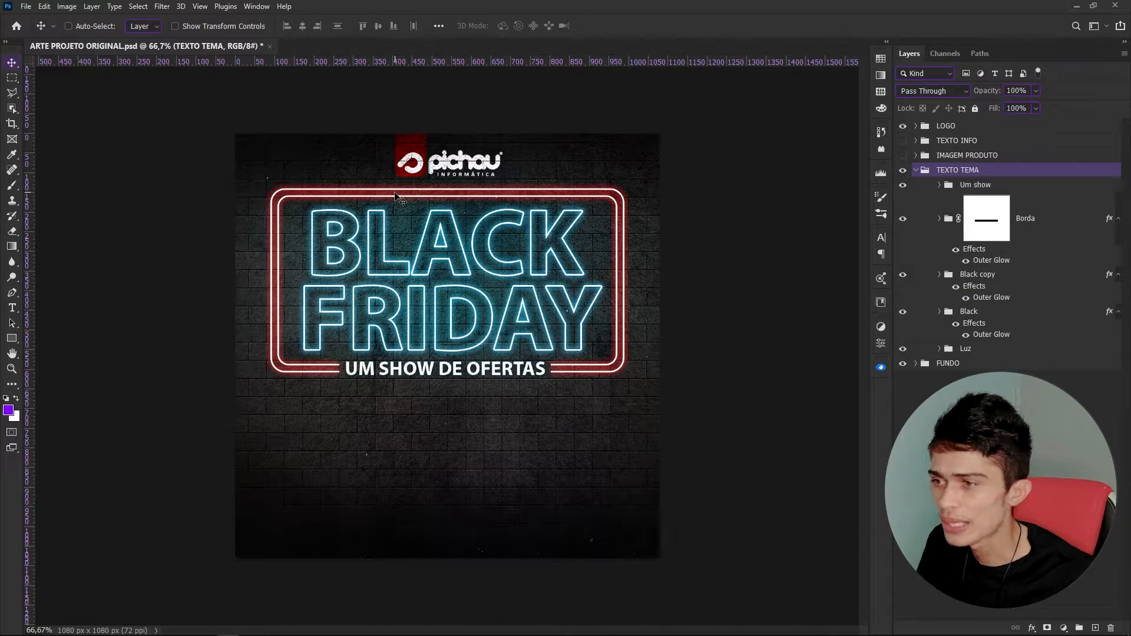
pyautogui.click(915, 170)
pyautogui.click(903, 155)
pyautogui.click(902, 141)
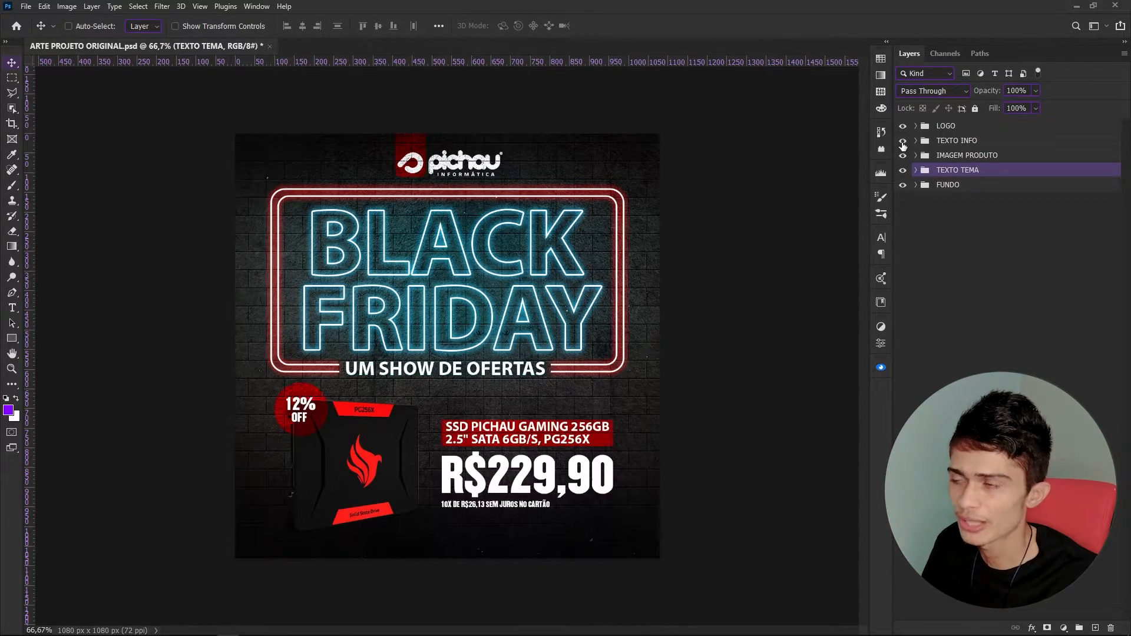
# Start a new document based on the Web presets, with width and height both set to 1080 pixels.
pyautogui.click(27, 7)
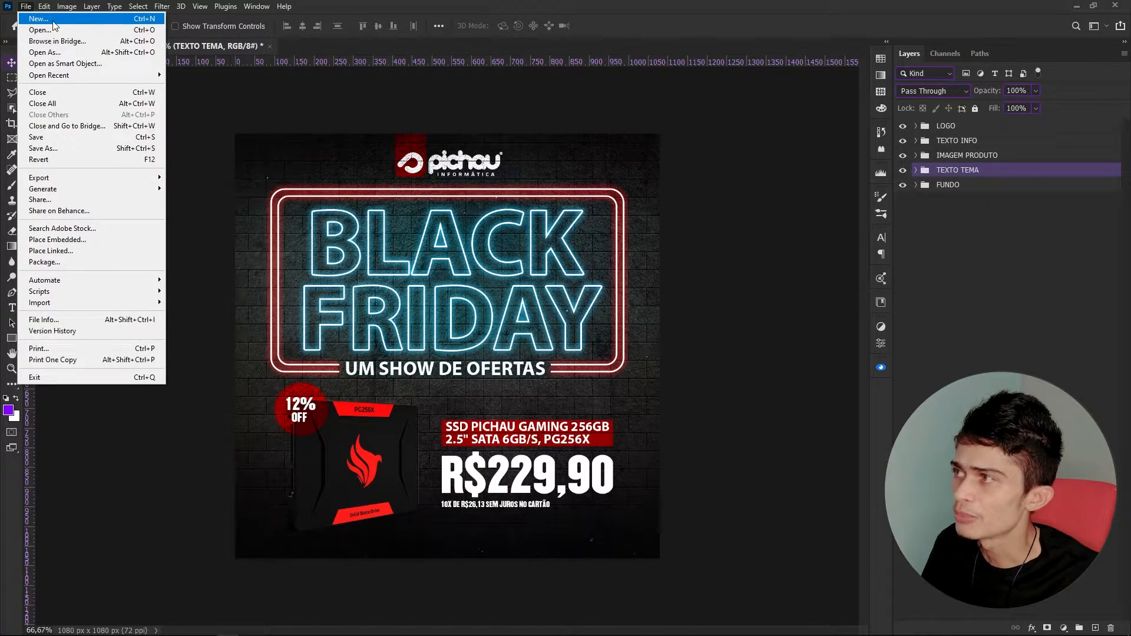
pyautogui.click(39, 18)
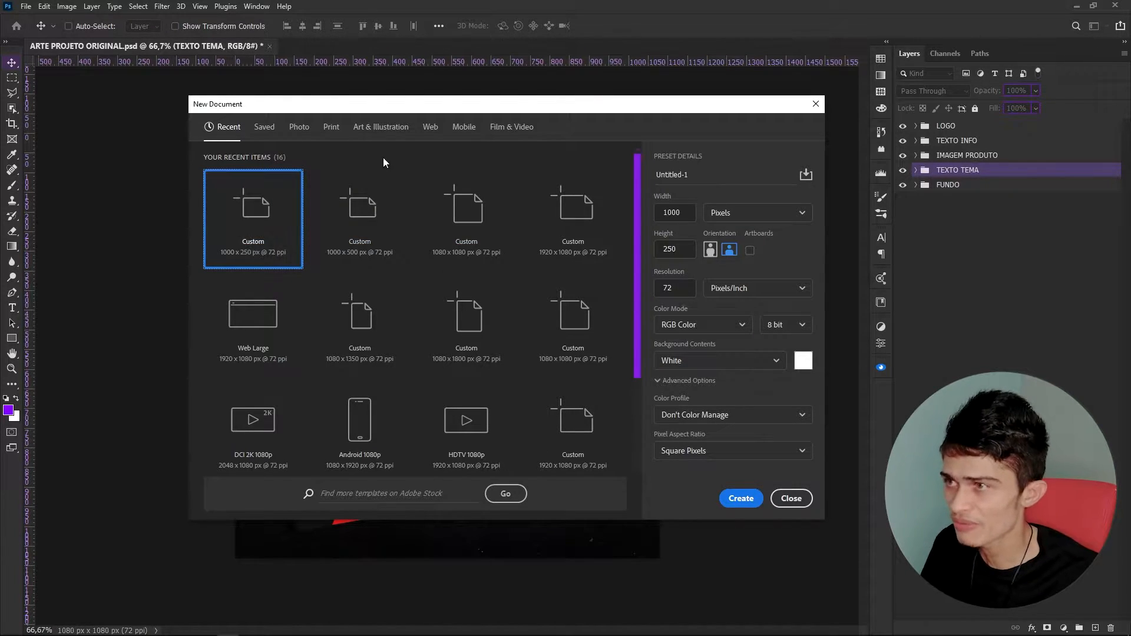
pyautogui.click(432, 130)
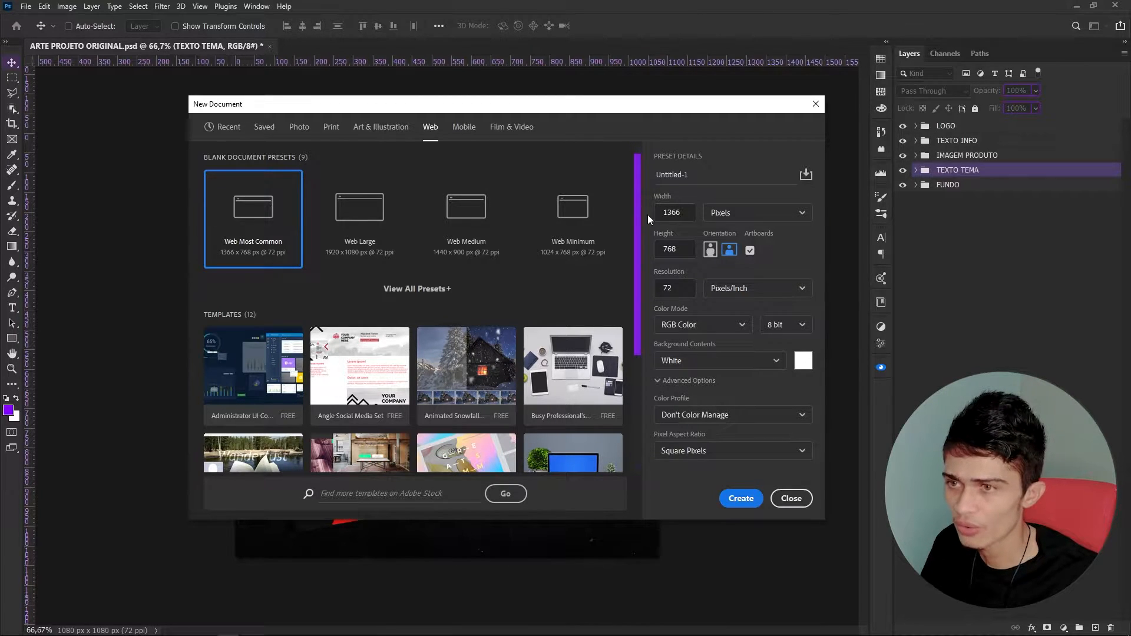
pyautogui.doubleClick(678, 213)
pyautogui.write('1080')
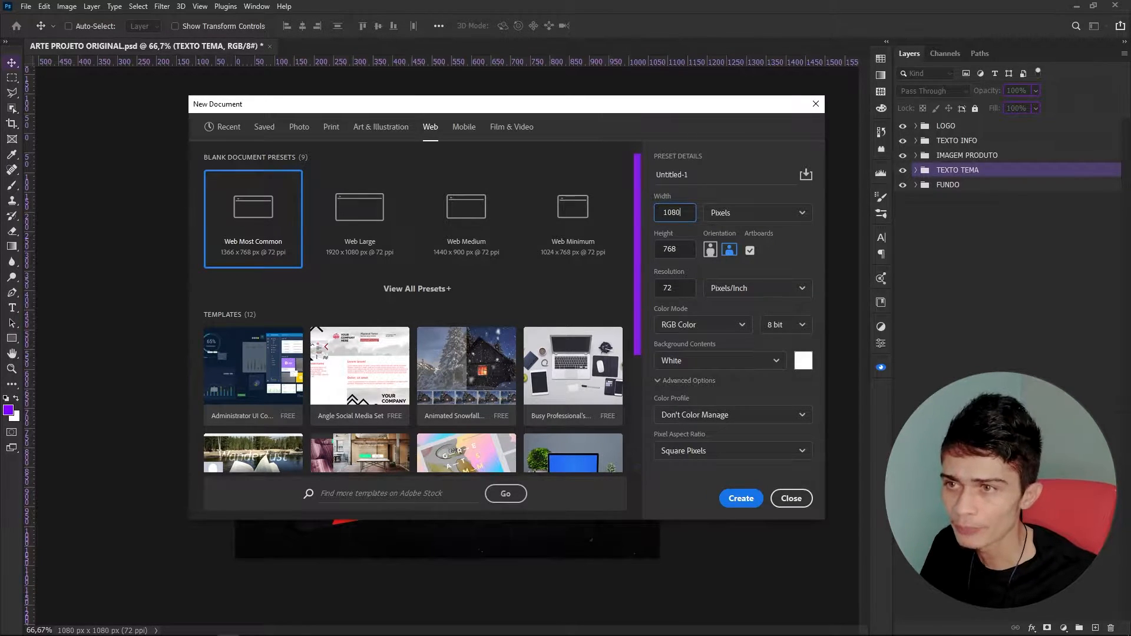
pyautogui.press('Tab')
pyautogui.write('1080')
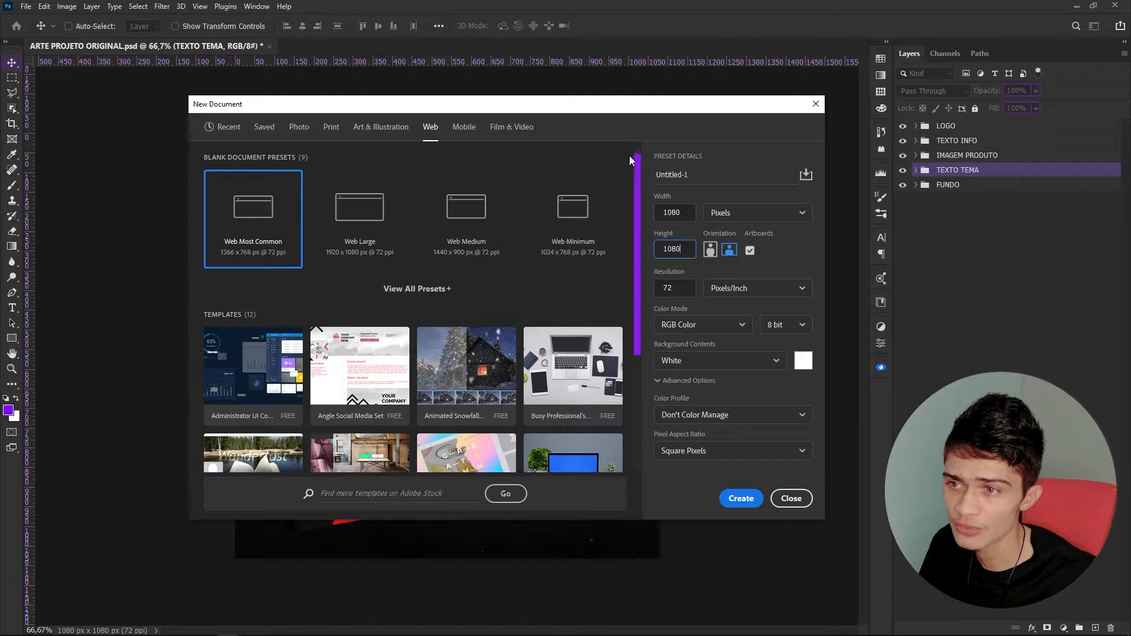
pyautogui.press('Tab')
pyautogui.click(682, 248)
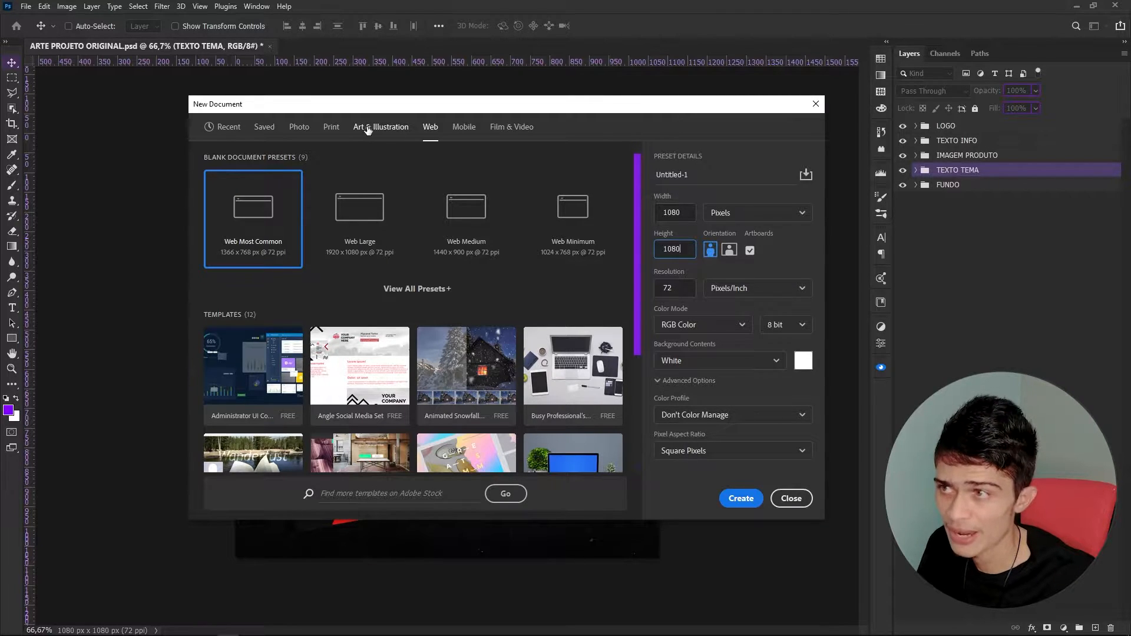
# Compare the colour modes offered for the new document with artboards disabled and enabled.
pyautogui.click(750, 251)
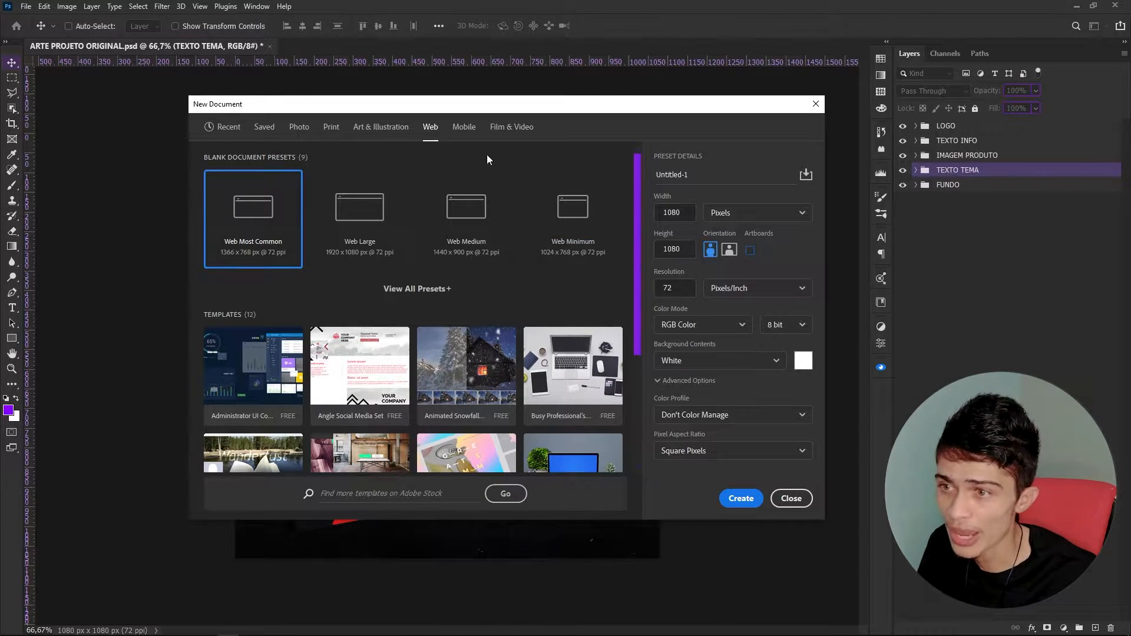
pyautogui.click(736, 326)
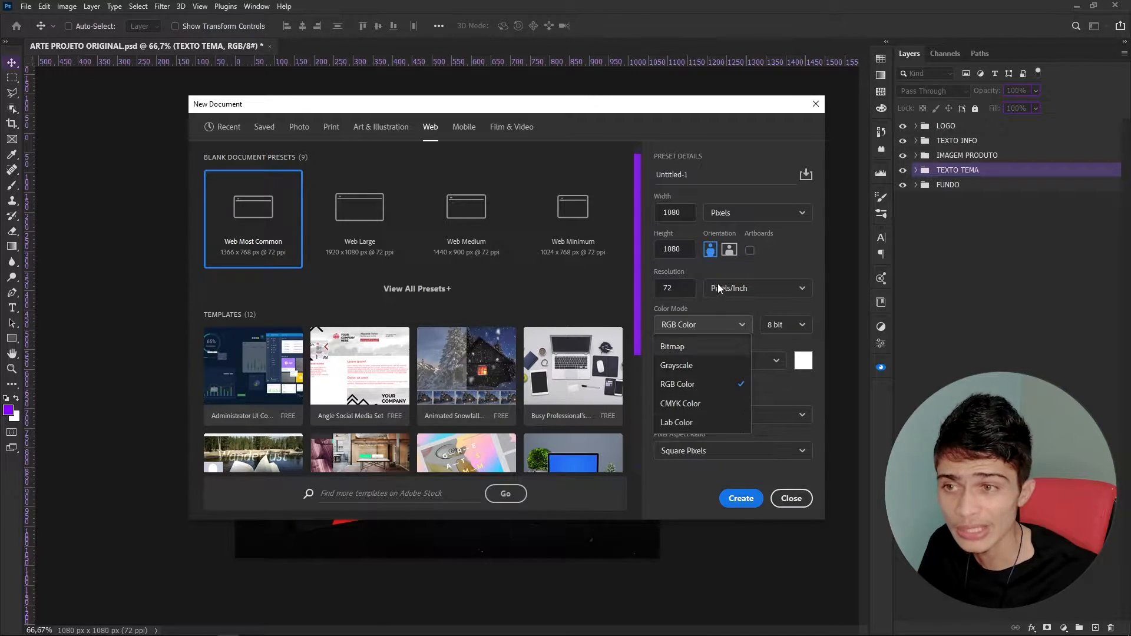
pyautogui.click(751, 249)
pyautogui.click(751, 251)
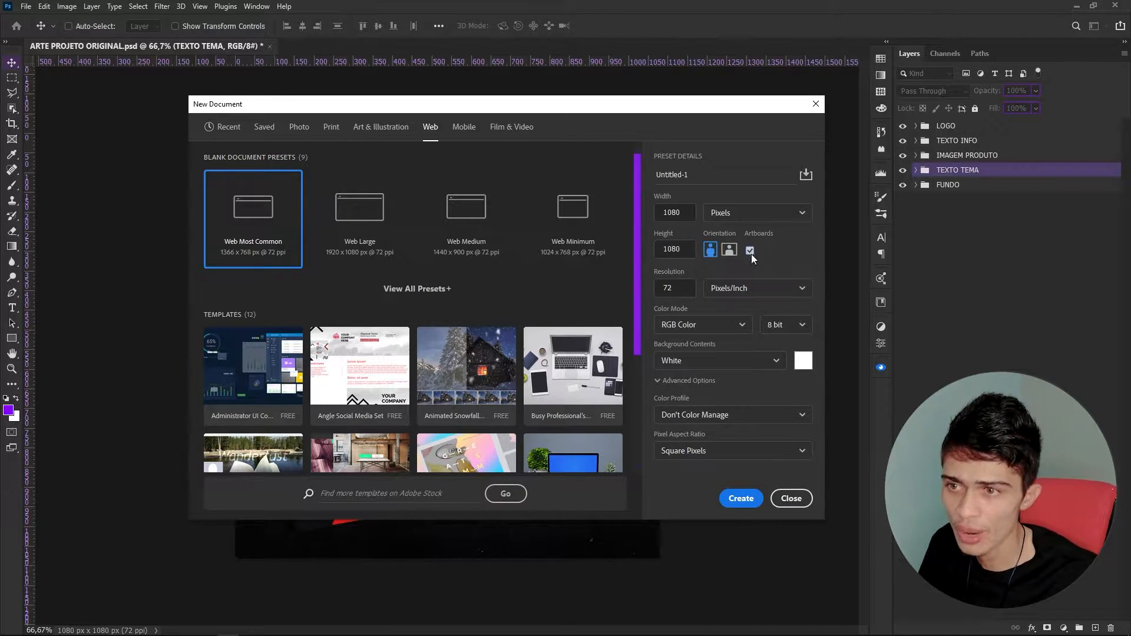
pyautogui.click(733, 325)
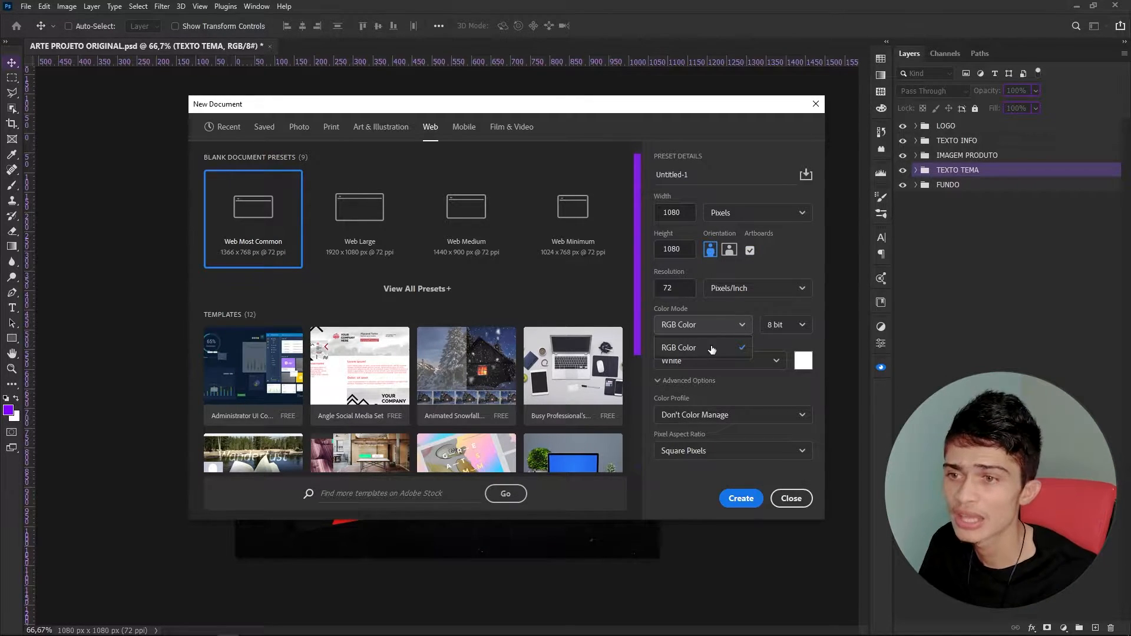
pyautogui.click(710, 324)
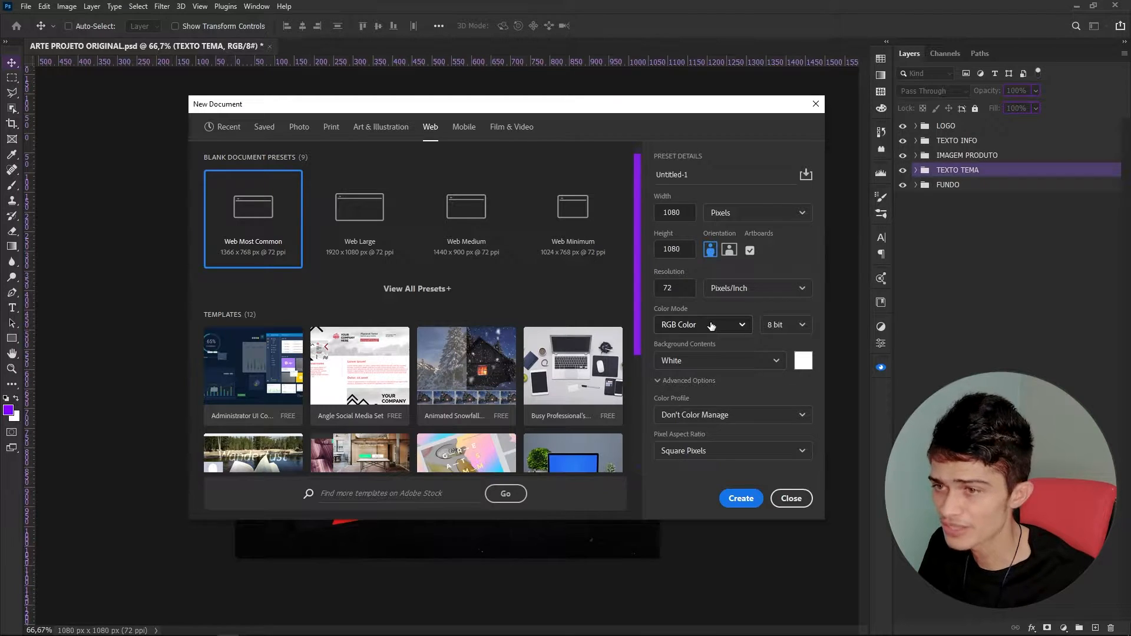
pyautogui.click(712, 325)
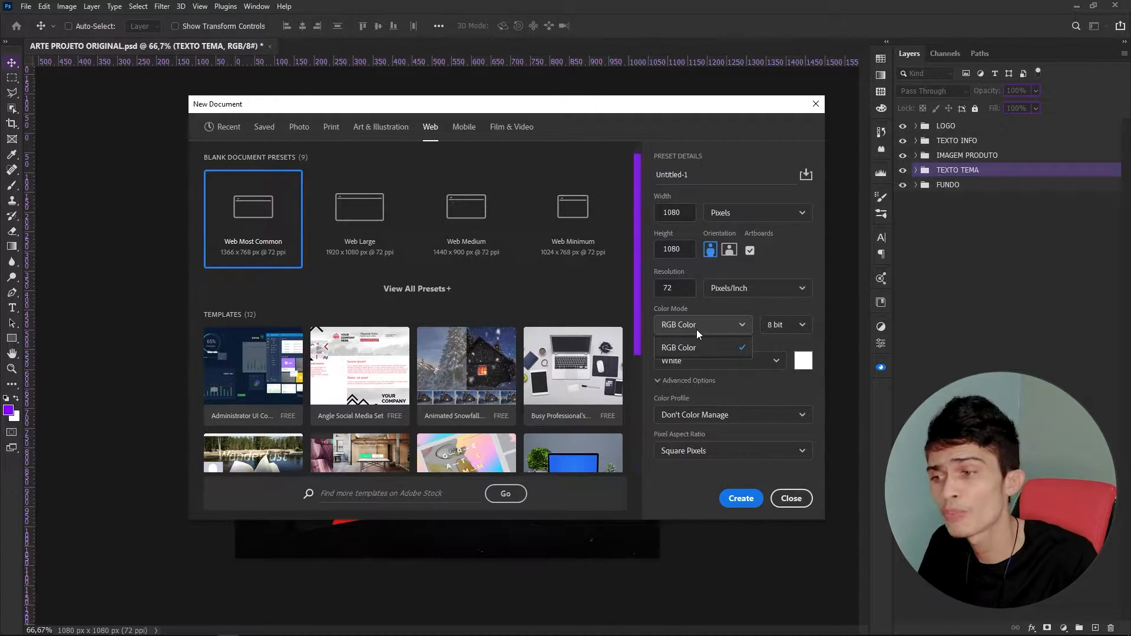
pyautogui.click(696, 330)
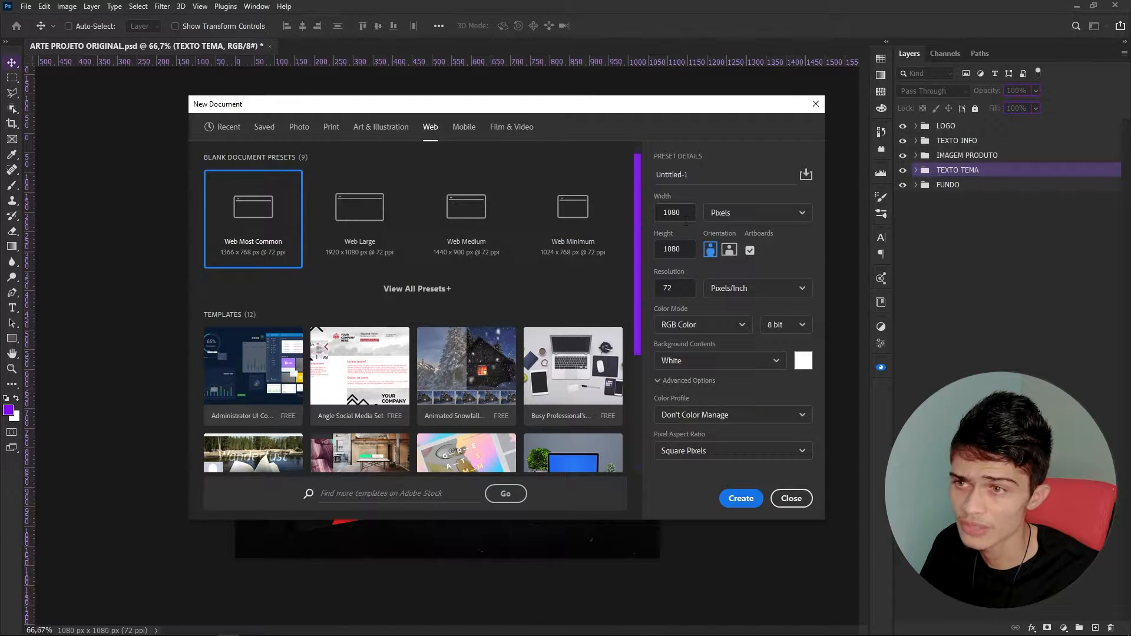
# Create the new document with artboards enabled and select Artboard 1.
pyautogui.click(741, 499)
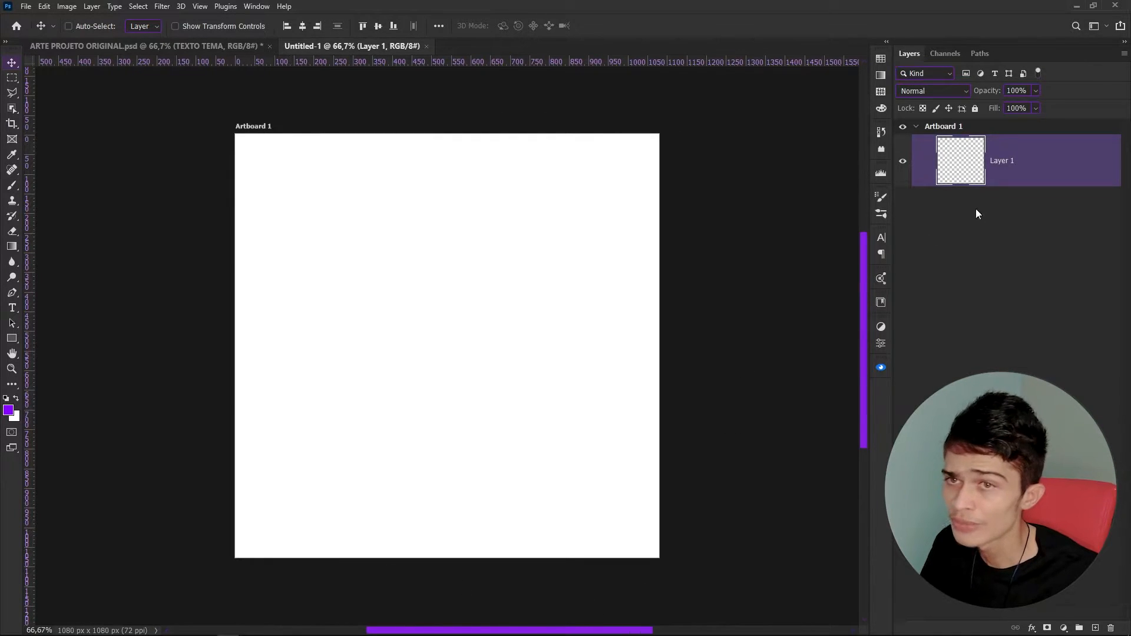
pyautogui.click(936, 130)
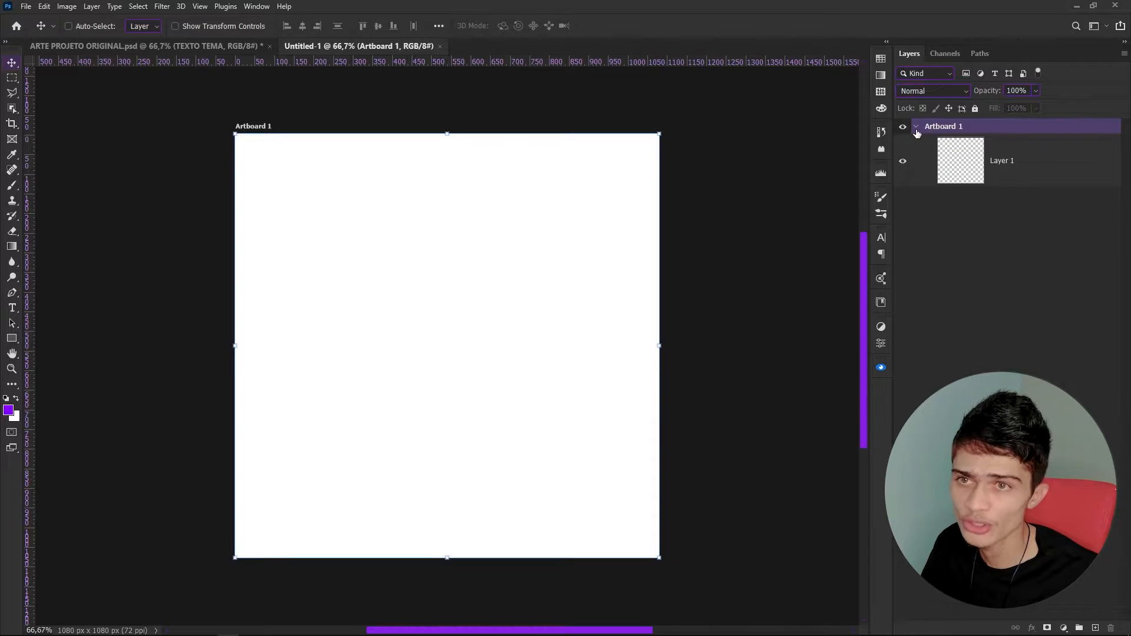
# Duplicate Artboard 1 and delete the copy.
pyautogui.click(915, 127)
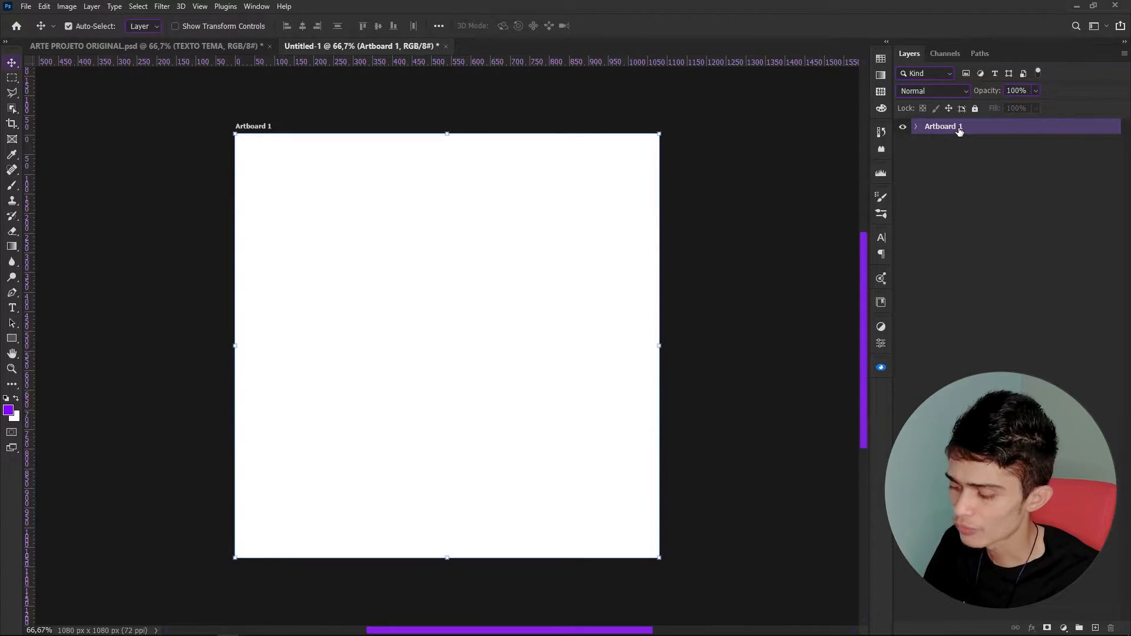
pyautogui.hotkey('ctrl', 'j')
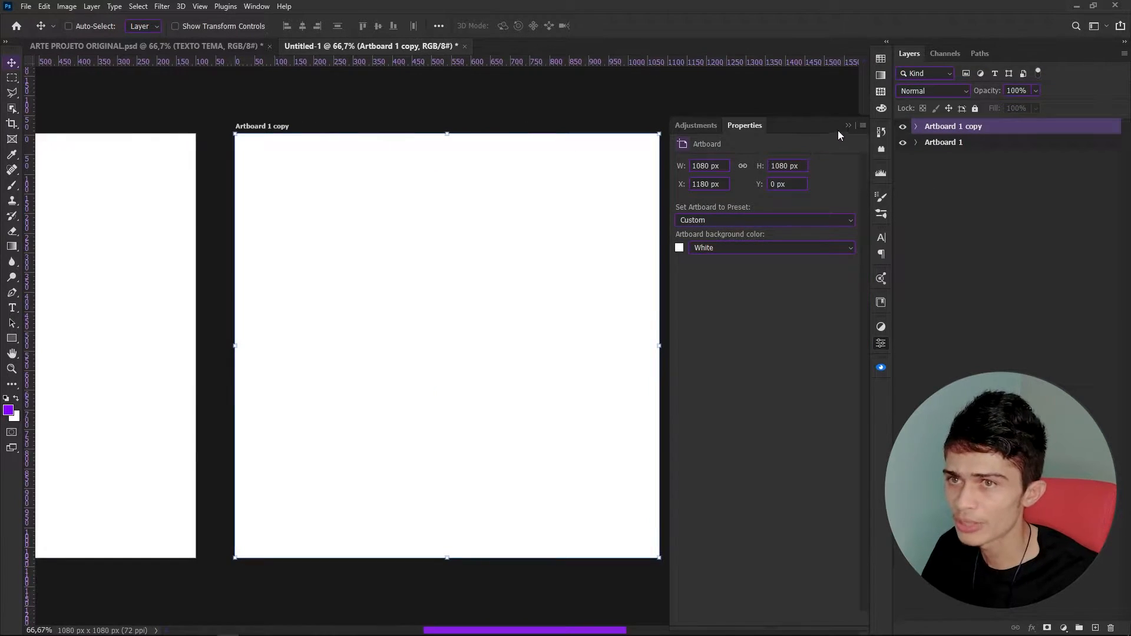
pyautogui.click(852, 126)
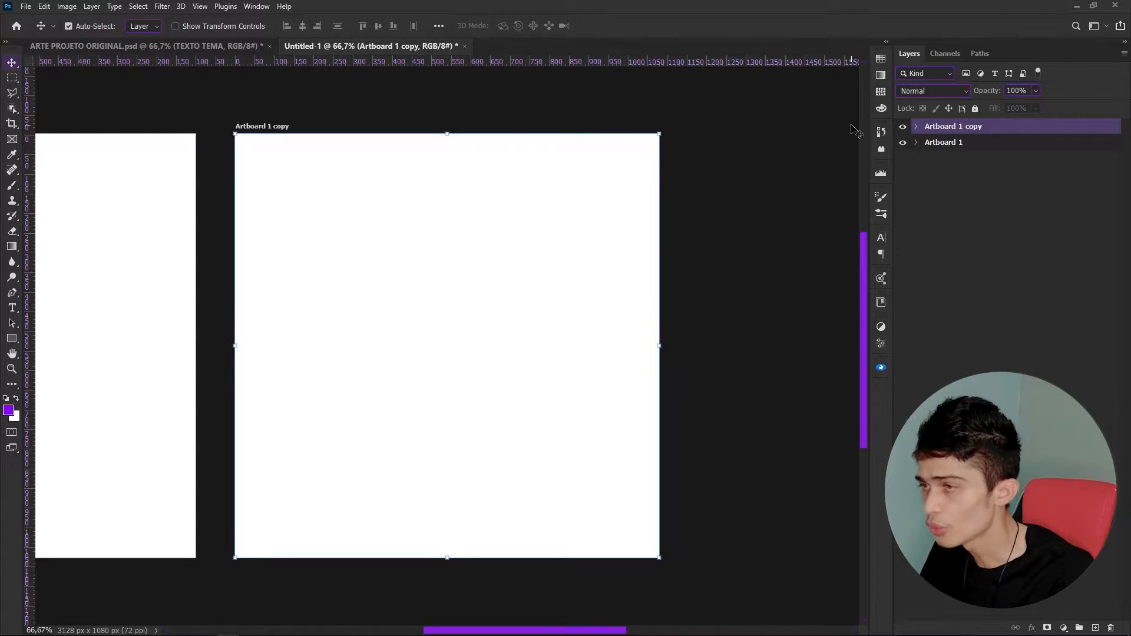
pyautogui.hotkey('ctrl', '-')
pyautogui.hotkey('ctrl', '-')
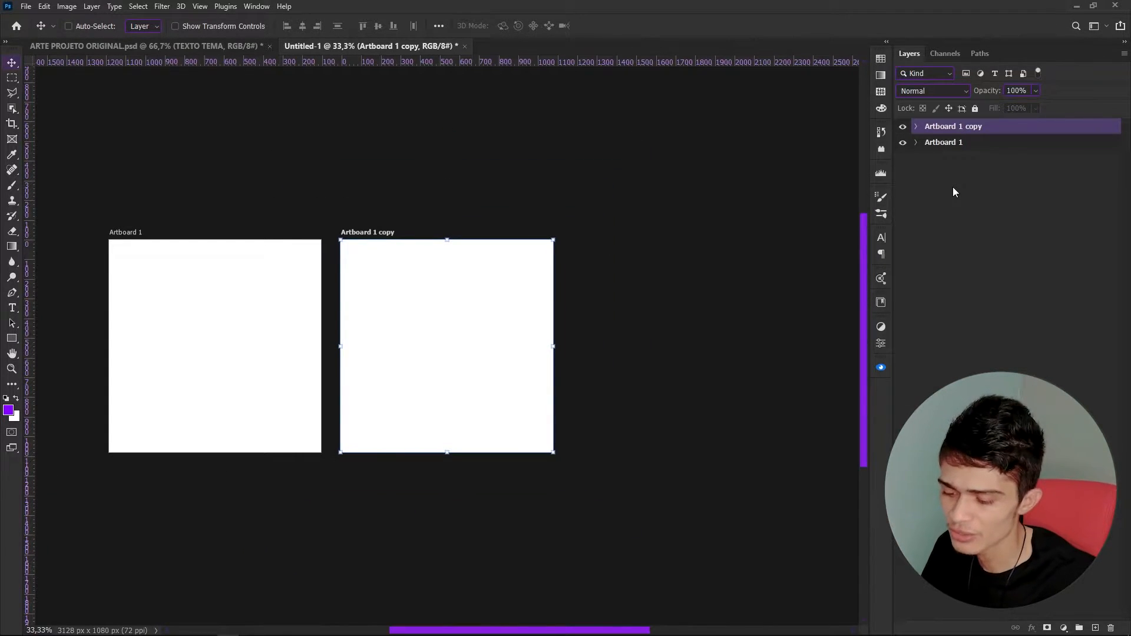
pyautogui.press('Delete')
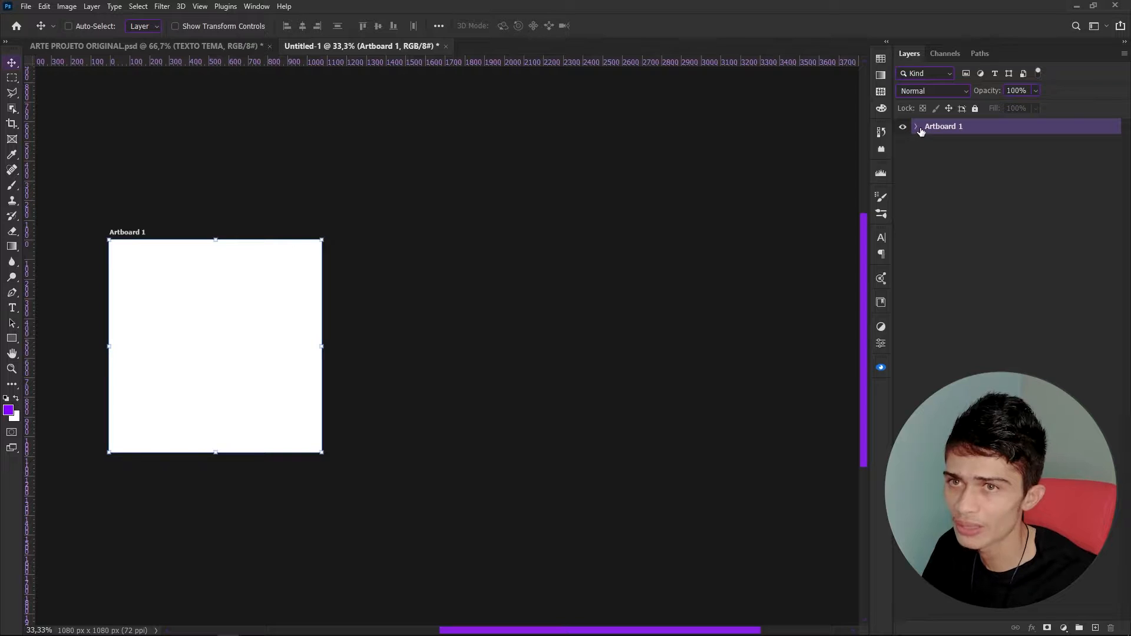
# Add a new empty layer above Layer 1 in Artboard 1.
pyautogui.click(917, 127)
pyautogui.hotkey('ctrl', '0')
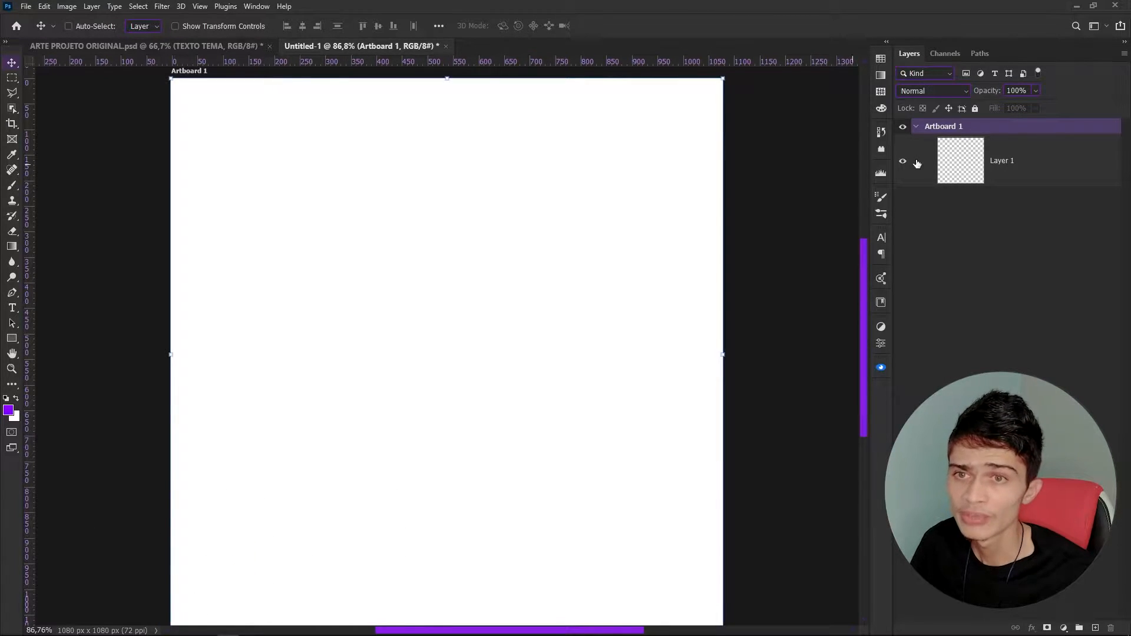
pyautogui.click(961, 170)
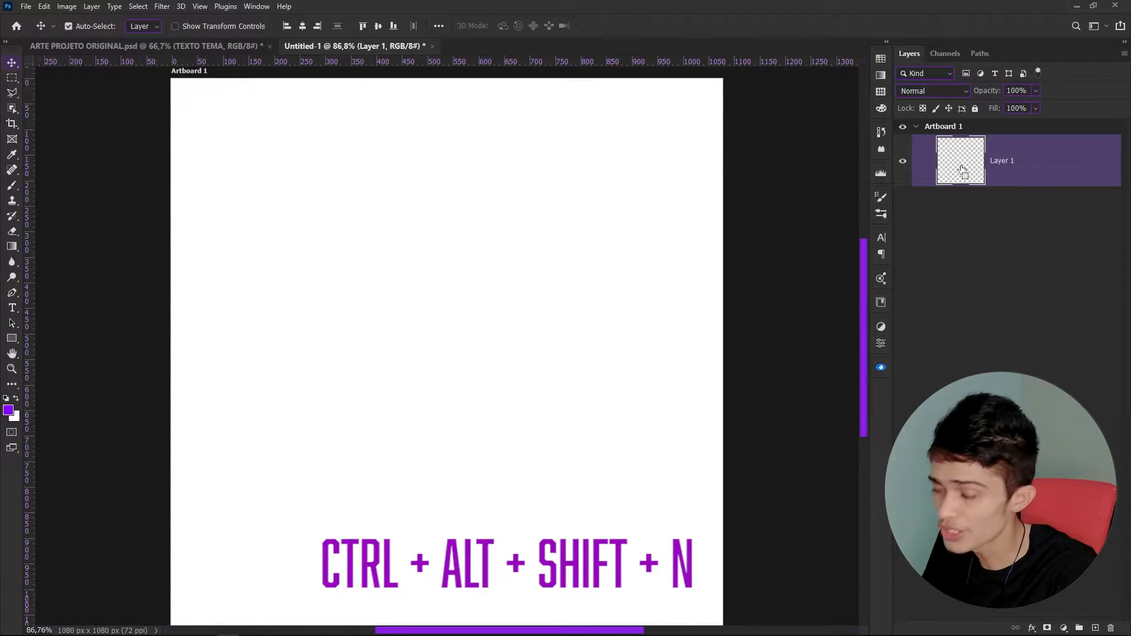
pyautogui.hotkey('ctrl', 'alt', 'shift', 'n')
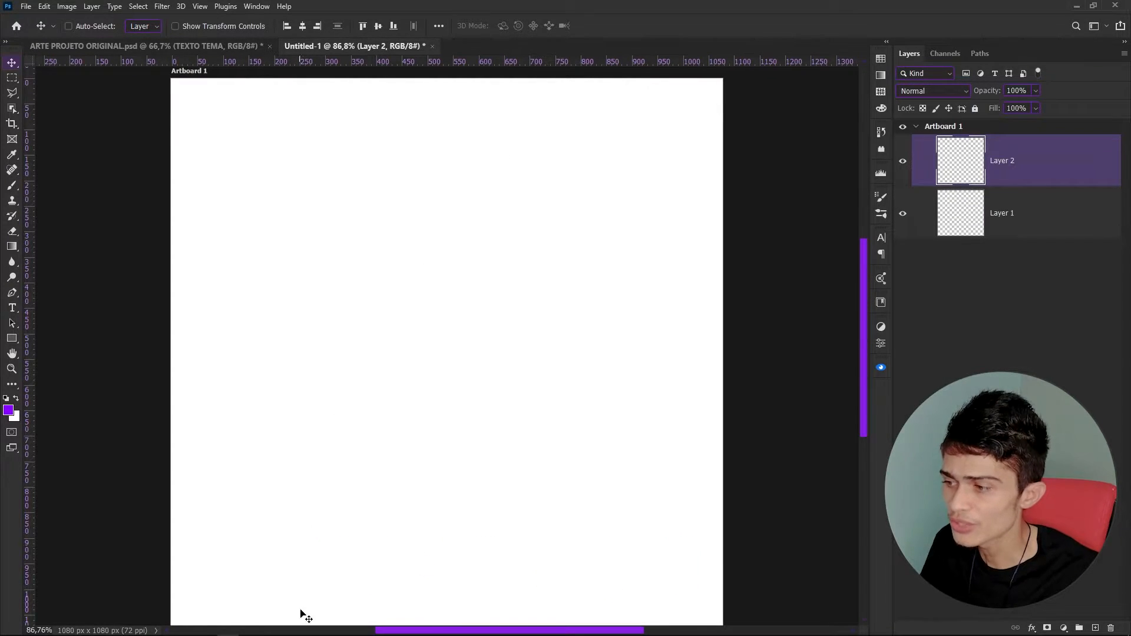
# Place the Fundo-Parede image from the ARTE PARA BLACK FRIDAY folder into Artboard 1 of the new document.
pyautogui.moveTo(272, 634)
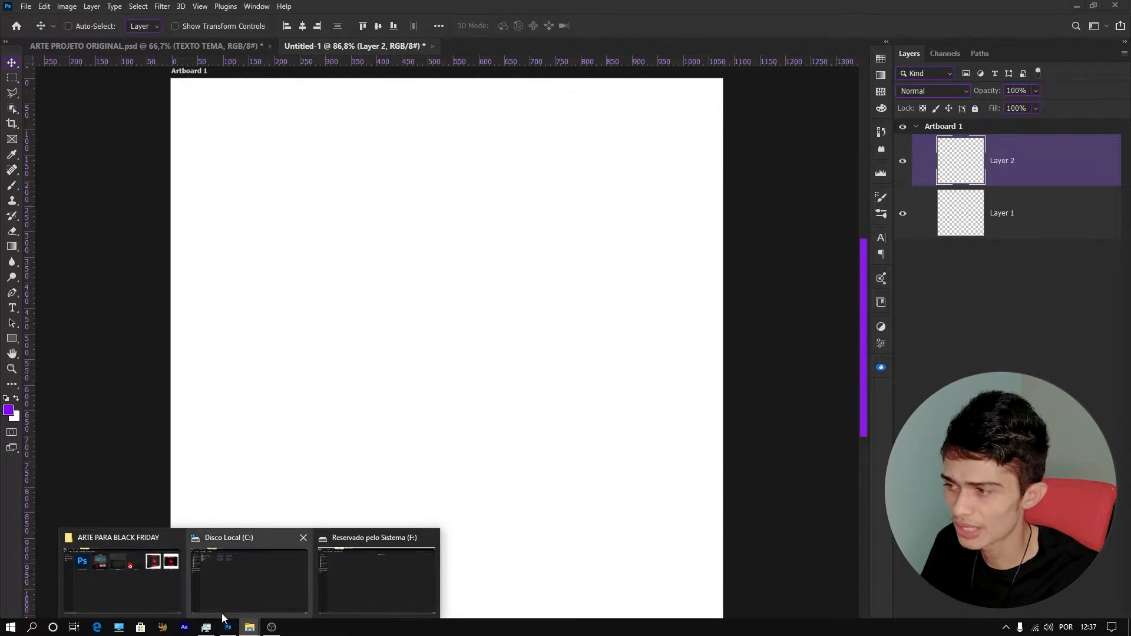
pyautogui.click(139, 578)
pyautogui.click(496, 272)
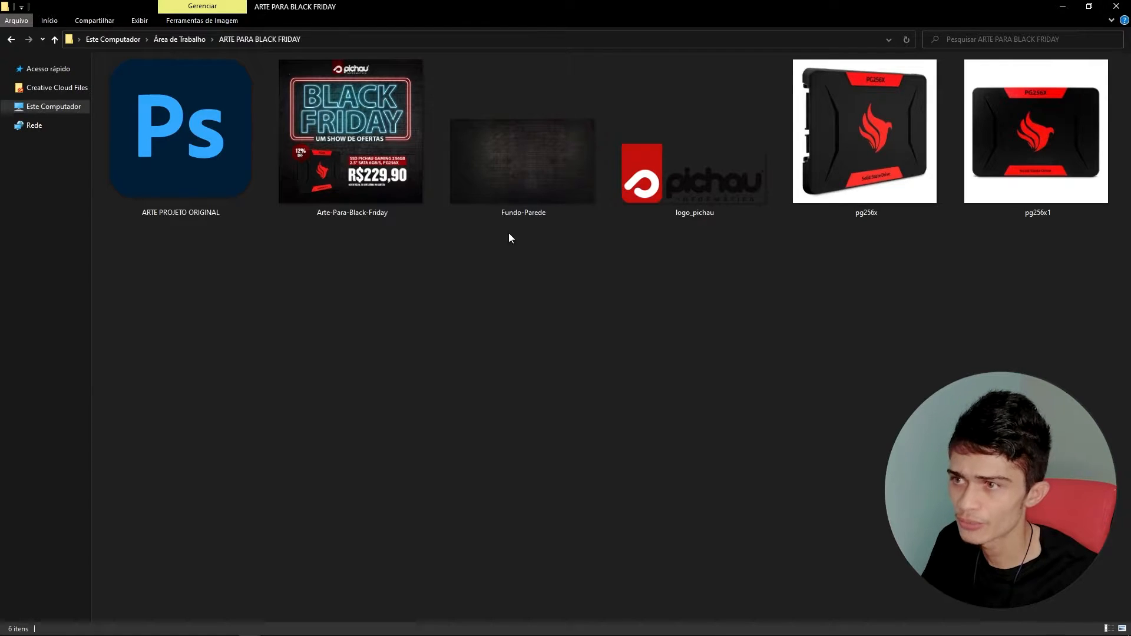
pyautogui.click(520, 201)
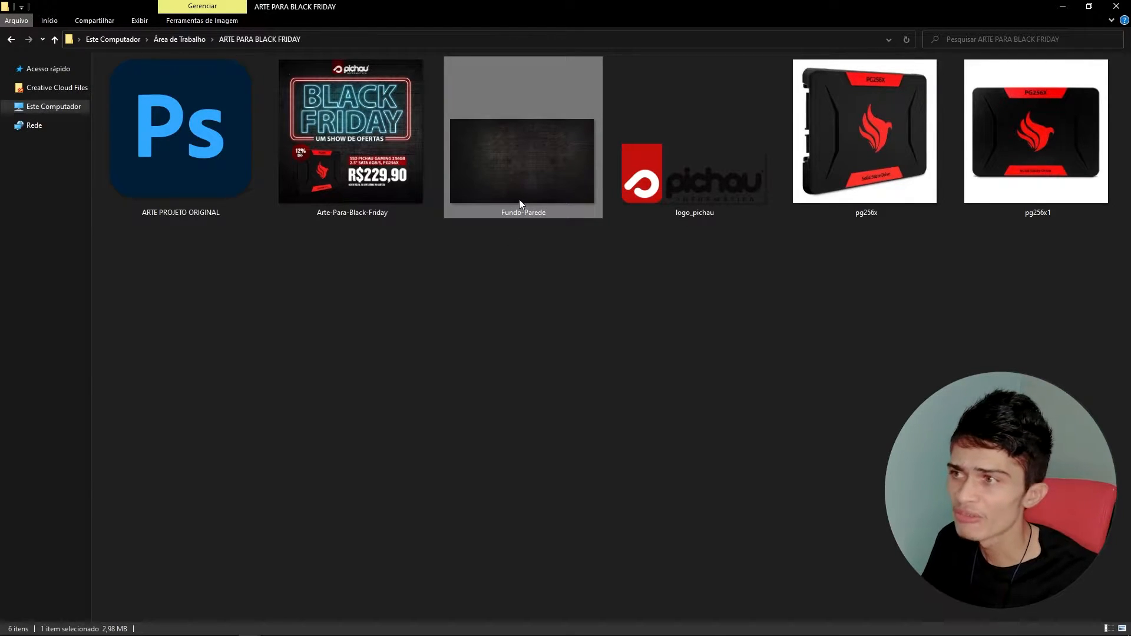
pyautogui.moveTo(512, 180); pyautogui.dragTo(391, 322)
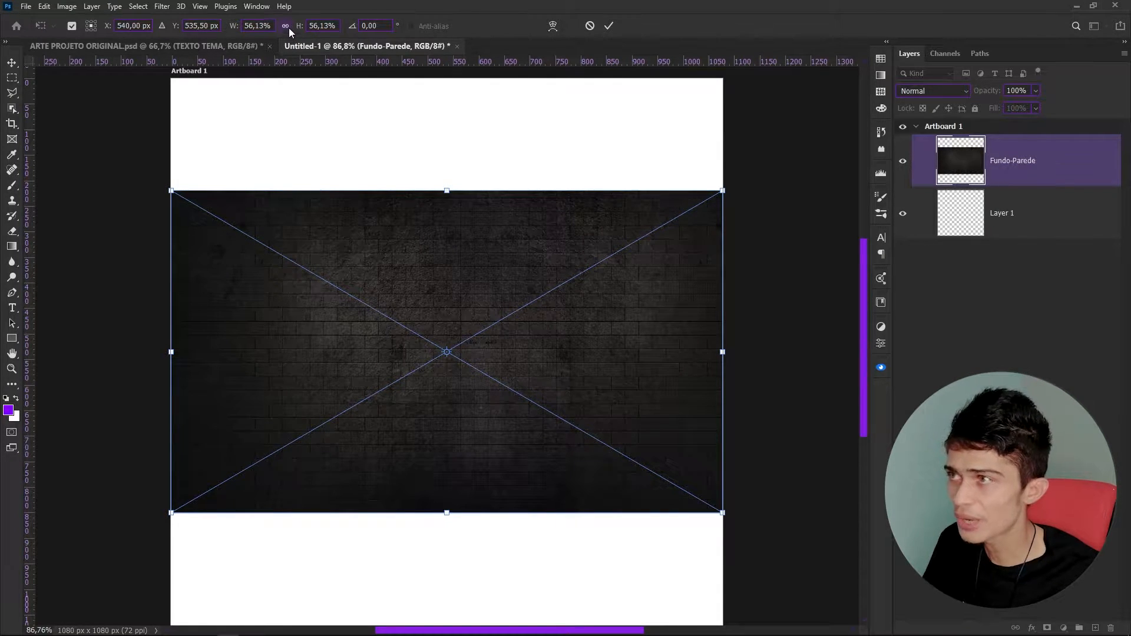
# Scale the placed Fundo-Parede brick wall image proportionally until it covers the whole artboard, and commit the placement.
pyautogui.moveTo(722, 190); pyautogui.dragTo(666, 207)
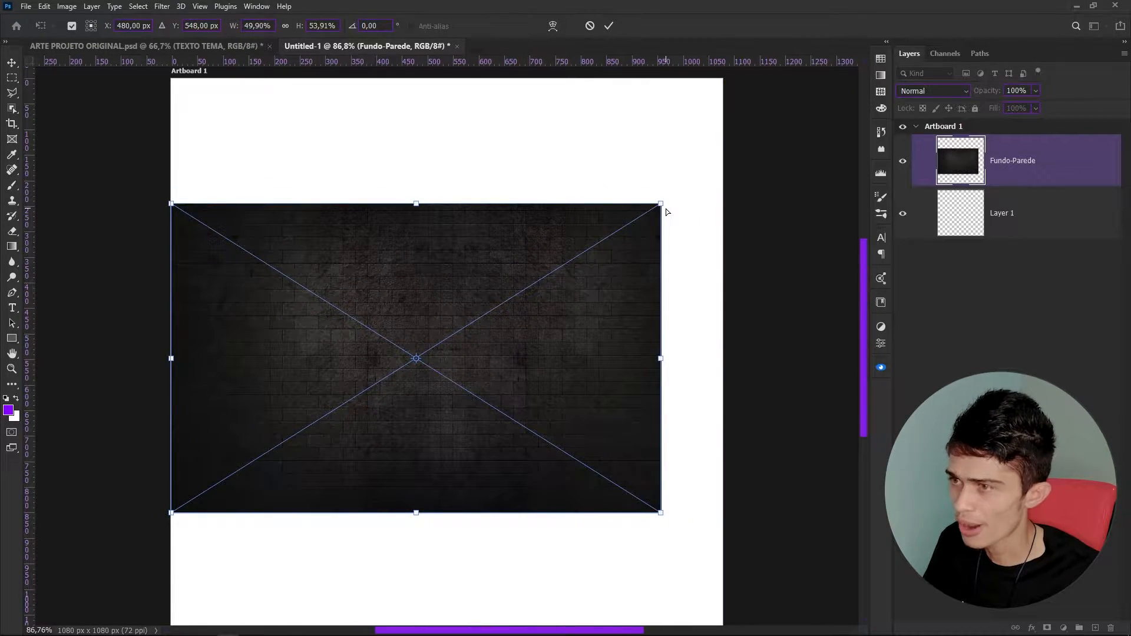
pyautogui.hotkey('ctrl', 'z')
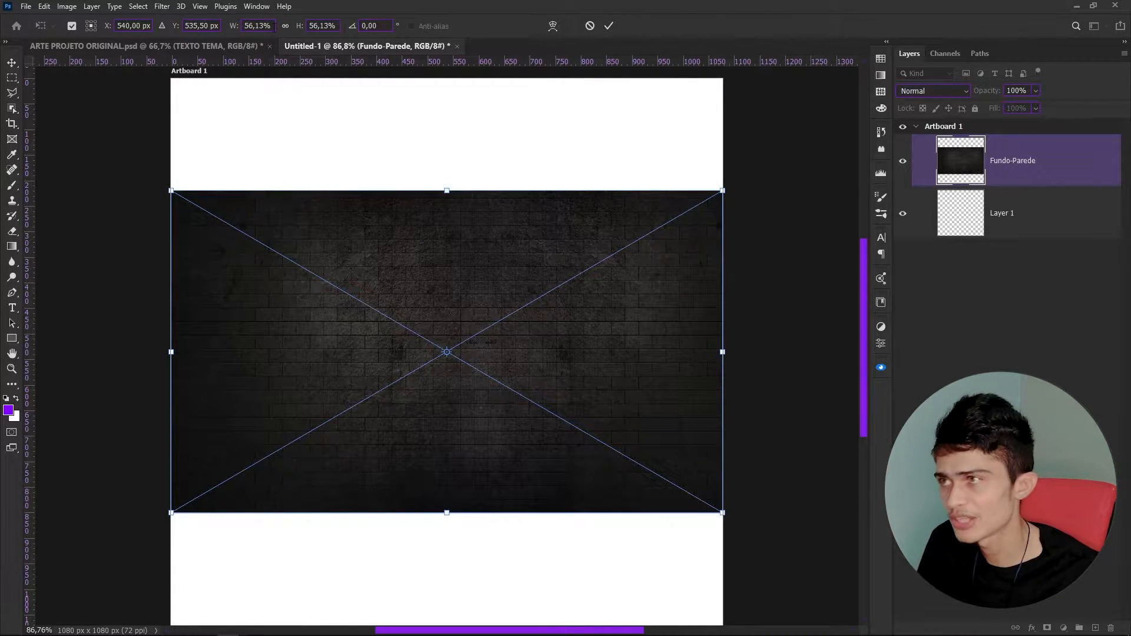
pyautogui.moveTo(712, 189); pyautogui.dragTo(616, 249)
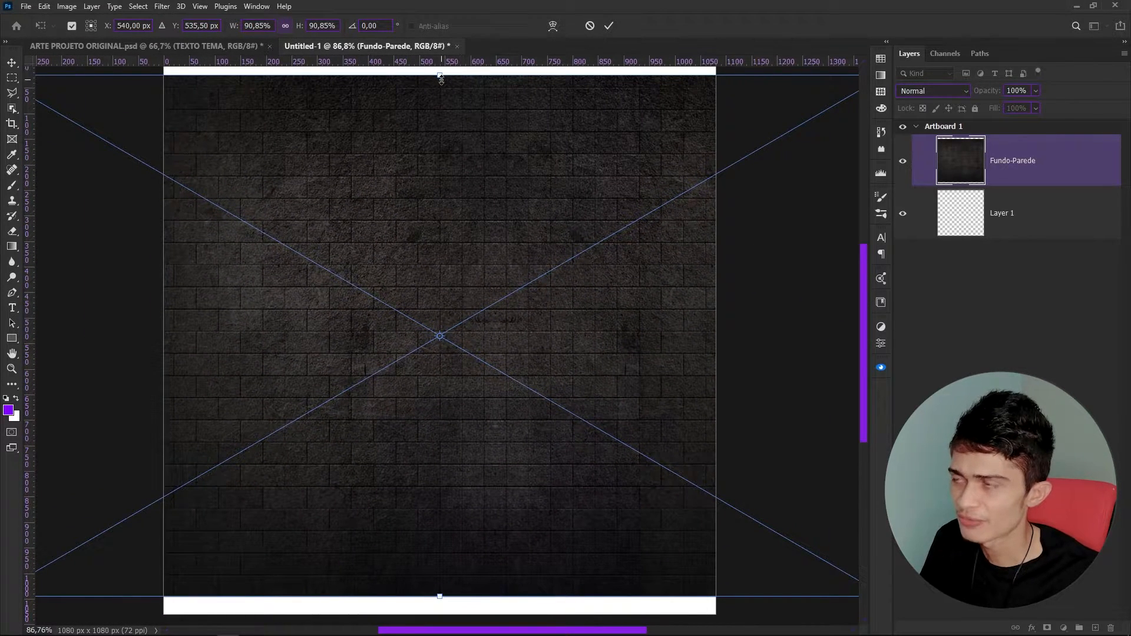
pyautogui.moveTo(433, 72)
pyautogui.mouseDown()
pyautogui.moveTo(455, 59)
pyautogui.moveTo(451, 68)
pyautogui.mouseUp()
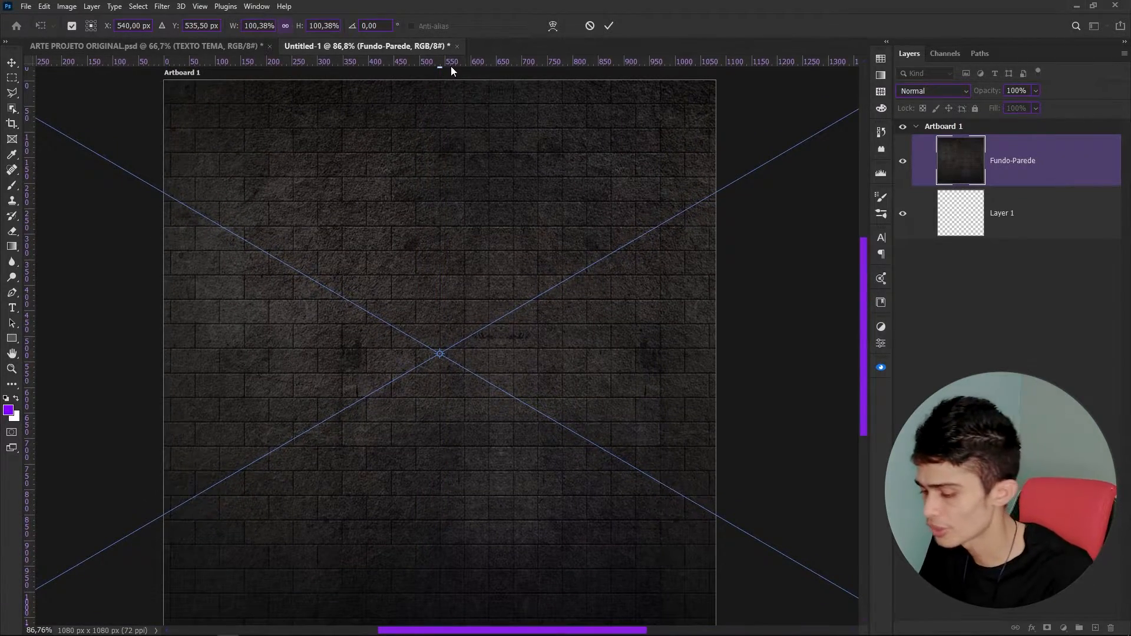
pyautogui.hotkey('ctrl', '-')
pyautogui.moveTo(441, 130); pyautogui.dragTo(438, 157)
pyautogui.moveTo(442, 573); pyautogui.dragTo(445, 569)
pyautogui.press('Return')
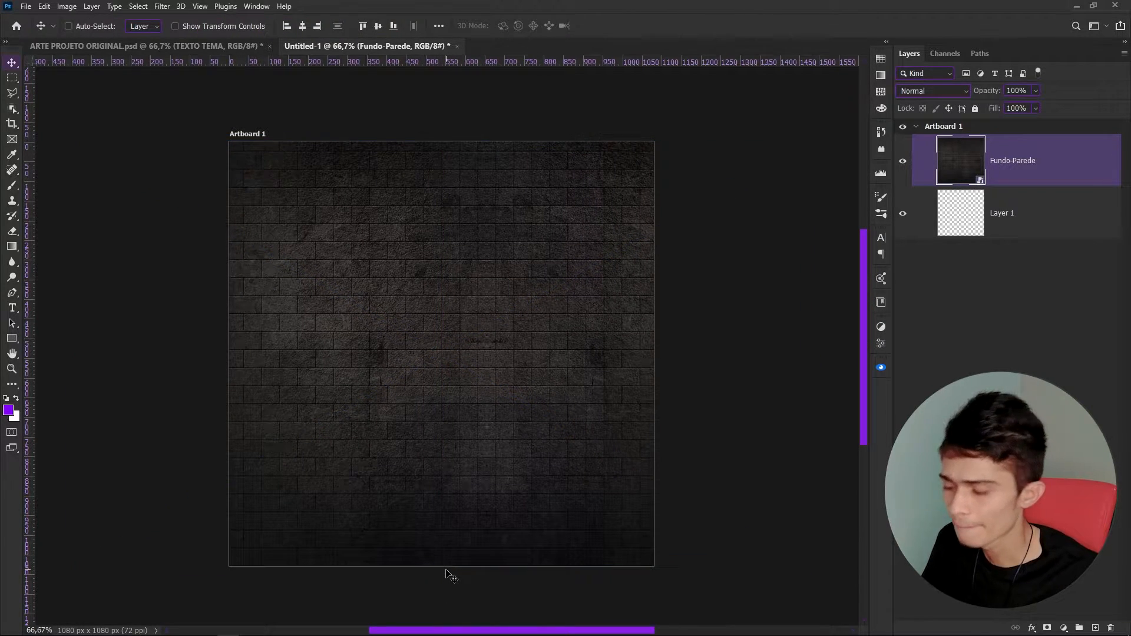
pyautogui.press('ctrl')
pyautogui.scroll(2, 451, 576)
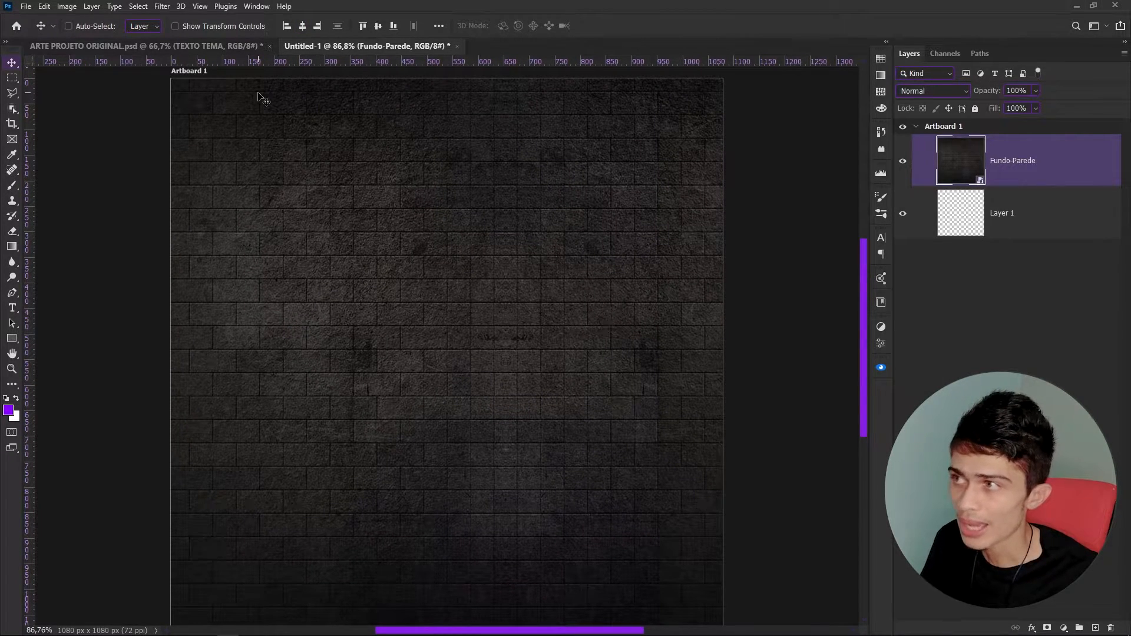
# Examine the FUNDO group in ARTE PROJETO ORIGINAL.psd and select its Textura copy layer to check its settings.
pyautogui.click(228, 48)
pyautogui.click(926, 184)
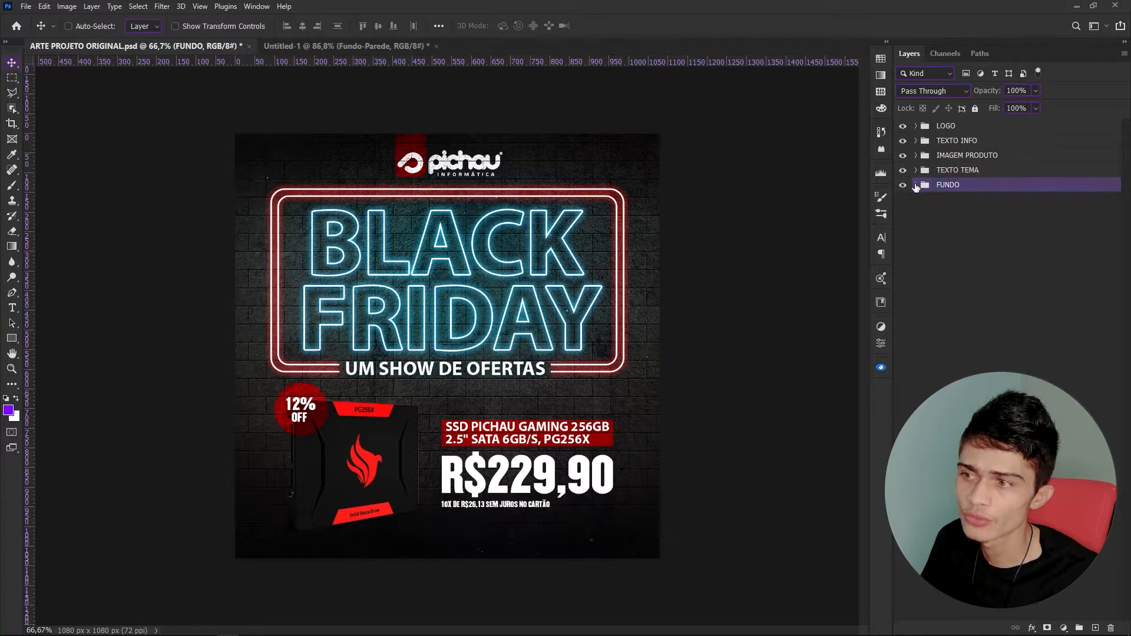
pyautogui.click(915, 185)
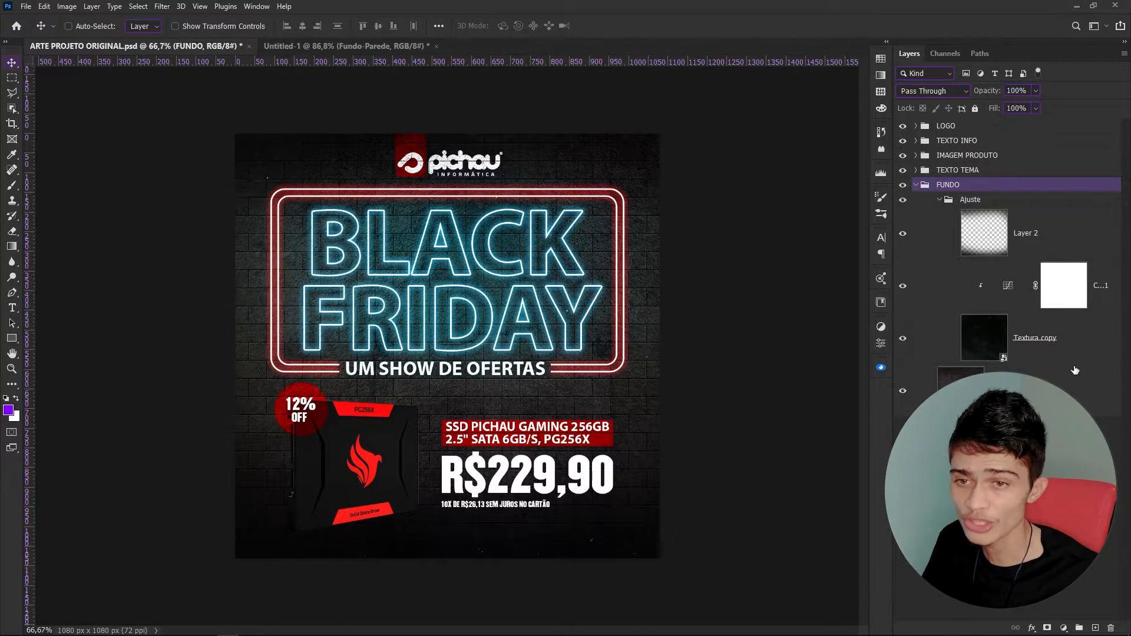
pyautogui.click(1064, 340)
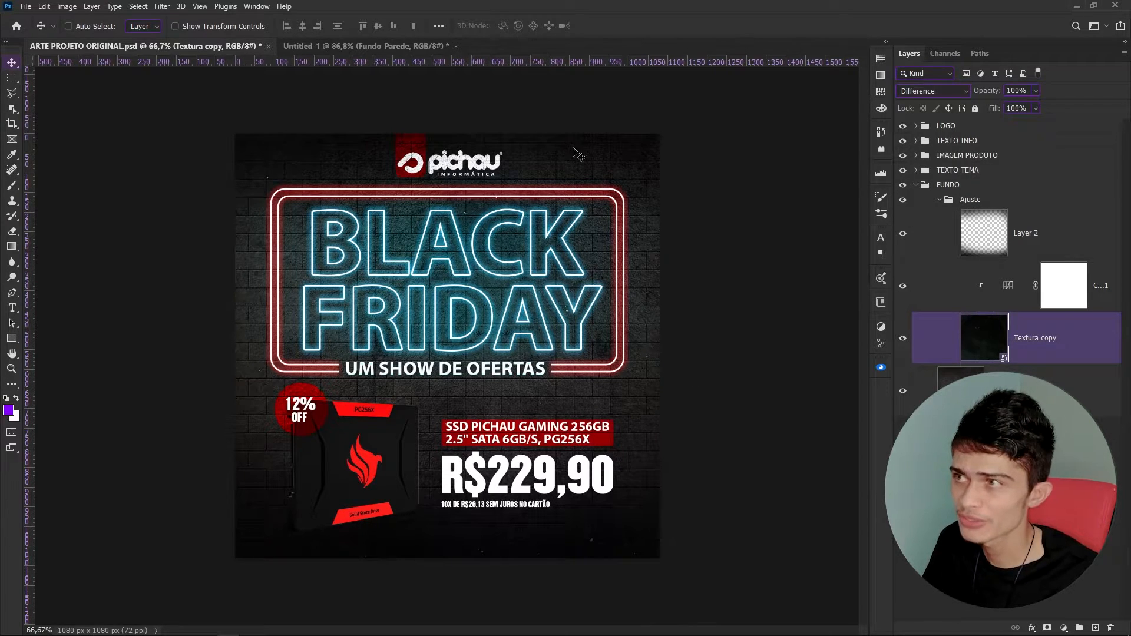
# Place the Textura image from the ARTE PARA BLACK FRIDAY folder above Fundo-Parede in Untitled-1.
pyautogui.click(306, 48)
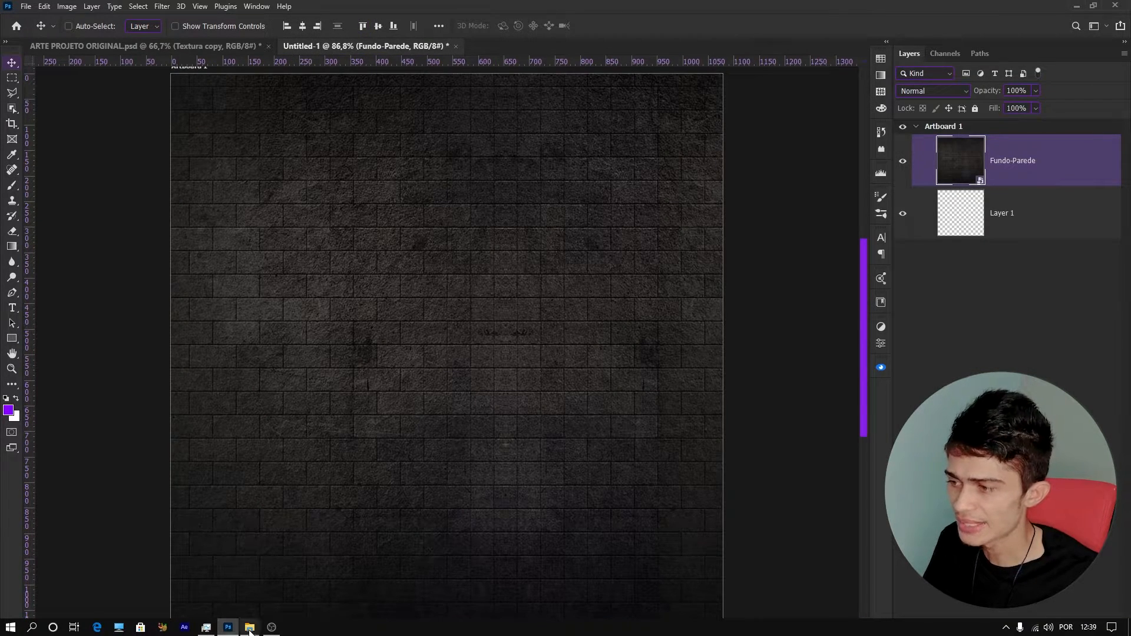
pyautogui.moveTo(250, 627)
pyautogui.click(136, 588)
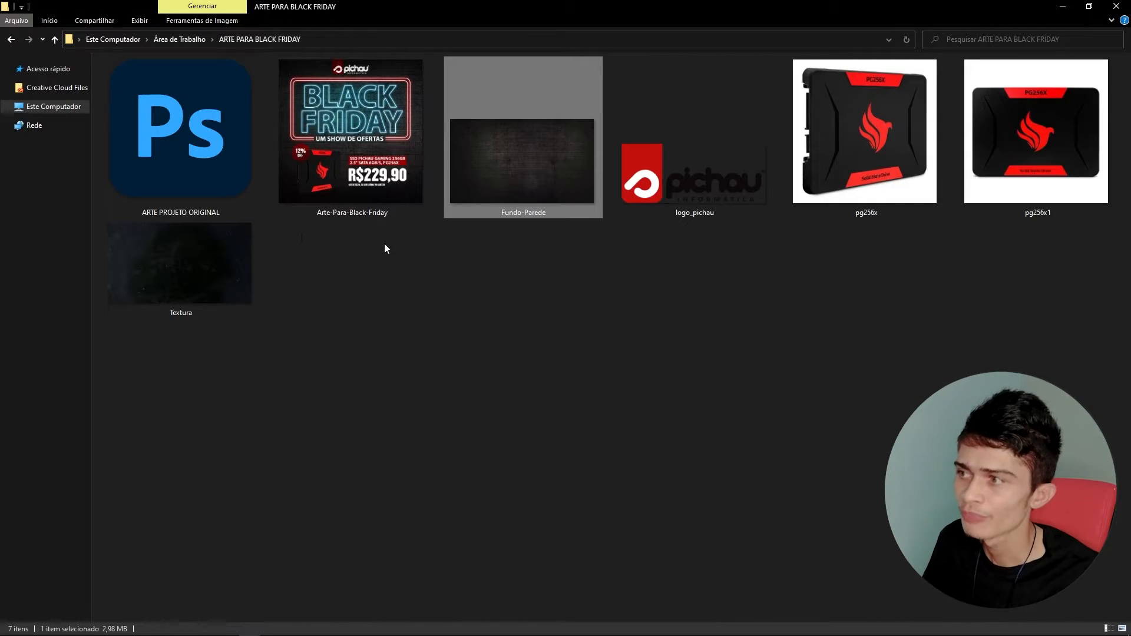
pyautogui.click(191, 259)
pyautogui.moveTo(216, 299); pyautogui.dragTo(370, 398)
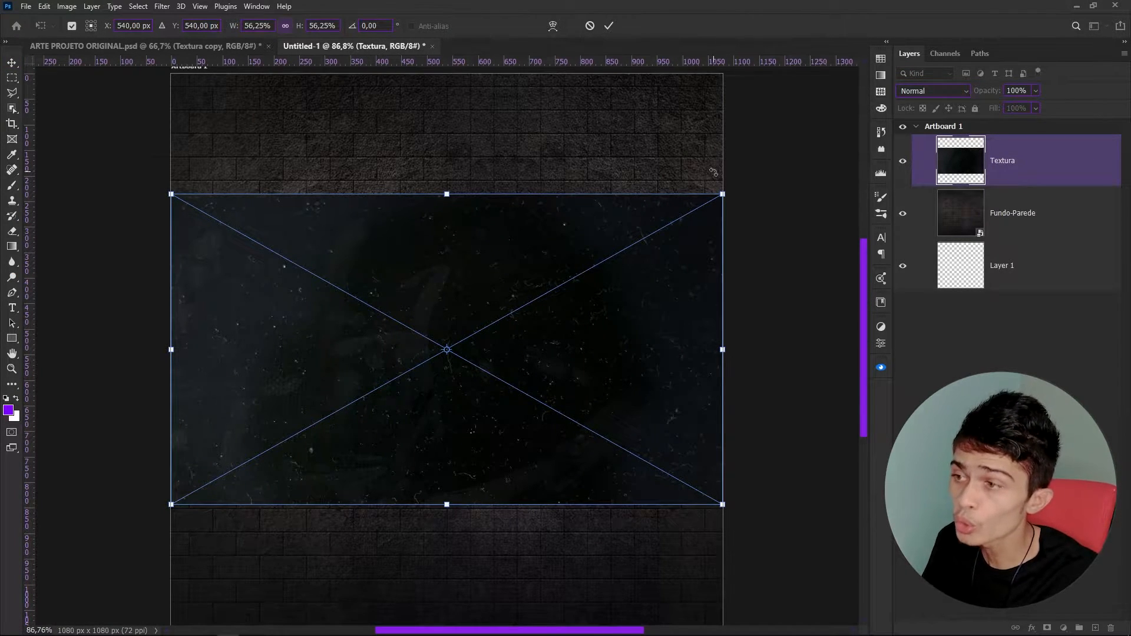
# Scale the placed Textura image proportionally to about 100.73% so it covers the artboard, and commit the placement.
pyautogui.hotkey('ctrl', '-')
pyautogui.moveTo(660, 230); pyautogui.dragTo(835, 143)
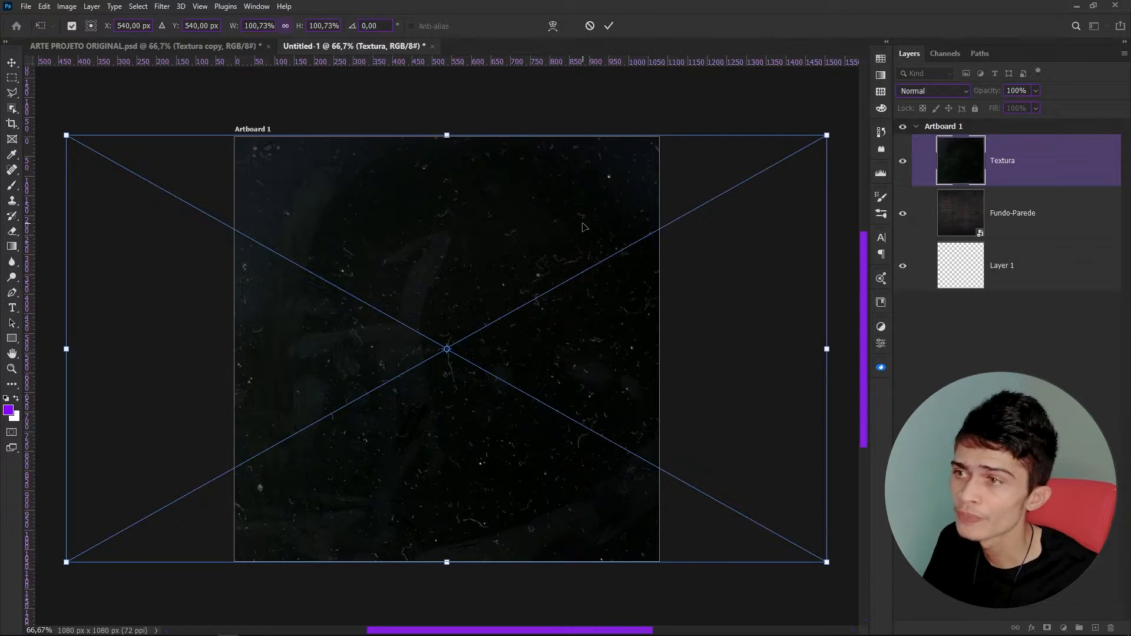
pyautogui.press('Return')
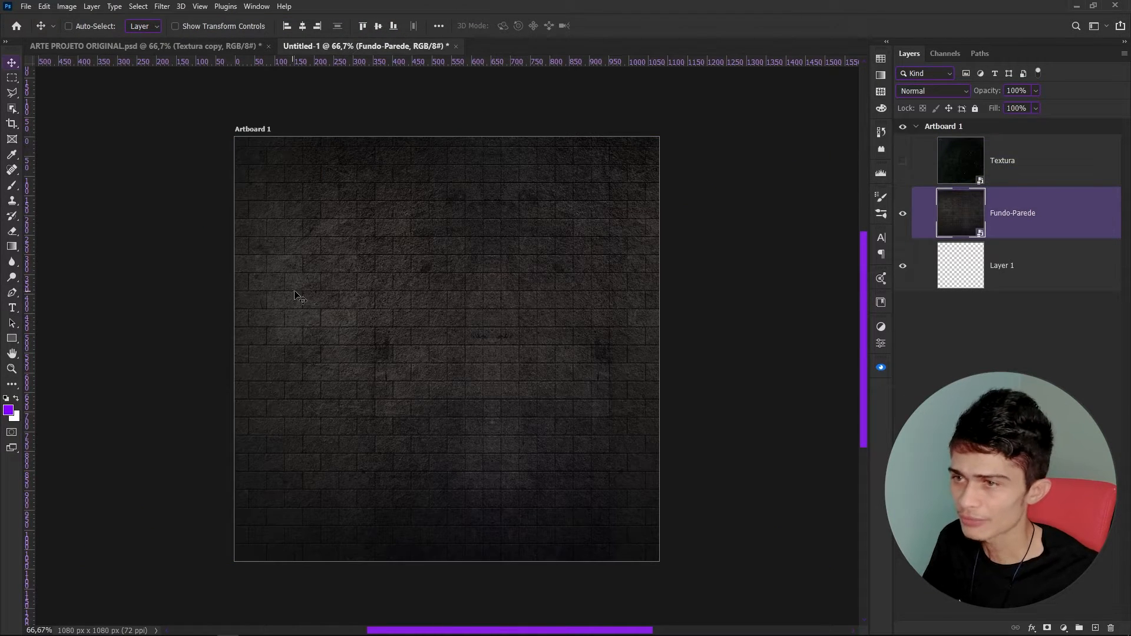
# Make the Textura layer visible and select it, comparing the artboard with and without the texture.
pyautogui.click(902, 161)
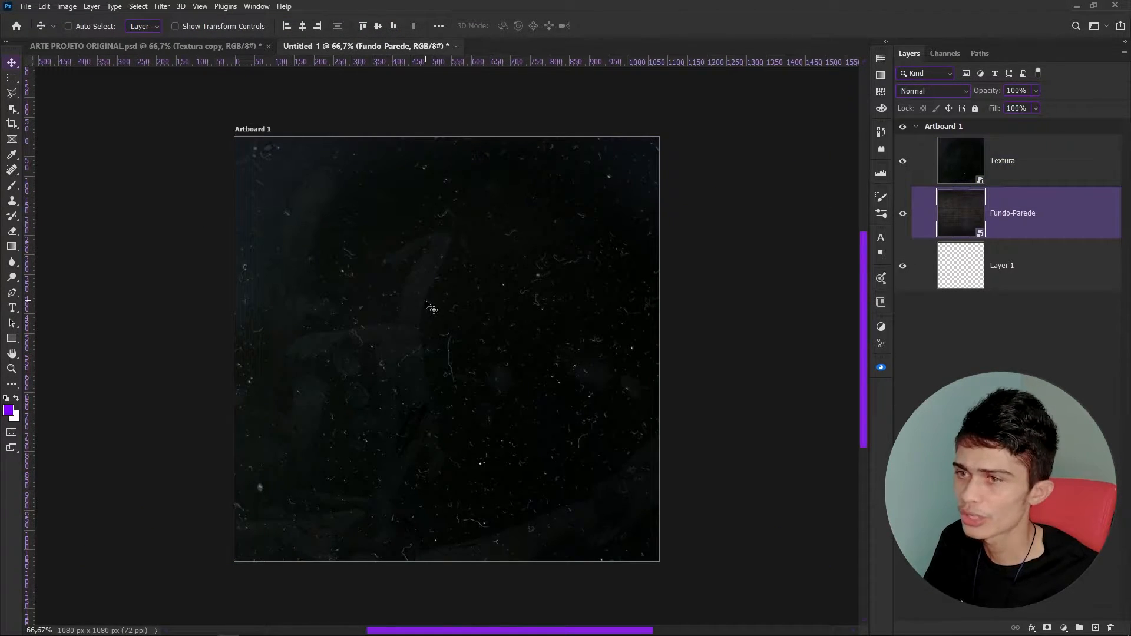
pyautogui.click(990, 161)
pyautogui.click(902, 161)
pyautogui.click(902, 161)
# Check the Textura copy layer's blend mode in ARTE PROJETO ORIGINAL.psd and set Untitled-1's Textura layer to Difference.
pyautogui.click(154, 46)
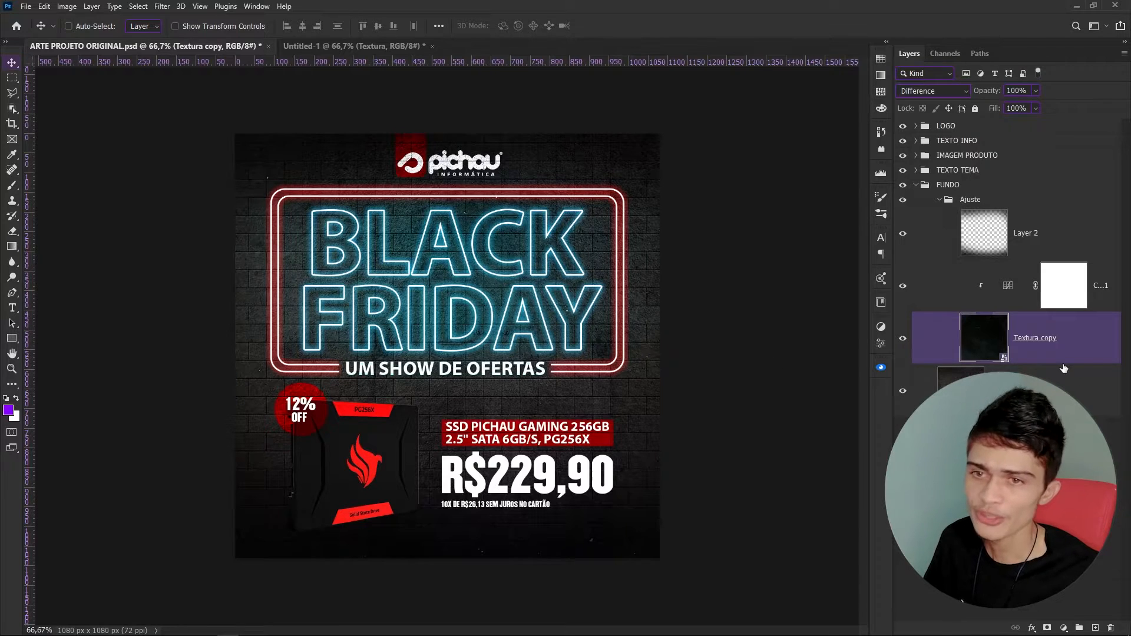
pyautogui.click(313, 47)
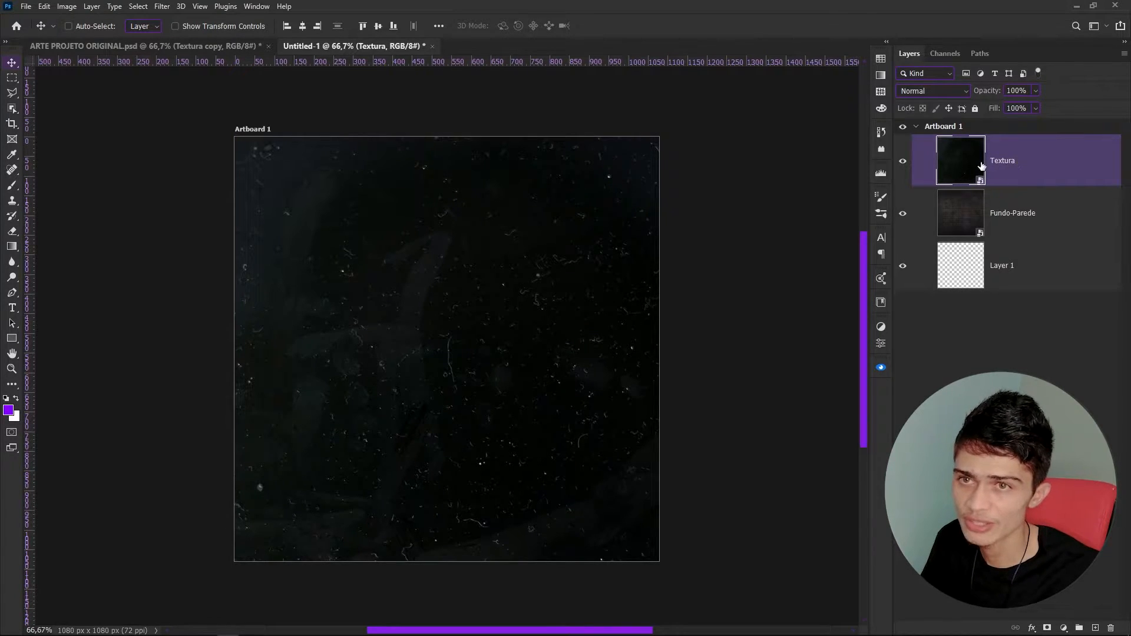
pyautogui.click(937, 90)
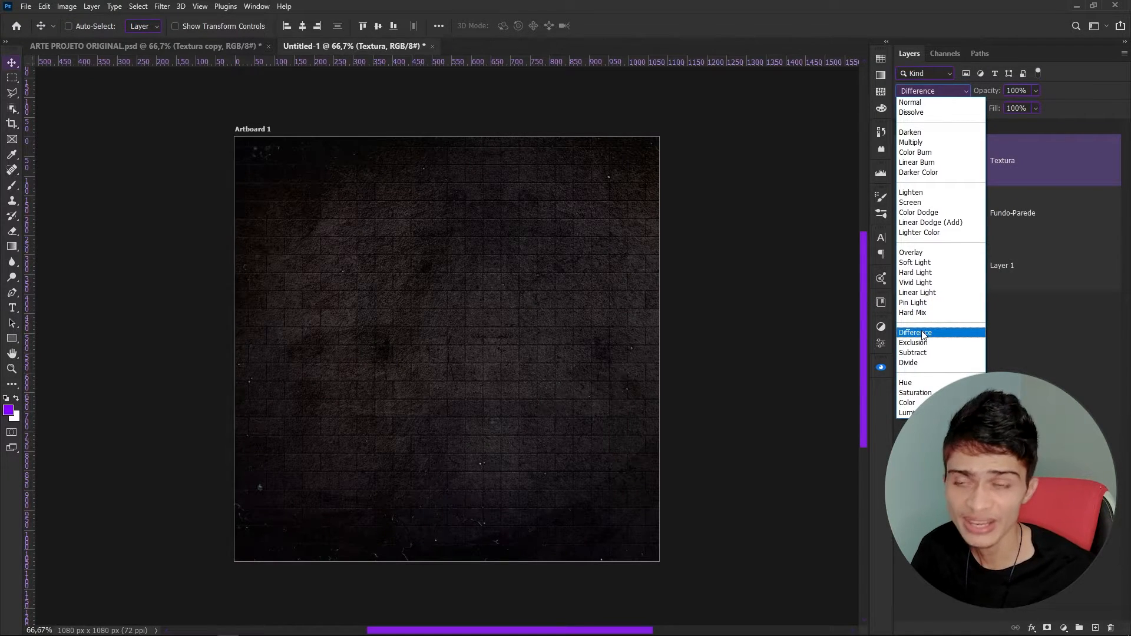
pyautogui.click(922, 334)
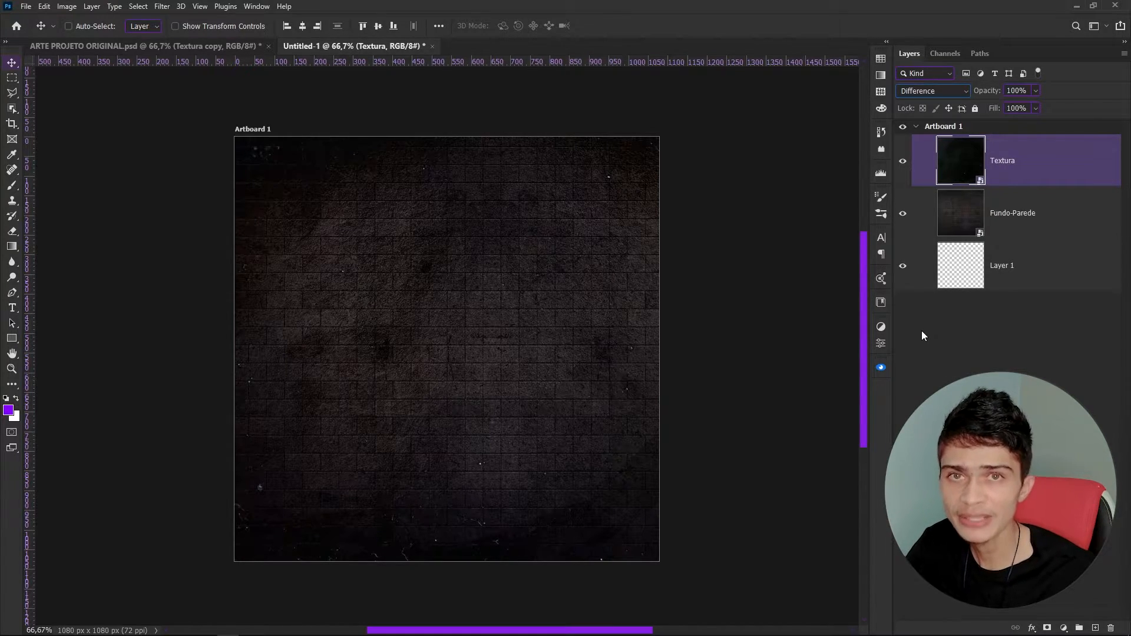
# Inspect the lower curve point's input and output values in the Curves adjustment of ARTE PROJETO ORIGINAL.psd's FUNDO group.
pyautogui.click(199, 49)
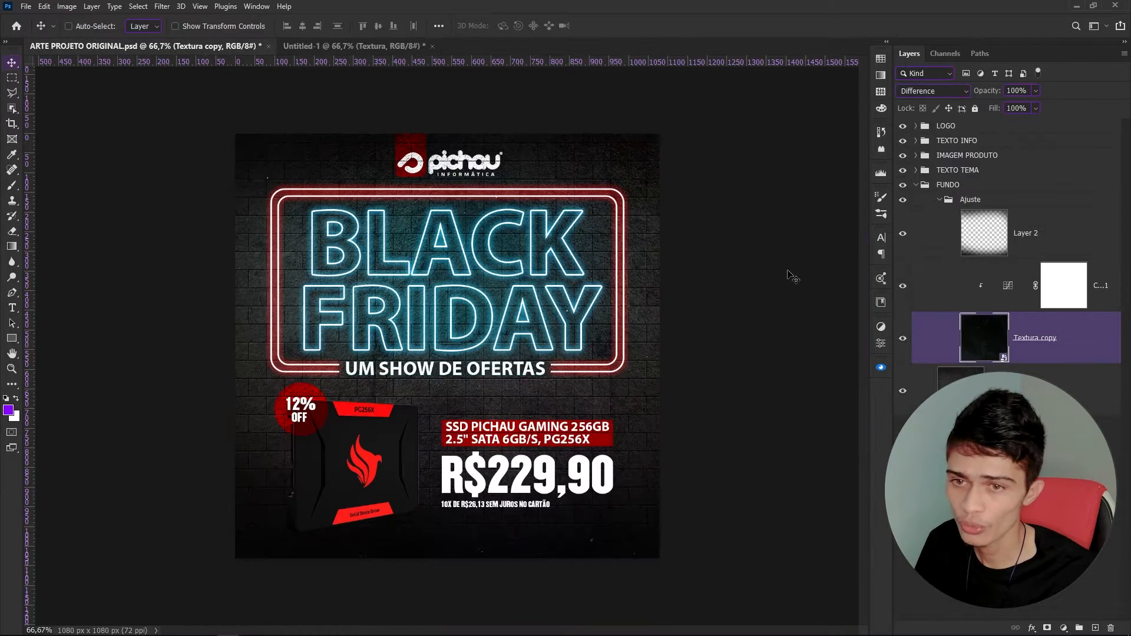
pyautogui.doubleClick(1008, 286)
pyautogui.click(737, 326)
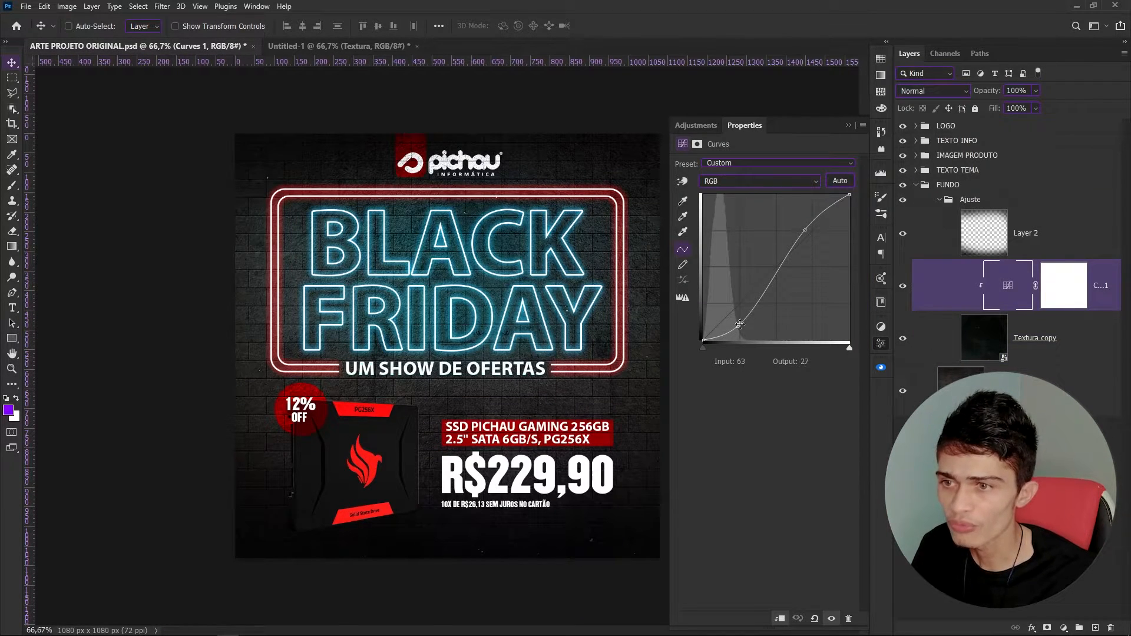
pyautogui.click(756, 361)
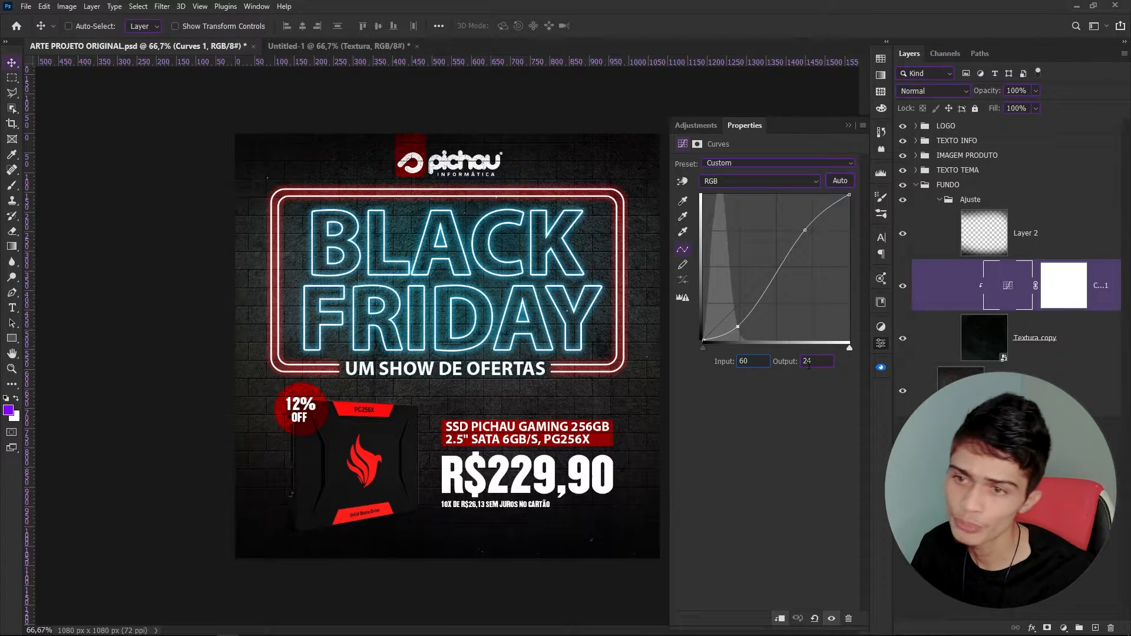
pyautogui.click(846, 125)
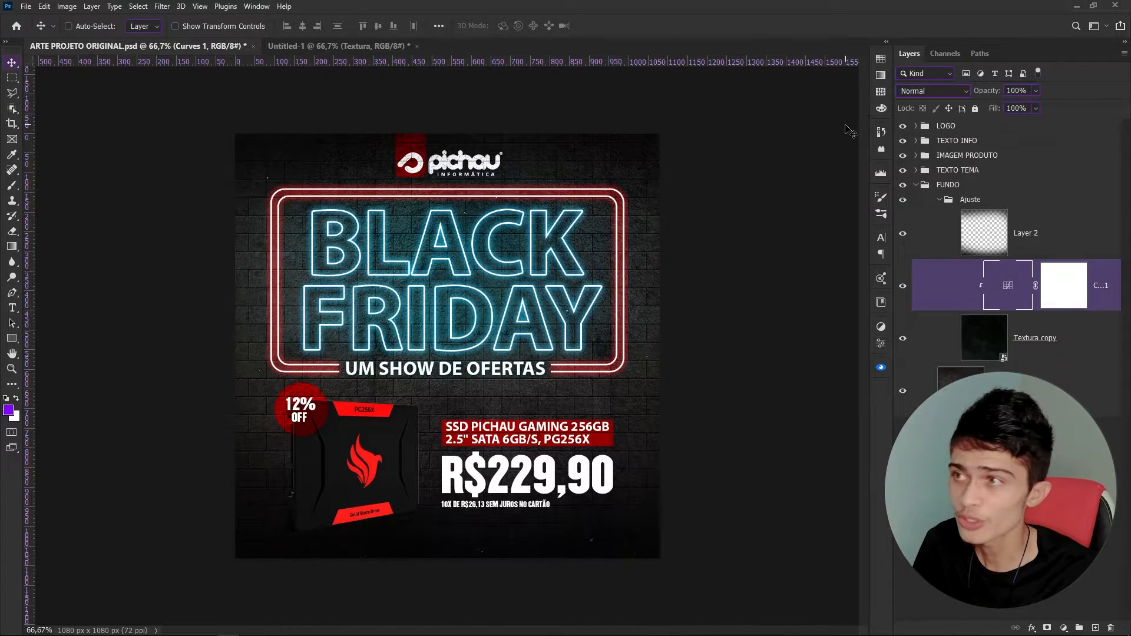
# Return to Untitled-1 and add a Curves adjustment layer above the Textura layer.
pyautogui.click(384, 45)
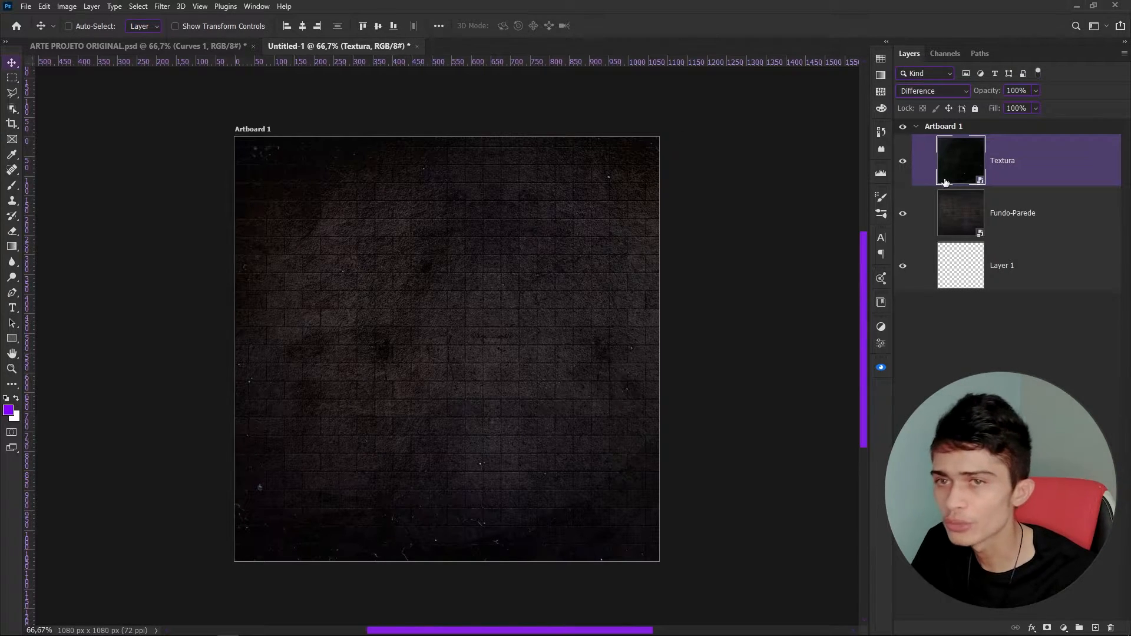
pyautogui.click(1062, 627)
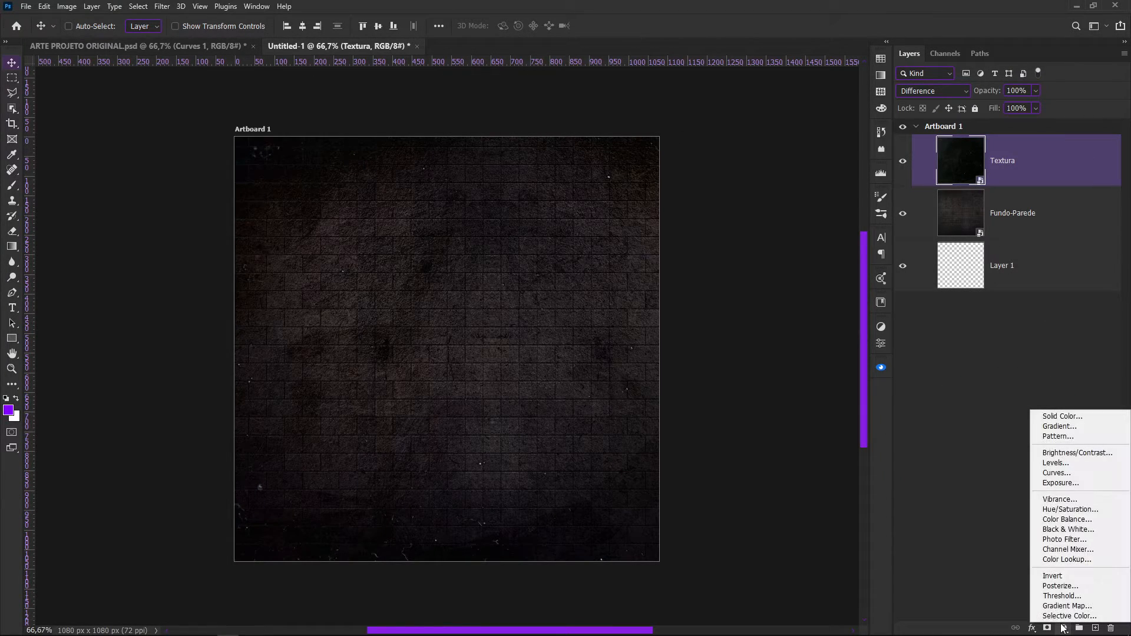
pyautogui.click(1046, 473)
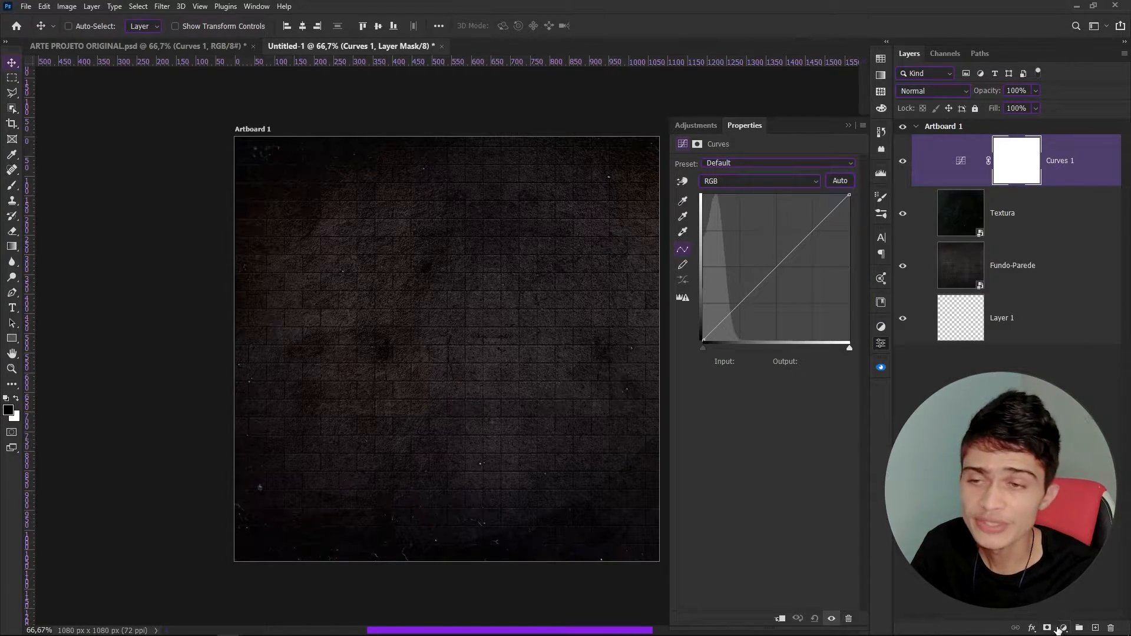
pyautogui.click(847, 126)
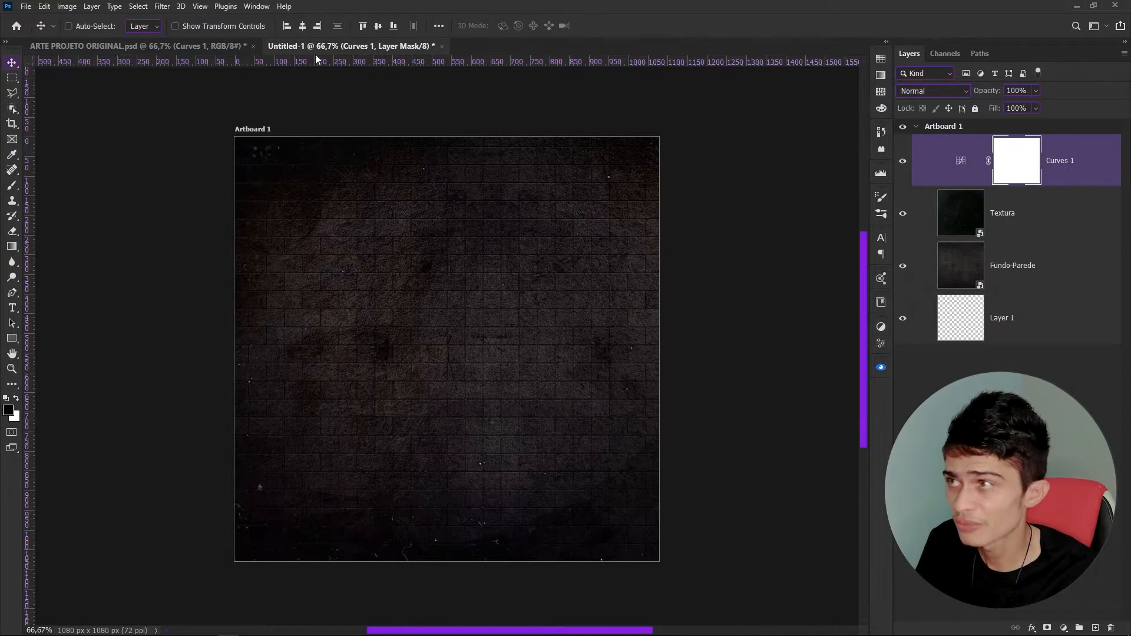
# Add a second Curves adjustment layer above the first one and delete its layer mask.
pyautogui.click(255, 7)
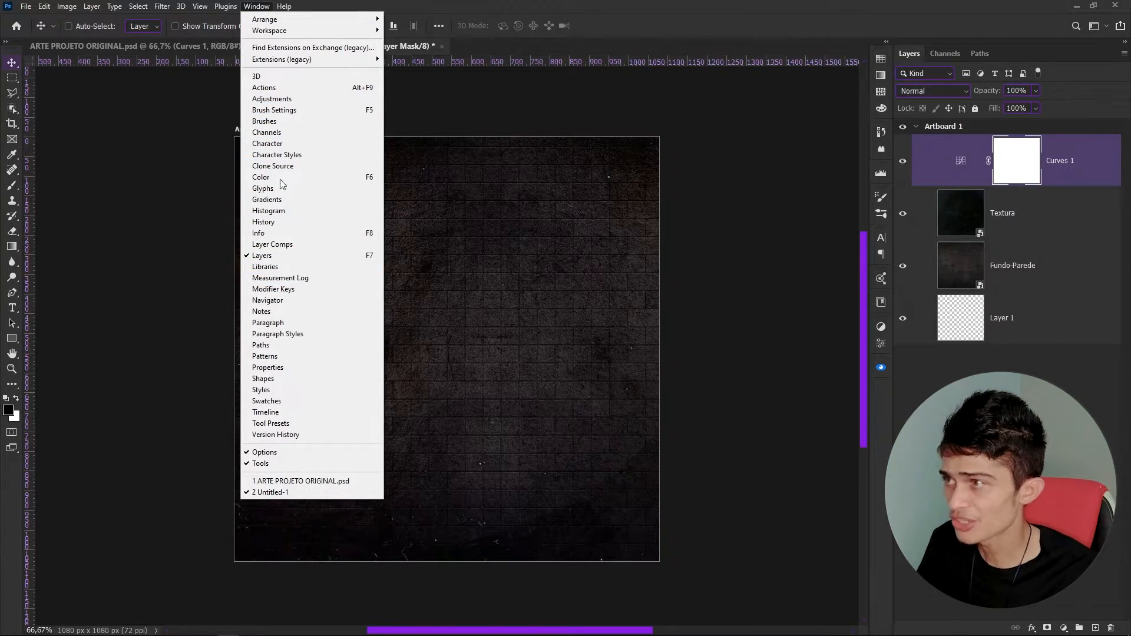
pyautogui.click(274, 101)
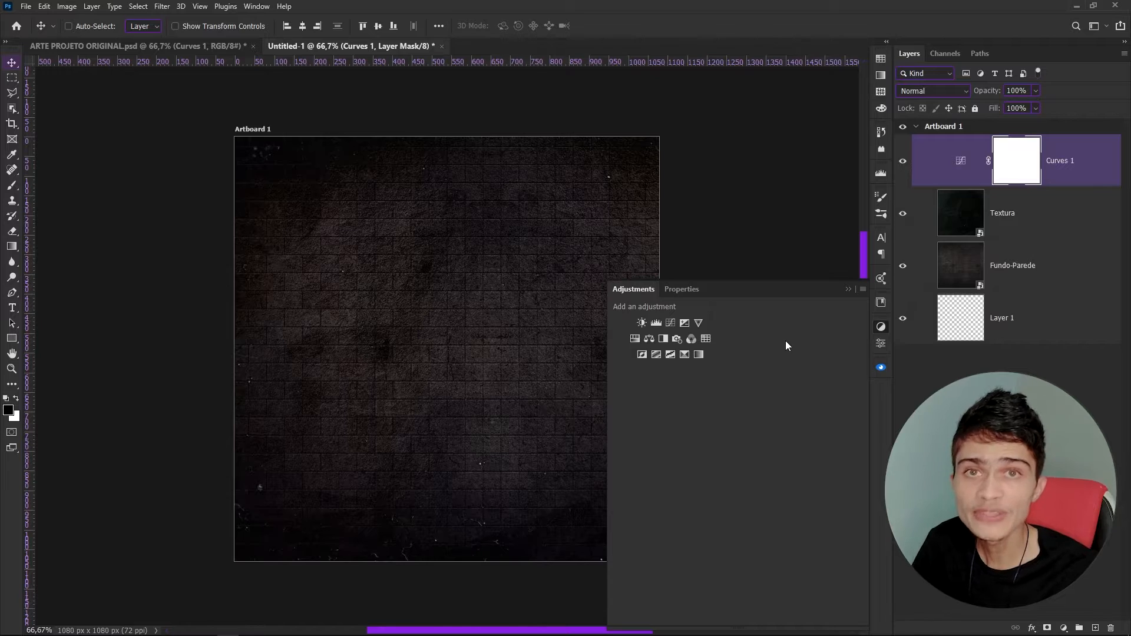
pyautogui.click(670, 324)
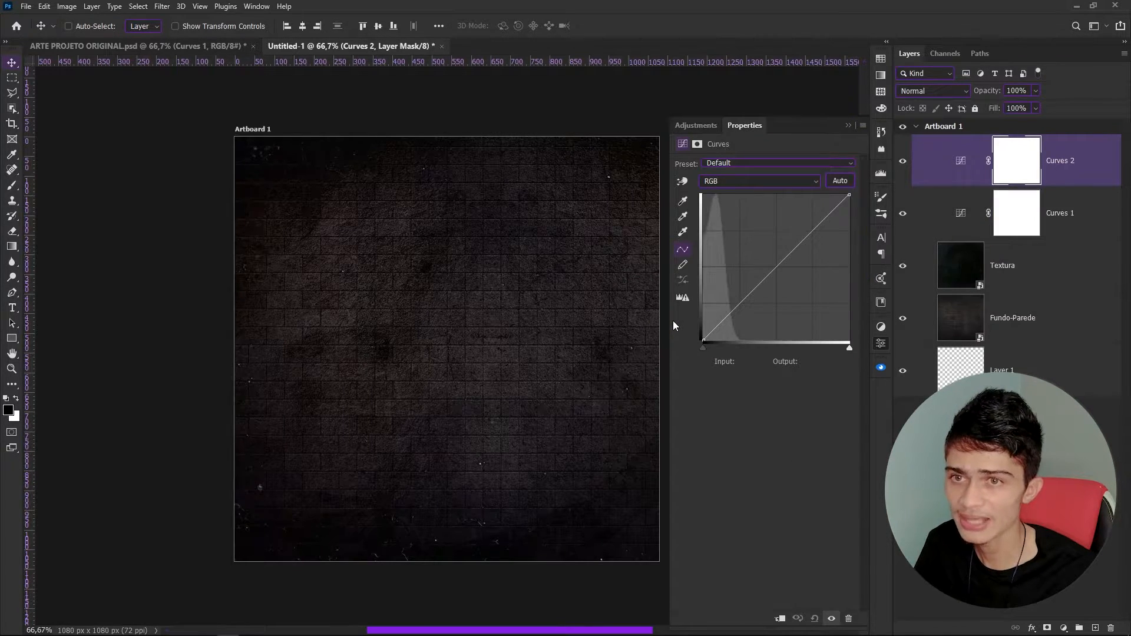
pyautogui.click(1094, 172)
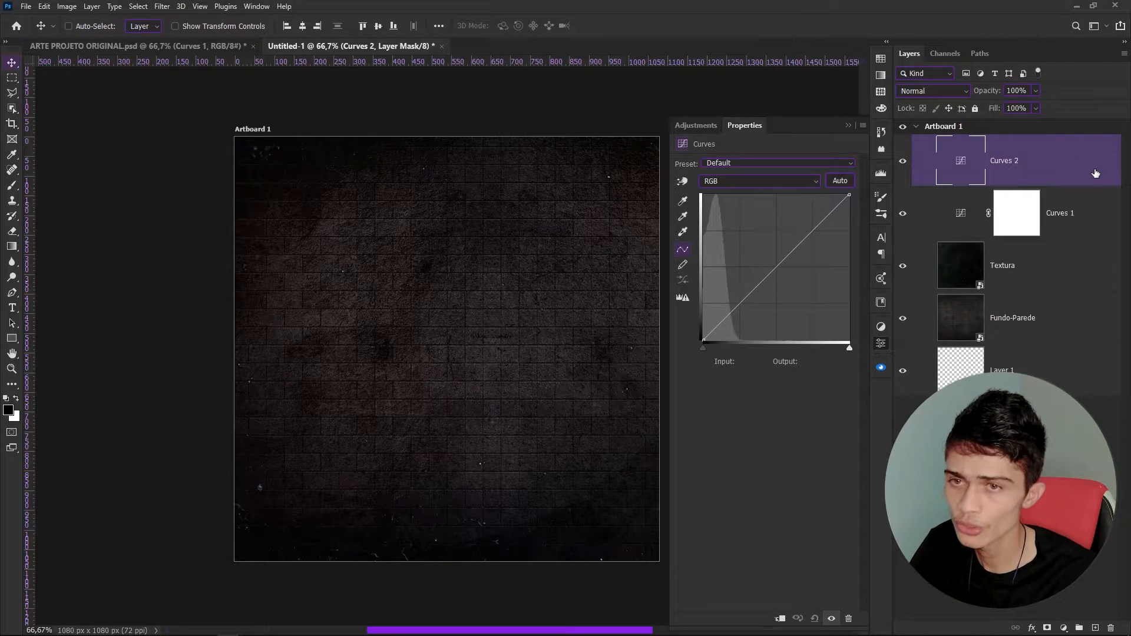
# Delete the Curves 2 adjustment layer and clip the Curves 1 adjustment to the Textura layer.
pyautogui.press('Delete')
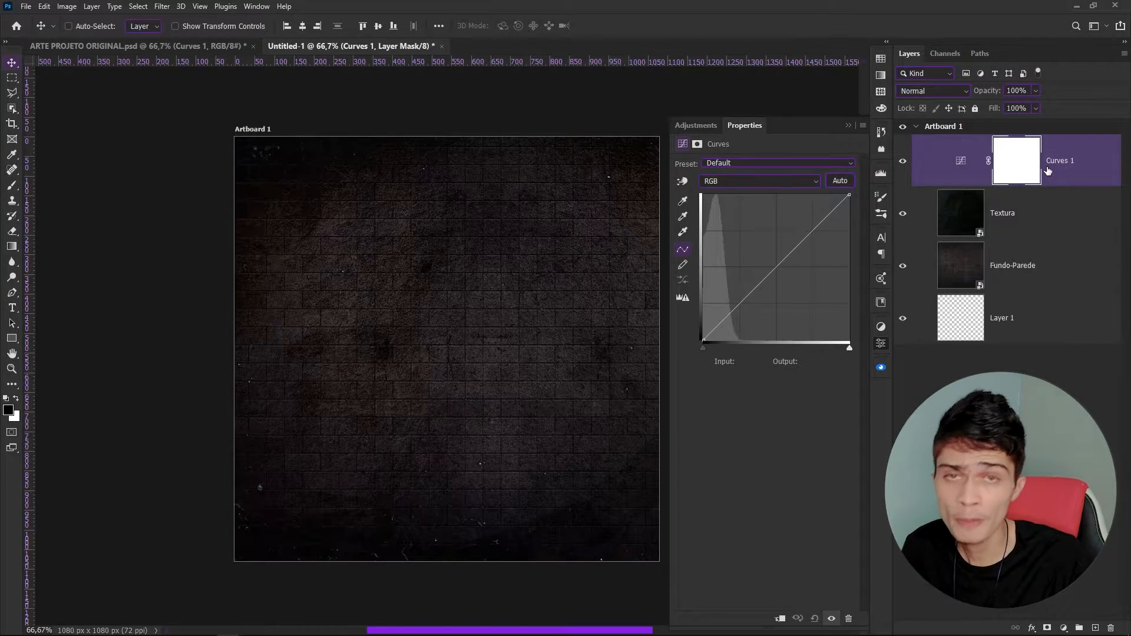
pyautogui.click(1044, 215)
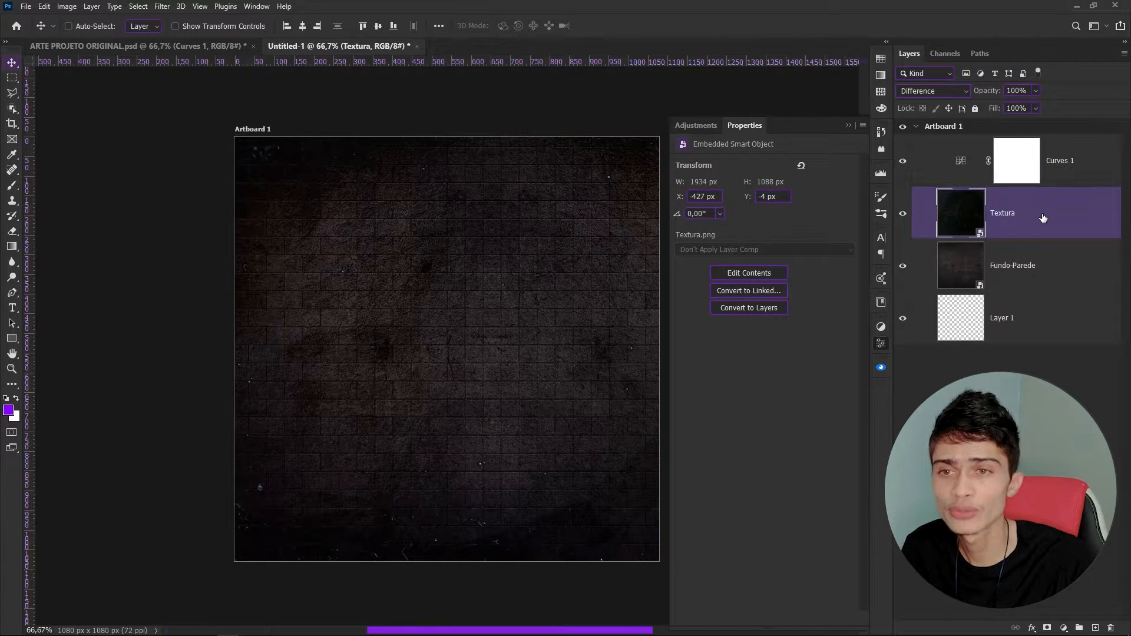
pyautogui.click(1077, 172)
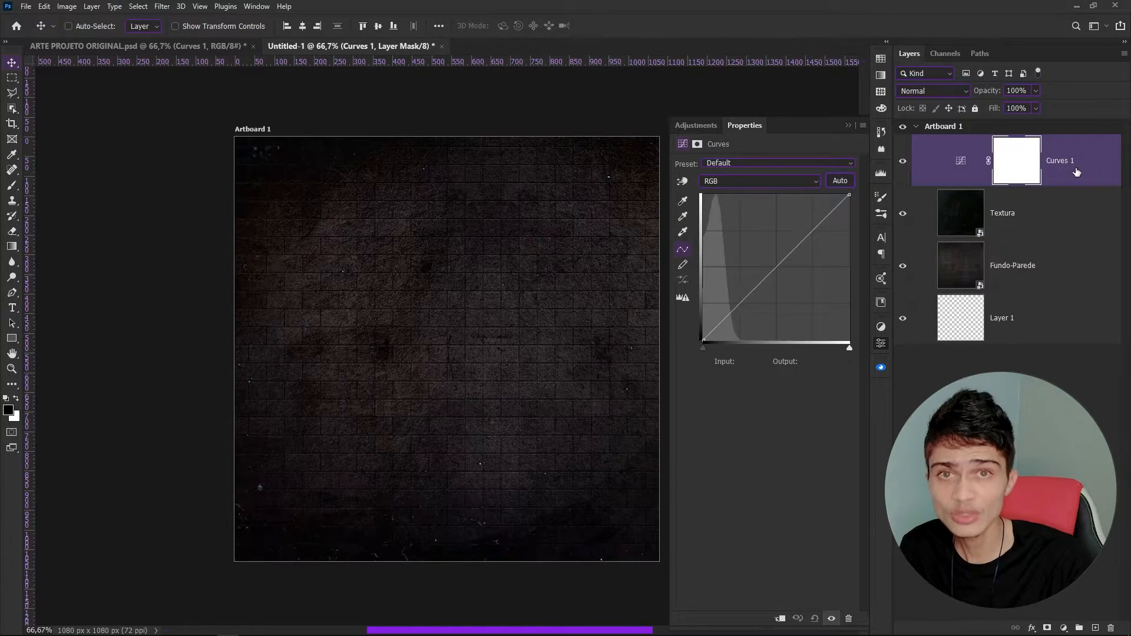
pyautogui.keyDown('alt'); pyautogui.click(962, 184); pyautogui.keyUp('alt')
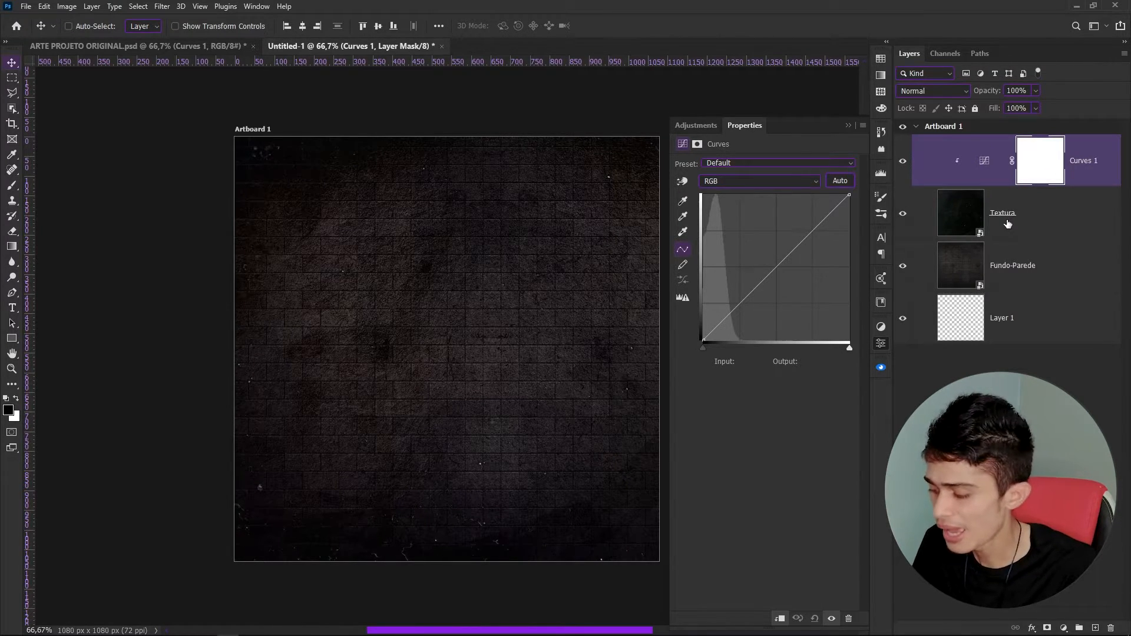
pyautogui.hotkey('ctrl', 'alt', 'g')
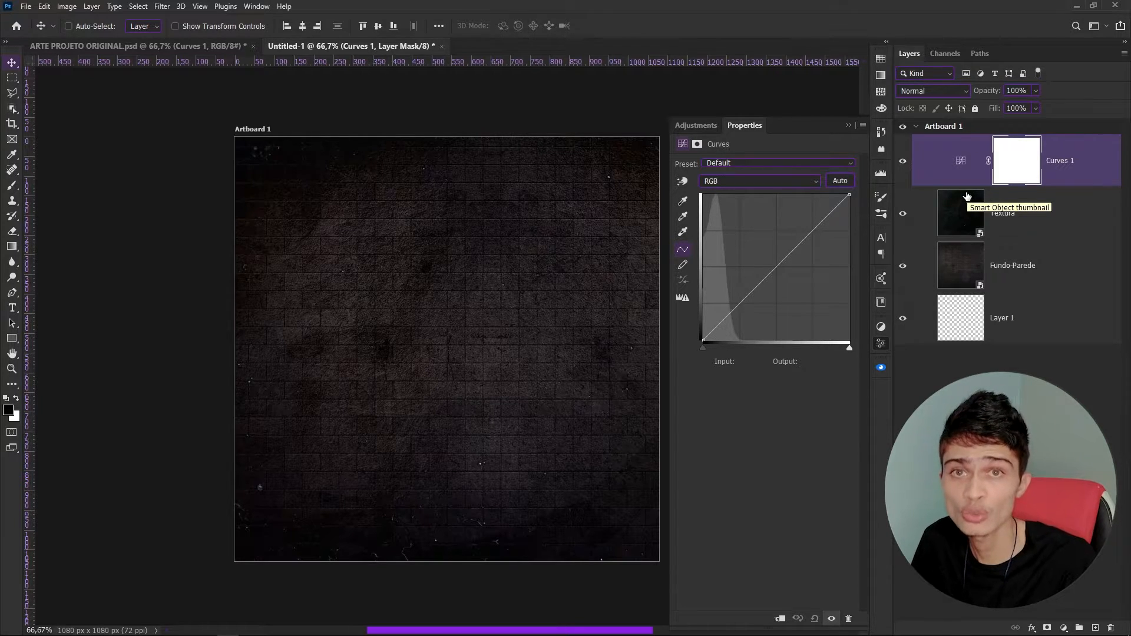
pyautogui.hotkey('ctrl', 'alt', 'g')
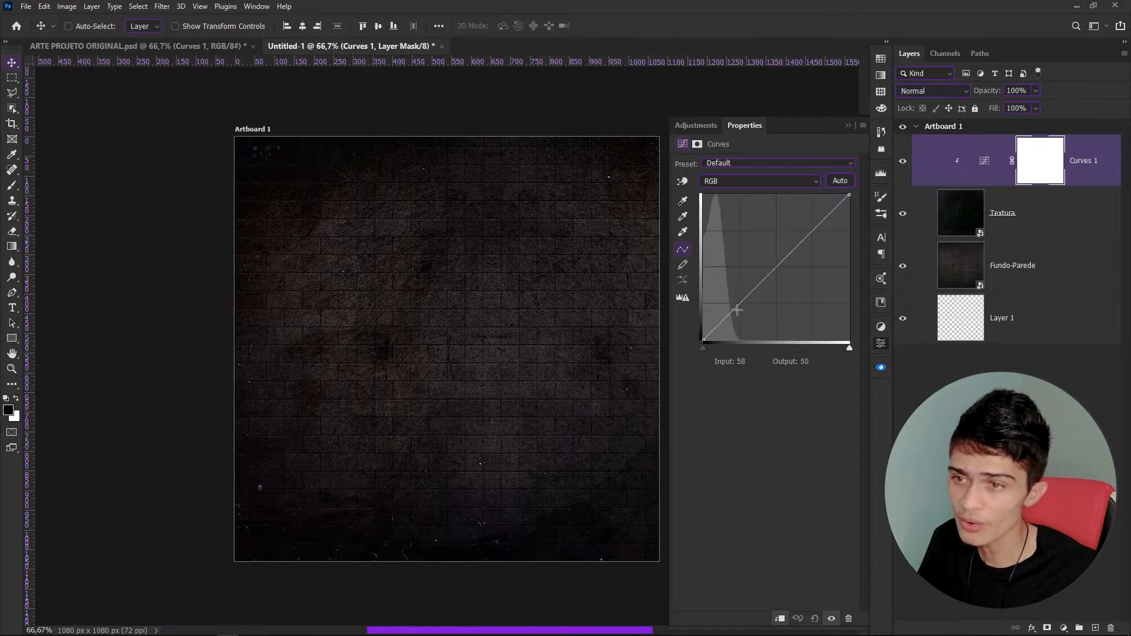
# Shape the Curves 1 curve with an upper point at input 195, output 200 and a lower point at input 64, output 52.
pyautogui.moveTo(737, 310); pyautogui.dragTo(745, 317)
pyautogui.moveTo(822, 230); pyautogui.dragTo(813, 225)
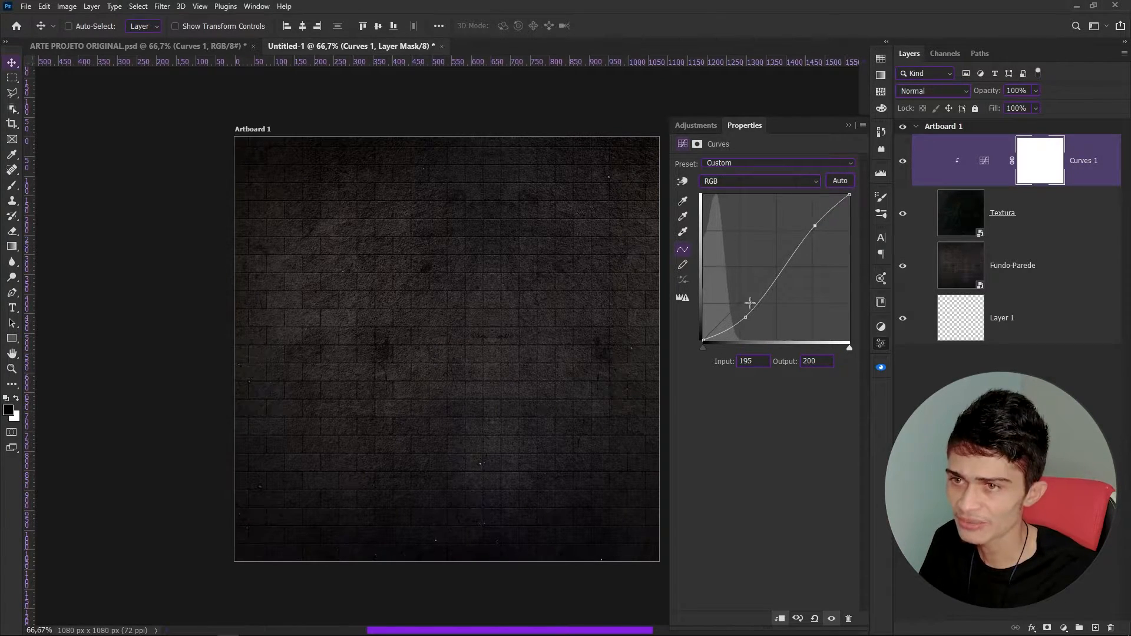
pyautogui.moveTo(745, 318)
pyautogui.mouseDown()
pyautogui.moveTo(754, 322)
pyautogui.moveTo(744, 310)
pyautogui.mouseUp()
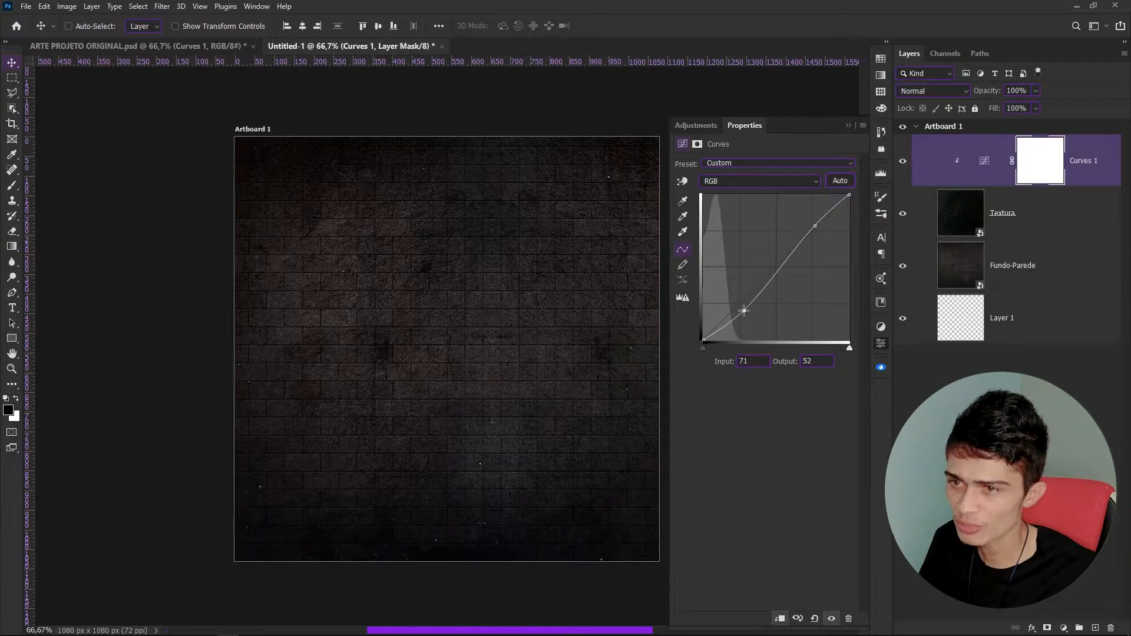
pyautogui.doubleClick(743, 361)
pyautogui.write('64')
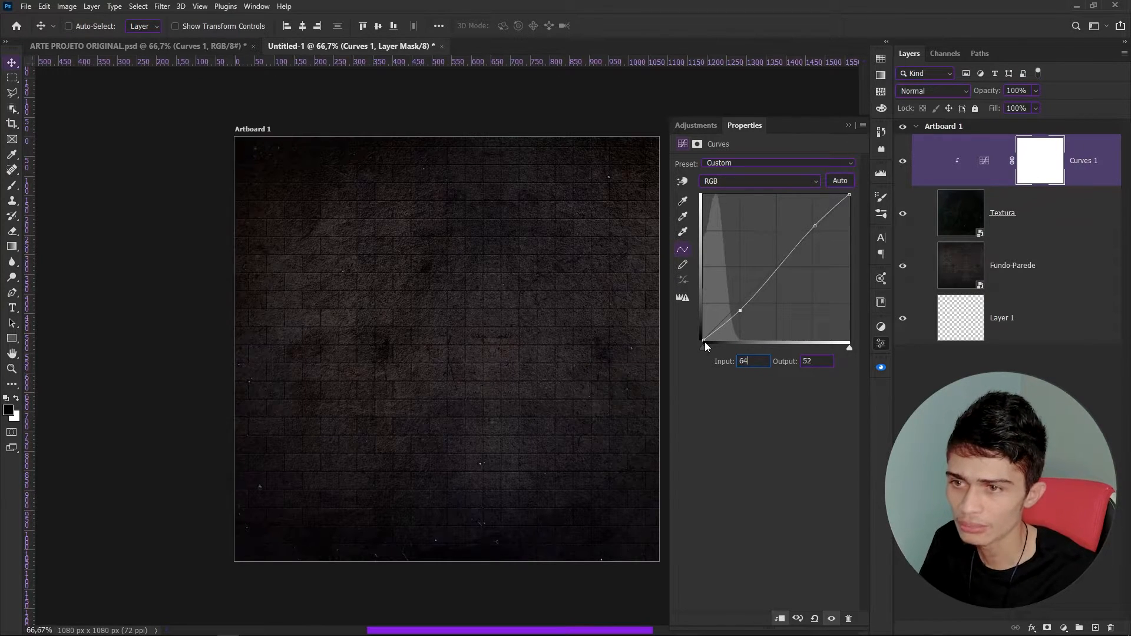
pyautogui.click(848, 126)
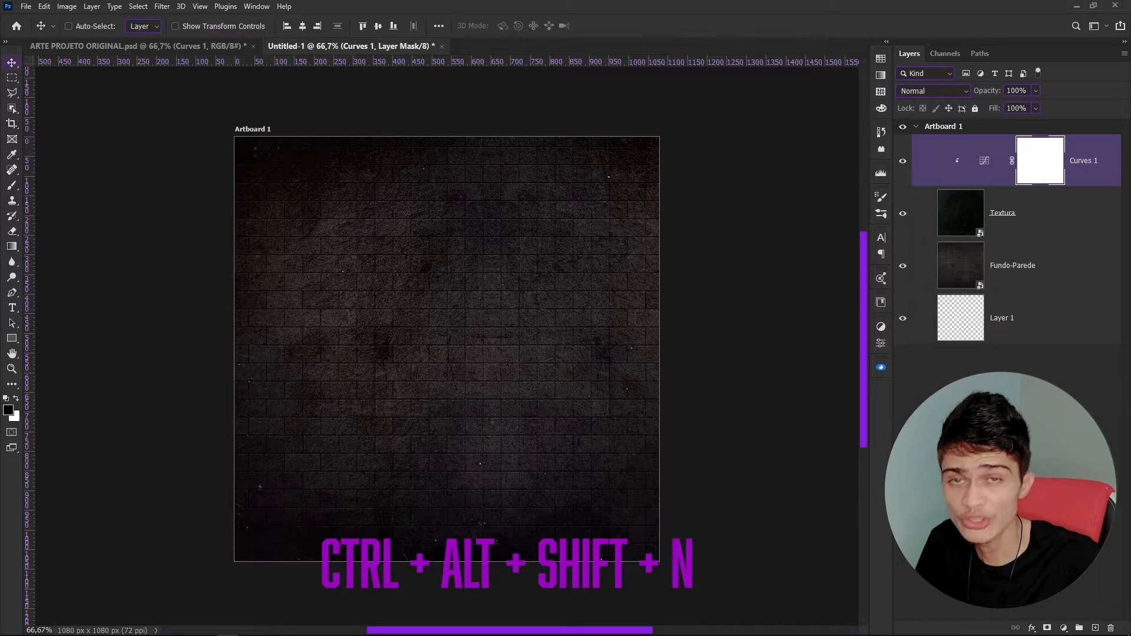
# Add an empty layer above Curves 1 and get the Brush tool ready with a soft round pressure-opacity brush at 0% hardness.
pyautogui.hotkey('ctrl', 'alt', 'shift', 'n')
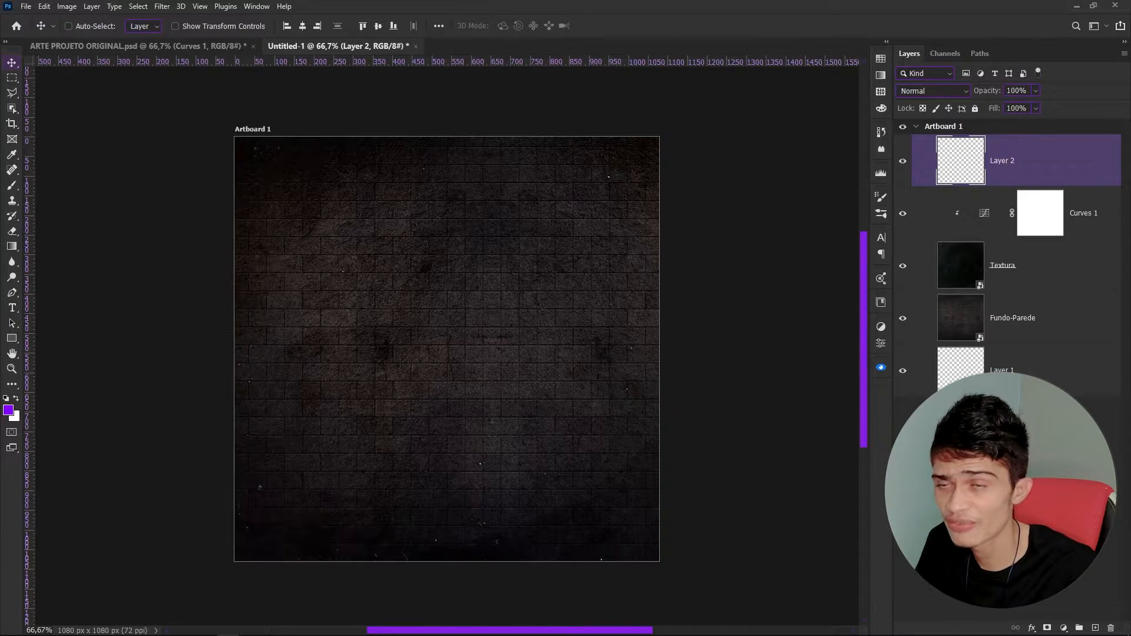
pyautogui.click(9, 187)
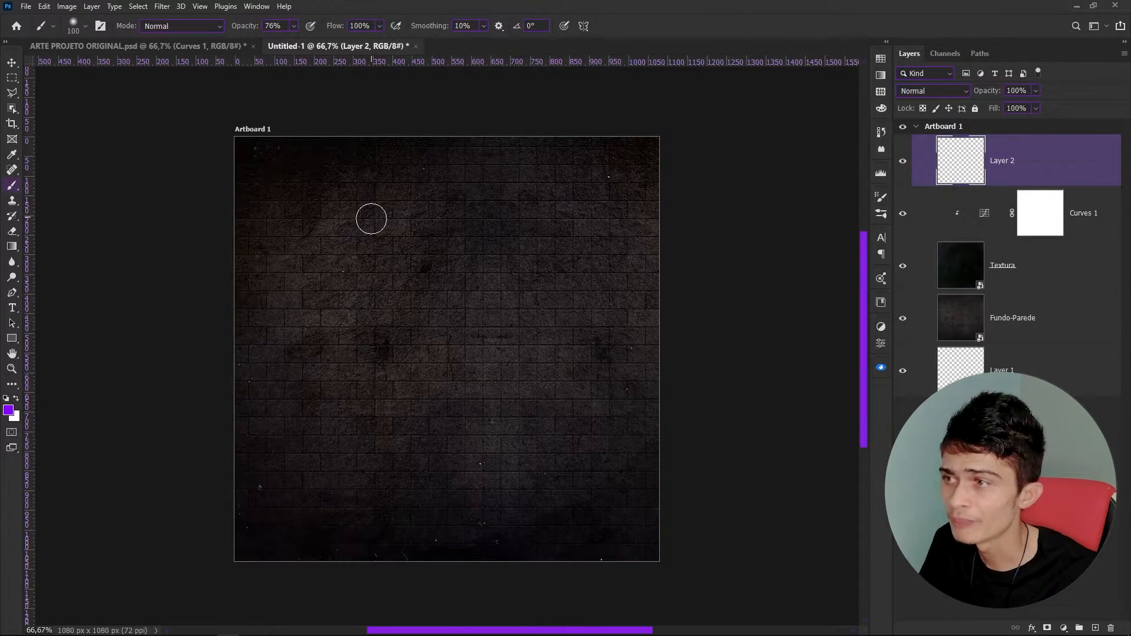
pyautogui.rightClick(377, 228)
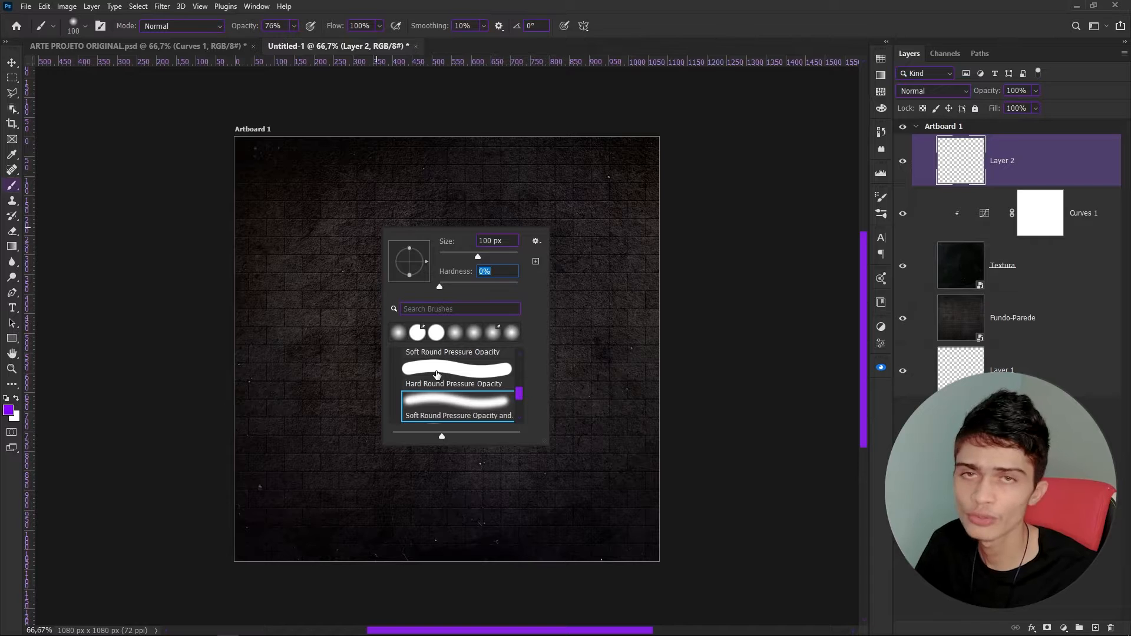
pyautogui.scroll(-2, 436, 376)
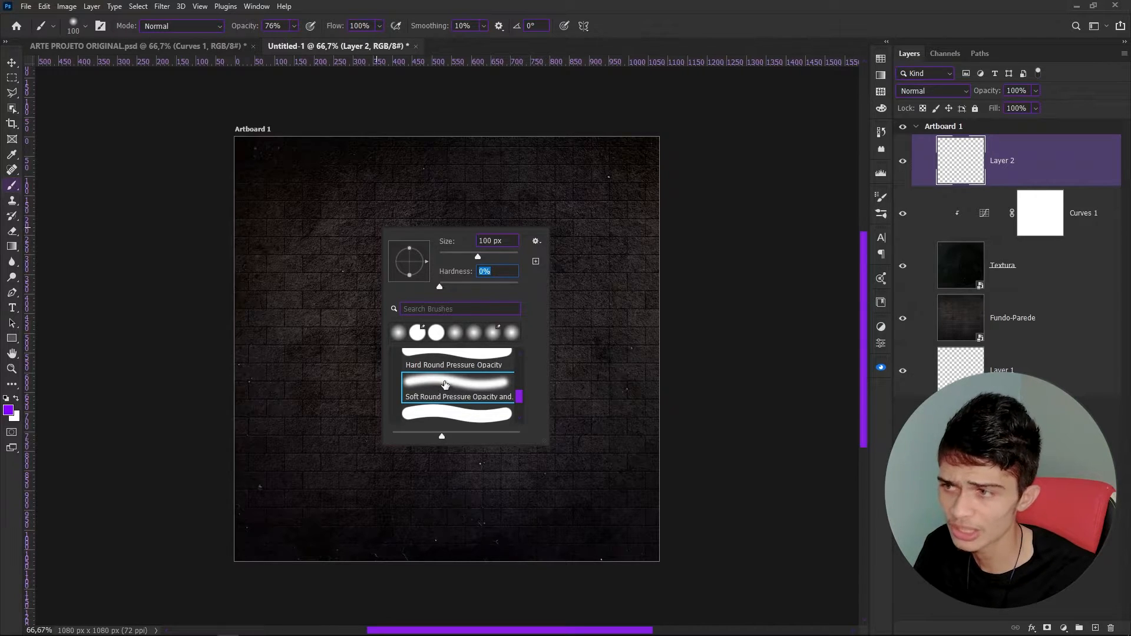
pyautogui.click(656, 3)
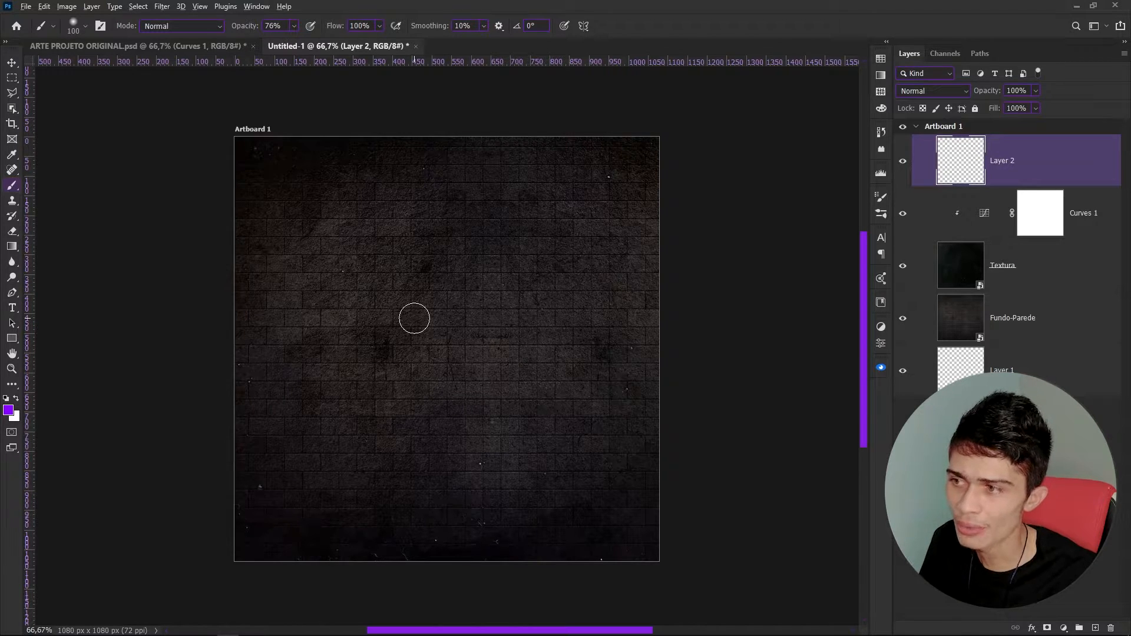
# Enlarge the soft round brush to 949 px and set its opacity to 77%.
pyautogui.moveTo(414, 318); pyautogui.dragTo(524, 311)
pyautogui.rightClick(480, 246)
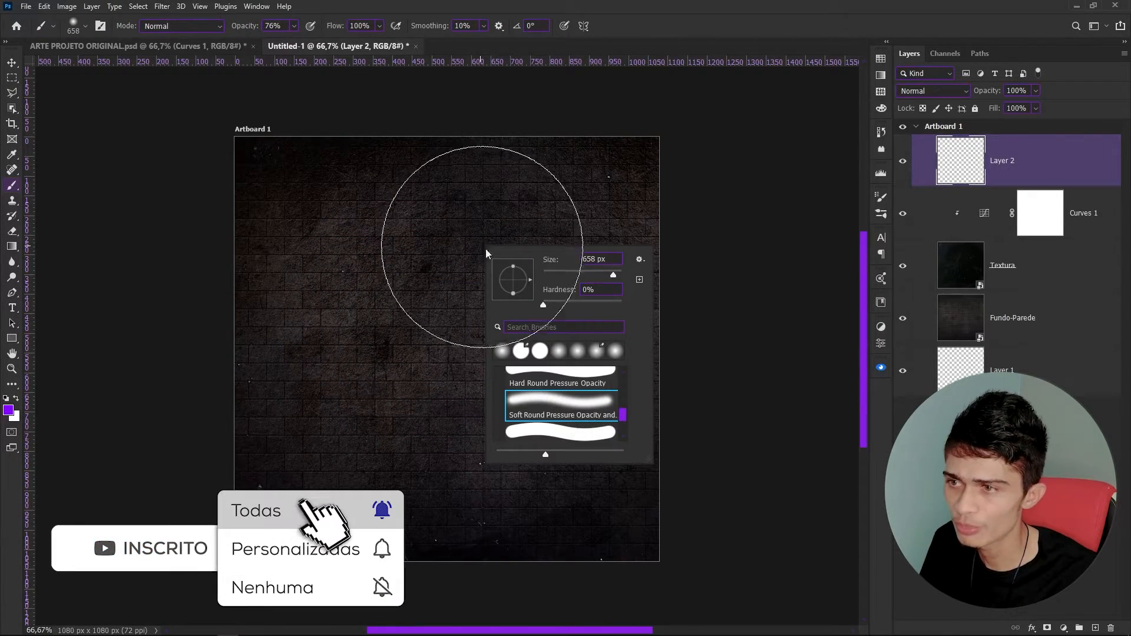
pyautogui.moveTo(613, 276); pyautogui.dragTo(609, 275)
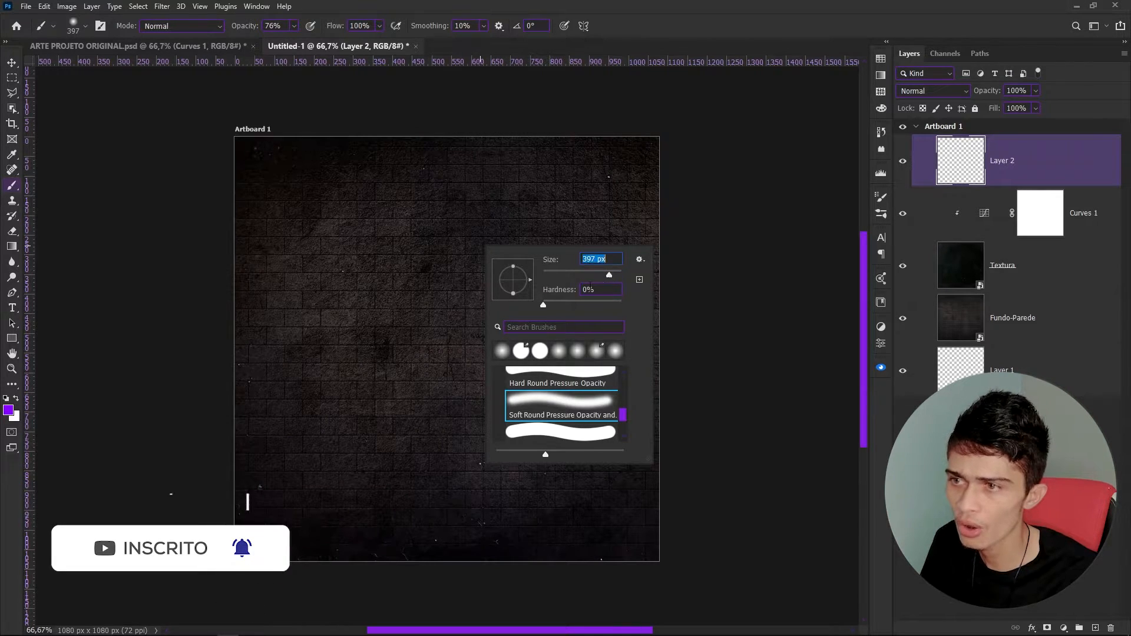
pyautogui.press('Return')
pyautogui.hotkey('ctrl', '-')
pyautogui.hotkey('ctrl', '-')
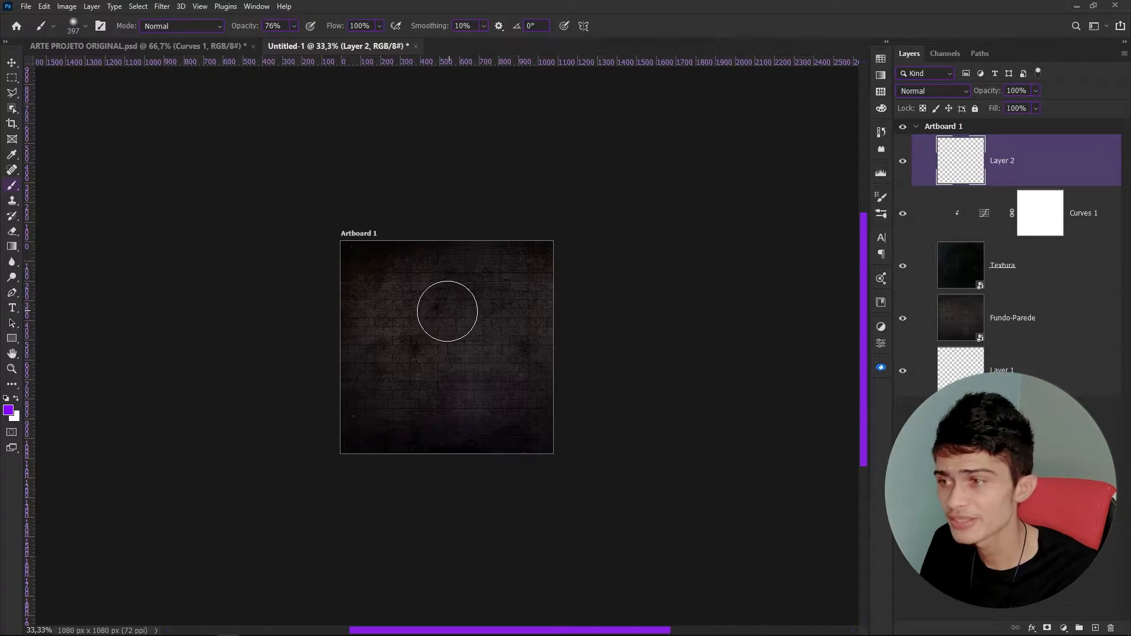
pyautogui.moveTo(441, 312)
pyautogui.mouseDown()
pyautogui.moveTo(469, 321)
pyautogui.moveTo(472, 308)
pyautogui.mouseUp()
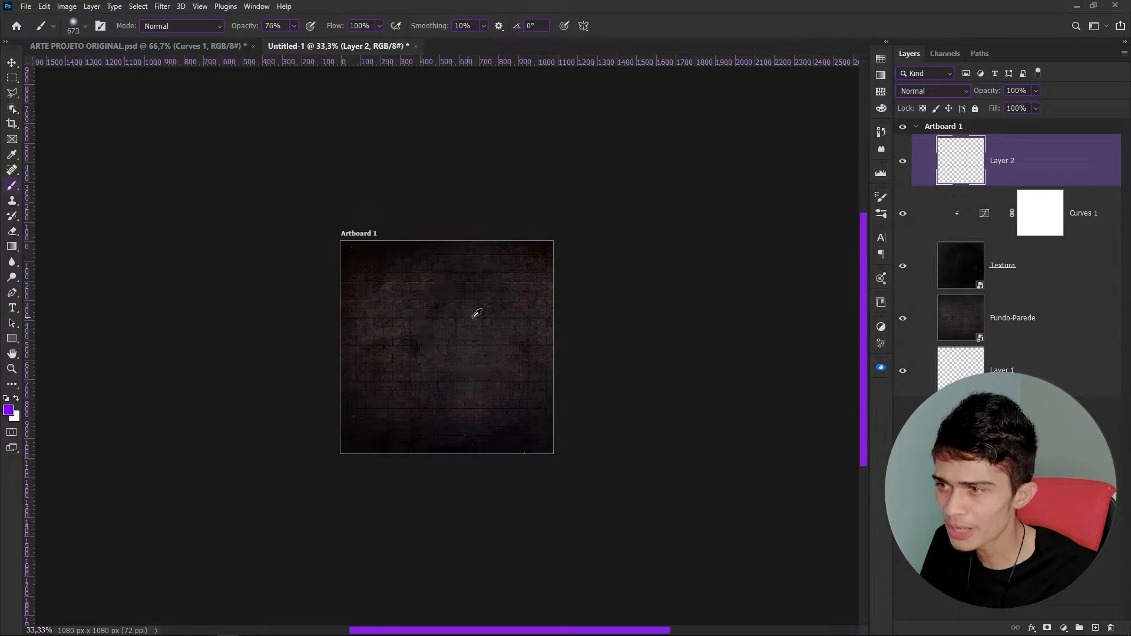
pyautogui.moveTo(411, 396); pyautogui.dragTo(443, 406)
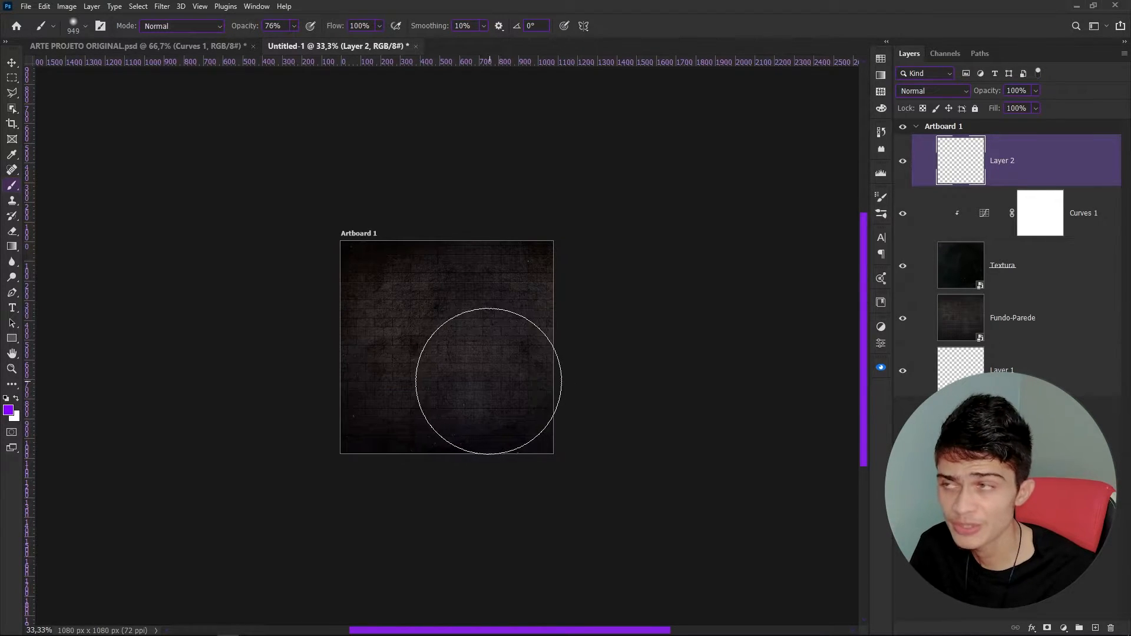
pyautogui.click(284, 26)
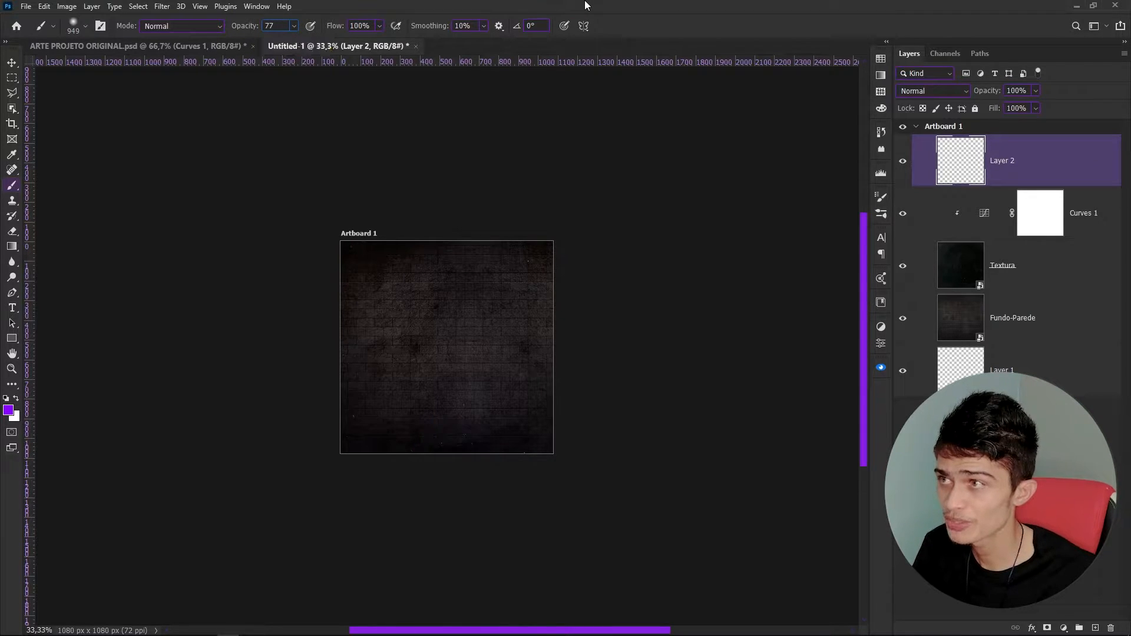
# Paint a soft purple stroke across the artboard's bottom edge on Layer 2.
pyautogui.moveTo(329, 451)
pyautogui.mouseDown()
pyautogui.moveTo(303, 453)
pyautogui.moveTo(403, 483)
pyautogui.moveTo(527, 489)
pyautogui.moveTo(618, 408)
pyautogui.mouseUp()
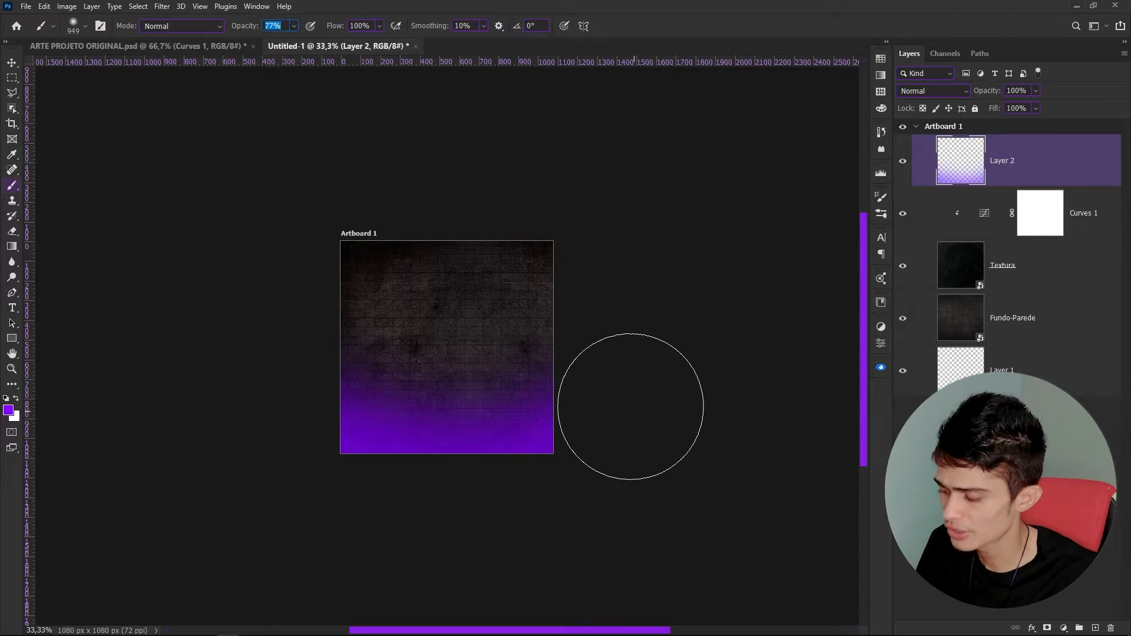
pyautogui.press('Return')
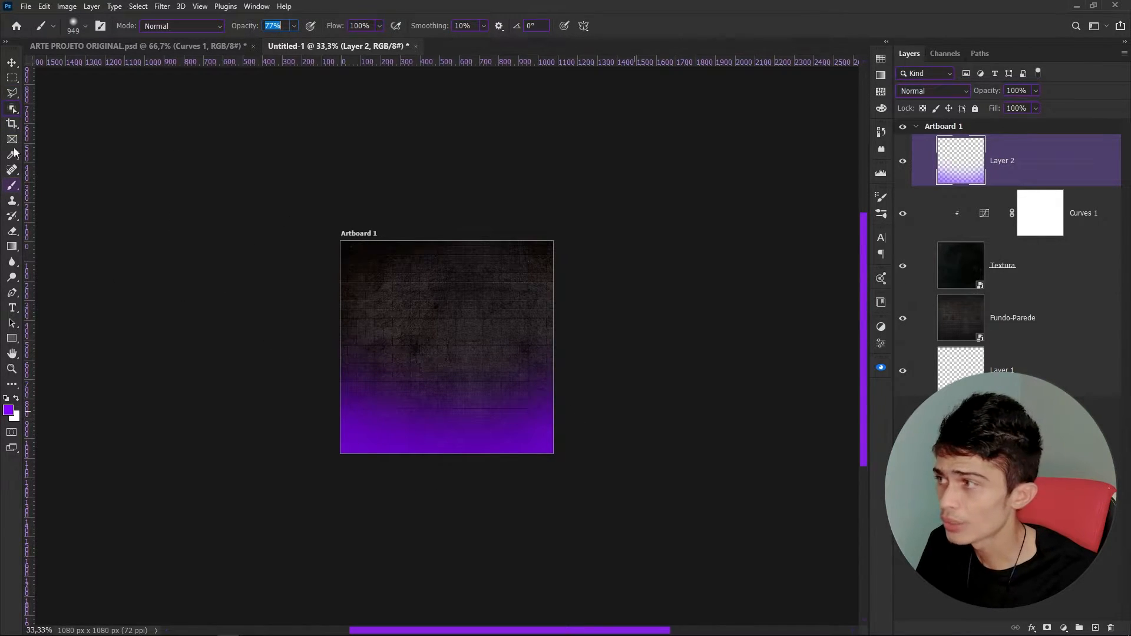
# Set the foreground color to black and undo the purple stroke on Layer 2.
pyautogui.click(11, 200)
pyautogui.click(9, 417)
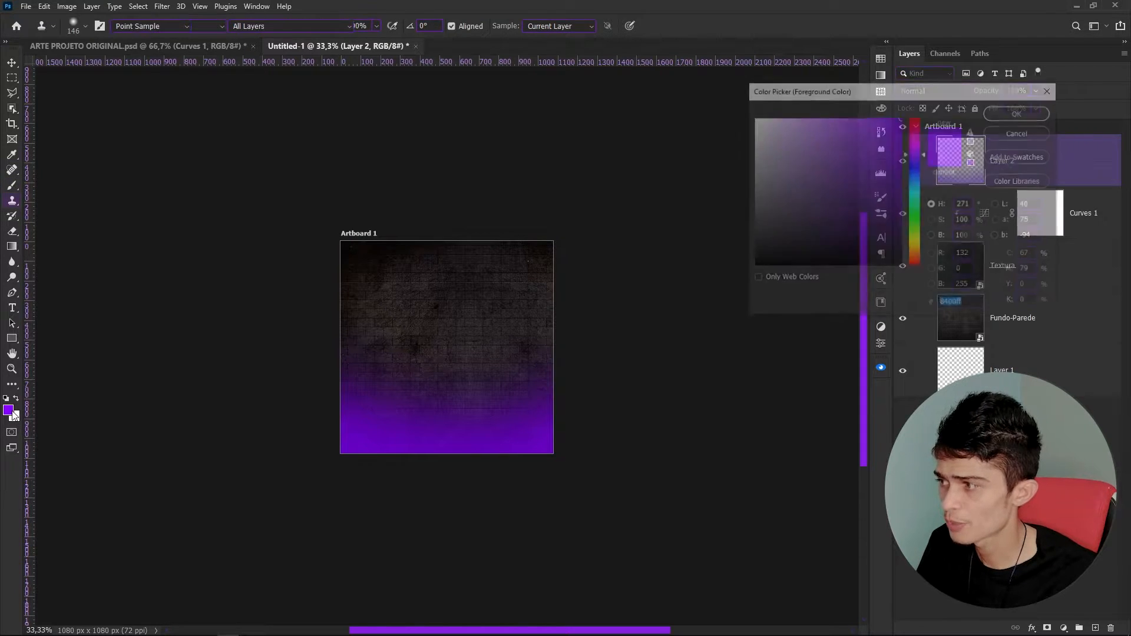
pyautogui.moveTo(787, 249); pyautogui.dragTo(704, 288)
pyautogui.click(1019, 112)
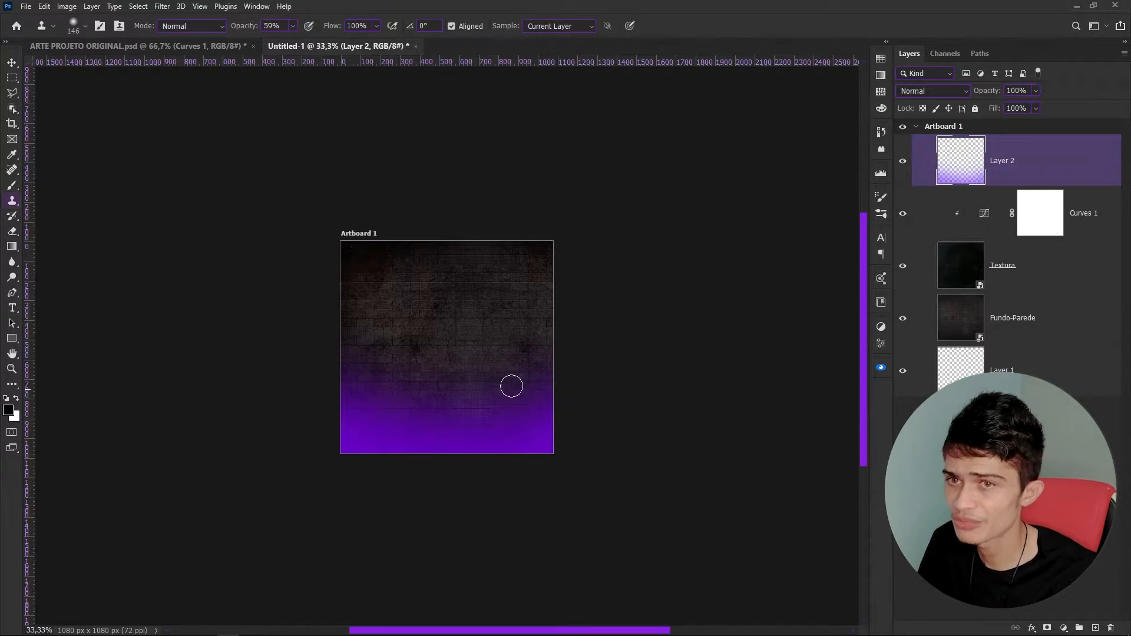
pyautogui.hotkey('ctrl', 'z')
pyautogui.moveTo(456, 412); pyautogui.dragTo(537, 438)
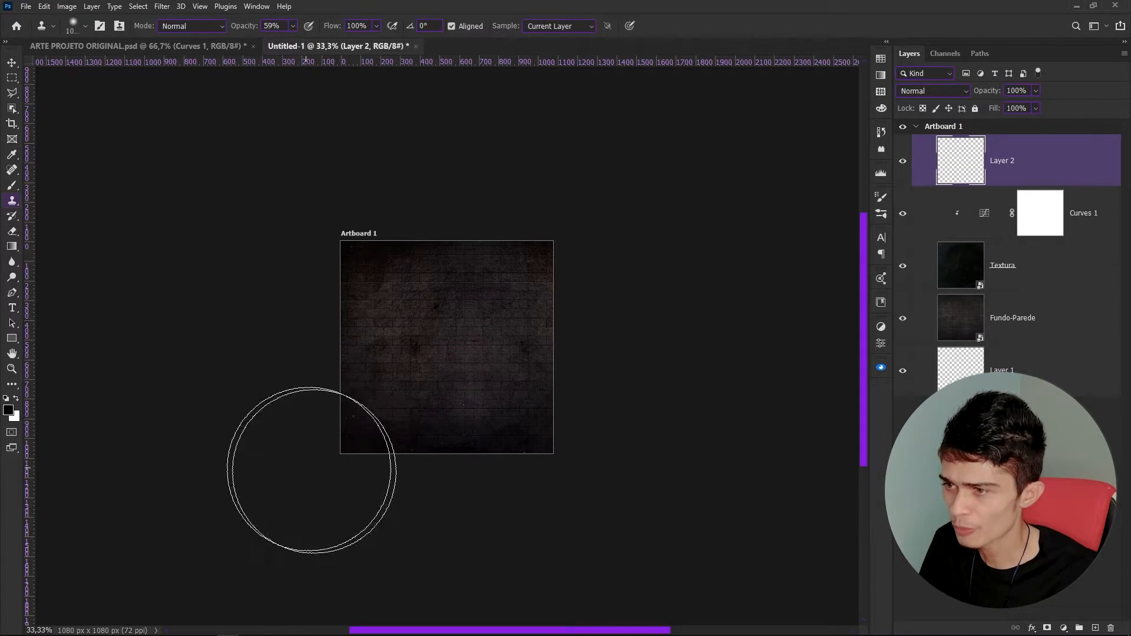
pyautogui.click(484, 512)
pyautogui.click(563, 248)
pyautogui.click(993, 235)
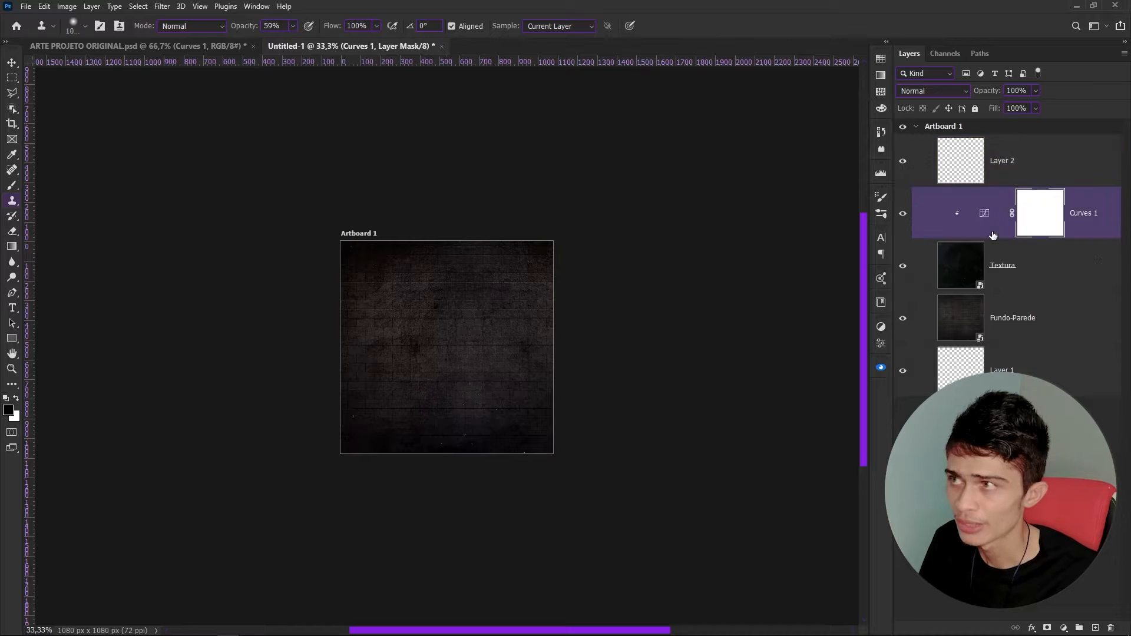
pyautogui.click(1007, 171)
pyautogui.click(483, 501)
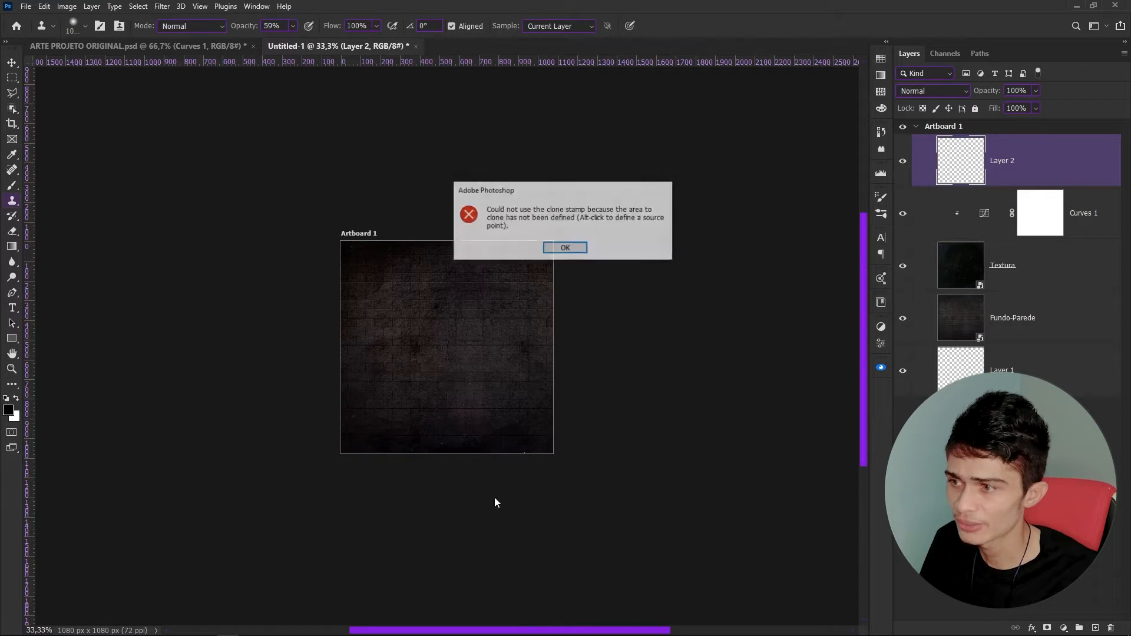
pyautogui.click(553, 249)
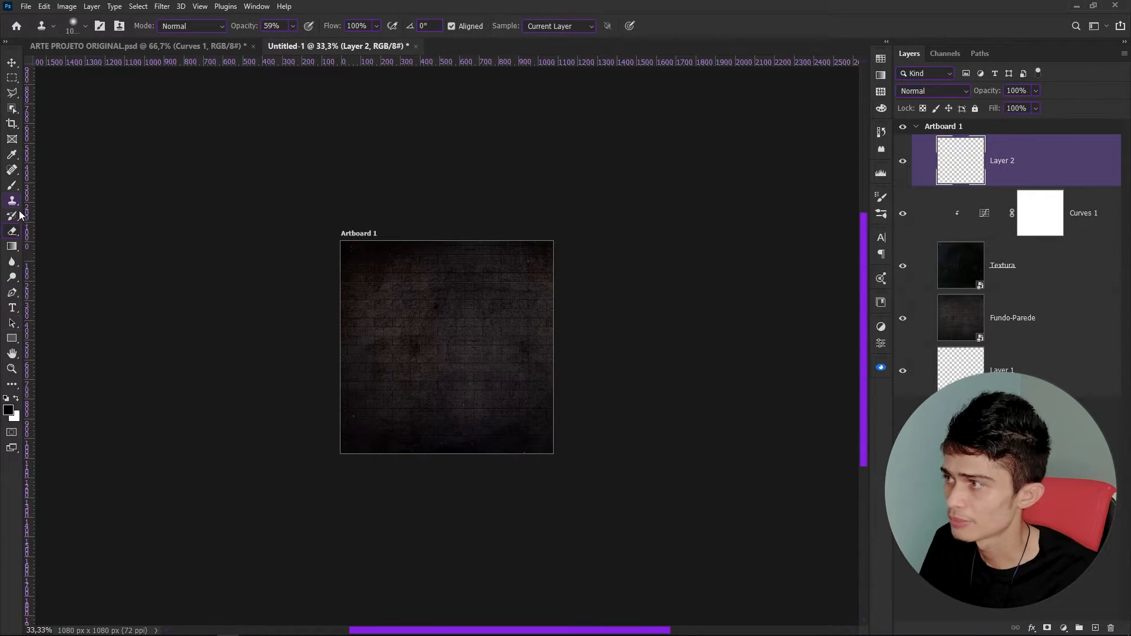
# Paint soft black shadows with the Brush tool along the artboard's bottom and top edges on Layer 2.
pyautogui.click(12, 187)
pyautogui.moveTo(359, 471)
pyautogui.mouseDown()
pyautogui.moveTo(408, 490)
pyautogui.moveTo(567, 481)
pyautogui.moveTo(601, 467)
pyautogui.mouseUp()
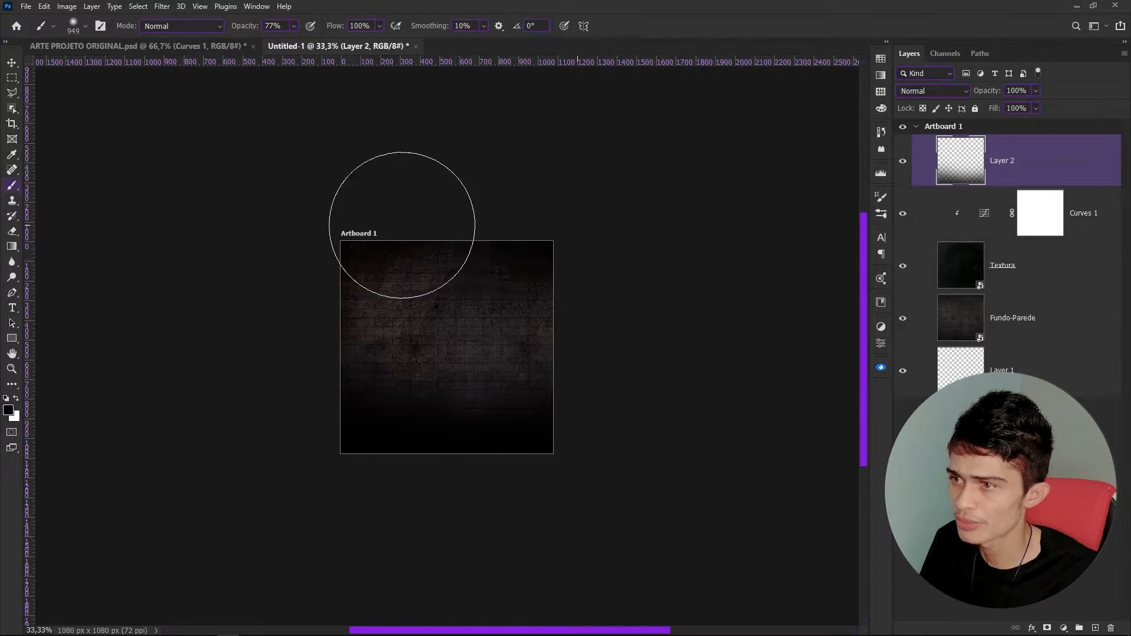
pyautogui.moveTo(442, 202); pyautogui.dragTo(322, 339)
# Lower the opacity of Layer 2 with the black shadows to 25%.
pyautogui.click(1015, 91)
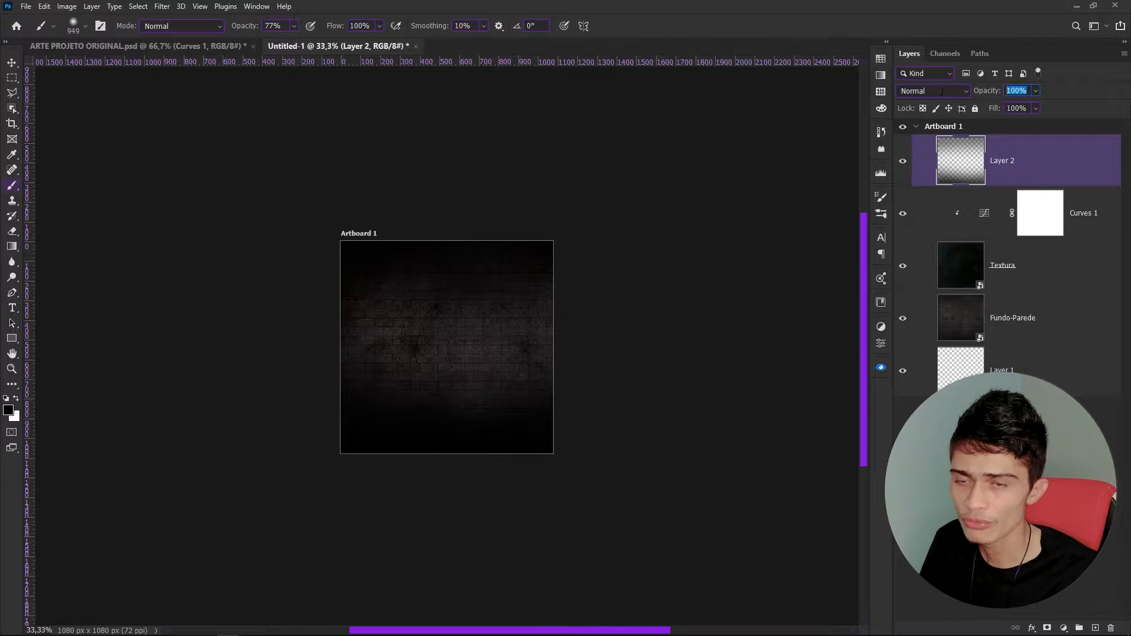
pyautogui.write('25')
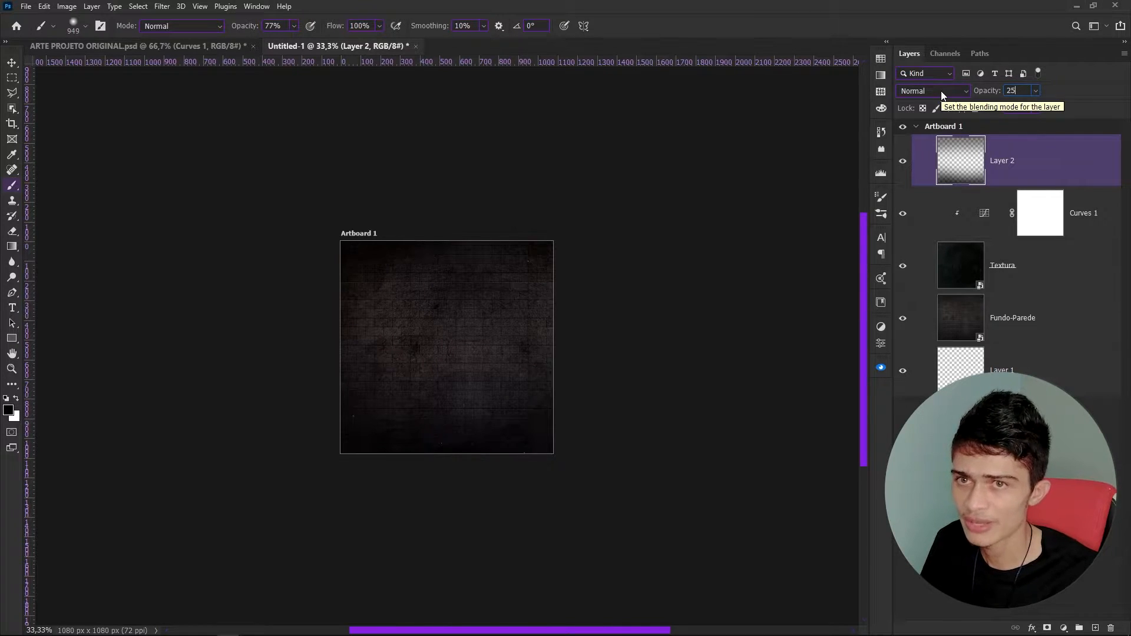
pyautogui.press('Return')
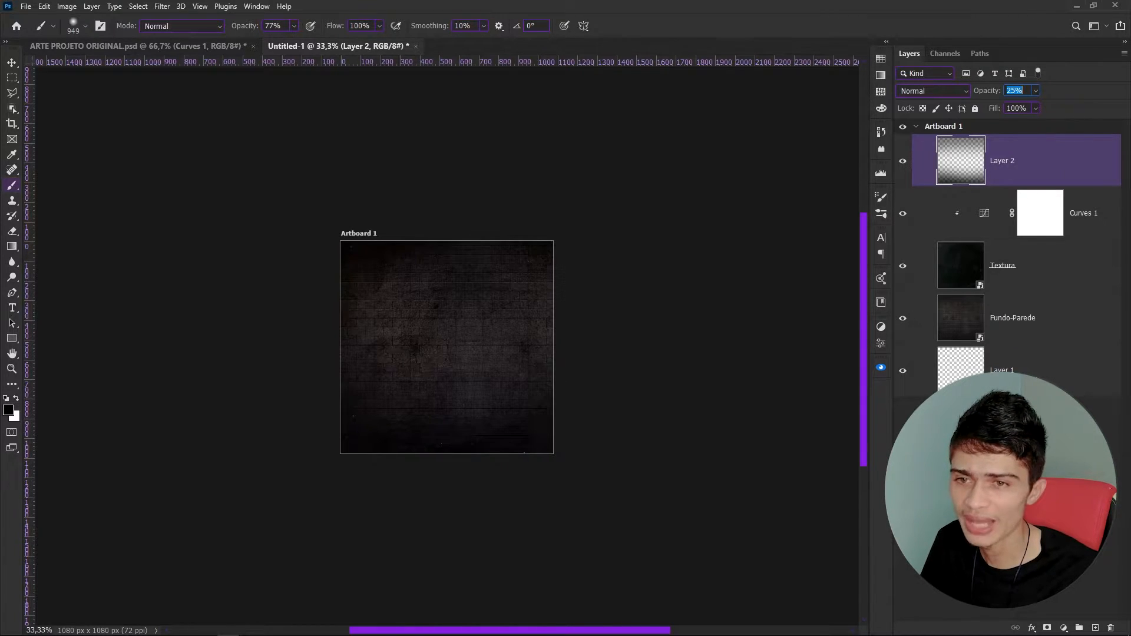
# Group all the background layers from Layer 2 down to Layer 1.
pyautogui.keyDown('shift'); pyautogui.click(1038, 376); pyautogui.keyUp('shift')
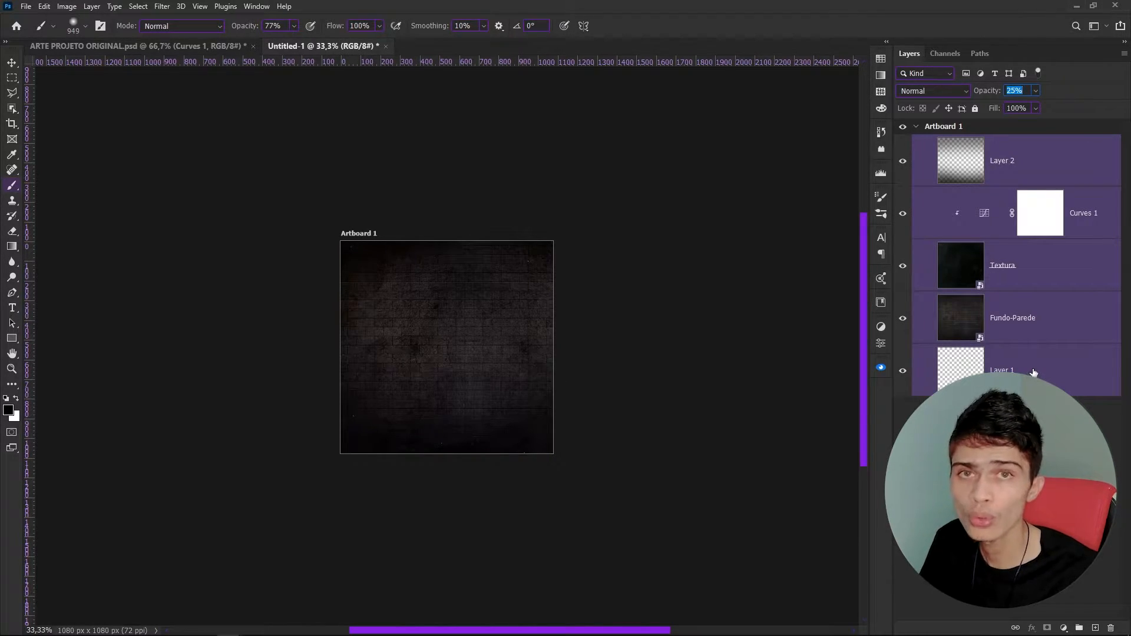
pyautogui.hotkey('ctrl', 'g')
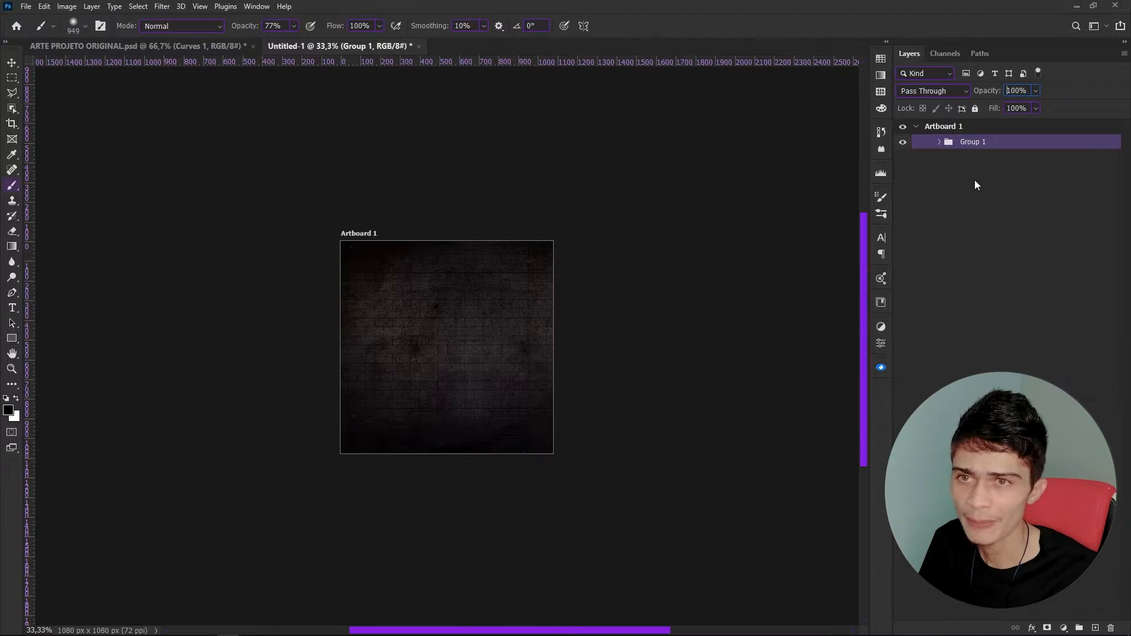
# Rename the group holding the brick wall background layers as FUNDO.
pyautogui.click(1010, 212)
pyautogui.doubleClick(973, 142)
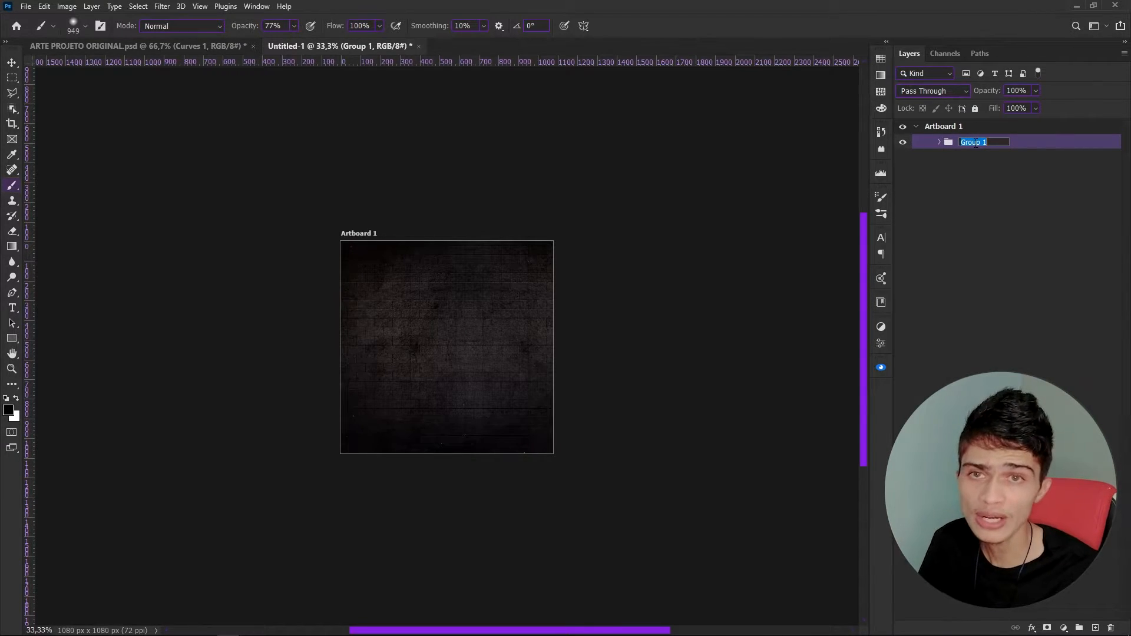
pyautogui.write('fun')
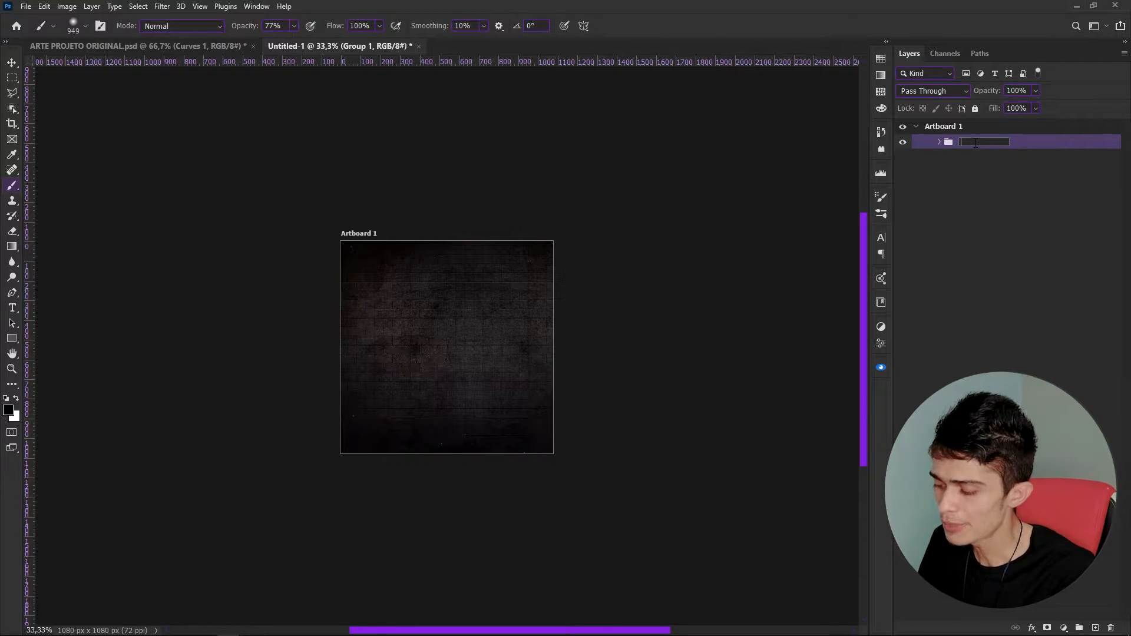
pyautogui.press('BackSpace')
pyautogui.press('BackSpace')
pyautogui.press('BackSpace')
pyautogui.write('FUNDP')
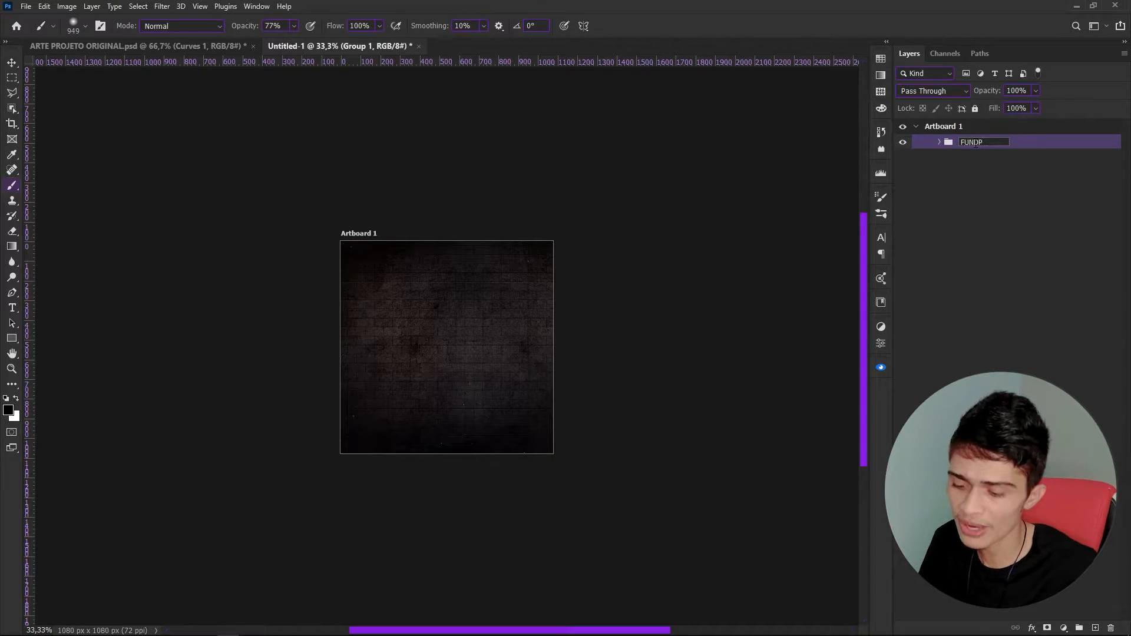
pyautogui.press('Return')
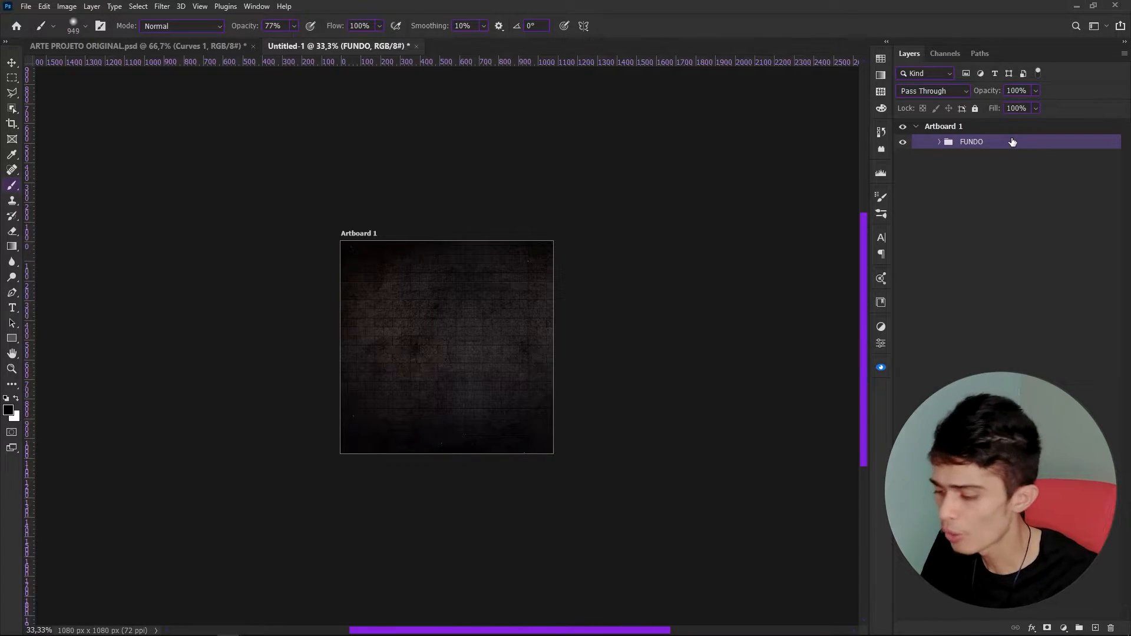
# Examine the layer structure of the TEXTO TEMA group in the reference document ARTE PROJETO ORIGINAL.psd, and return to the new artboard.
pyautogui.hotkey('ctrl', '0')
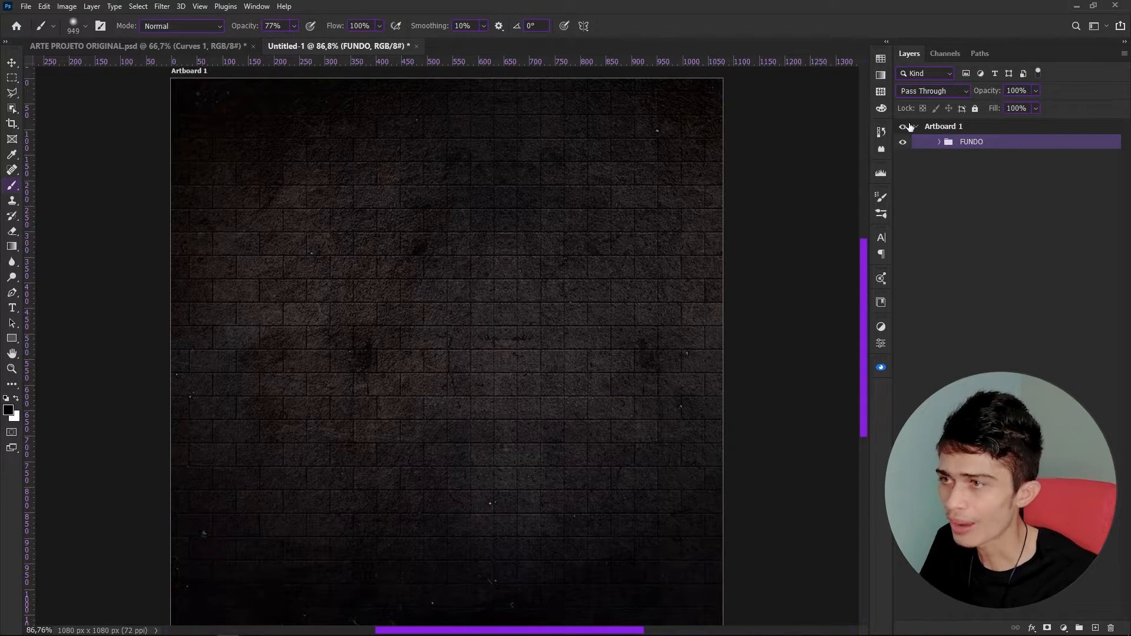
pyautogui.click(200, 47)
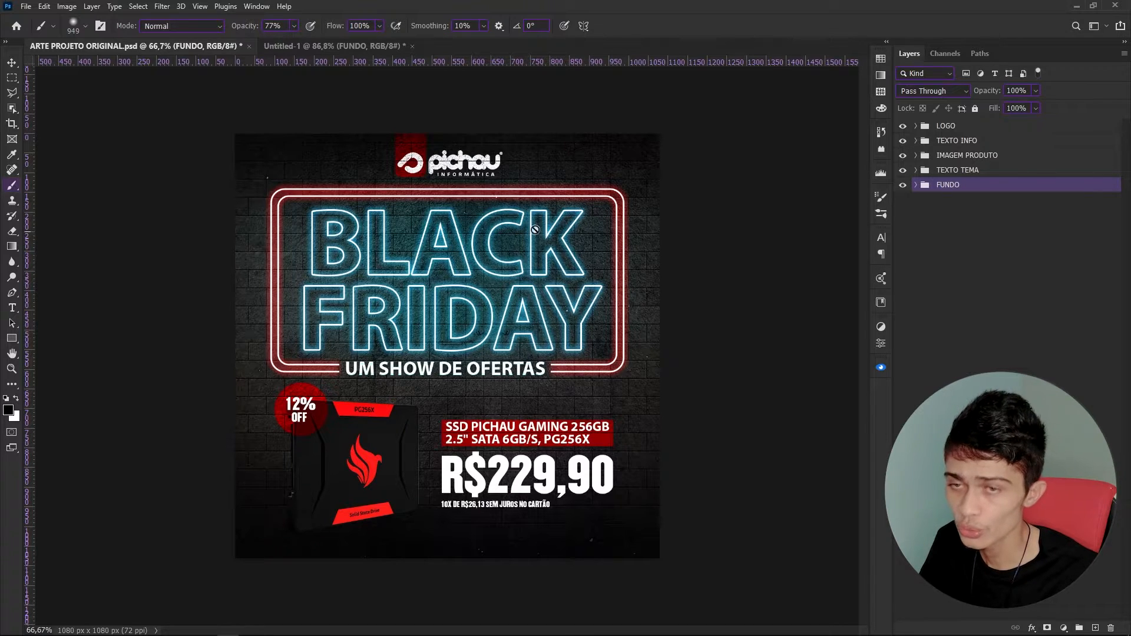
pyautogui.click(925, 171)
pyautogui.click(915, 171)
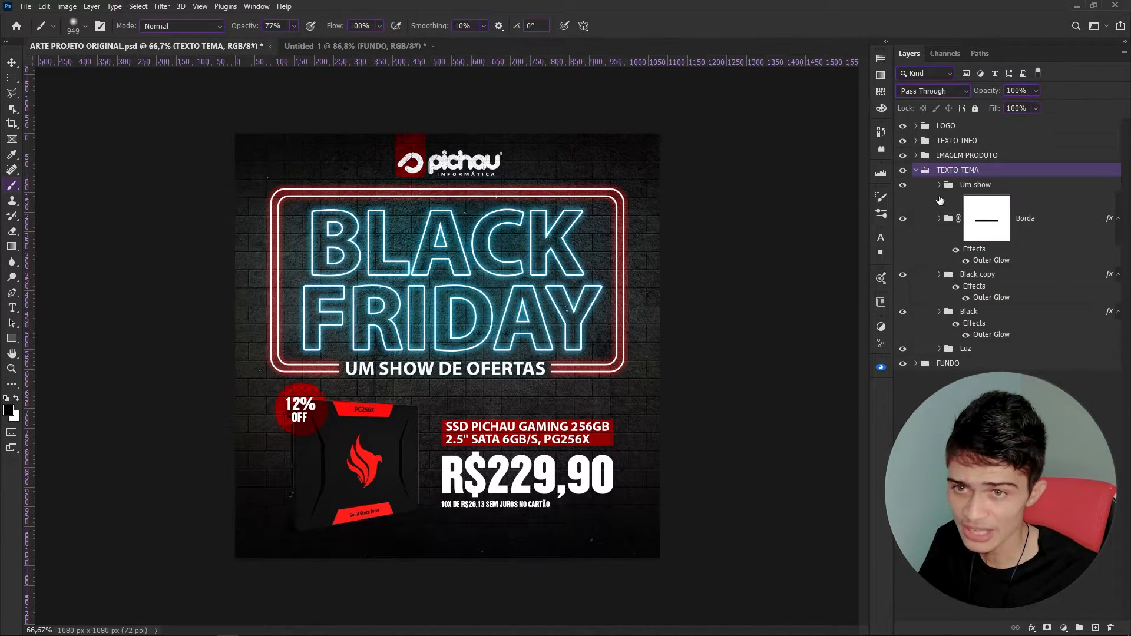
pyautogui.click(379, 43)
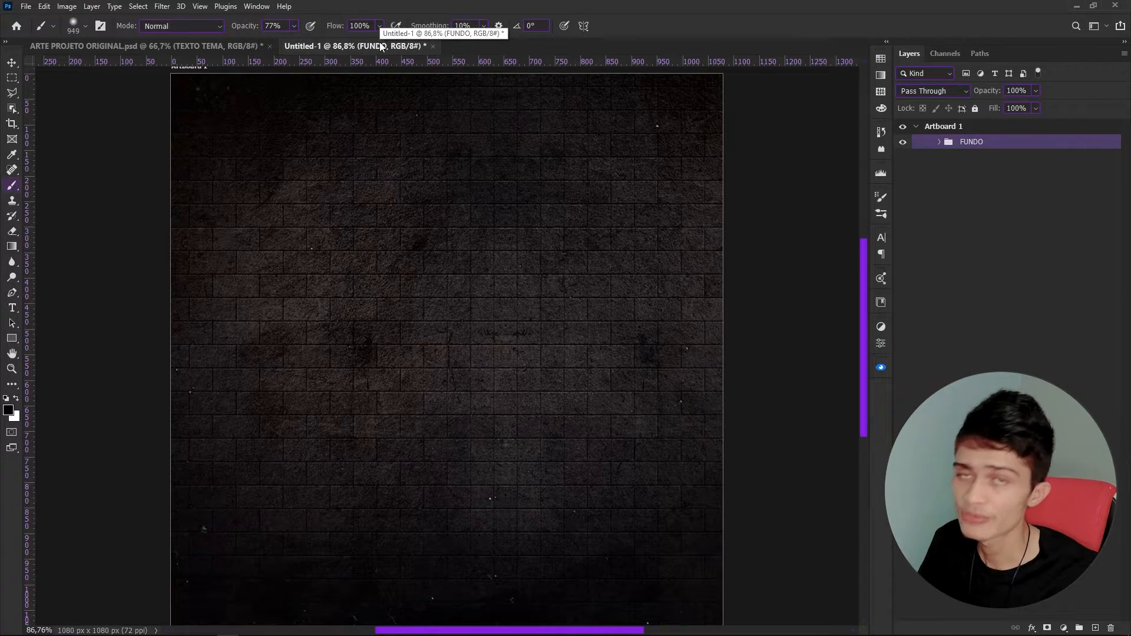
# Set the Type tool to white (ffffff) and the Champion HTF-Welterweight Regular font.
pyautogui.press('t')
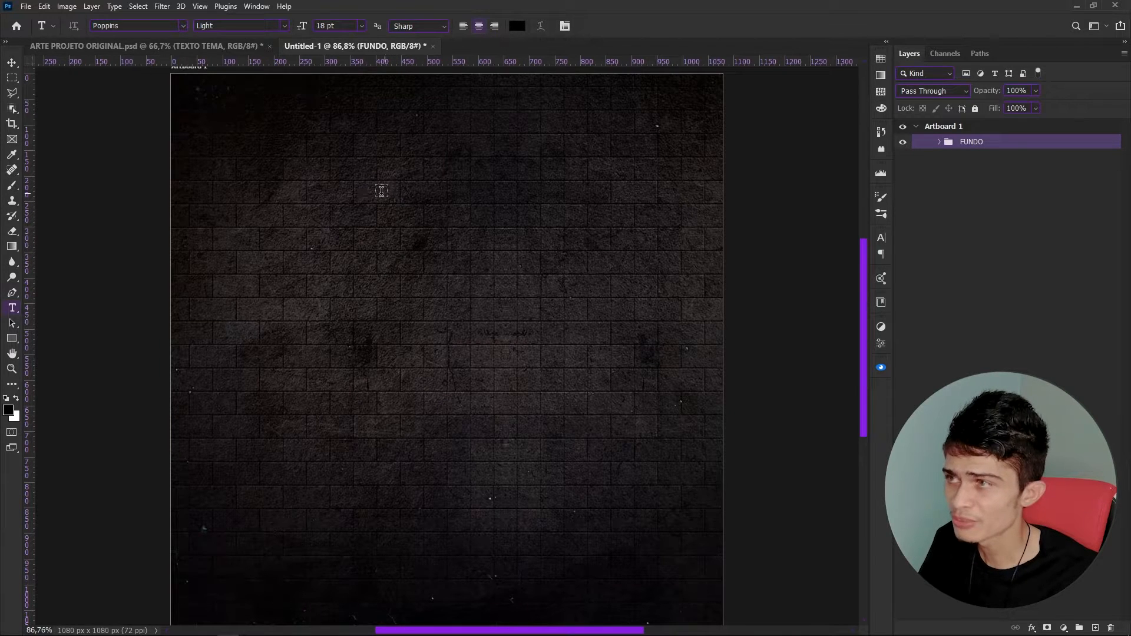
pyautogui.click(517, 26)
pyautogui.write('ffffff')
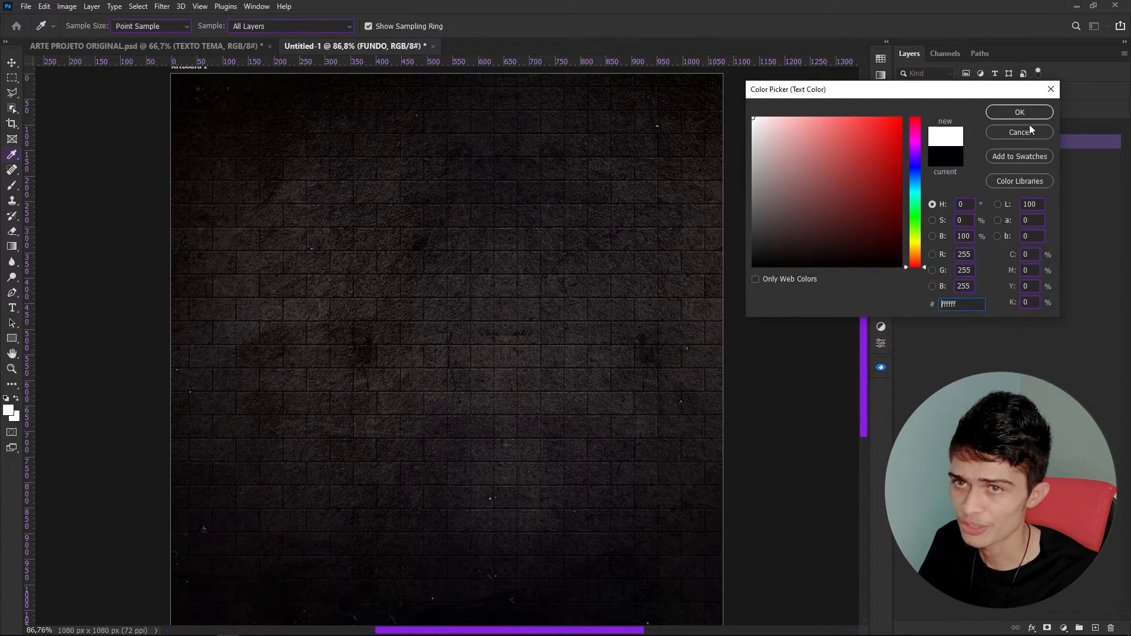
pyautogui.click(1029, 112)
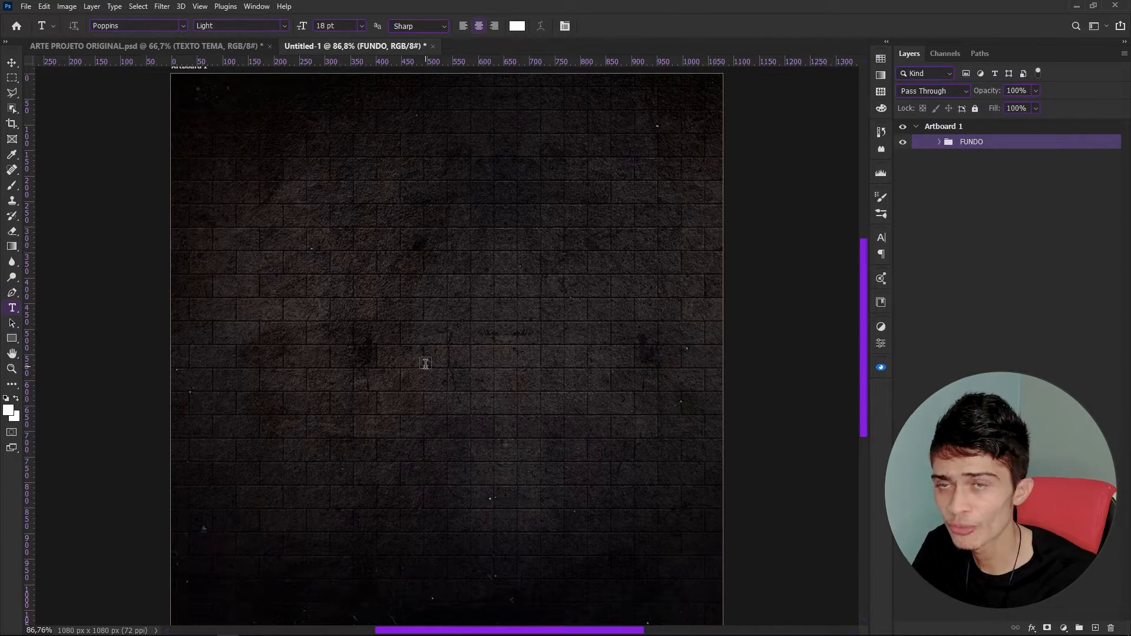
pyautogui.click(163, 27)
pyautogui.write('CH')
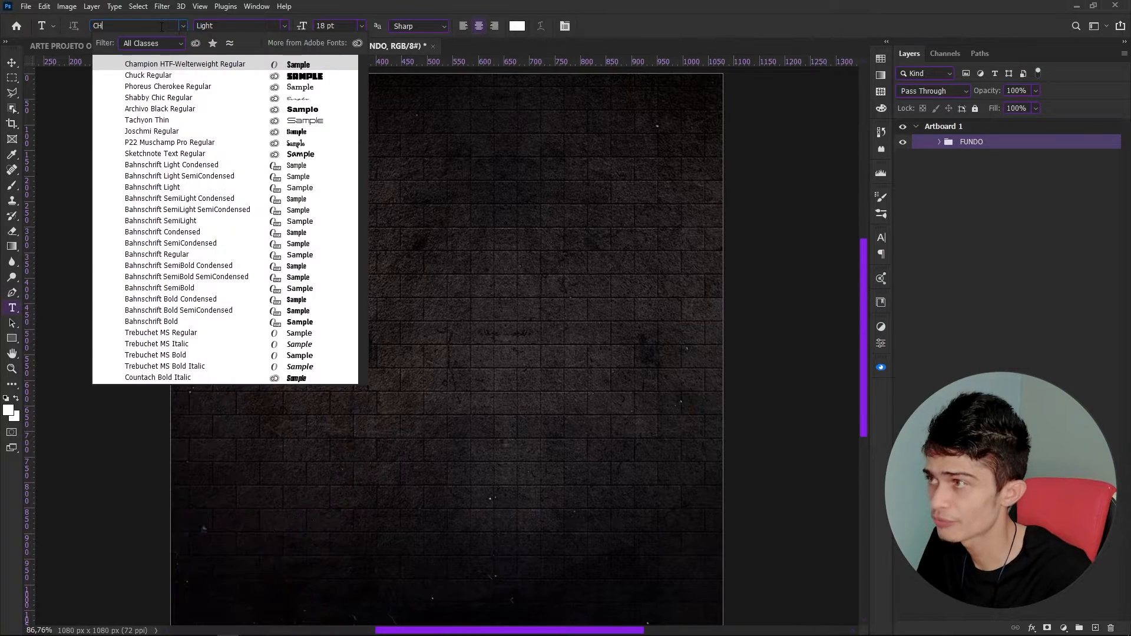
pyautogui.click(253, 63)
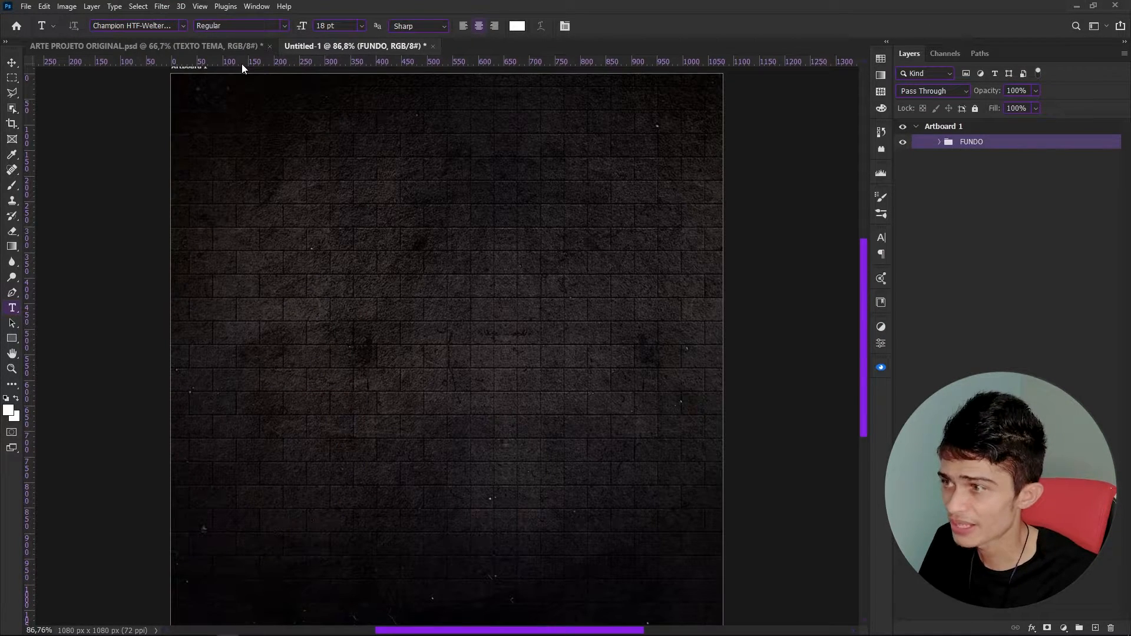
# Add the text "BLACK" to the upper middle of the brick wall artboard.
pyautogui.click(390, 298)
pyautogui.write('BLACK')
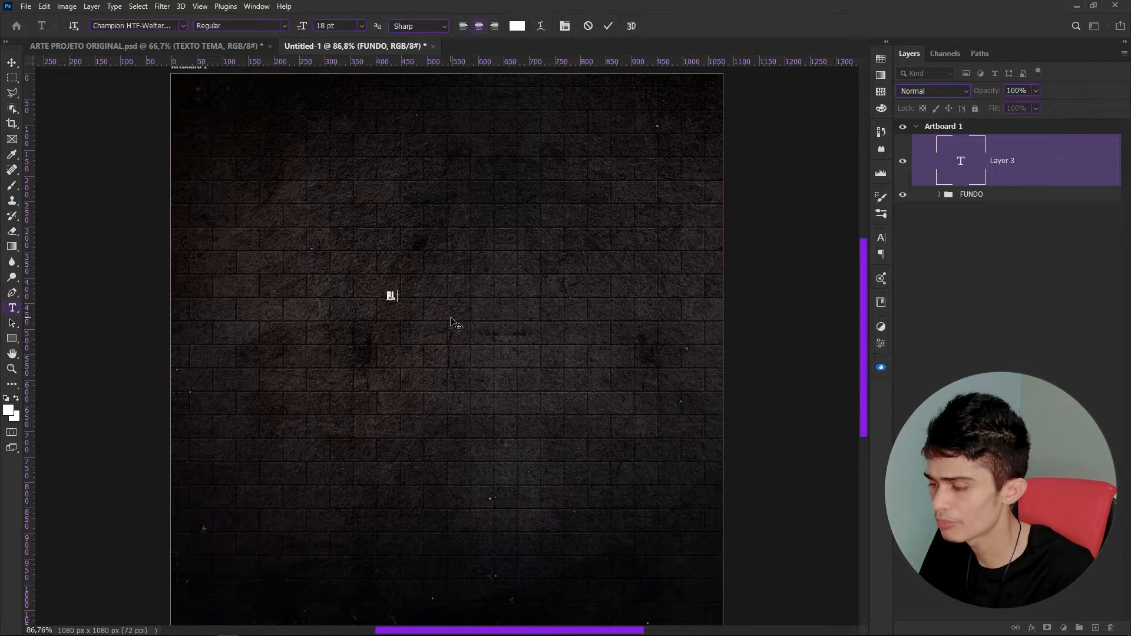
pyautogui.click(12, 62)
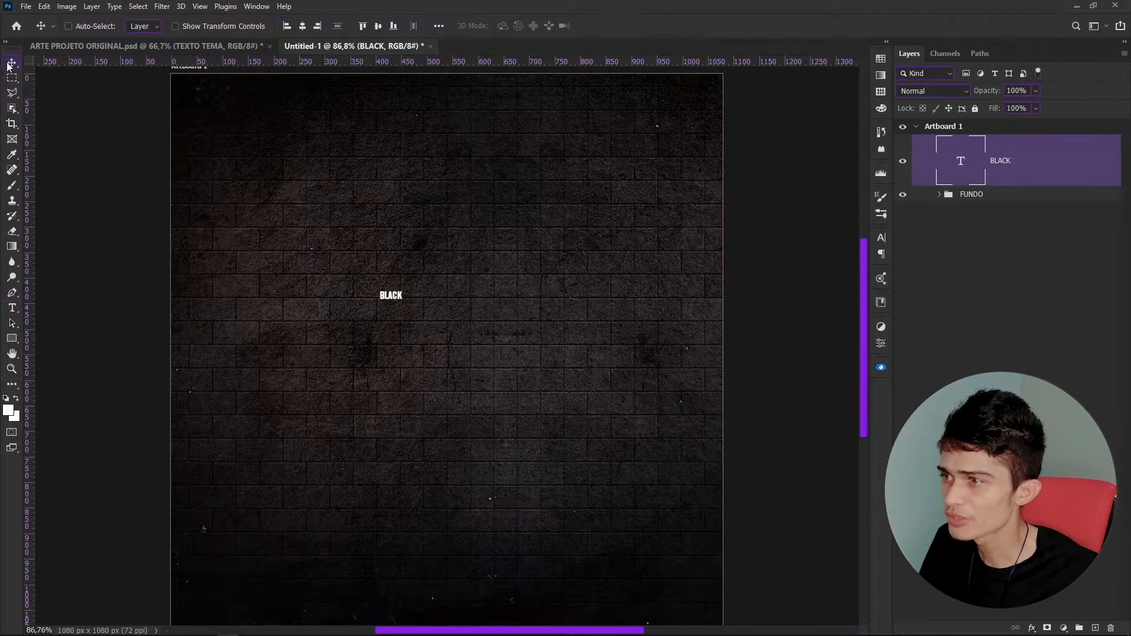
# Scale the BLACK text up to about 450 px wide and center it in the artboard's upper half.
pyautogui.hotkey('ctrl', 't')
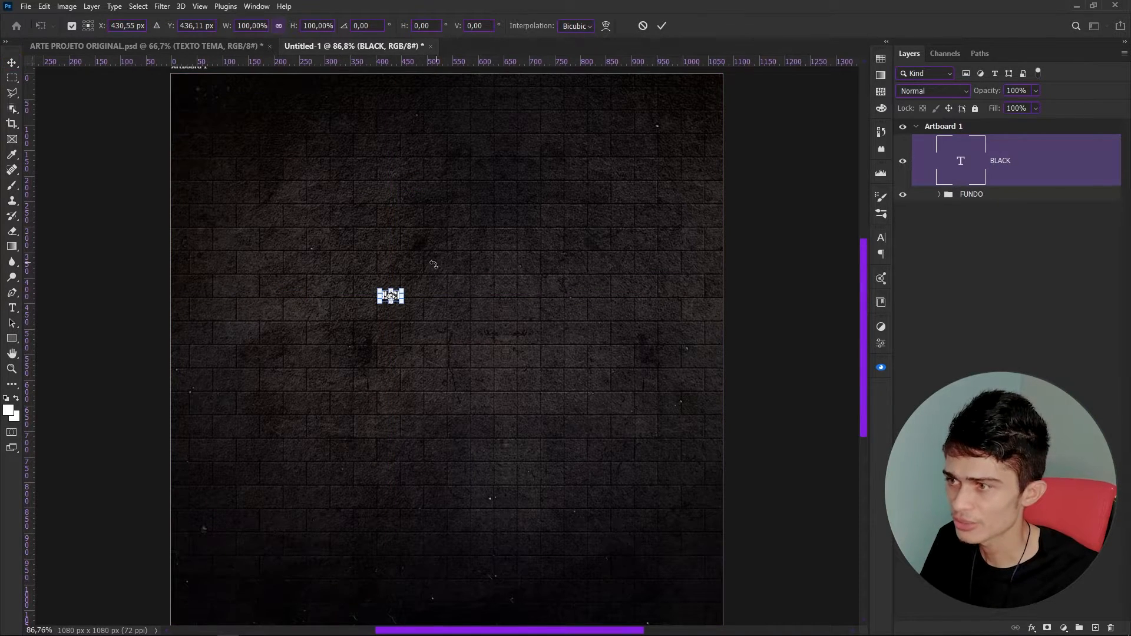
pyautogui.moveTo(404, 286); pyautogui.dragTo(545, 219)
pyautogui.moveTo(461, 303); pyautogui.dragTo(548, 286)
pyautogui.moveTo(646, 203); pyautogui.dragTo(590, 235)
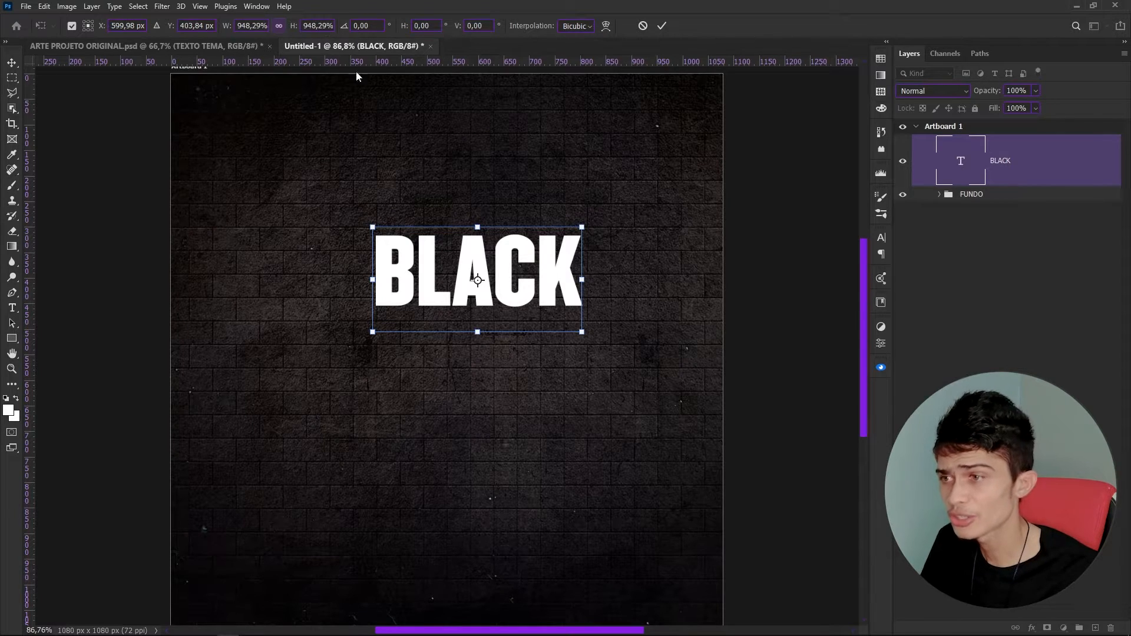
pyautogui.moveTo(523, 258); pyautogui.dragTo(484, 242)
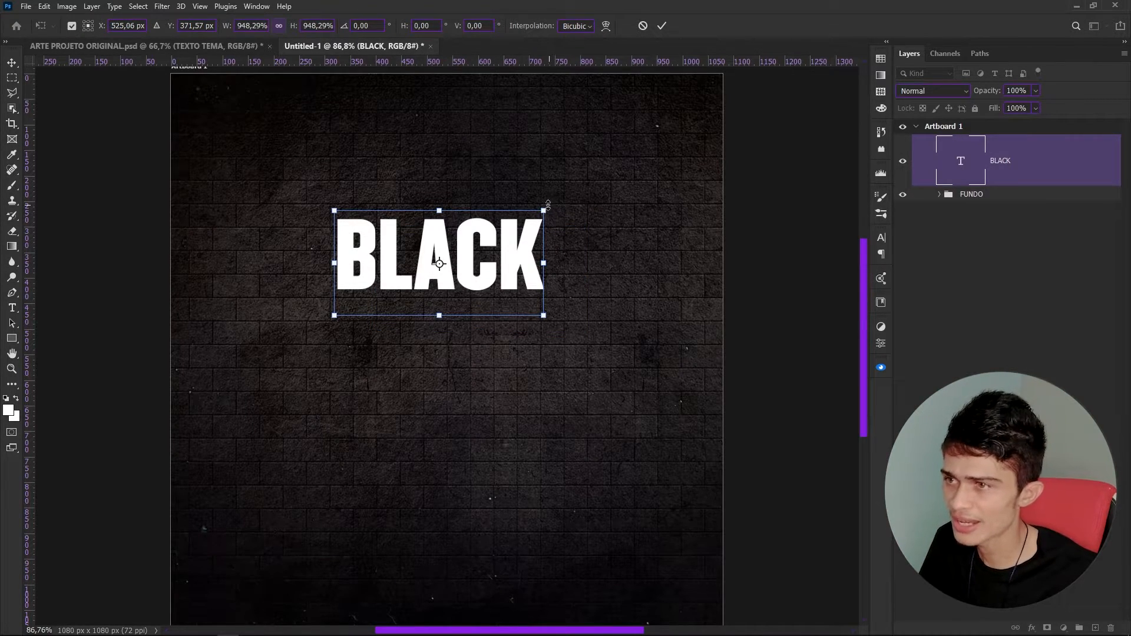
pyautogui.moveTo(543, 207); pyautogui.dragTo(555, 202)
pyautogui.moveTo(513, 254); pyautogui.dragTo(522, 254)
pyautogui.press('Return')
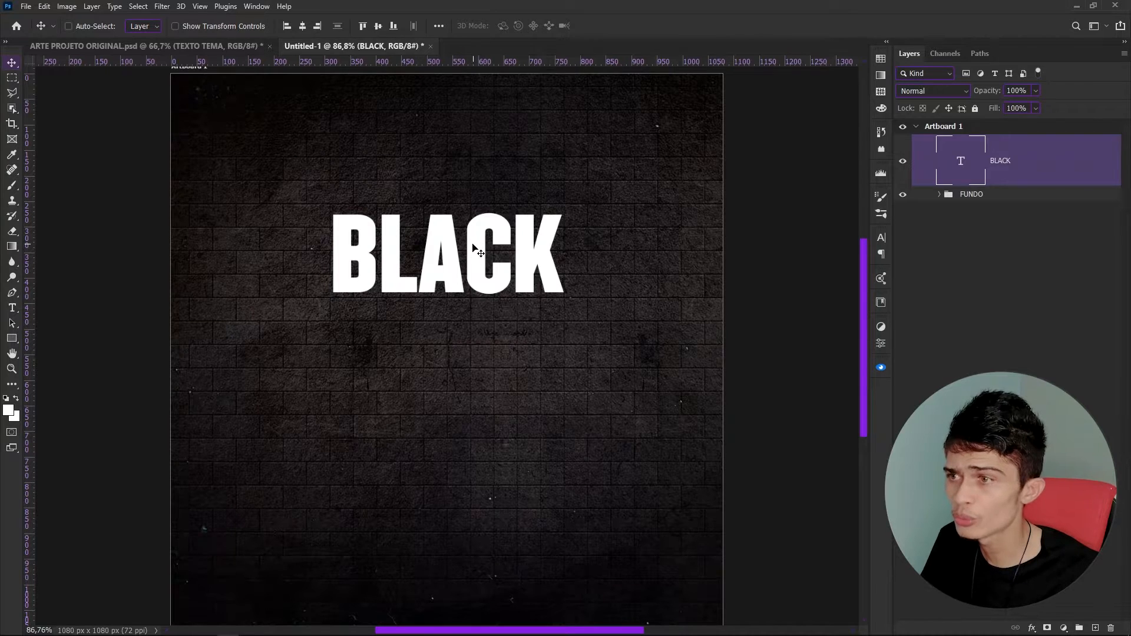
# Duplicate the BLACK text straight down below the original and change the copy's wording to "FRIDAY".
pyautogui.moveTo(477, 247); pyautogui.dragTo(484, 337)
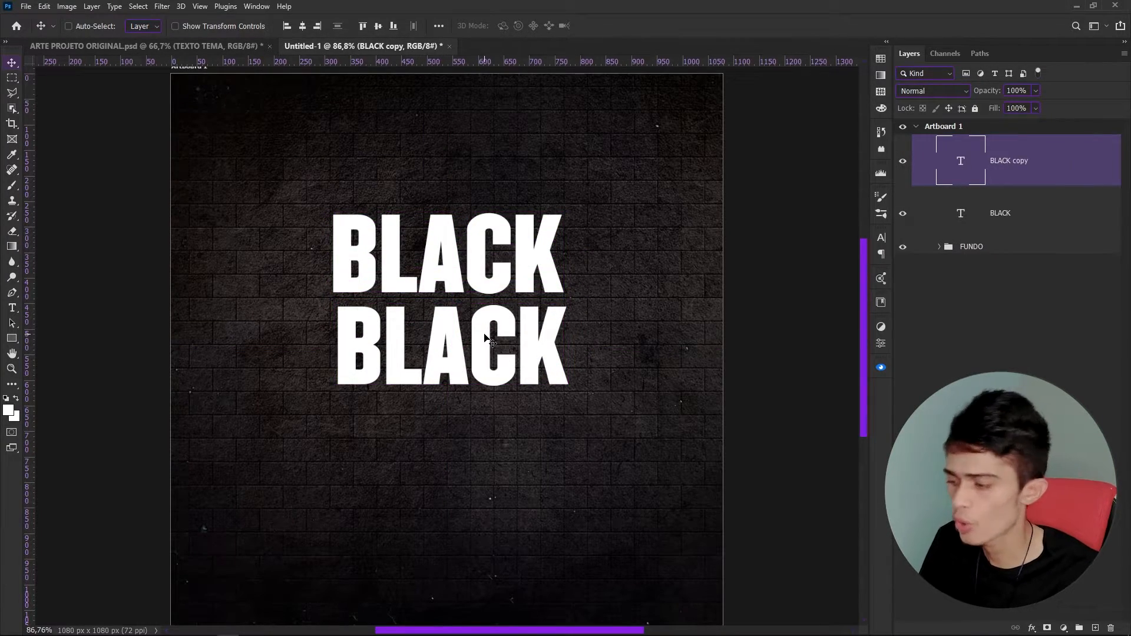
pyautogui.hotkey('ctrl', 'z')
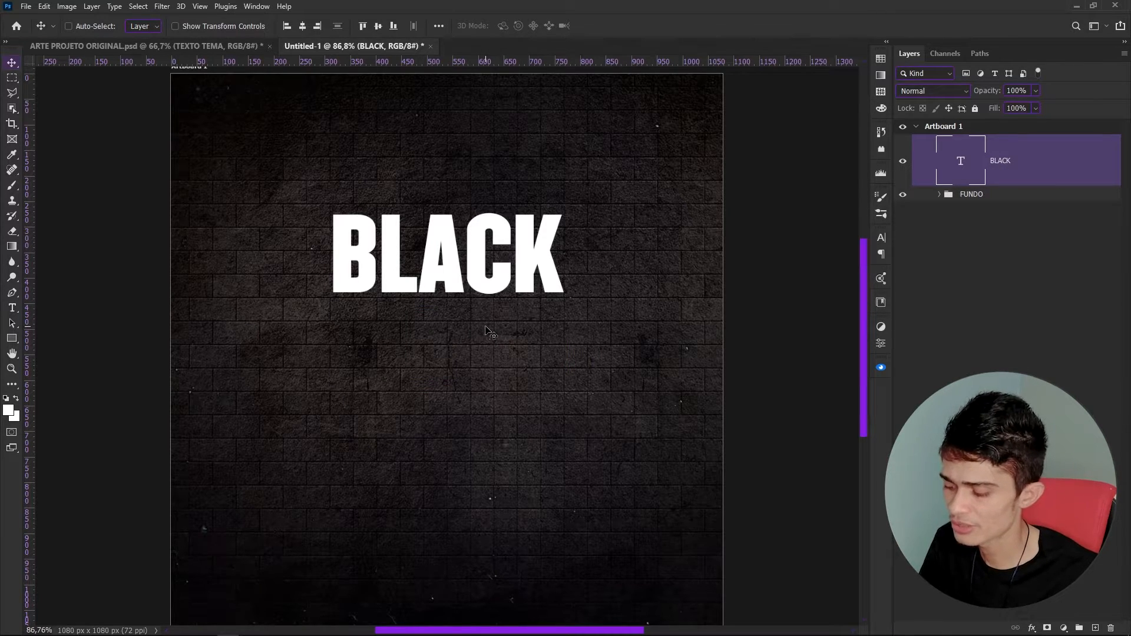
pyautogui.moveTo(449, 247); pyautogui.dragTo(449, 337)
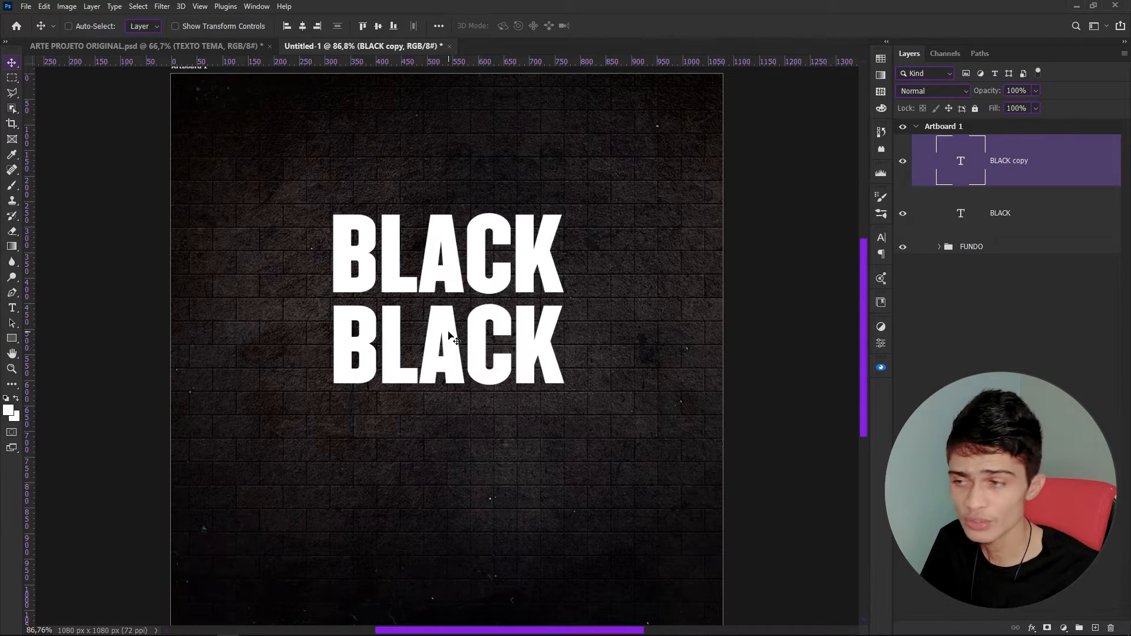
pyautogui.press('t')
pyautogui.click(449, 335)
pyautogui.hotkey('ctrl', 'a')
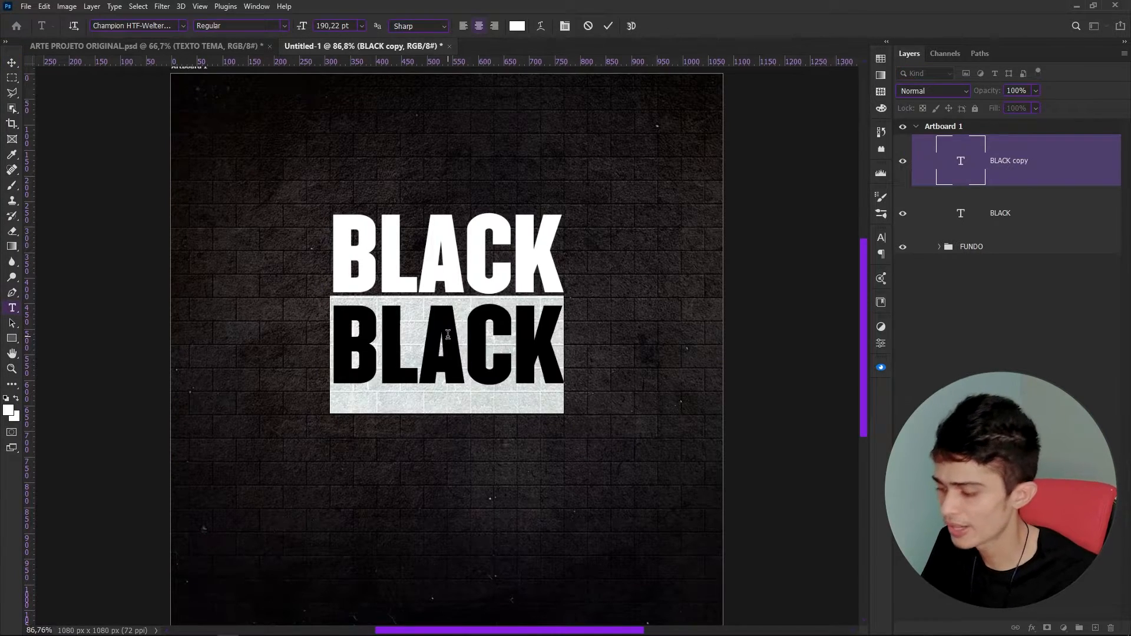
pyautogui.write('FRIDAY')
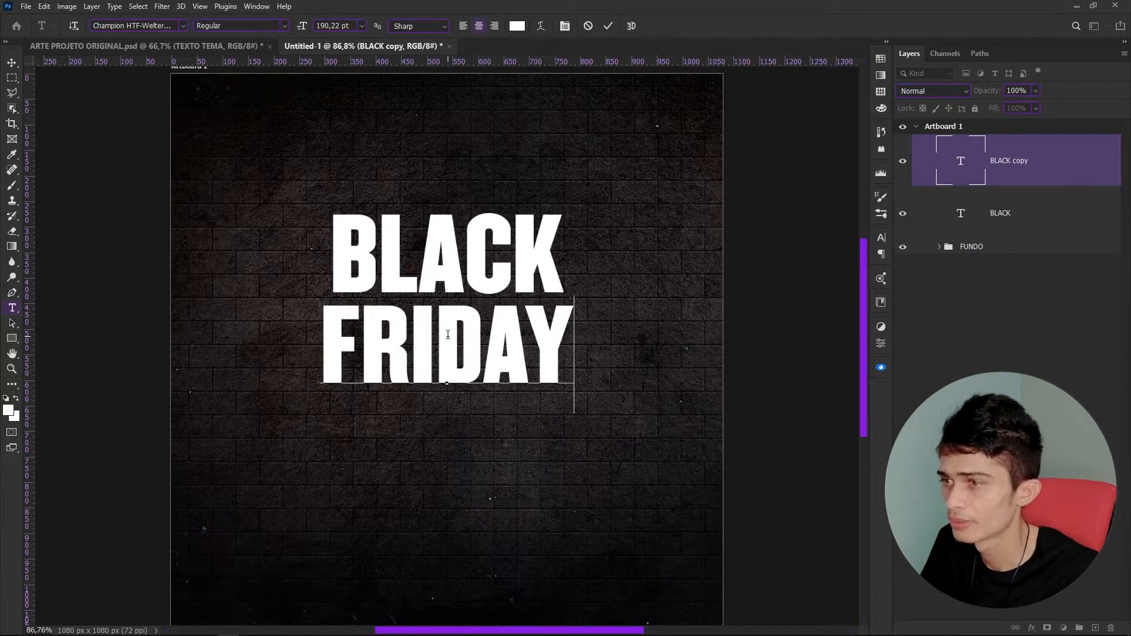
pyautogui.click(11, 70)
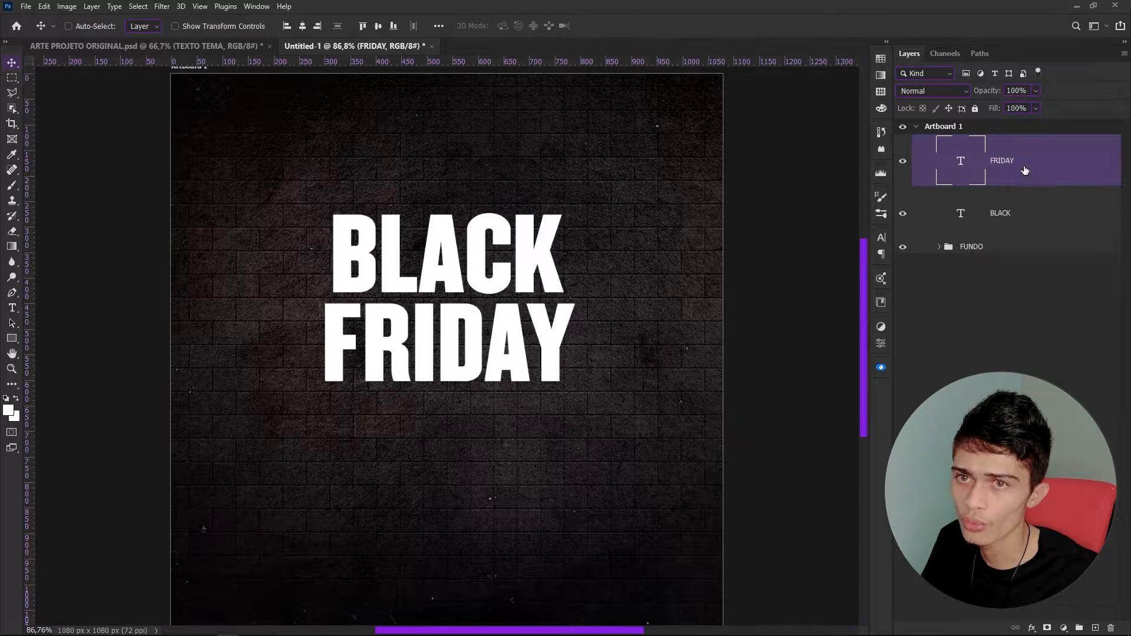
# Align the FRIDAY and BLACK text layers on their horizontal centers.
pyautogui.press('ctrl')
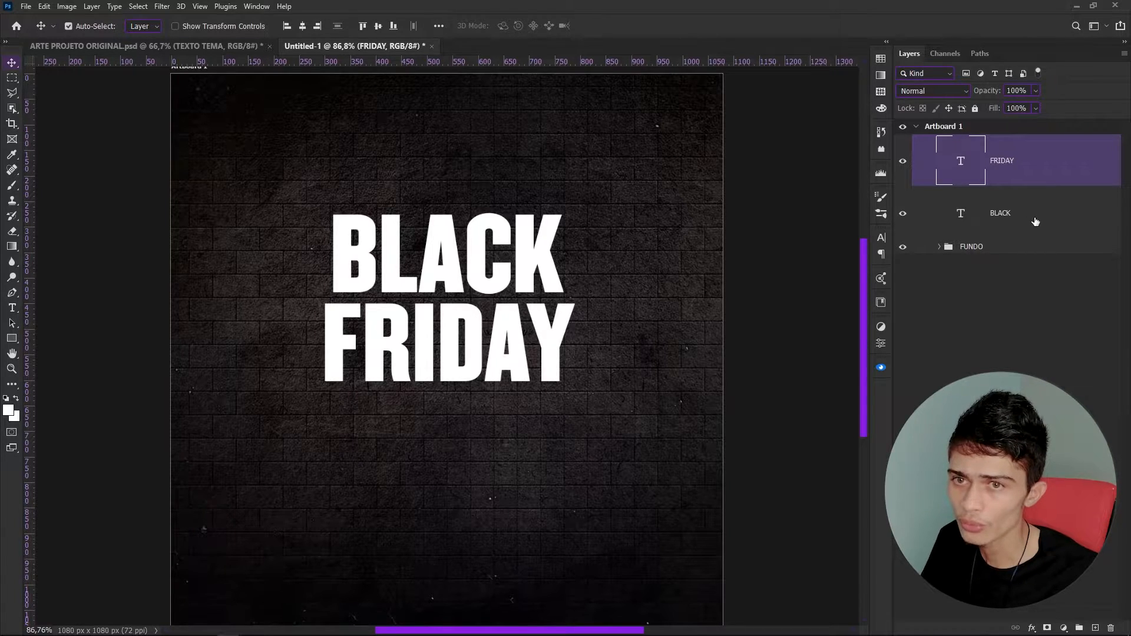
pyautogui.keyDown('ctrl'); pyautogui.click(1035, 221); pyautogui.keyUp('ctrl')
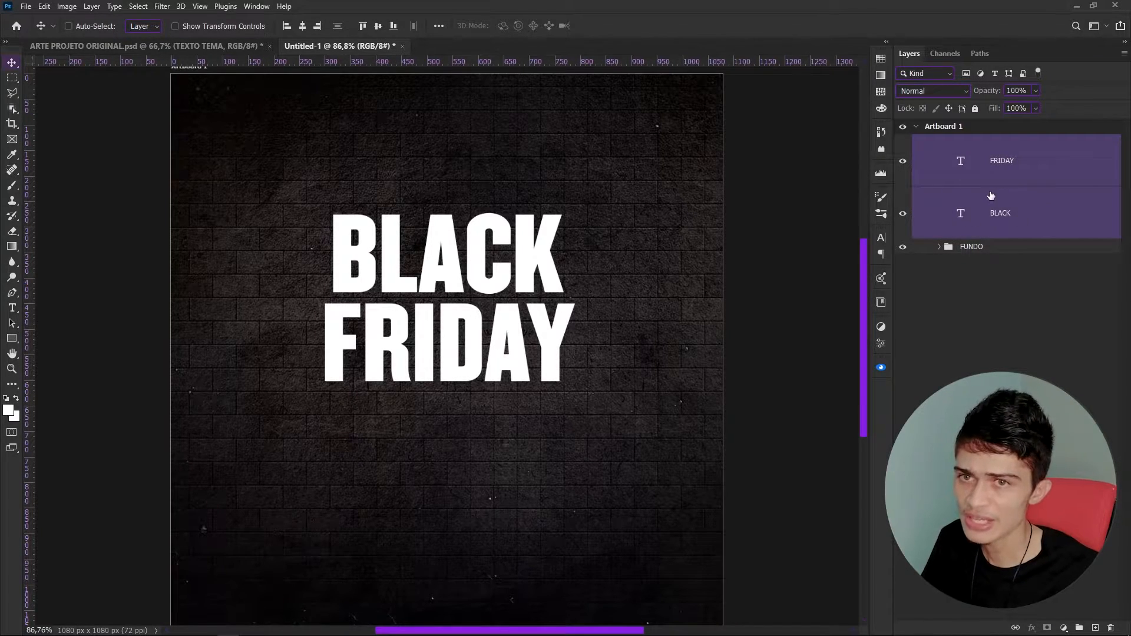
pyautogui.click(302, 27)
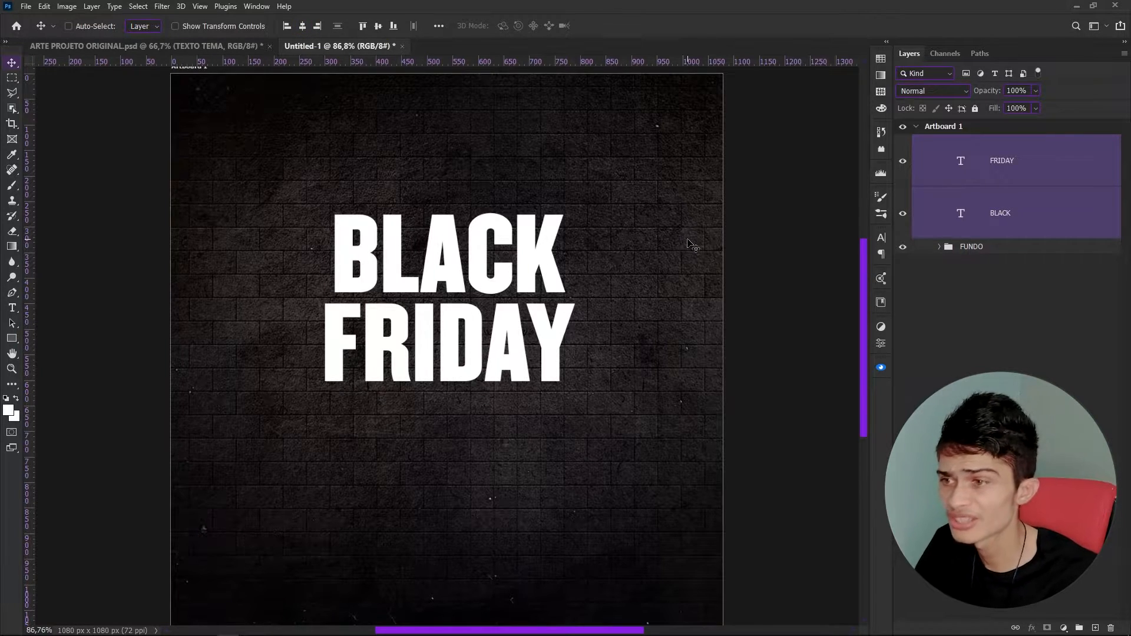
# Group the FRIDAY and BLACK text layers and name the group TEMA.
pyautogui.hotkey('ctrl', 'g')
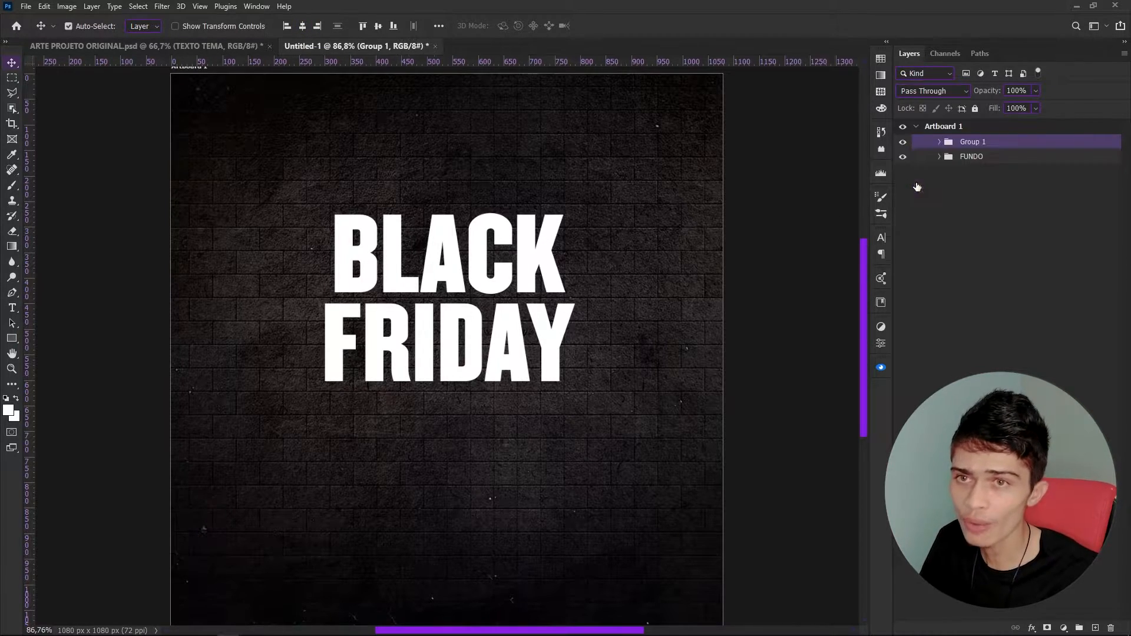
pyautogui.doubleClick(975, 142)
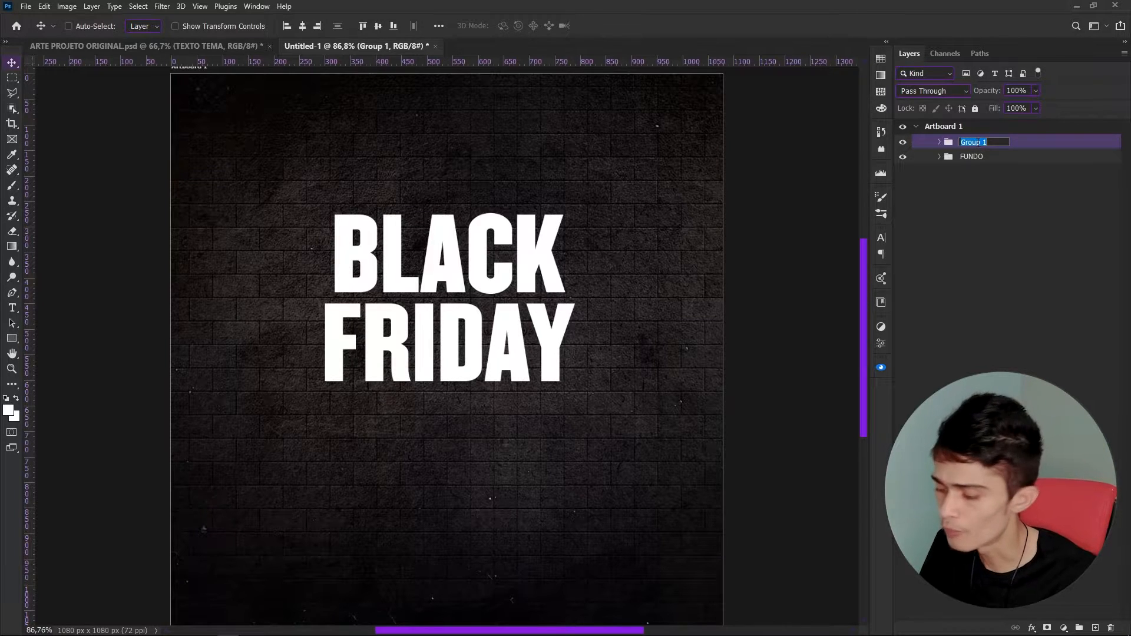
pyautogui.write('te')
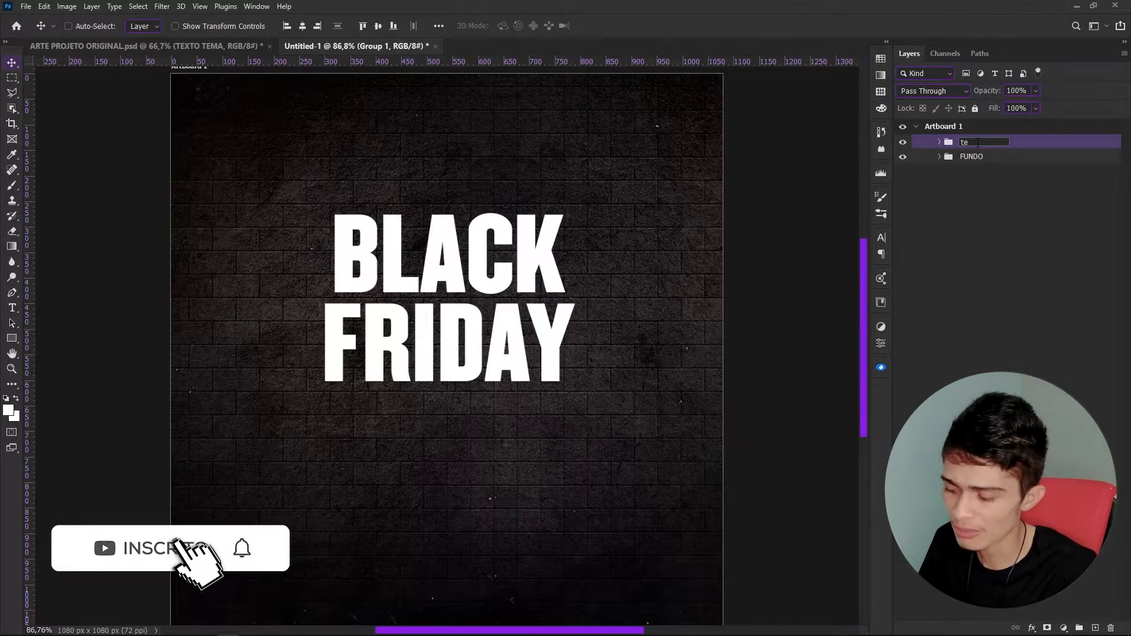
pyautogui.press('BackSpace')
pyautogui.write('TEMA')
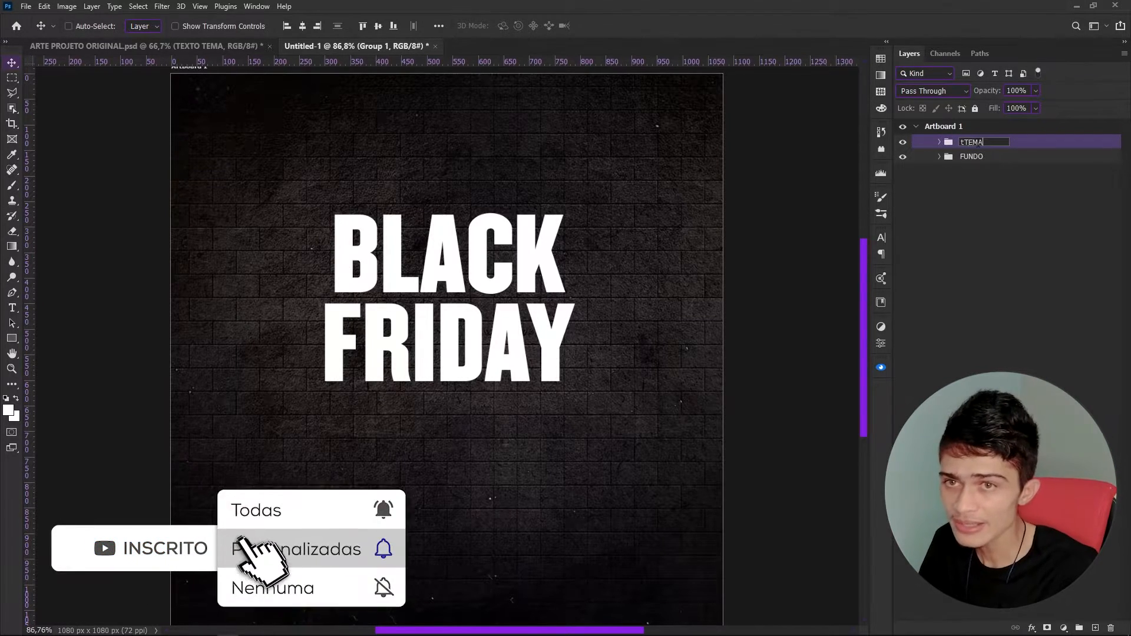
pyautogui.click(963, 144)
pyautogui.press('BackSpace')
pyautogui.press('Return')
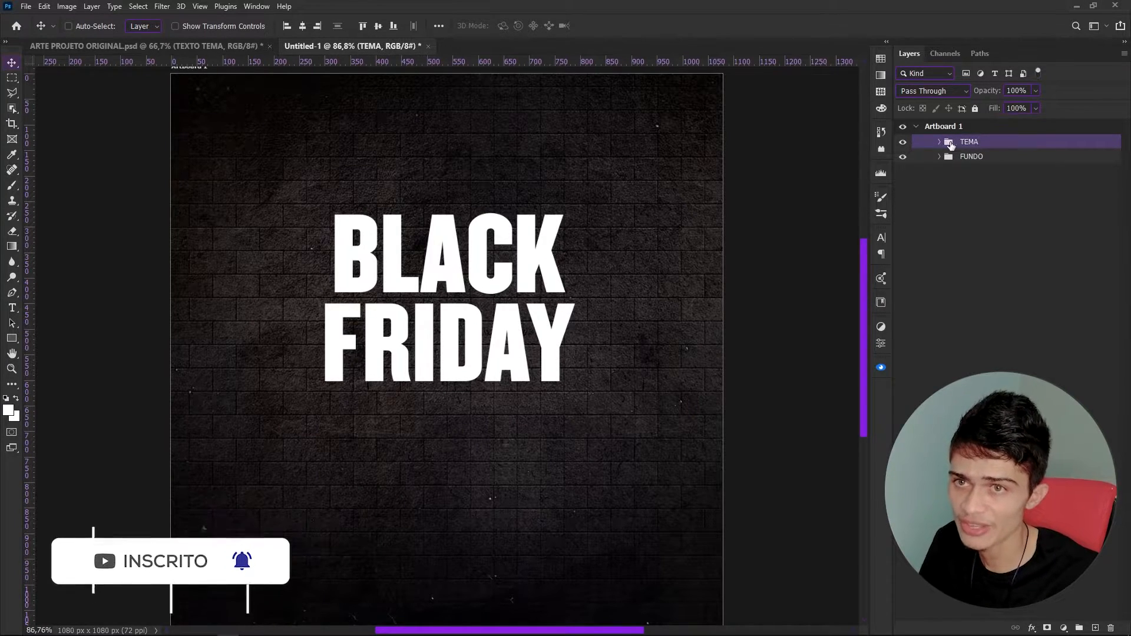
# Put the BLACK text layer in its own group inside TEMA and name that group Texto 1.
pyautogui.click(939, 142)
pyautogui.click(1036, 231)
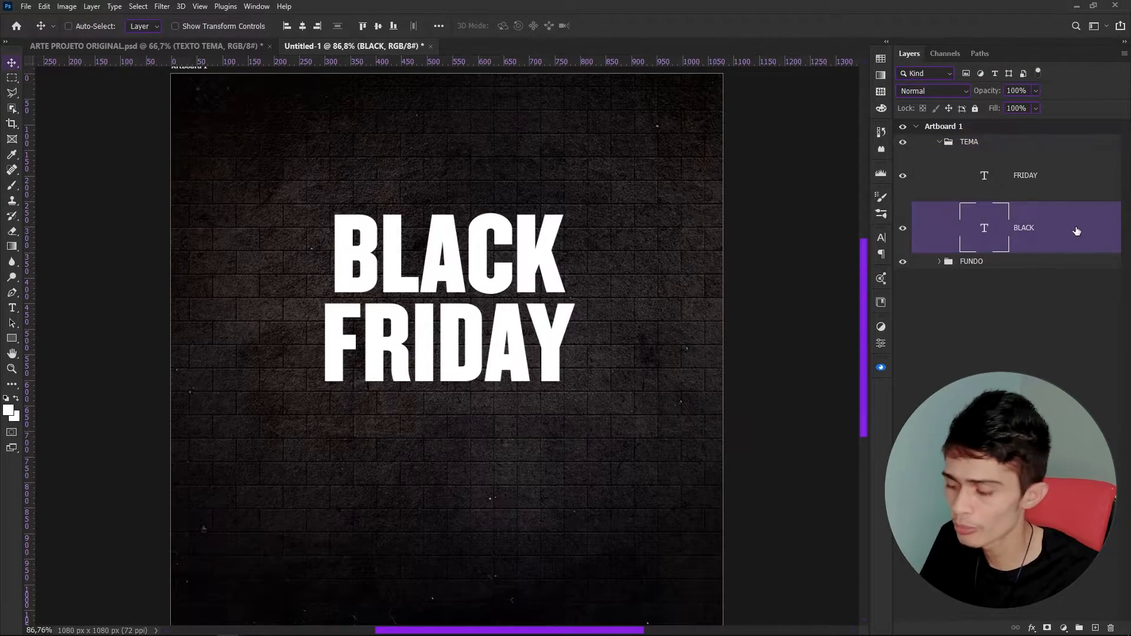
pyautogui.hotkey('ctrl', 'g')
pyautogui.doubleClick(998, 209)
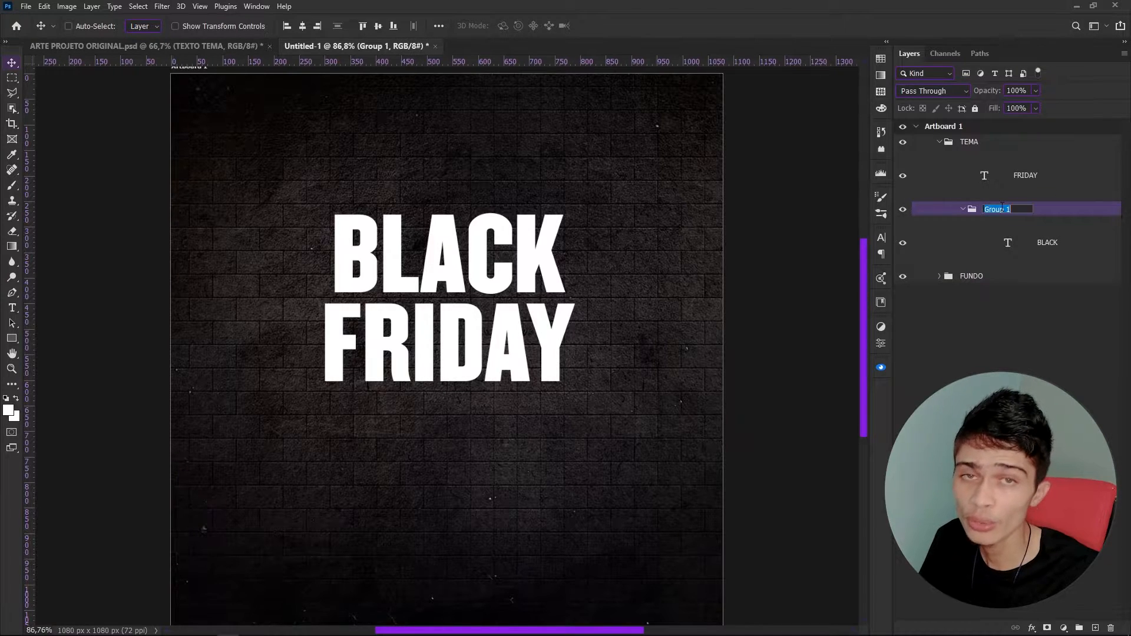
pyautogui.write('Texto')
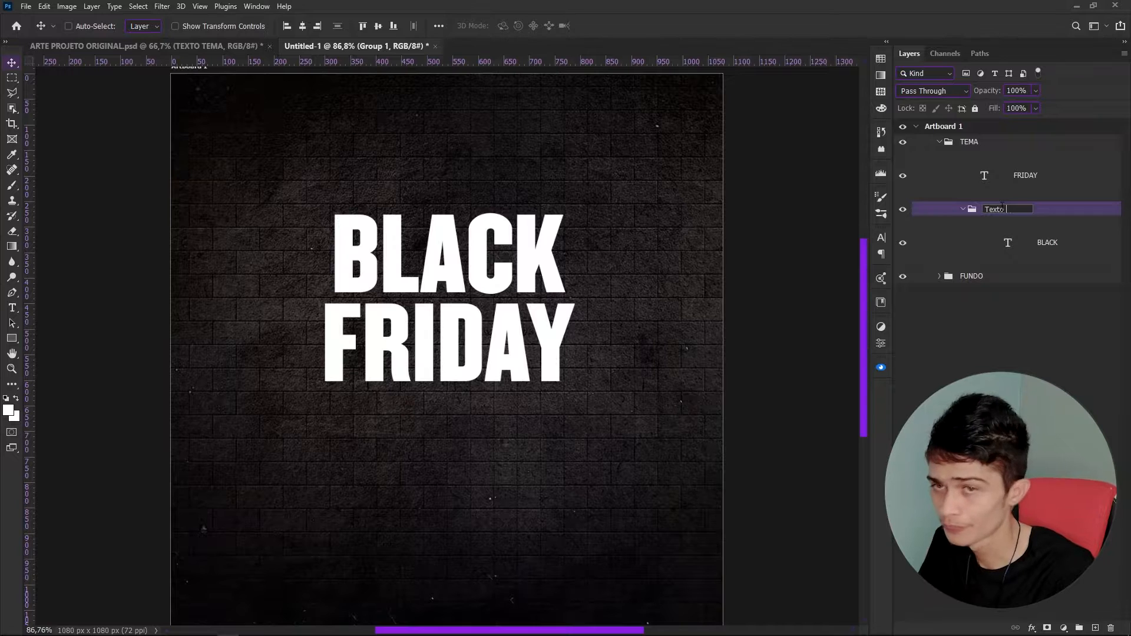
pyautogui.press('Return')
# Put the FRIDAY text layer in its own group named Texto 2 inside TEMA, and collapse the groups.
pyautogui.click(1030, 180)
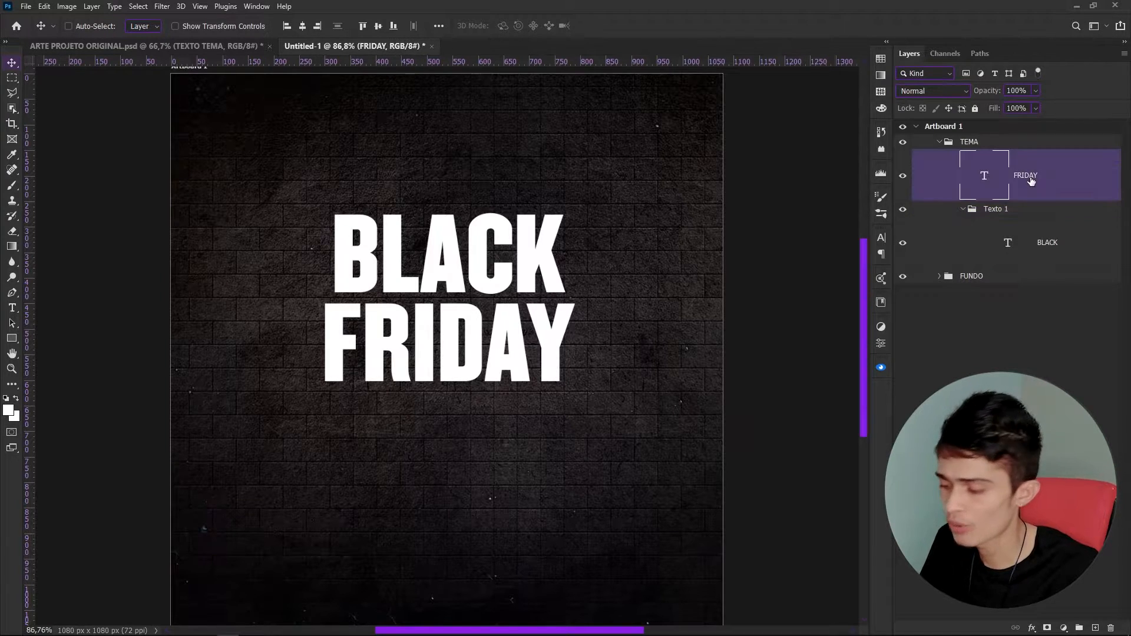
pyautogui.hotkey('ctrl', 'g')
pyautogui.doubleClick(998, 156)
pyautogui.write('T')
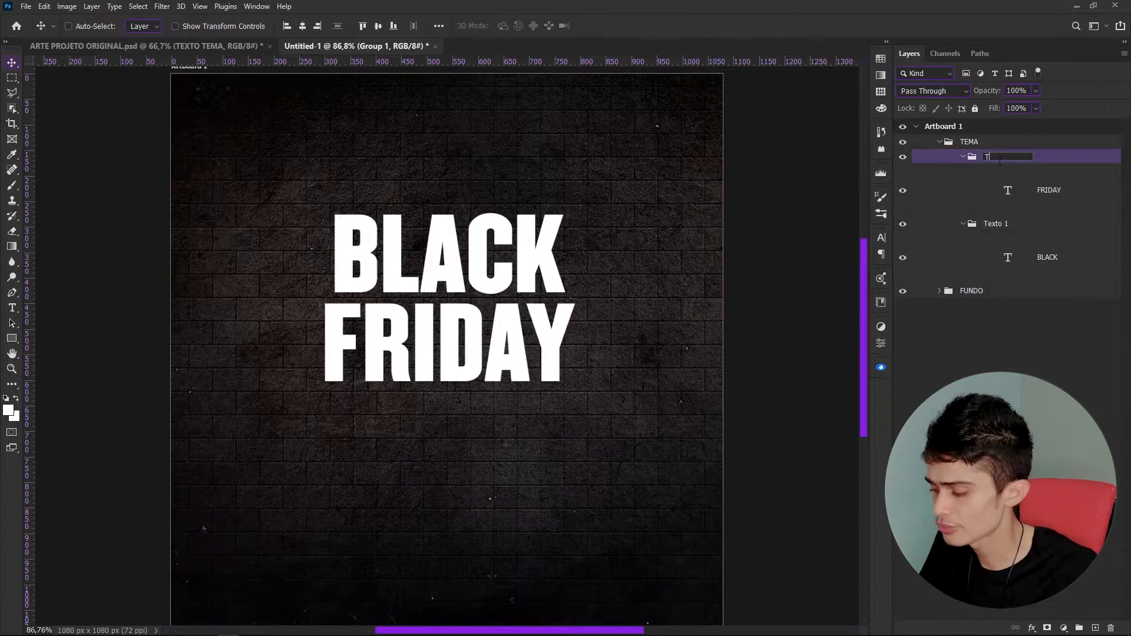
pyautogui.write('exto')
pyautogui.click(1071, 161)
pyautogui.doubleClick(989, 158)
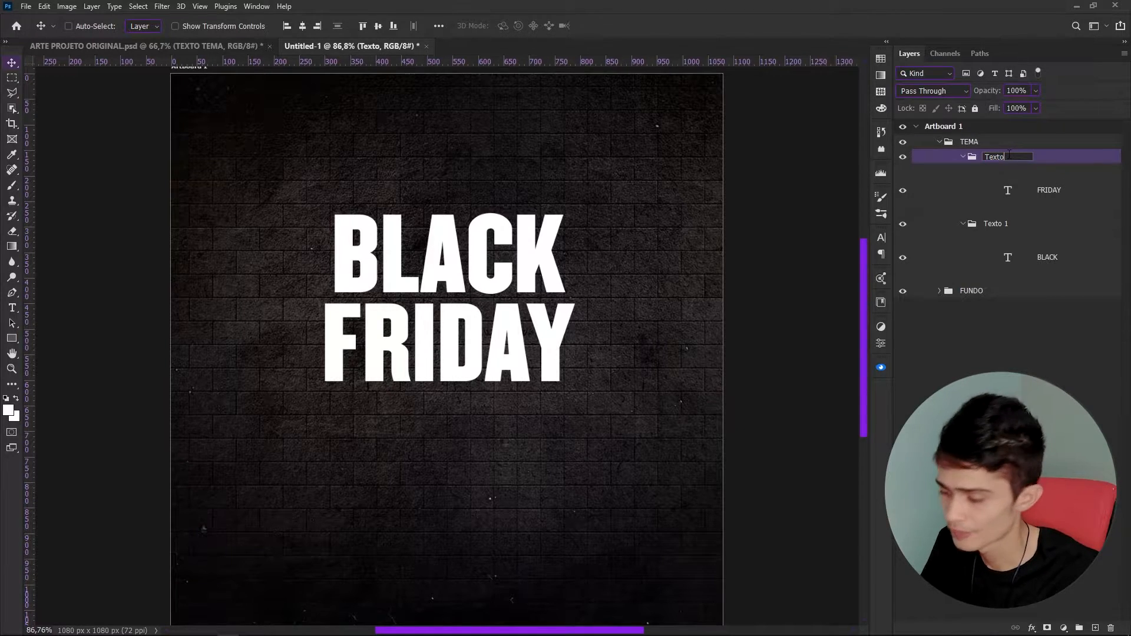
pyautogui.press('Return')
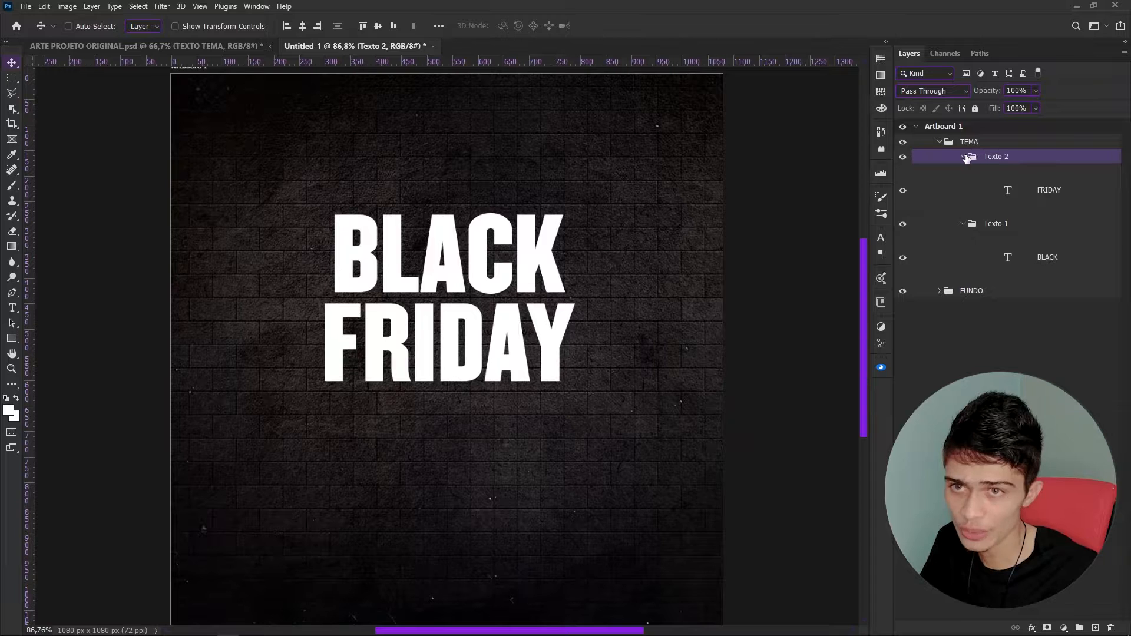
pyautogui.click(962, 157)
pyautogui.click(963, 172)
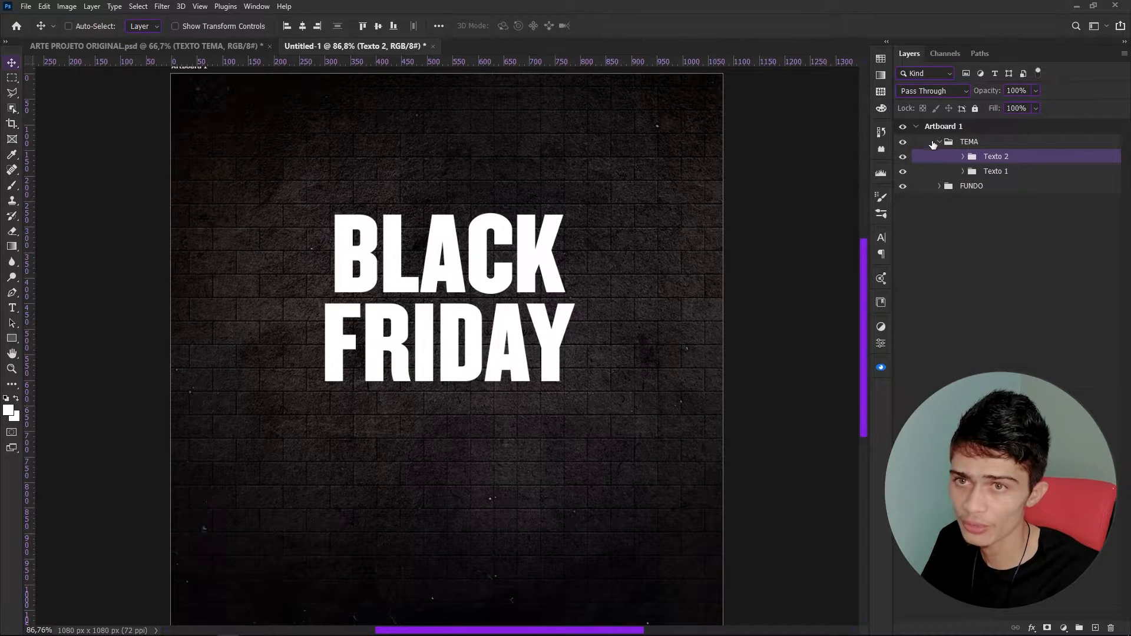
pyautogui.click(932, 143)
pyautogui.click(940, 143)
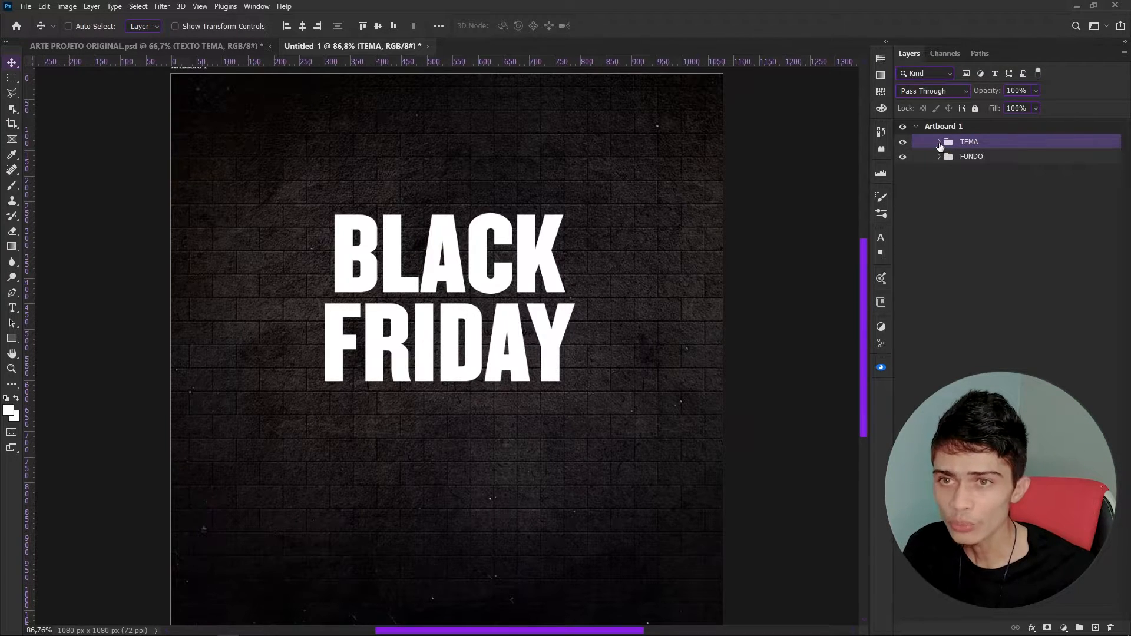
# Set the Fill of the BLACK text layer inside the Texto 1 group to 0%.
pyautogui.click(939, 142)
pyautogui.click(980, 159)
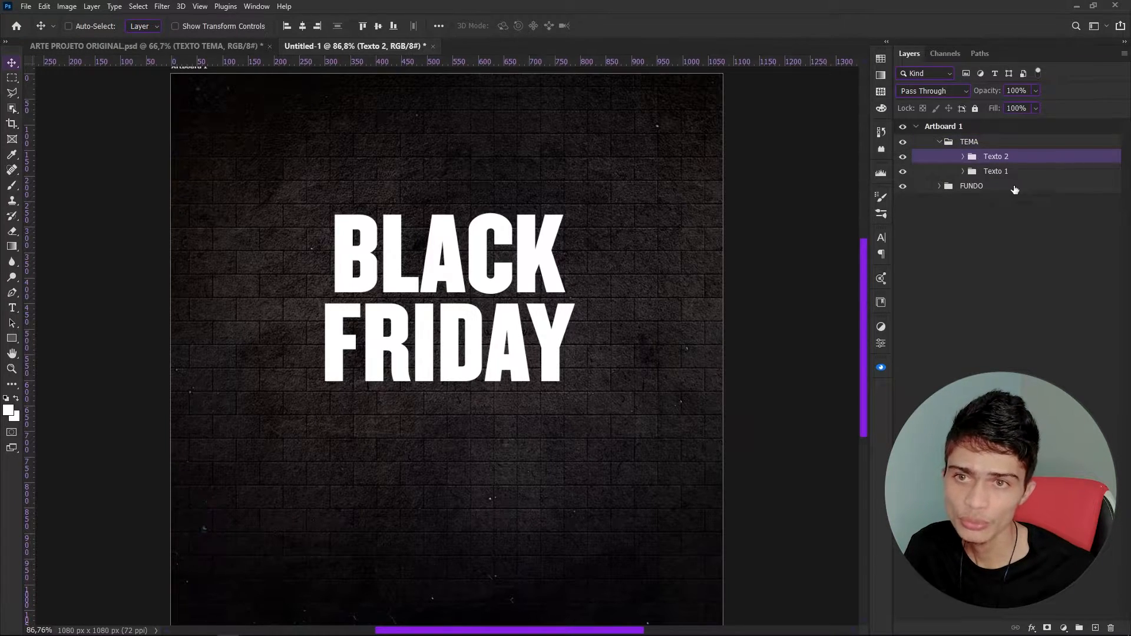
pyautogui.click(977, 170)
pyautogui.click(962, 171)
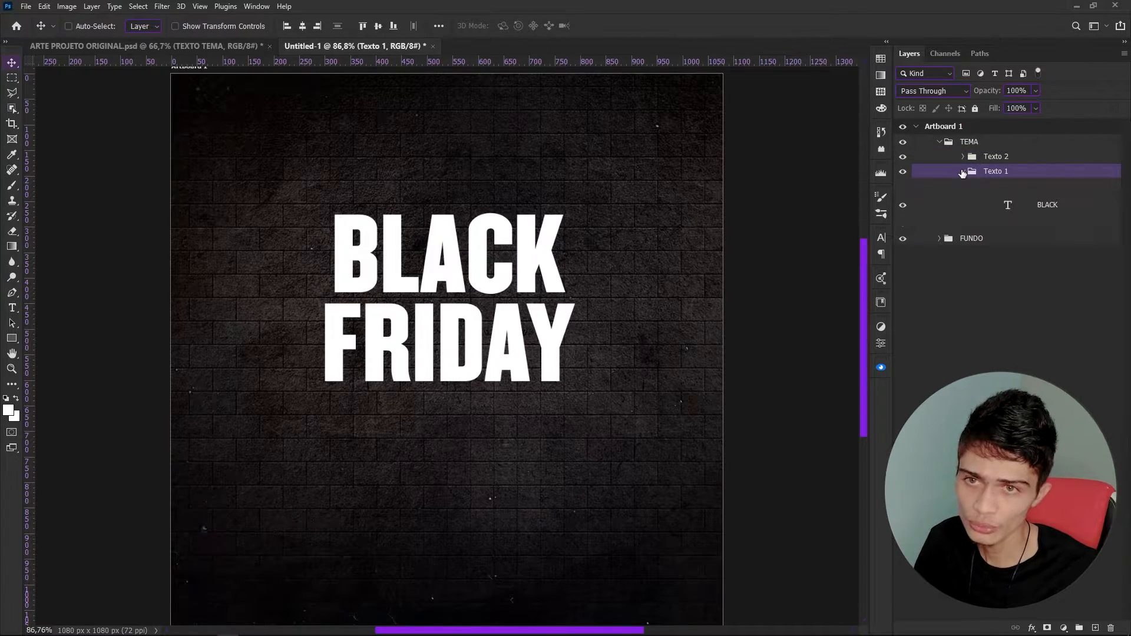
pyautogui.click(1032, 209)
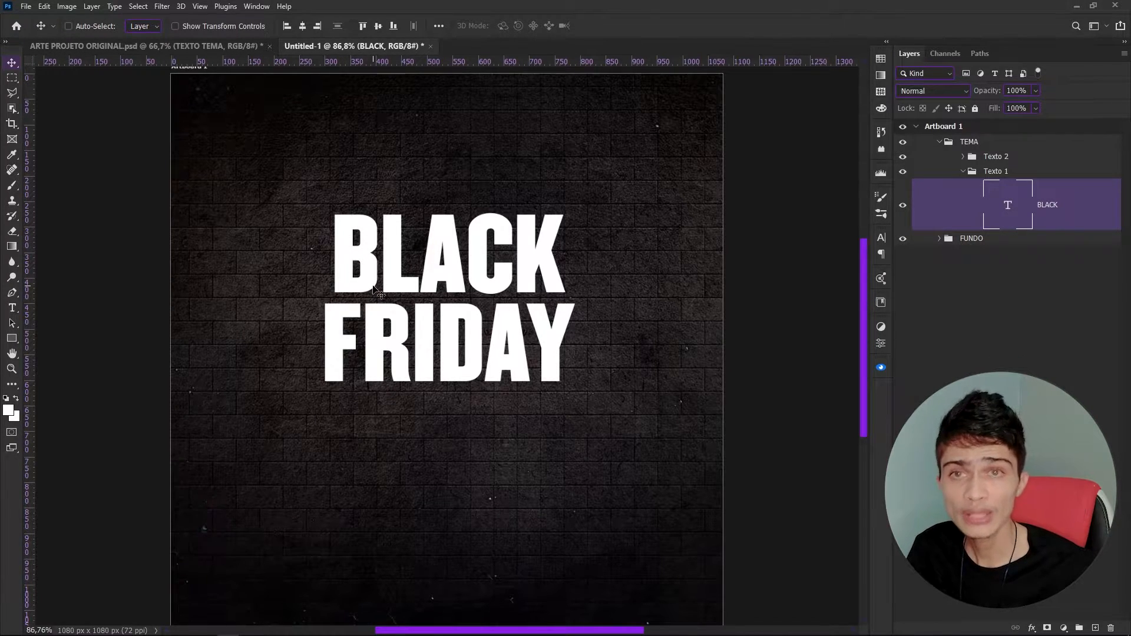
pyautogui.click(1015, 108)
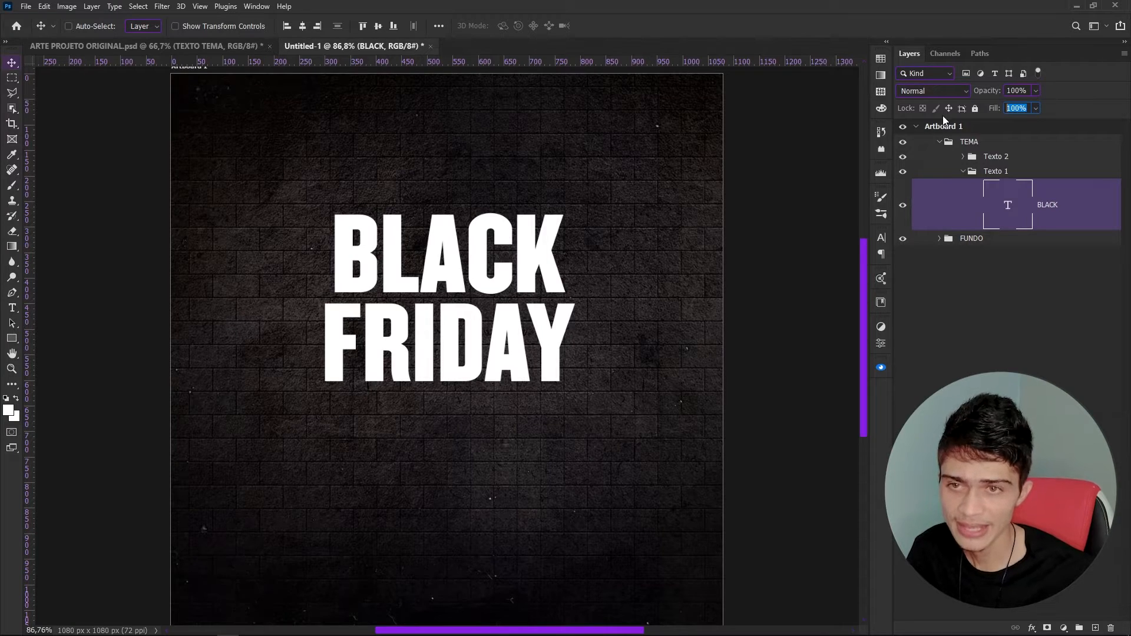
pyautogui.write('0')
pyautogui.press('Return')
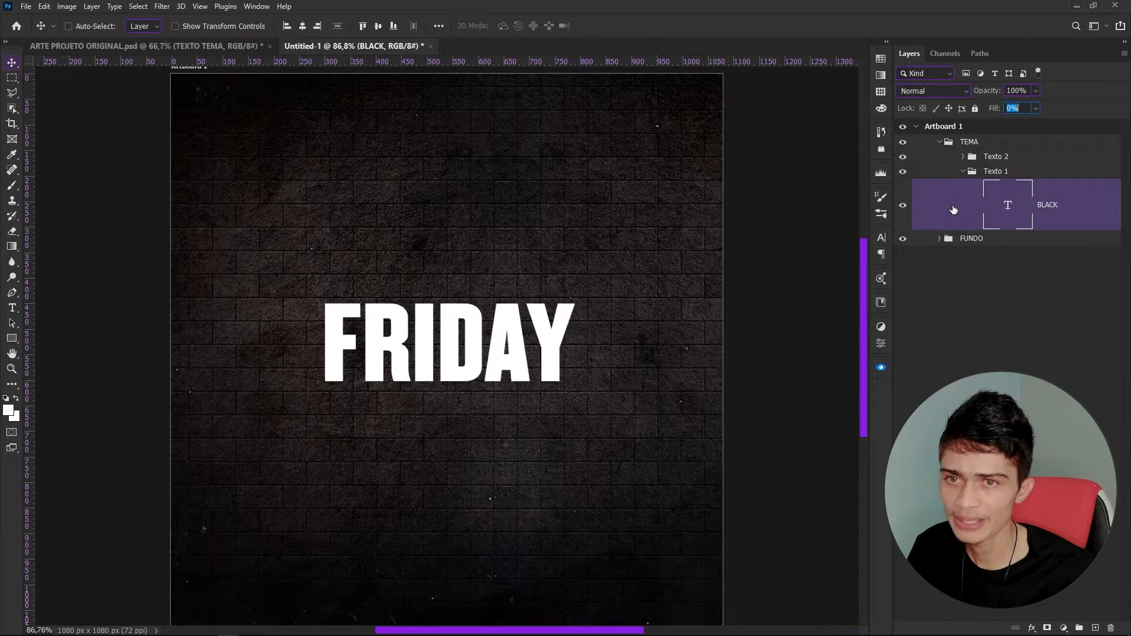
# Apply a white outside Stroke of 4 px to the BLACK text layer.
pyautogui.doubleClick(953, 210)
pyautogui.moveTo(787, 322); pyautogui.dragTo(788, 195)
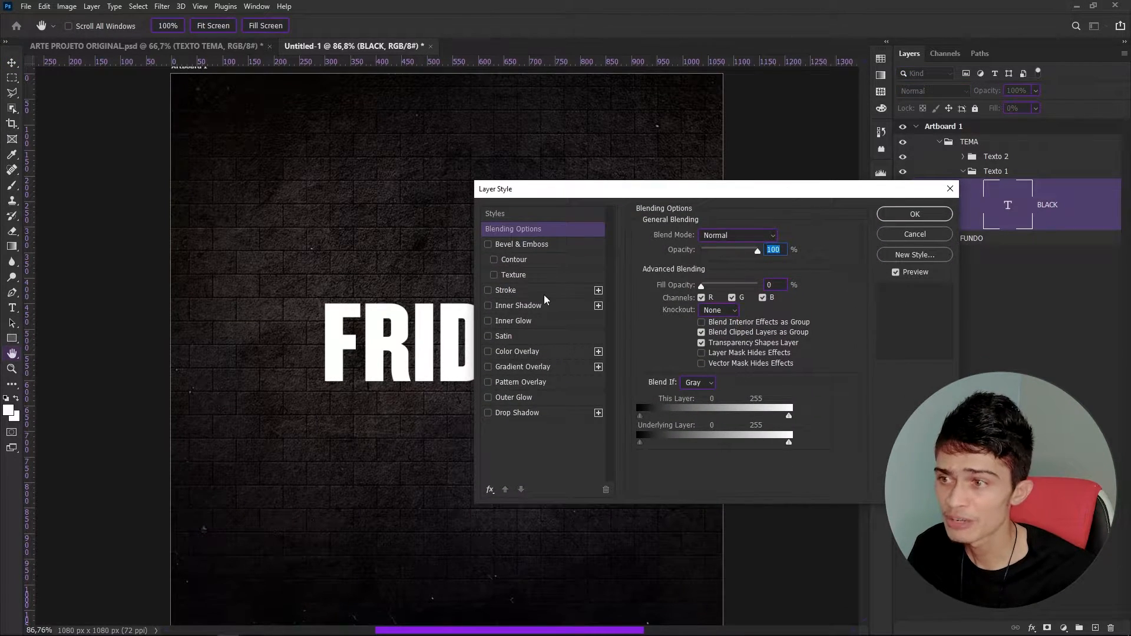
pyautogui.click(489, 291)
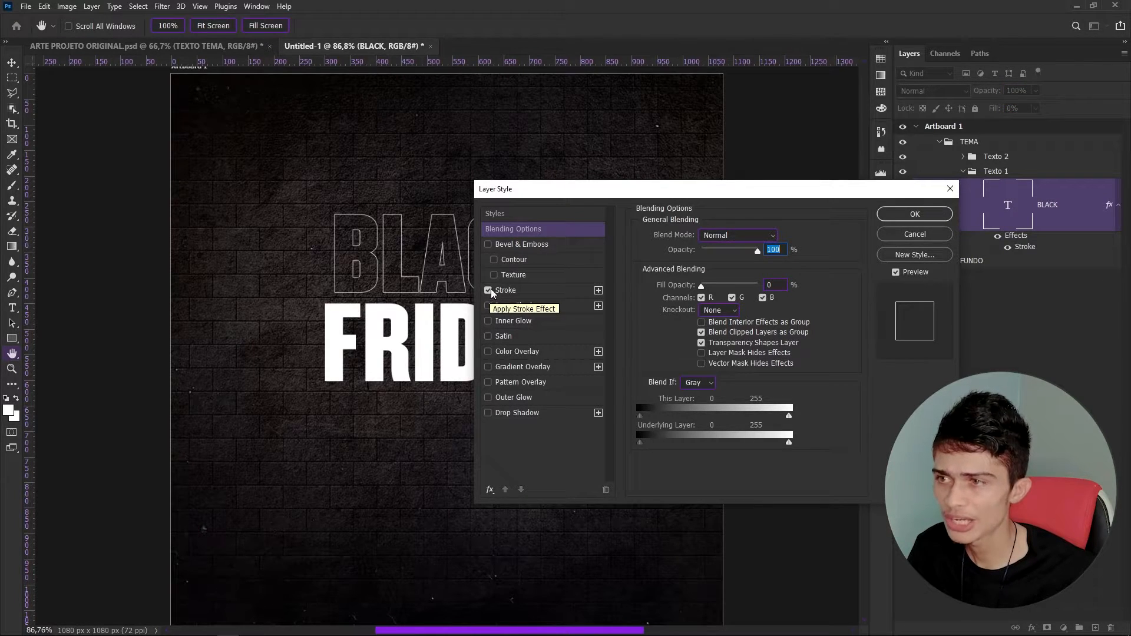
pyautogui.moveTo(580, 190); pyautogui.dragTo(770, 171)
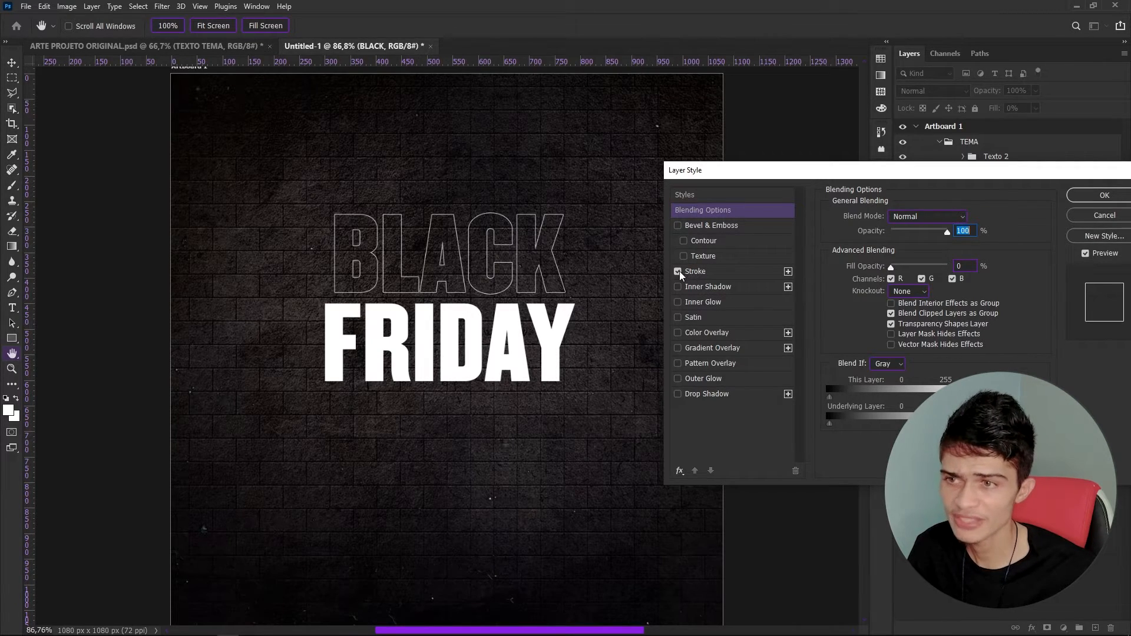
pyautogui.click(695, 270)
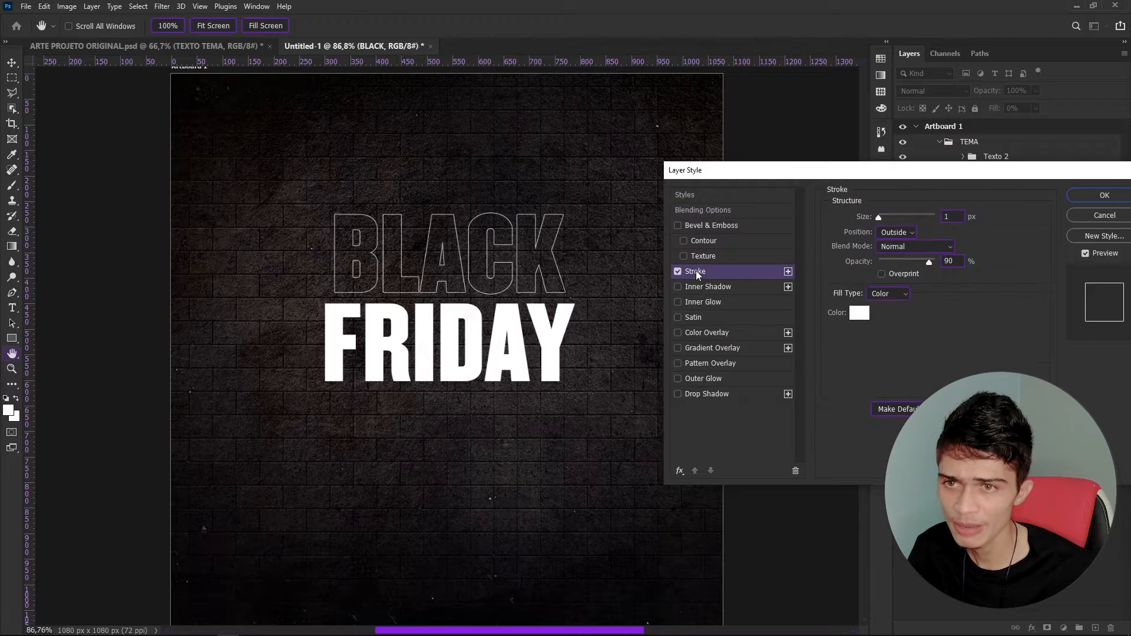
pyautogui.doubleClick(955, 216)
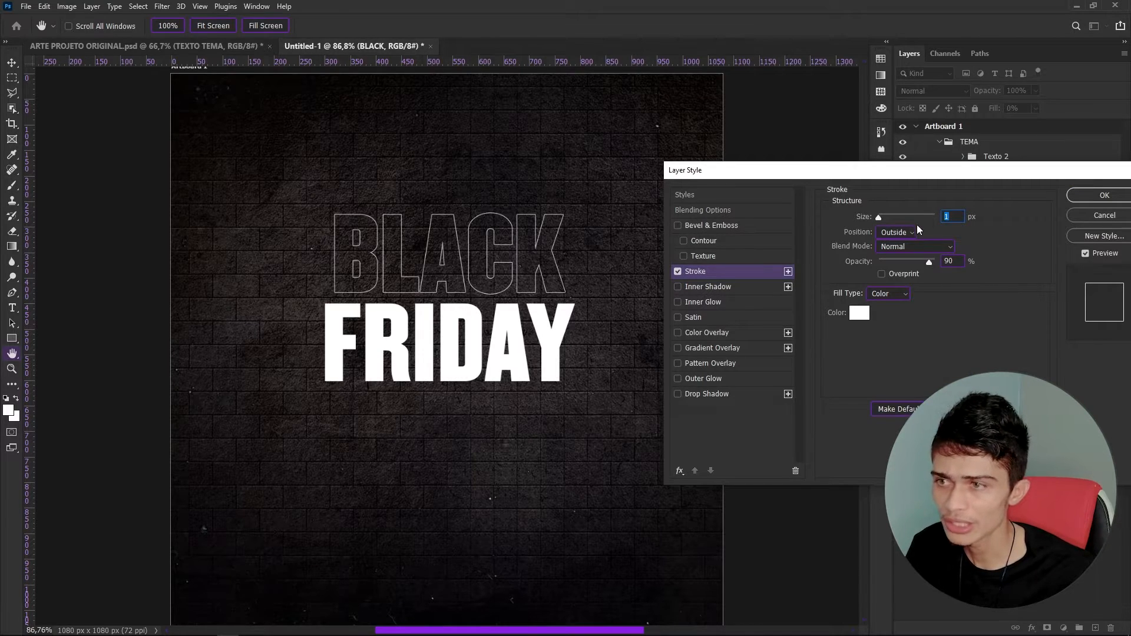
pyautogui.write('4')
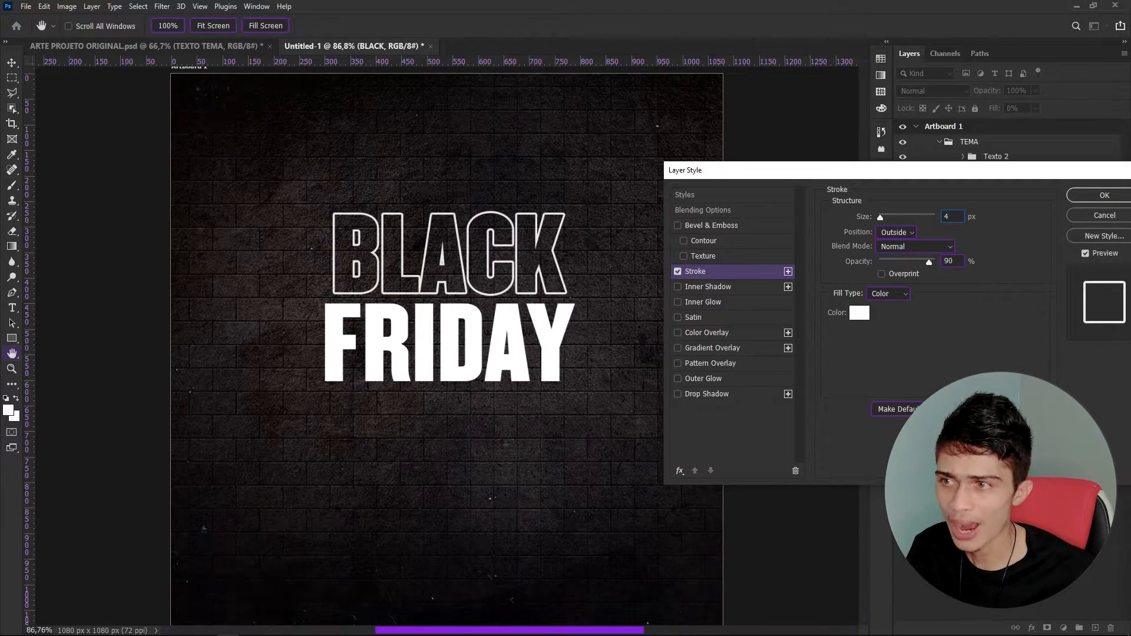
pyautogui.moveTo(871, 172); pyautogui.dragTo(807, 169)
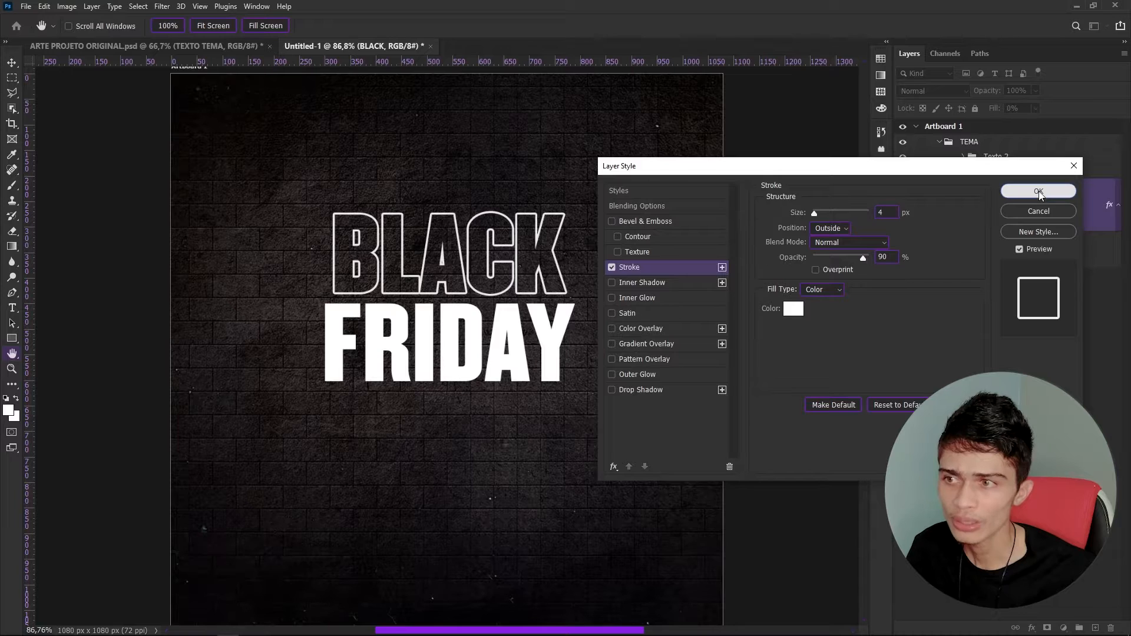
pyautogui.click(1038, 190)
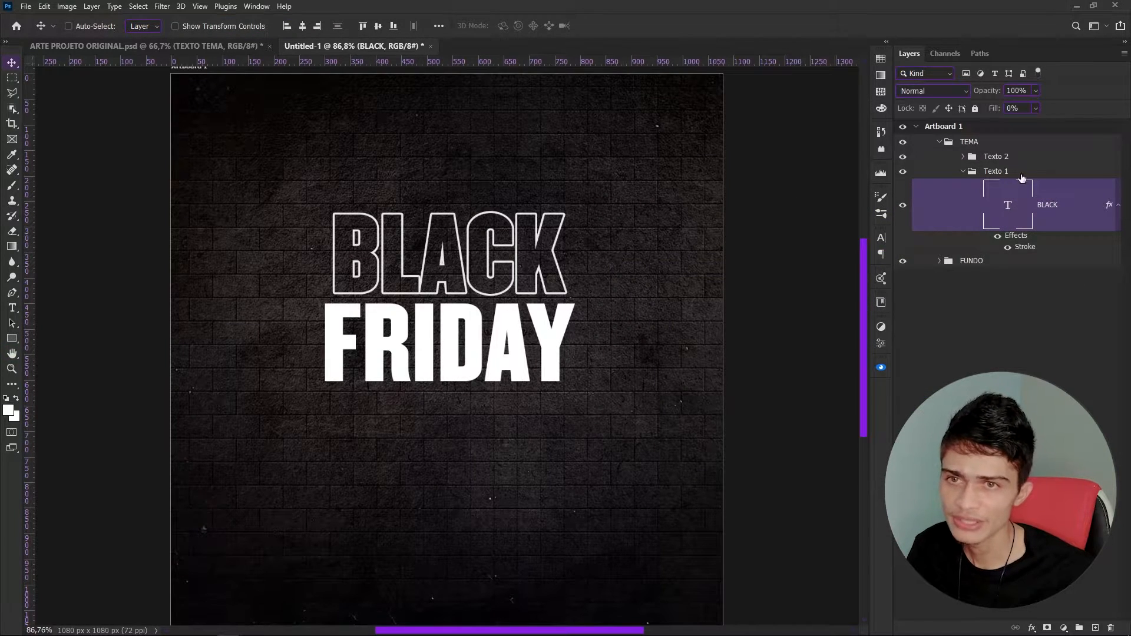
# Set the fill opacity of the FRIDAY text layer inside the Texto 2 group to 0% in its layer style.
pyautogui.click(964, 157)
pyautogui.click(1014, 192)
pyautogui.click(1035, 108)
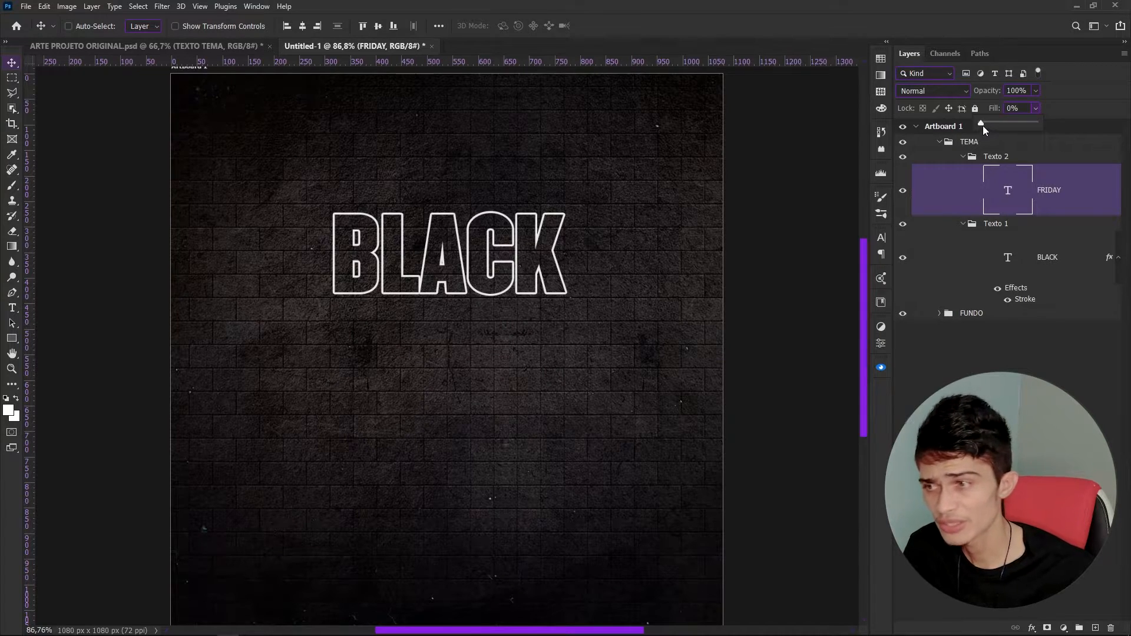
pyautogui.moveTo(982, 124); pyautogui.dragTo(1092, 132)
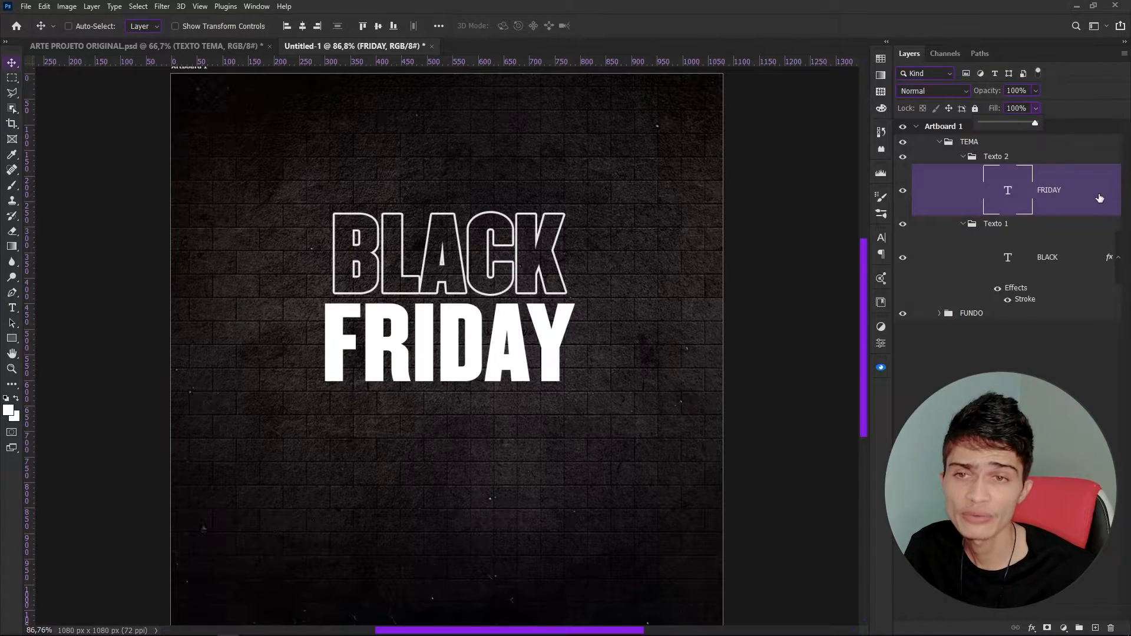
pyautogui.click(939, 195)
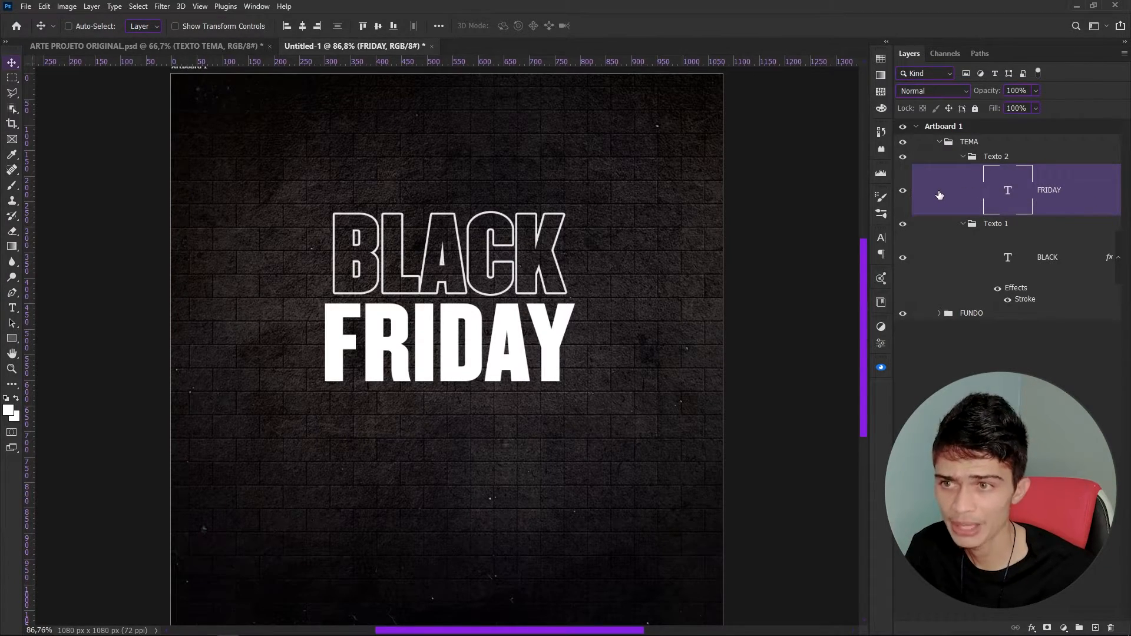
pyautogui.doubleClick(939, 195)
pyautogui.moveTo(882, 263); pyautogui.dragTo(824, 264)
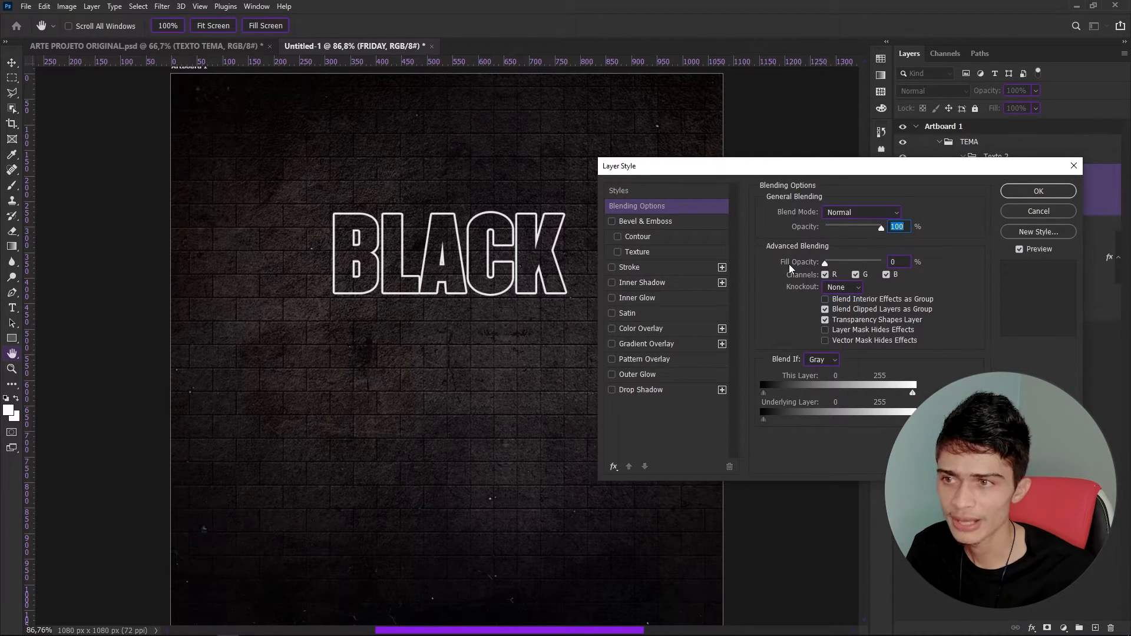
# Apply a matching 4 px white outside Stroke to the FRIDAY text layer.
pyautogui.click(613, 269)
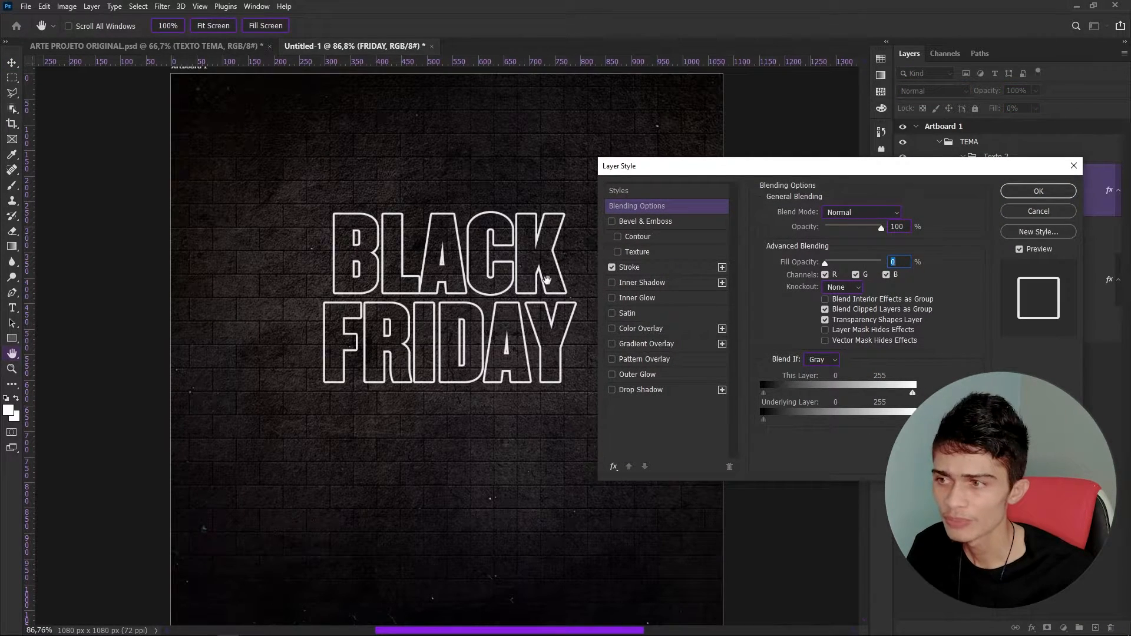
pyautogui.click(627, 268)
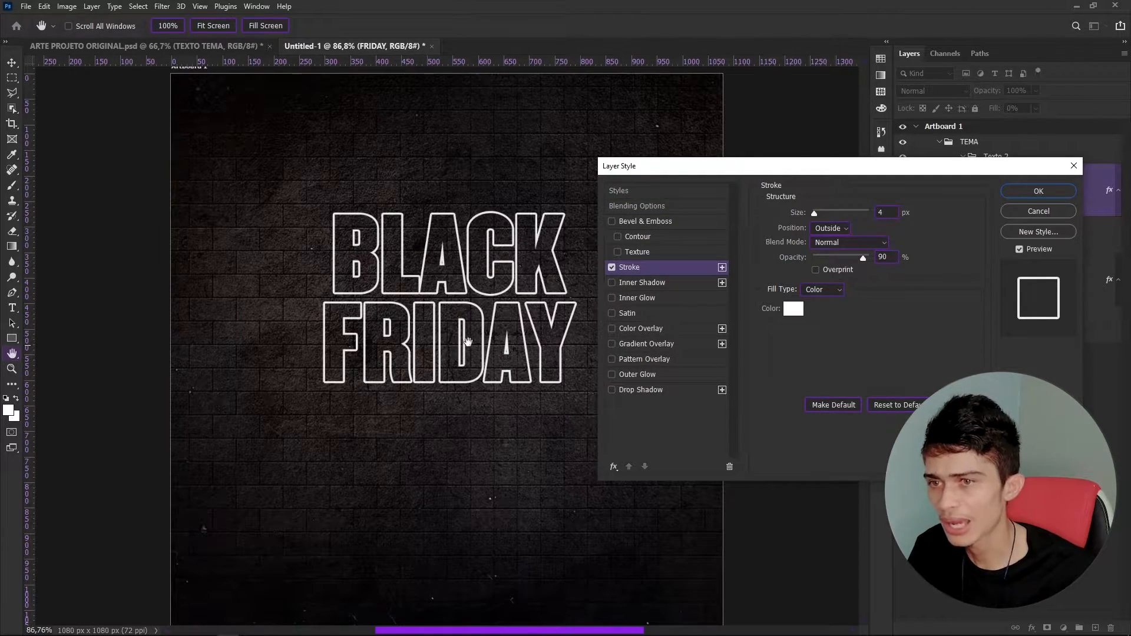
pyautogui.click(794, 308)
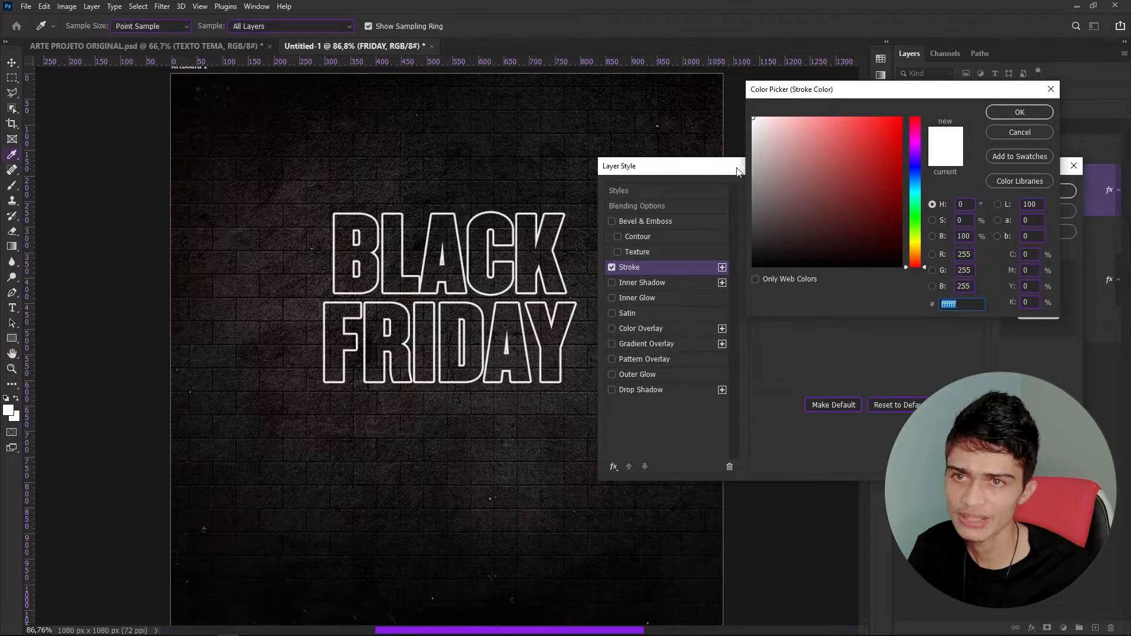
pyautogui.click(1049, 117)
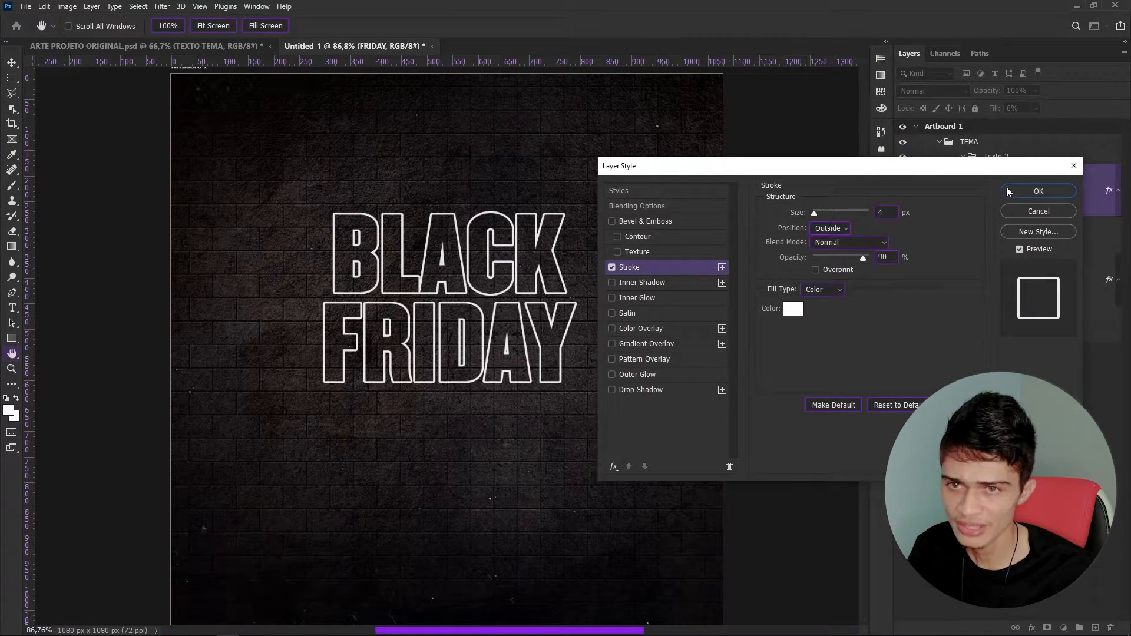
pyautogui.click(1016, 194)
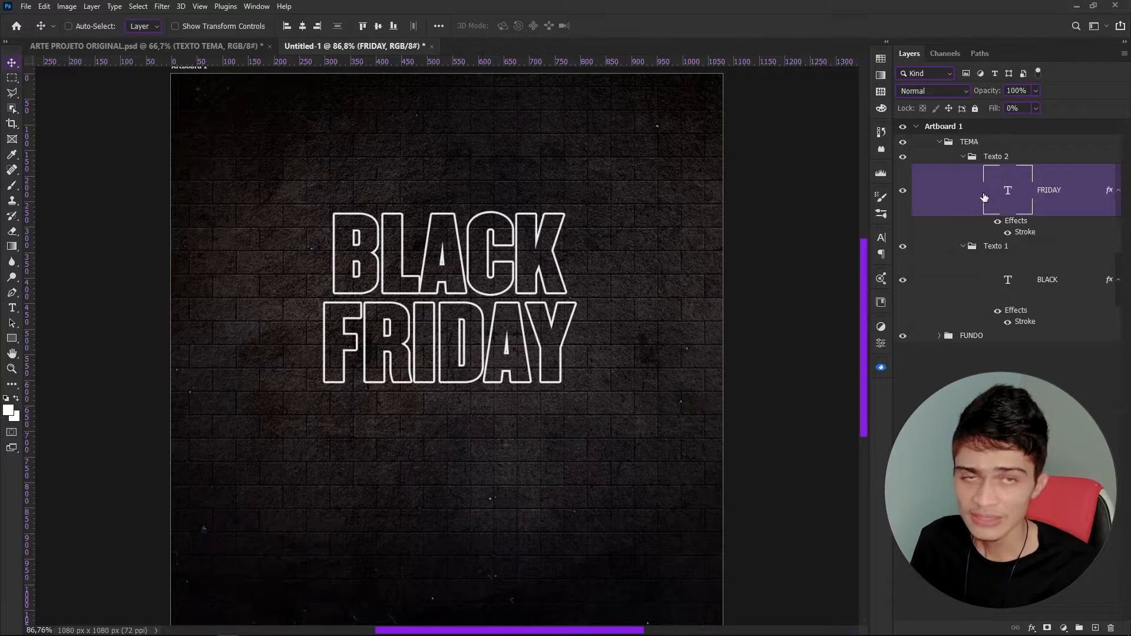
# Check the glow in the original artwork, try a red Outer Glow directly on the FRIDAY text layer, and switch it off again.
pyautogui.click(201, 47)
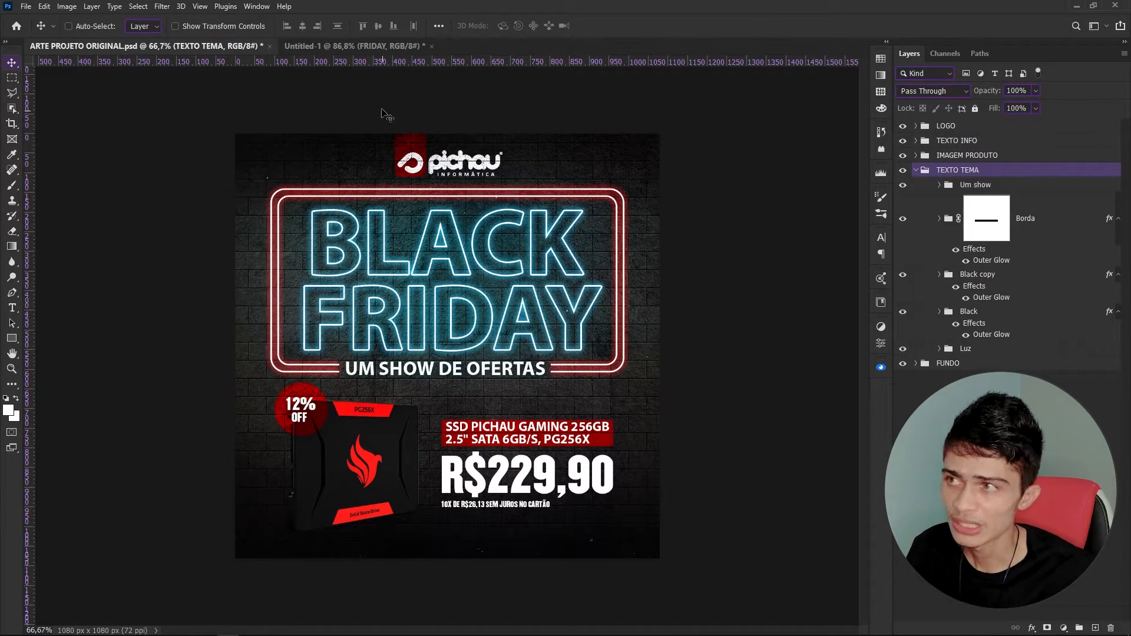
pyautogui.click(384, 45)
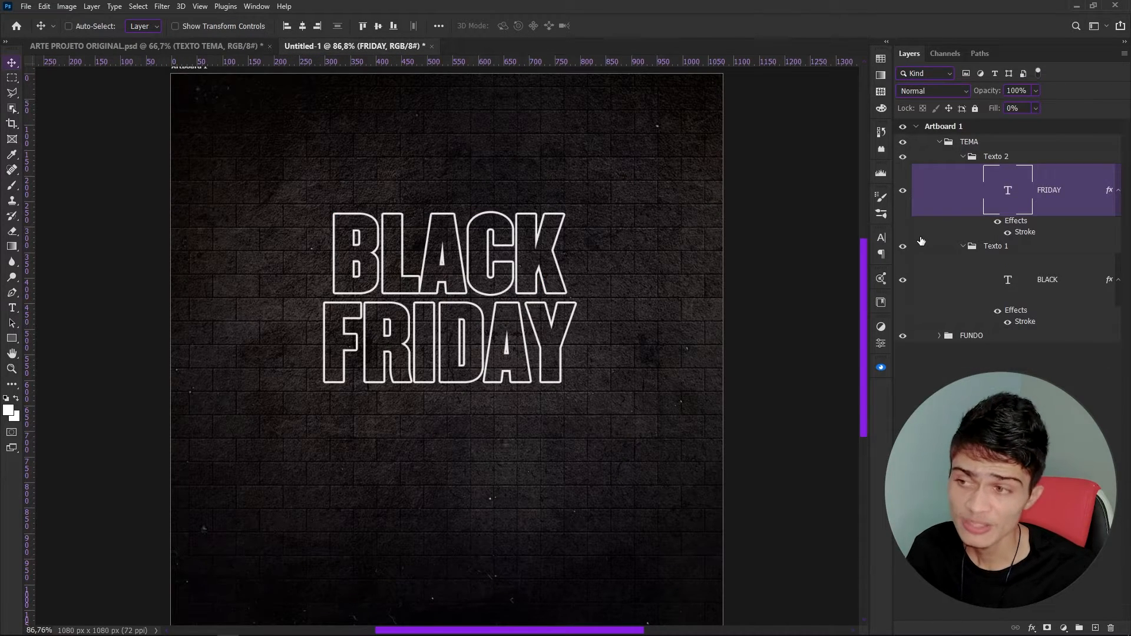
pyautogui.doubleClick(940, 194)
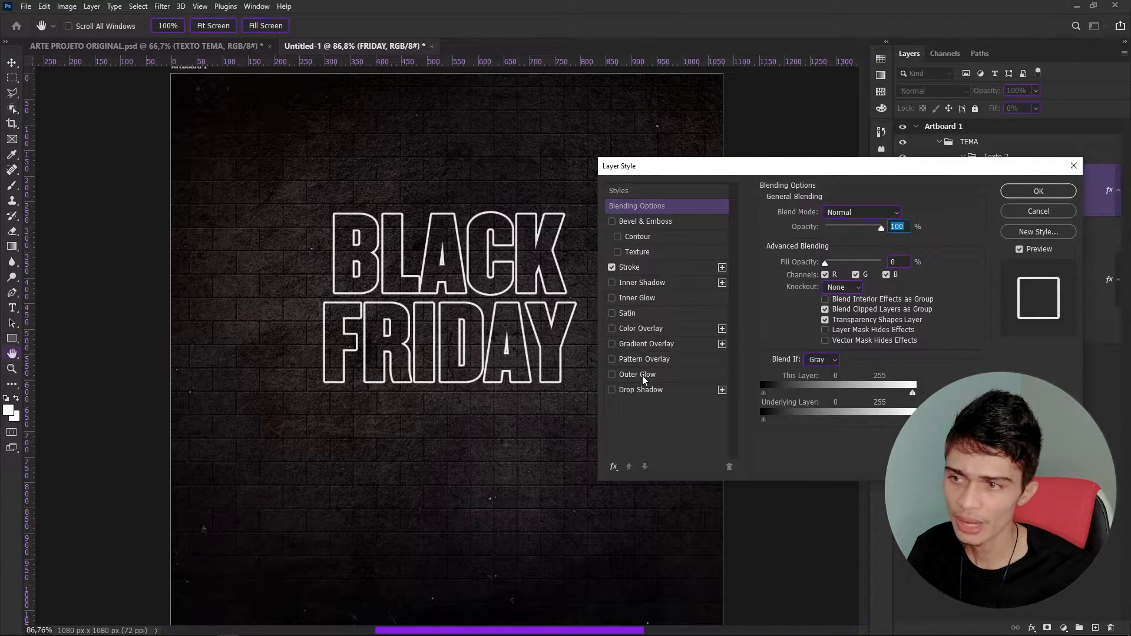
pyautogui.click(611, 374)
pyautogui.click(637, 374)
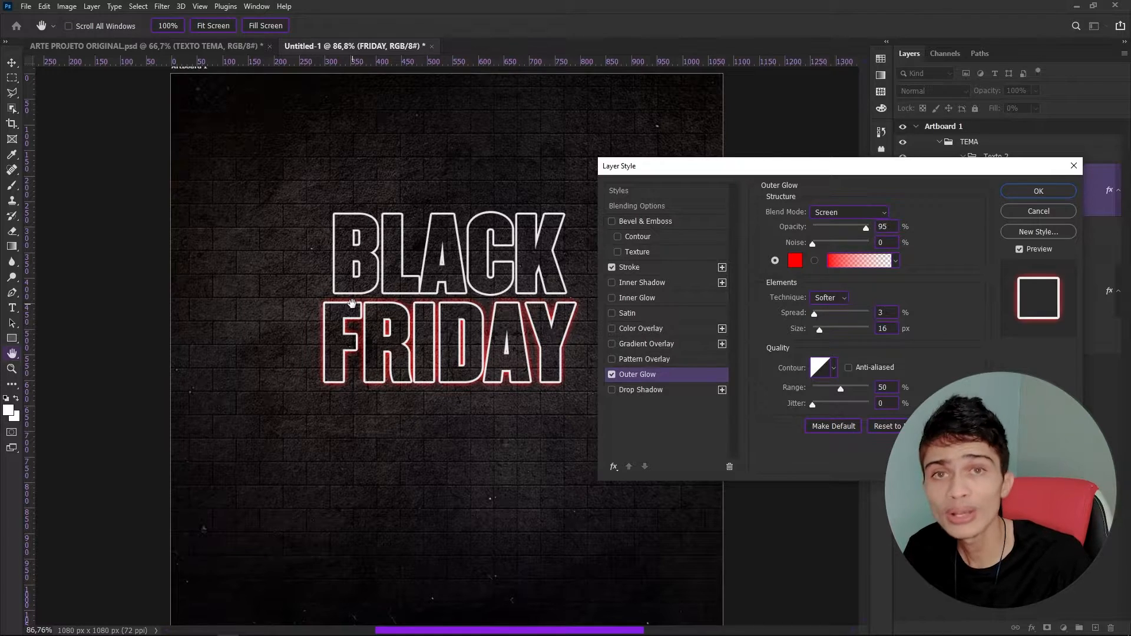
pyautogui.click(635, 267)
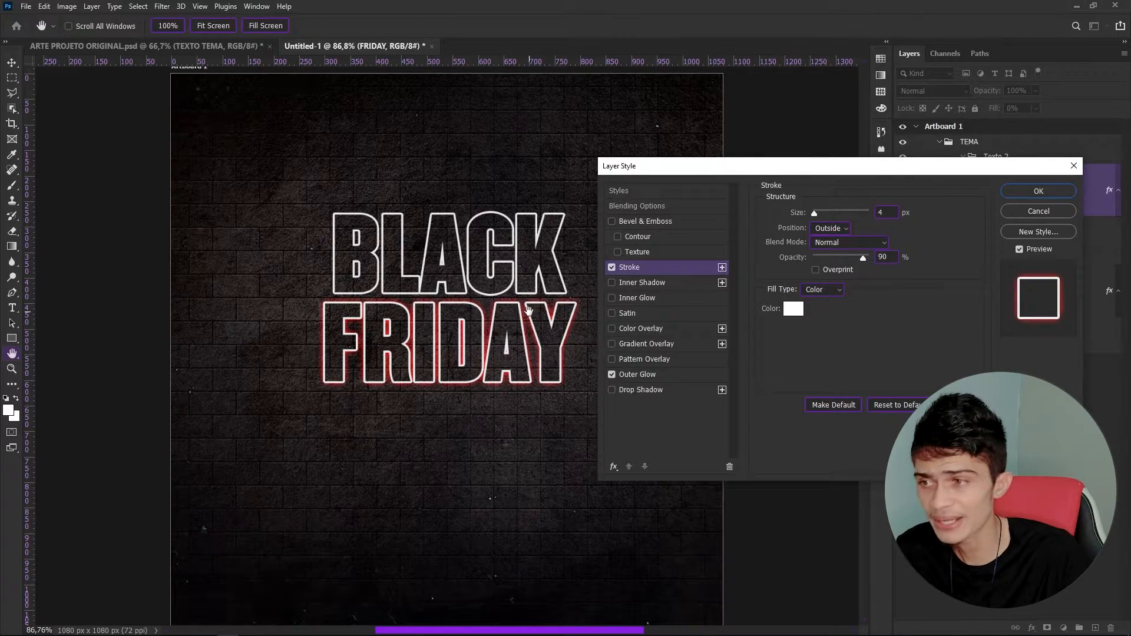
pyautogui.click(611, 374)
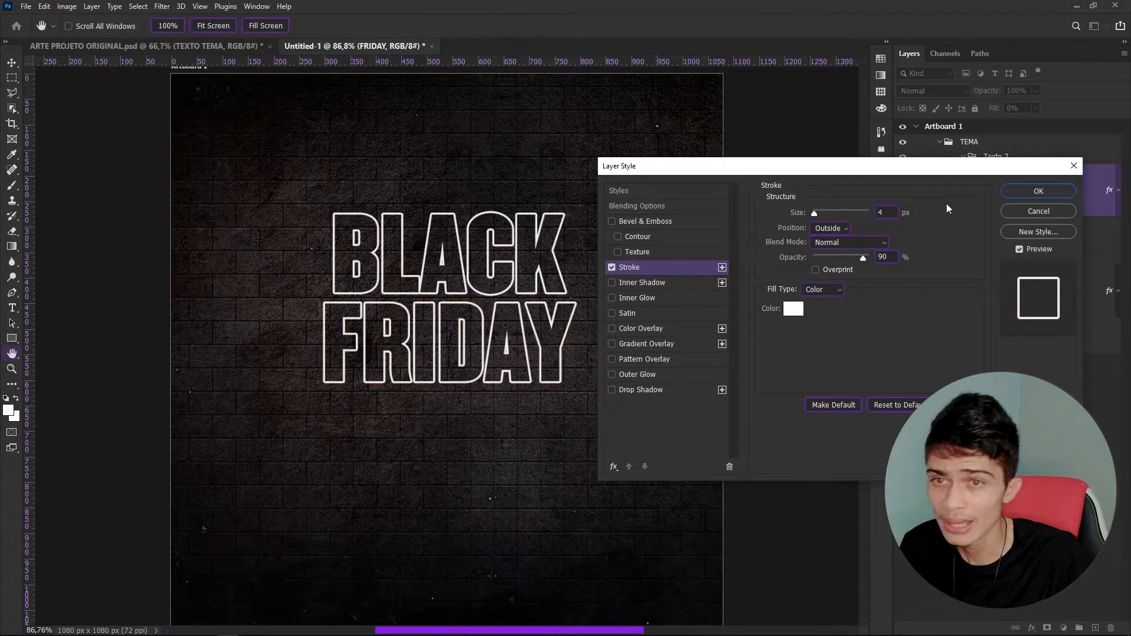
pyautogui.click(1026, 195)
# Add a red Outer Glow to the whole Texto 2 group with Screen blending, 95% opacity and 0% noise.
pyautogui.click(962, 157)
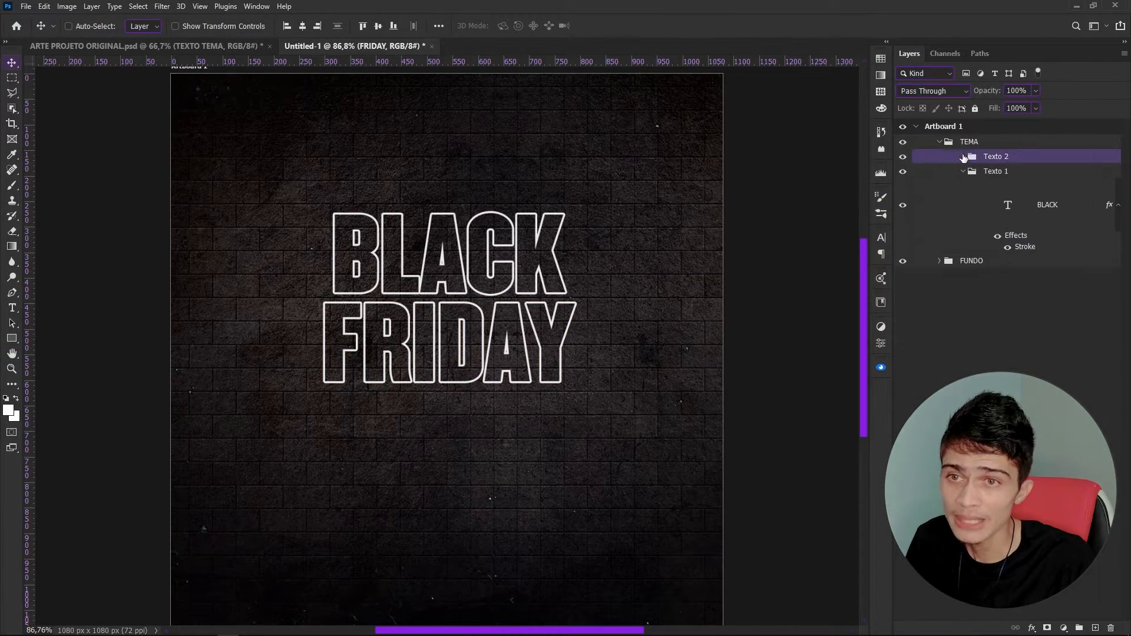
pyautogui.doubleClick(1035, 157)
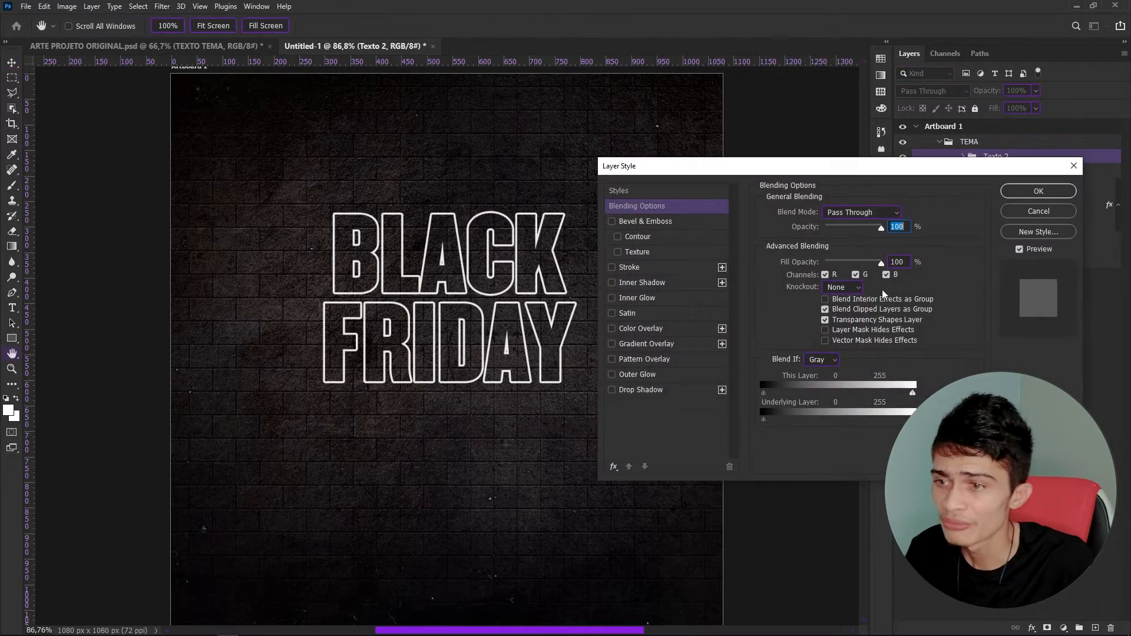
pyautogui.click(612, 374)
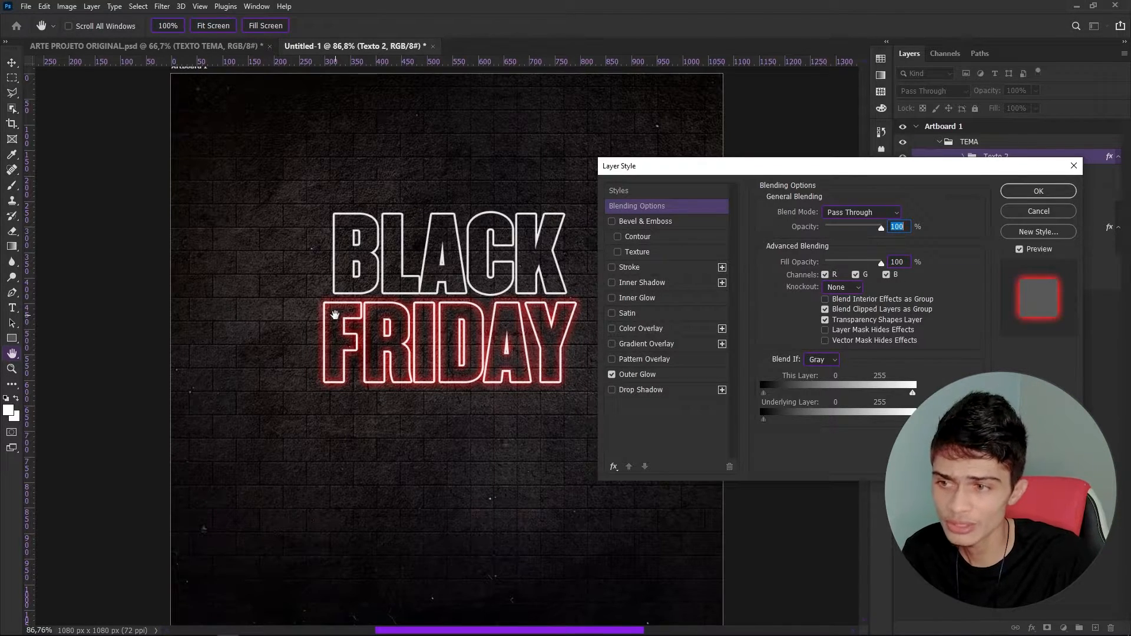
pyautogui.click(639, 375)
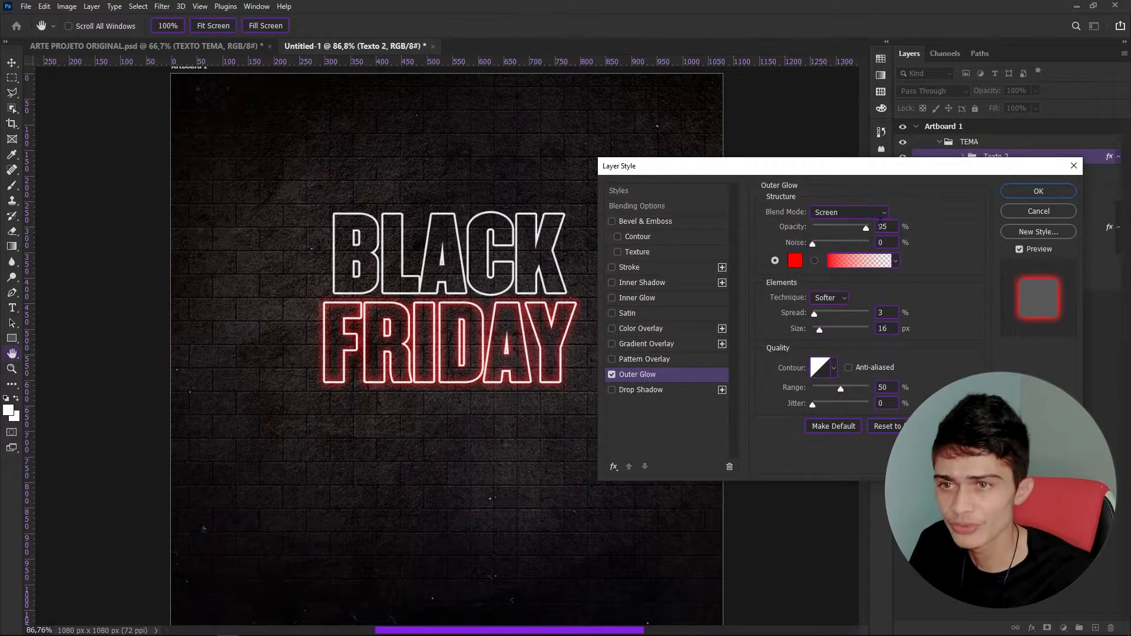
pyautogui.doubleClick(882, 226)
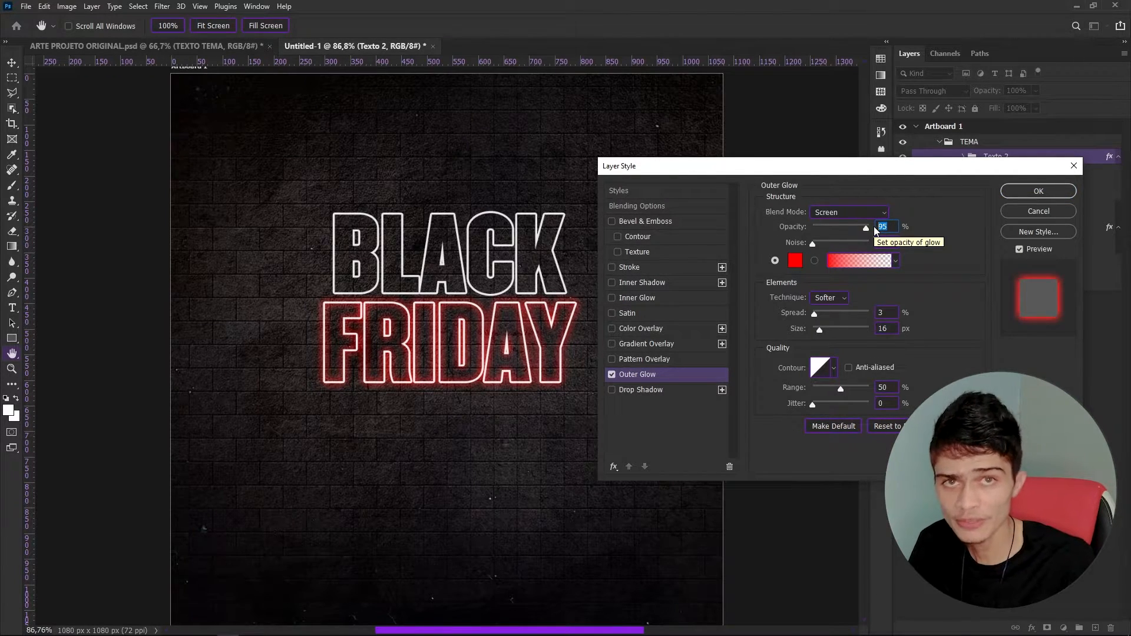
pyautogui.click(895, 226)
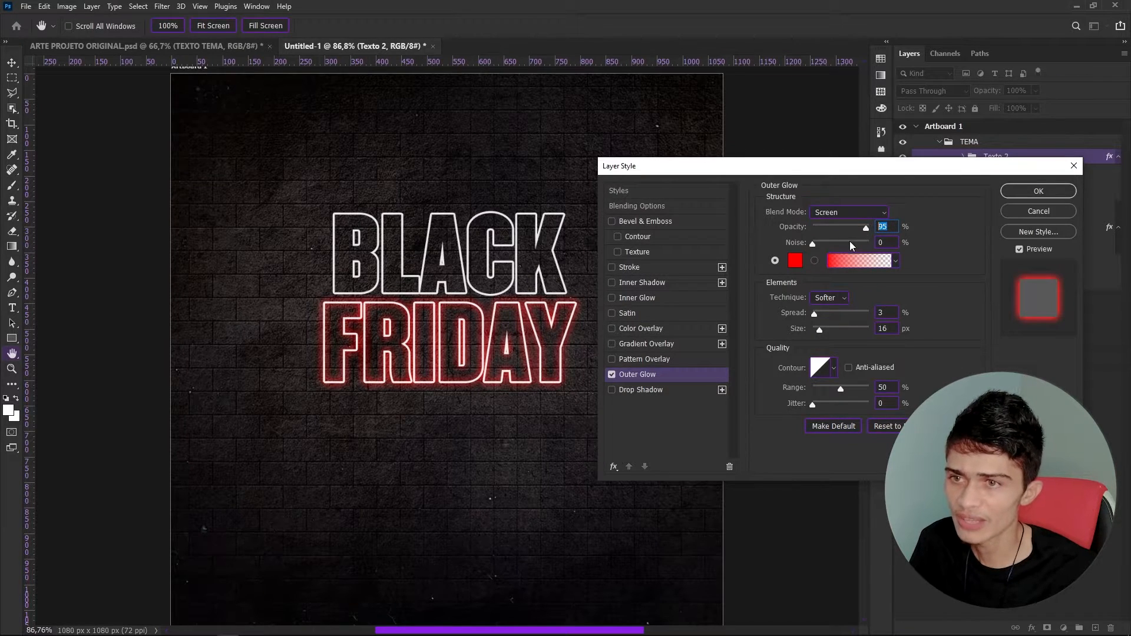
pyautogui.click(886, 242)
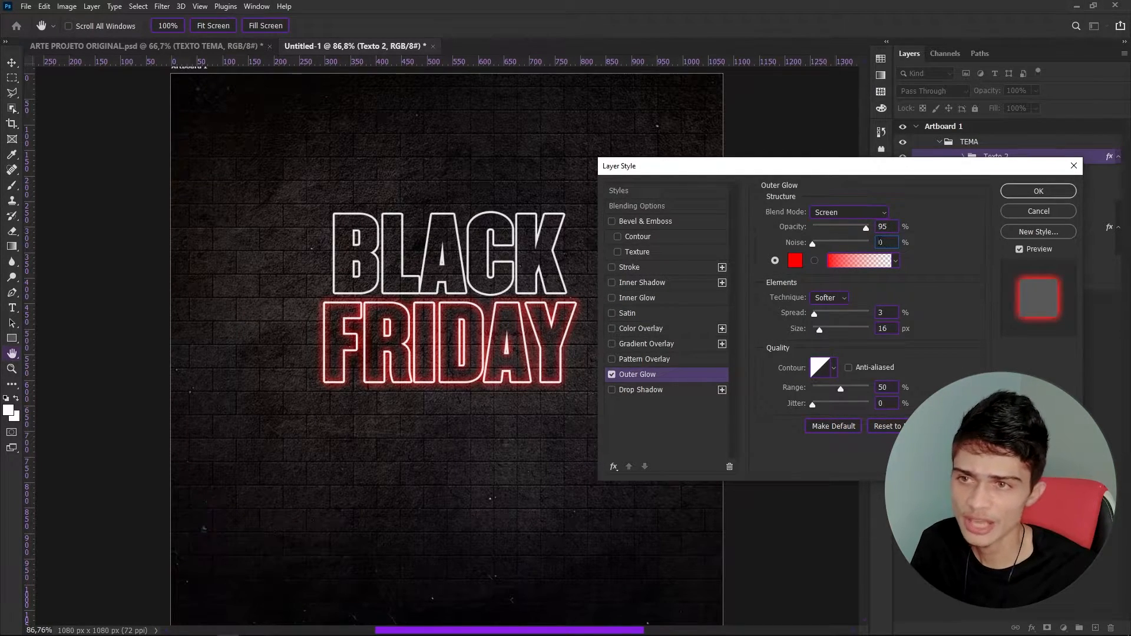
pyautogui.click(834, 213)
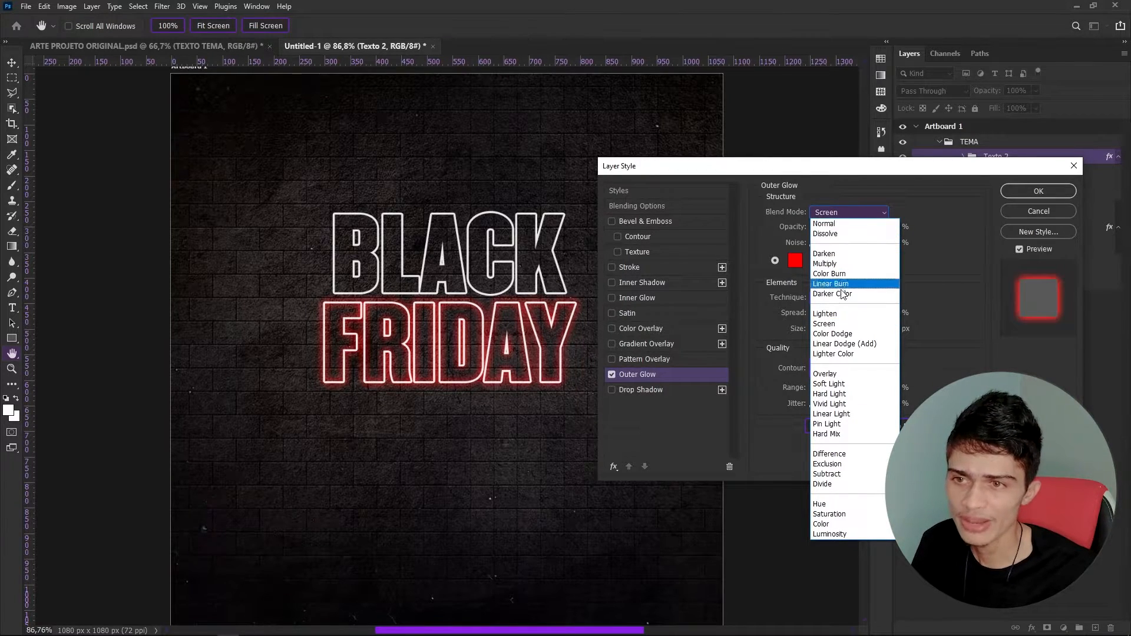
pyautogui.click(824, 323)
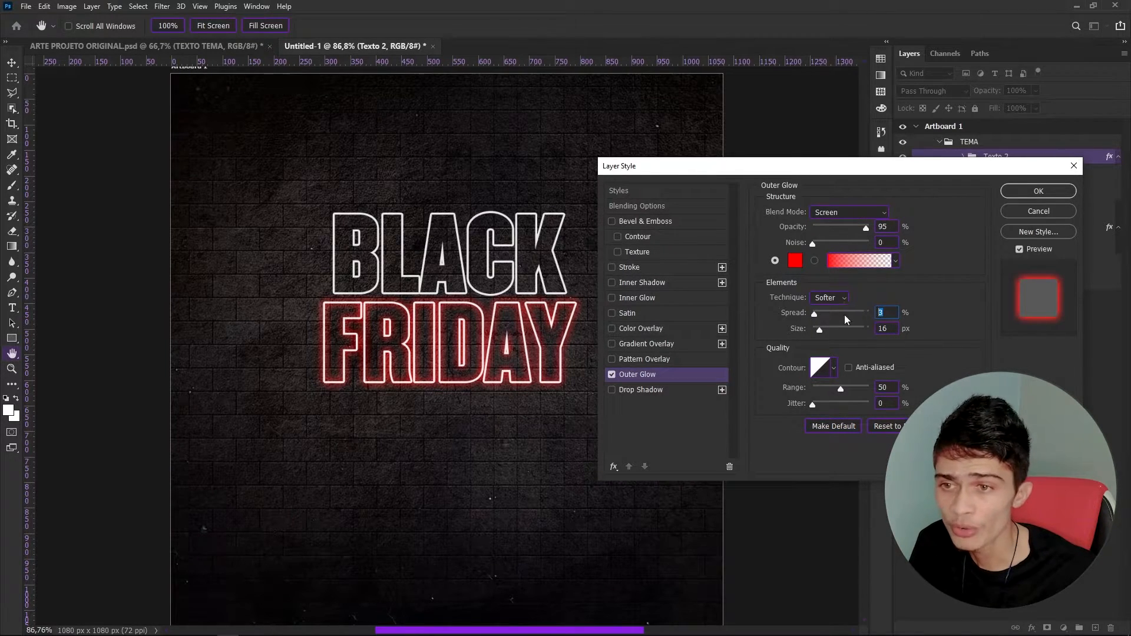
# Try enlarging the Texto 2 Outer Glow to 111 px and undo the size change.
pyautogui.moveTo(813, 315)
pyautogui.mouseDown()
pyautogui.moveTo(844, 318)
pyautogui.moveTo(814, 317)
pyautogui.mouseUp()
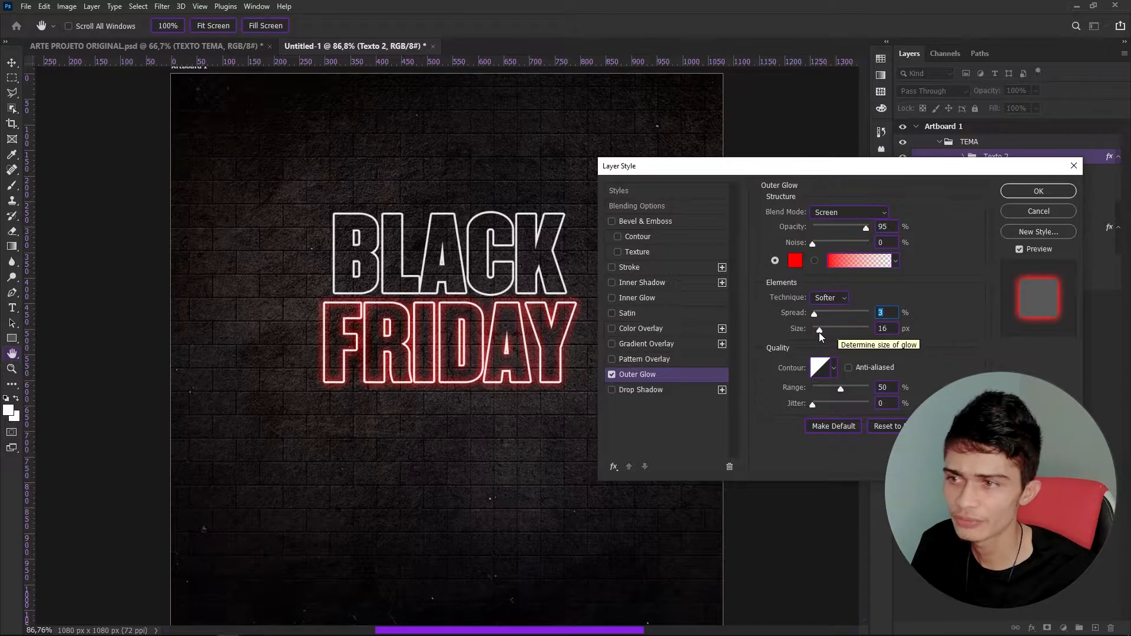
pyautogui.moveTo(819, 332); pyautogui.dragTo(840, 333)
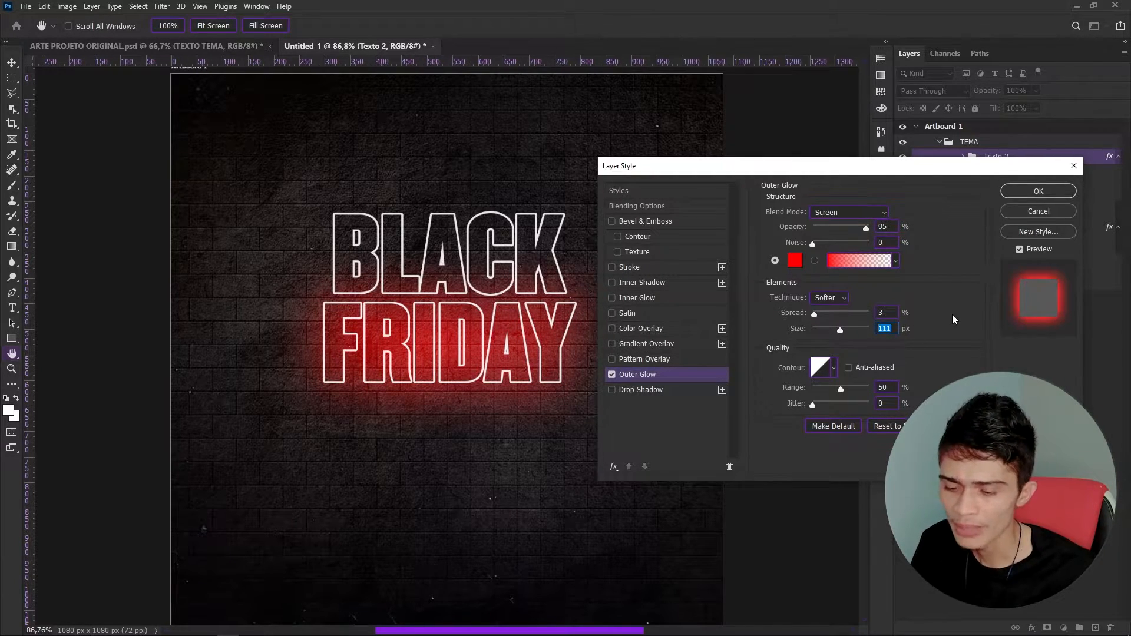
pyautogui.hotkey('ctrl', 'z')
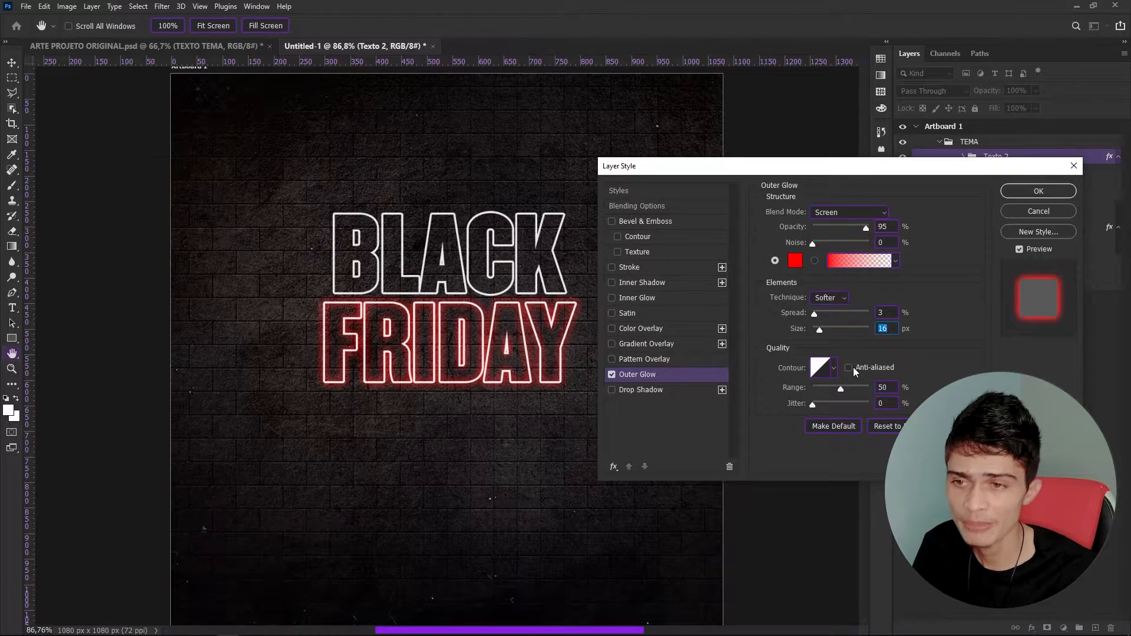
# Apply the Texto 2 Outer Glow with a linear contour, 3% spread, 16 px size, 50% range and 0% jitter.
pyautogui.click(833, 368)
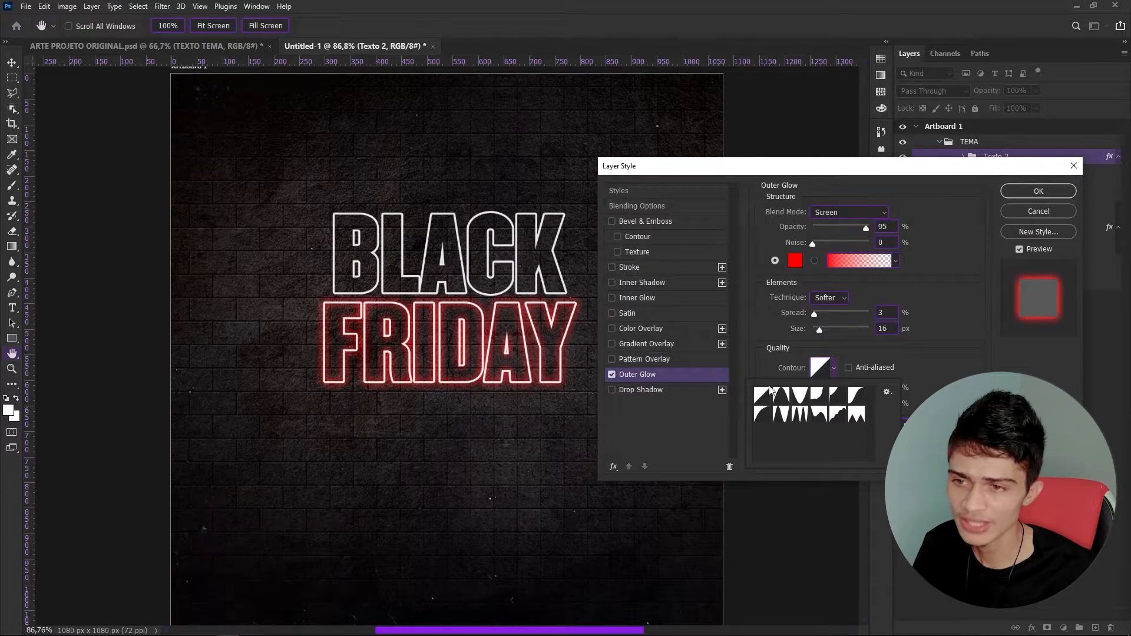
pyautogui.click(762, 362)
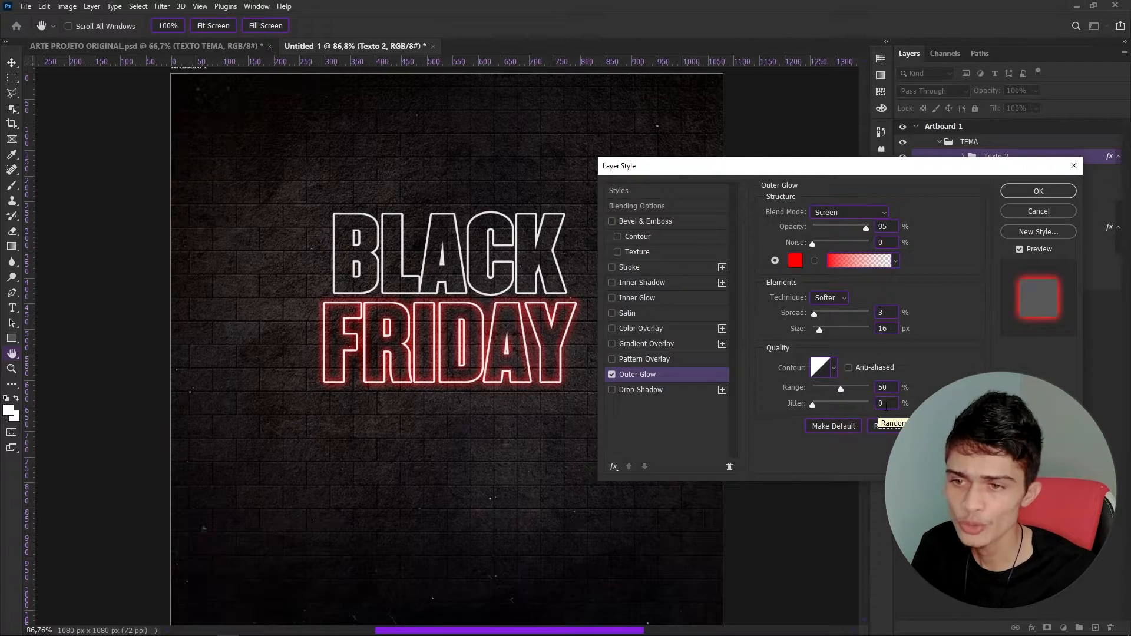
pyautogui.click(1043, 192)
# Add an Outer Glow in blue 00baff to the Texto 1 group and copy its hex colour code.
pyautogui.click(962, 194)
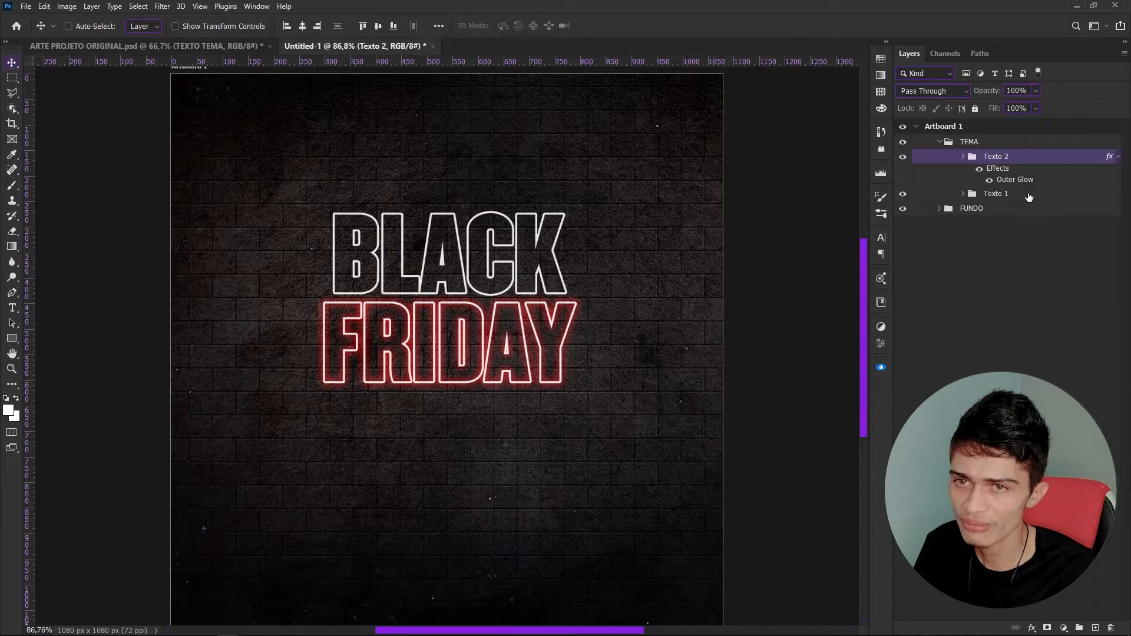
pyautogui.click(1029, 198)
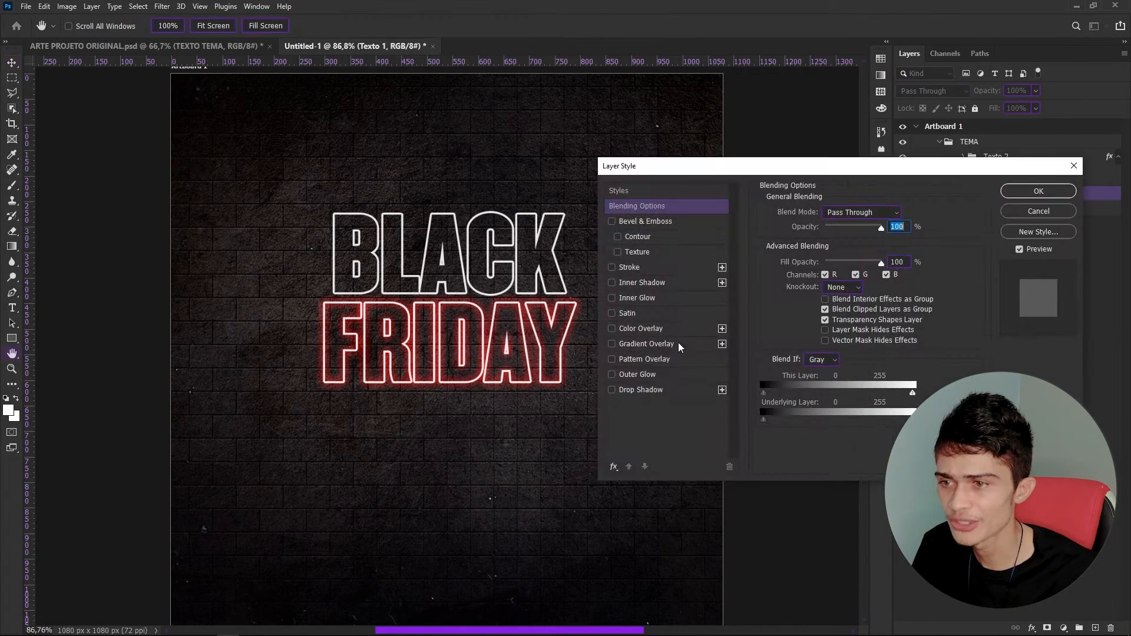
pyautogui.click(620, 375)
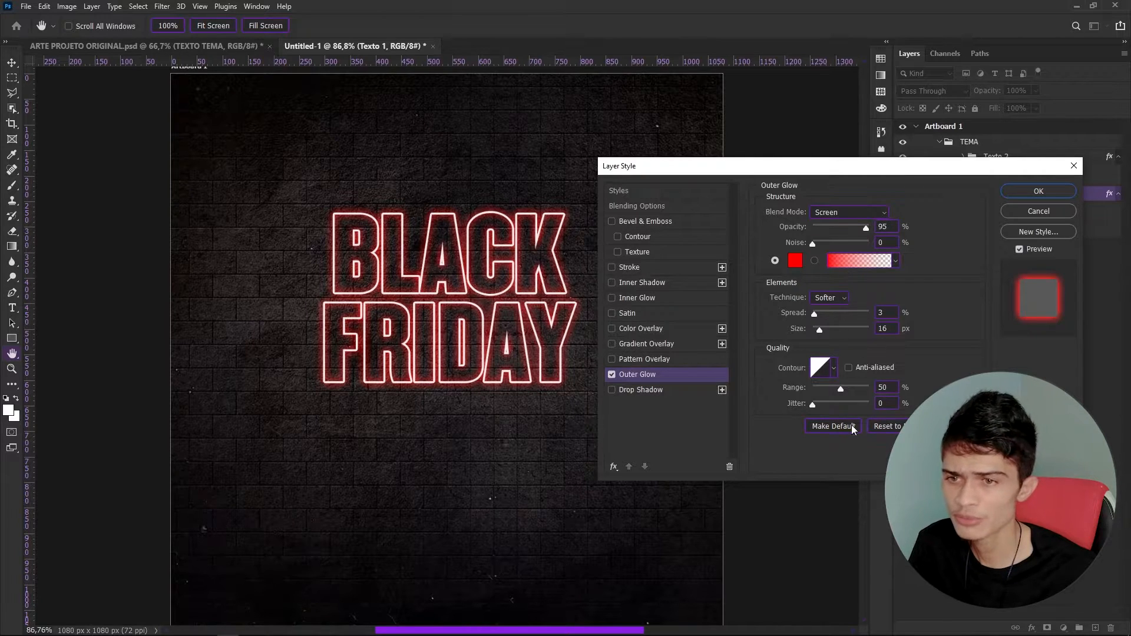
pyautogui.click(795, 259)
pyautogui.click(917, 185)
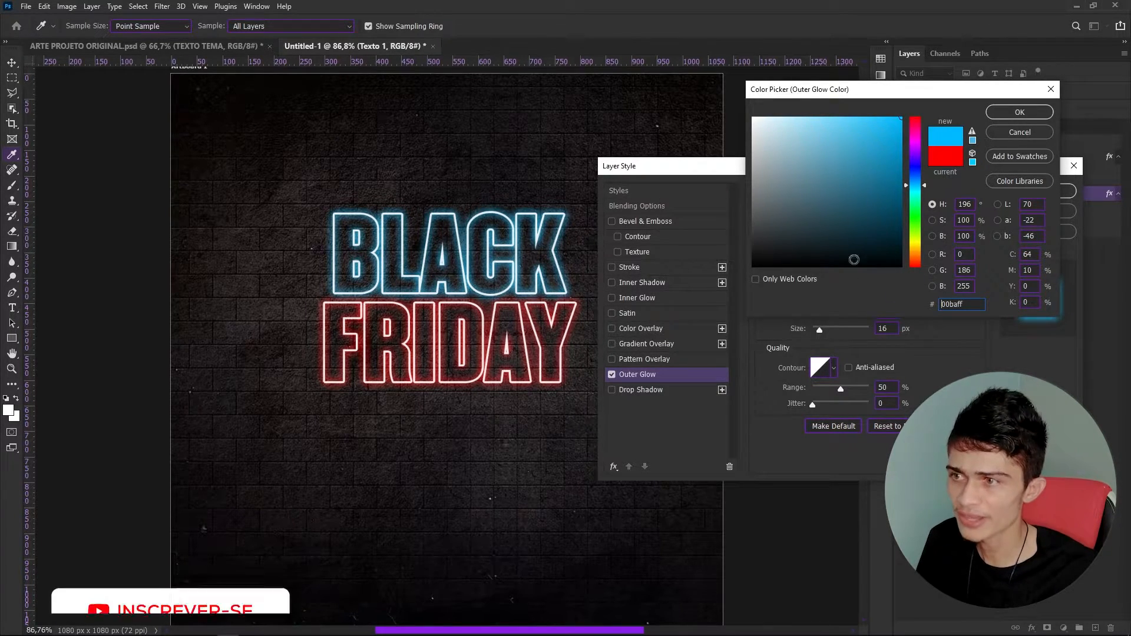
pyautogui.doubleClick(943, 304)
pyautogui.hotkey('ctrl', 'c')
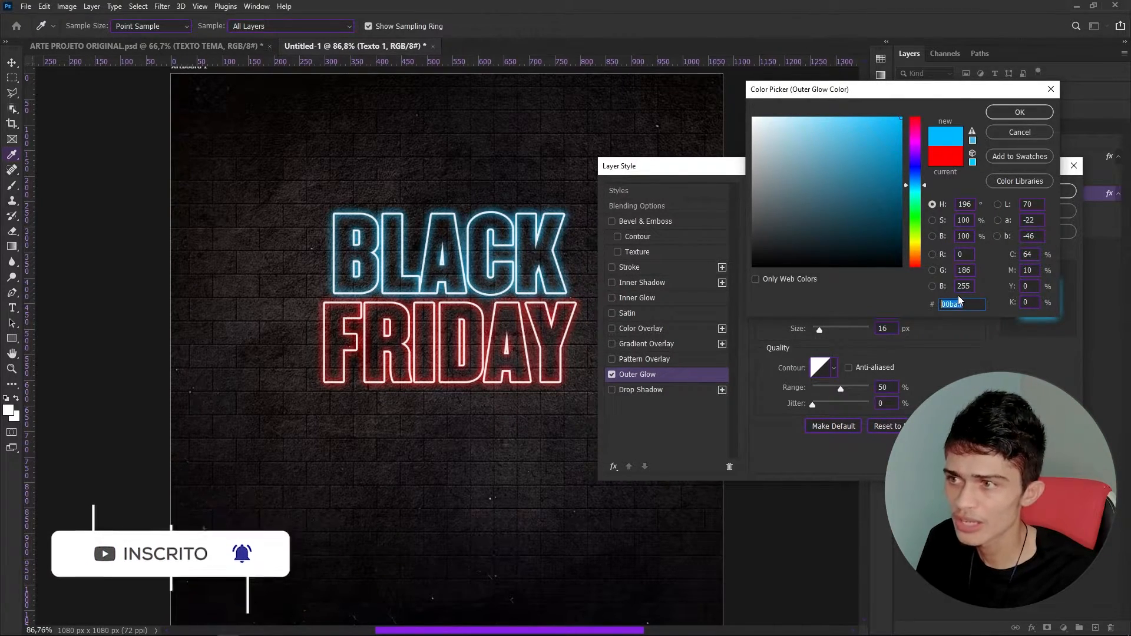
pyautogui.click(1019, 112)
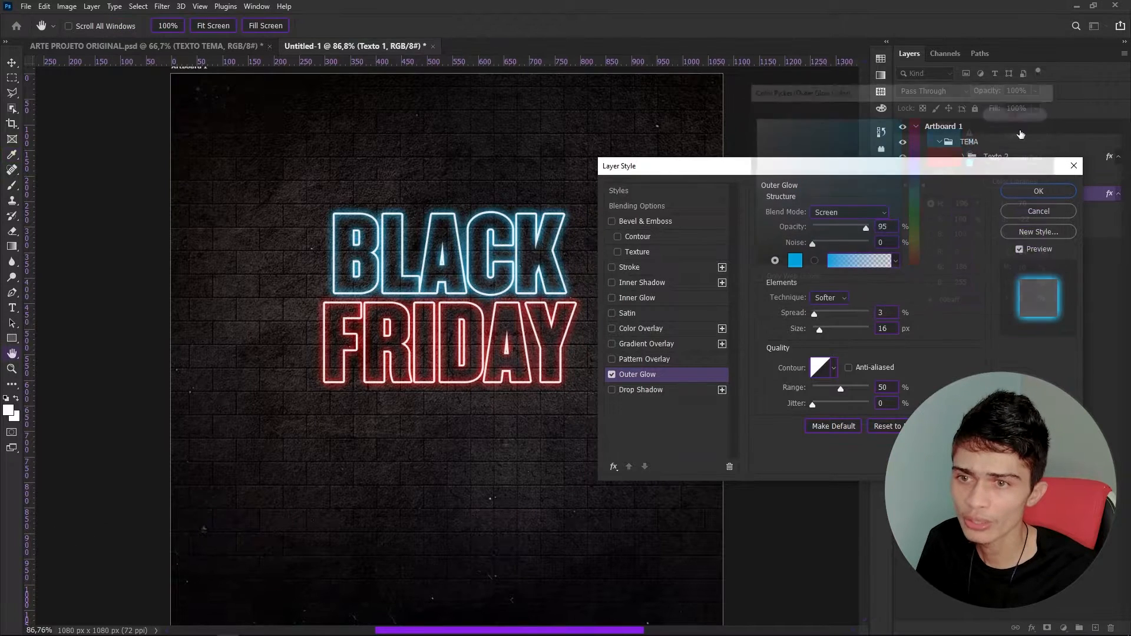
pyautogui.click(1027, 189)
# Change the Texto 2 group's Outer Glow colour to 00baff by pasting the copied code.
pyautogui.click(1035, 159)
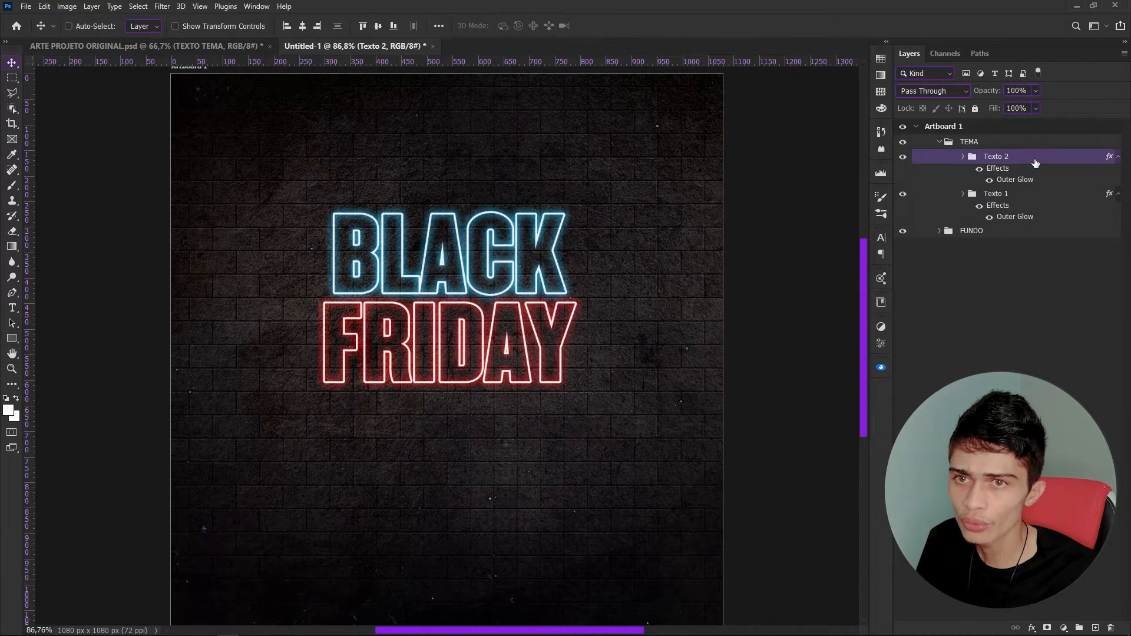
pyautogui.doubleClick(1035, 159)
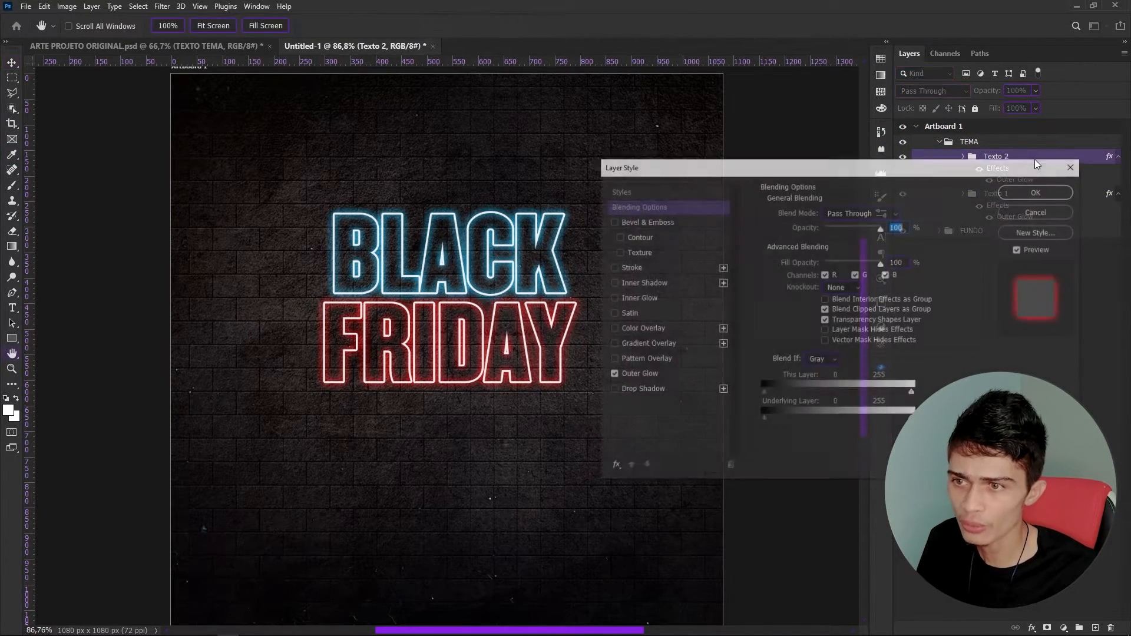
pyautogui.click(633, 376)
pyautogui.click(796, 261)
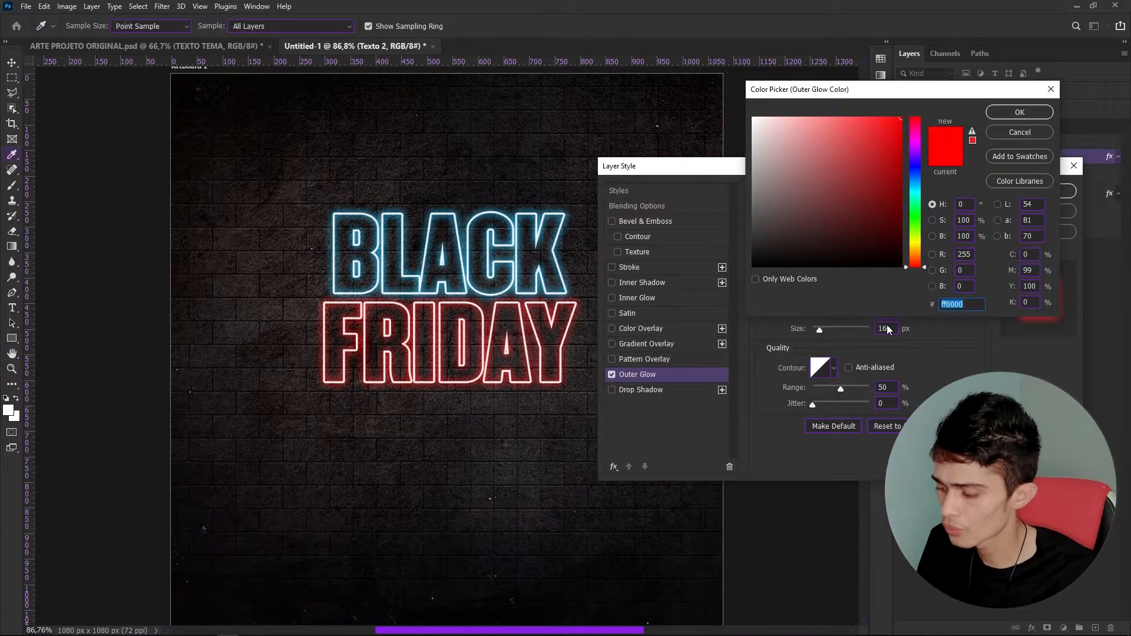
pyautogui.hotkey('ctrl', 'v')
pyautogui.click(1018, 112)
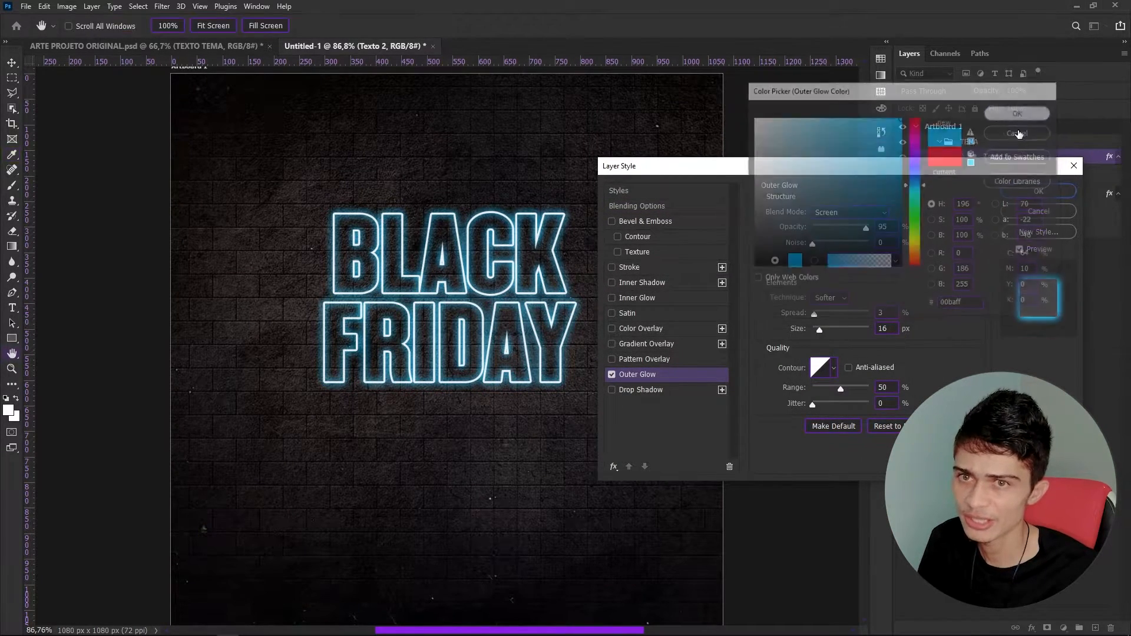
pyautogui.click(1040, 189)
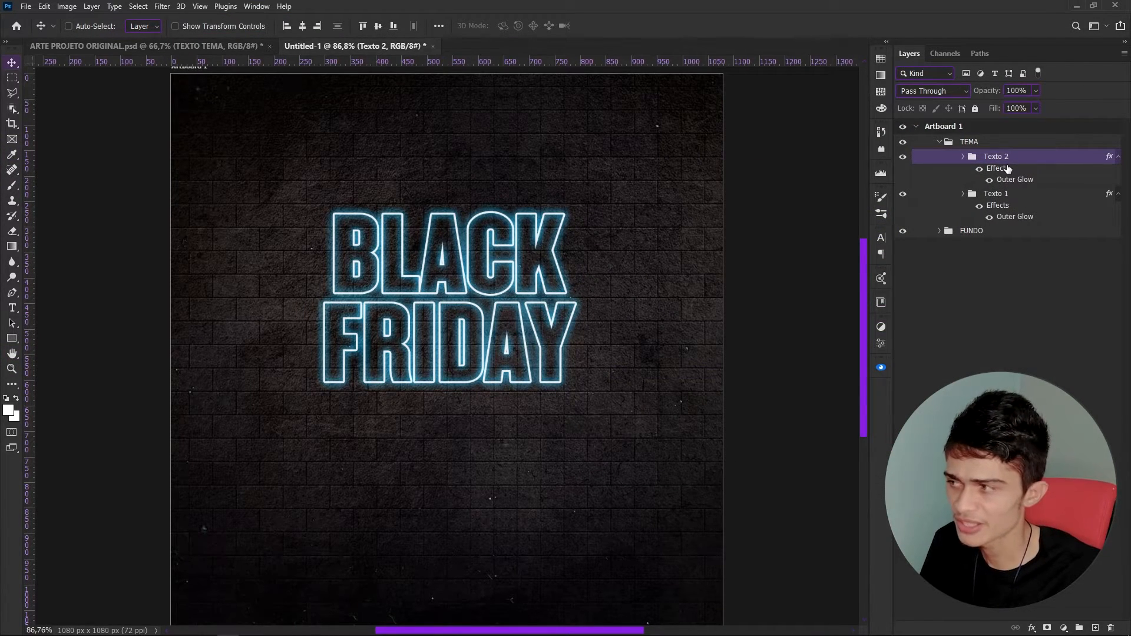
# Draw a white rectangle of about 658 x 388 px covering the BLACK FRIDAY title area.
pyautogui.click(10, 339)
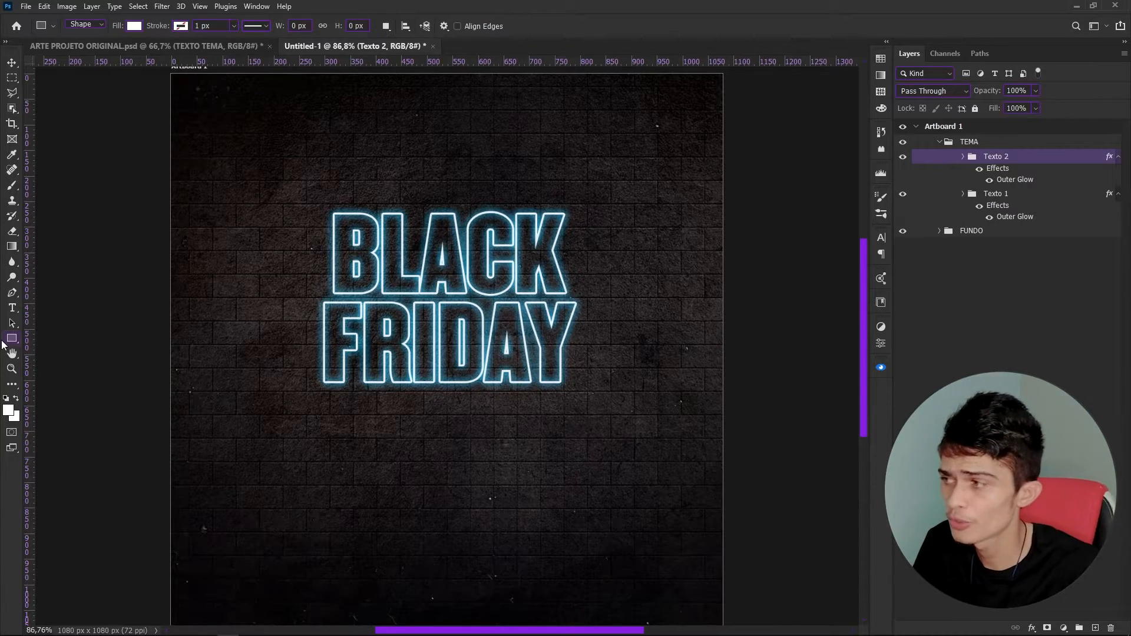
pyautogui.moveTo(275, 199); pyautogui.dragTo(611, 397)
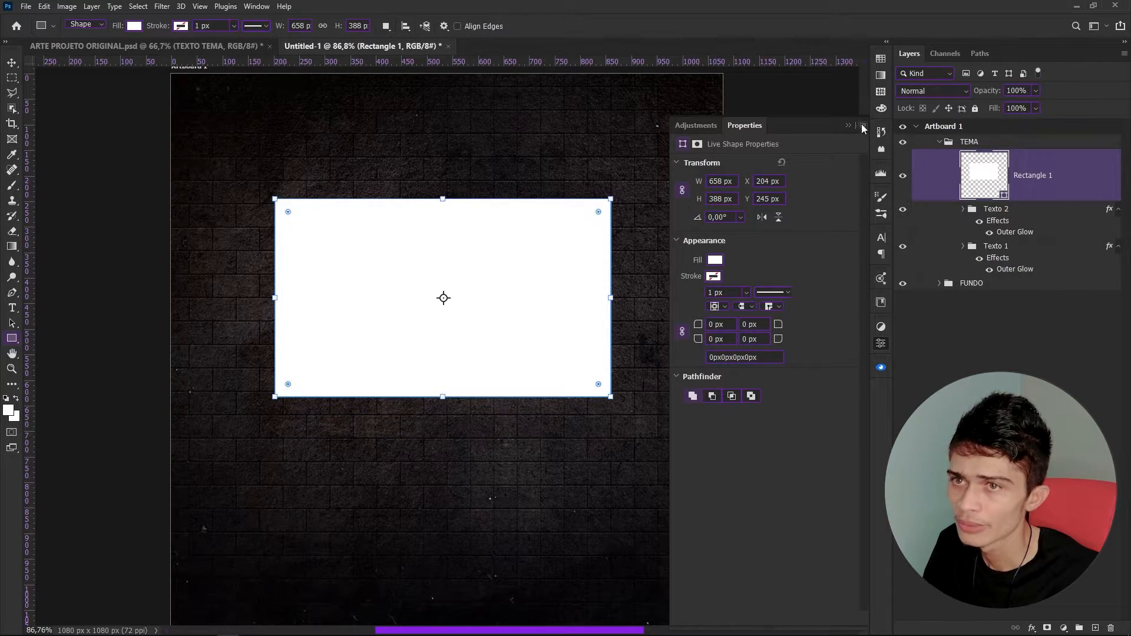
pyautogui.click(848, 126)
# Lower the white rectangle's opacity to 33% and move it so it is centred over the BLACK FRIDAY title.
pyautogui.click(1034, 108)
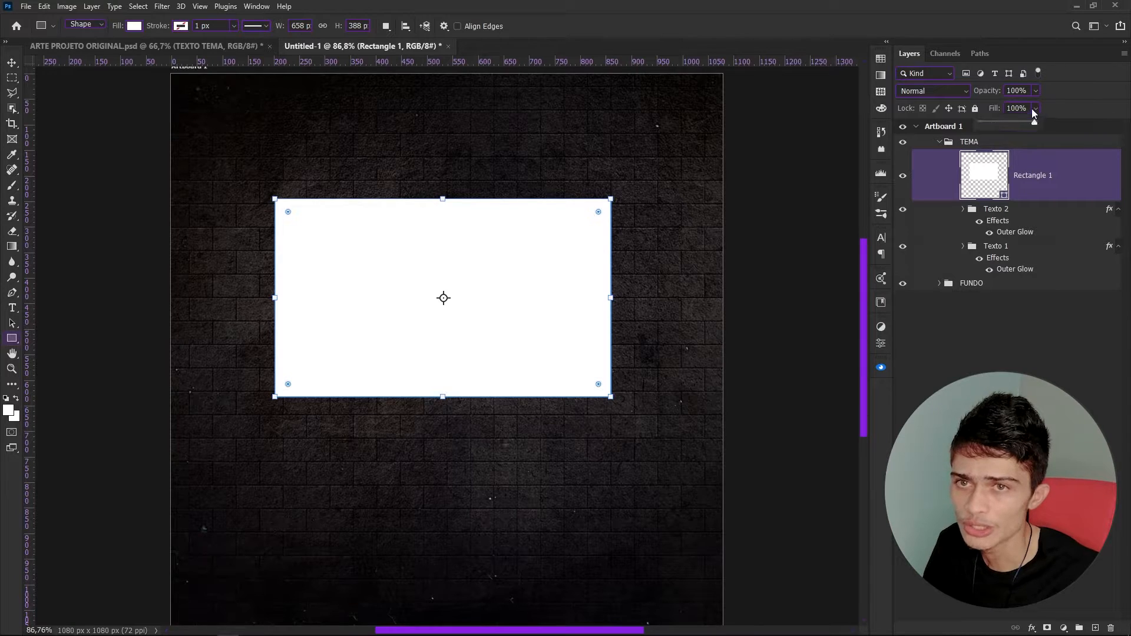
pyautogui.click(1034, 91)
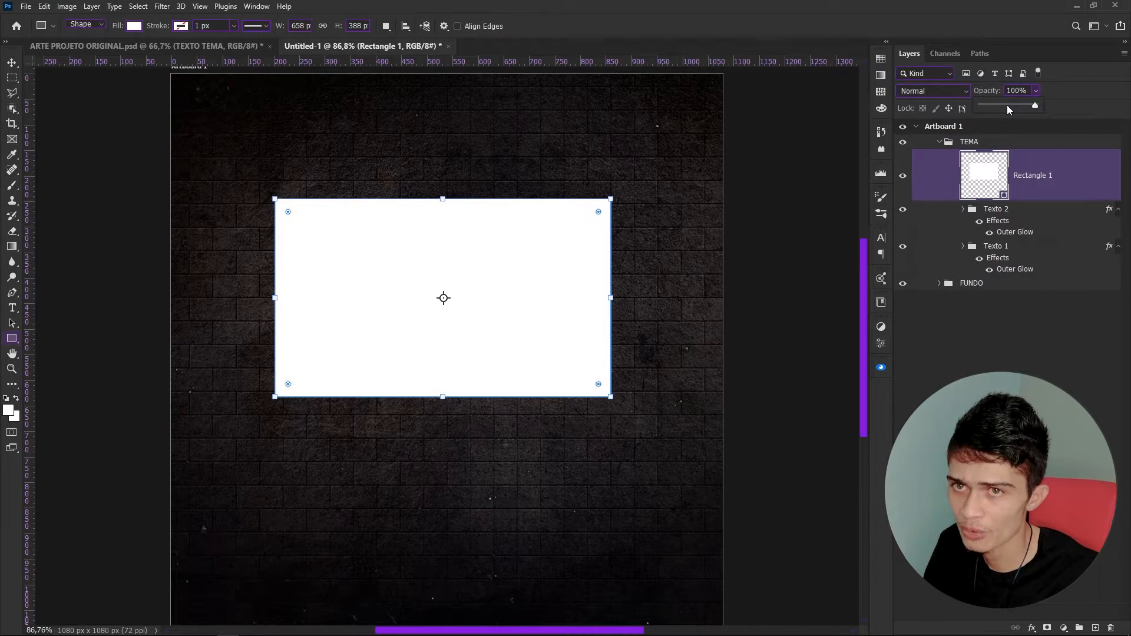
pyautogui.moveTo(1008, 104); pyautogui.dragTo(998, 104)
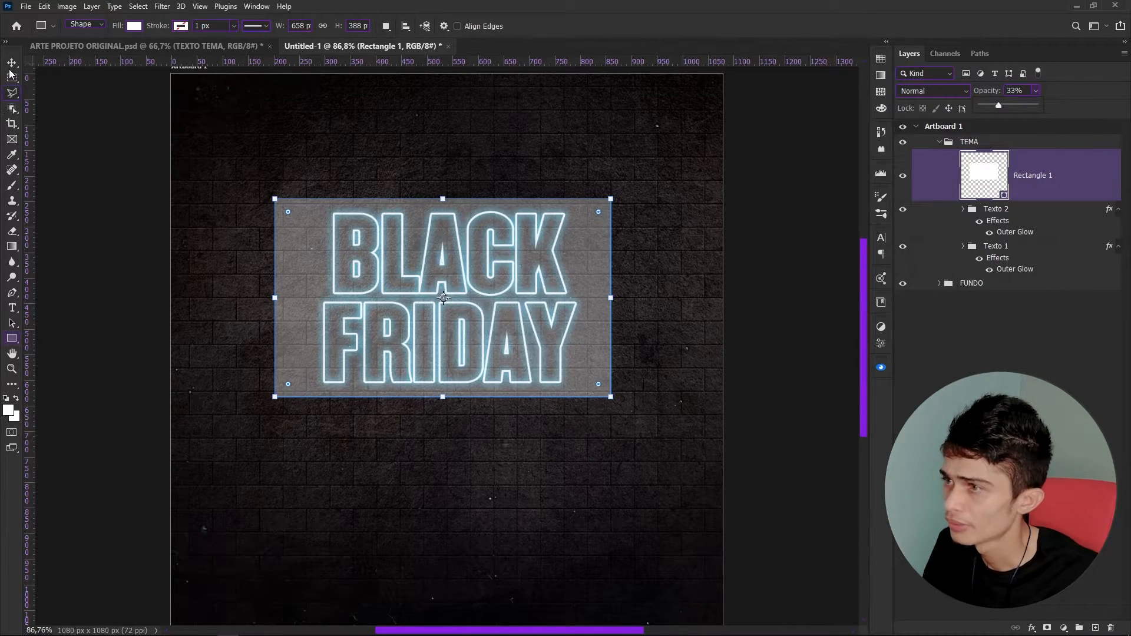
pyautogui.click(11, 64)
pyautogui.moveTo(590, 258)
pyautogui.mouseDown()
pyautogui.moveTo(608, 242)
pyautogui.moveTo(596, 265)
pyautogui.mouseUp()
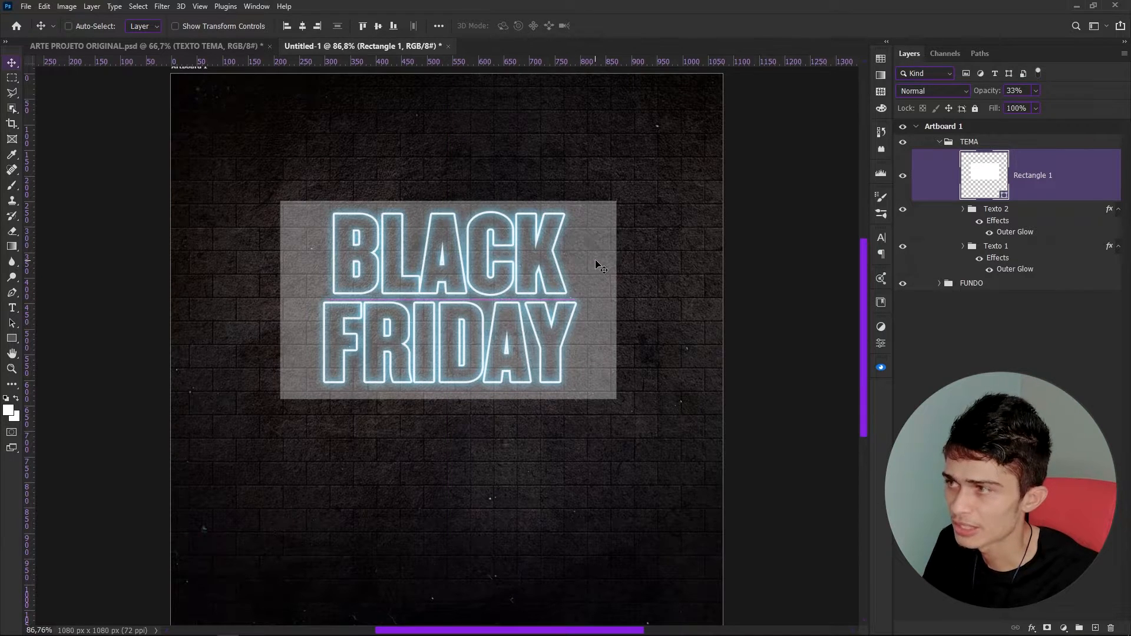
# Check the border proportions in ARTE PROJETO ORIGINAL.psd and resize the rectangle around the title to about 591 x 384 px.
pyautogui.click(78, 47)
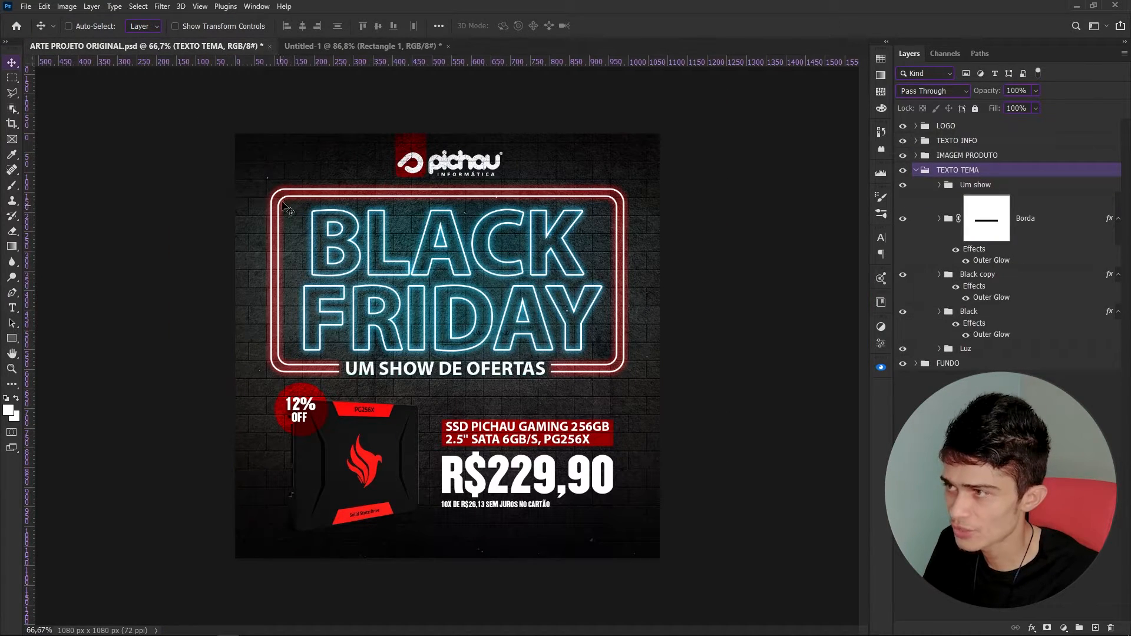
pyautogui.click(366, 45)
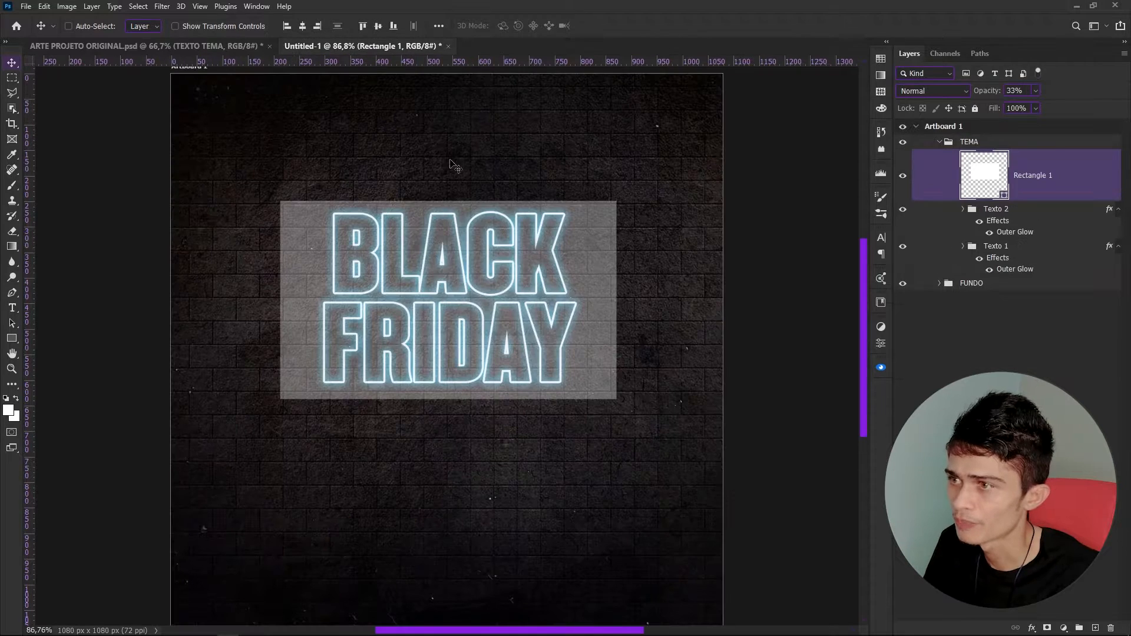
pyautogui.hotkey('ctrl', 't')
pyautogui.moveTo(619, 299); pyautogui.dragTo(594, 277)
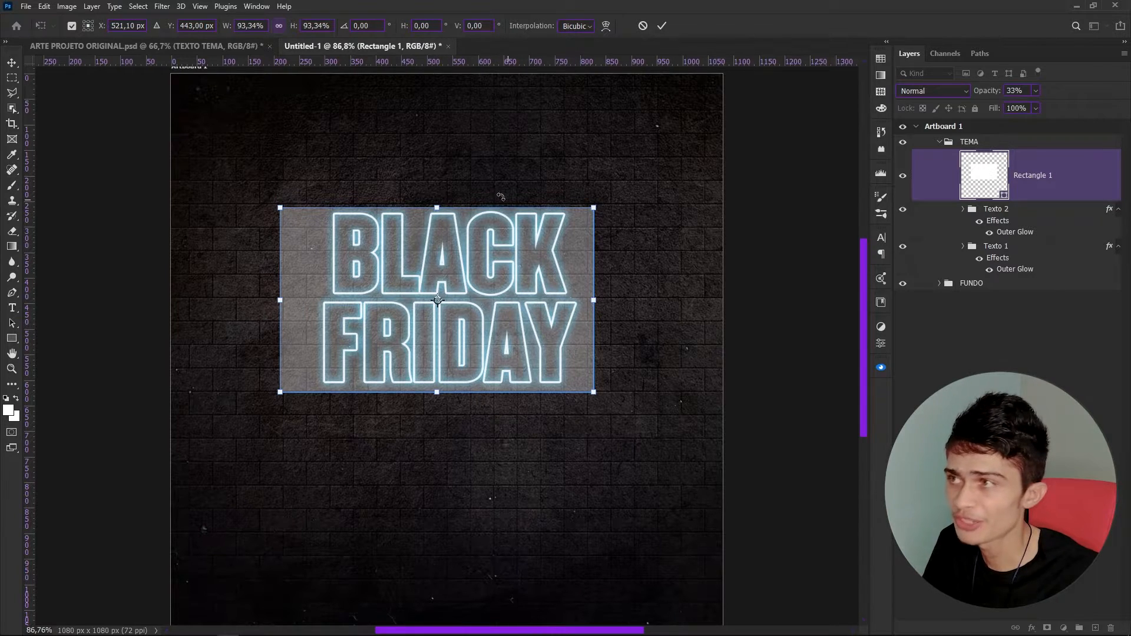
pyautogui.moveTo(436, 207); pyautogui.dragTo(436, 201)
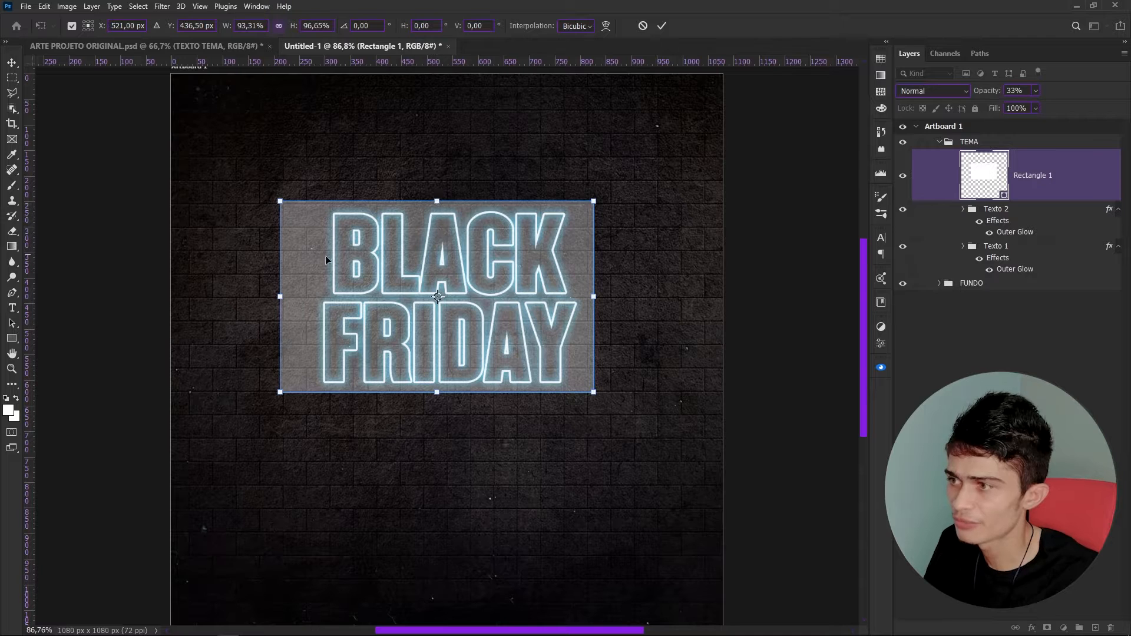
pyautogui.moveTo(279, 300); pyautogui.dragTo(441, 297)
pyautogui.hotkey('ctrl', 'z')
pyautogui.moveTo(282, 296); pyautogui.dragTo(298, 297)
pyautogui.moveTo(594, 299); pyautogui.dragTo(597, 298)
pyautogui.moveTo(449, 393); pyautogui.dragTo(448, 395)
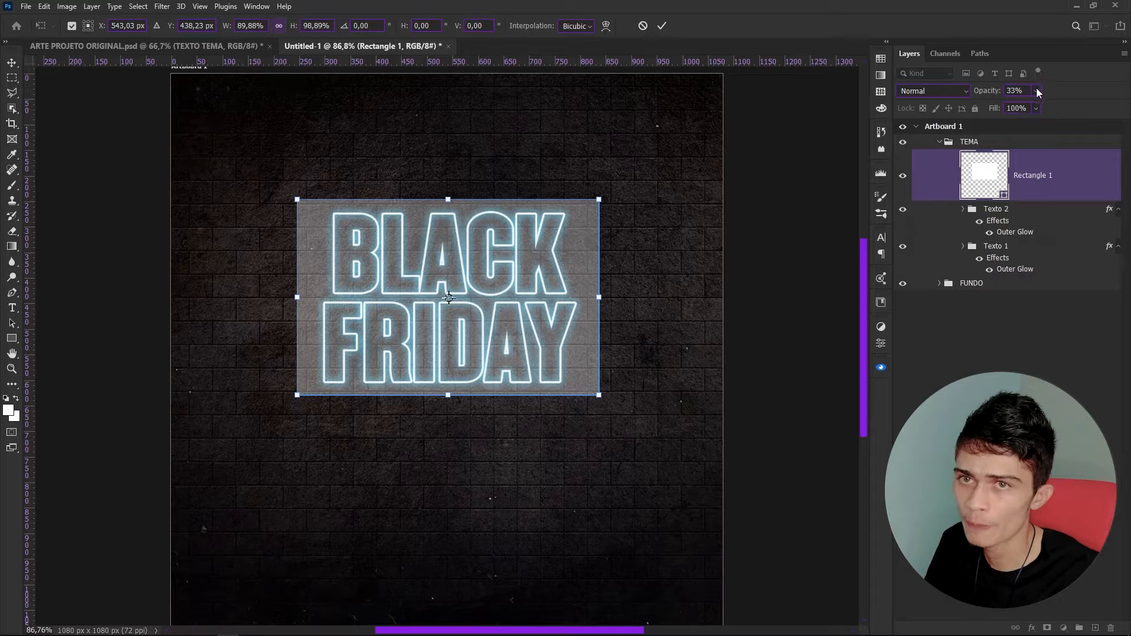
# Restore the rectangle's opacity to 100% and apply its transformation.
pyautogui.moveTo(1037, 106); pyautogui.dragTo(1122, 120)
pyautogui.press('Return')
pyautogui.press('Return')
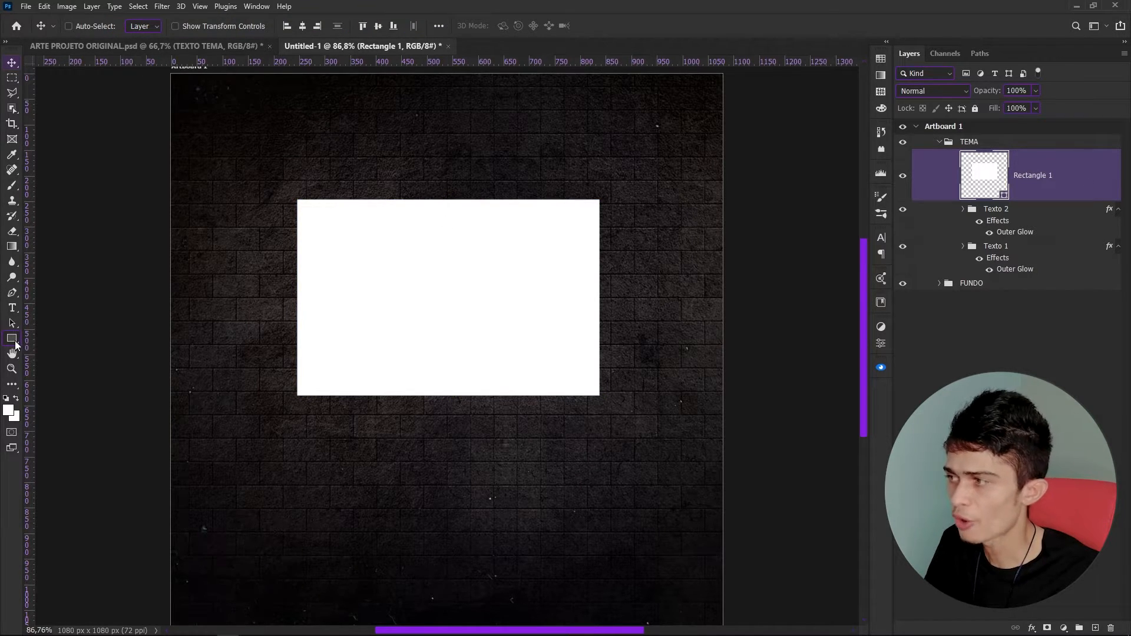
# Open the rectangle's shape properties and remove its fill.
pyautogui.click(257, 6)
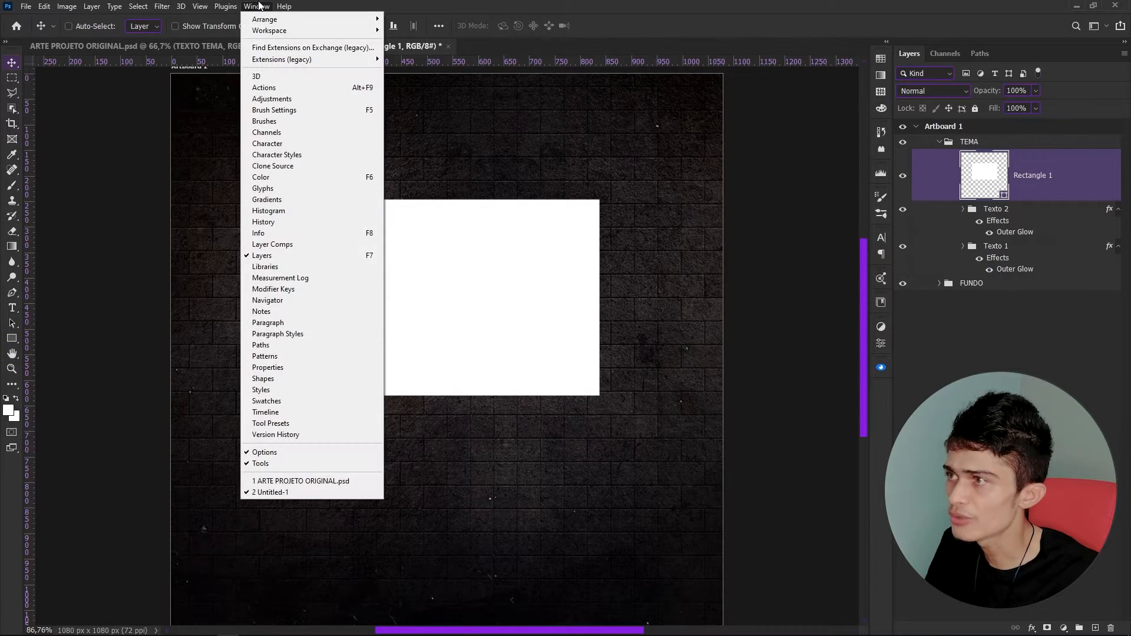
pyautogui.click(285, 367)
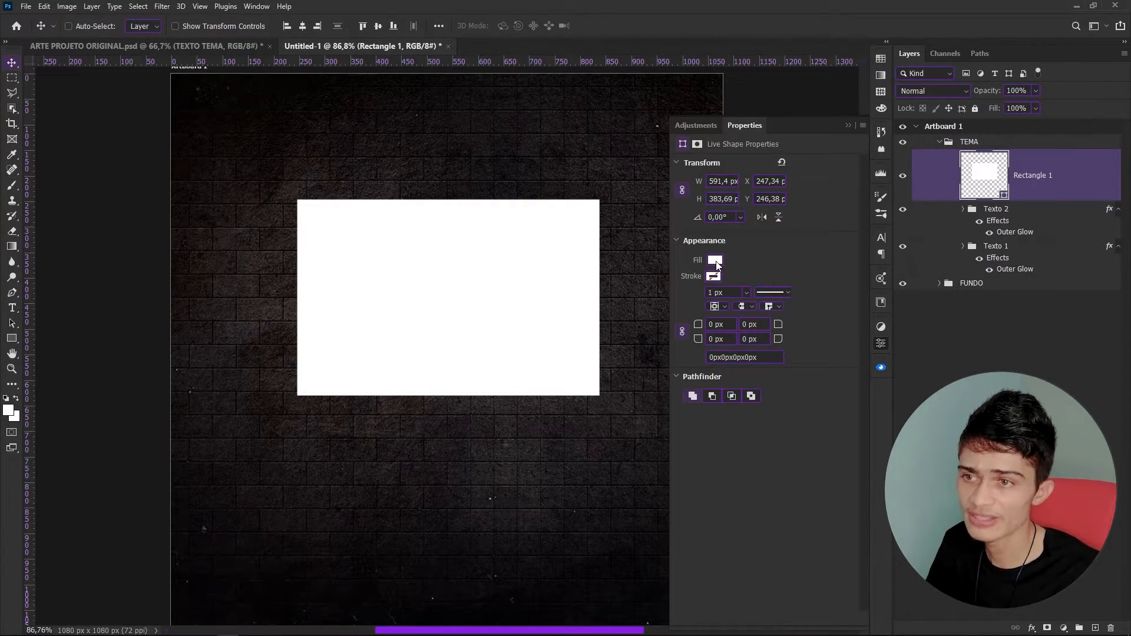
pyautogui.click(715, 261)
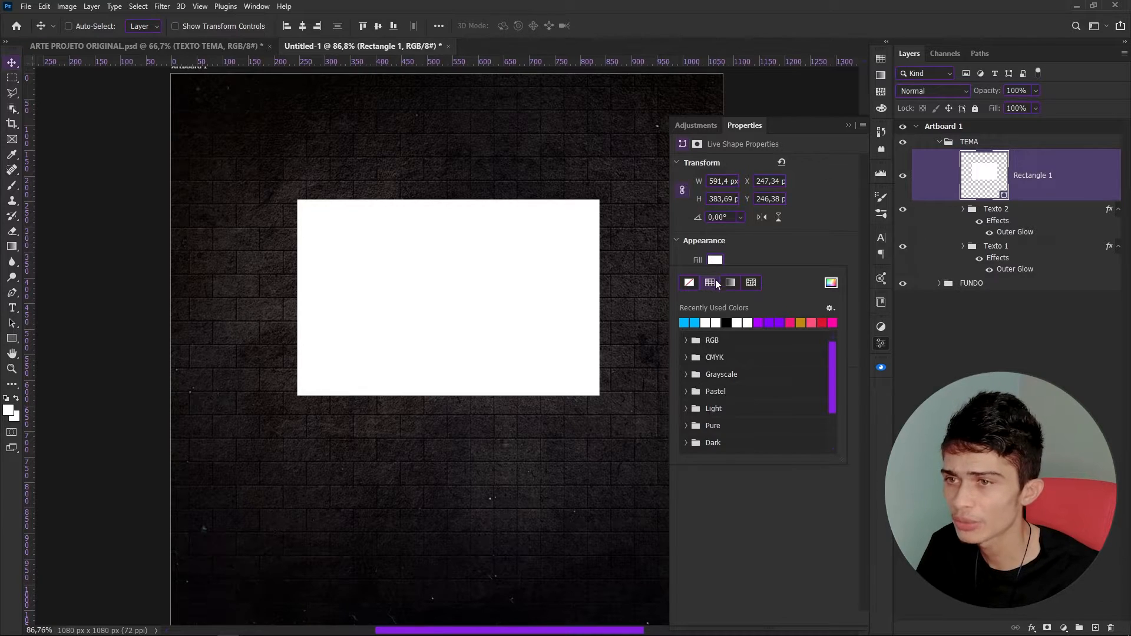
pyautogui.click(717, 260)
pyautogui.click(716, 261)
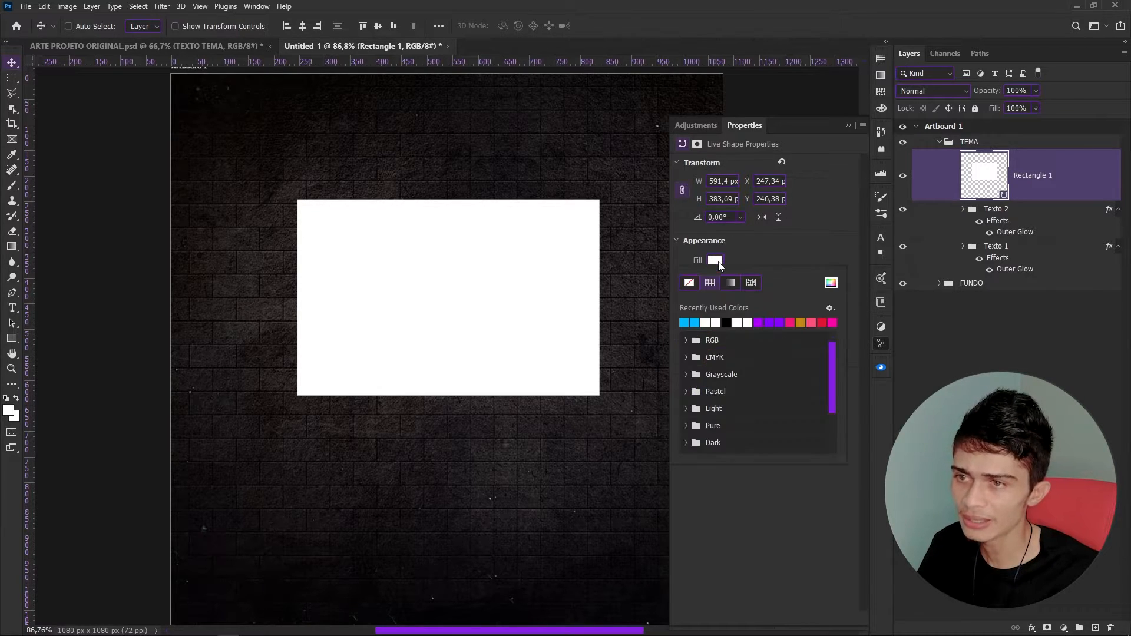
pyautogui.click(689, 283)
pyautogui.click(749, 257)
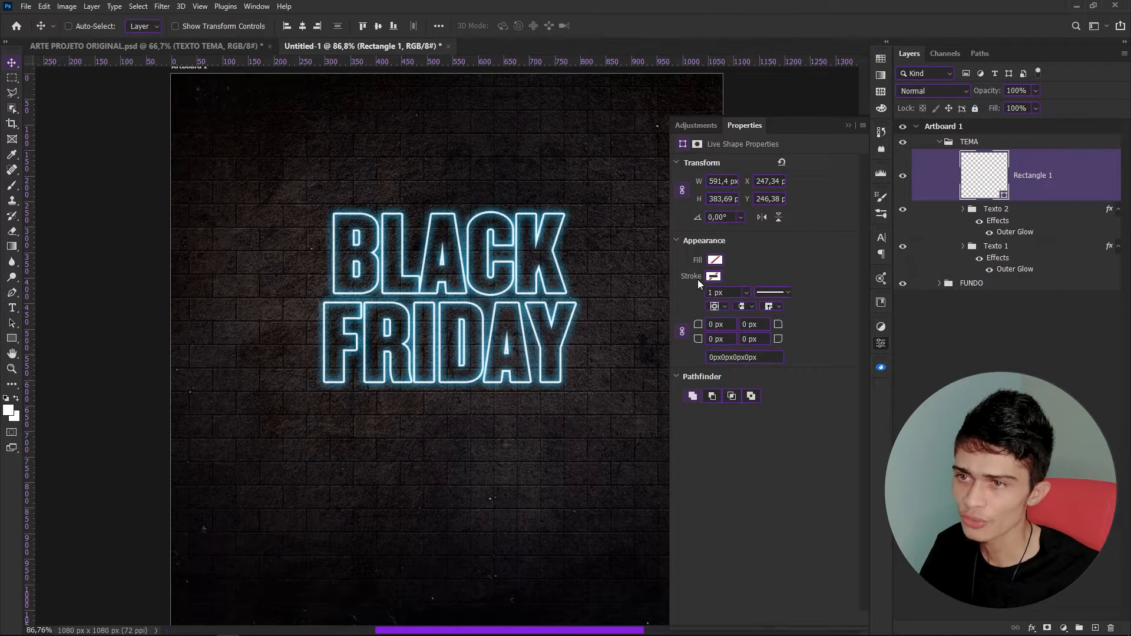
# Give the rectangle a white stroke with a width of 4 px.
pyautogui.click(715, 277)
pyautogui.click(706, 340)
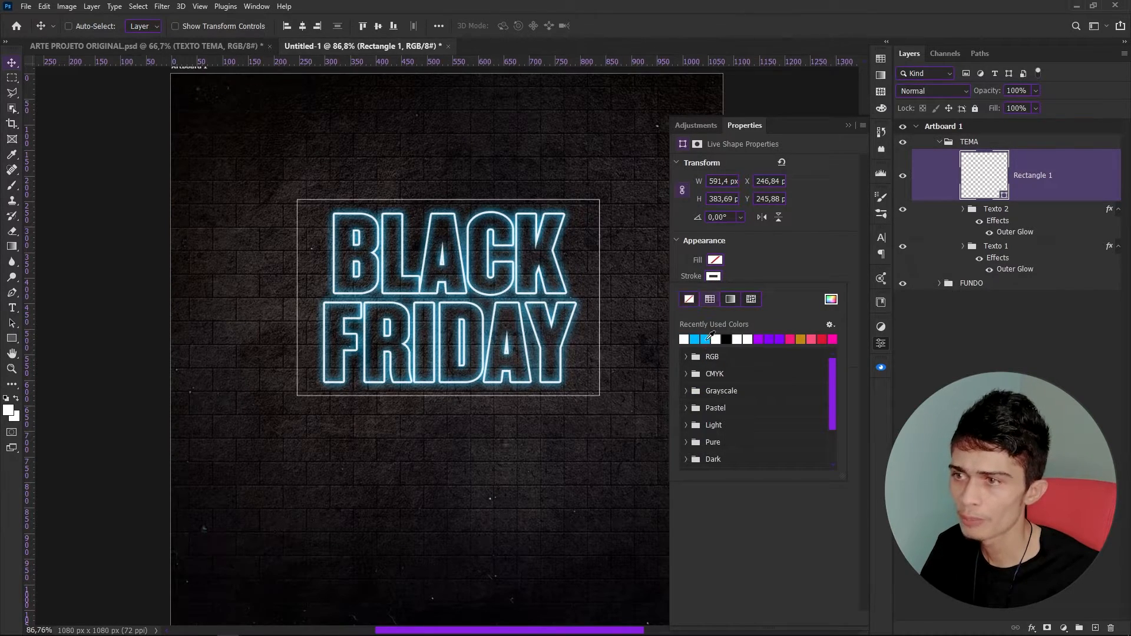
pyautogui.click(755, 252)
pyautogui.click(724, 293)
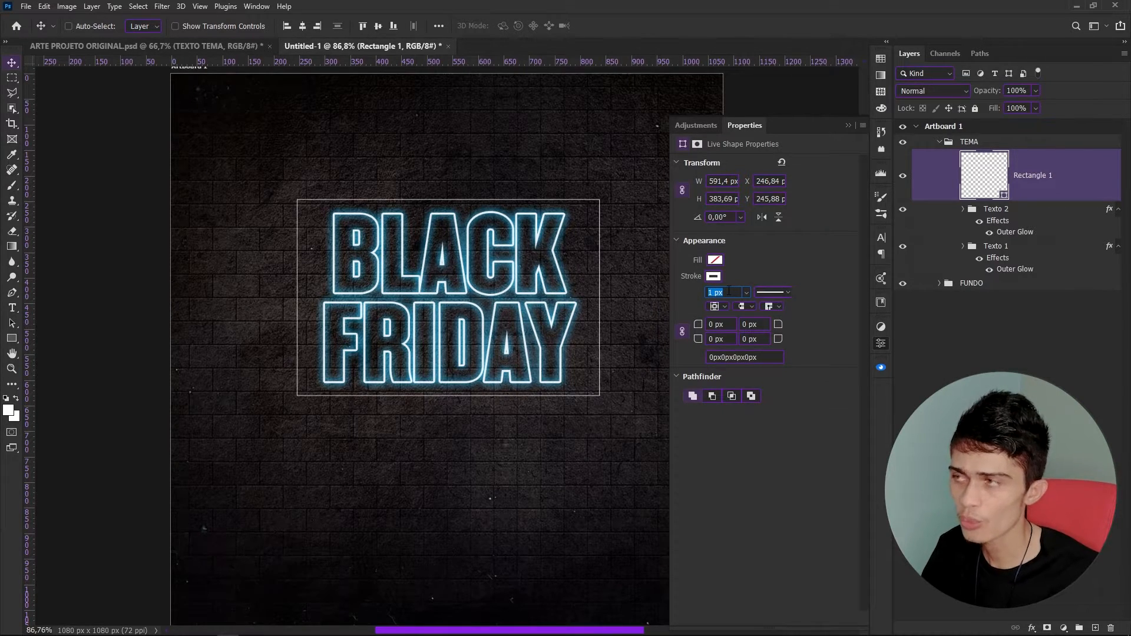
pyautogui.write('4')
pyautogui.press('Return')
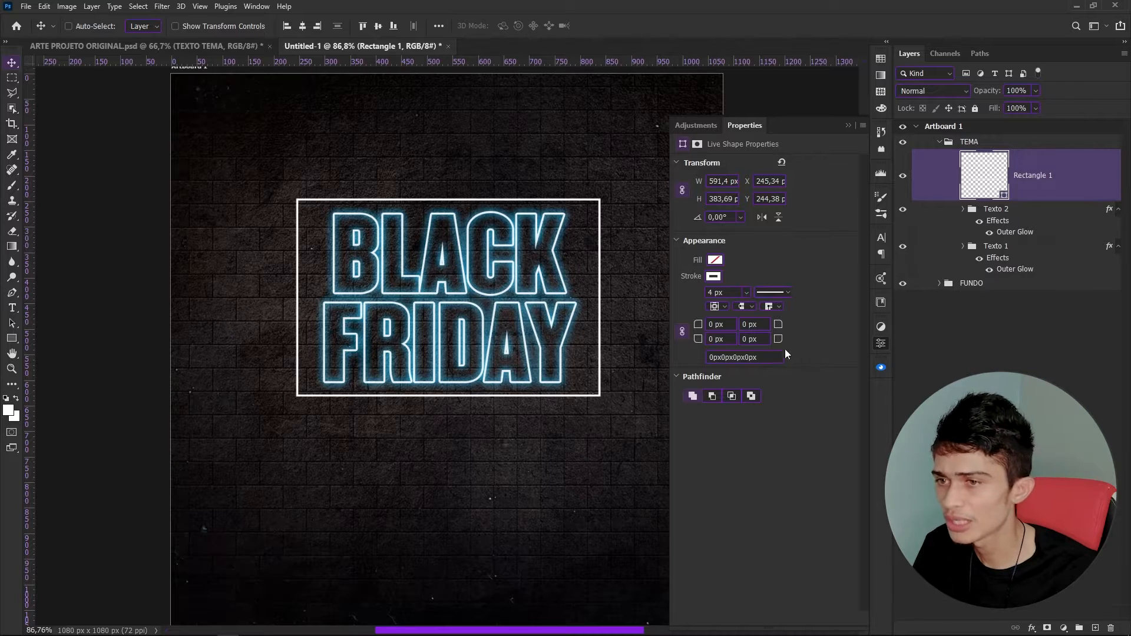
# Try a 5 px radius on all four rectangle corners and reset the corners to 0 px.
pyautogui.click(730, 326)
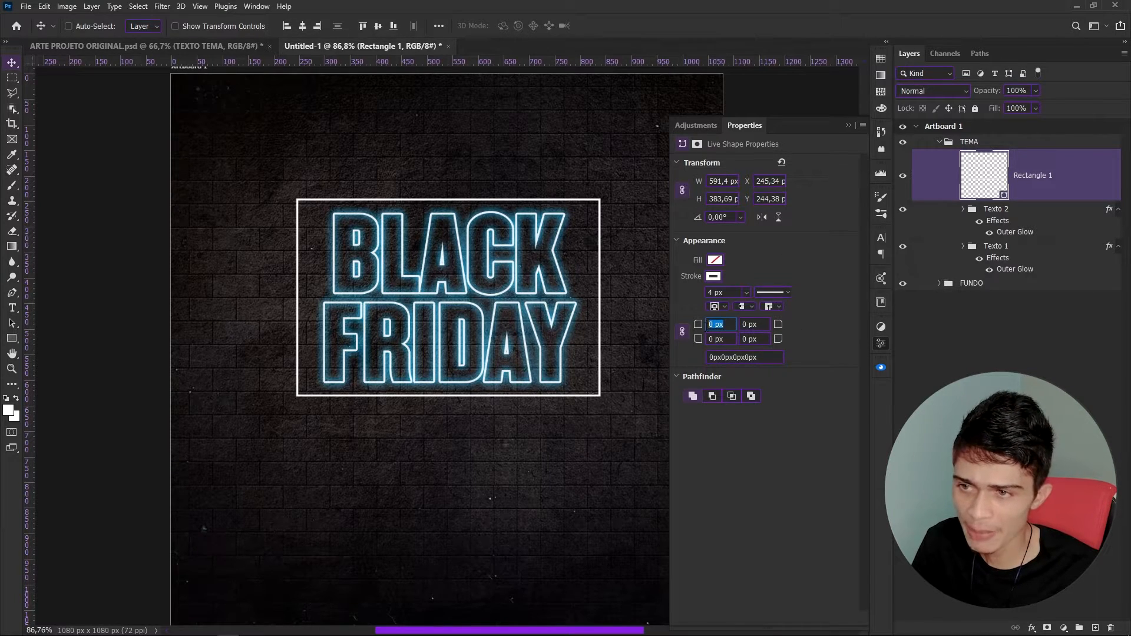
pyautogui.write('5')
pyautogui.press('Return')
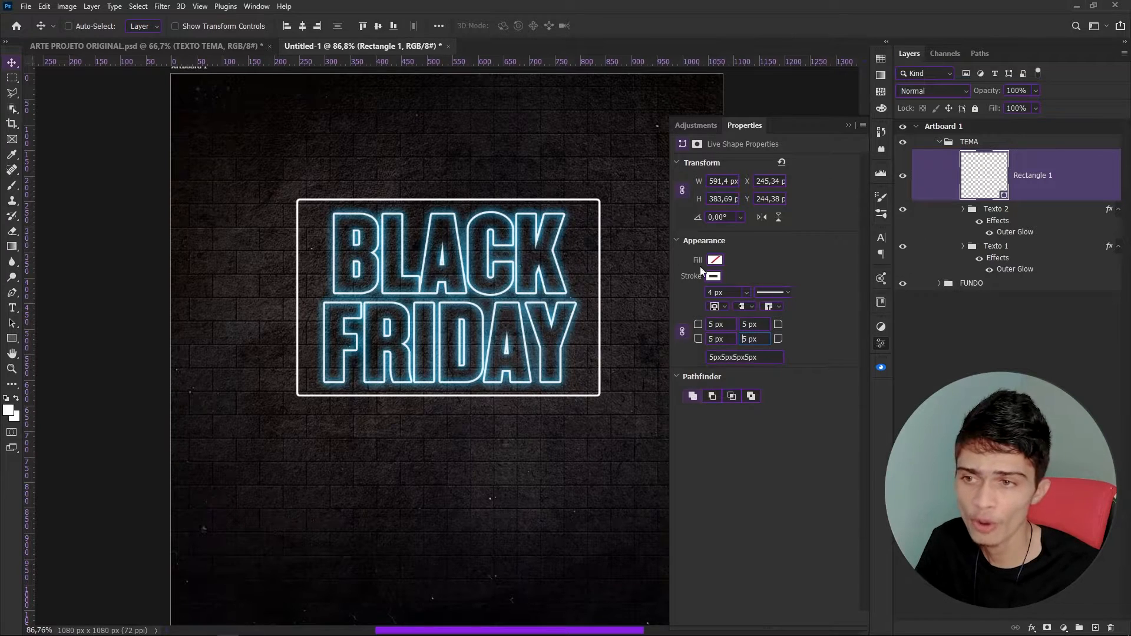
pyautogui.click(715, 324)
pyautogui.write('0')
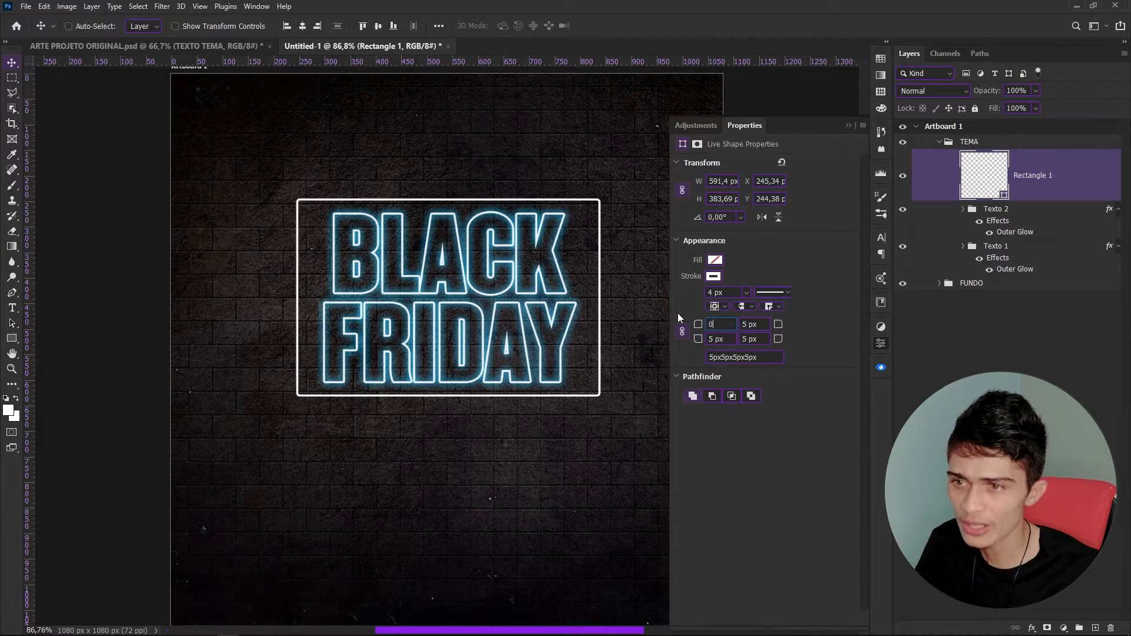
pyautogui.press('Return')
pyautogui.click(768, 323)
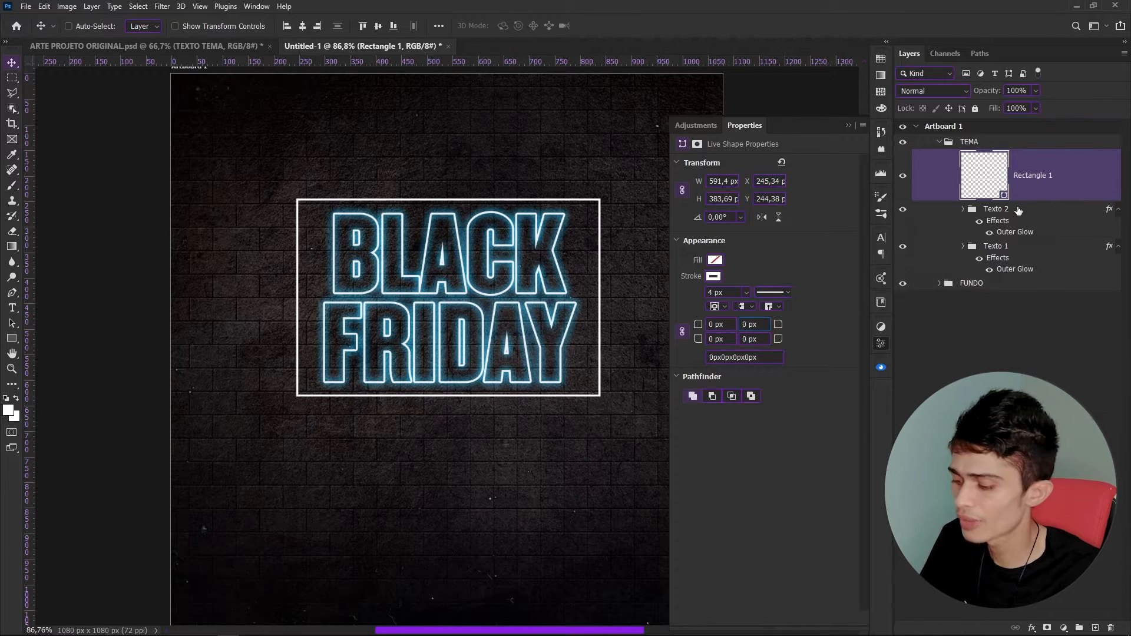
# Duplicate the rectangle and enlarge the copy from its centre to about 627 x 415 px as an outer border.
pyautogui.hotkey('ctrl', 'j')
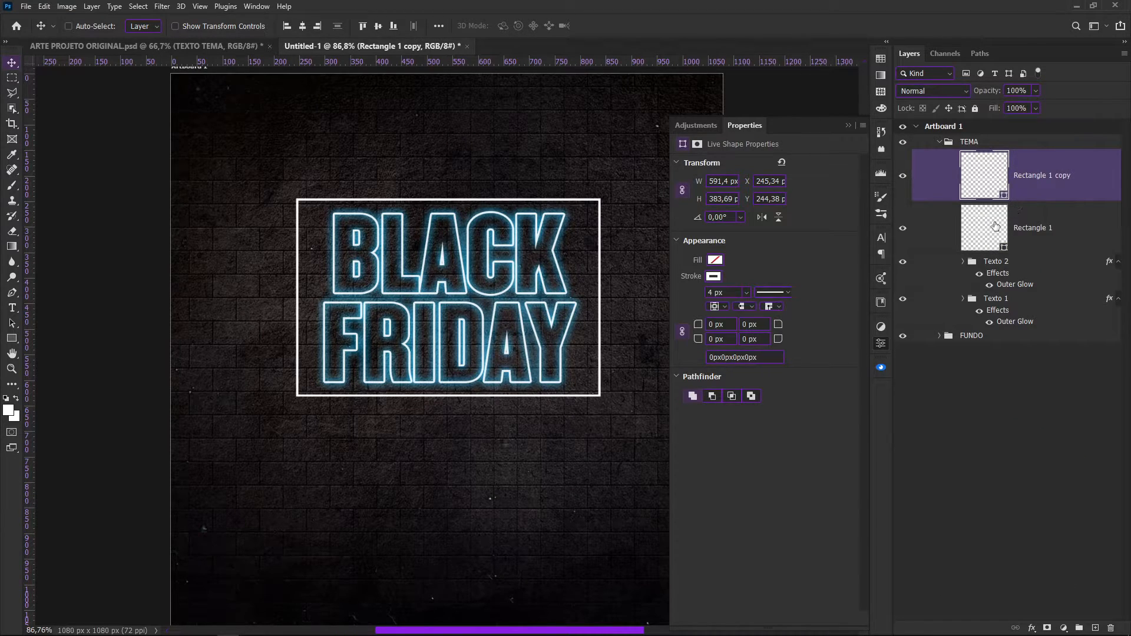
pyautogui.click(1008, 383)
pyautogui.click(1067, 196)
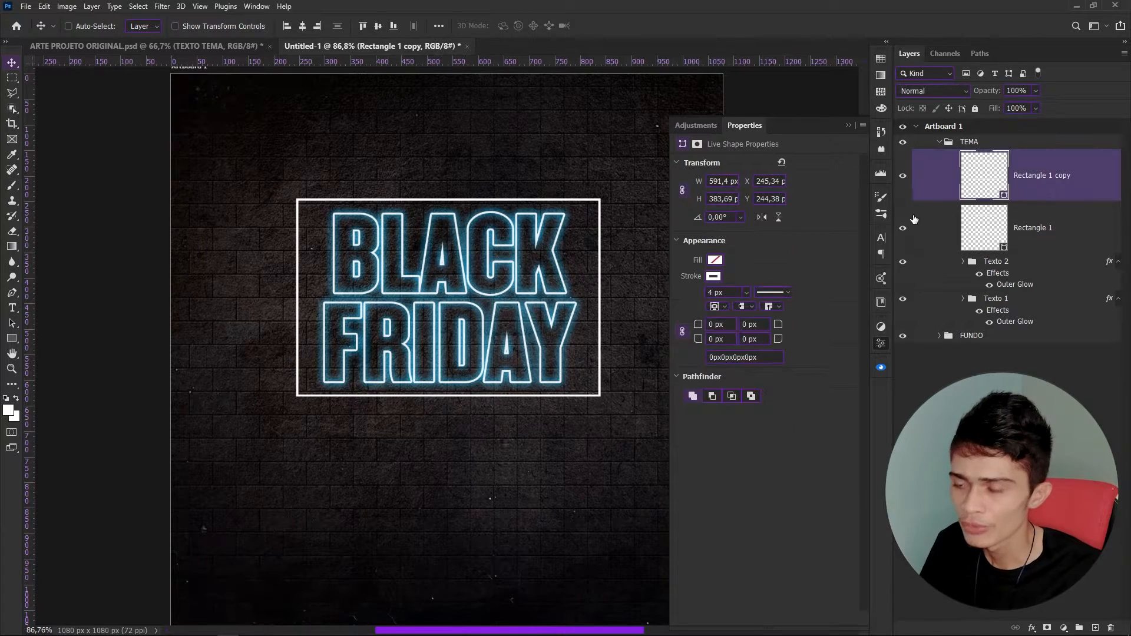
pyautogui.hotkey('ctrl', 't')
pyautogui.moveTo(599, 199); pyautogui.dragTo(610, 192)
pyautogui.hotkey('ctrl', 'z')
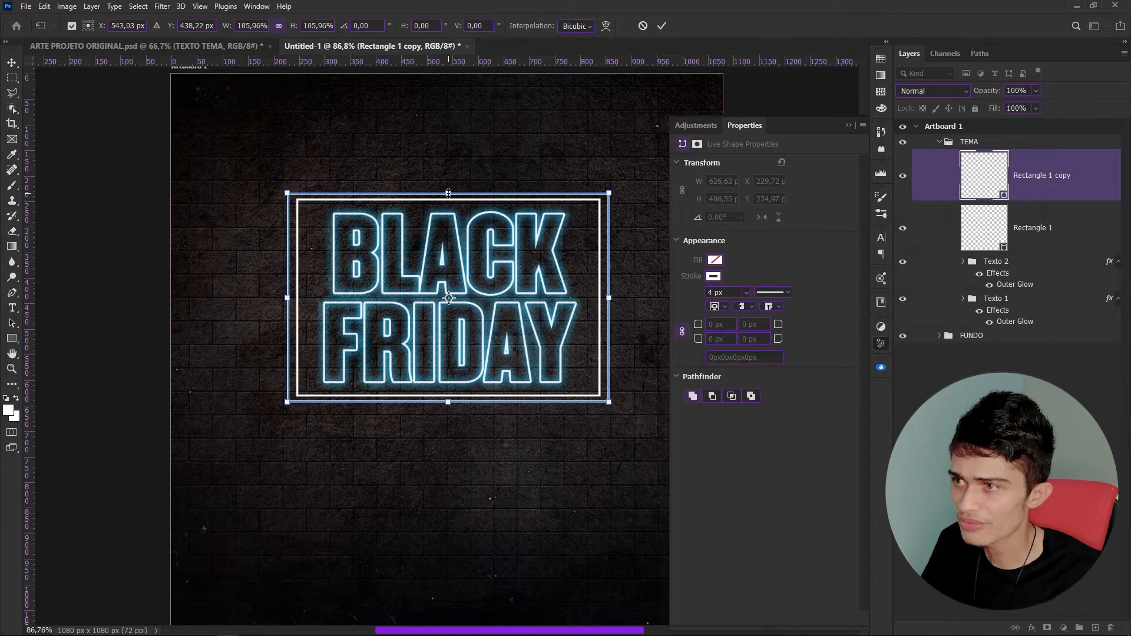
pyautogui.moveTo(448, 193); pyautogui.dragTo(449, 190)
pyautogui.moveTo(448, 399); pyautogui.dragTo(448, 402)
pyautogui.press('Return')
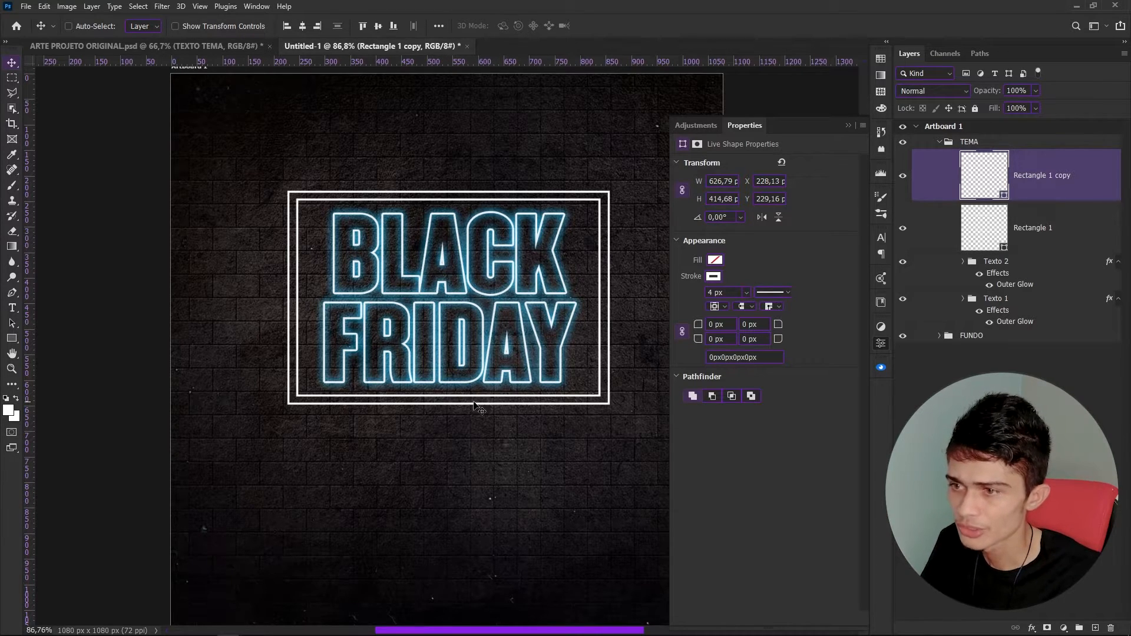
# Fine-tune the outer rectangle's height to about 419 px to even out its gap to the inner one, and hide the shape properties.
pyautogui.moveTo(447, 406); pyautogui.dragTo(448, 406)
pyautogui.hotkey('ctrl', 't')
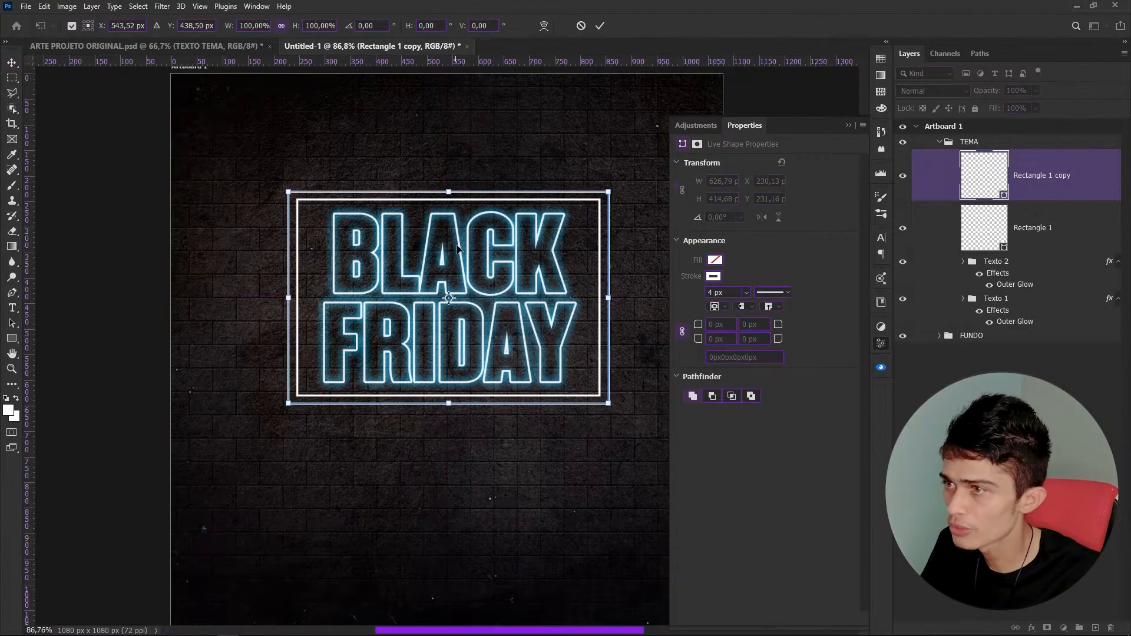
pyautogui.moveTo(448, 192); pyautogui.dragTo(445, 190)
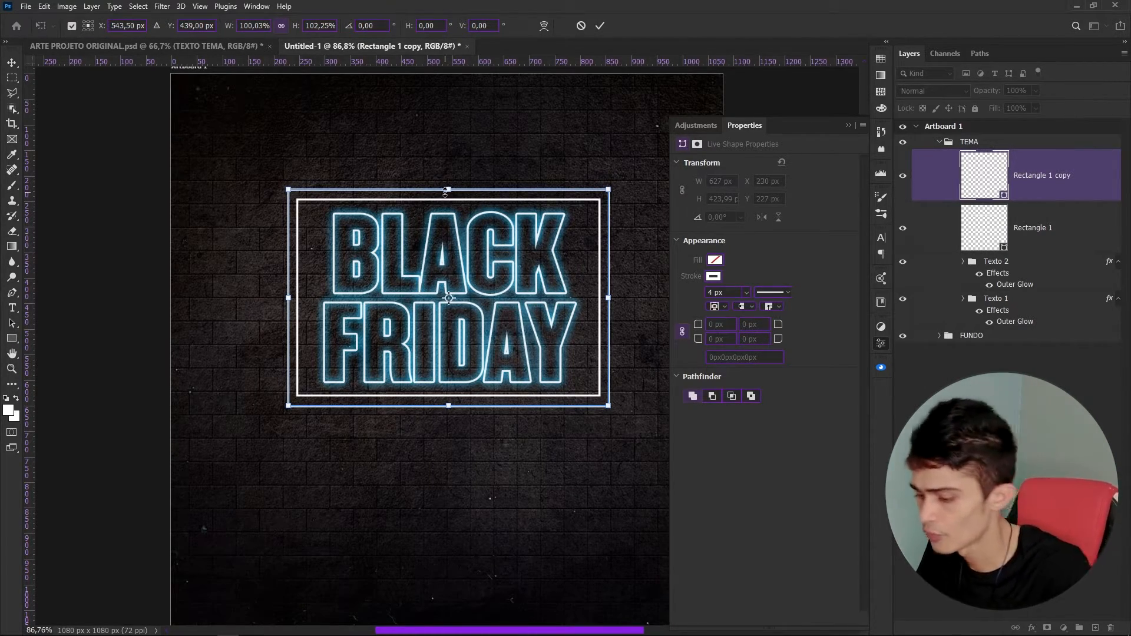
pyautogui.hotkey('ctrl', '+')
pyautogui.hotkey('ctrl', '+')
pyautogui.moveTo(406, 133); pyautogui.dragTo(386, 305)
pyautogui.moveTo(438, 134); pyautogui.dragTo(433, 137)
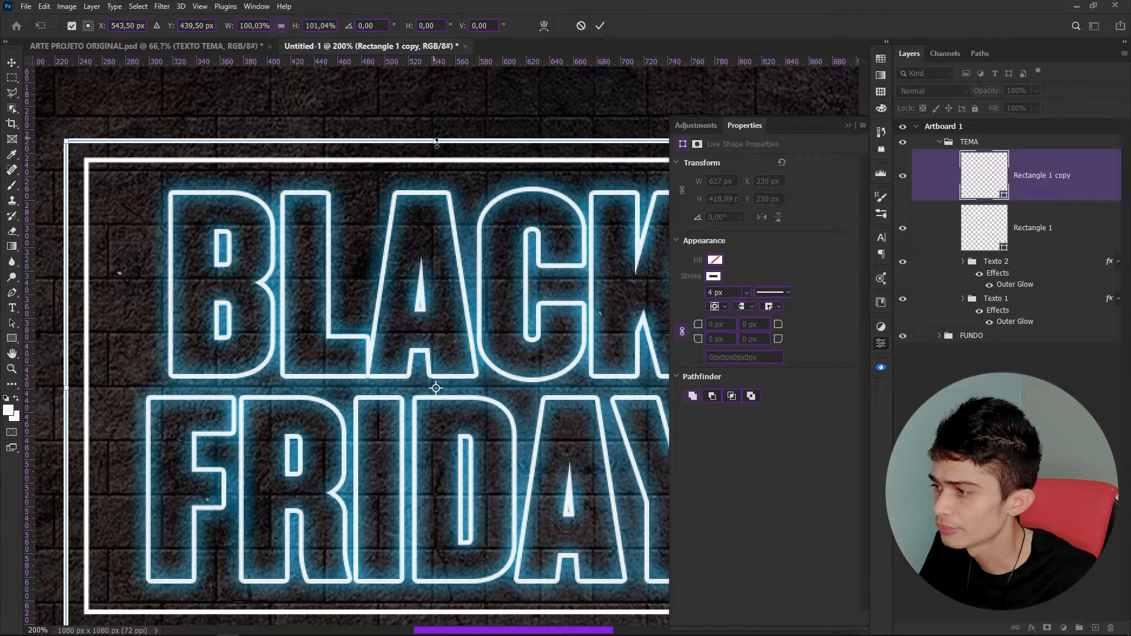
pyautogui.scroll(-2, 454, 287)
pyautogui.press('Return')
pyautogui.hotkey('ctrl', '-')
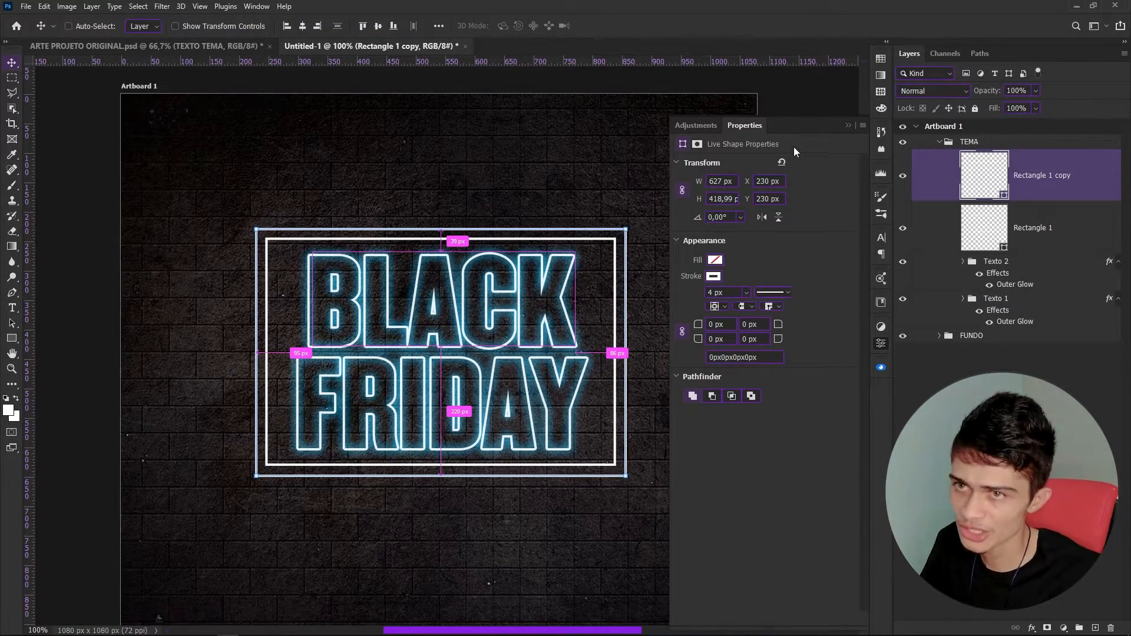
pyautogui.click(848, 125)
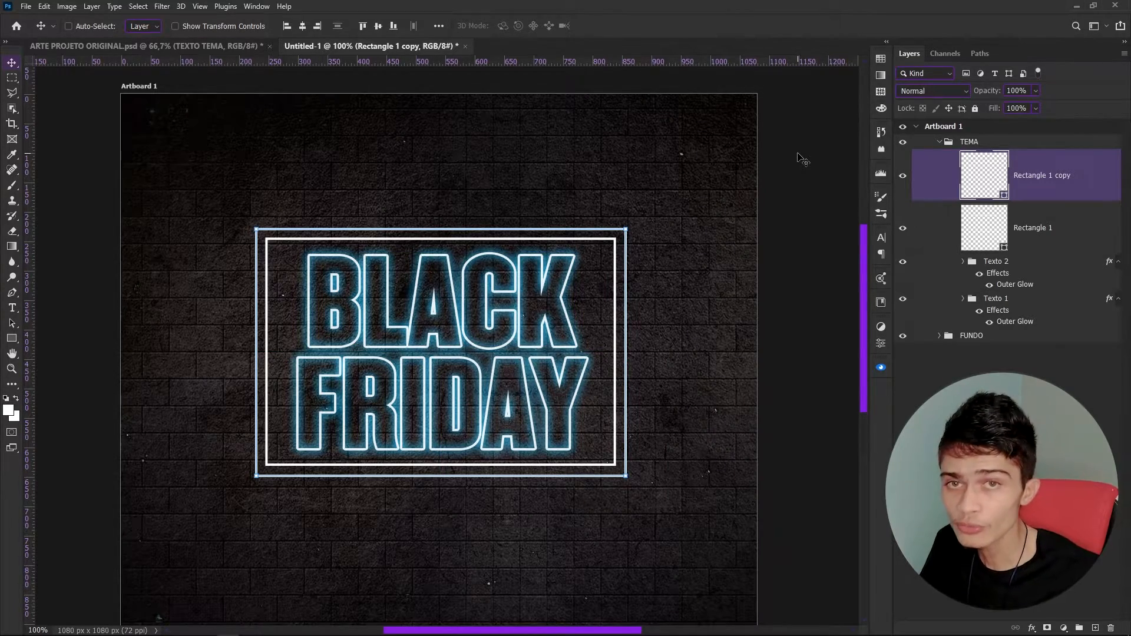
# Round all four corners of the outer rectangle and select the inner Rectangle 1 layer.
pyautogui.hotkey('ctrl', '+')
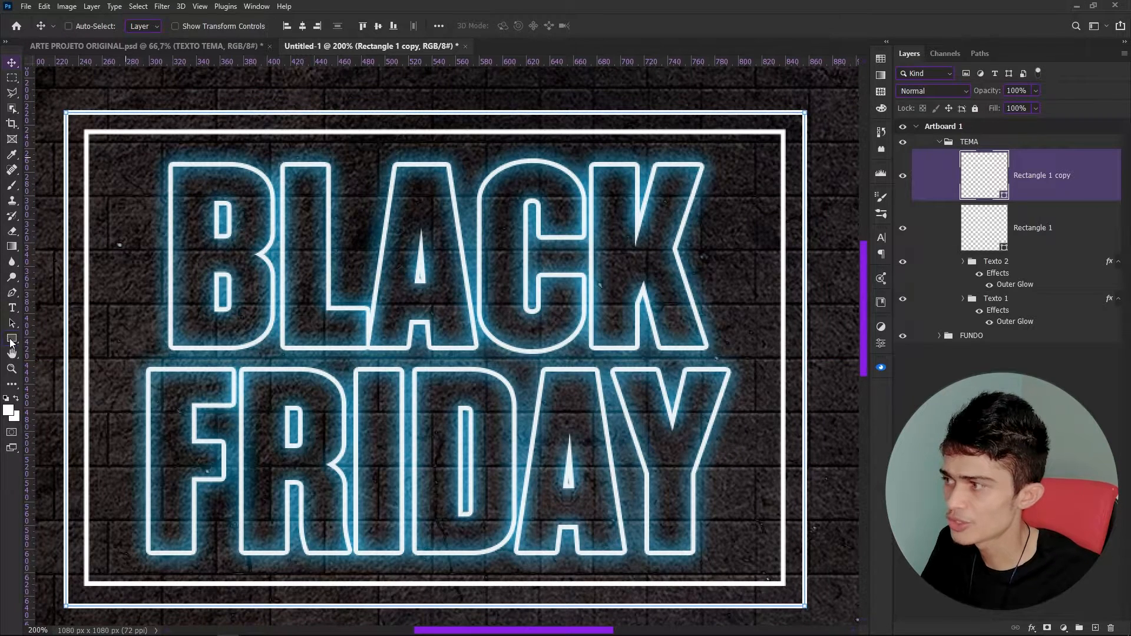
pyautogui.click(11, 340)
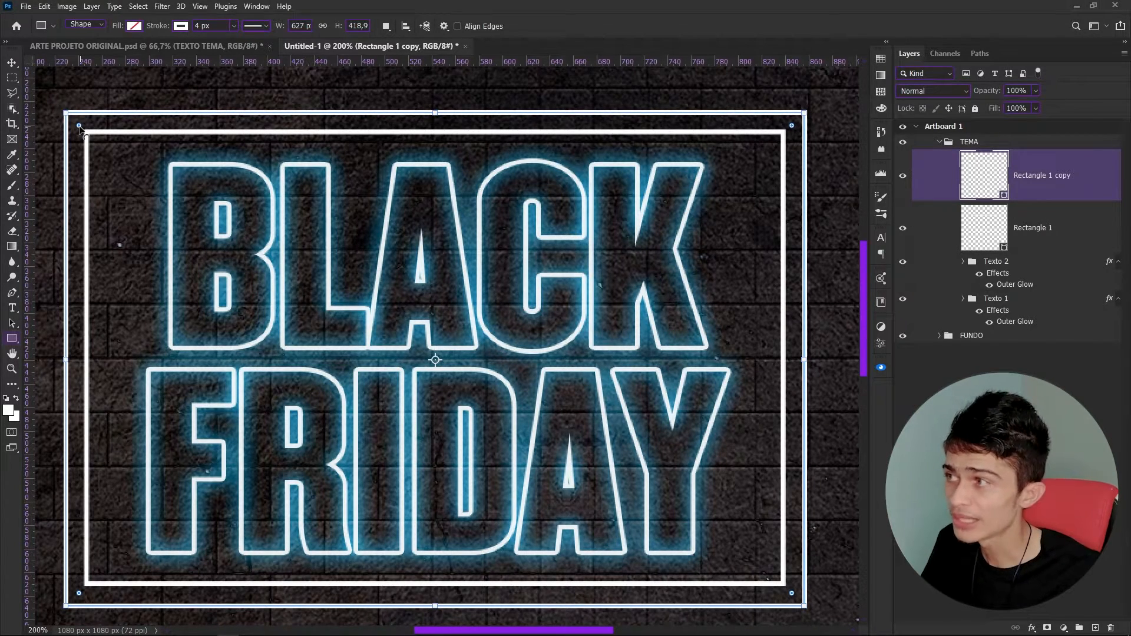
pyautogui.moveTo(79, 127); pyautogui.dragTo(83, 131)
pyautogui.click(15, 64)
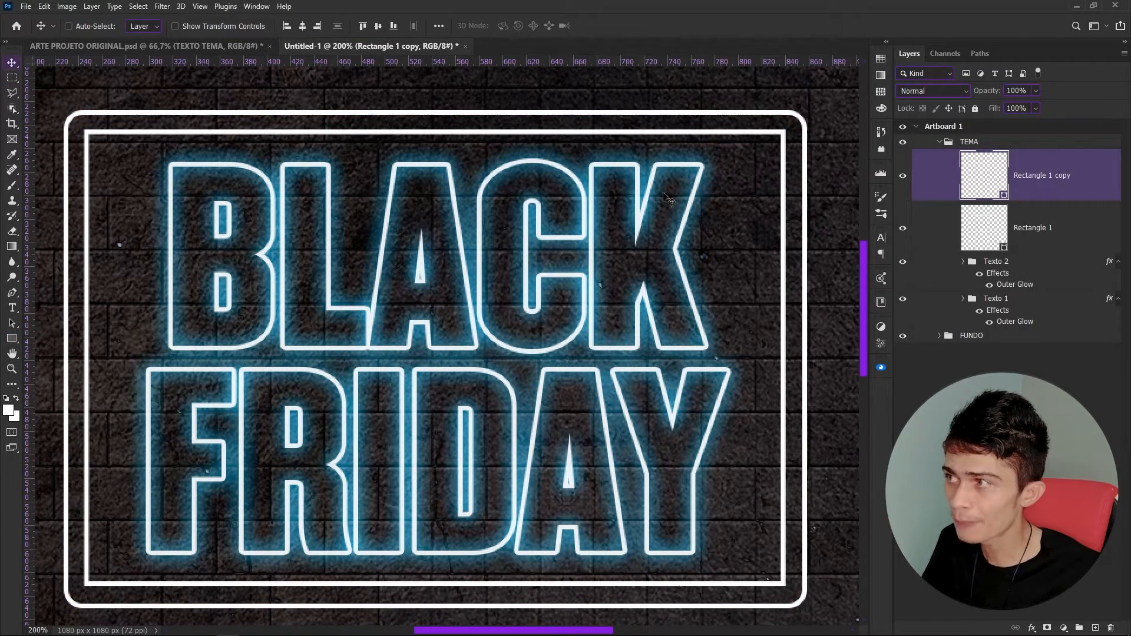
pyautogui.click(1036, 227)
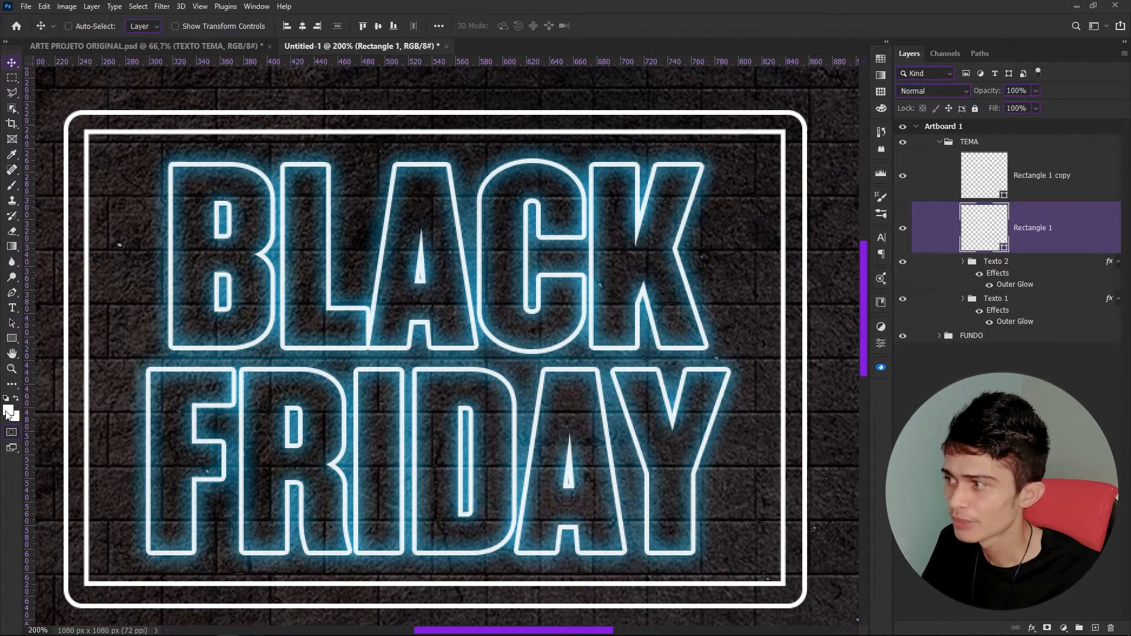
# Try rounding the inner rectangle's corners by hand, and undo the rounding of both the inner and outer rectangles.
pyautogui.click(12, 338)
pyautogui.moveTo(100, 146); pyautogui.dragTo(105, 151)
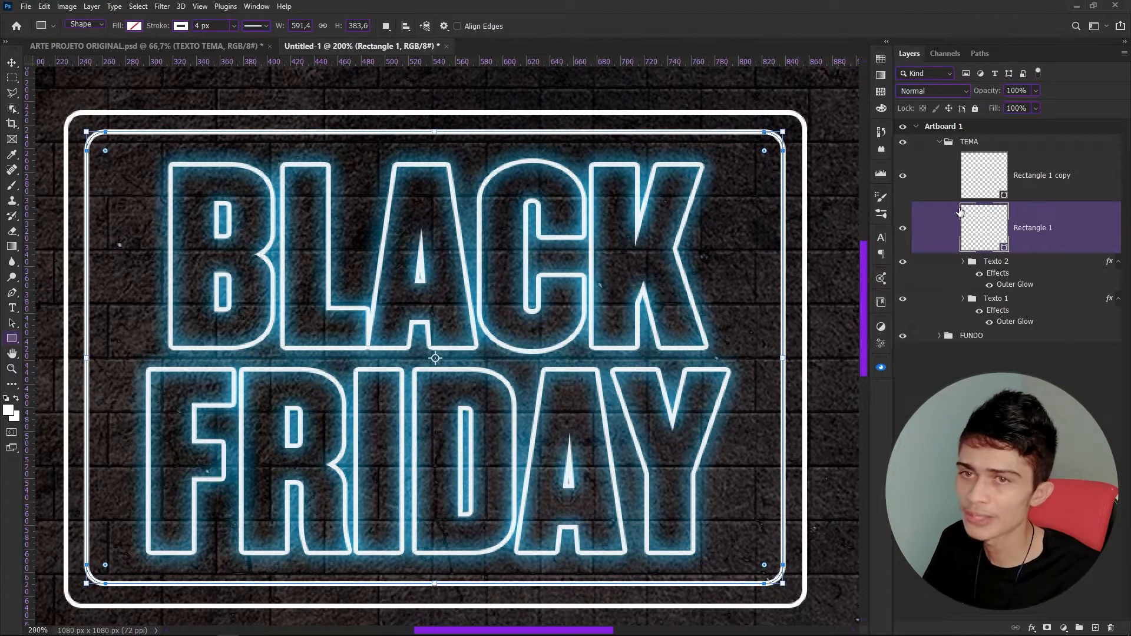
pyautogui.click(1074, 186)
pyautogui.hotkey('ctrl', 'z')
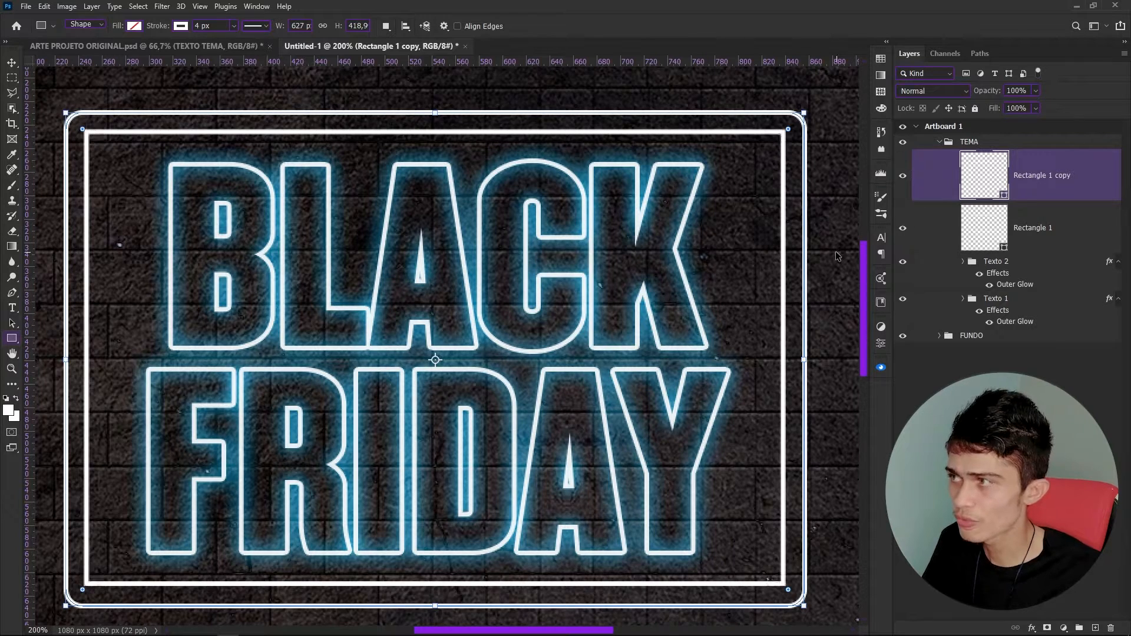
pyautogui.hotkey('ctrl', 'z')
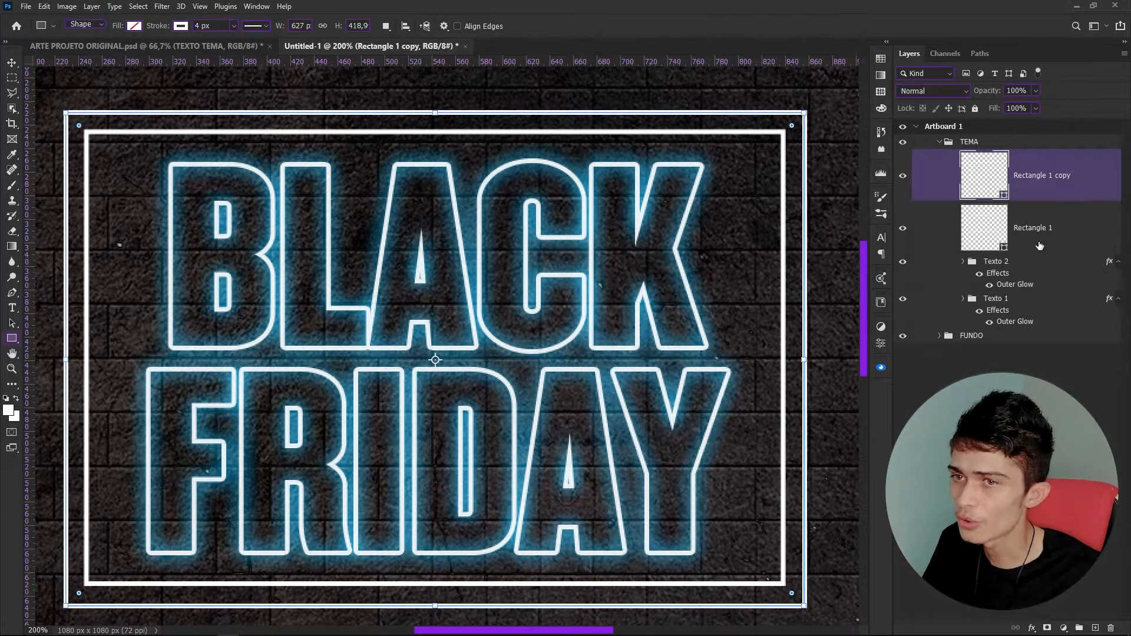
# Show the outer rectangle's live shape properties and set all four corner radii to 10 px.
pyautogui.click(882, 328)
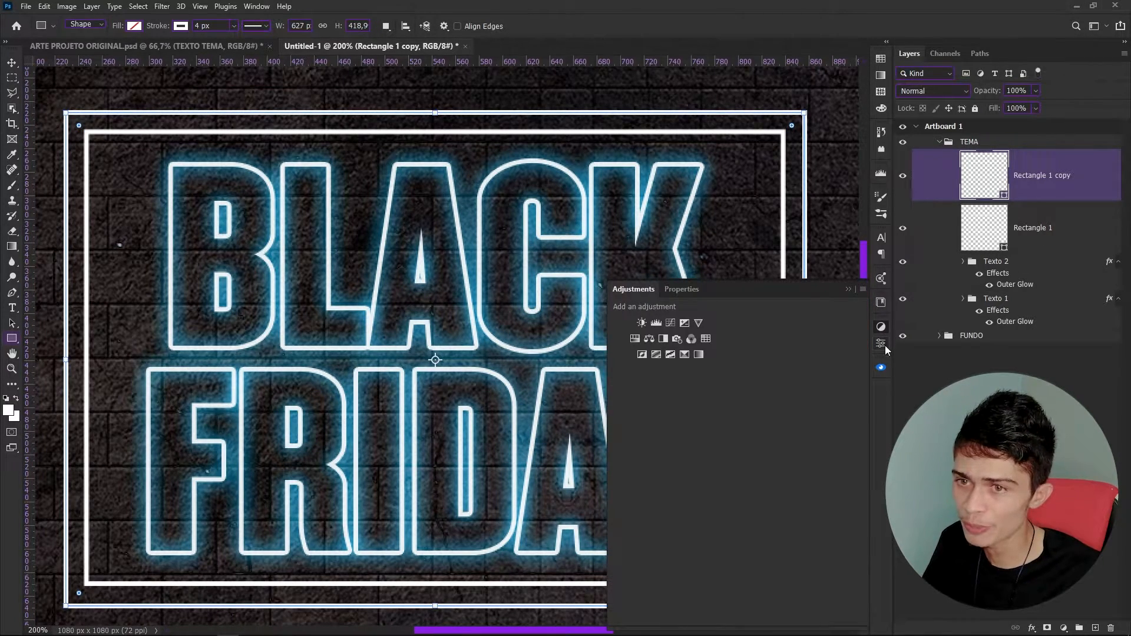
pyautogui.click(883, 343)
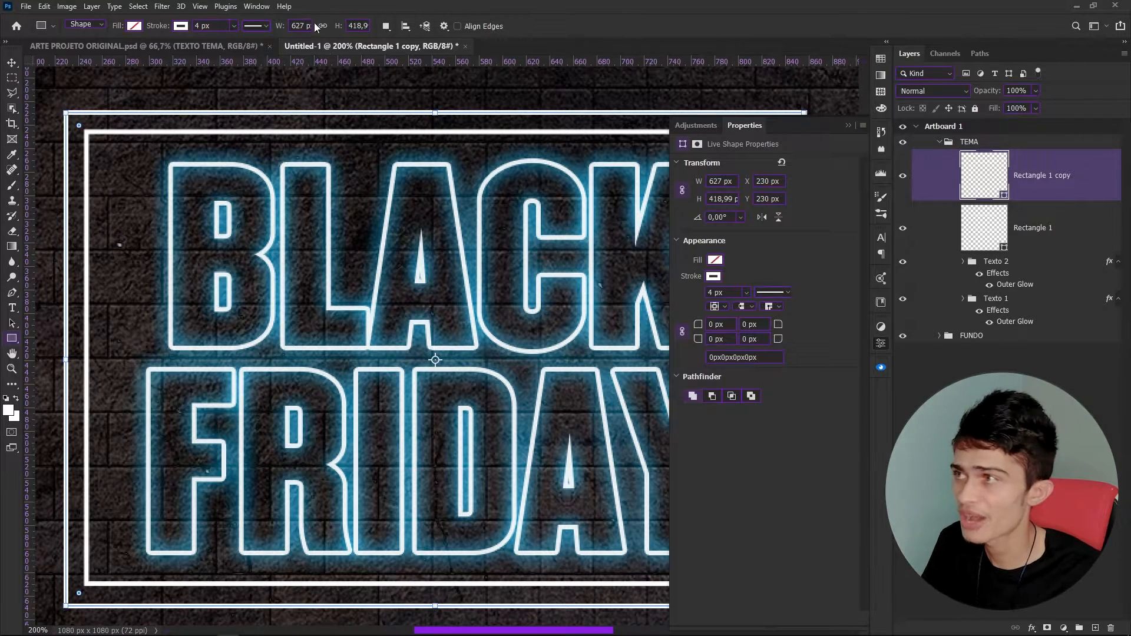
pyautogui.click(256, 6)
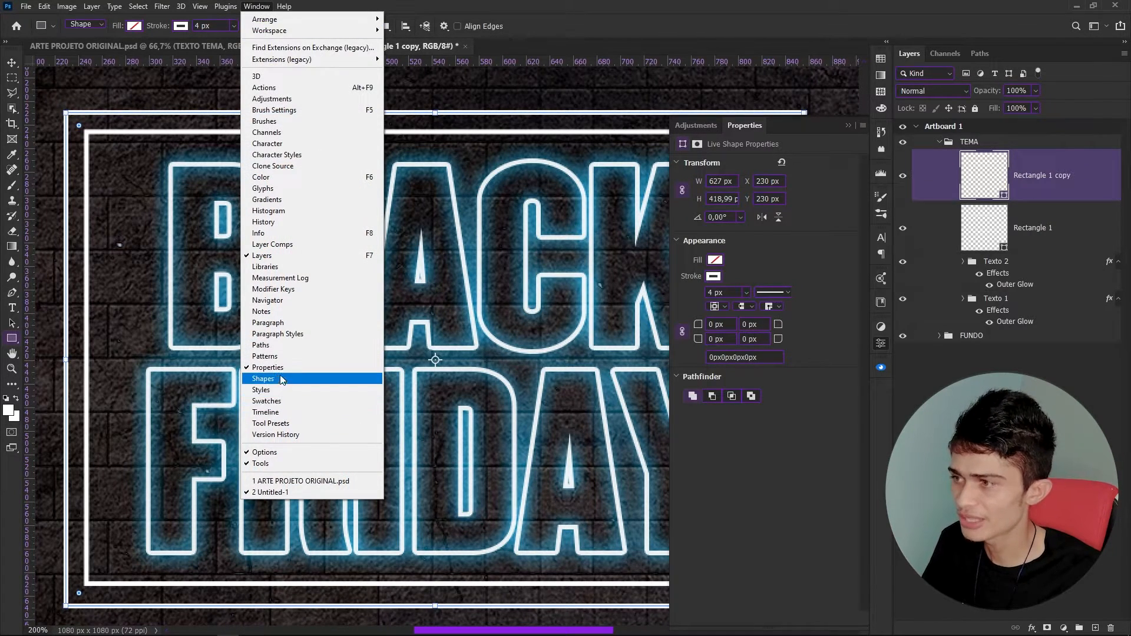
pyautogui.click(650, 6)
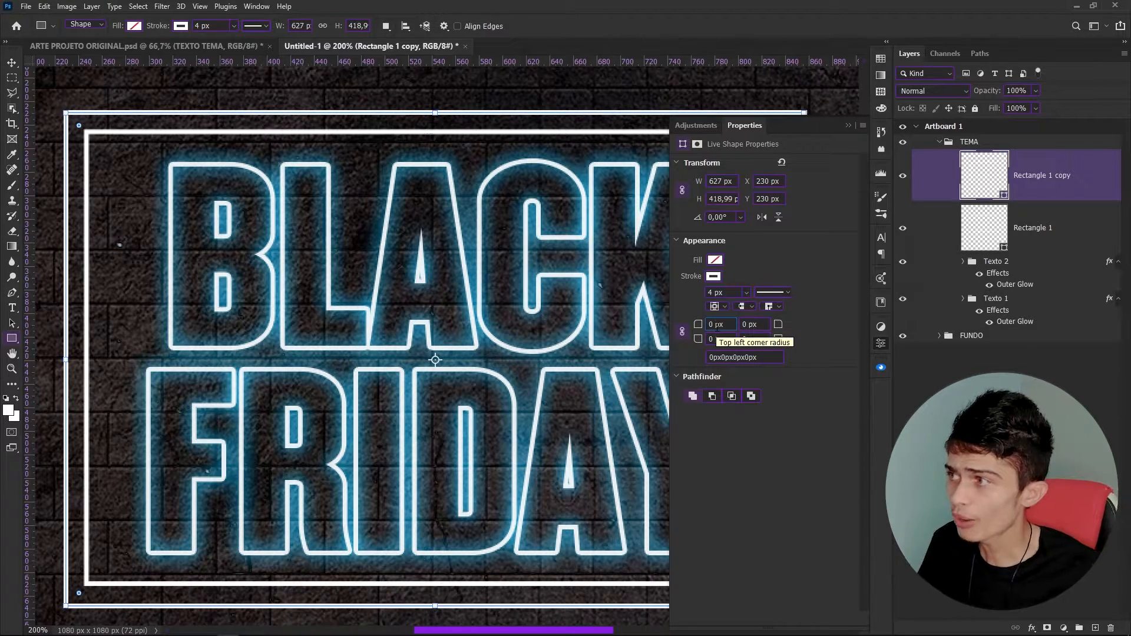
pyautogui.click(713, 324)
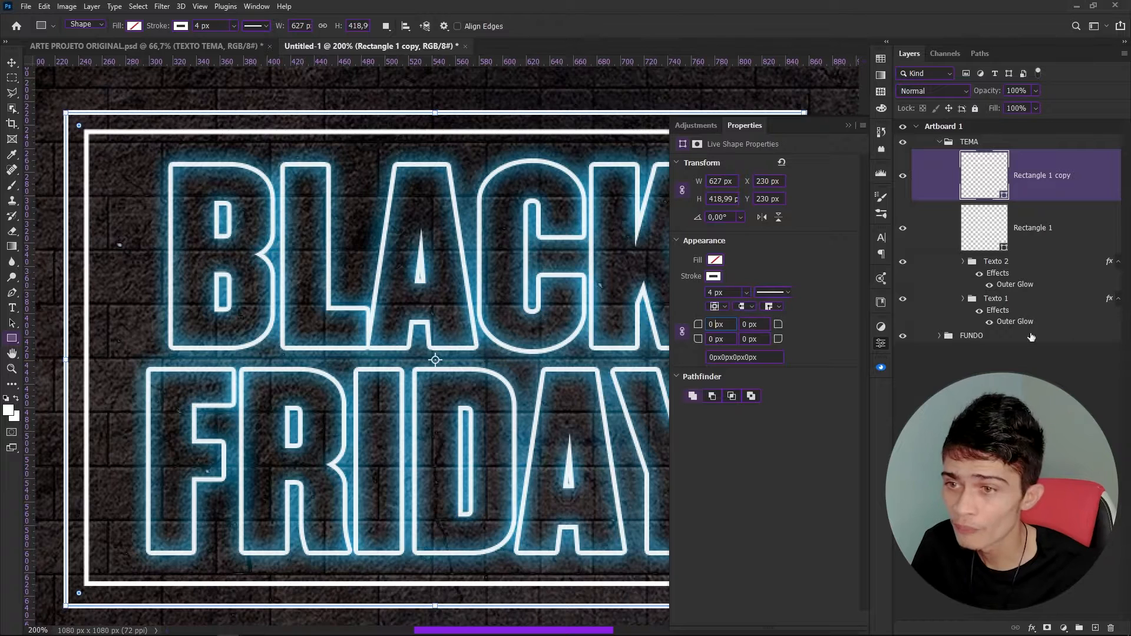
pyautogui.click(723, 326)
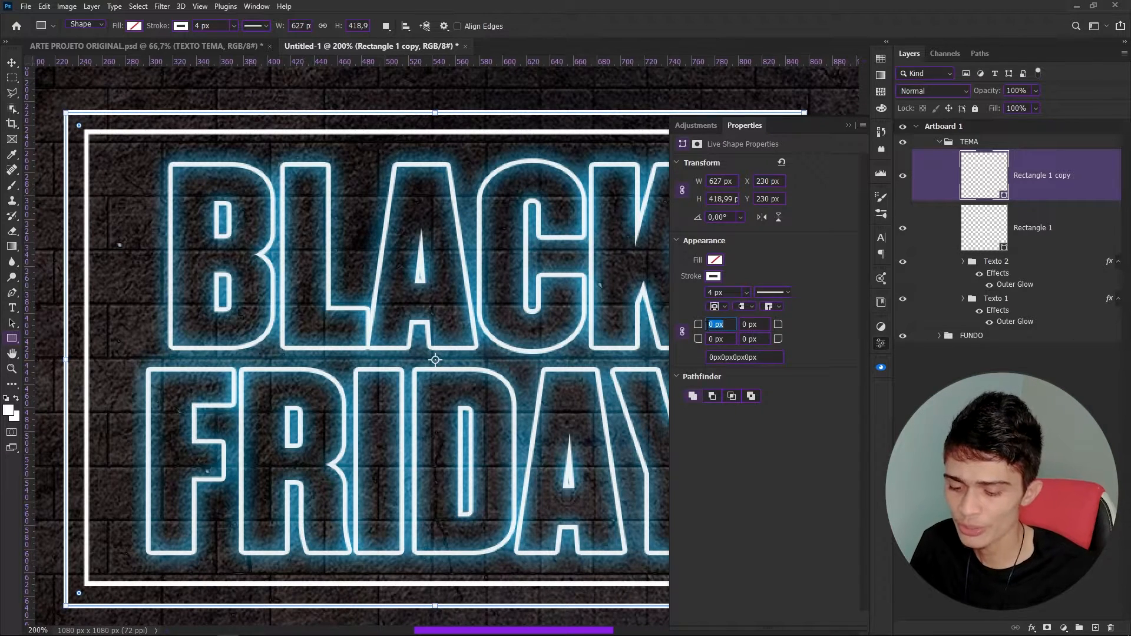
pyautogui.write('10')
pyautogui.press('Return')
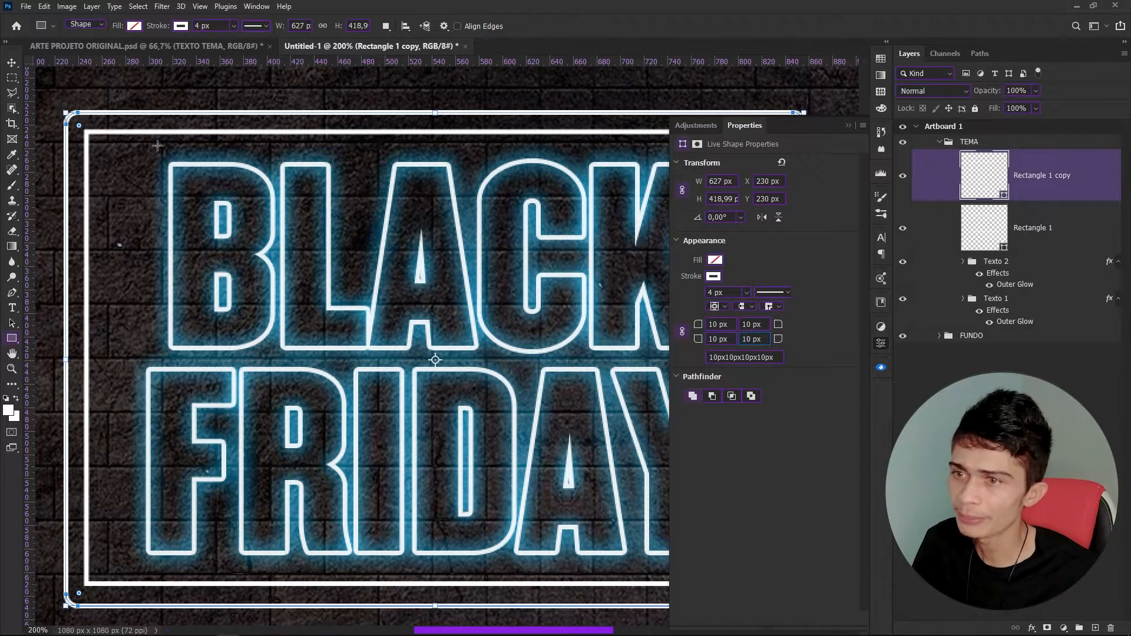
# Give the inner Rectangle 1 a 10 px radius on all four corners and deselect its path to view it.
pyautogui.click(1086, 238)
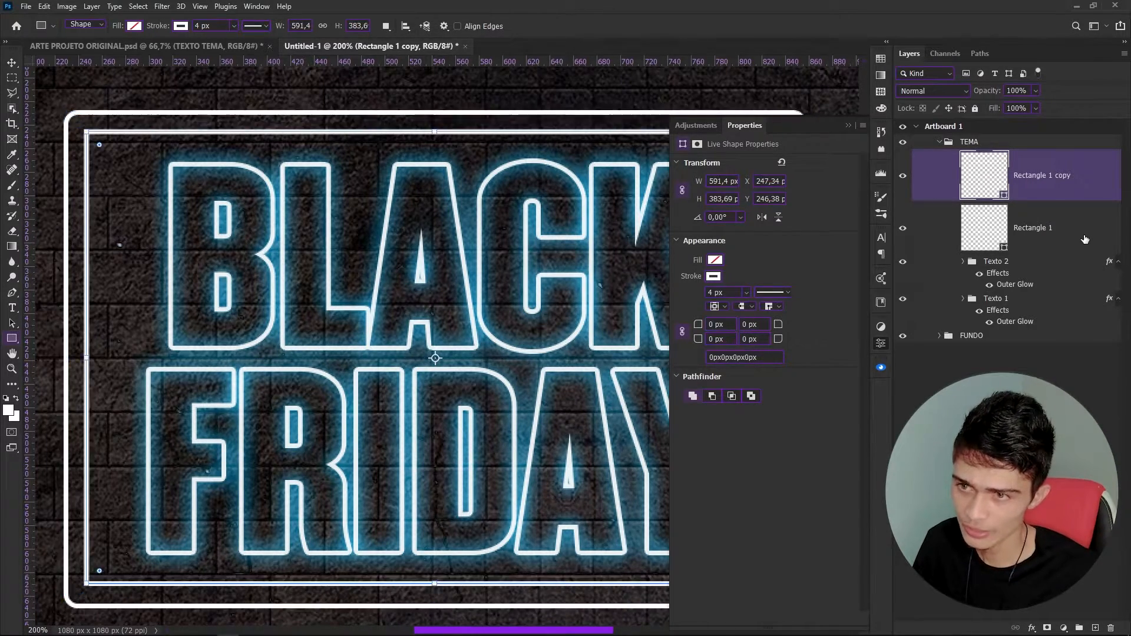
pyautogui.write('100')
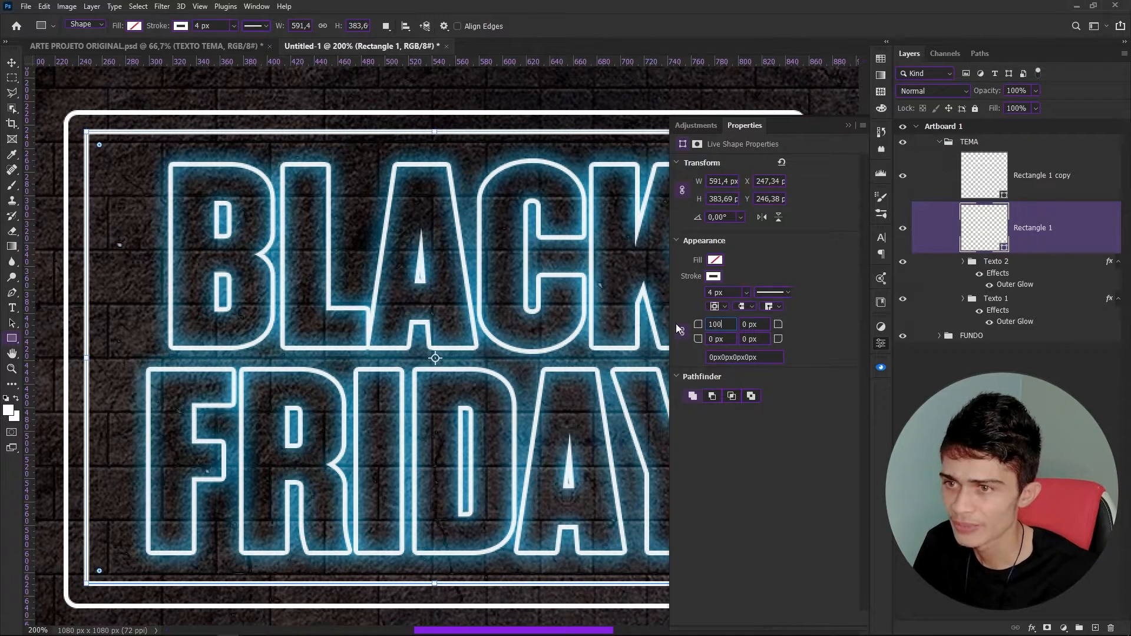
pyautogui.press('Return')
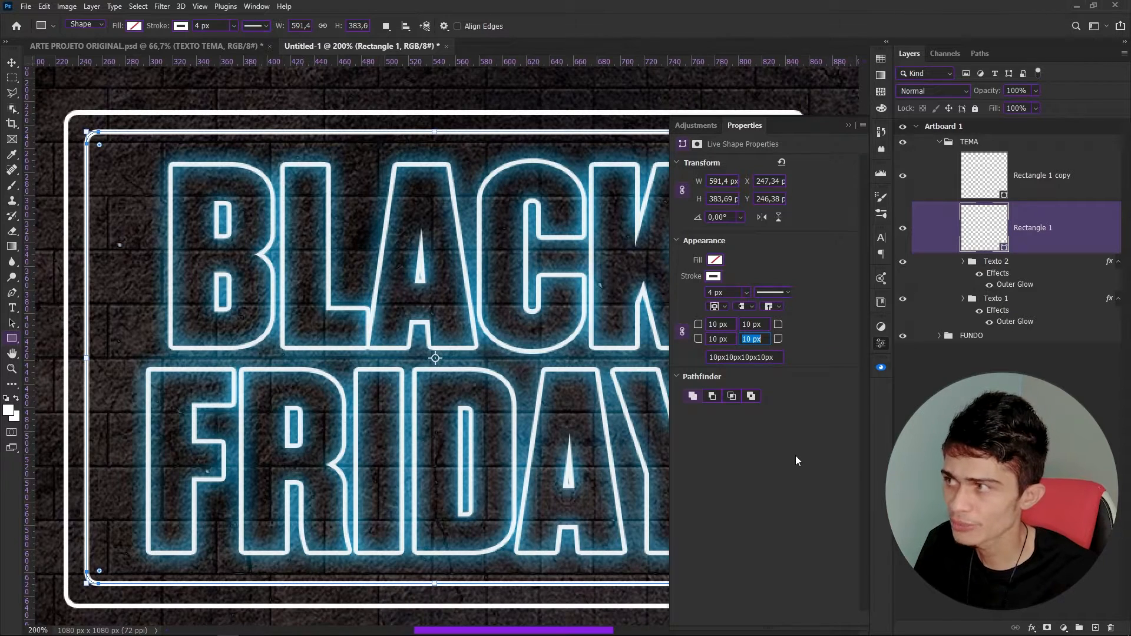
pyautogui.click(12, 63)
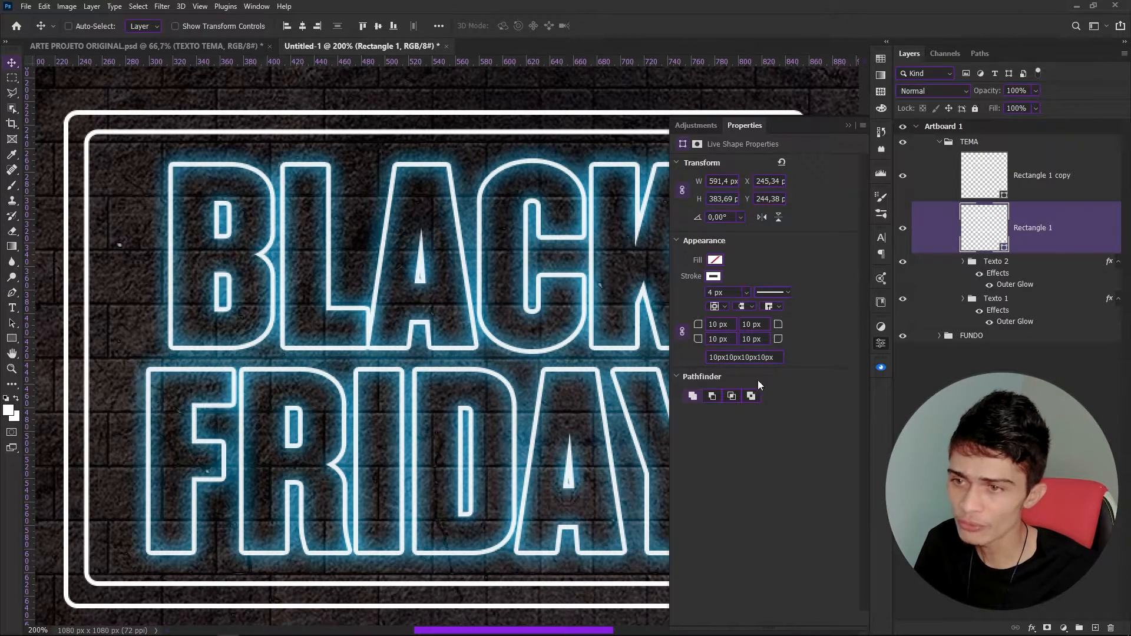
# Try corner radii of 8 px, 5 px and 6 px on the inner rectangle.
pyautogui.moveTo(728, 325); pyautogui.dragTo(699, 324)
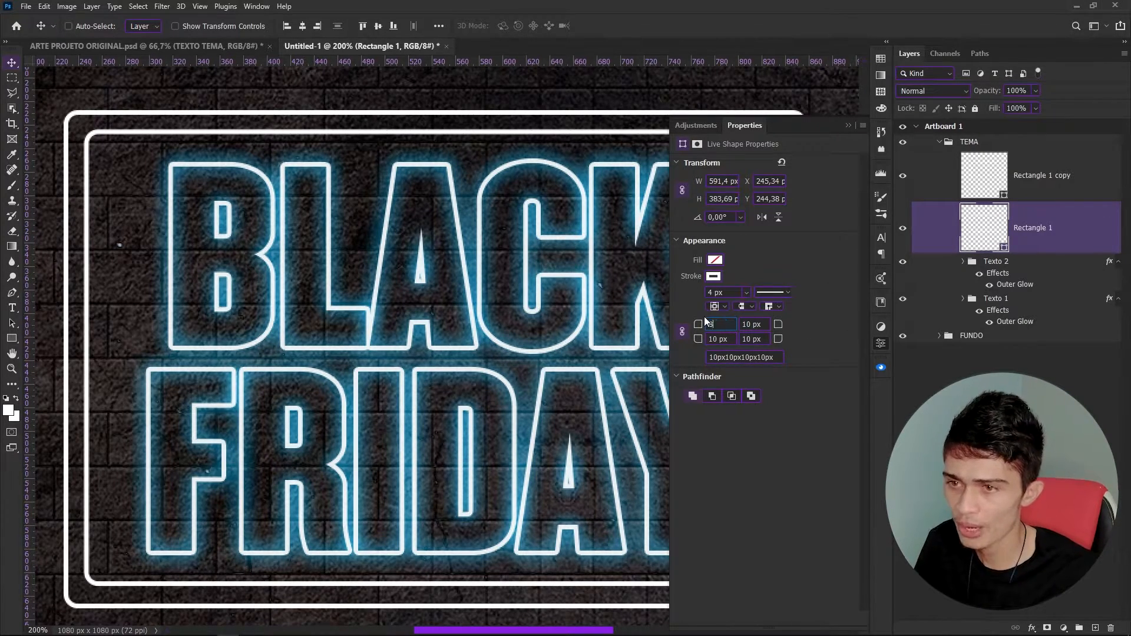
pyautogui.press('Tab')
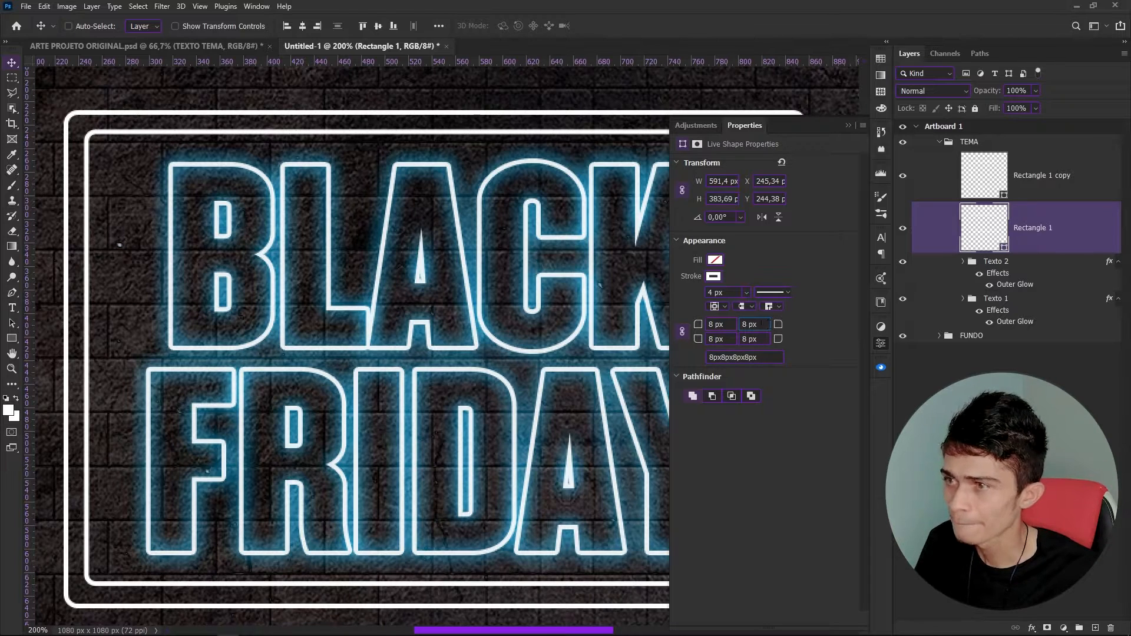
pyautogui.moveTo(728, 324); pyautogui.dragTo(715, 324)
pyautogui.write('5')
pyautogui.click(722, 340)
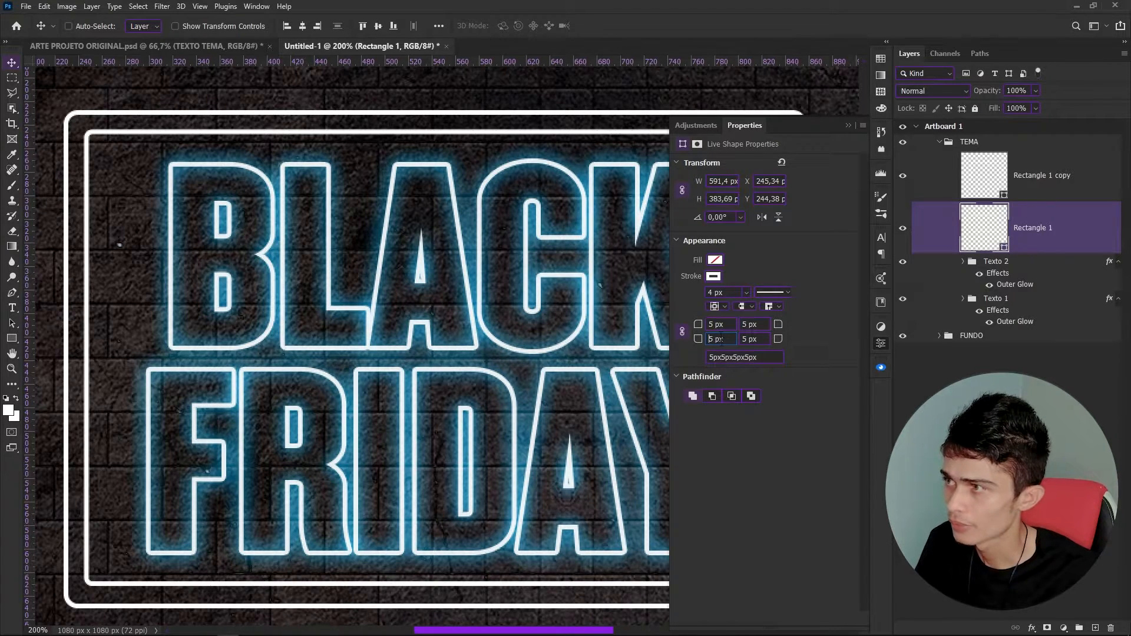
pyautogui.click(728, 328)
pyautogui.write('6')
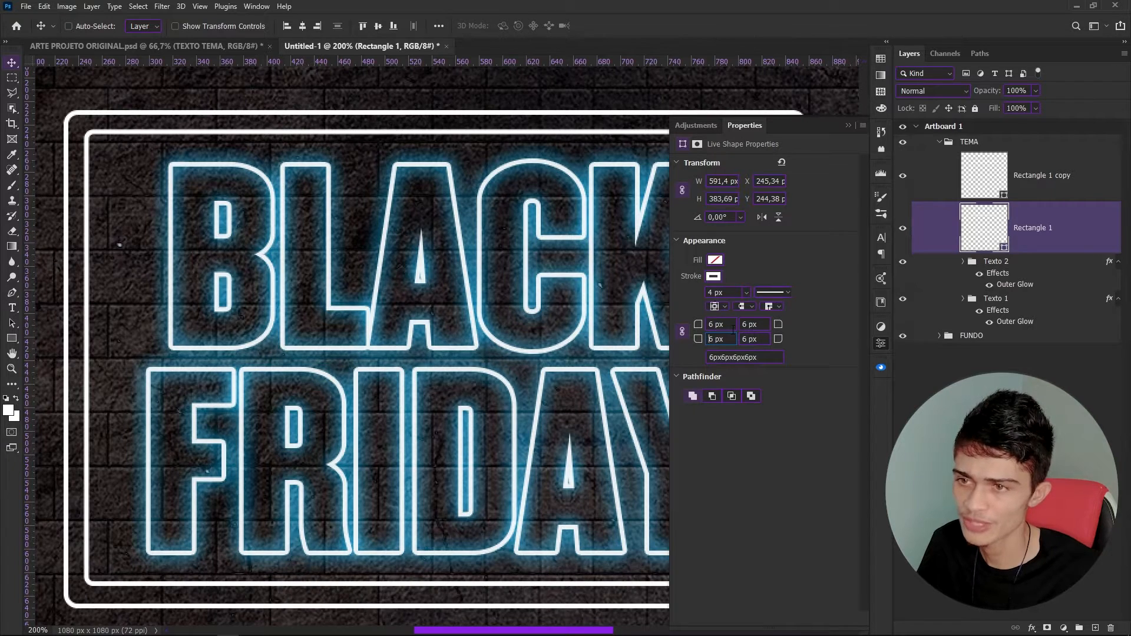
# Reset all corner radii of the inner rectangle and the outer rectangle to 0 px.
pyautogui.click(753, 325)
pyautogui.write('0')
pyautogui.press('Return')
pyautogui.click(756, 340)
pyautogui.press('Tab')
pyautogui.click(753, 325)
pyautogui.moveTo(719, 326); pyautogui.dragTo(709, 325)
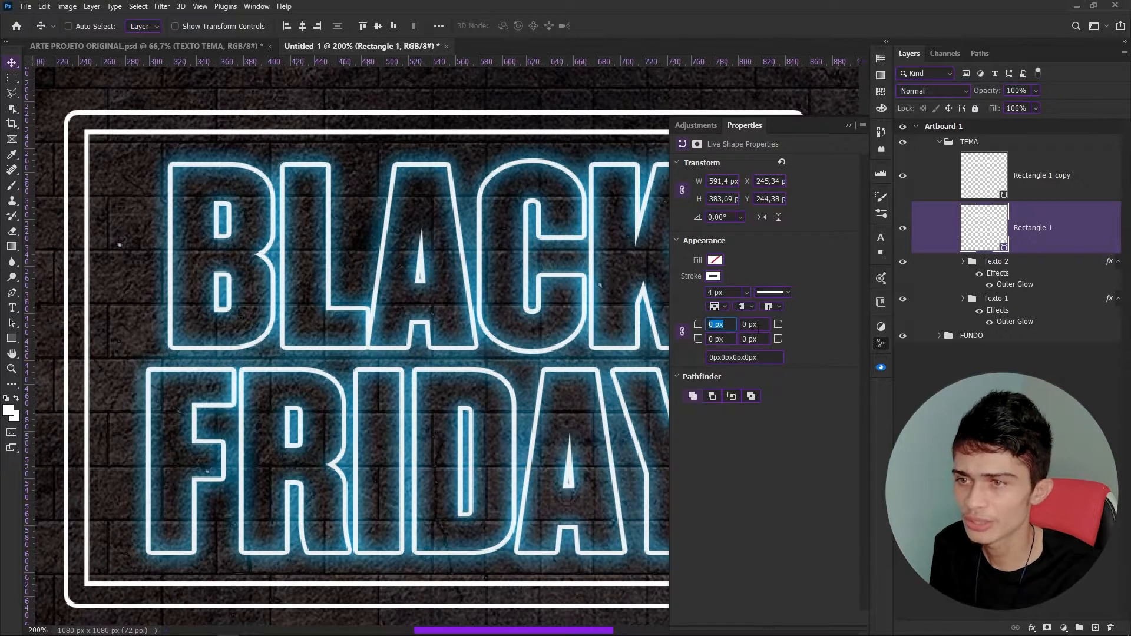
pyautogui.click(1028, 187)
pyautogui.write('0')
pyautogui.press('Return')
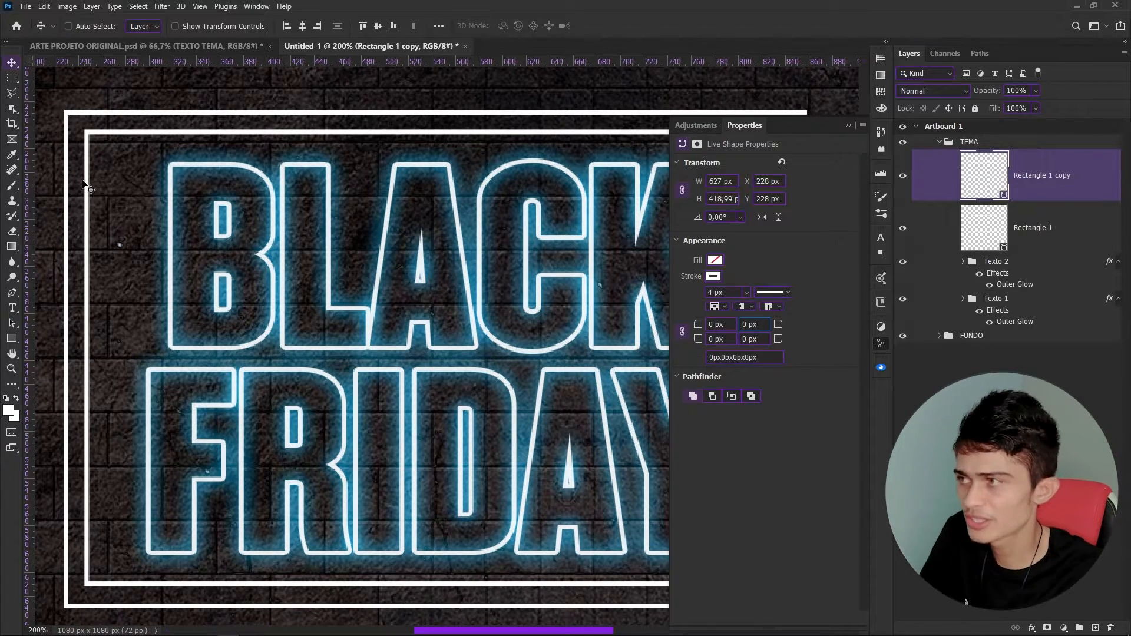
# Round the outer rectangle's corners to about 15 px and the inner rectangle's corners to about 14 px directly on the canvas.
pyautogui.click(12, 338)
pyautogui.moveTo(80, 124); pyautogui.dragTo(85, 131)
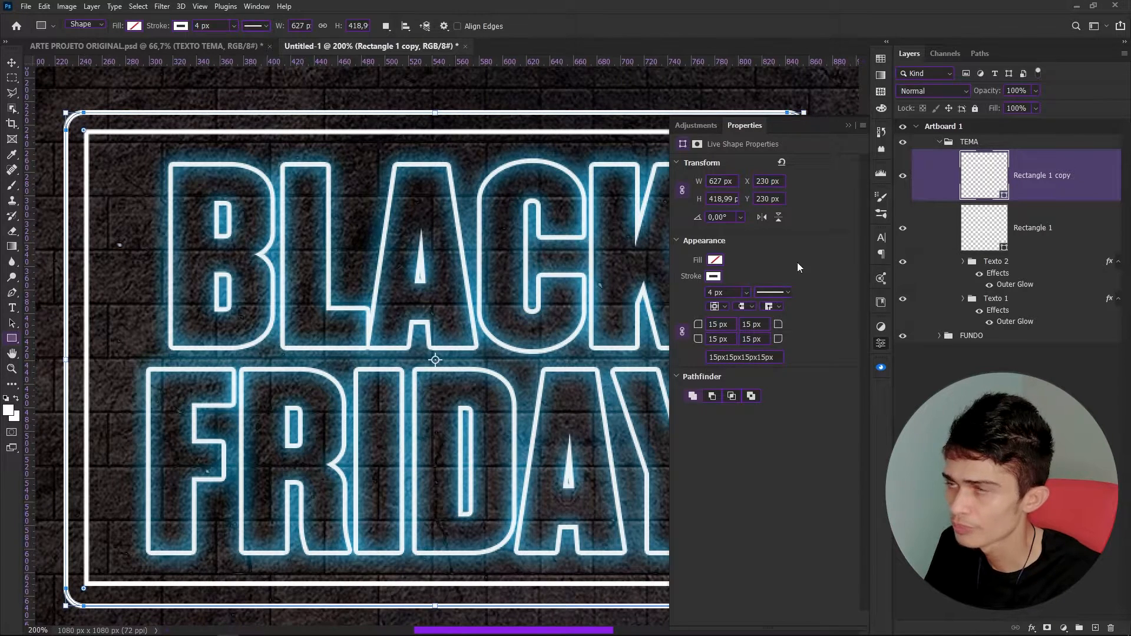
pyautogui.click(971, 212)
pyautogui.moveTo(99, 146); pyautogui.dragTo(100, 152)
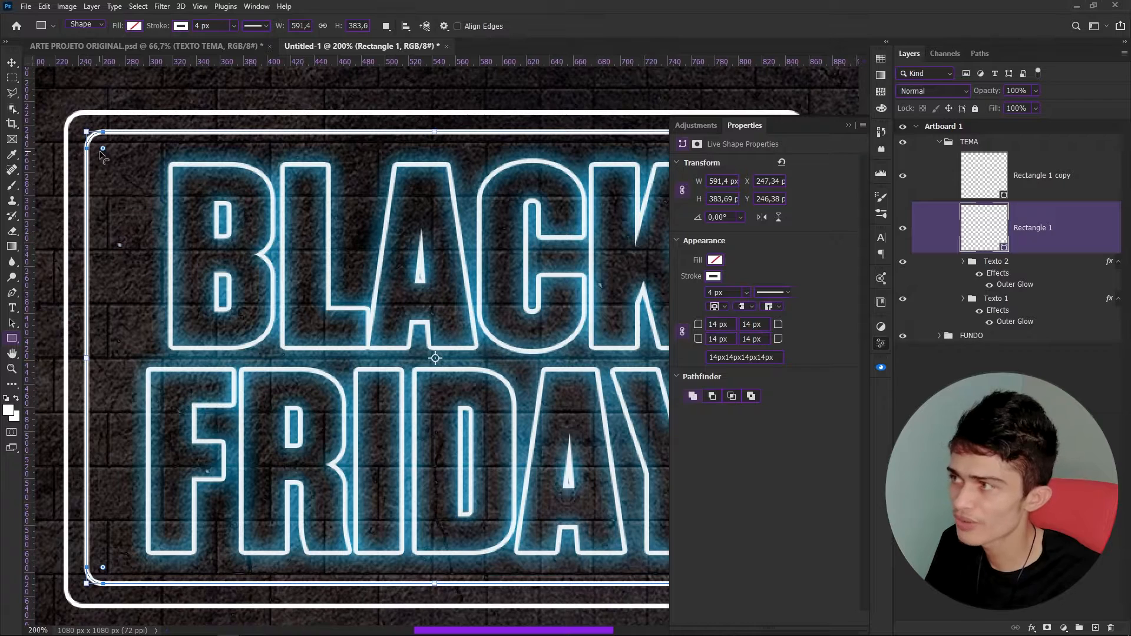
# Increase the outer rectangle's corner radius to about 26 px on all four corners and check the whole artboard.
pyautogui.click(1043, 184)
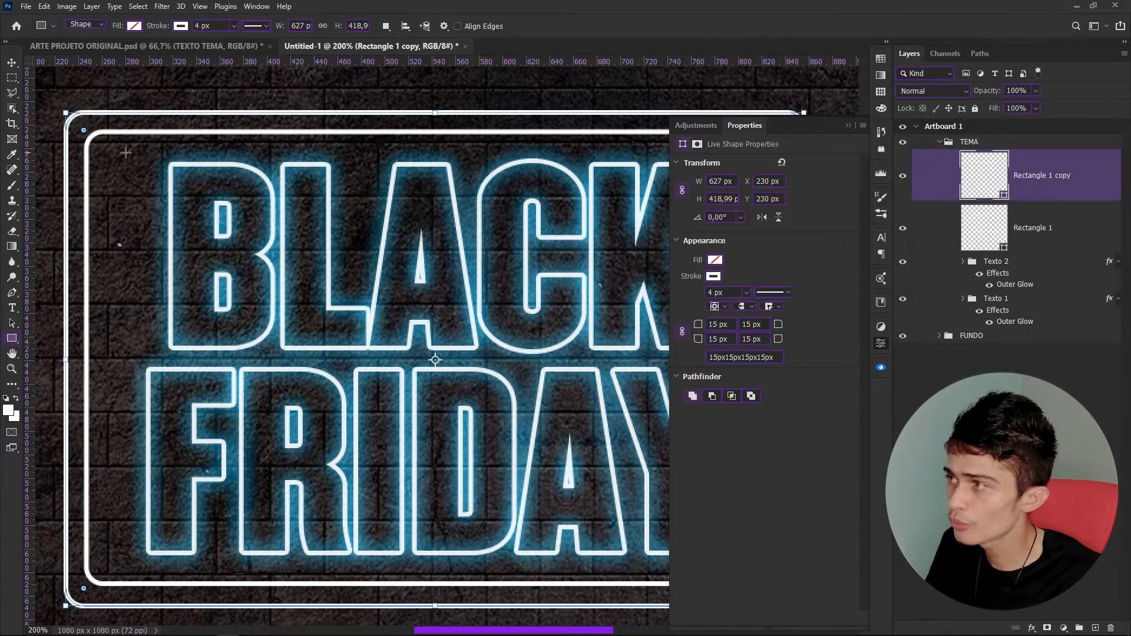
pyautogui.moveTo(84, 131); pyautogui.dragTo(98, 148)
pyautogui.click(11, 62)
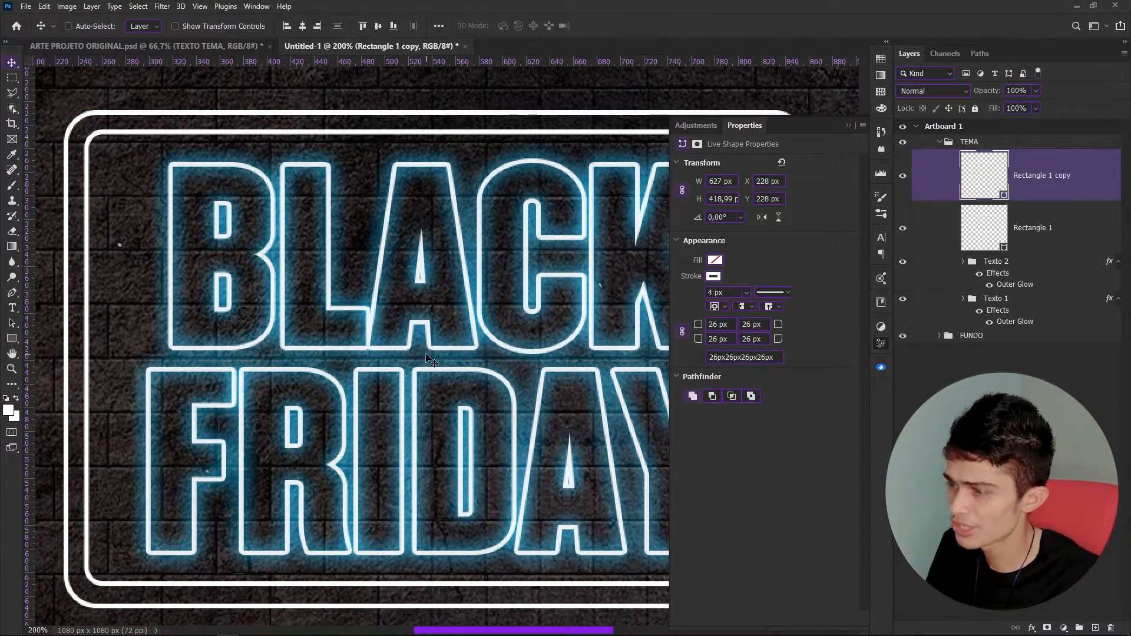
pyautogui.hotkey('ctrl', '0')
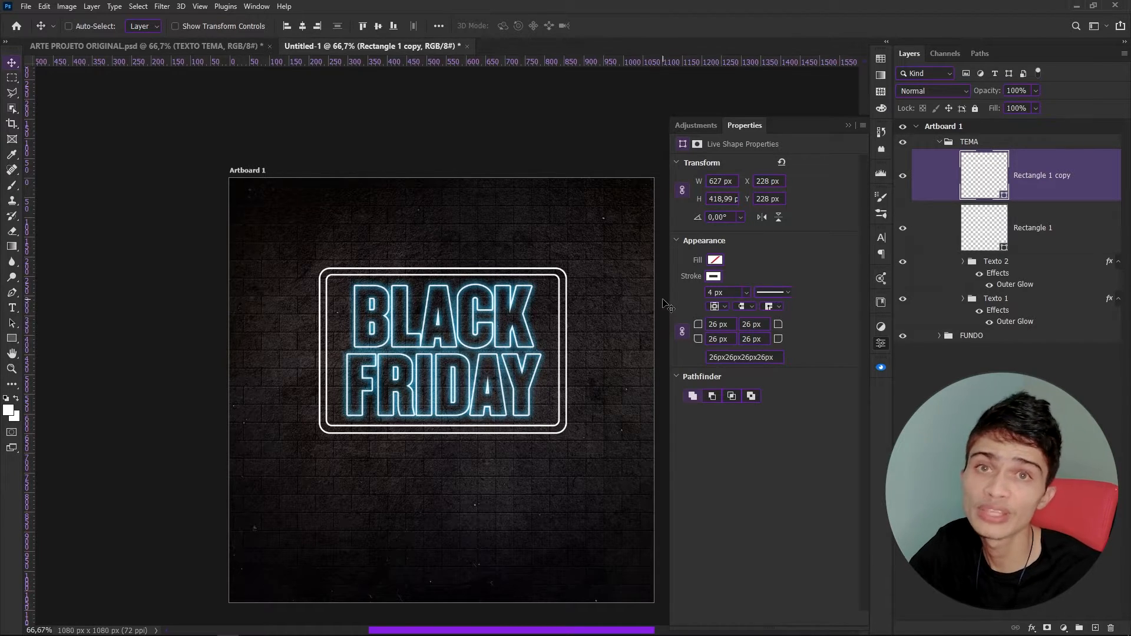
# Group the two border rectangles and name the group "shape".
pyautogui.keyDown('ctrl'); pyautogui.click(1063, 237); pyautogui.keyUp('ctrl')
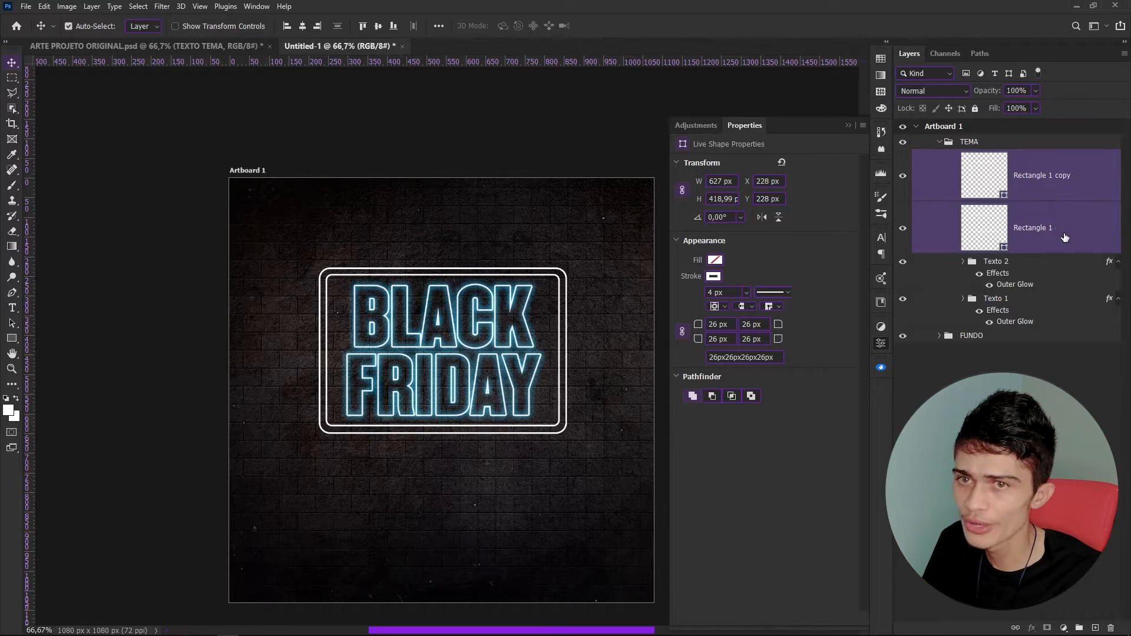
pyautogui.hotkey('ctrl', 'g')
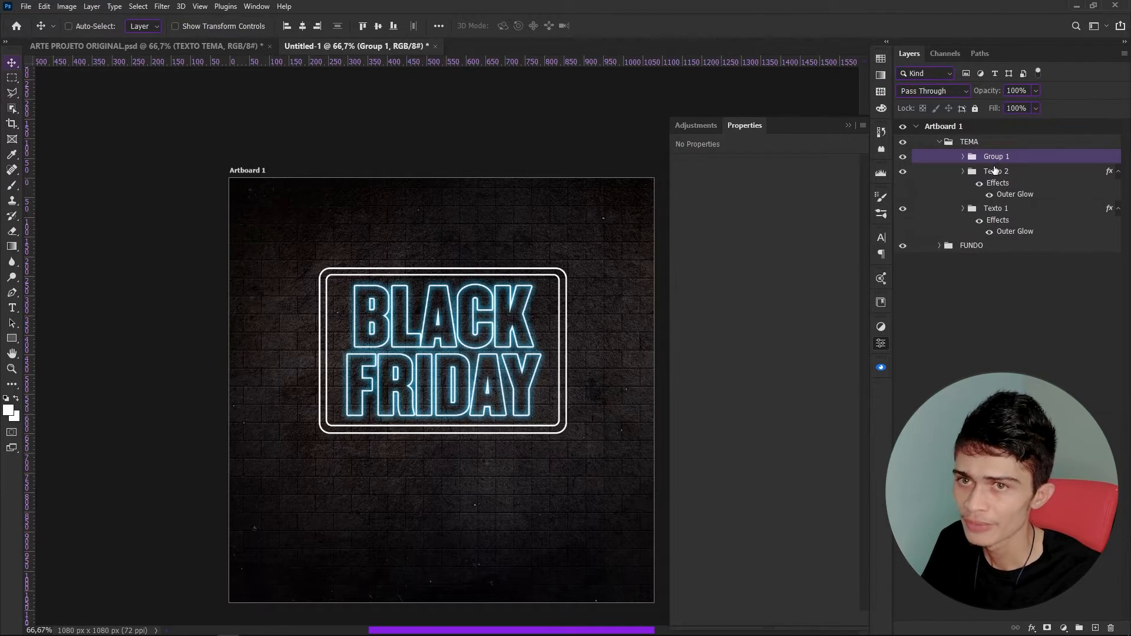
pyautogui.doubleClick(996, 157)
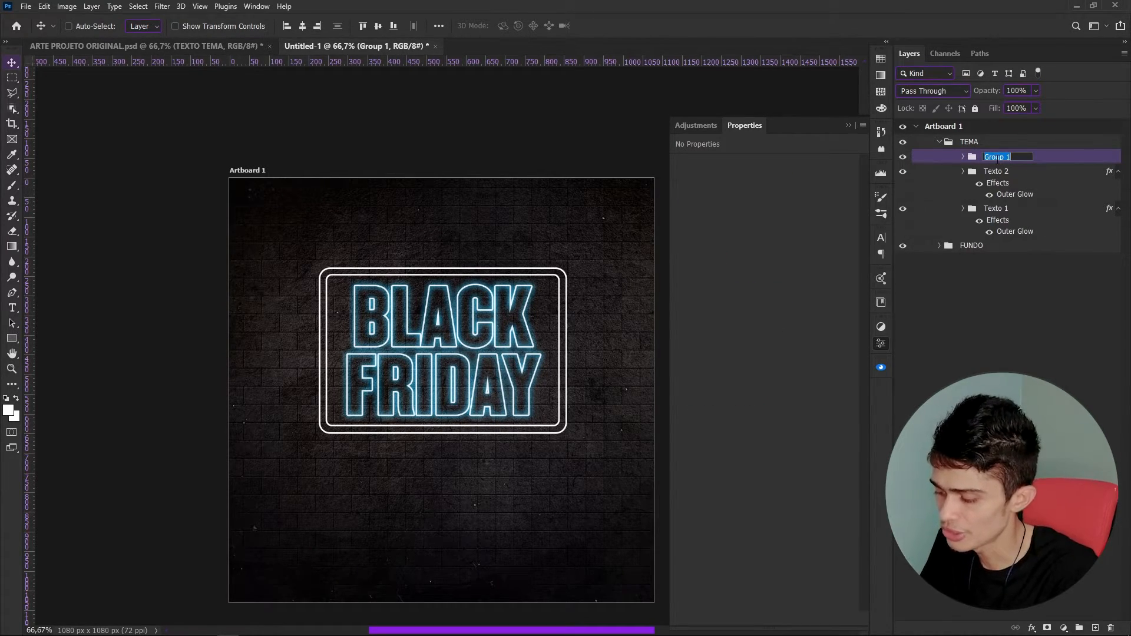
pyautogui.write('Chape')
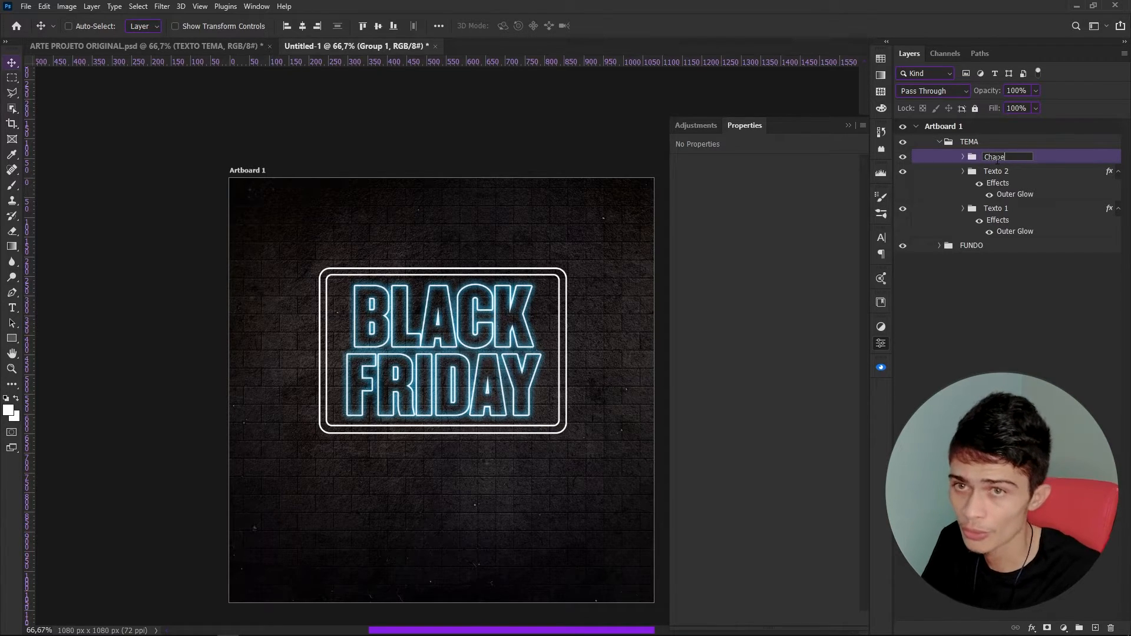
pyautogui.write('s')
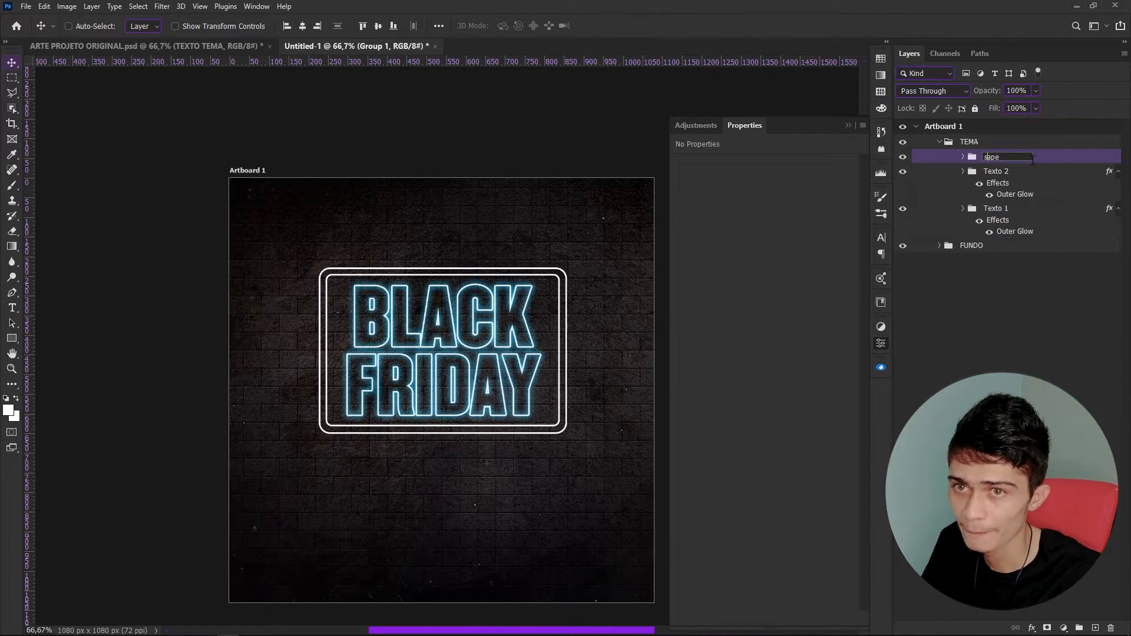
pyautogui.write('h')
pyautogui.press('Return')
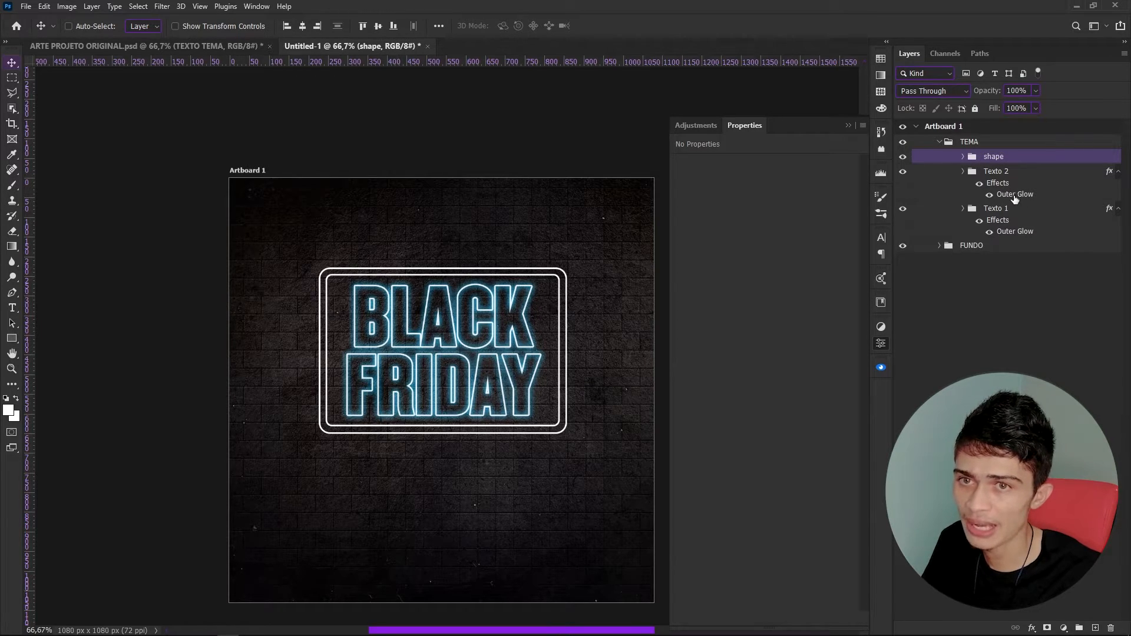
# Add an Outer Glow in pure red (ff0000) to the shape group.
pyautogui.doubleClick(1024, 165)
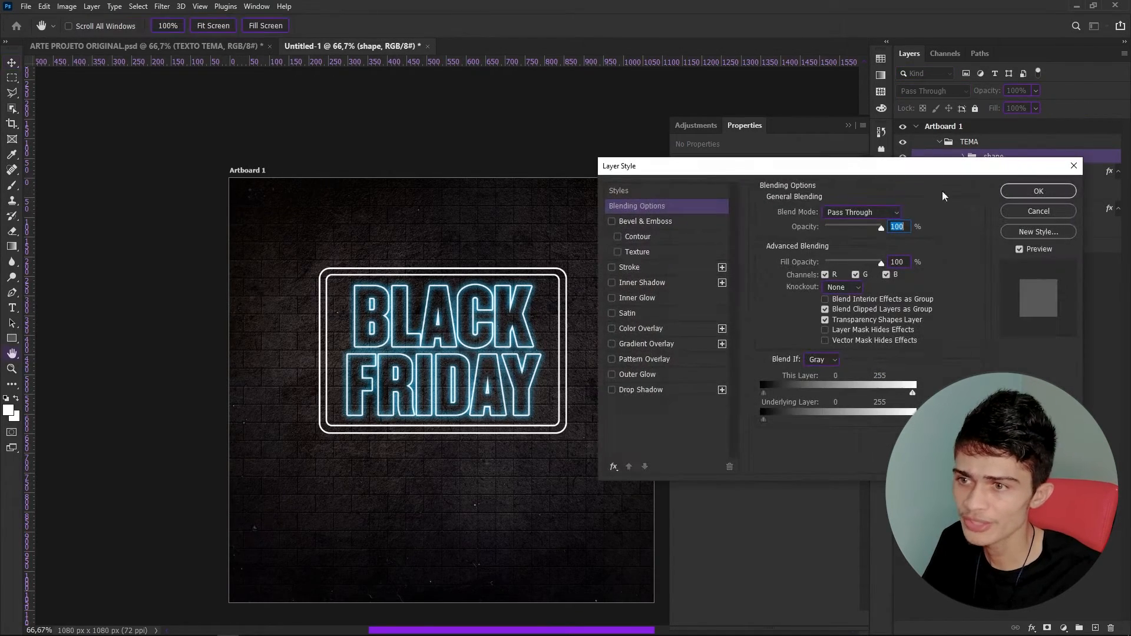
pyautogui.click(612, 374)
pyautogui.click(651, 380)
pyautogui.click(796, 260)
pyautogui.click(906, 139)
pyautogui.moveTo(906, 137); pyautogui.dragTo(918, 112)
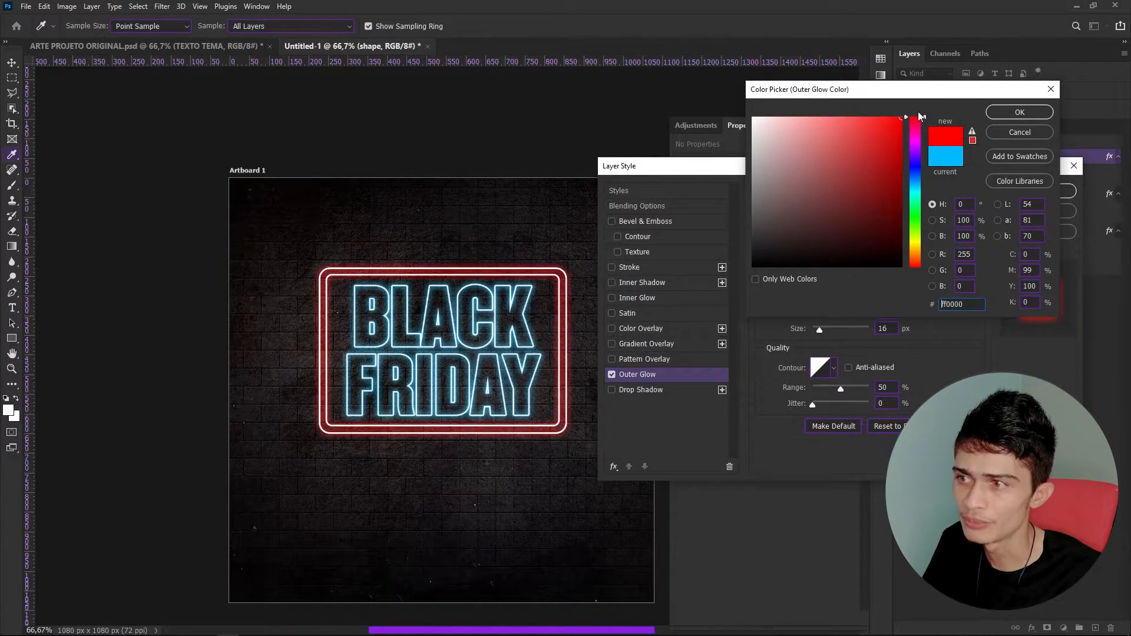
pyautogui.click(1012, 112)
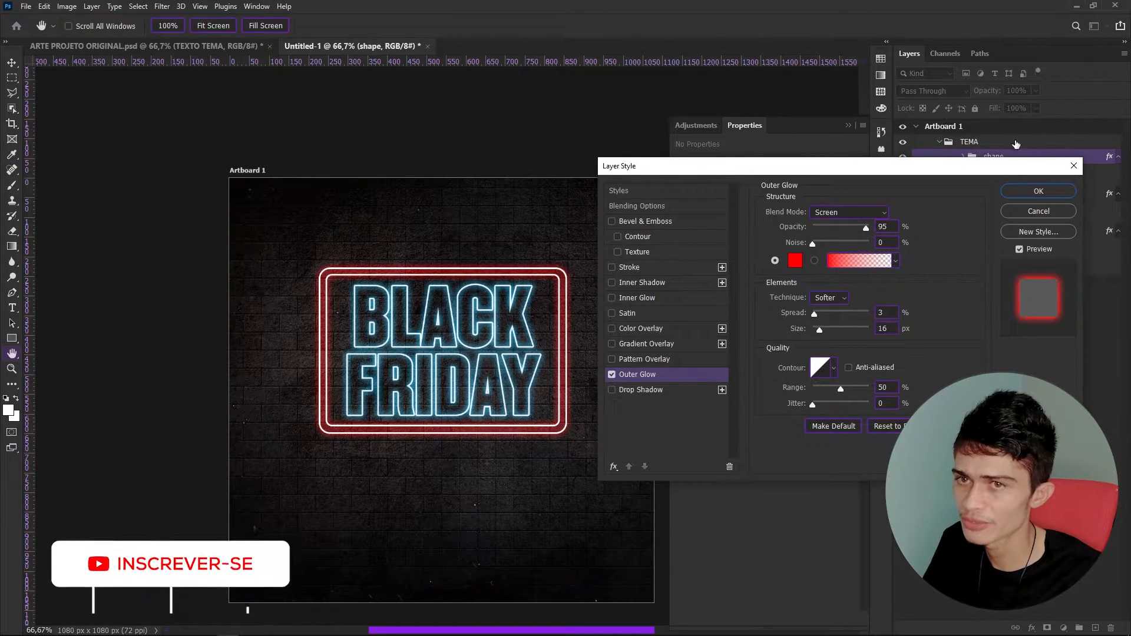
pyautogui.click(1027, 195)
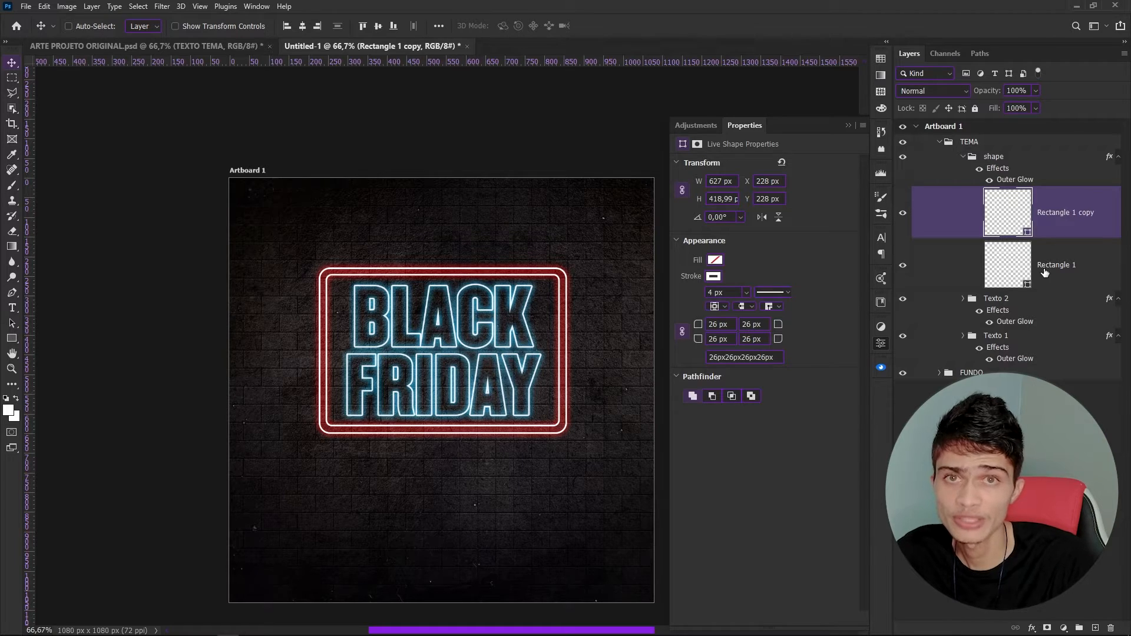
# Collapse the shape group and add a white layer mask to it.
pyautogui.click(1044, 272)
pyautogui.click(1051, 236)
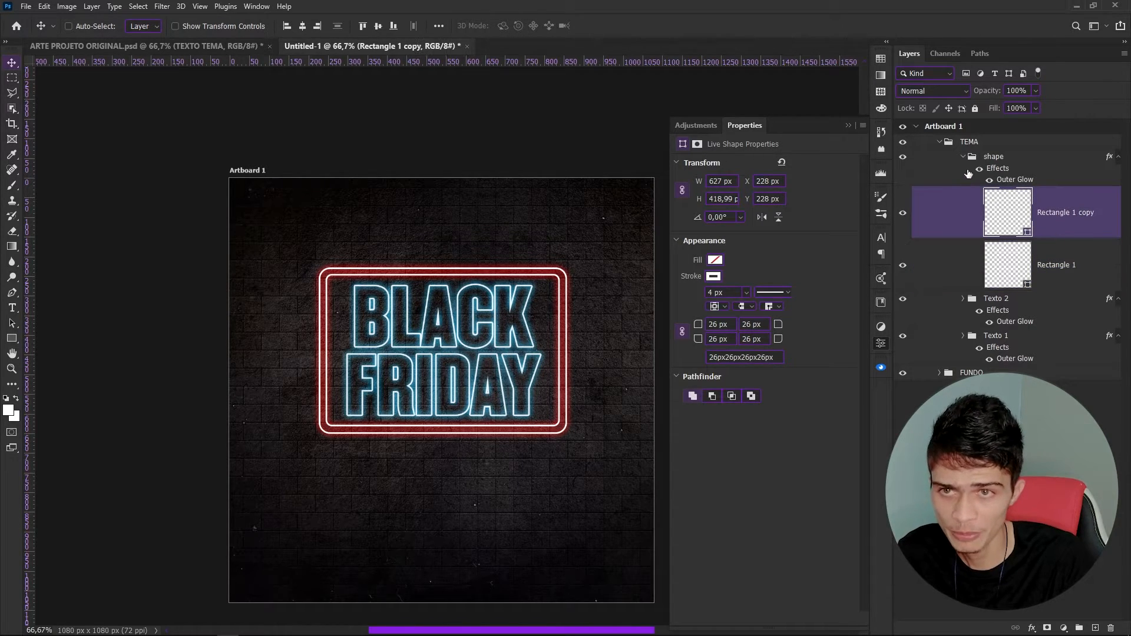
pyautogui.click(963, 157)
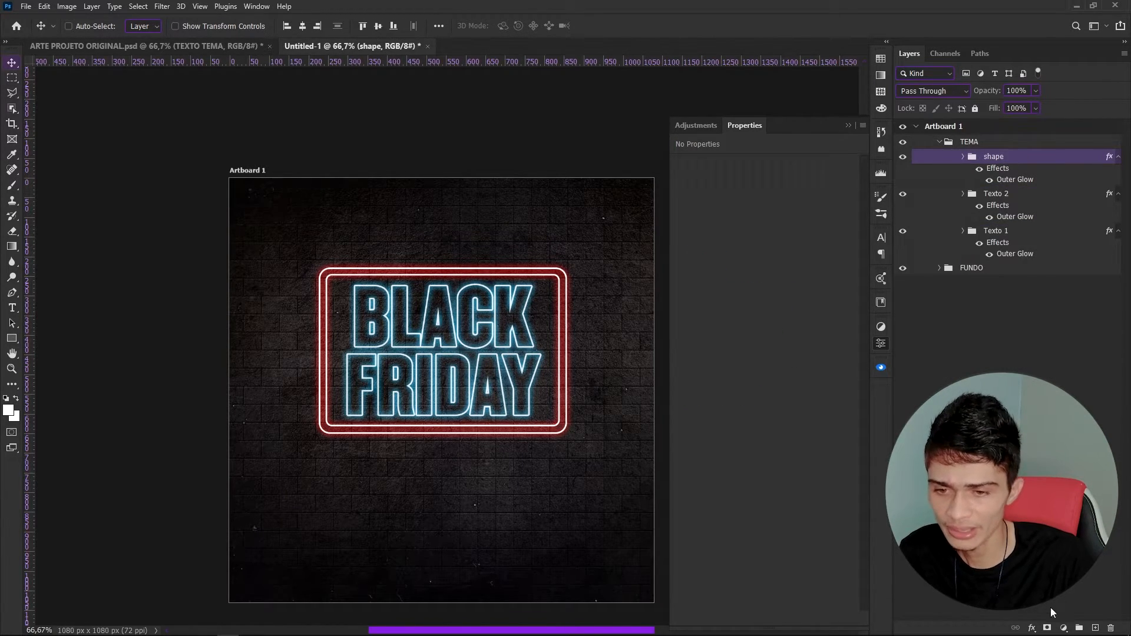
pyautogui.click(1047, 628)
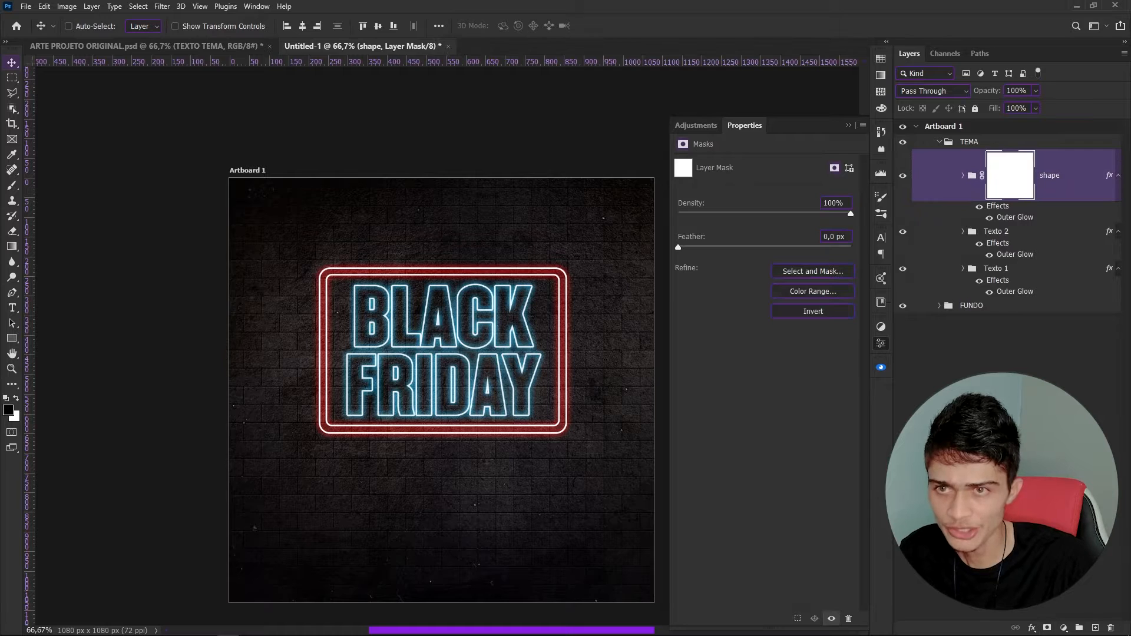
pyautogui.click(848, 126)
# Check the tagline in the original artwork and add the text "UM SHOW DE OFERTAS" below the border in the new document.
pyautogui.click(128, 47)
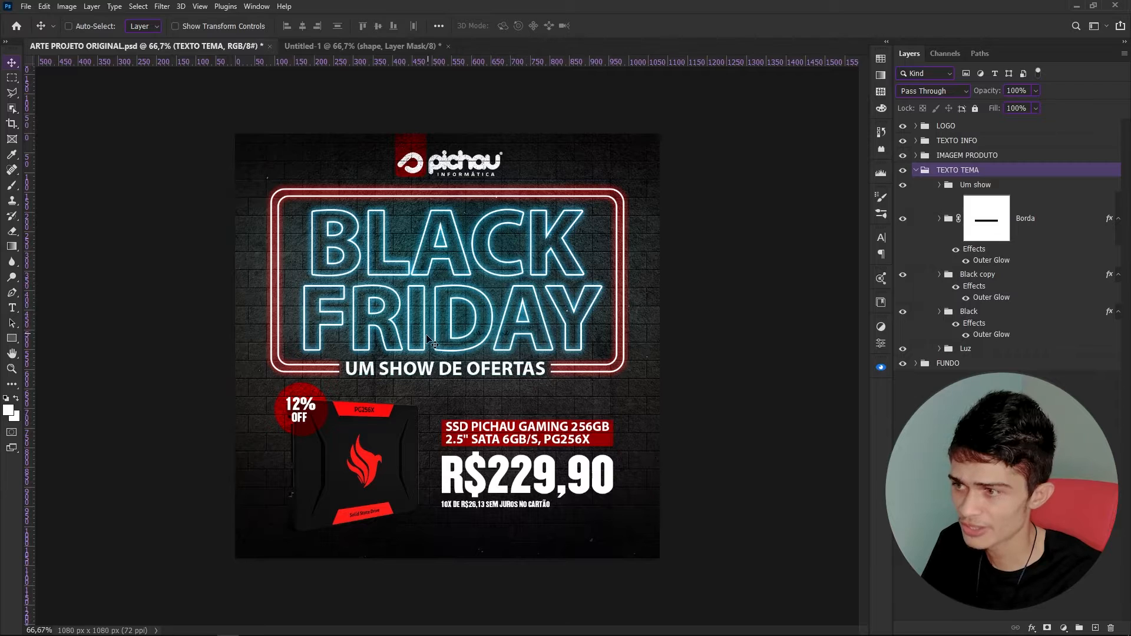
pyautogui.click(398, 48)
pyautogui.press('t')
pyautogui.click(398, 481)
pyautogui.write('UM SHO')
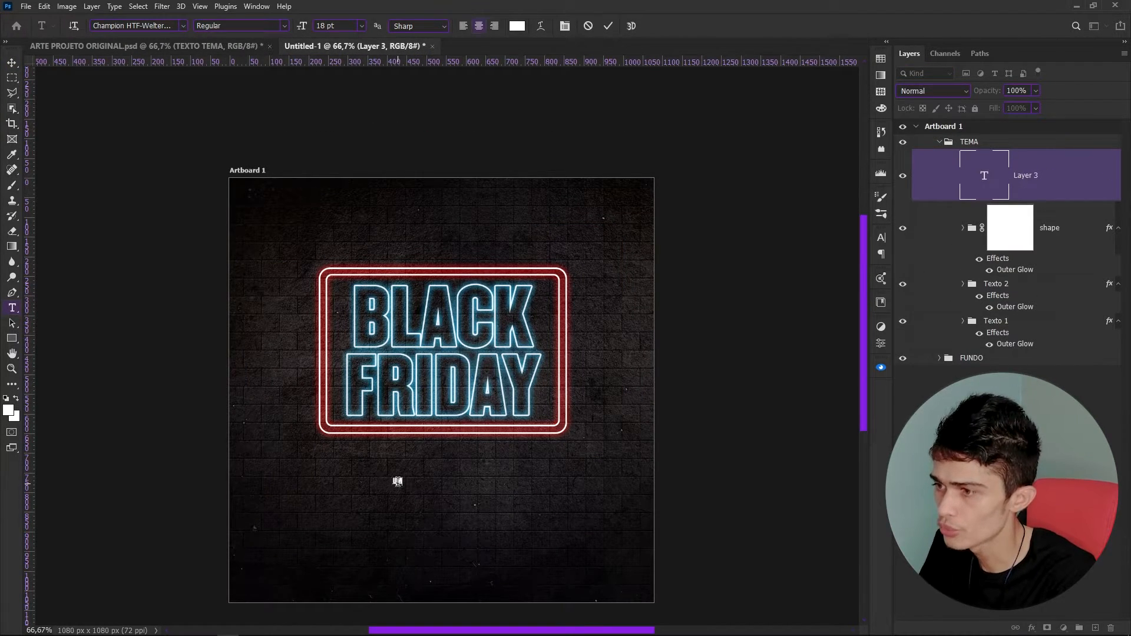
pyautogui.press('BackSpace')
pyautogui.press('BackSpace')
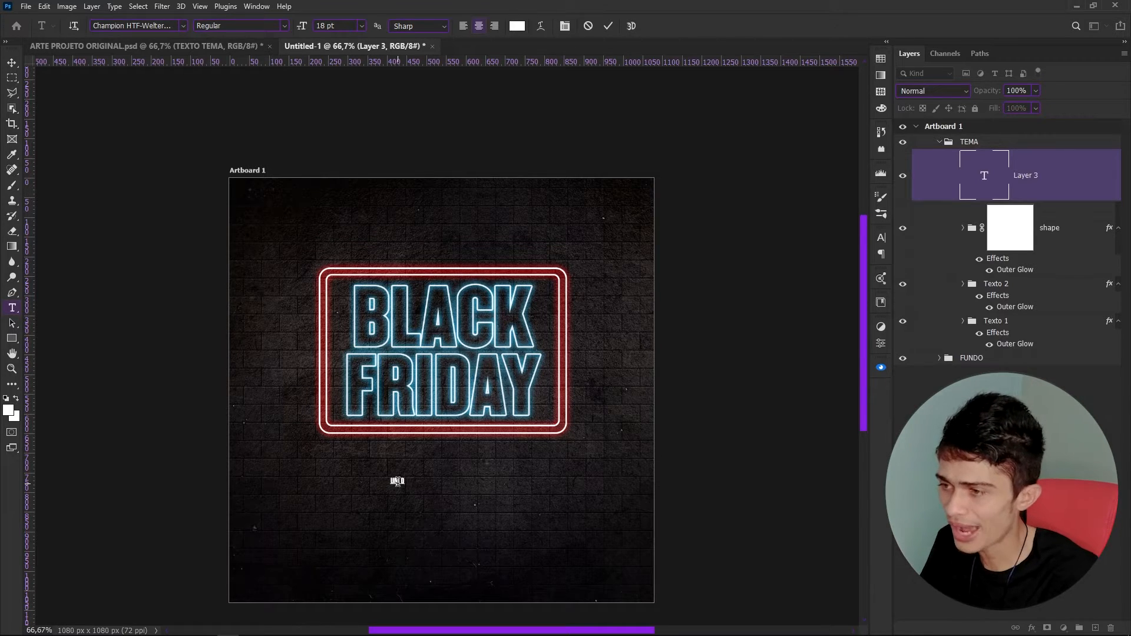
pyautogui.write('HO')
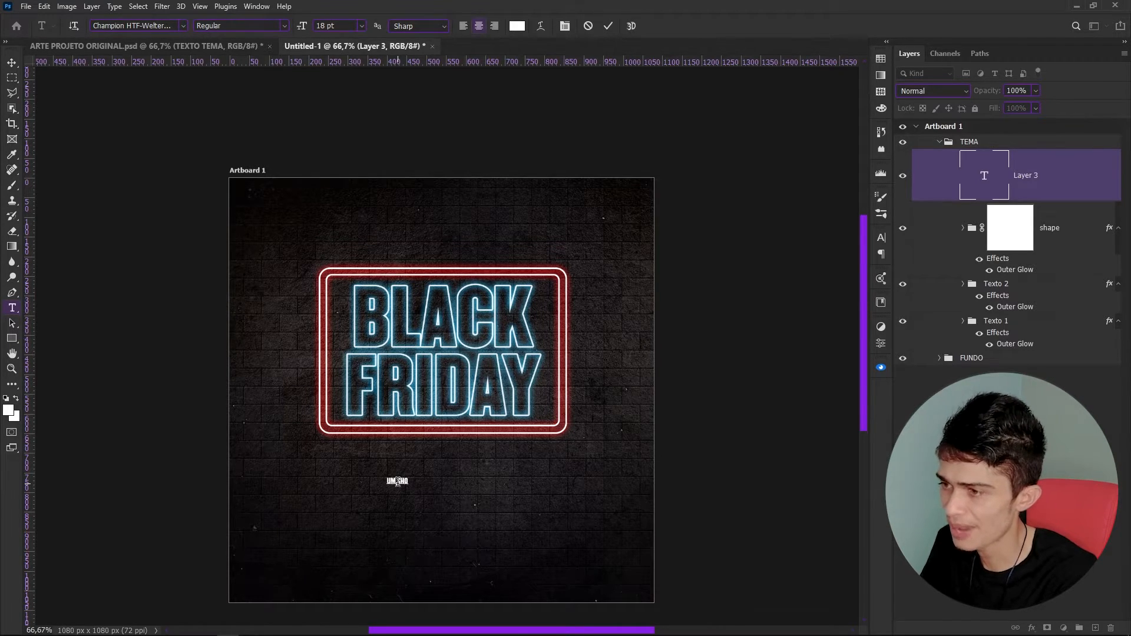
pyautogui.write('W DEW')
pyautogui.press('BackSpace')
pyautogui.write('O')
pyautogui.write('FERTAS')
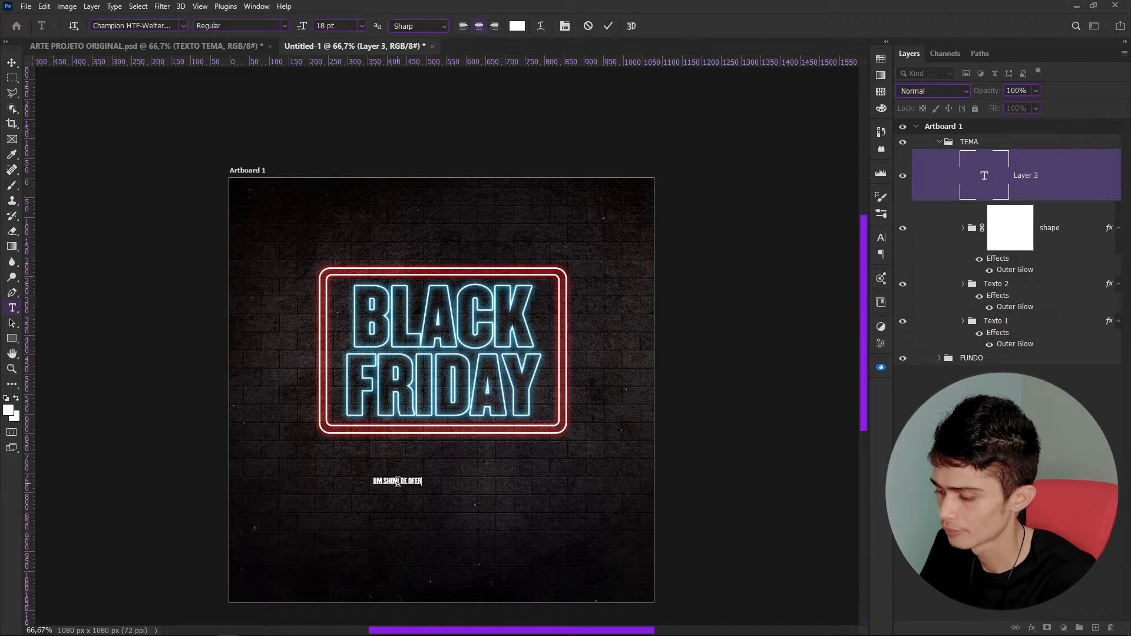
# Enlarge the tagline text and place it over the bottom edge of the red border, beneath the word FRIDAY.
pyautogui.click(12, 62)
pyautogui.click(396, 480)
pyautogui.hotkey('ctrl', 't')
pyautogui.moveTo(429, 476); pyautogui.dragTo(522, 422)
pyautogui.press('Return')
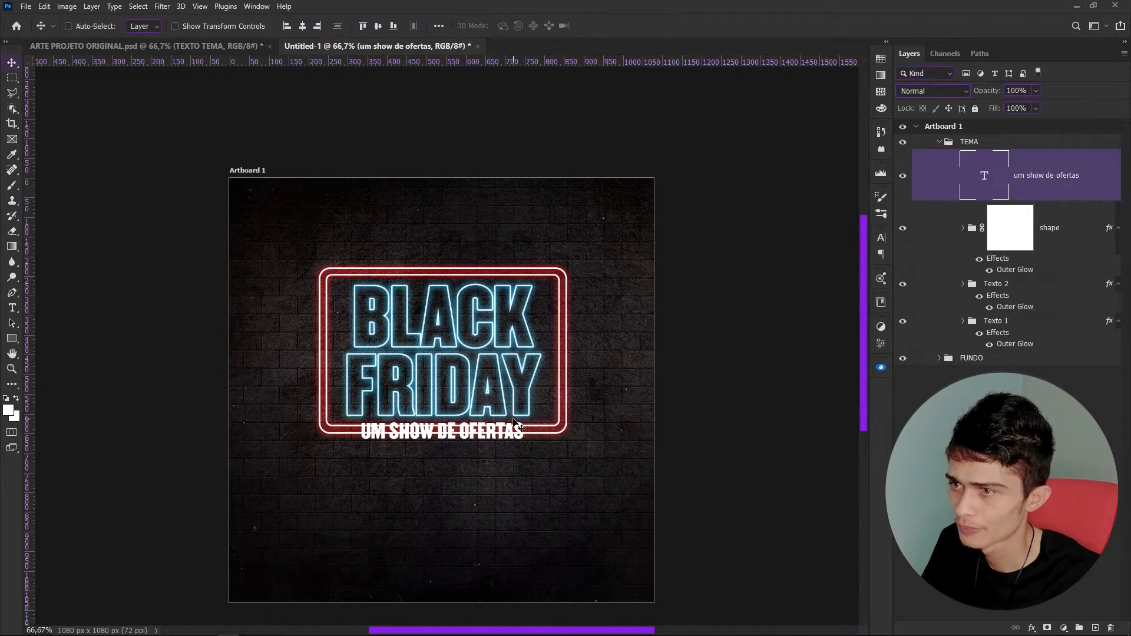
# Stretch the shape group slightly taller so the border extends a little above and below the title.
pyautogui.click(1068, 237)
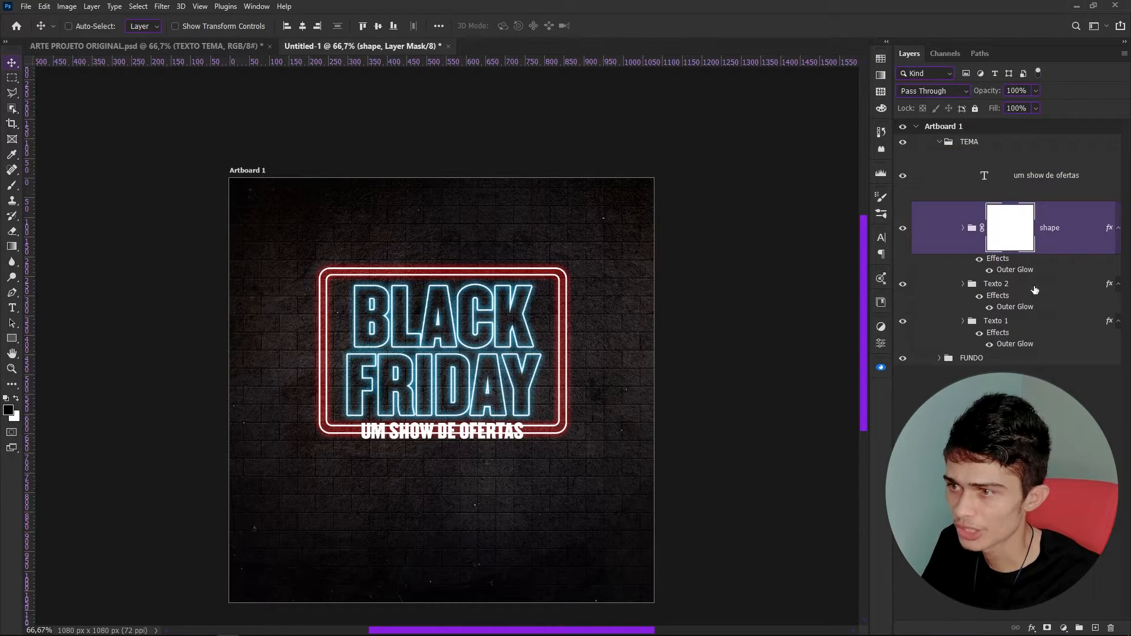
pyautogui.hotkey('ctrl', 't')
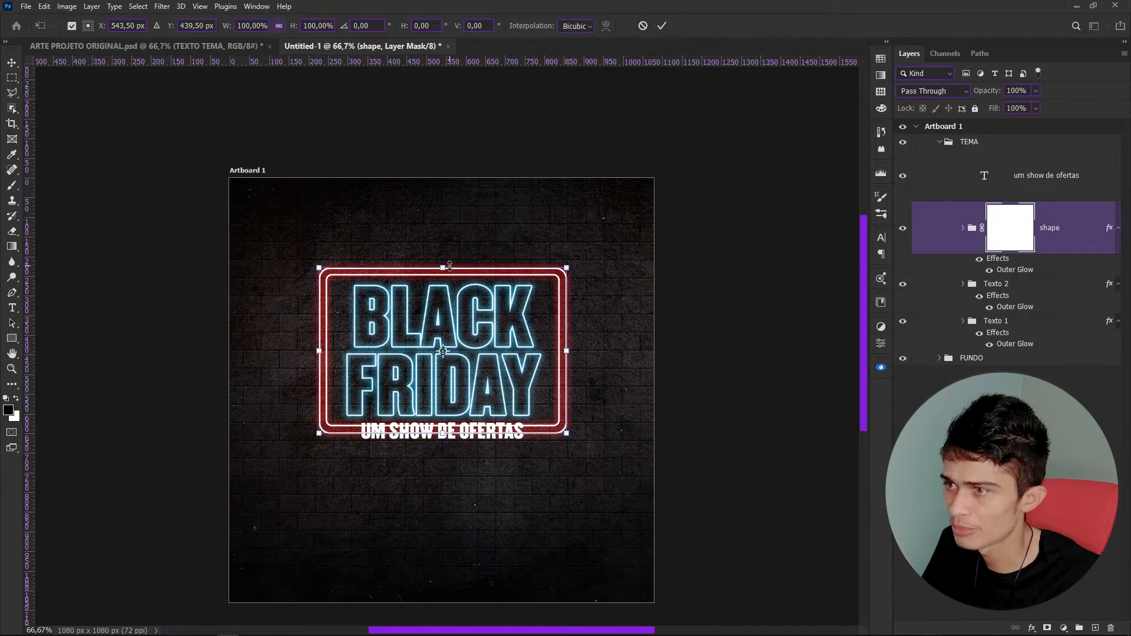
pyautogui.moveTo(444, 265); pyautogui.dragTo(442, 265)
pyautogui.hotkey('ctrl', 'z')
pyautogui.moveTo(440, 435); pyautogui.dragTo(440, 438)
pyautogui.press('Return')
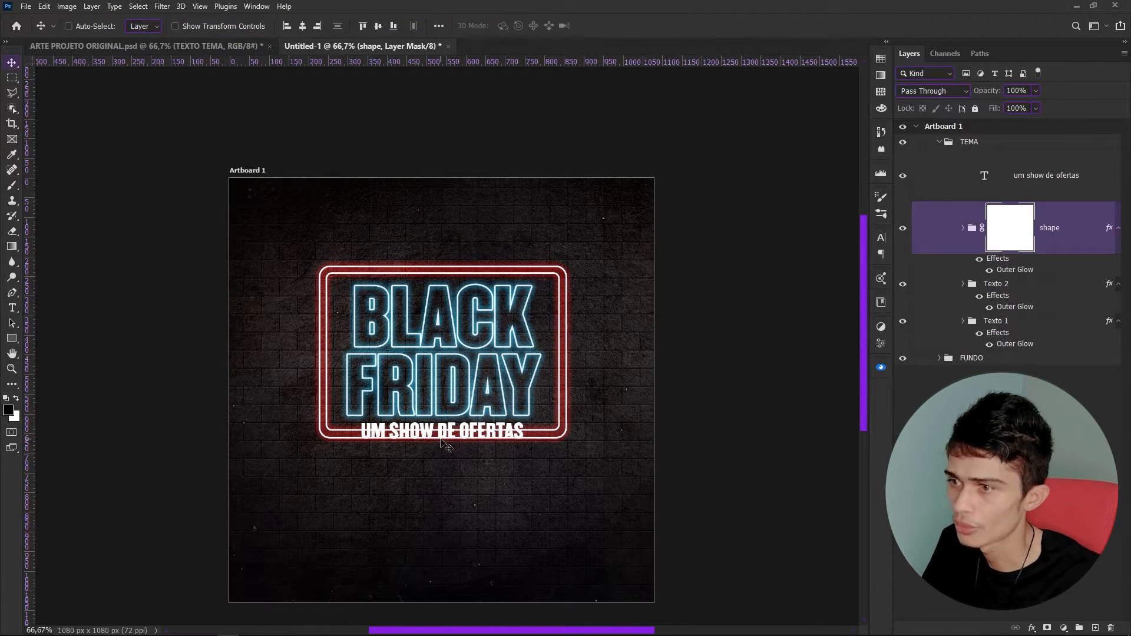
# Select the "um show de ofertas" text layer.
pyautogui.click(1013, 186)
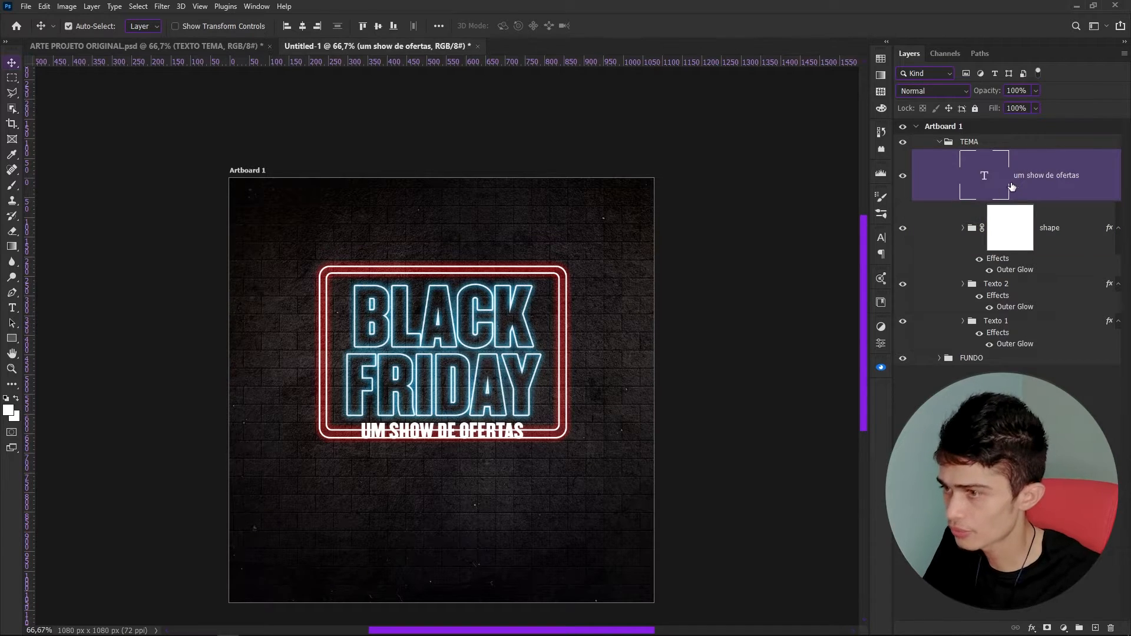
# Shift the "um show de ofertas" text slightly lower, and align it with the shape, Texto 2 and Texto 1 groups on horizontal centers.
pyautogui.hotkey('ctrl', 't')
pyautogui.moveTo(490, 437); pyautogui.dragTo(493, 439)
pyautogui.press('Return')
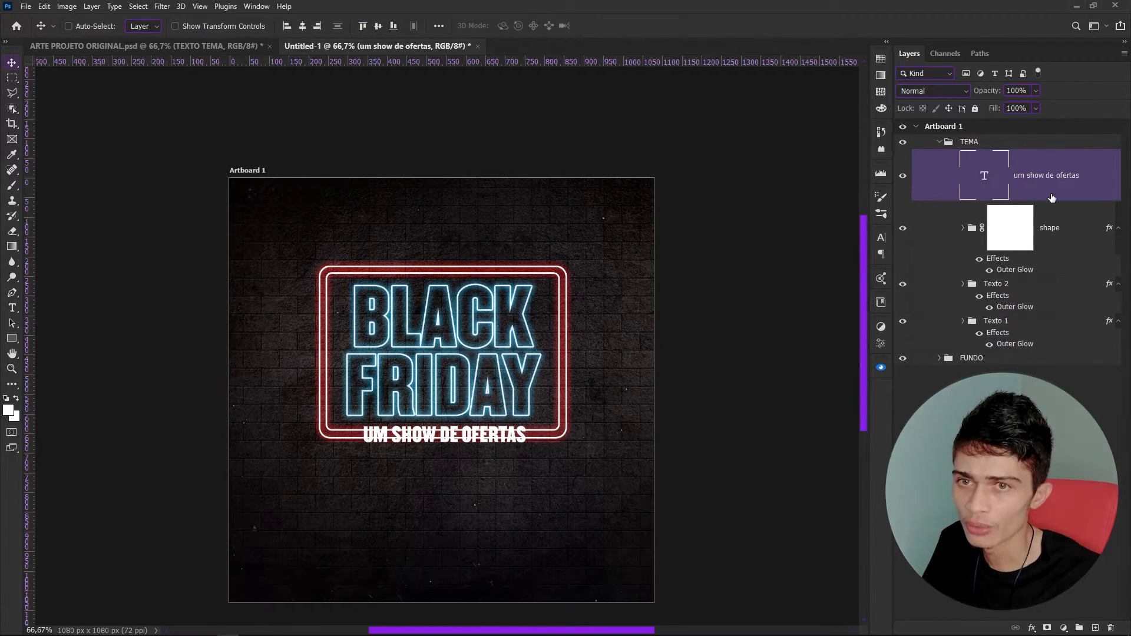
pyautogui.keyDown('shift'); pyautogui.click(1023, 324); pyautogui.keyUp('shift')
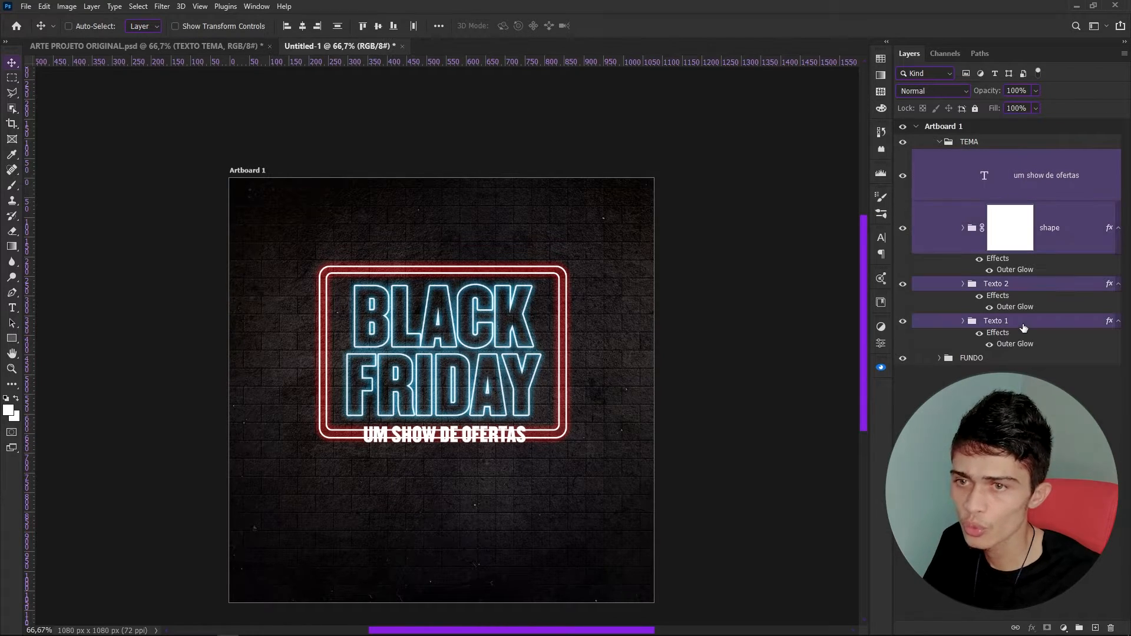
pyautogui.click(303, 28)
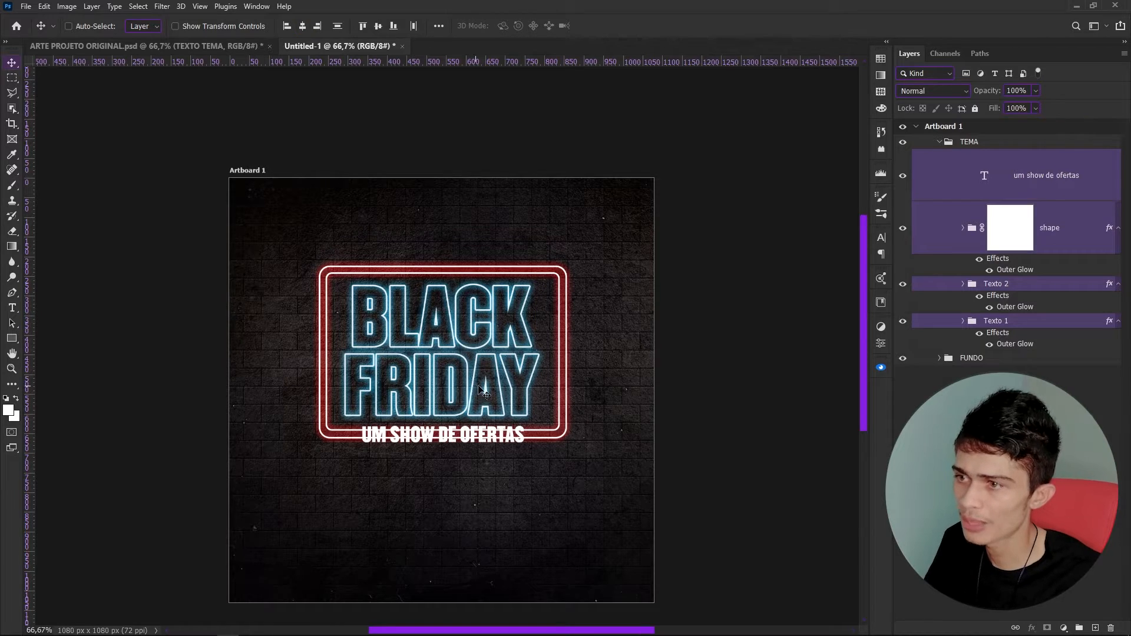
# Nudge the "um show de ofertas" text and the shape group together slightly left to balance the frame around BLACK FRIDAY.
pyautogui.click(1024, 287)
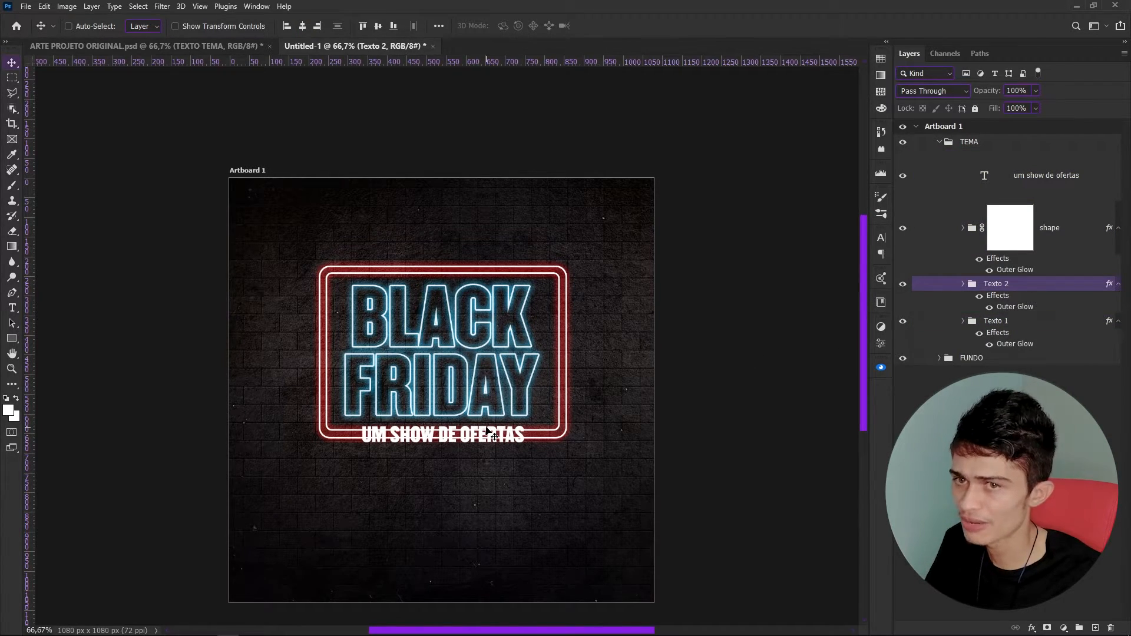
pyautogui.click(1056, 234)
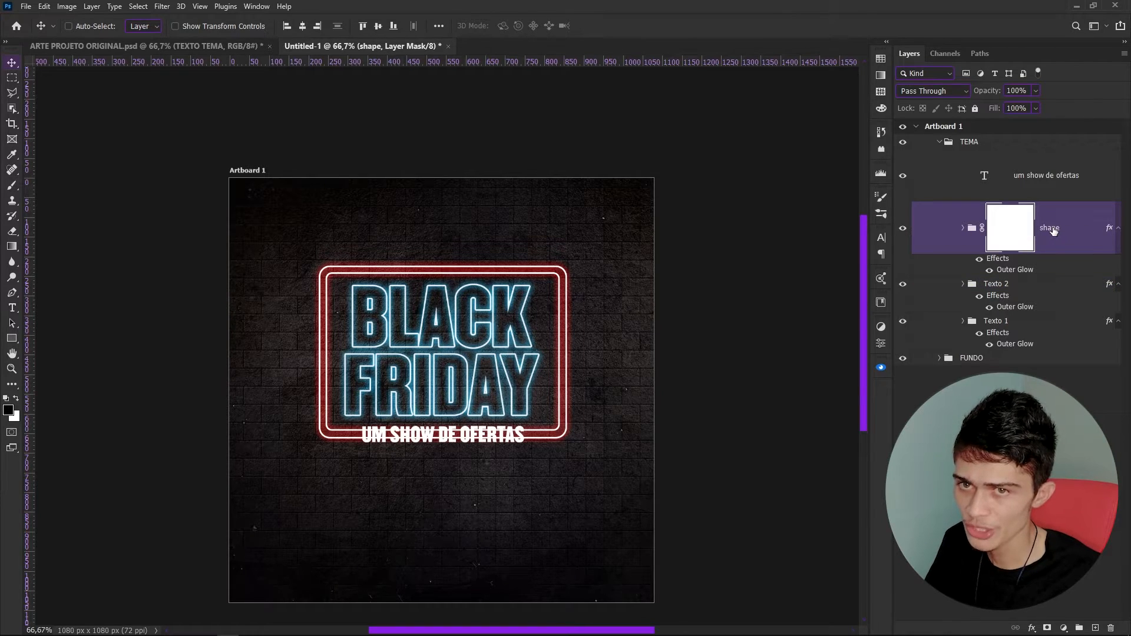
pyautogui.keyDown('shift'); pyautogui.click(1026, 185); pyautogui.keyUp('shift')
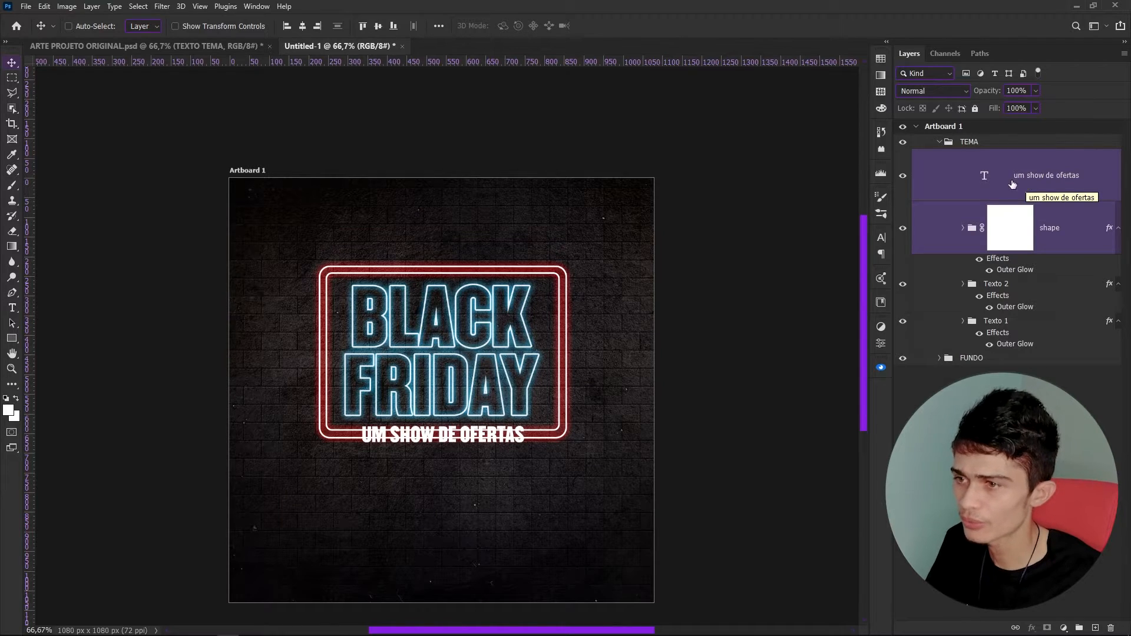
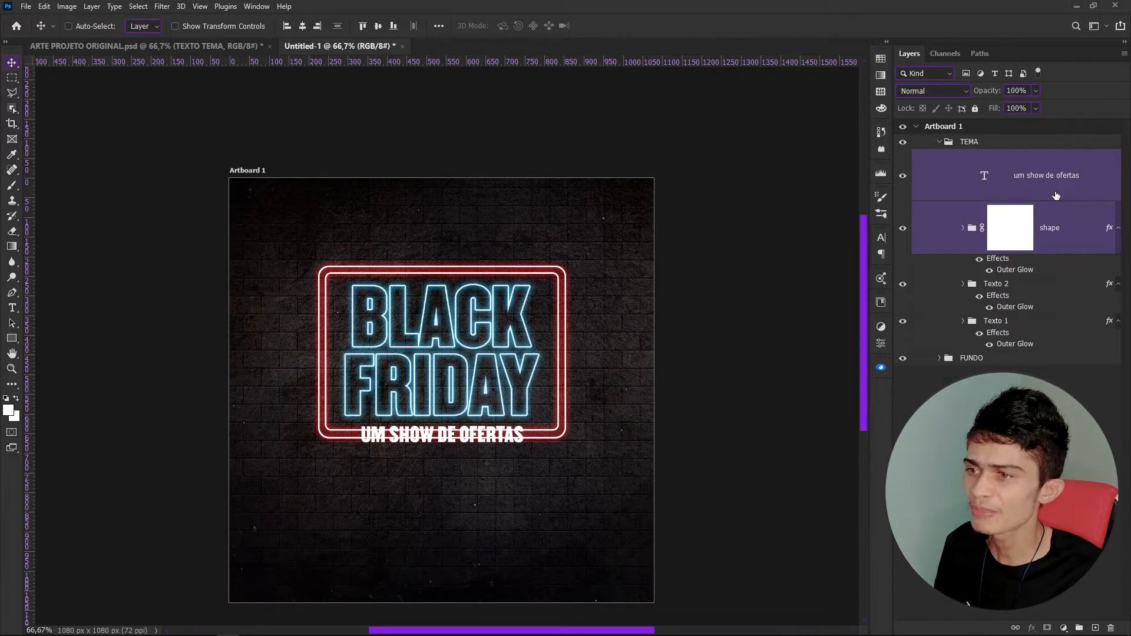
pyautogui.press('Left')
pyautogui.press('Left')
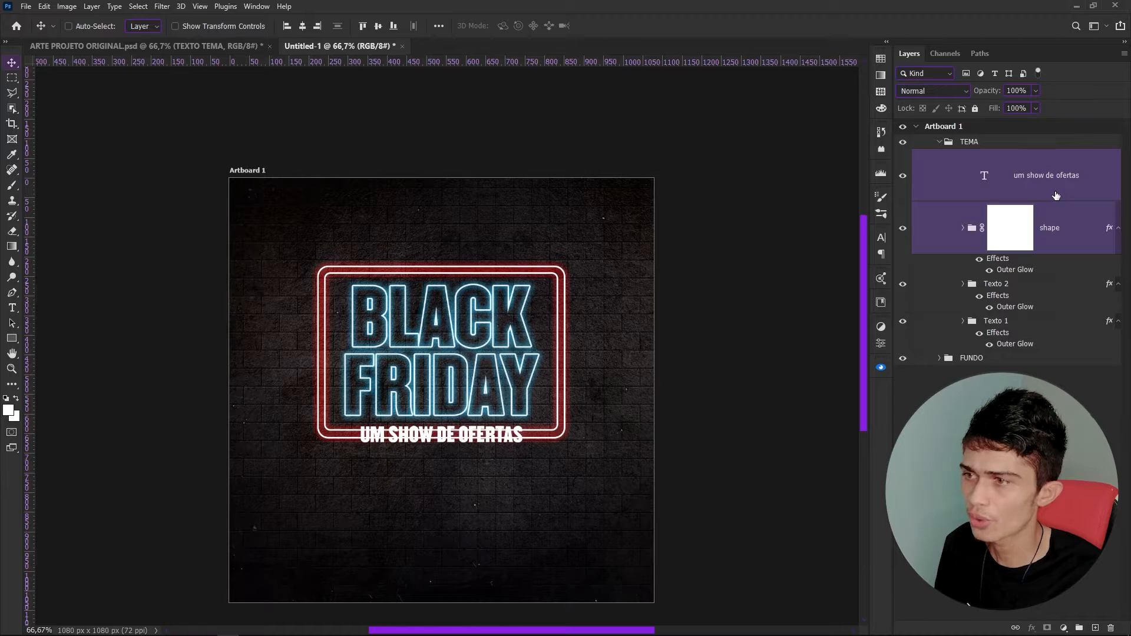
pyautogui.press('Right')
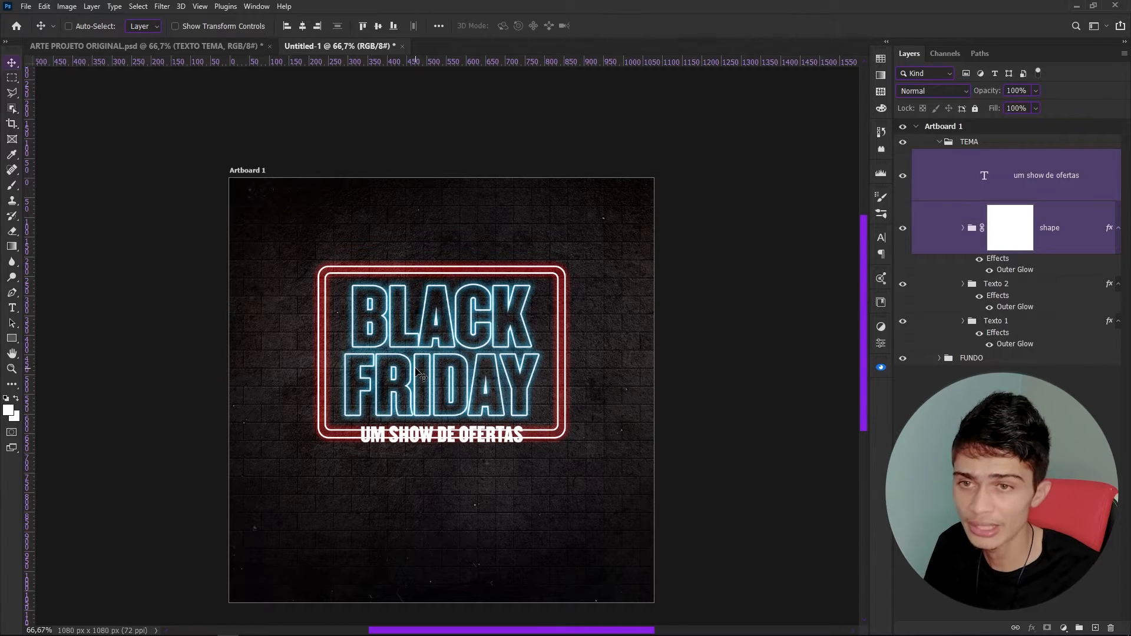
# Hide the red frame behind the tagline by painting a rectangular selection black on the shape group's mask, and deselect.
pyautogui.click(1067, 228)
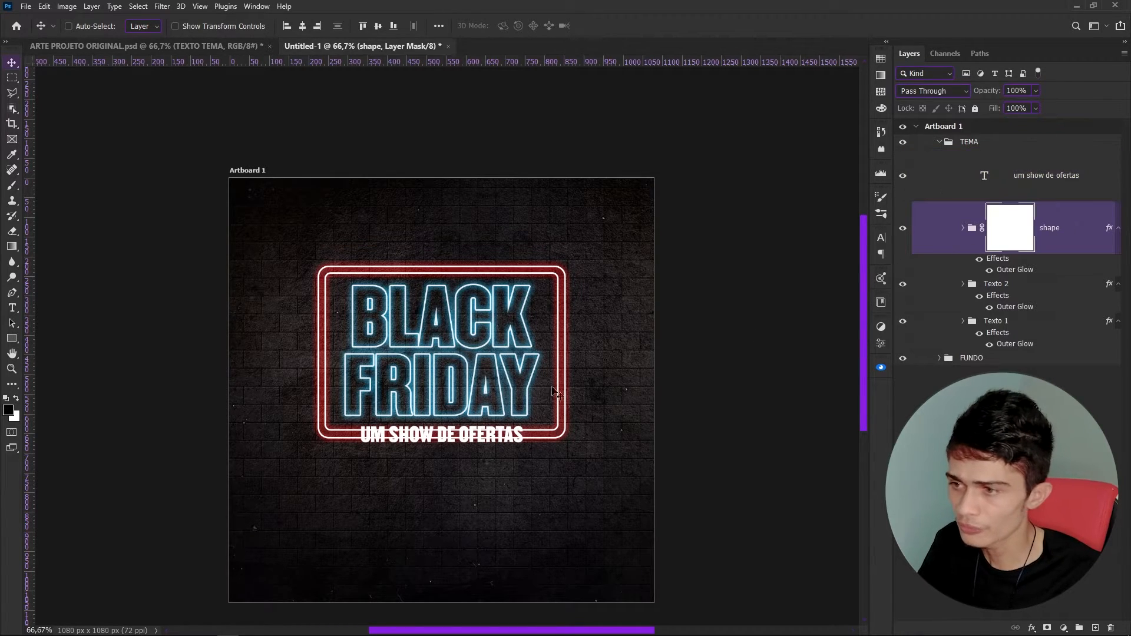
pyautogui.click(13, 78)
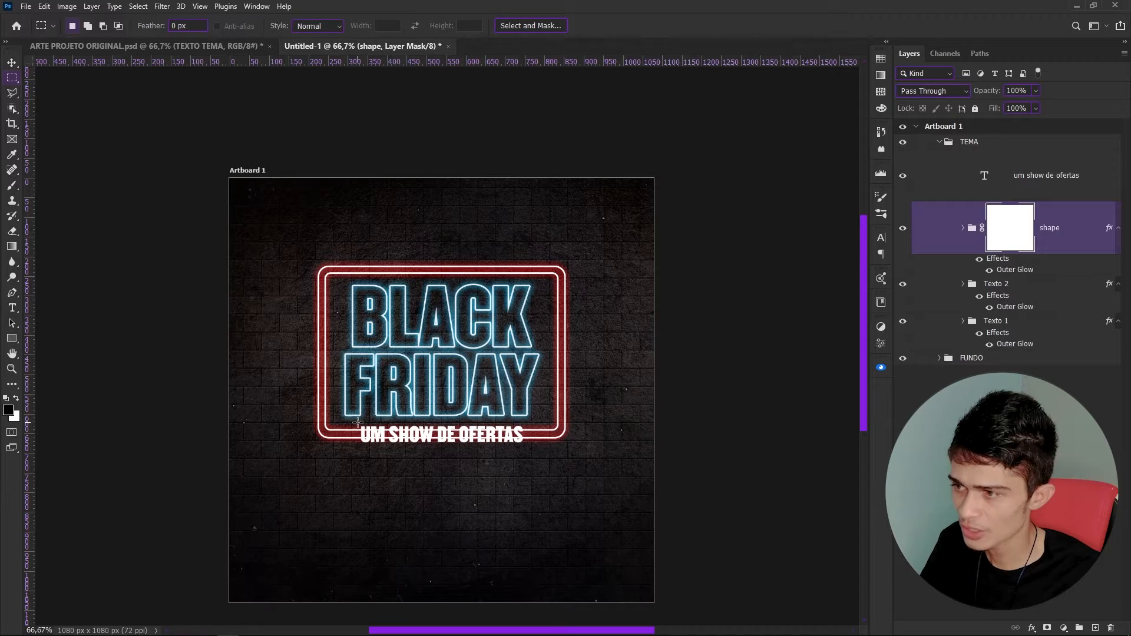
pyautogui.moveTo(356, 422); pyautogui.dragTo(526, 448)
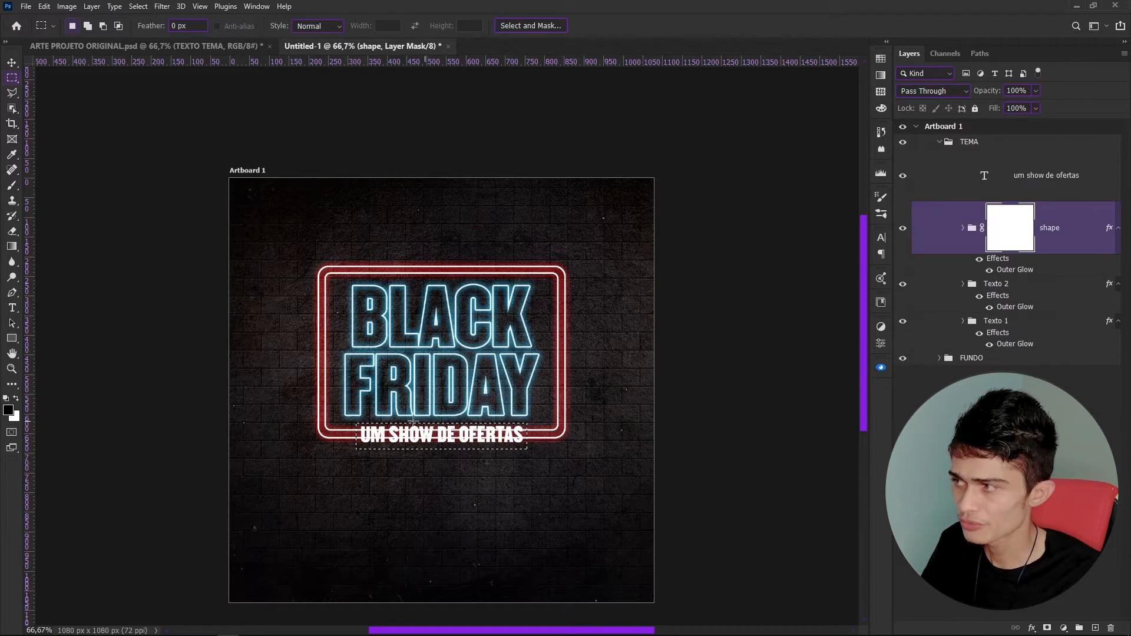
pyautogui.click(11, 186)
pyautogui.moveTo(430, 440)
pyautogui.mouseDown()
pyautogui.moveTo(318, 451)
pyautogui.moveTo(532, 452)
pyautogui.mouseUp()
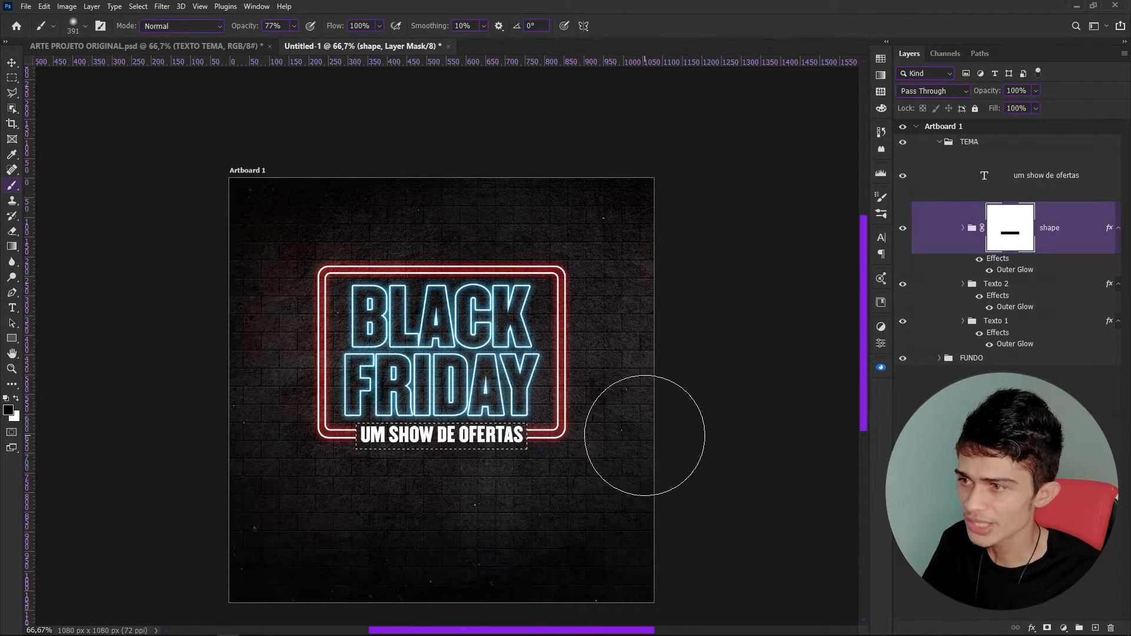
pyautogui.hotkey('ctrl', 'd')
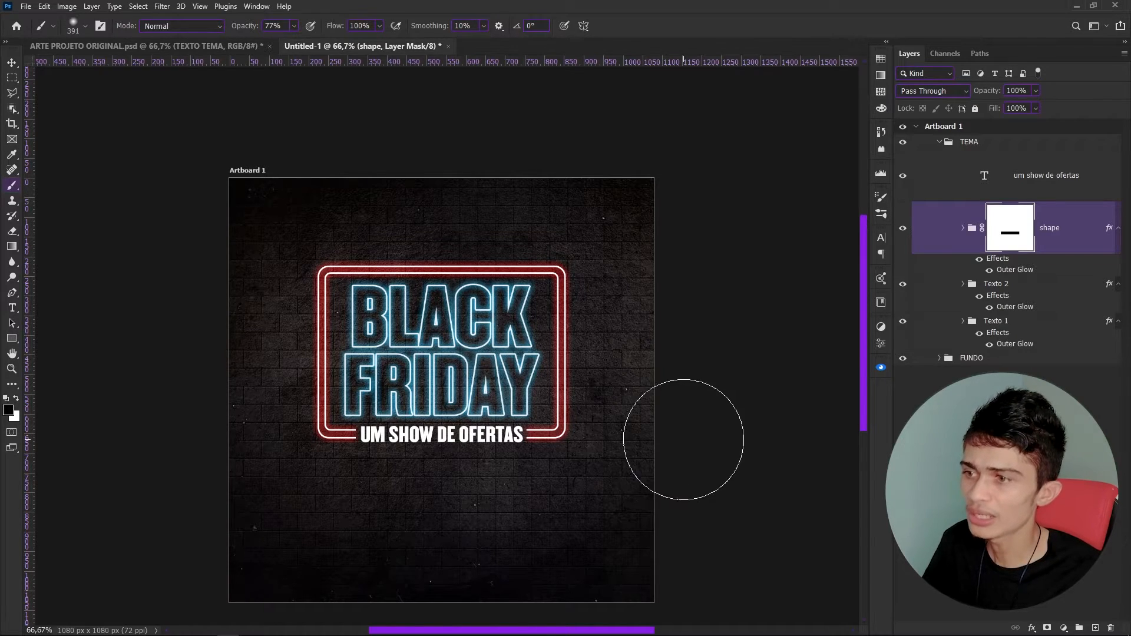
# Nudge the "um show de ofertas" text slightly left so it sits centered in the frame's gap.
pyautogui.click(12, 63)
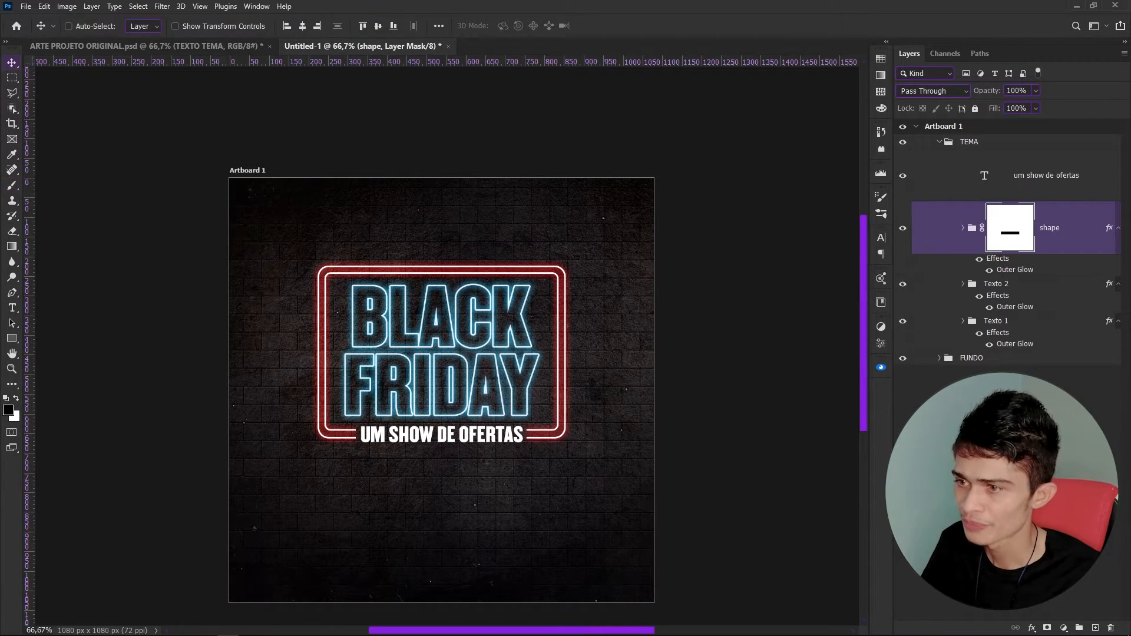
pyautogui.click(1066, 190)
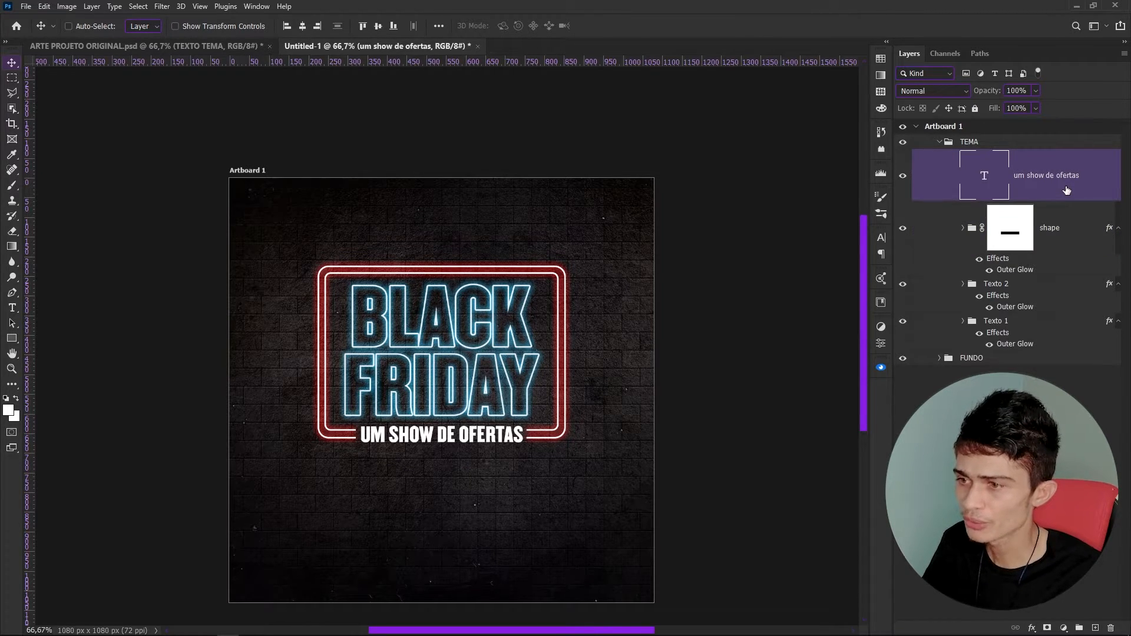
pyautogui.press('Left')
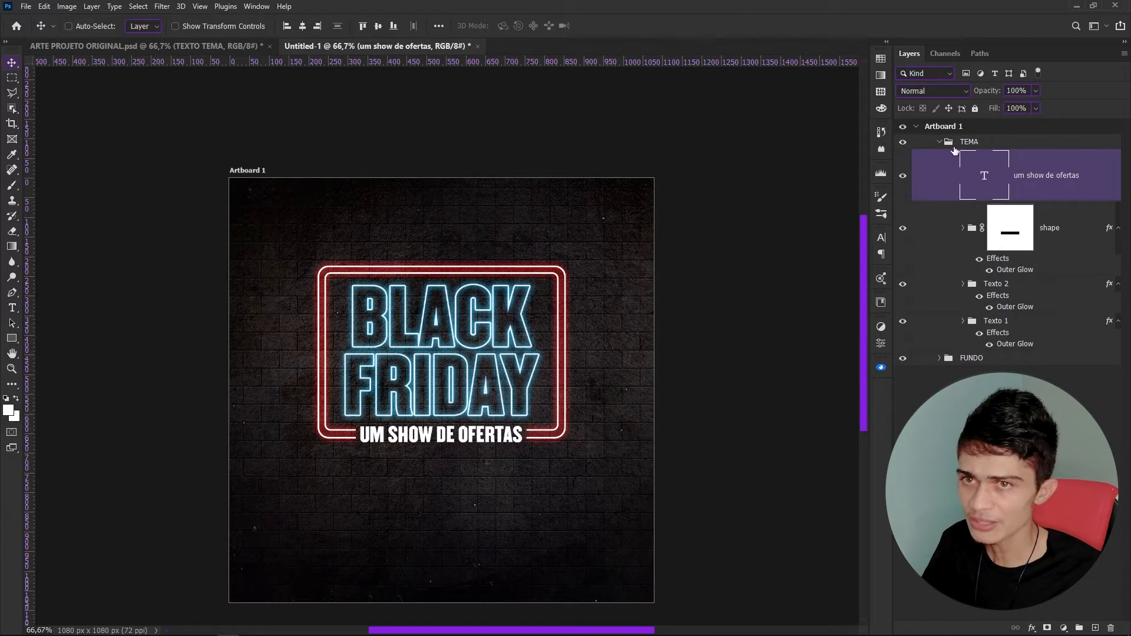
# Add a Smooth Inner Bevel to the tagline text with depth 100%, size 8 px, highlight opacity 50% and shadow opacity 33%.
pyautogui.doubleClick(1098, 190)
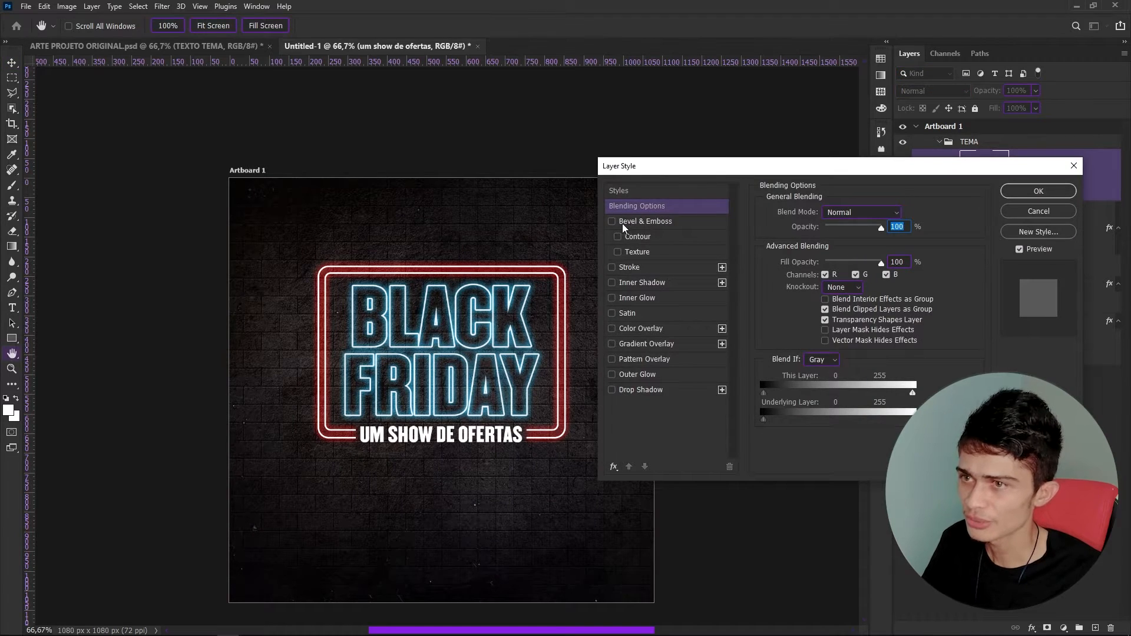
pyautogui.click(641, 222)
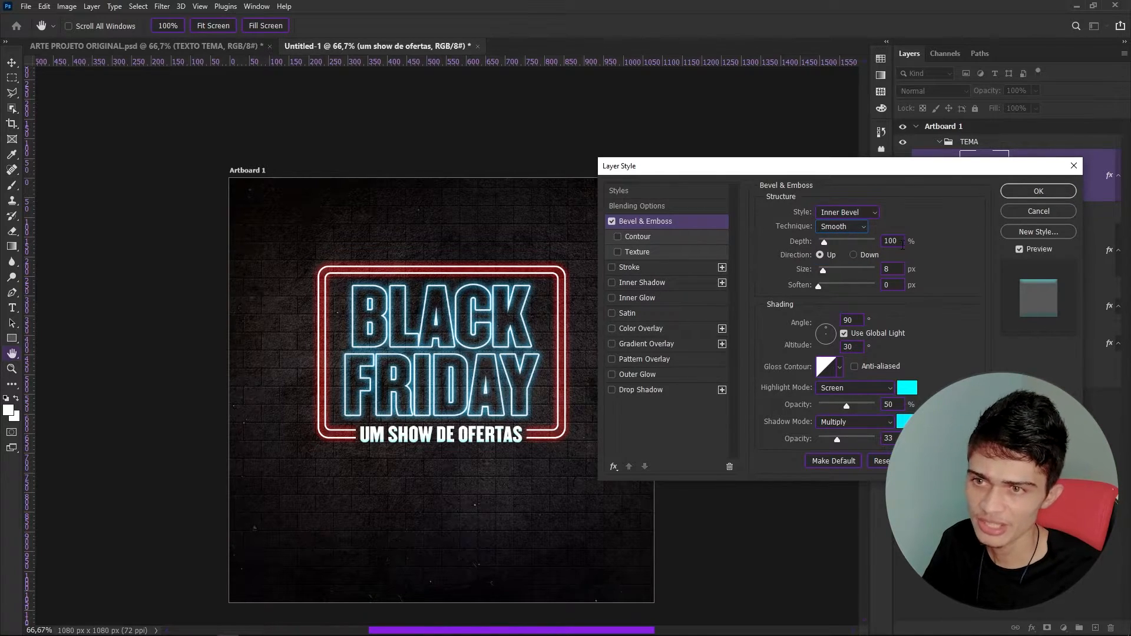
pyautogui.click(899, 269)
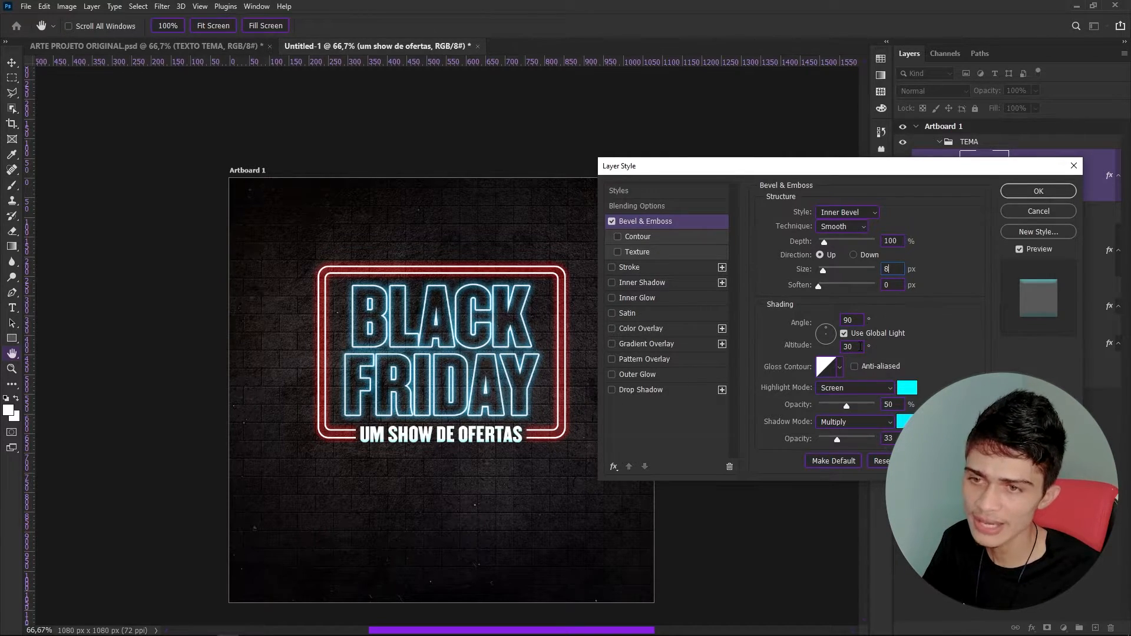
pyautogui.doubleClick(893, 269)
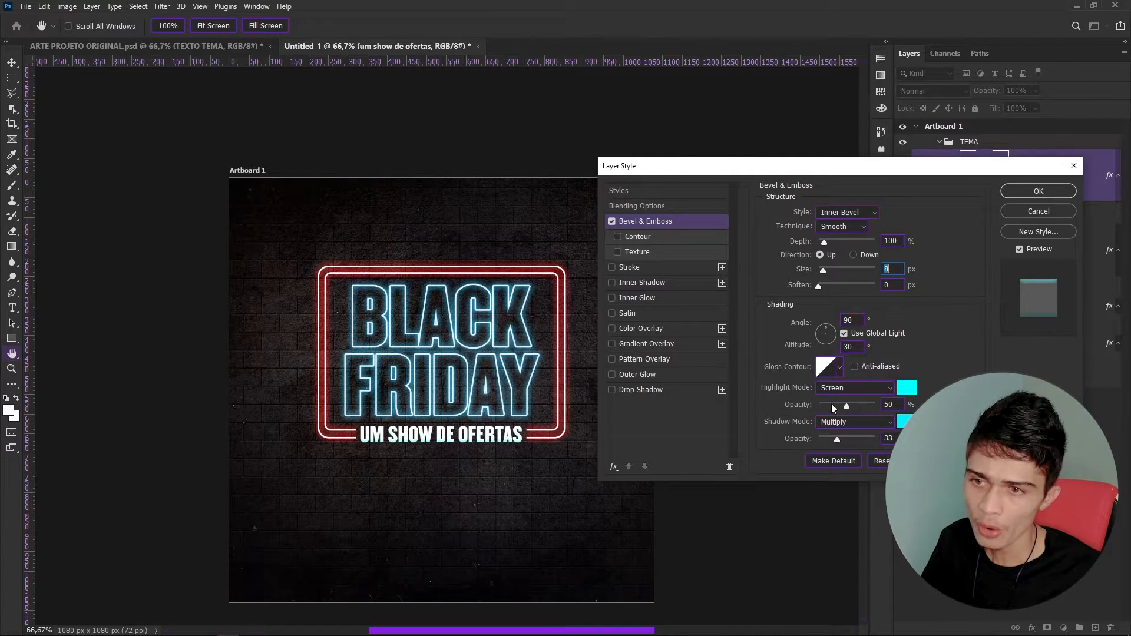
pyautogui.doubleClick(889, 405)
pyautogui.click(895, 439)
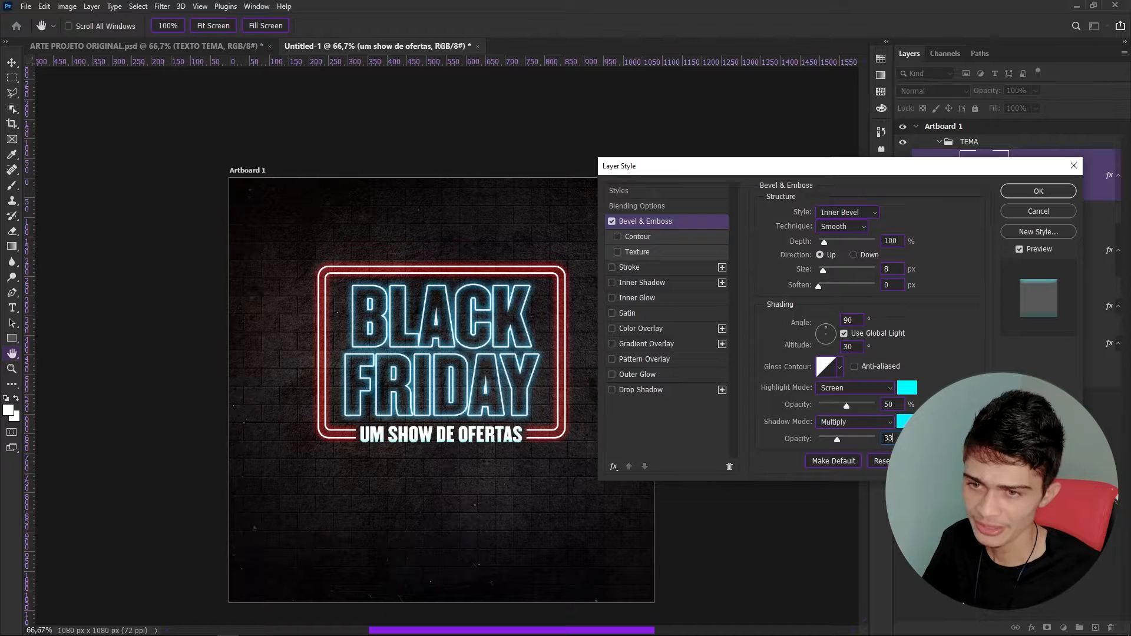
# Apply the tagline's Bevel & Emboss with highlight color 00fcff, and collapse the TEMA group.
pyautogui.click(906, 388)
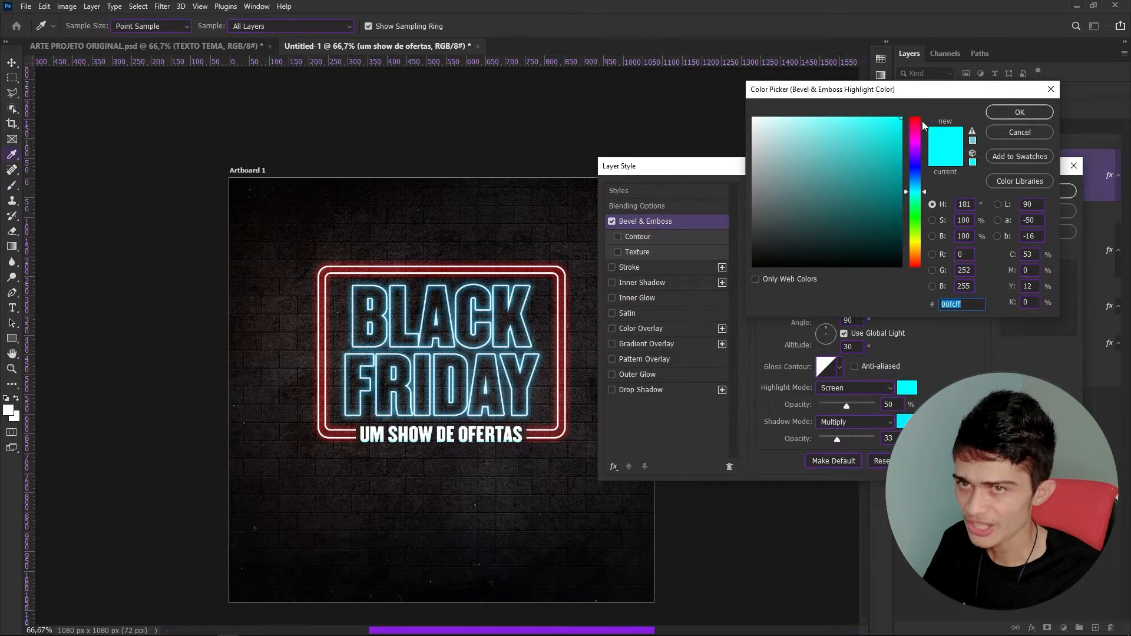
pyautogui.click(960, 304)
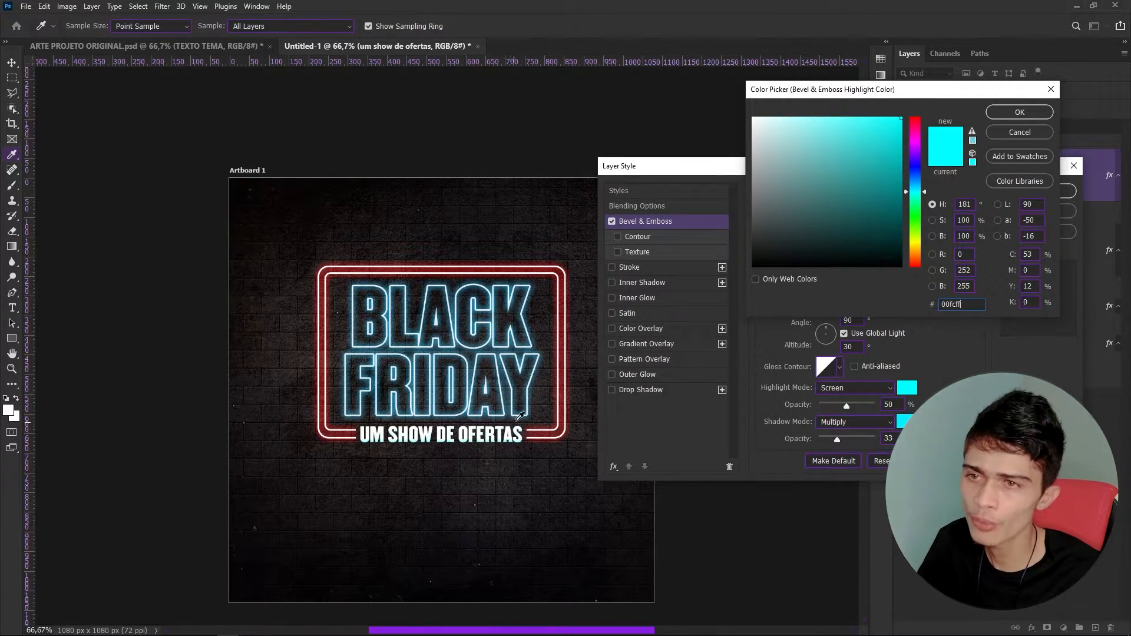
pyautogui.click(1014, 115)
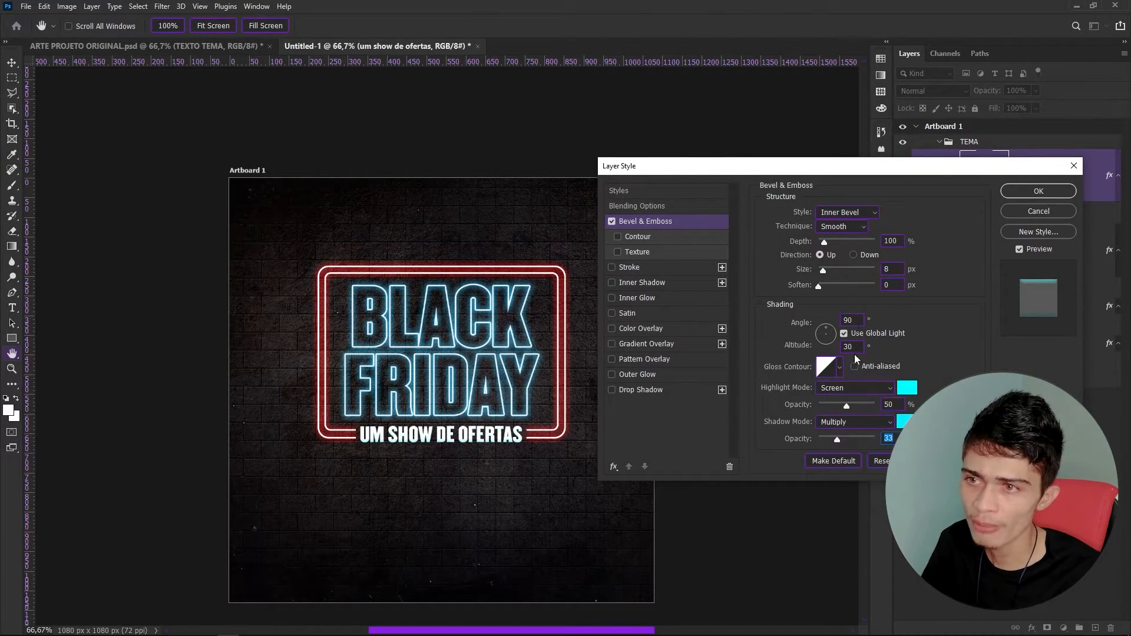
pyautogui.click(1036, 191)
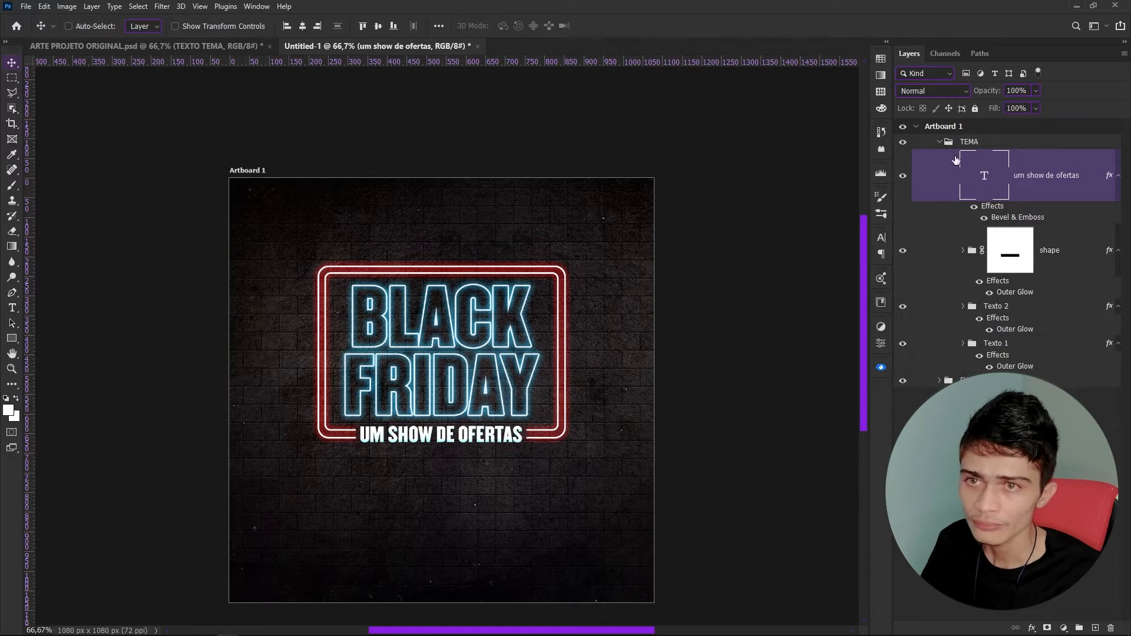
pyautogui.click(939, 143)
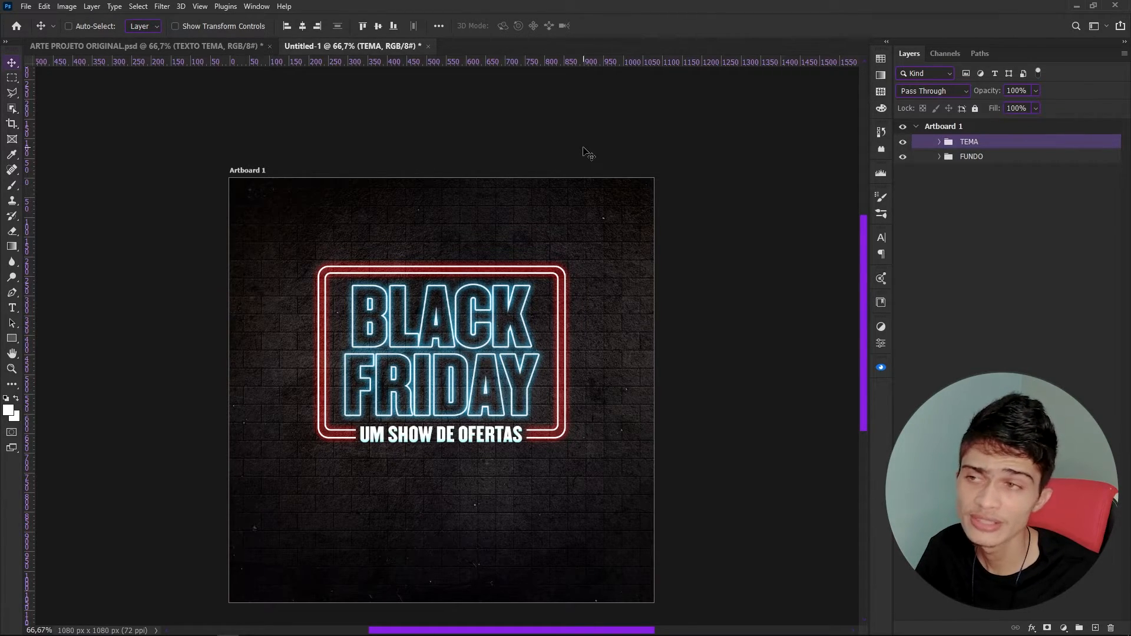
# Start a new guide layout for the selected artboard from the Default preset, keeping its dialog clear of the artwork.
pyautogui.click(200, 7)
pyautogui.click(276, 371)
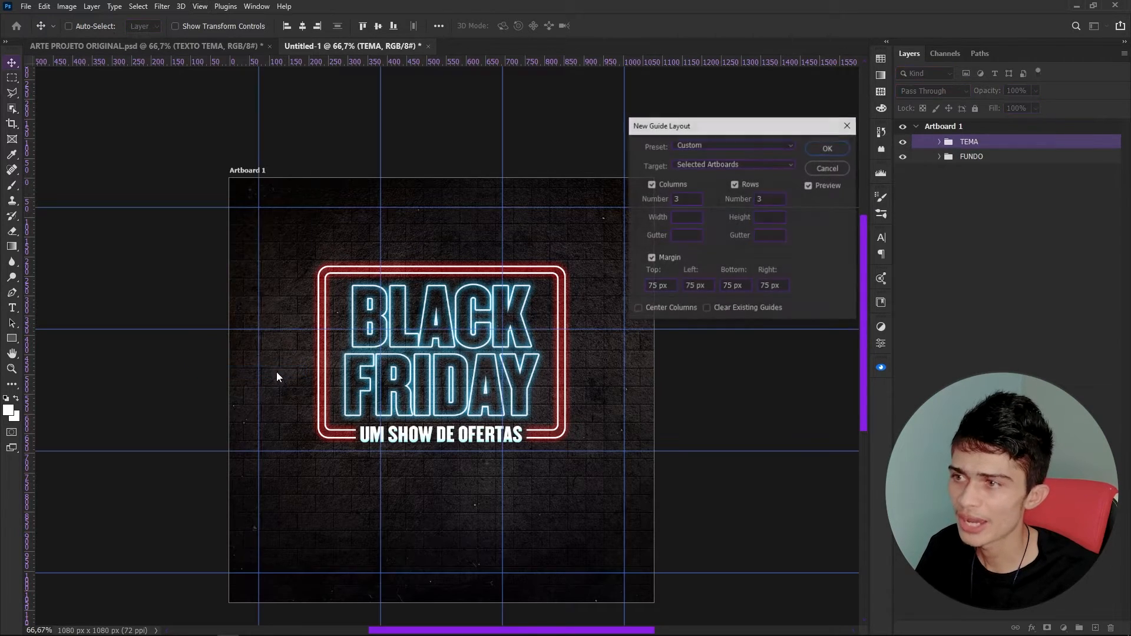
pyautogui.click(717, 144)
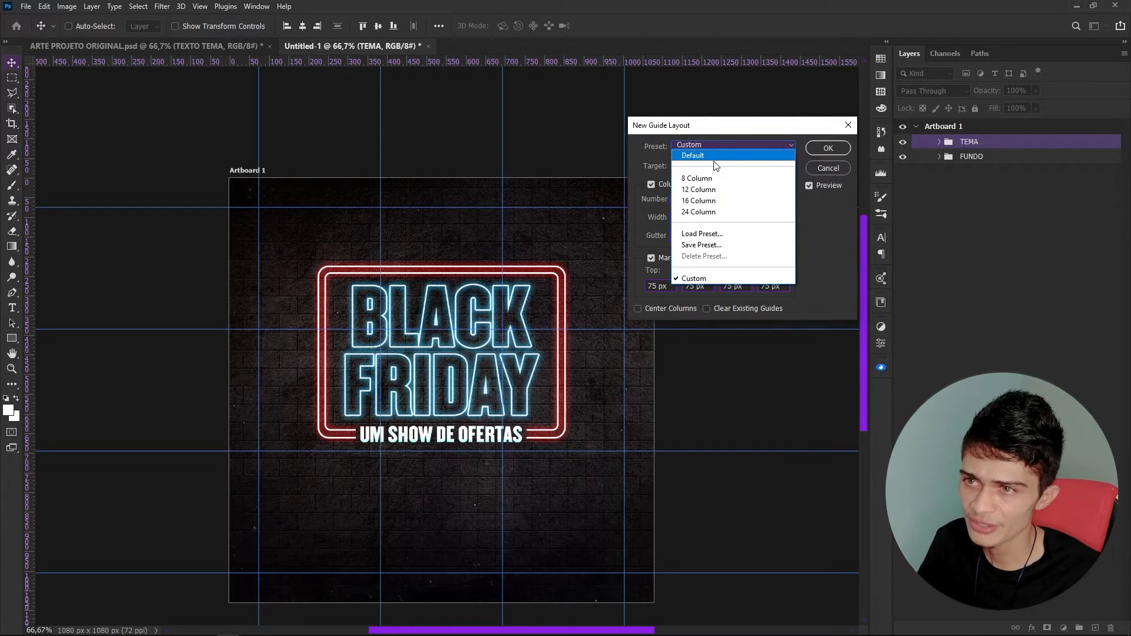
pyautogui.click(686, 155)
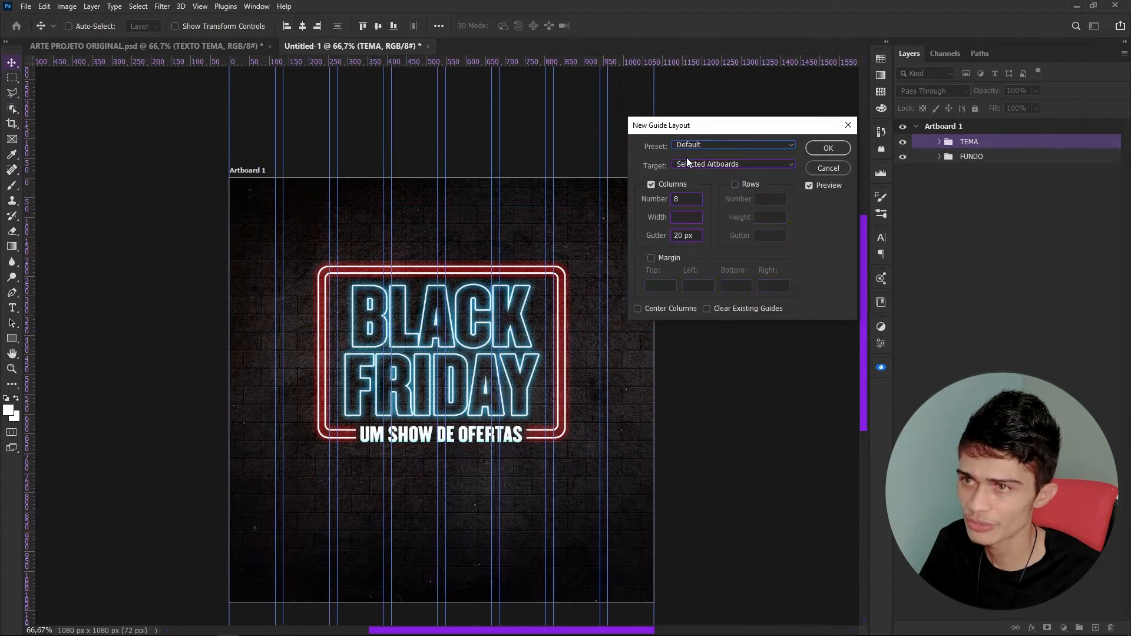
pyautogui.moveTo(675, 133); pyautogui.dragTo(766, 134)
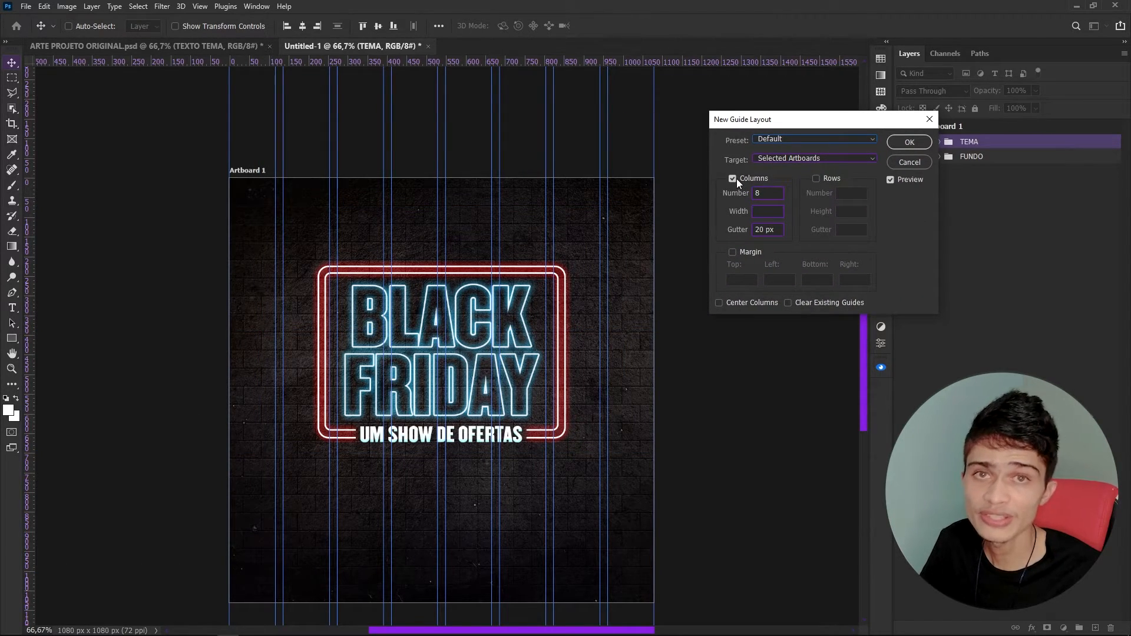
# Set the guide layout to 3 columns and 2 rows, with both gutters at 0 px.
pyautogui.click(770, 194)
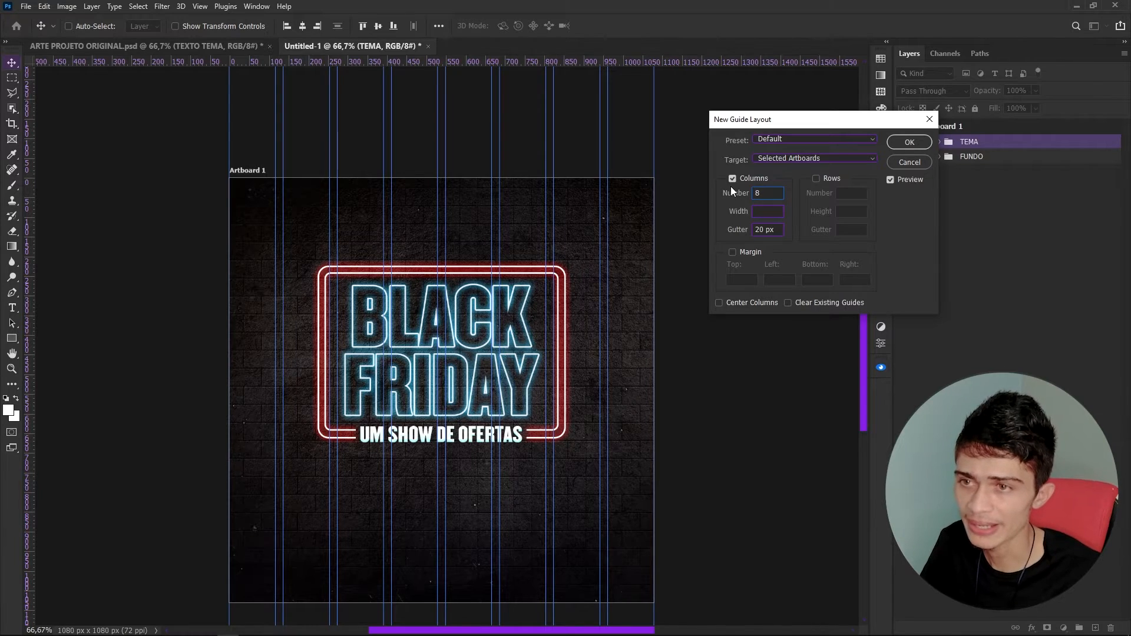
pyautogui.press('BackSpace')
pyautogui.write('30')
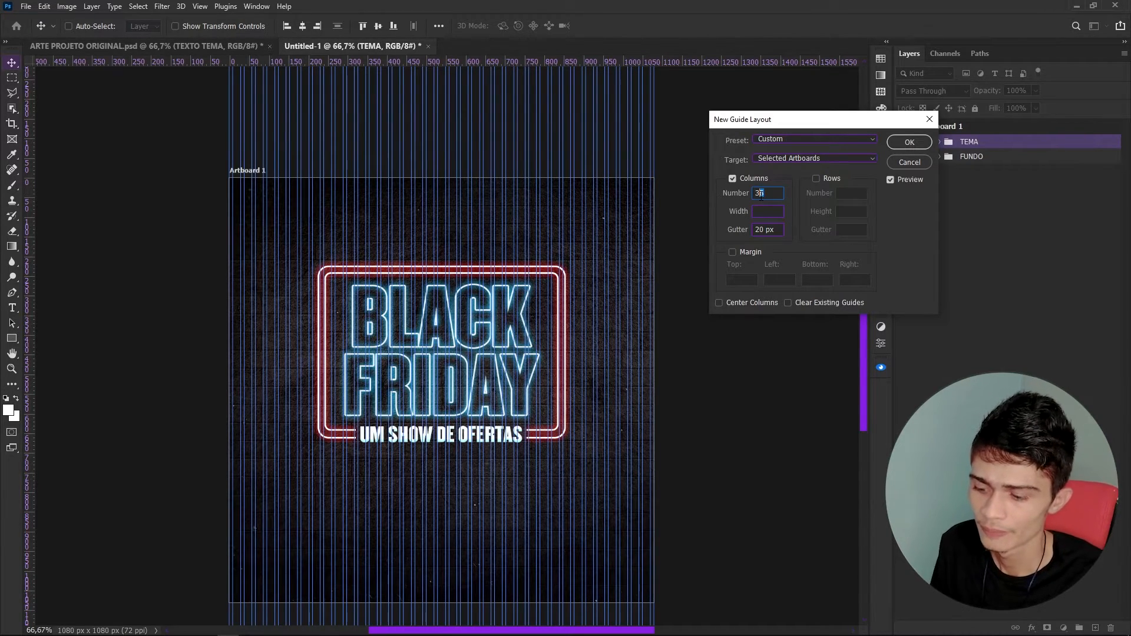
pyautogui.press('BackSpace')
pyautogui.write('2')
pyautogui.moveTo(776, 230); pyautogui.dragTo(756, 229)
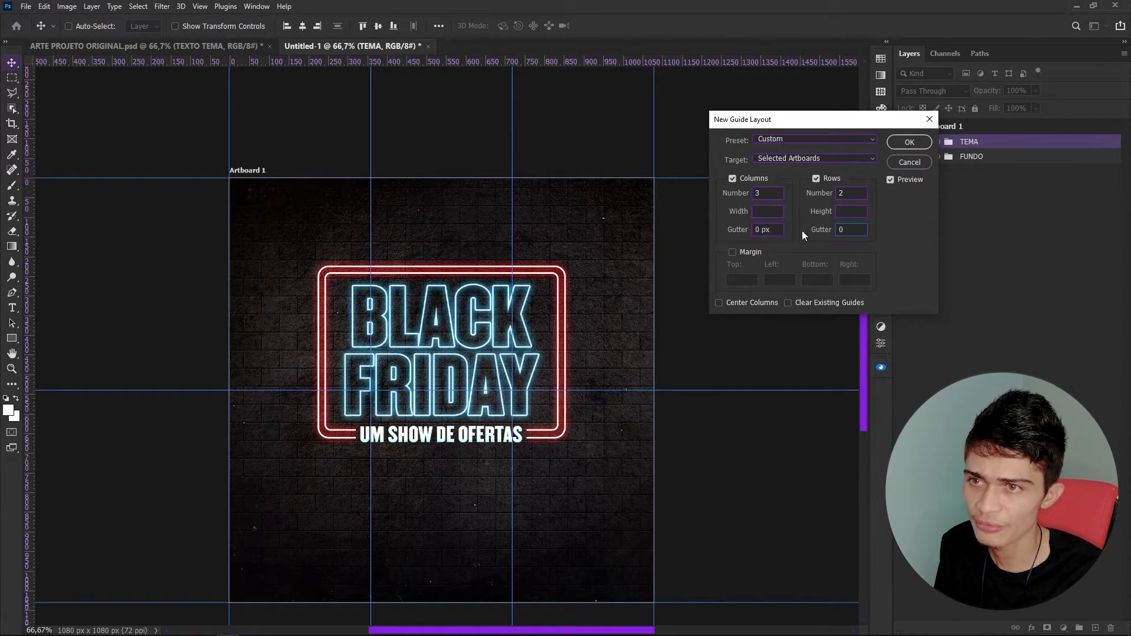
# Add 75 px margins on all four sides of the guide layout and apply it to the artboard.
pyautogui.click(732, 252)
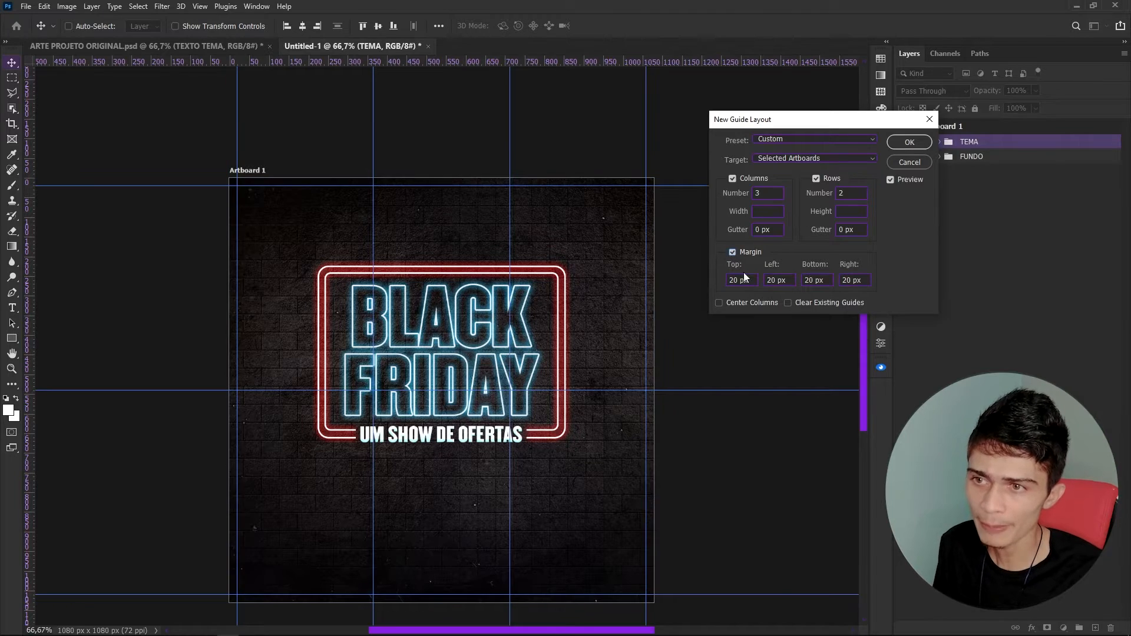
pyautogui.write('75')
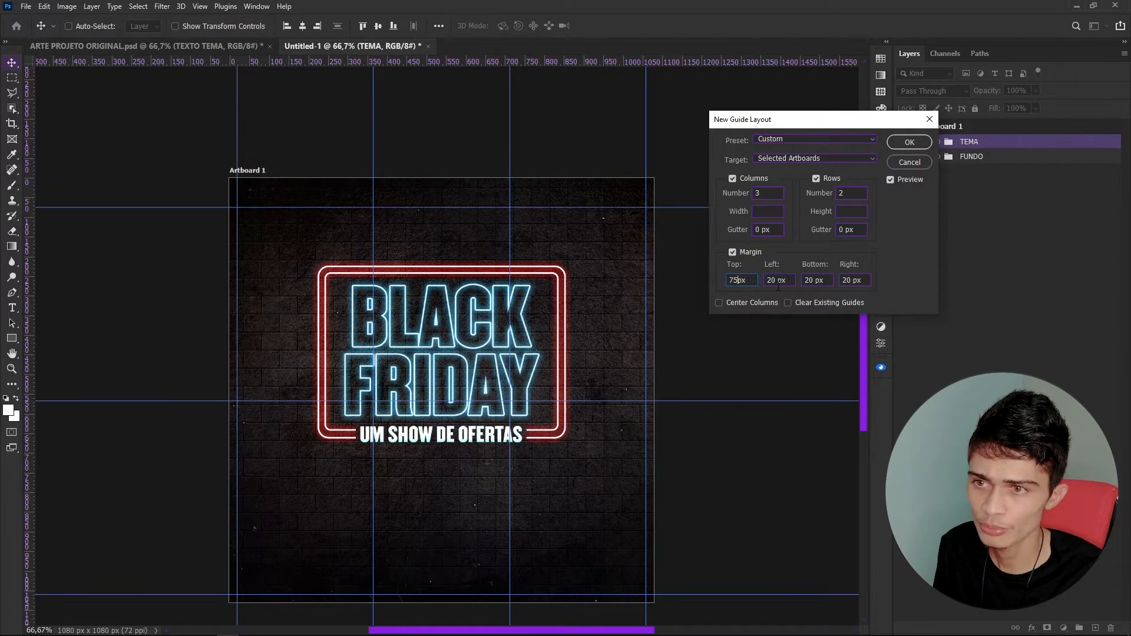
pyautogui.write('75')
pyautogui.write('75')
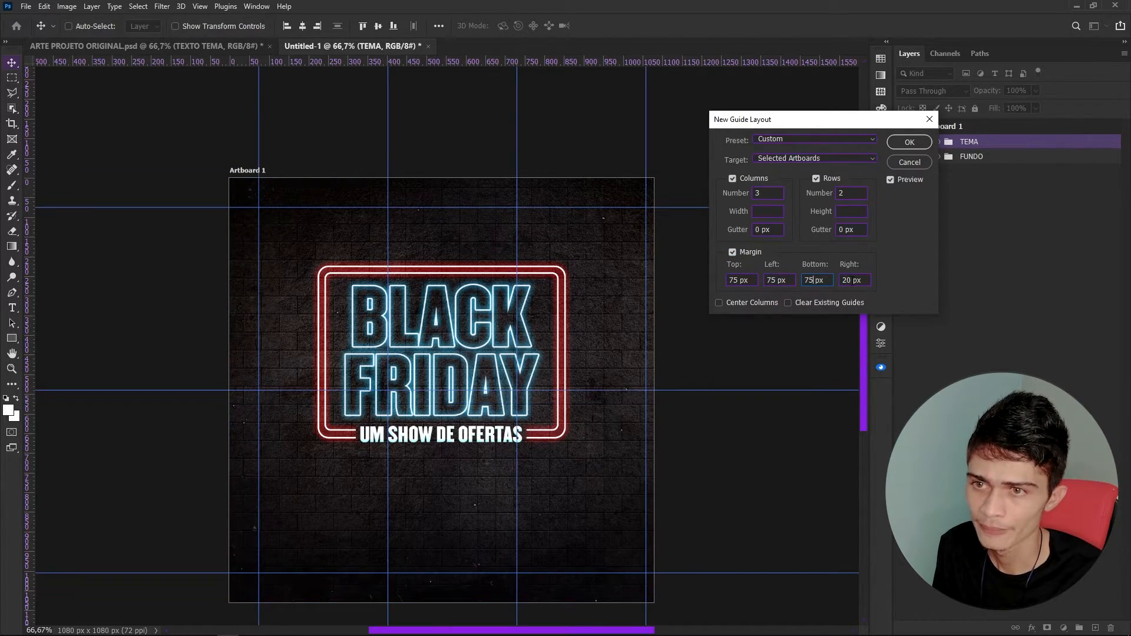
pyautogui.write('75')
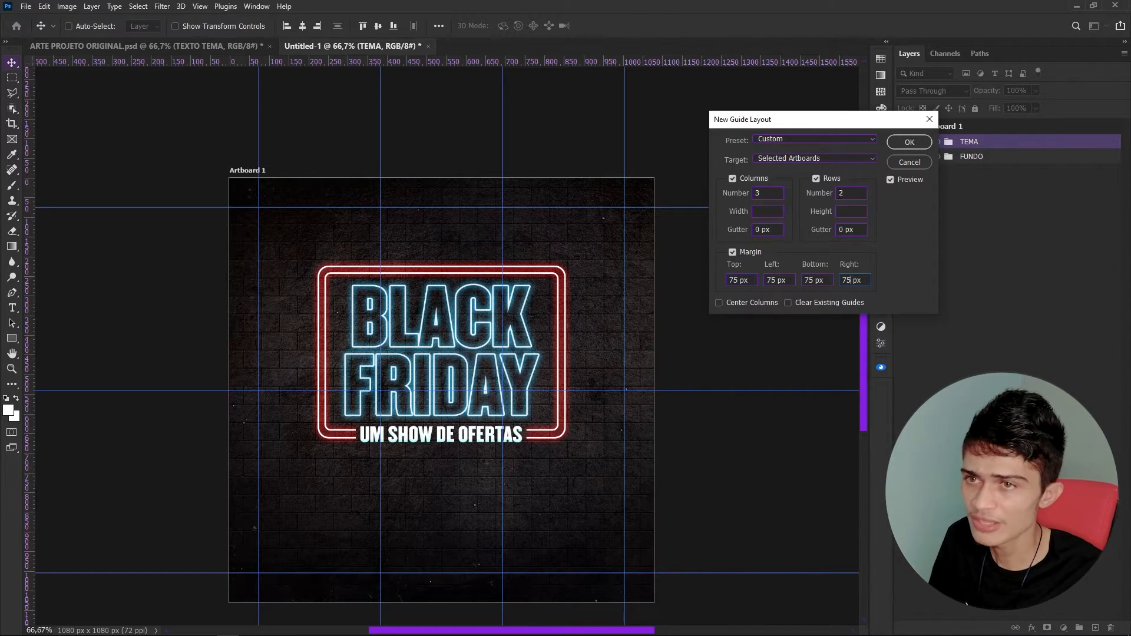
pyautogui.click(907, 143)
# Change the artboard guide color to Light Gray in the Guides, Grid & Slices preferences.
pyautogui.scroll(-1, 434, 402)
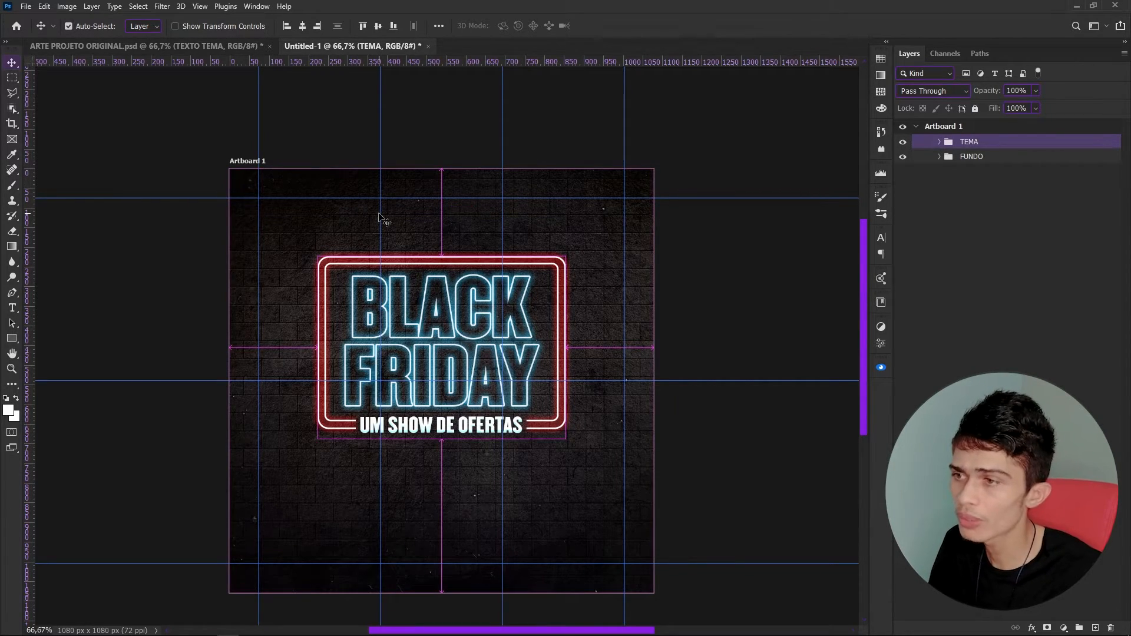
pyautogui.press('i')
pyautogui.hotkey('ctrl', 'k')
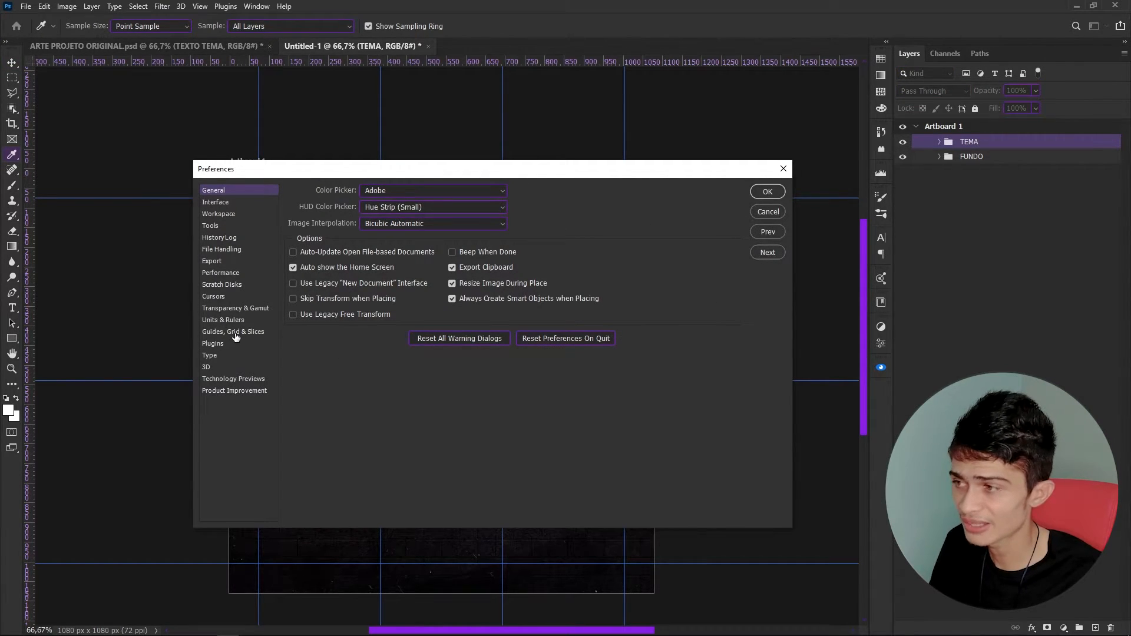
pyautogui.click(236, 333)
pyautogui.click(386, 203)
pyautogui.click(387, 203)
pyautogui.click(393, 227)
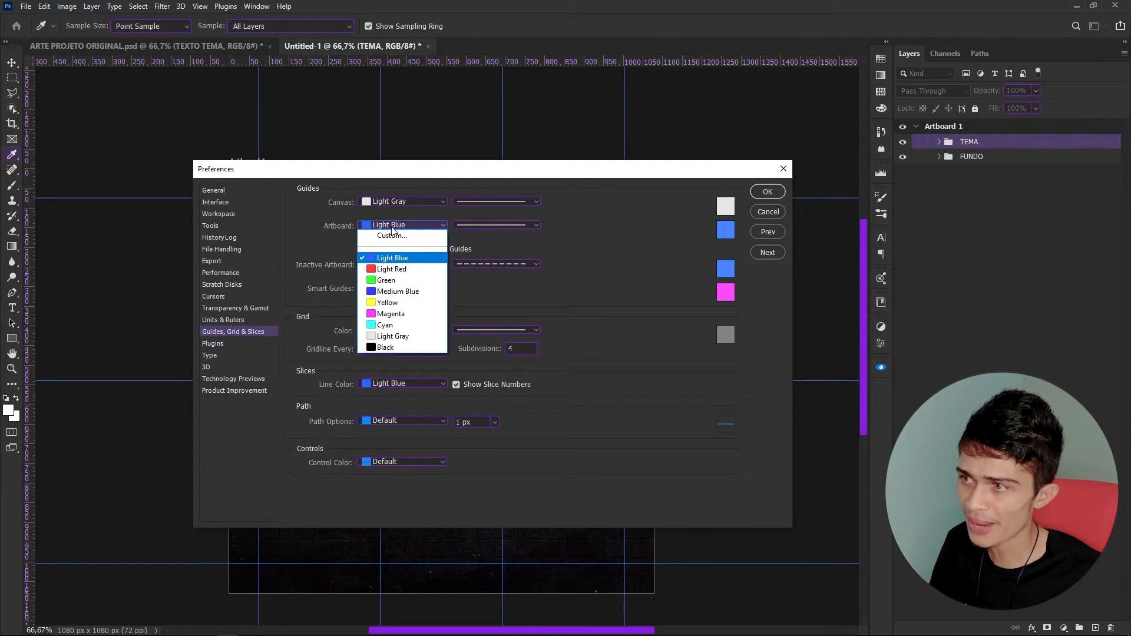
pyautogui.click(395, 336)
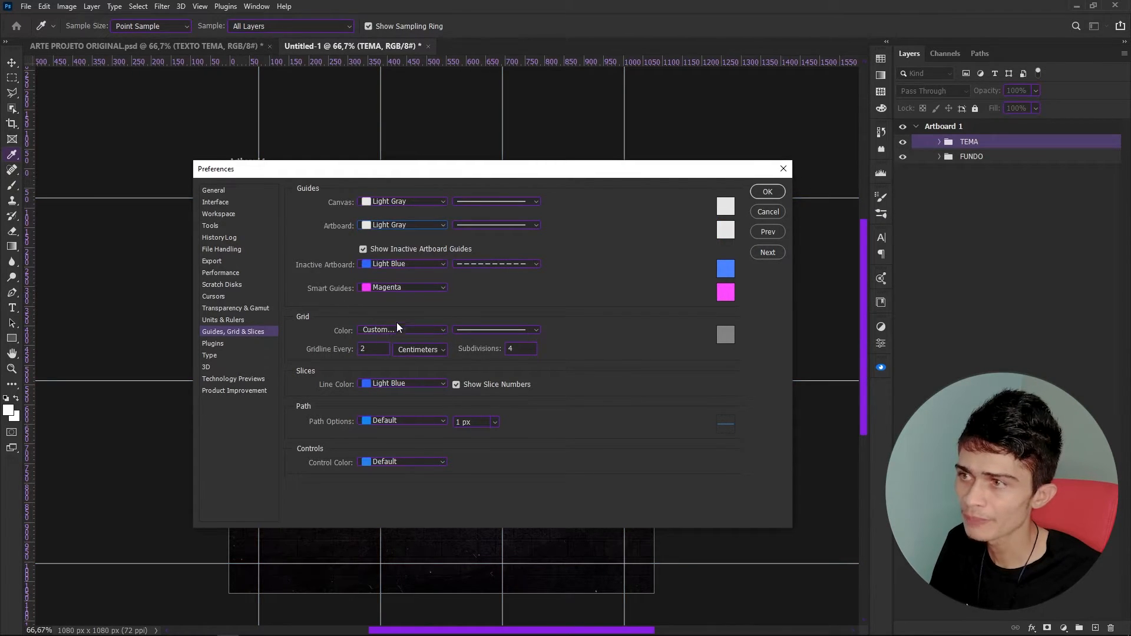
pyautogui.click(768, 192)
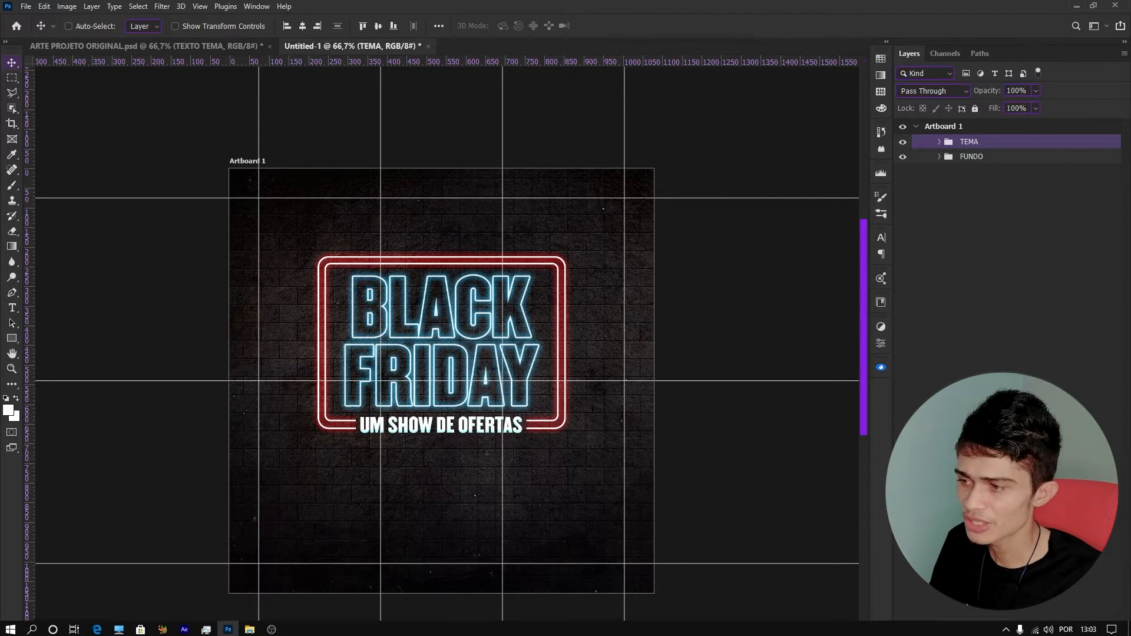
# Place logo_pichau from the ARTE PARA BLACK FRIDAY folder against the artboard's top edge above the sign, scaled to 42.57%.
pyautogui.moveTo(250, 628)
pyautogui.click(142, 580)
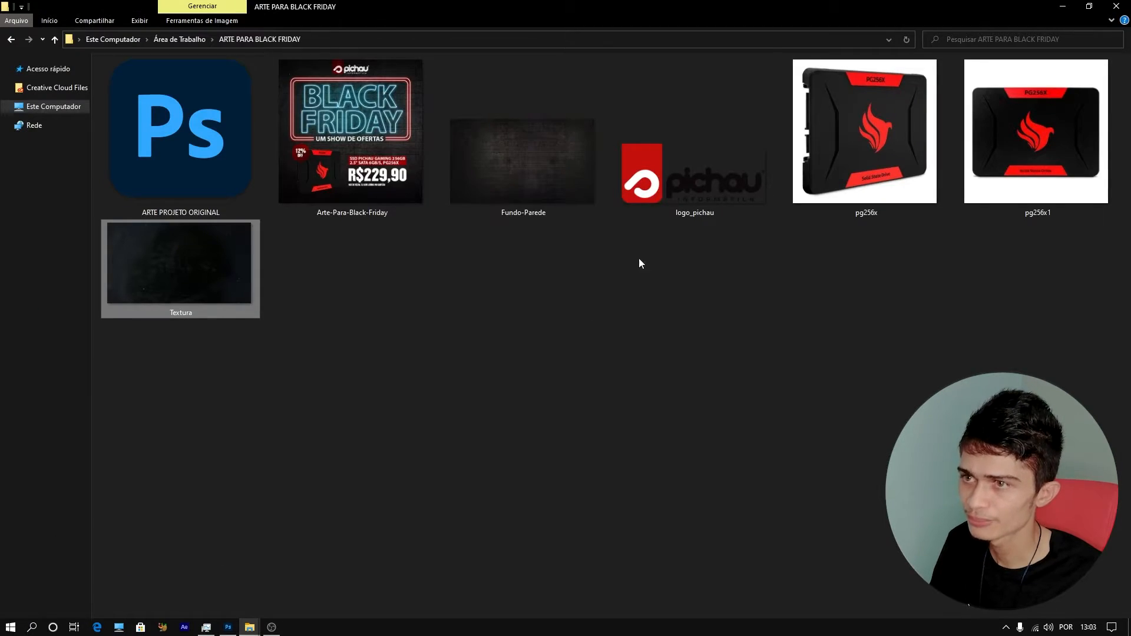
pyautogui.click(695, 177)
pyautogui.moveTo(653, 204); pyautogui.dragTo(510, 380)
pyautogui.moveTo(557, 425); pyautogui.dragTo(473, 201)
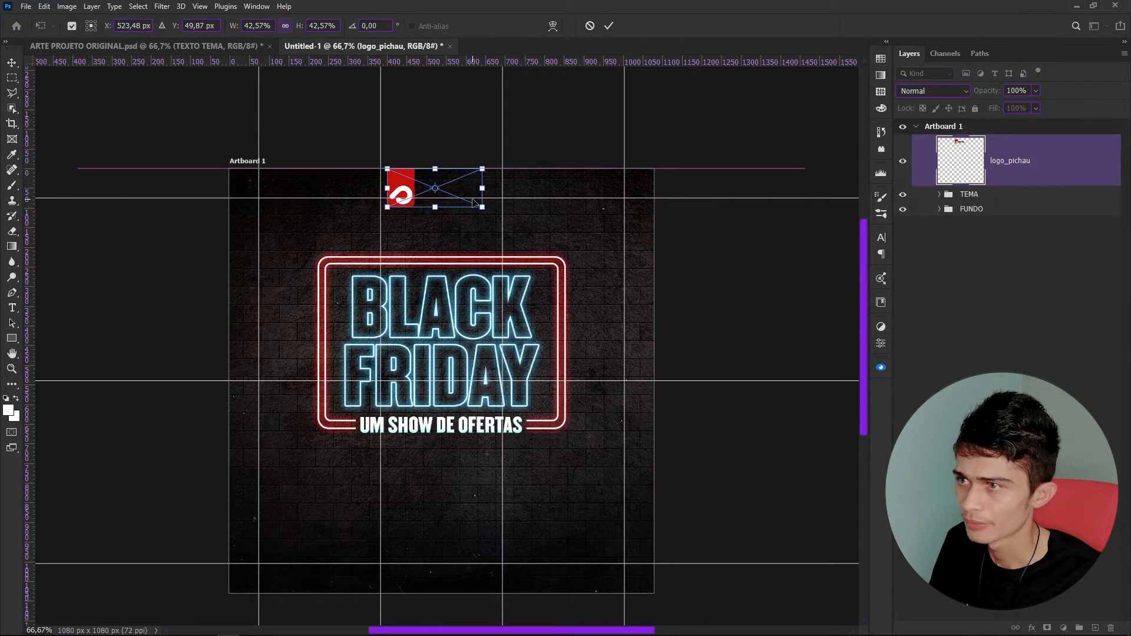
pyautogui.press('Return')
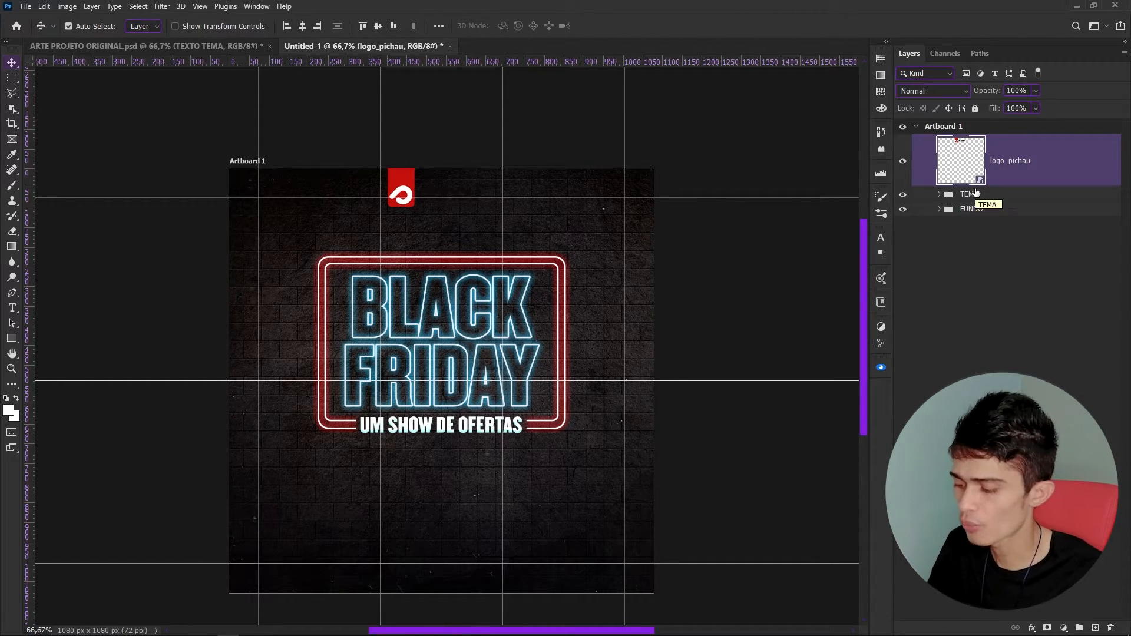
# Duplicate the logo_pichau layer and apply a white Color Overlay at 100% opacity to the lower one.
pyautogui.hotkey('ctrl', 'j')
pyautogui.click(1025, 224)
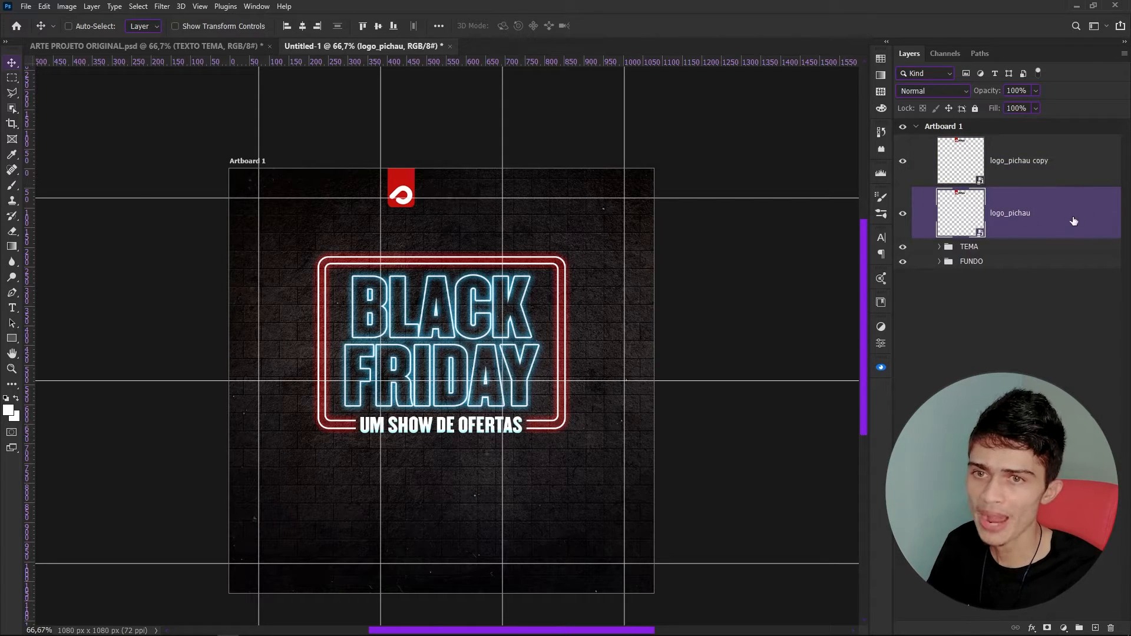
pyautogui.doubleClick(1070, 223)
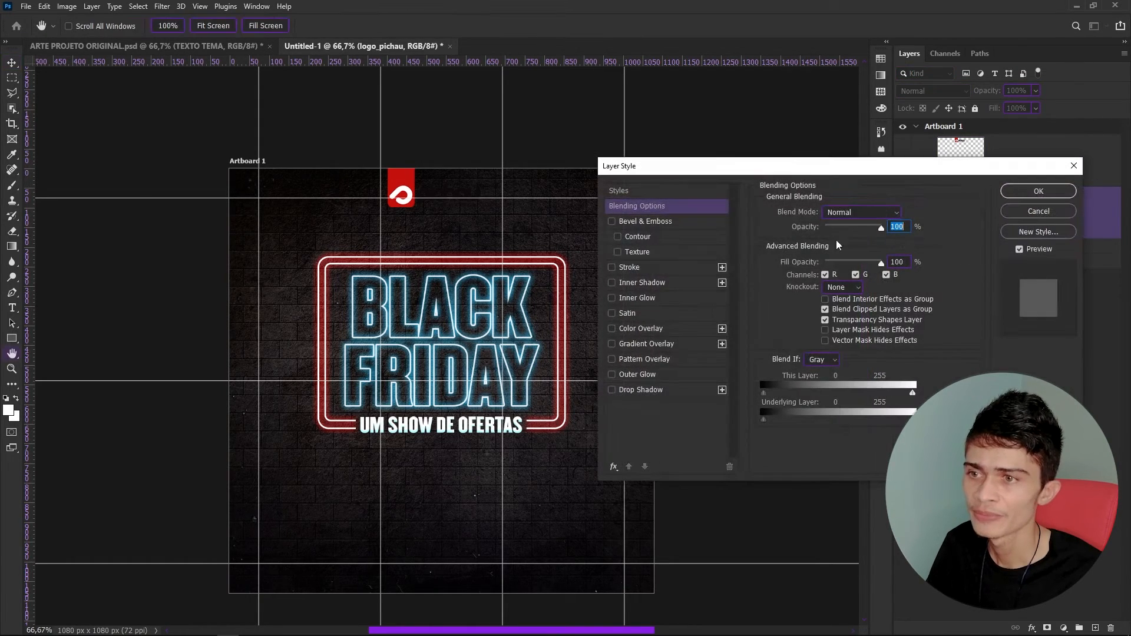
pyautogui.click(629, 330)
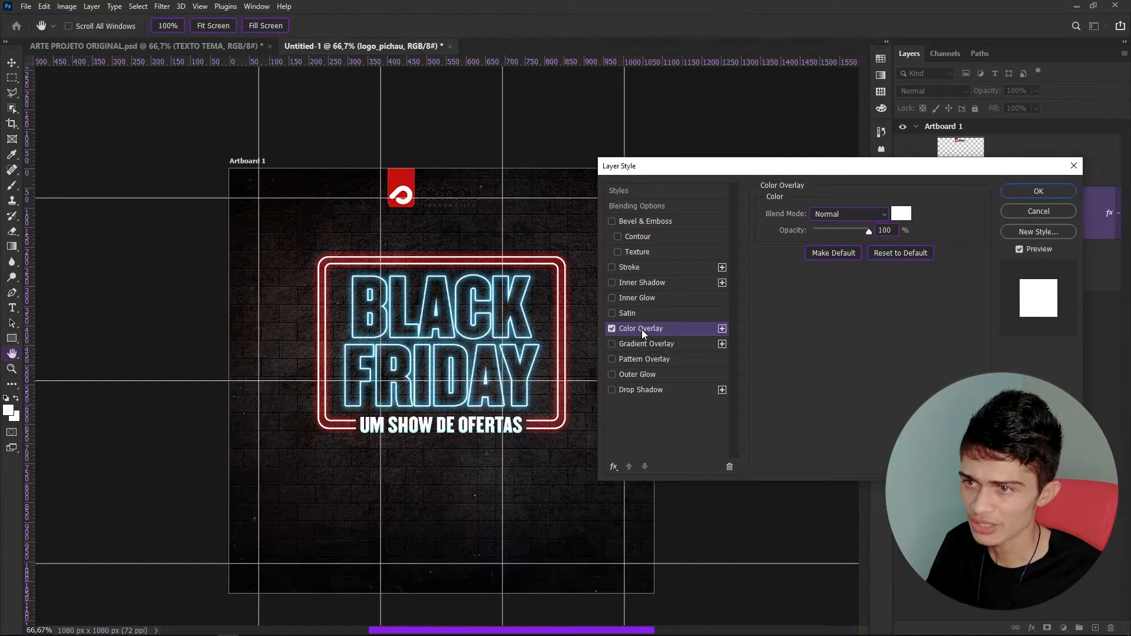
pyautogui.click(901, 213)
pyautogui.click(1004, 111)
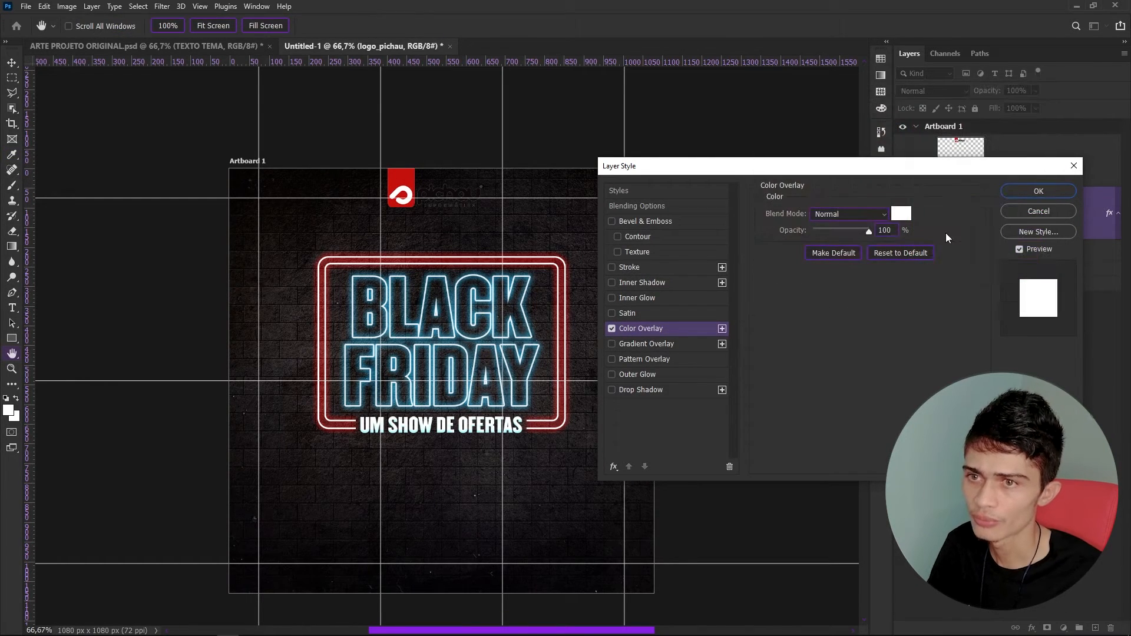
pyautogui.click(1038, 192)
# Rasterize the upper logo copy and erase its dark wordmark with a 199 px hard Eraser, keeping only the red emblem.
pyautogui.click(1037, 173)
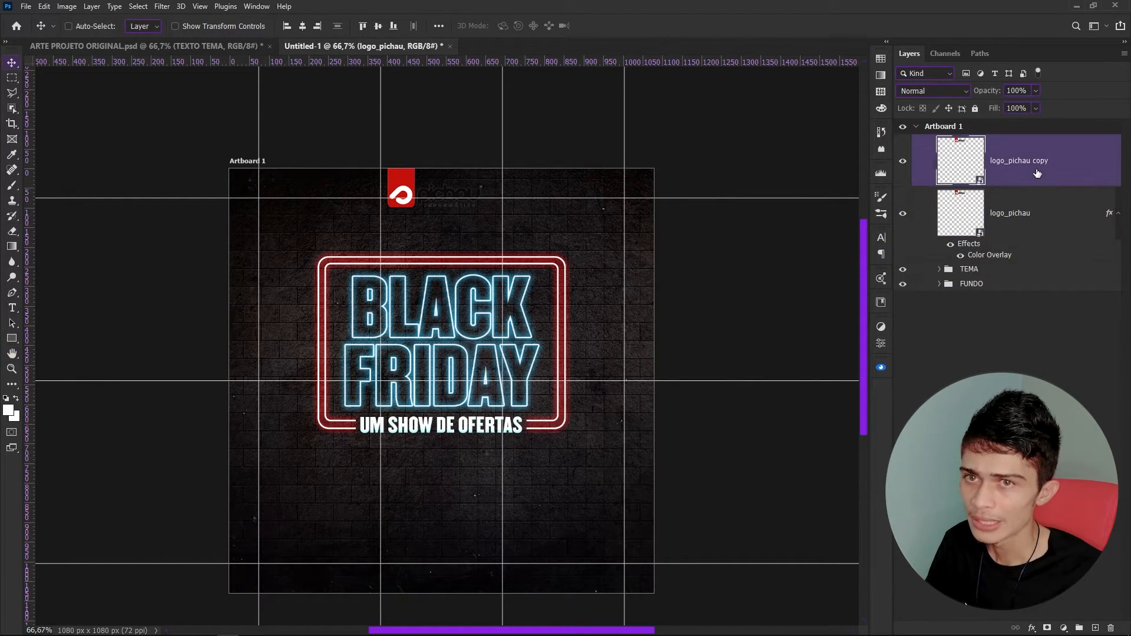
pyautogui.press('e')
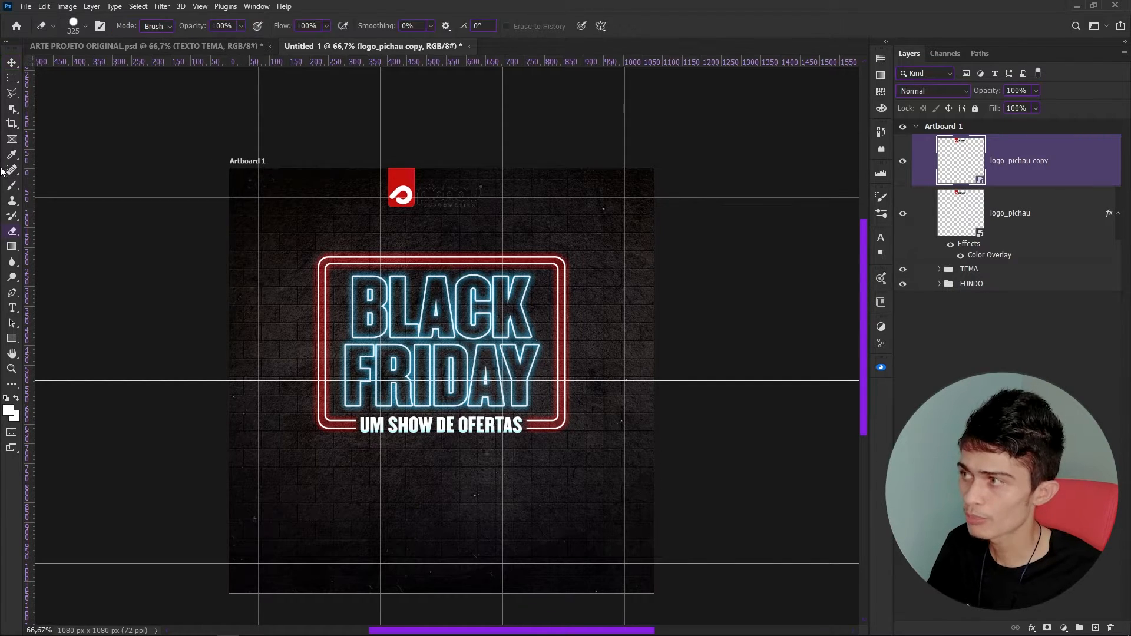
pyautogui.click(485, 219)
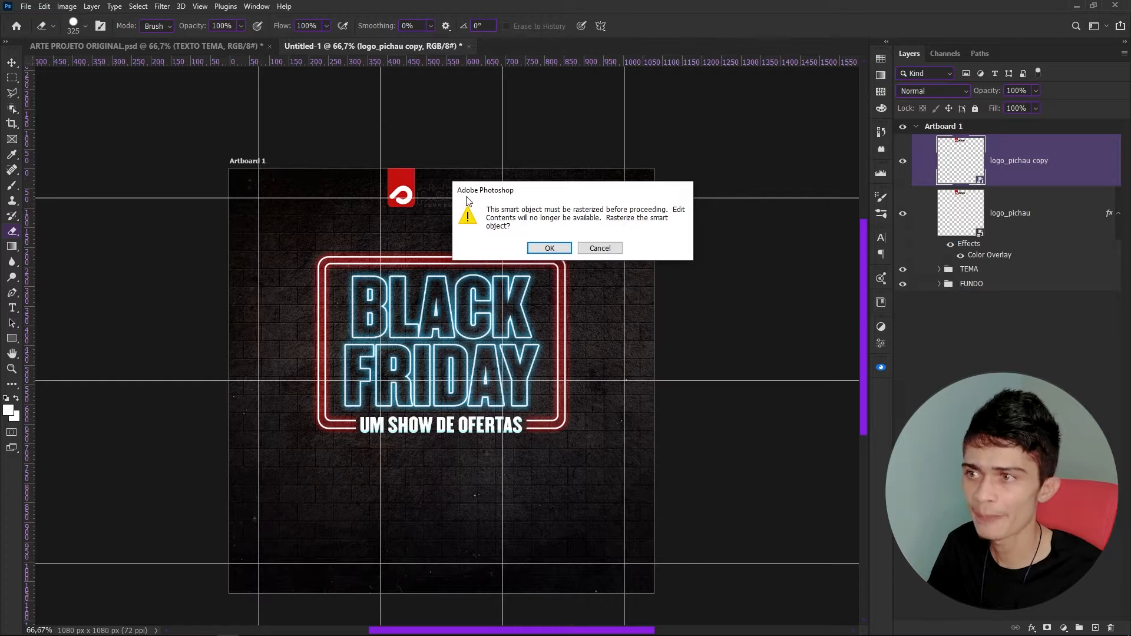
pyautogui.click(549, 248)
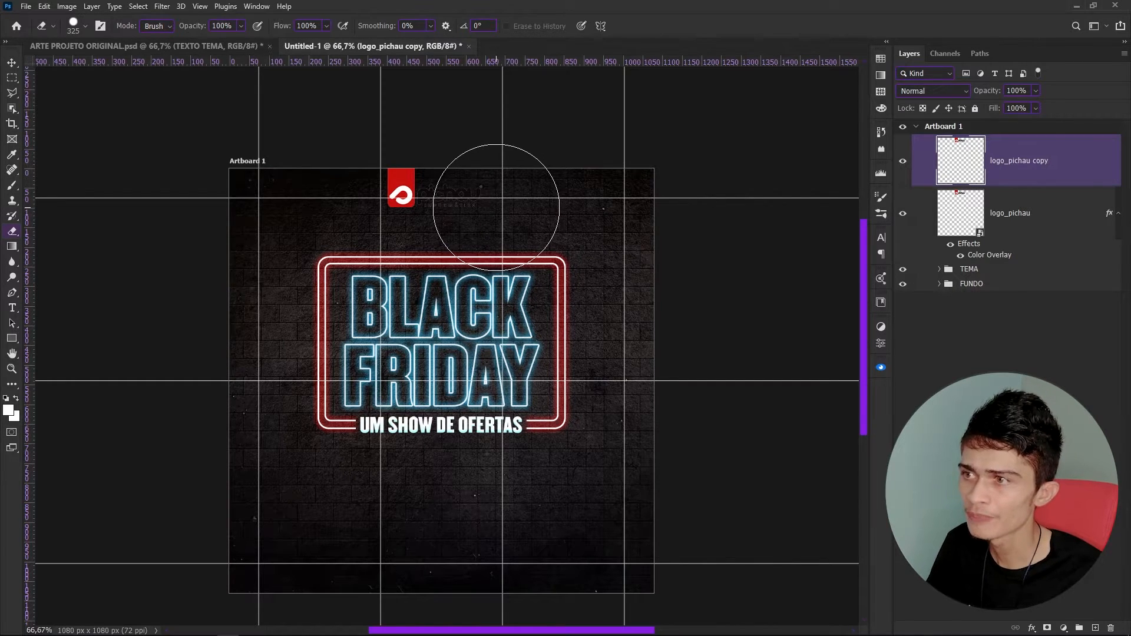
pyautogui.moveTo(484, 203); pyautogui.dragTo(459, 204)
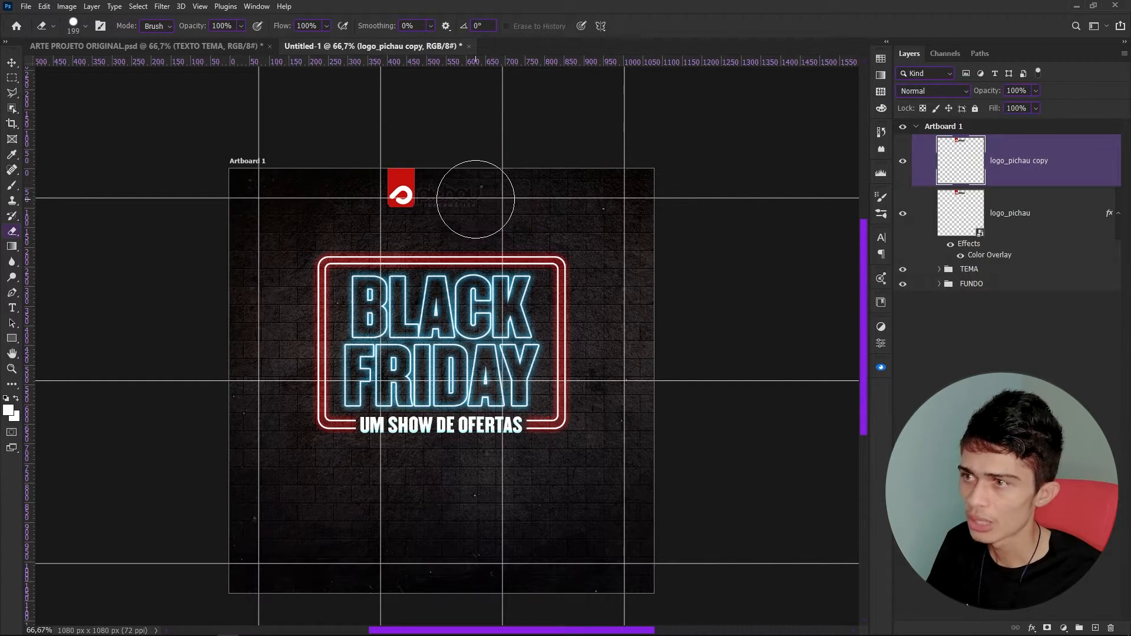
pyautogui.rightClick(475, 199)
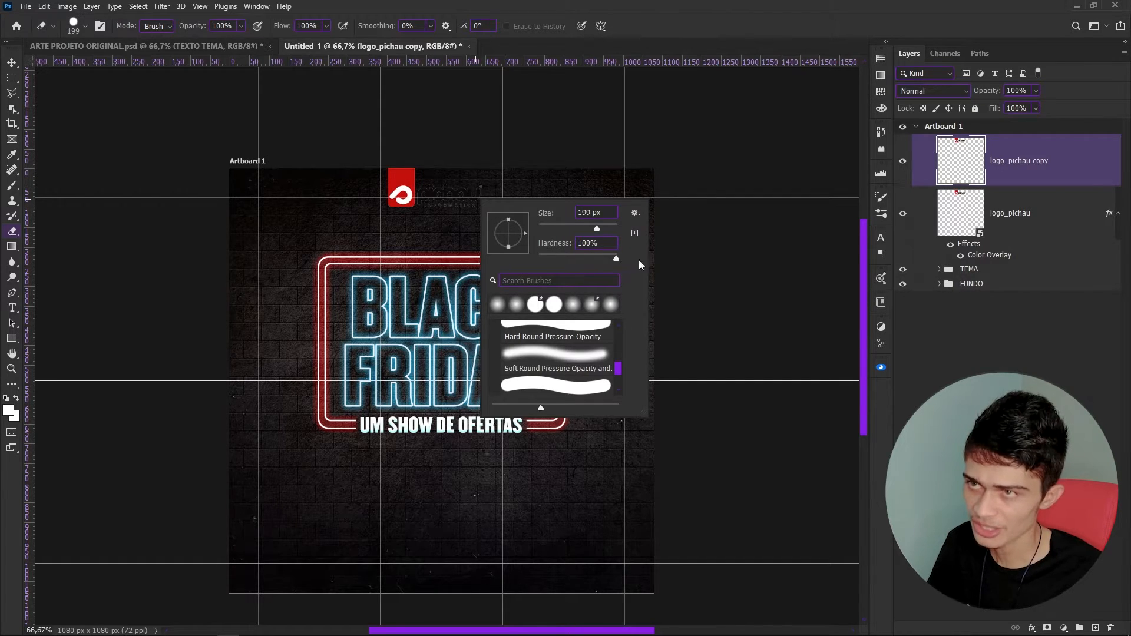
pyautogui.click(709, 3)
pyautogui.hotkey('ctrl', 'z')
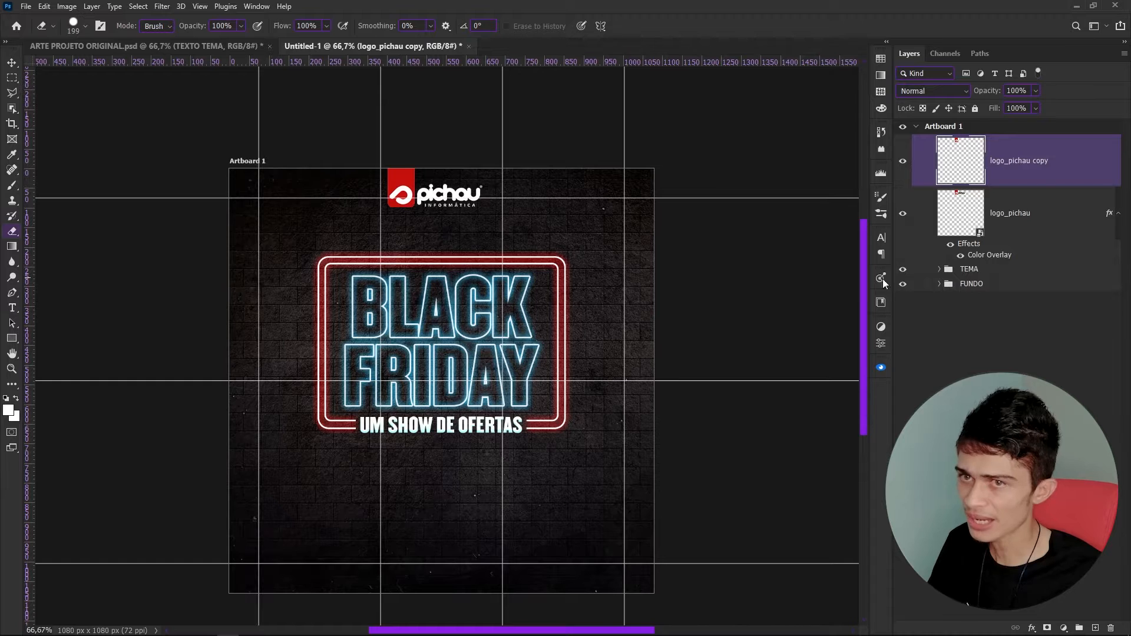
# Rasterize the white-overlaid lower logo and erase its emblem, leaving only the white wordmark.
pyautogui.click(1027, 223)
pyautogui.click(336, 208)
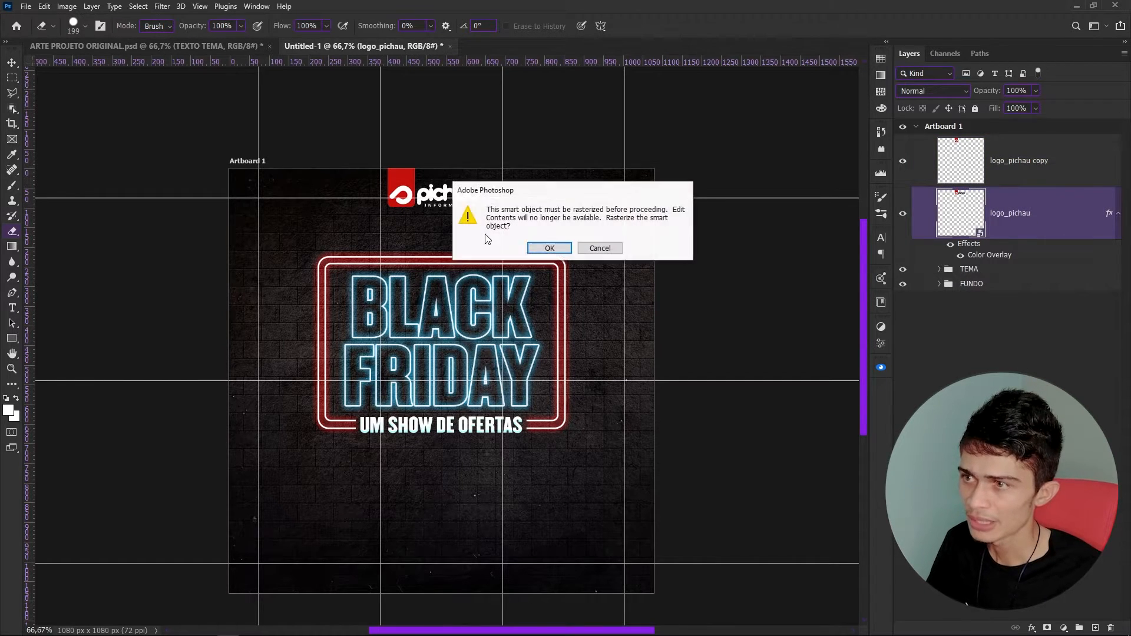
pyautogui.click(547, 246)
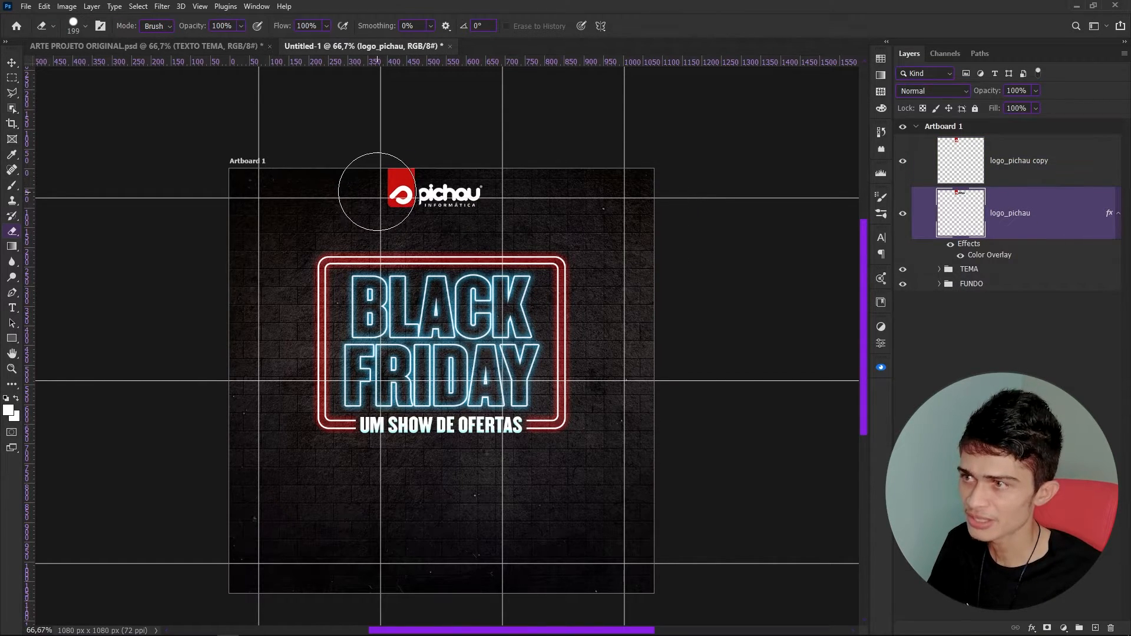
pyautogui.moveTo(376, 197)
pyautogui.mouseDown()
pyautogui.moveTo(379, 171)
pyautogui.moveTo(375, 195)
pyautogui.mouseUp()
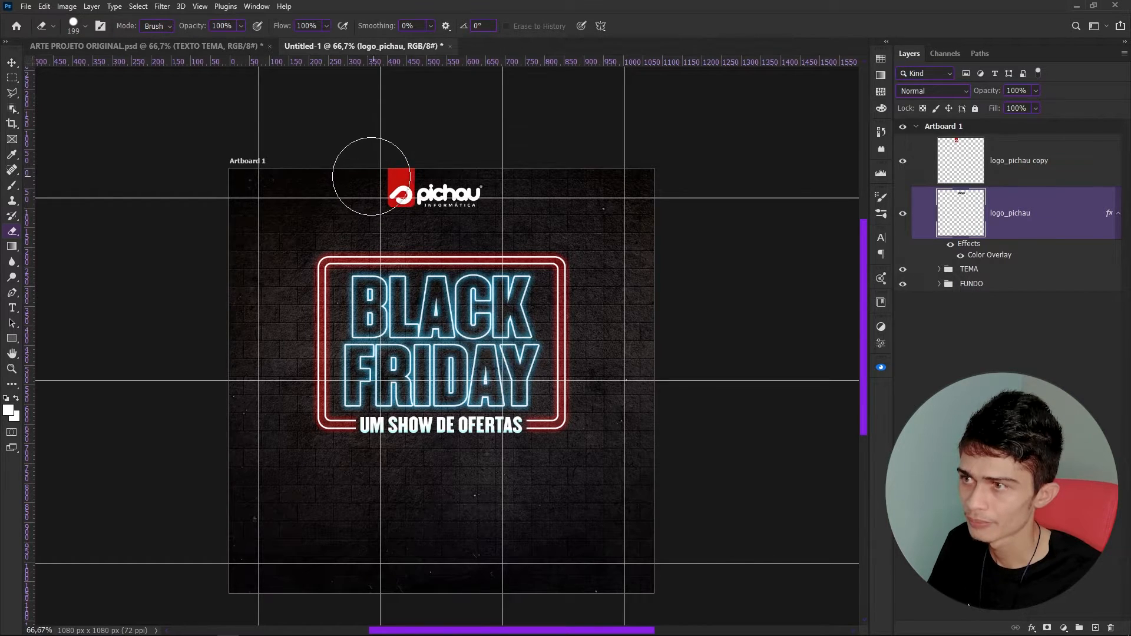
# Combine the emblem and wordmark layers of the logo into a single smart object.
pyautogui.keyDown('shift'); pyautogui.click(988, 172); pyautogui.keyUp('shift')
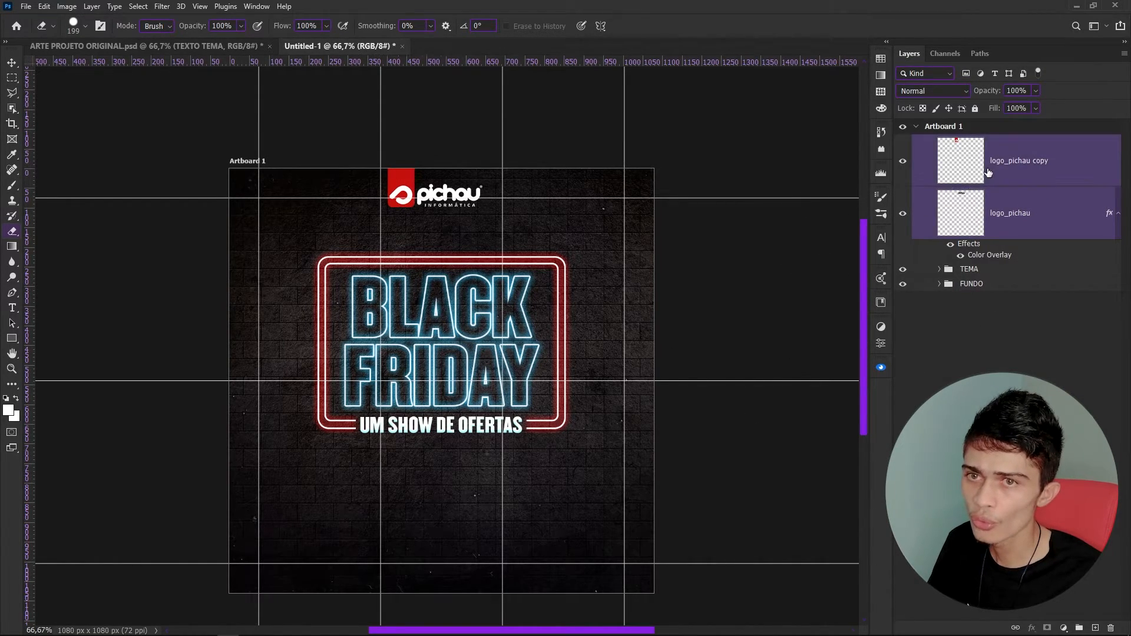
pyautogui.rightClick(1018, 171)
pyautogui.click(922, 303)
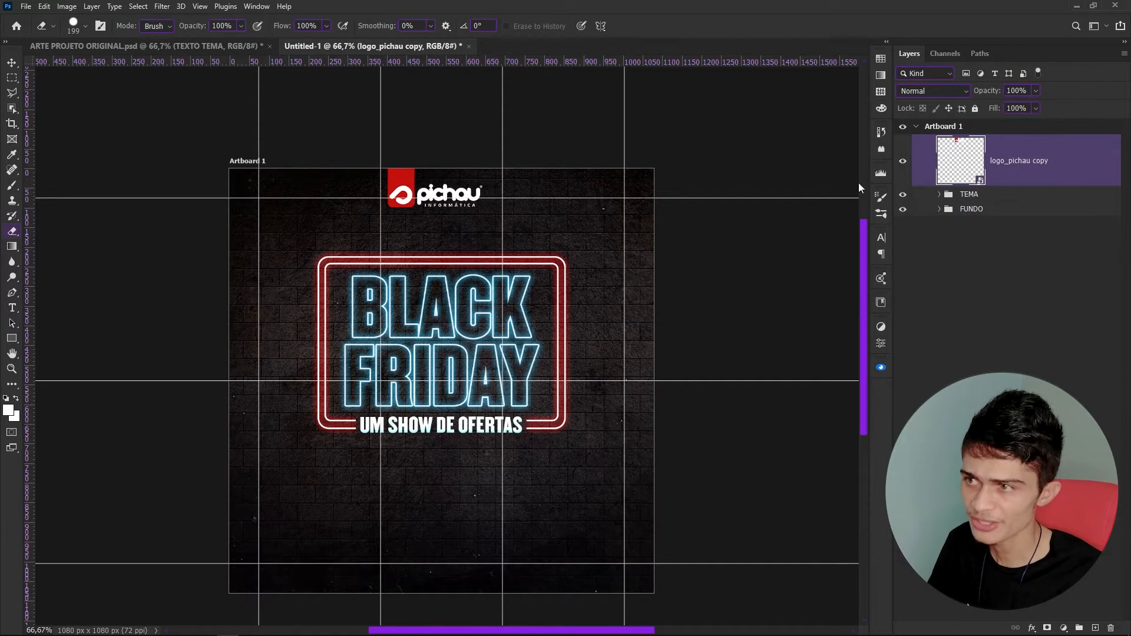
# Set the combined logo's blend mode to Soft Light and duplicate the layer twice.
pyautogui.click(1009, 210)
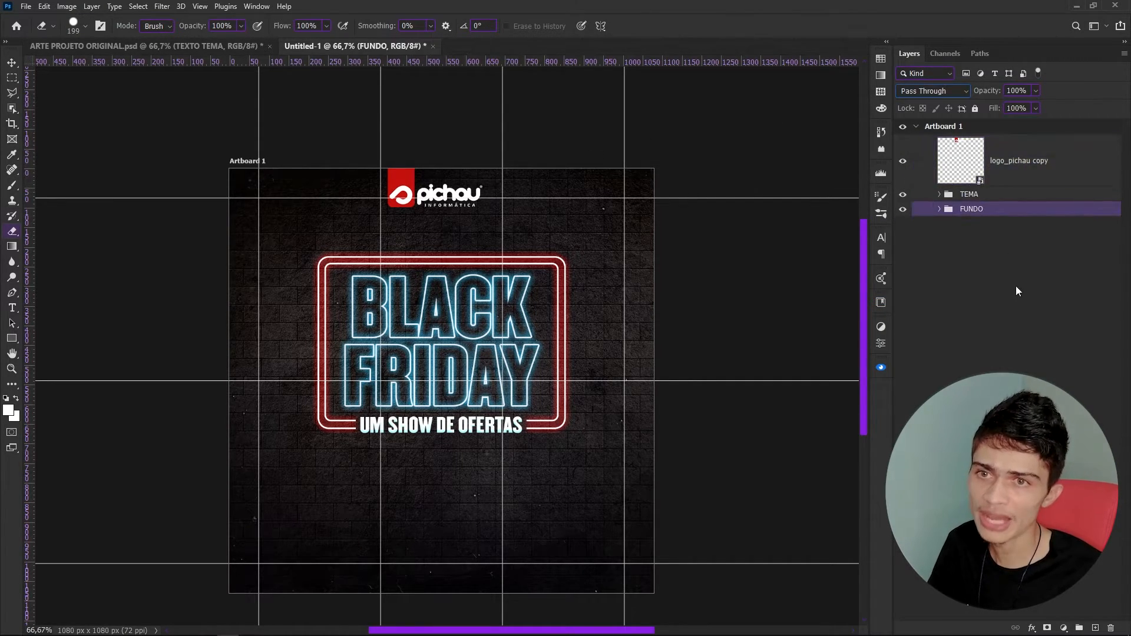
pyautogui.click(992, 180)
pyautogui.click(939, 88)
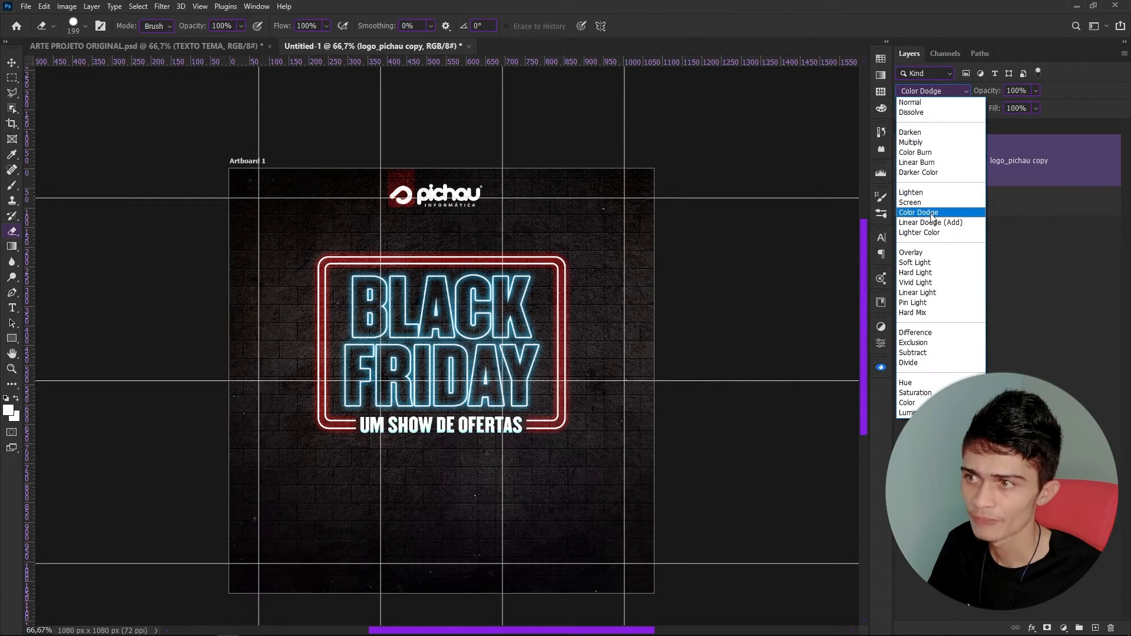
pyautogui.click(934, 263)
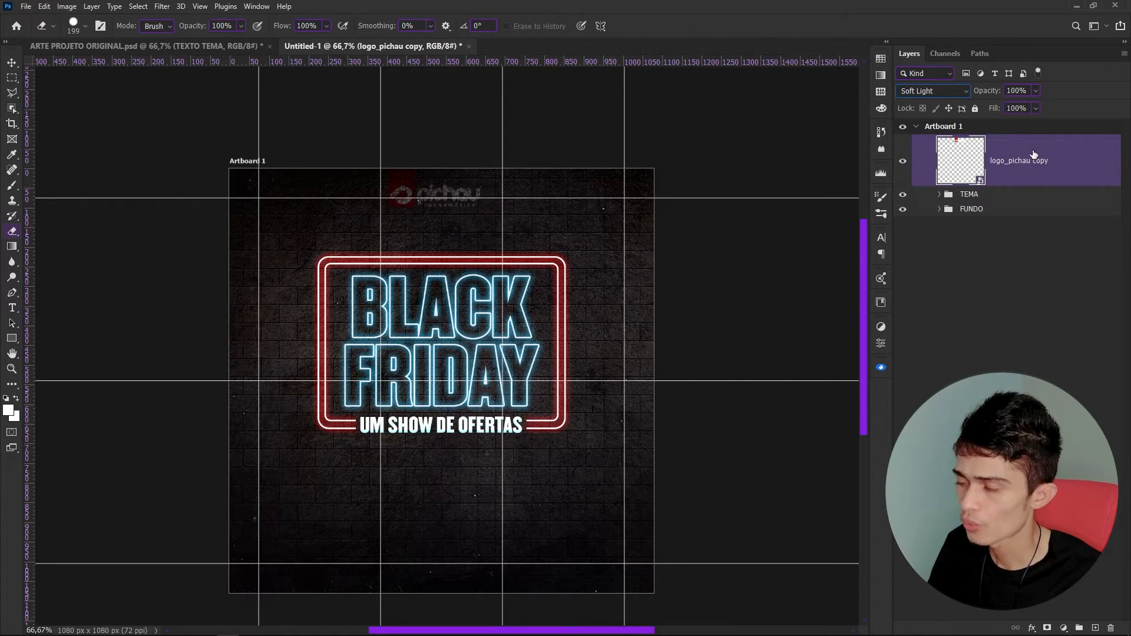
pyautogui.hotkey('ctrl', 'j')
pyautogui.hotkey('ctrl', 'j')
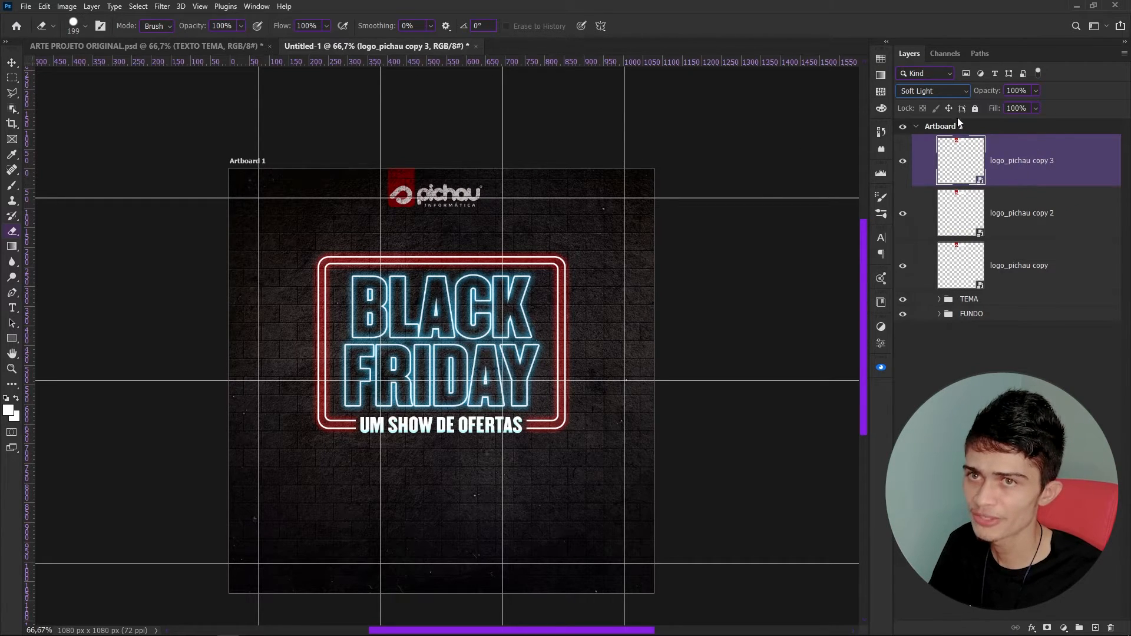
# Keep the top logo copy on Soft Light and group all three logo layers into a group named LOGO.
pyautogui.click(932, 90)
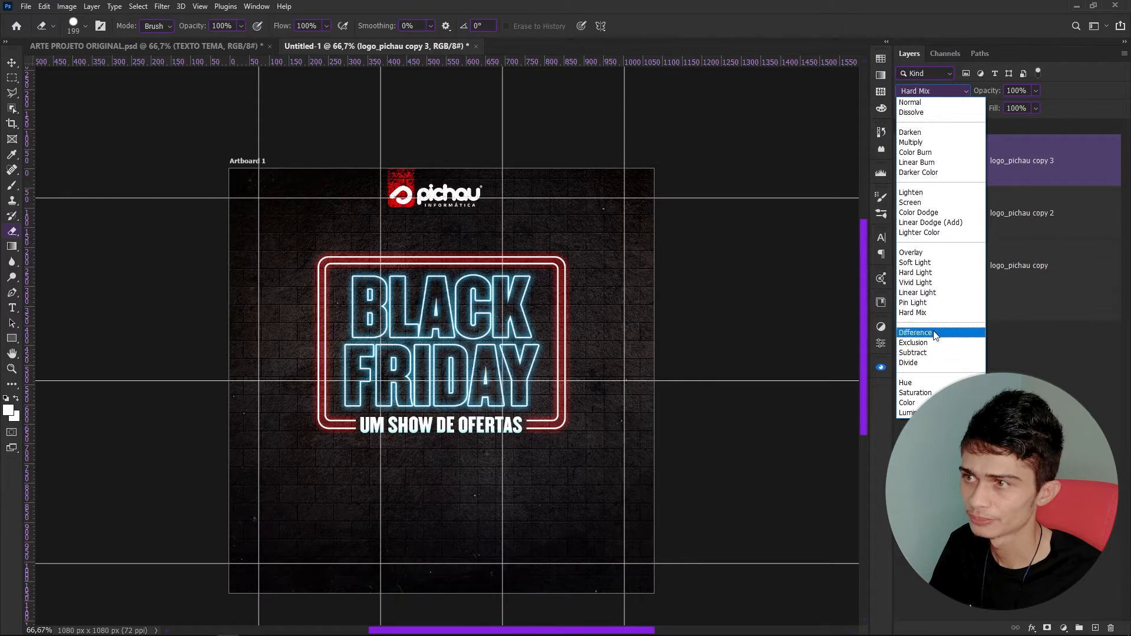
pyautogui.click(934, 263)
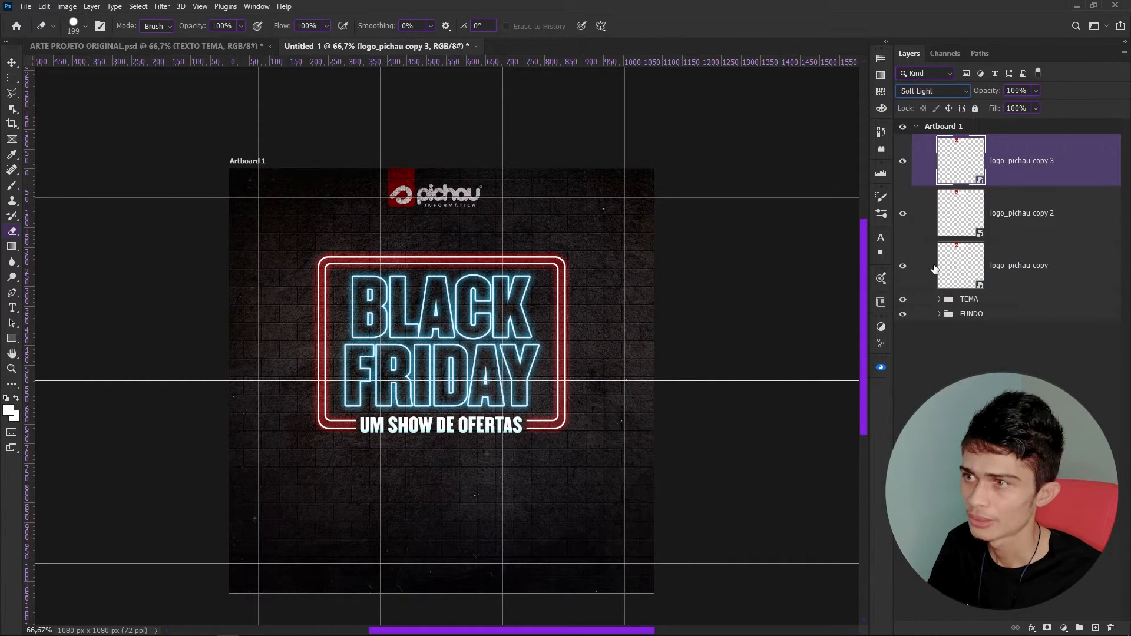
pyautogui.click(988, 216)
pyautogui.click(1029, 185)
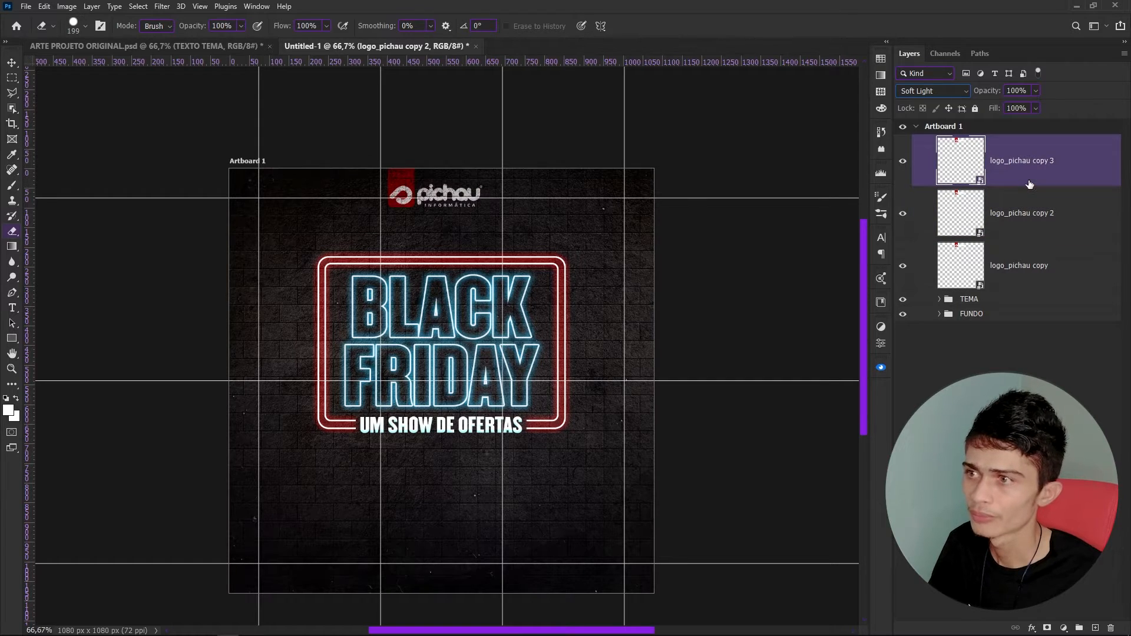
pyautogui.keyDown('shift'); pyautogui.click(1045, 235); pyautogui.keyUp('shift')
pyautogui.keyDown('shift'); pyautogui.click(1043, 275); pyautogui.keyUp('shift')
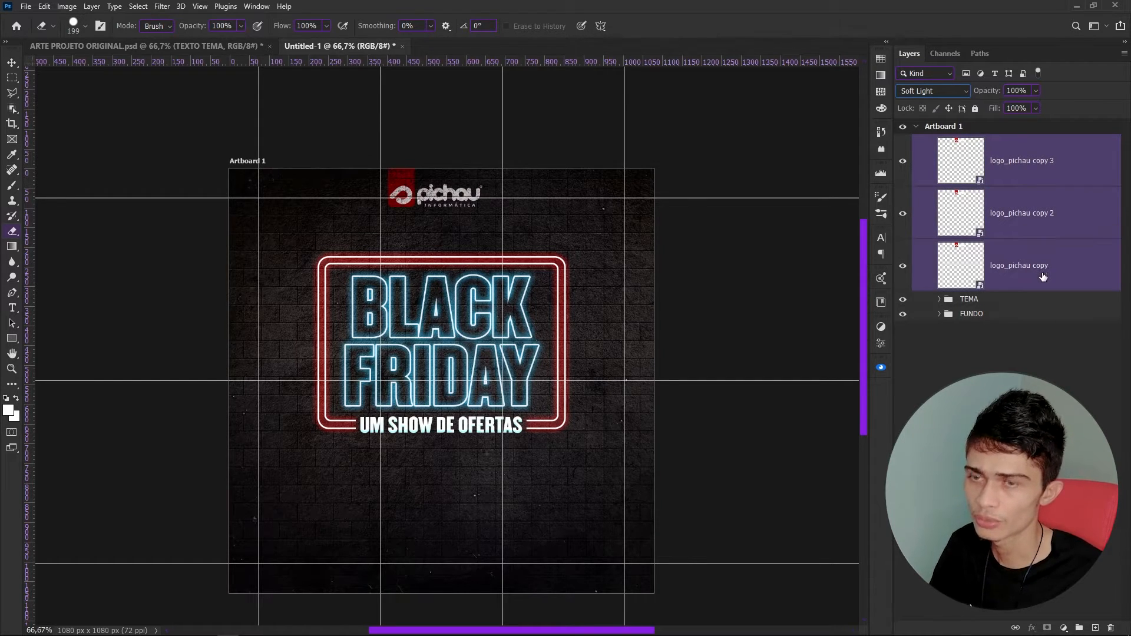
pyautogui.hotkey('ctrl', 'g')
pyautogui.doubleClick(977, 142)
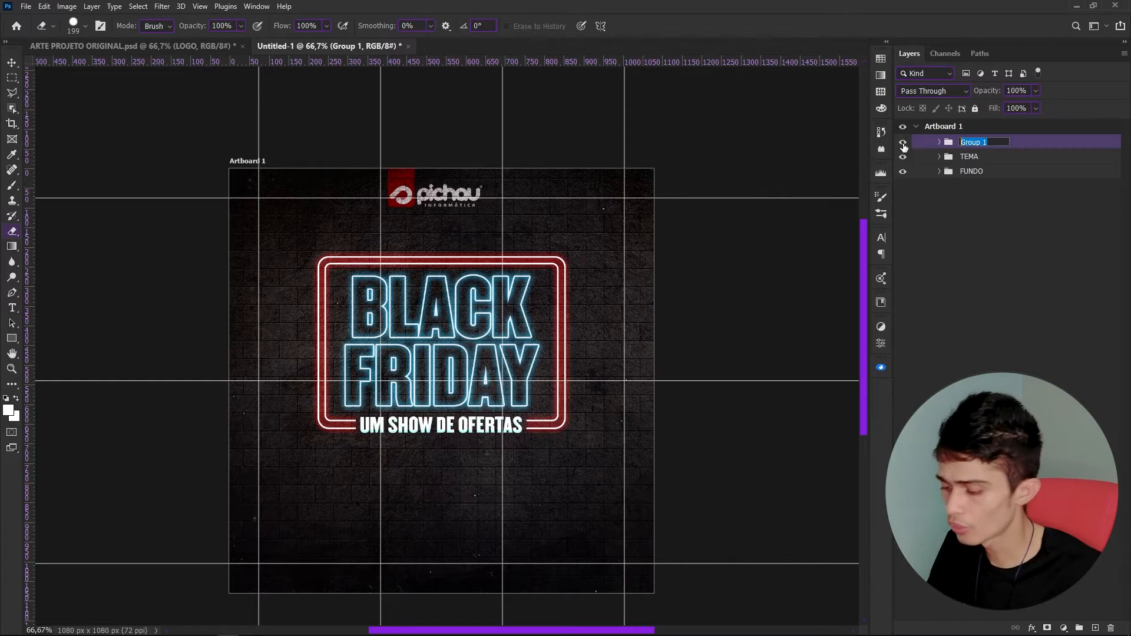
pyautogui.write('LOGO')
pyautogui.press('Return')
# Group the three logo layers inside the LOGO group into a nested group named Logo.
pyautogui.click(940, 144)
pyautogui.click(1022, 190)
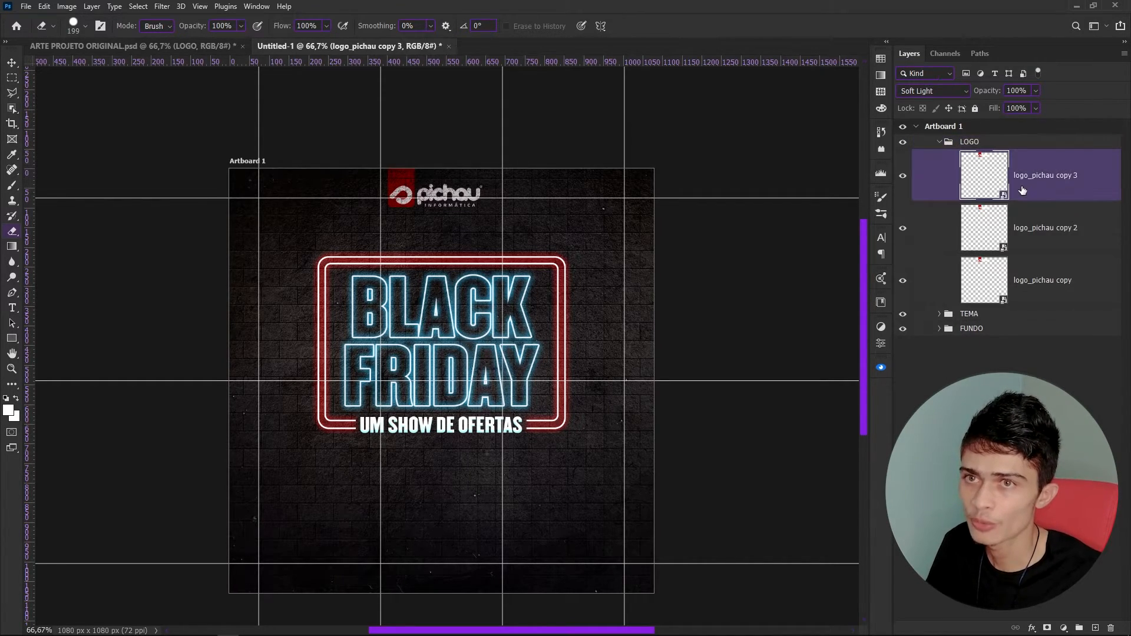
pyautogui.click(1073, 227)
pyautogui.click(1052, 288)
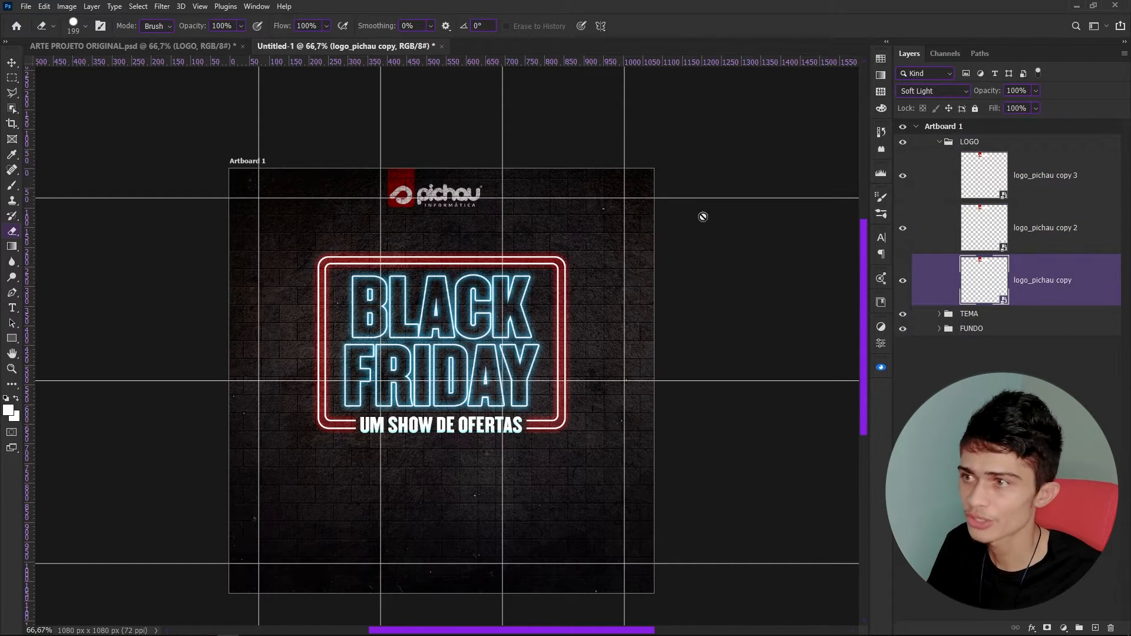
pyautogui.click(1086, 186)
pyautogui.keyDown('shift'); pyautogui.click(1060, 235); pyautogui.keyUp('shift')
pyautogui.keyDown('shift'); pyautogui.click(1060, 278); pyautogui.keyUp('shift')
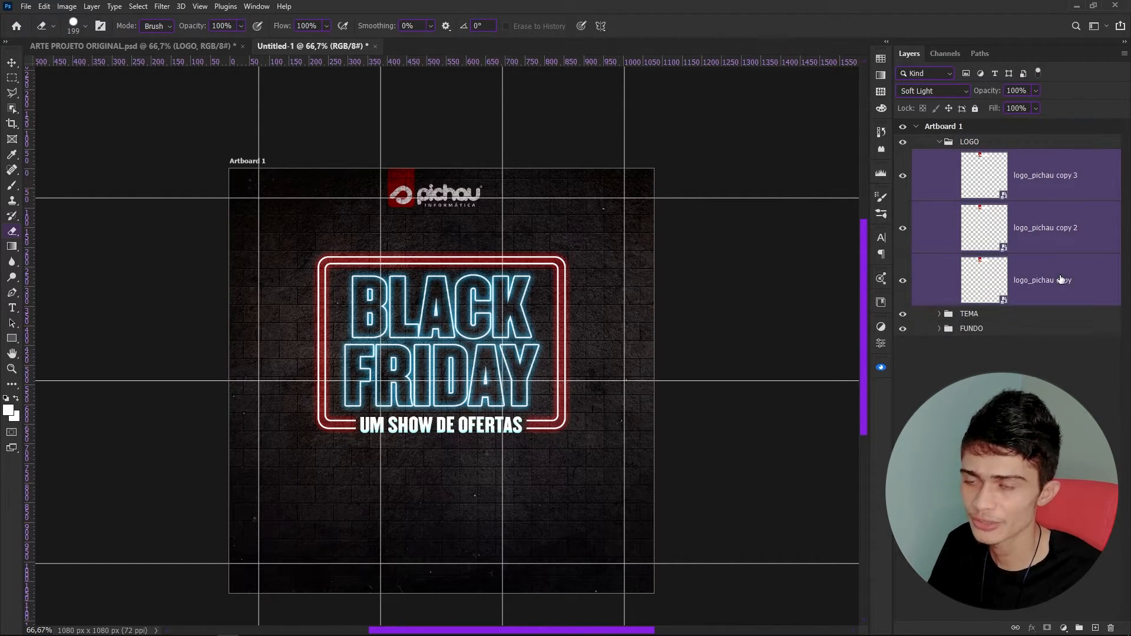
pyautogui.hotkey('ctrl', 'g')
pyautogui.doubleClick(996, 157)
pyautogui.press('BackSpace')
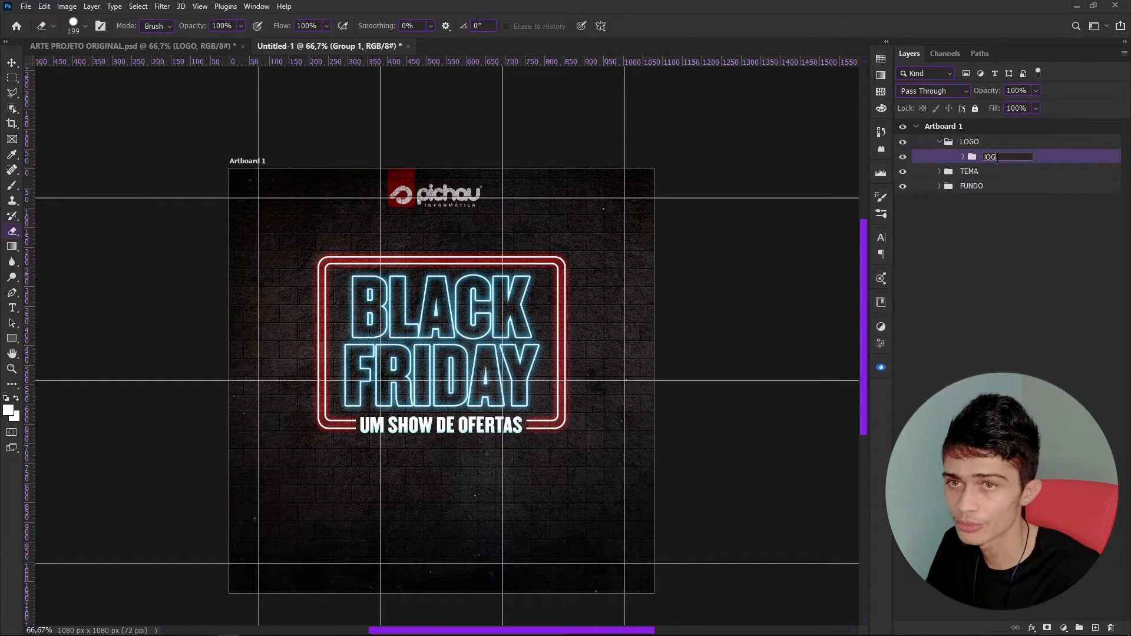
pyautogui.write('Logo')
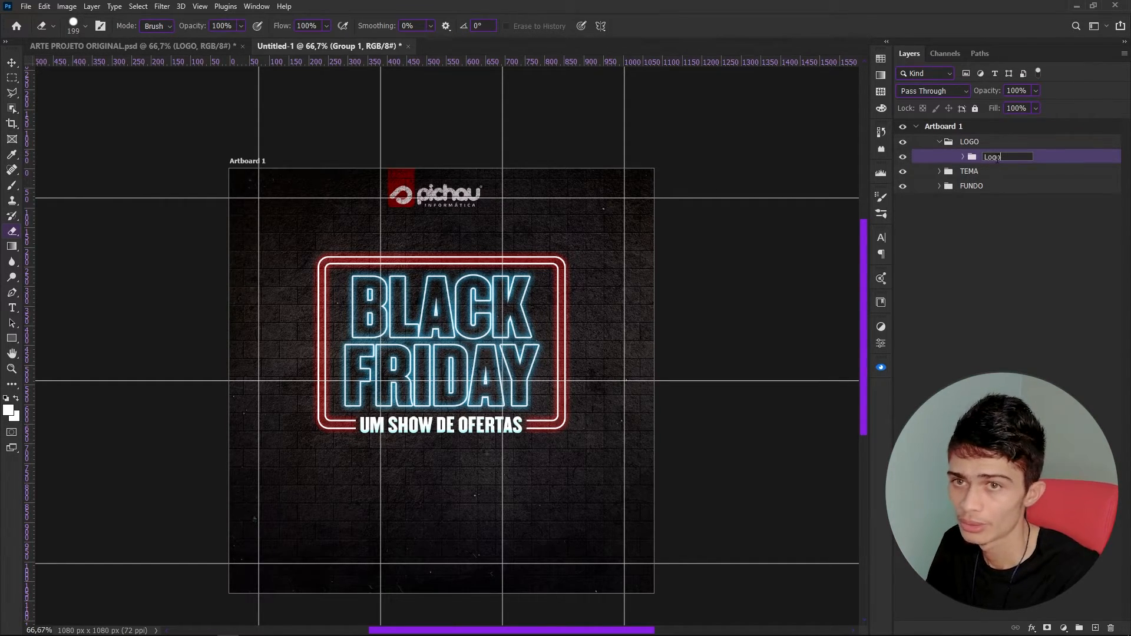
pyautogui.press('Return')
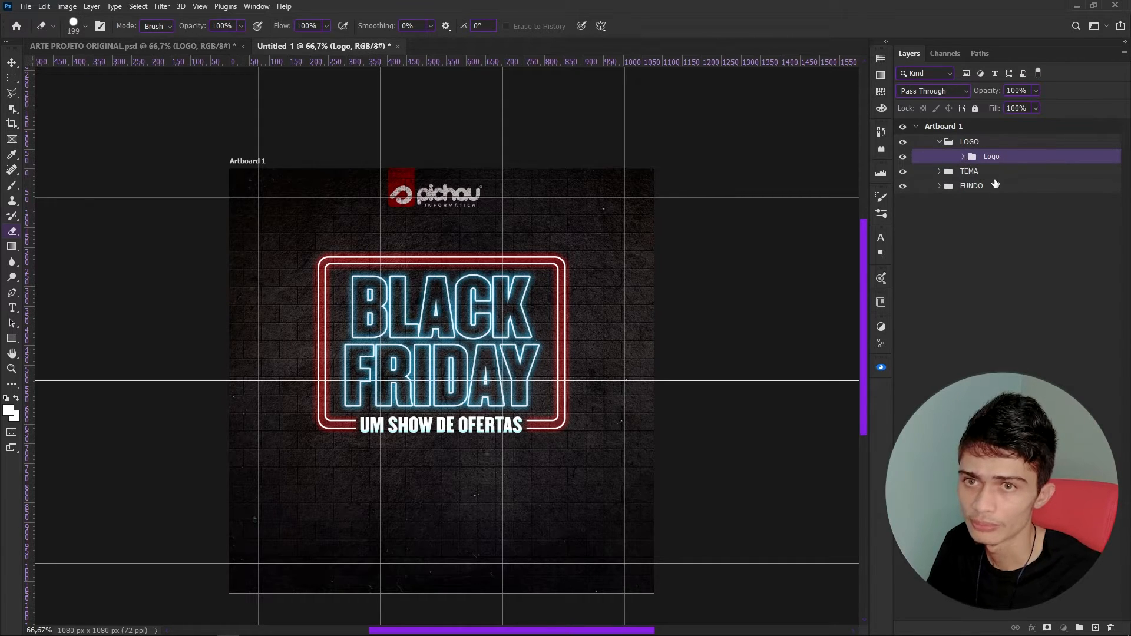
# Review the three logo layers inside the nested Logo group.
pyautogui.click(962, 157)
pyautogui.click(1069, 194)
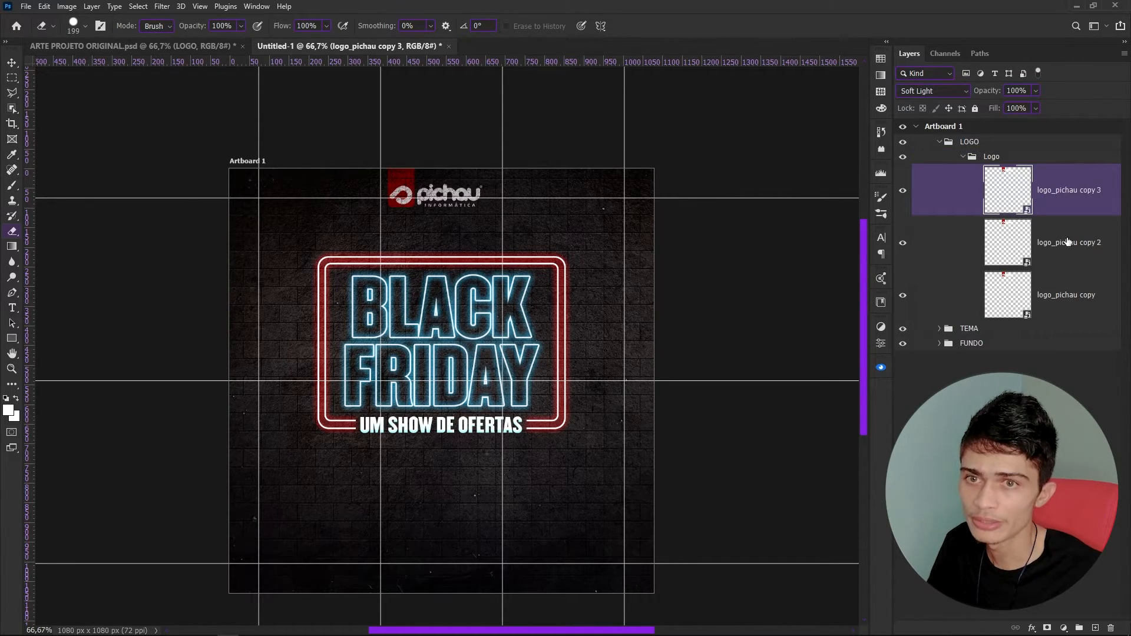
pyautogui.click(1072, 260)
pyautogui.click(1064, 304)
pyautogui.click(1051, 247)
pyautogui.click(1043, 204)
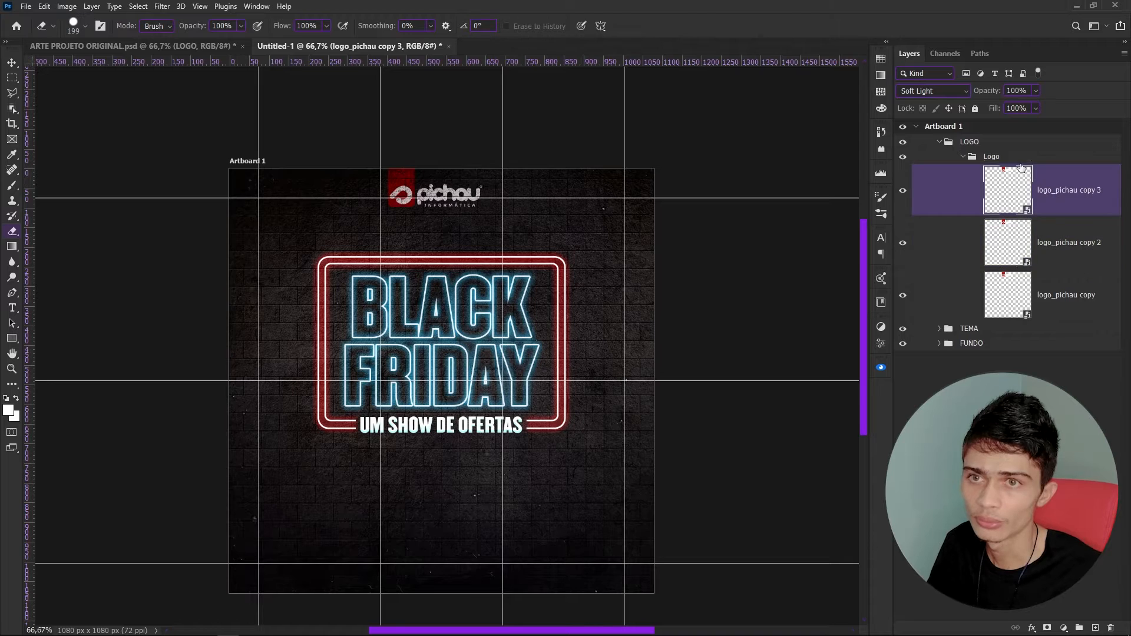
pyautogui.click(1058, 250)
pyautogui.click(1057, 293)
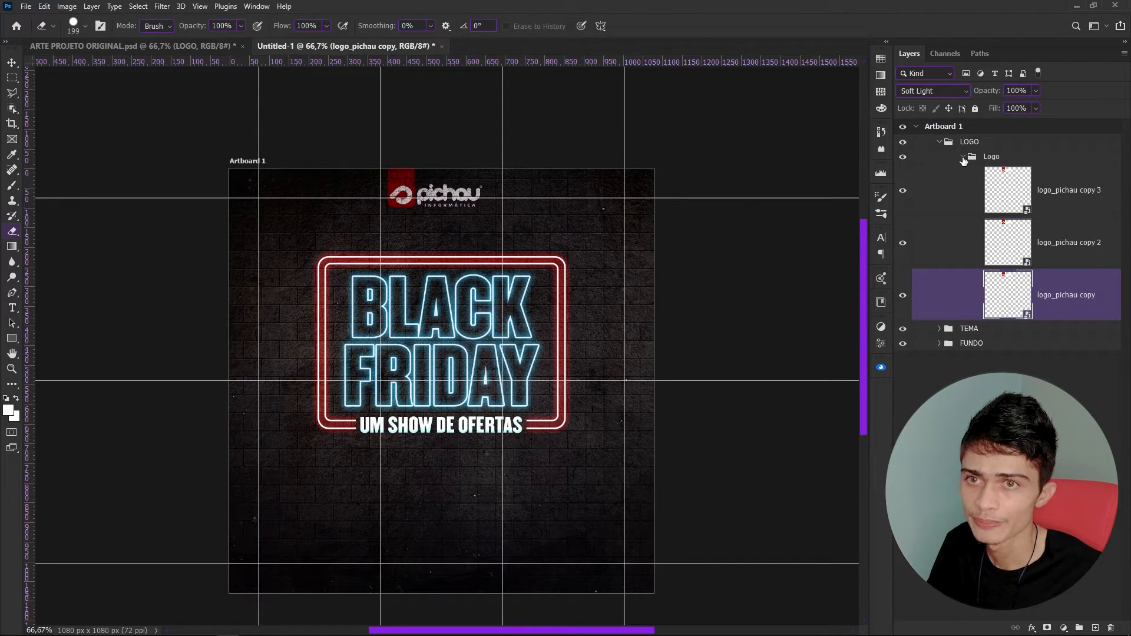
pyautogui.click(962, 157)
# Add a Curves adjustment above the nested Logo group with points at input 55, output 41 and input 171, output 205.
pyautogui.click(1064, 628)
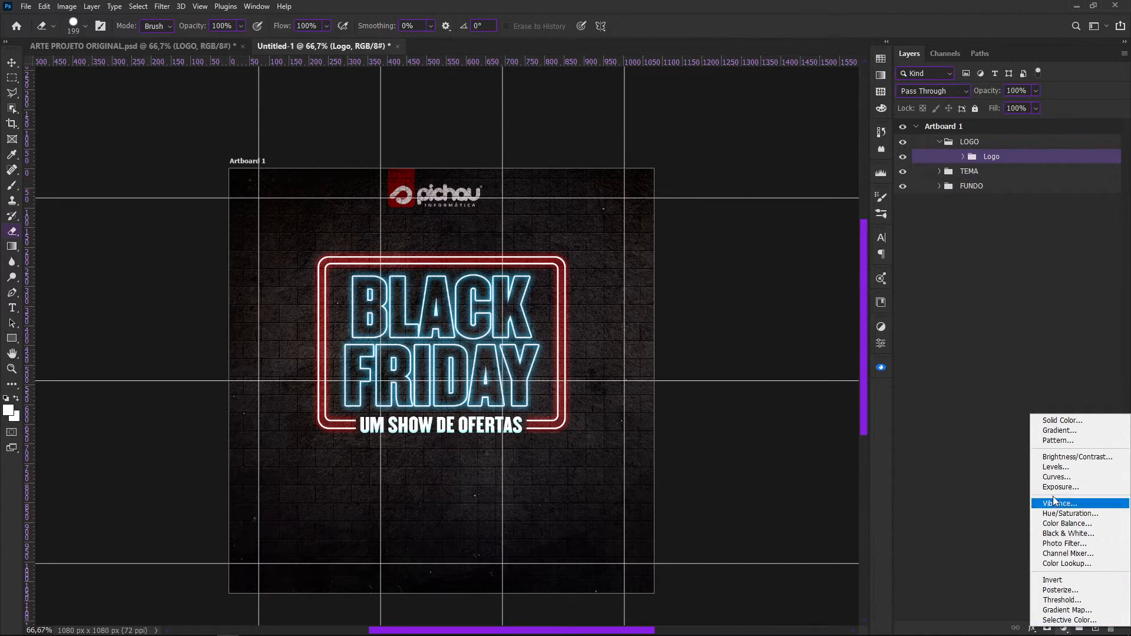
pyautogui.click(1056, 478)
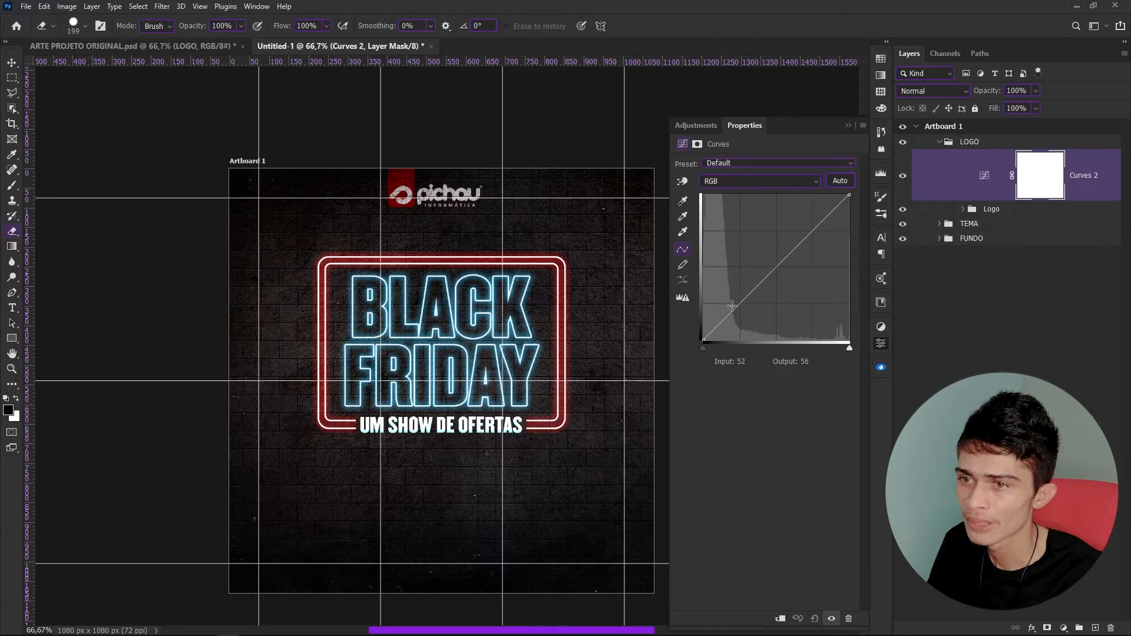
pyautogui.moveTo(731, 313); pyautogui.dragTo(734, 317)
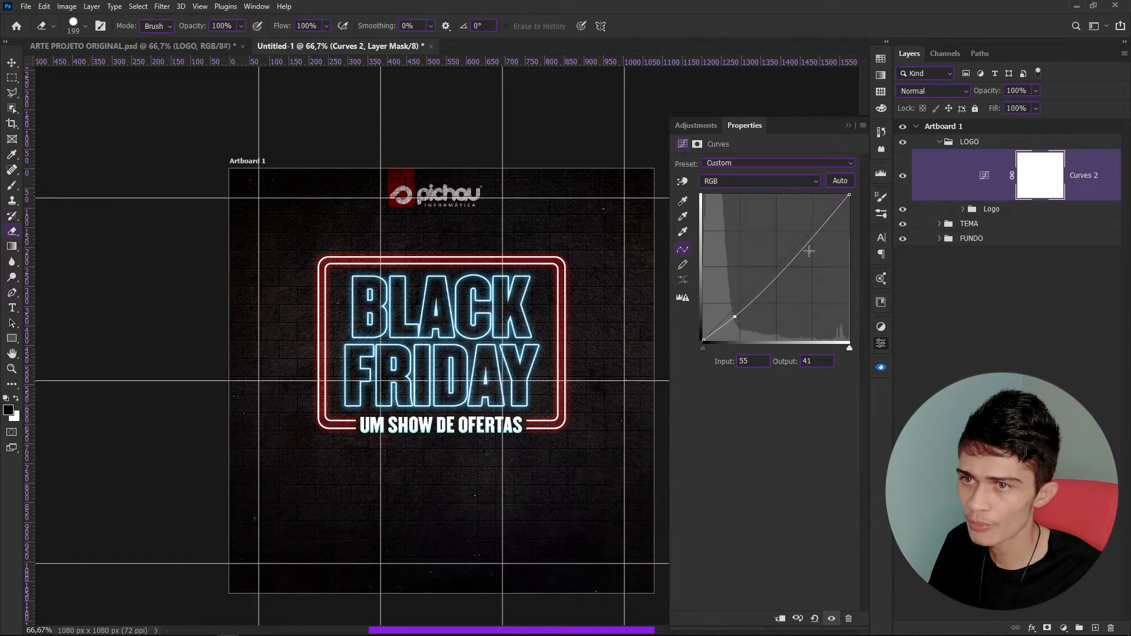
pyautogui.moveTo(813, 234); pyautogui.dragTo(801, 223)
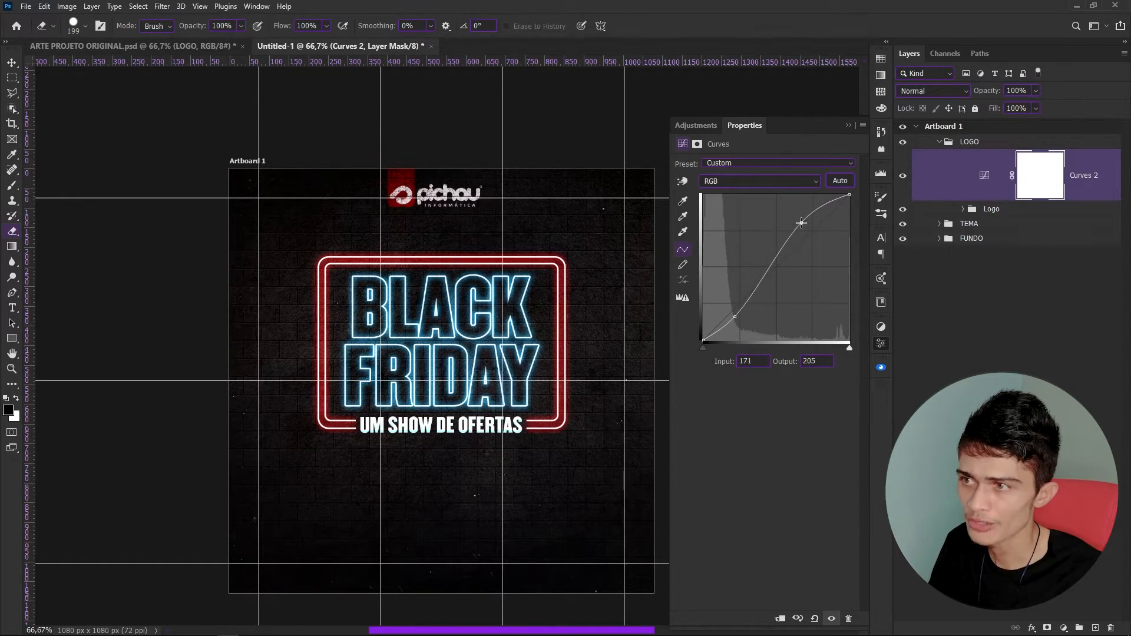
pyautogui.click(848, 126)
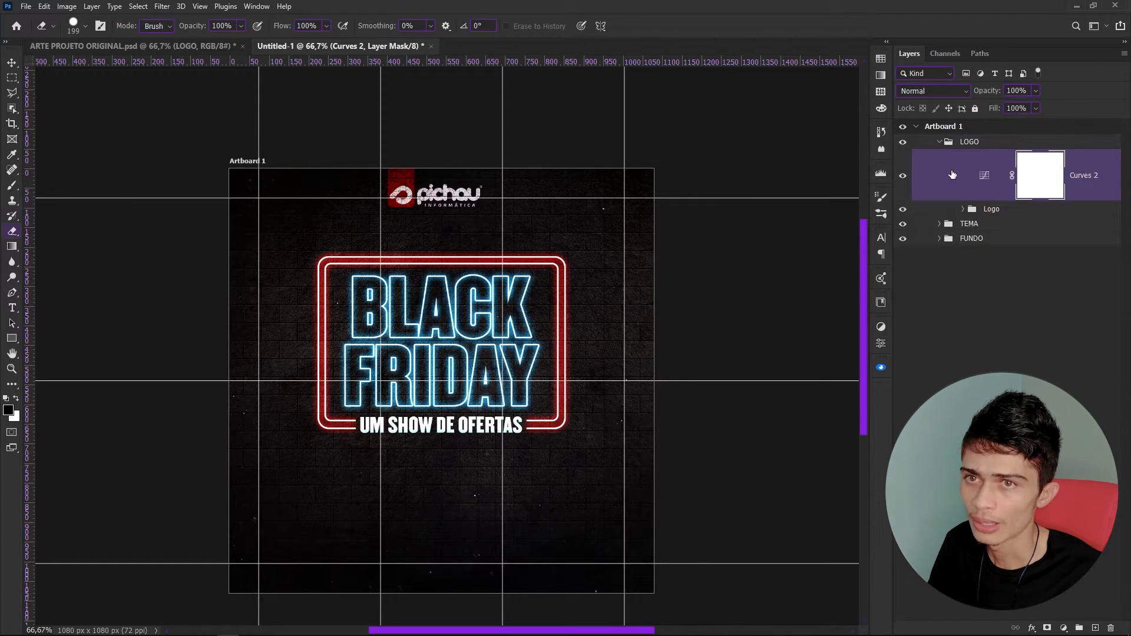
# Hide the guides and clip the Curves adjustment to the nested Logo group so it affects only the logo.
pyautogui.click(938, 142)
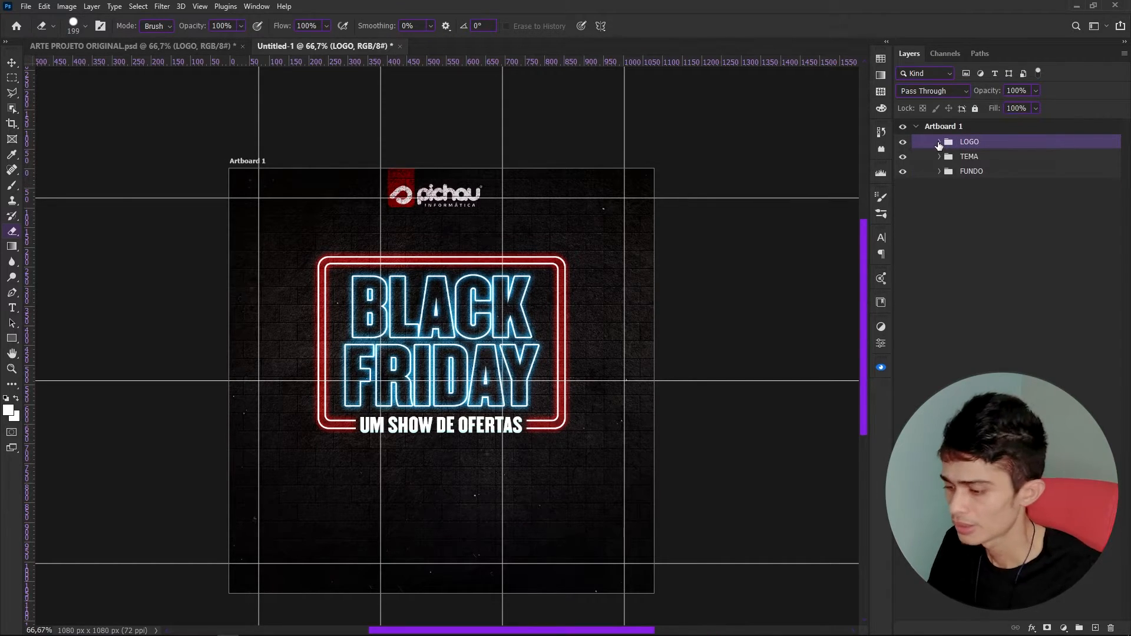
pyautogui.hotkey('ctrl', '-')
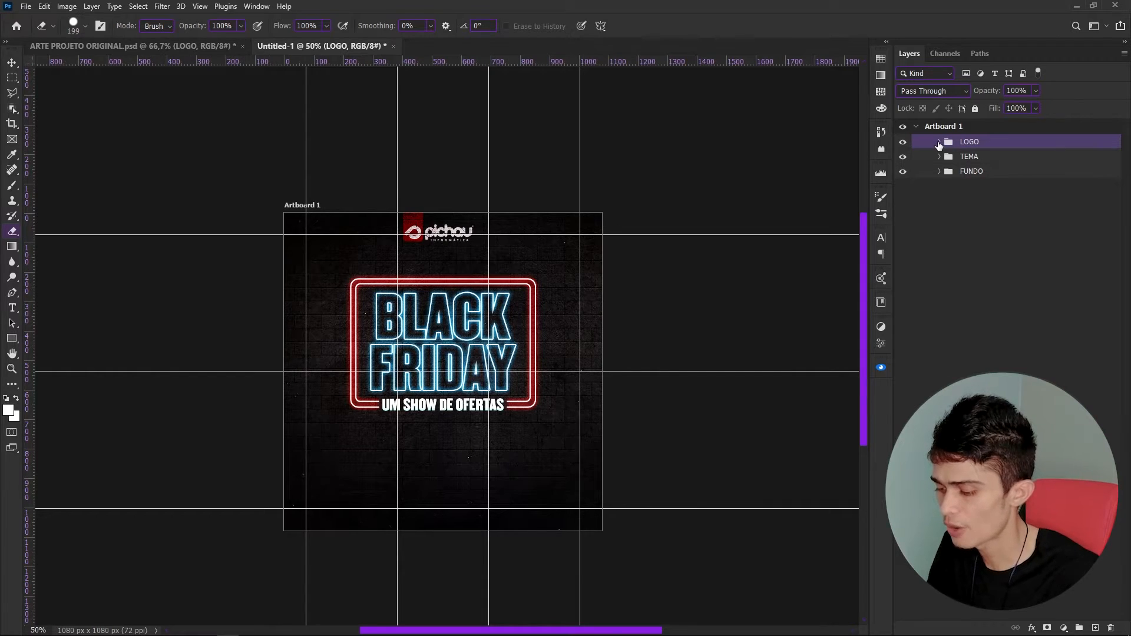
pyautogui.hotkey('ctrl', ';')
pyautogui.hotkey('ctrl', '0')
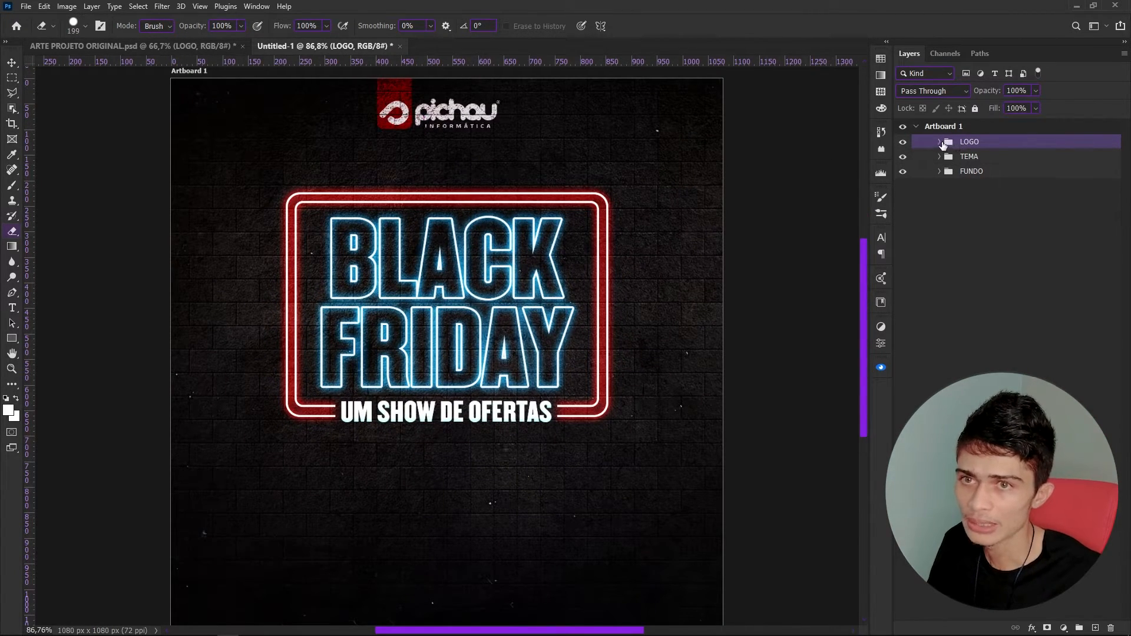
pyautogui.click(998, 186)
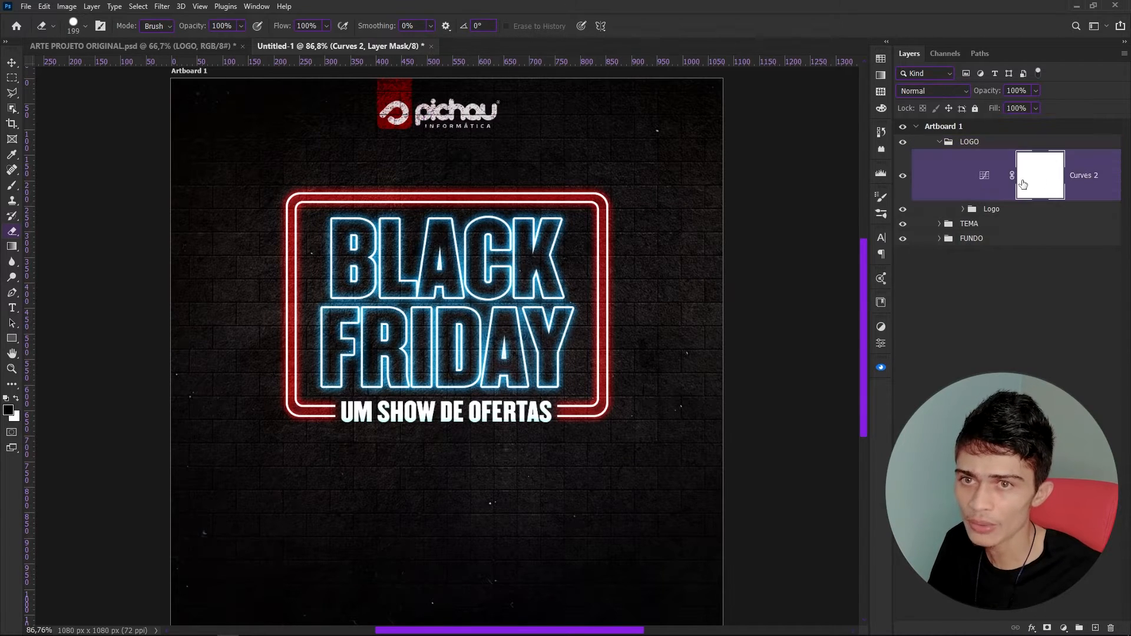
pyautogui.keyDown('alt'); pyautogui.click(1004, 191); pyautogui.keyUp('alt')
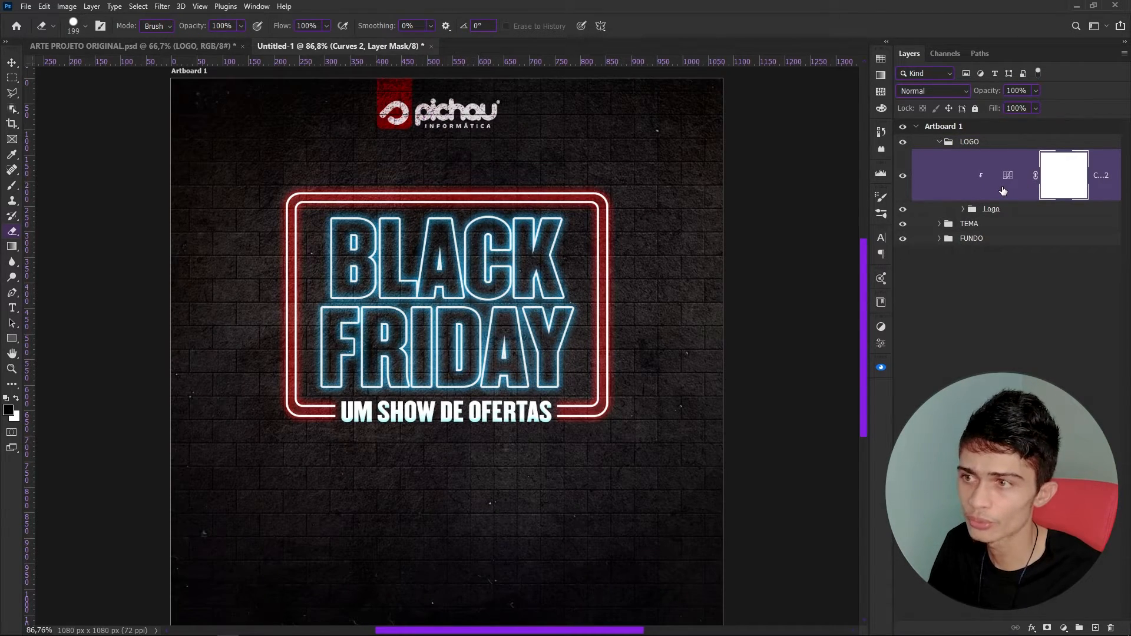
pyautogui.click(939, 142)
# Show the guides, scale the TEMA group to about 113.6%, and move the sign up to just beneath the logo.
pyautogui.click(966, 158)
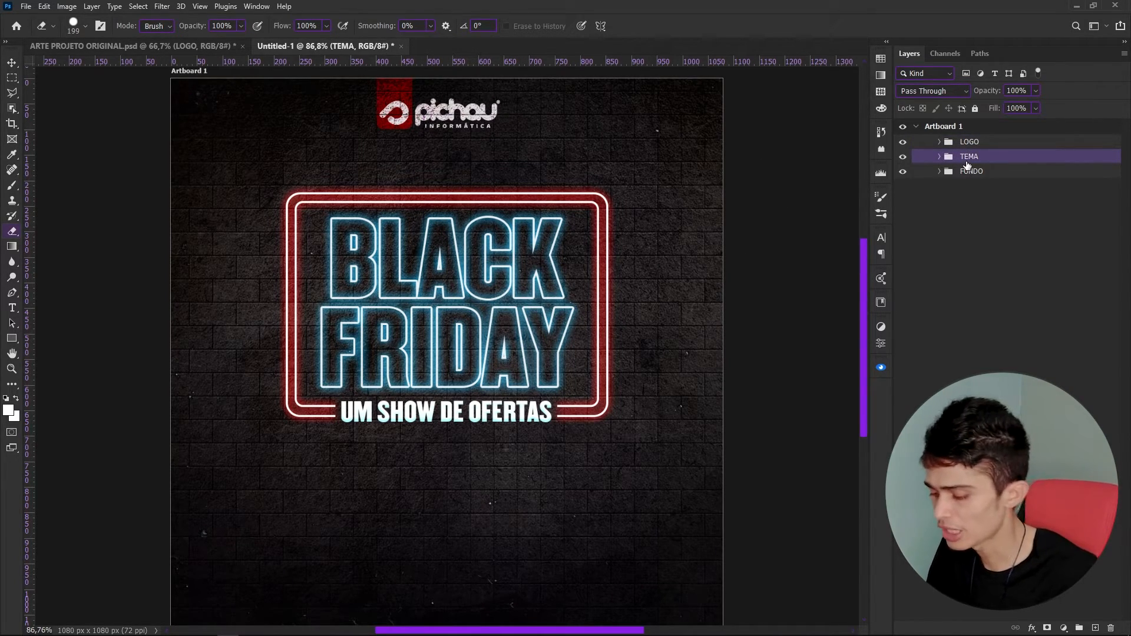
pyautogui.hotkey('ctrl', ';')
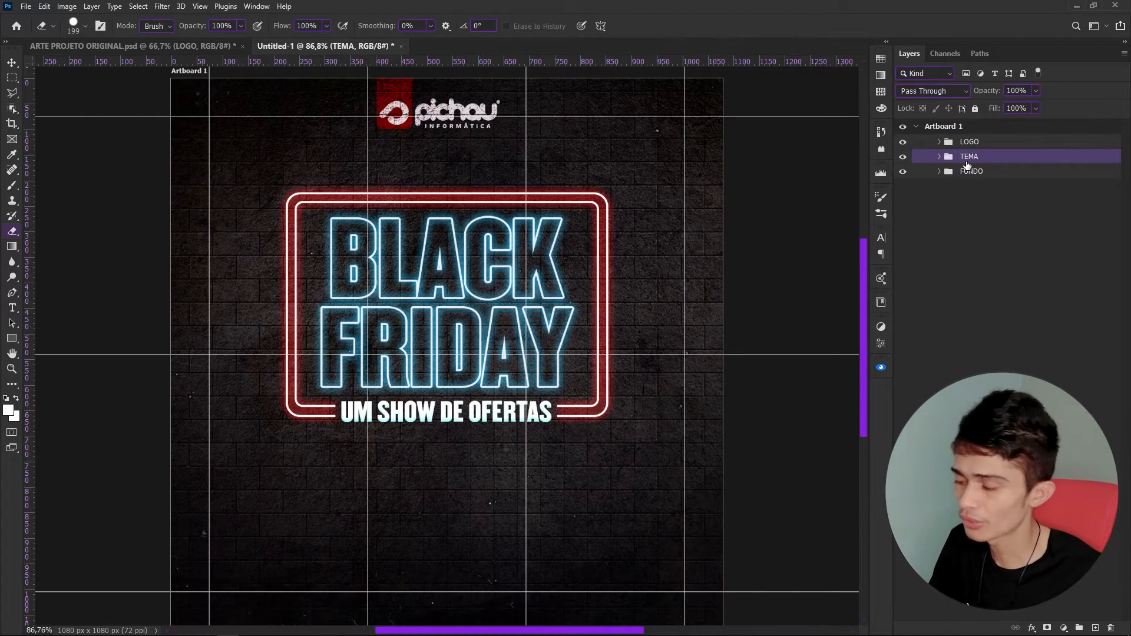
pyautogui.hotkey('ctrl', 't')
pyautogui.moveTo(610, 192); pyautogui.dragTo(631, 172)
pyautogui.moveTo(586, 256); pyautogui.dragTo(588, 222)
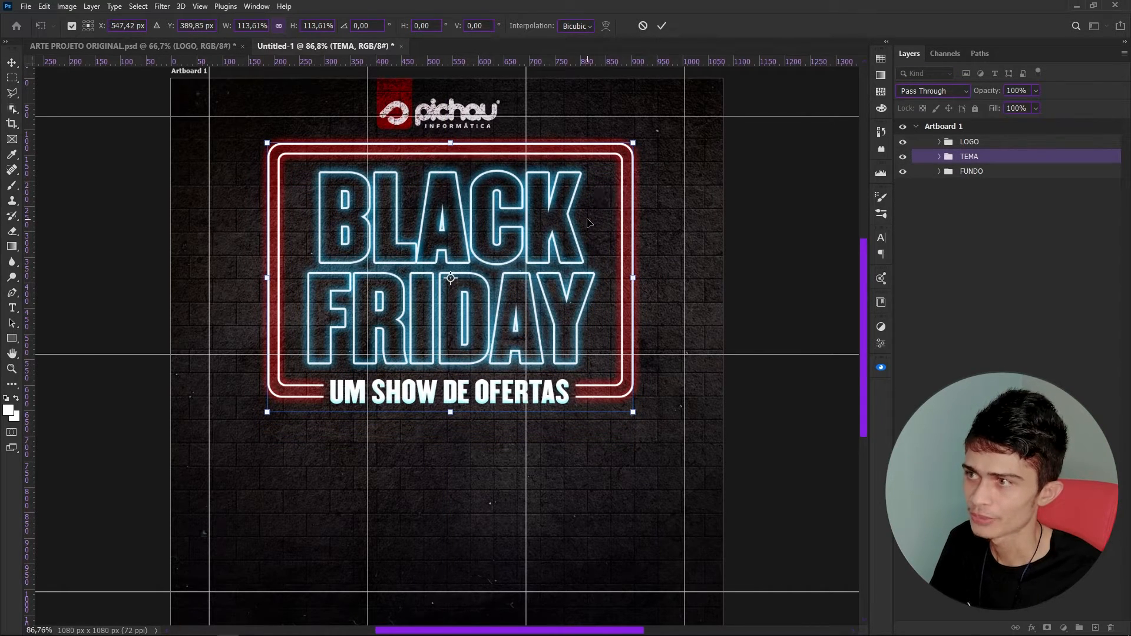
pyautogui.press('Return')
pyautogui.press('e')
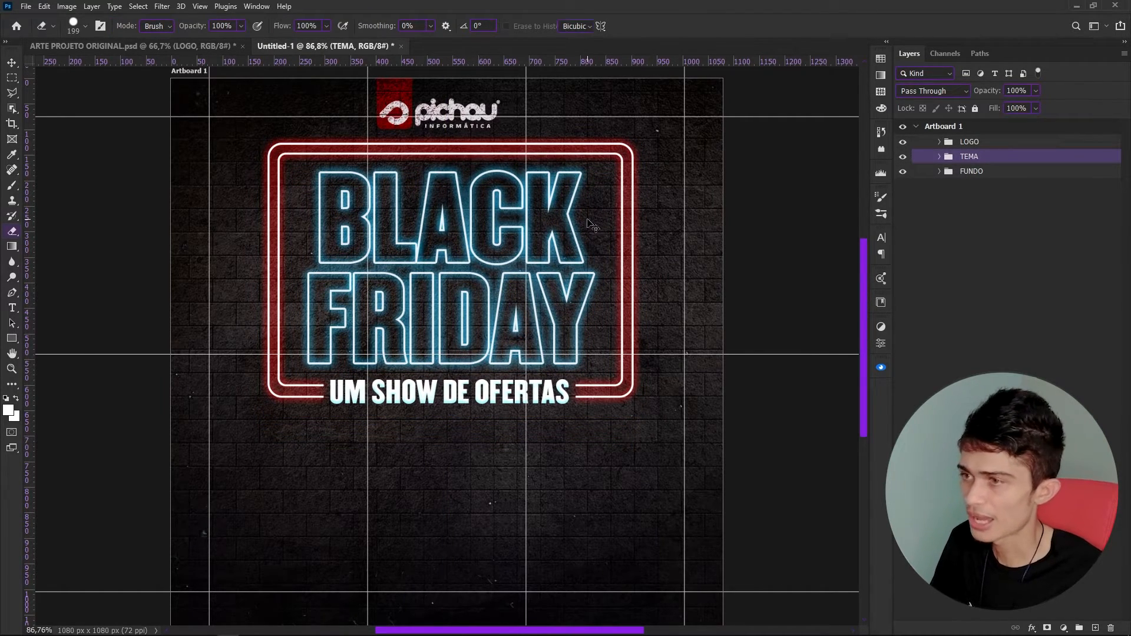
# Enlarge the TEMA group further to about 800 px wide, keeping its upper edge just below the logo.
pyautogui.hotkey('ctrl', 't')
pyautogui.moveTo(633, 142); pyautogui.dragTo(654, 128)
pyautogui.moveTo(629, 178); pyautogui.dragTo(638, 190)
pyautogui.press('Return')
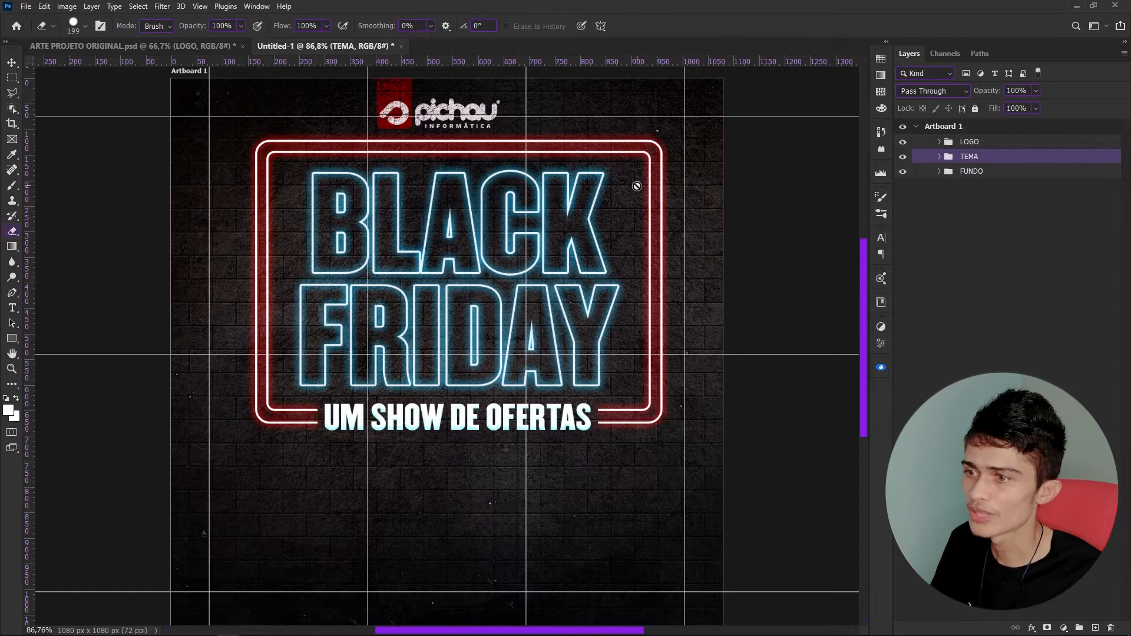
# Place the pg256x image from the ARTE PARA BLACK FRIDAY folder, scaled to 89.55%, in the artboard's lower-left area.
pyautogui.scroll(-2, 554, 292)
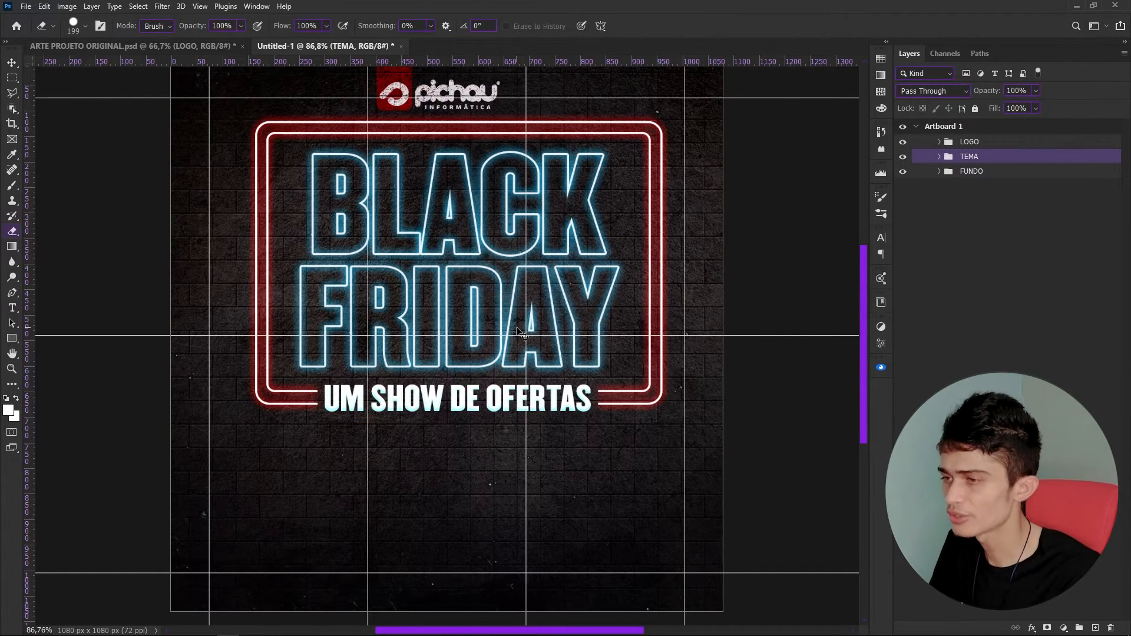
pyautogui.scroll(-1, 518, 332)
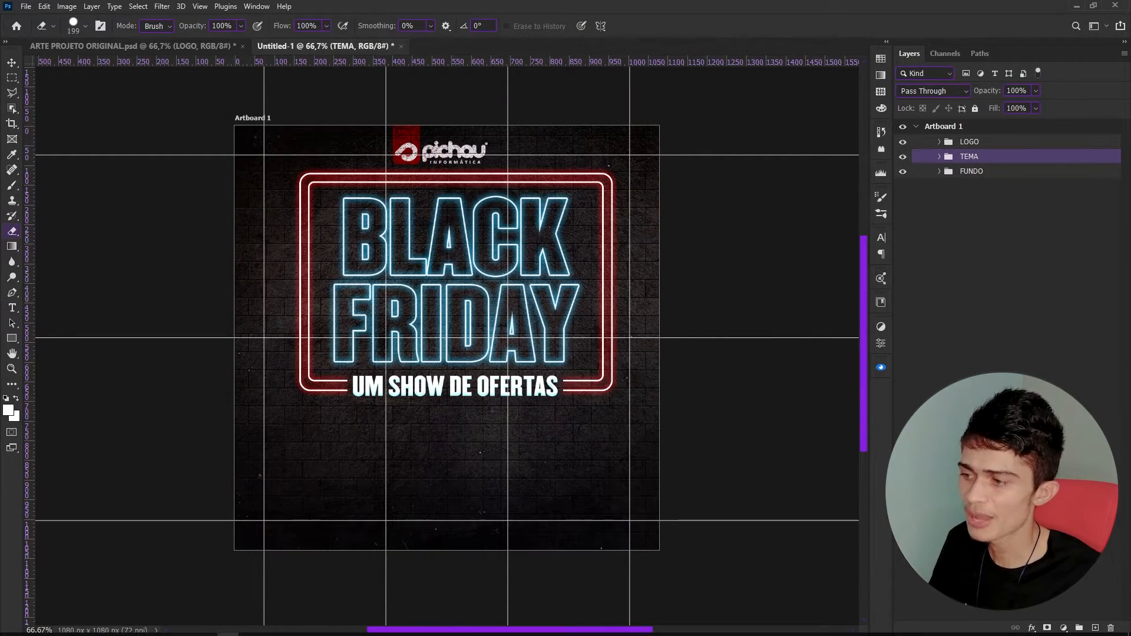
pyautogui.moveTo(249, 626)
pyautogui.click(141, 586)
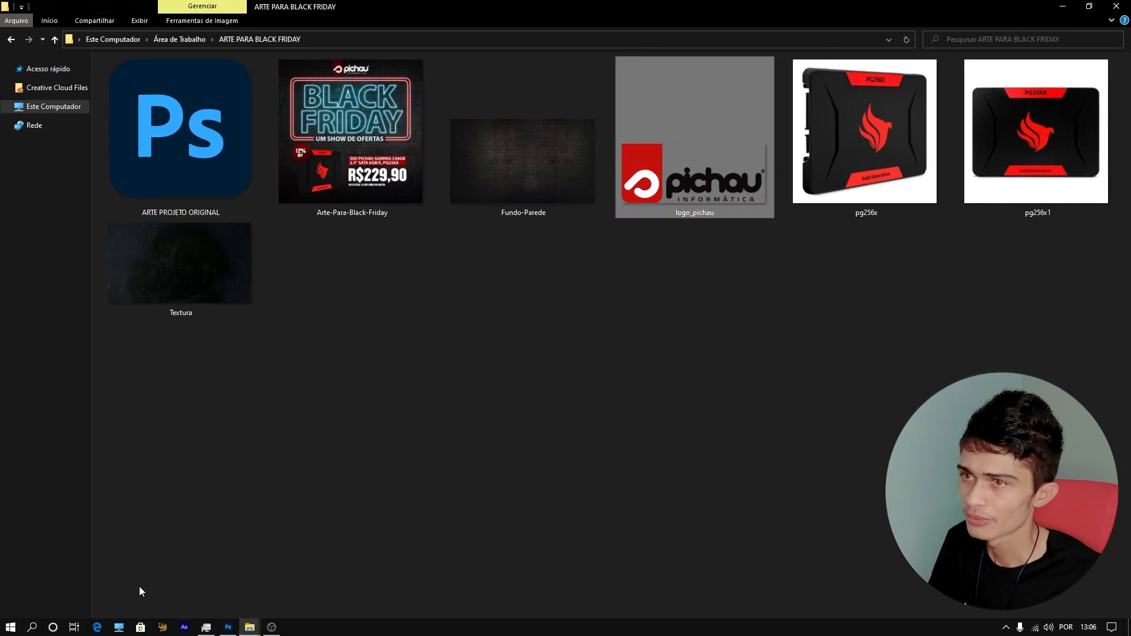
pyautogui.moveTo(895, 108); pyautogui.dragTo(339, 502)
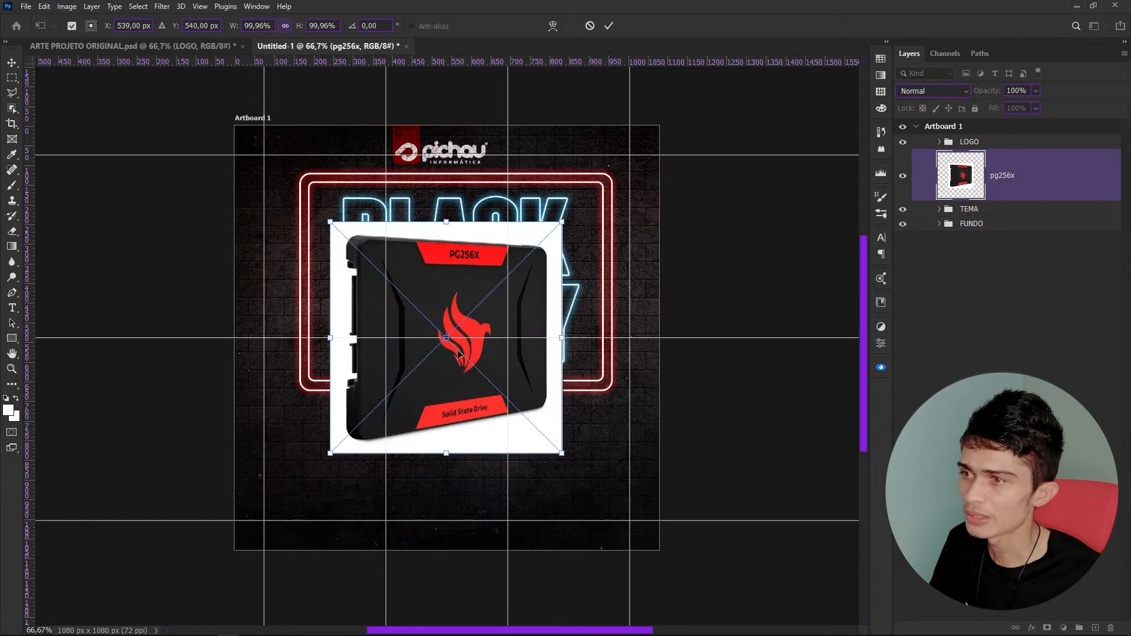
pyautogui.moveTo(563, 222); pyautogui.dragTo(551, 235)
pyautogui.moveTo(503, 276); pyautogui.dragTo(417, 361)
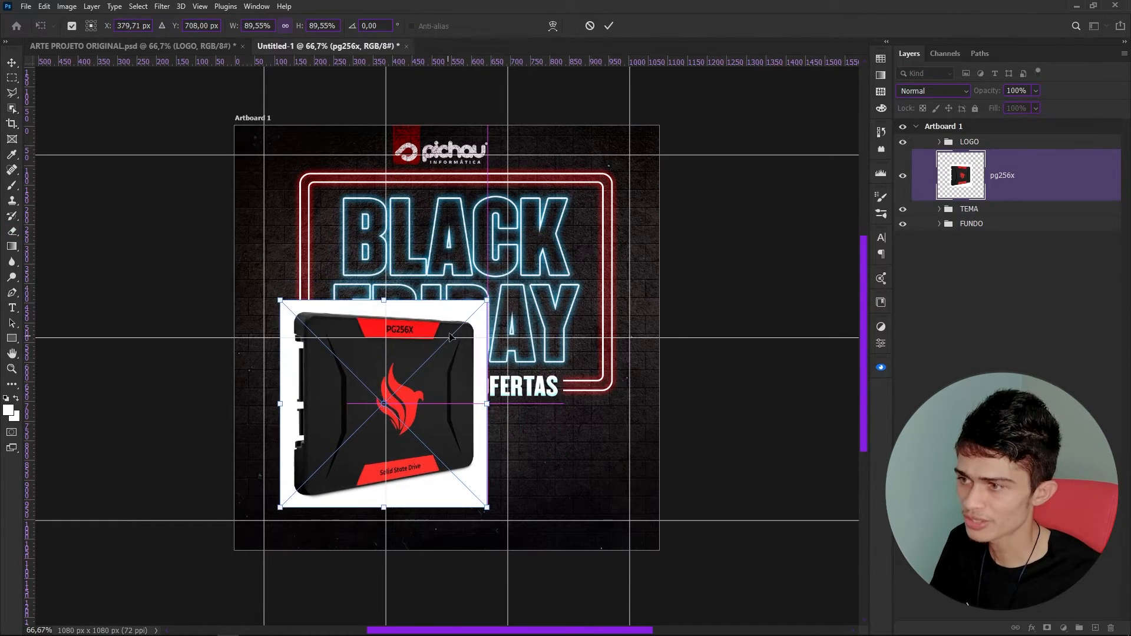
pyautogui.press('Return')
pyautogui.press('e')
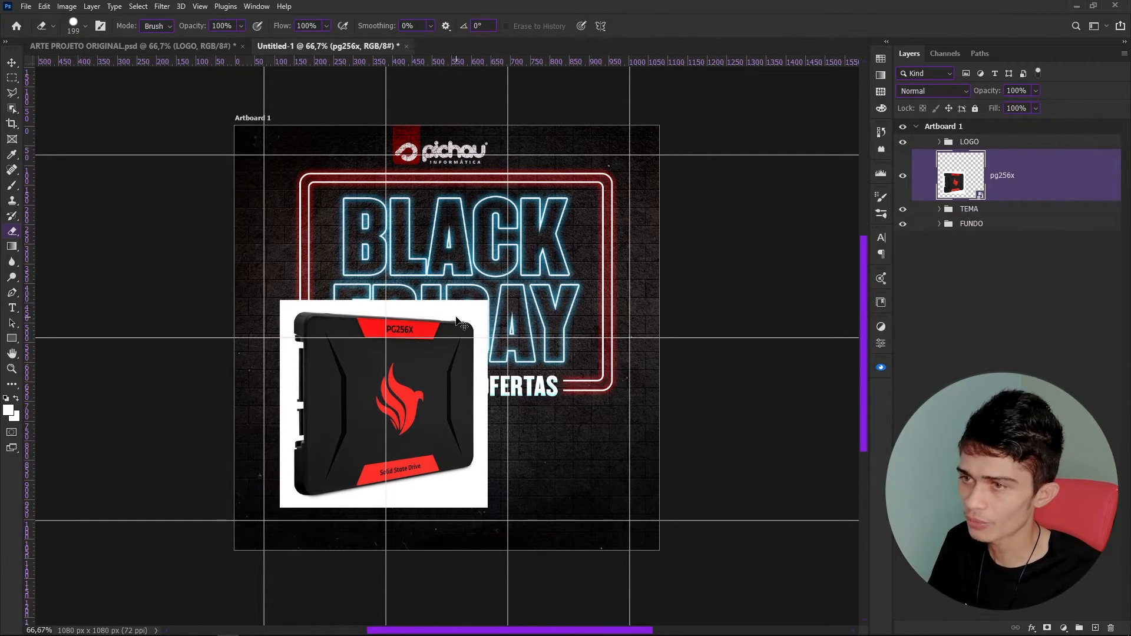
# Remove the white background from the pg256x image with the Remove background quick action.
pyautogui.hotkey('ctrl', 'f')
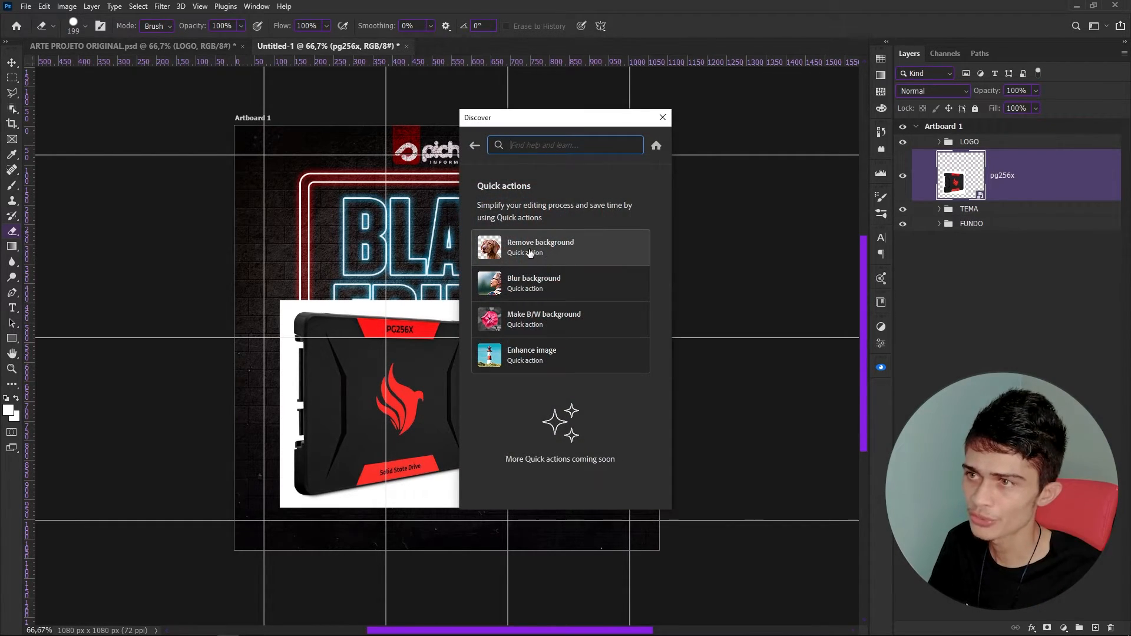
pyautogui.click(475, 145)
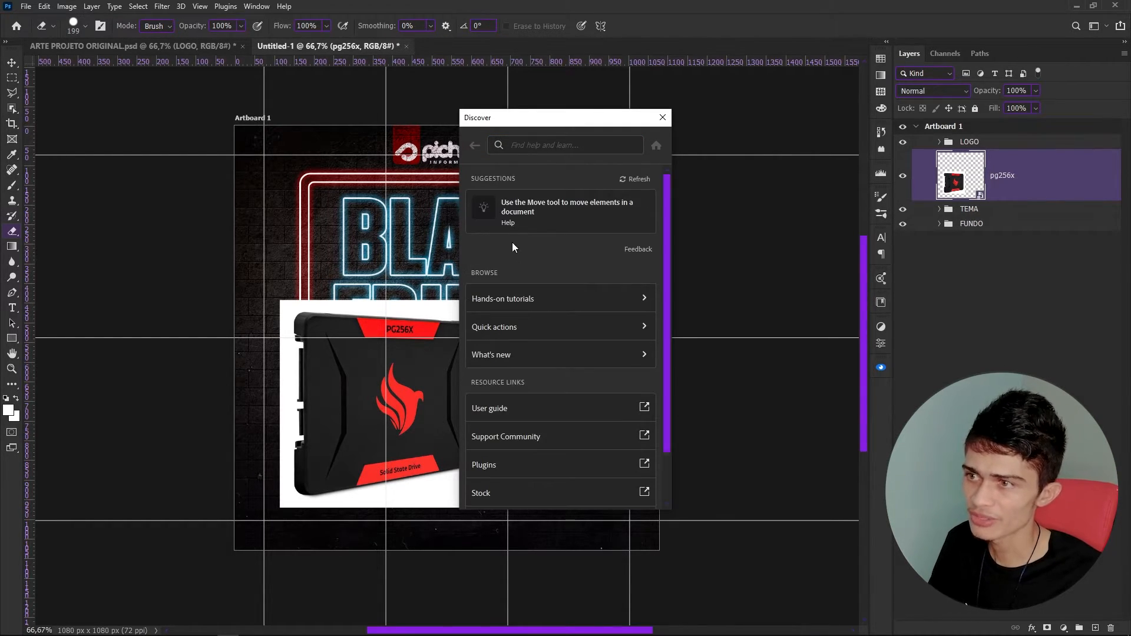
pyautogui.click(506, 327)
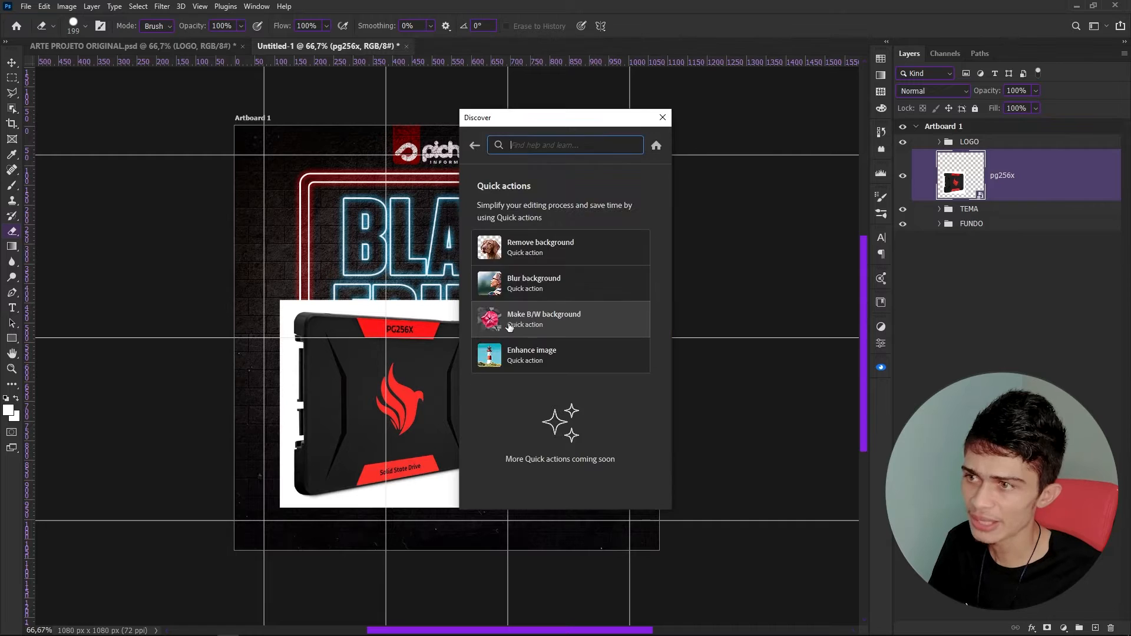
pyautogui.click(550, 246)
pyautogui.click(566, 361)
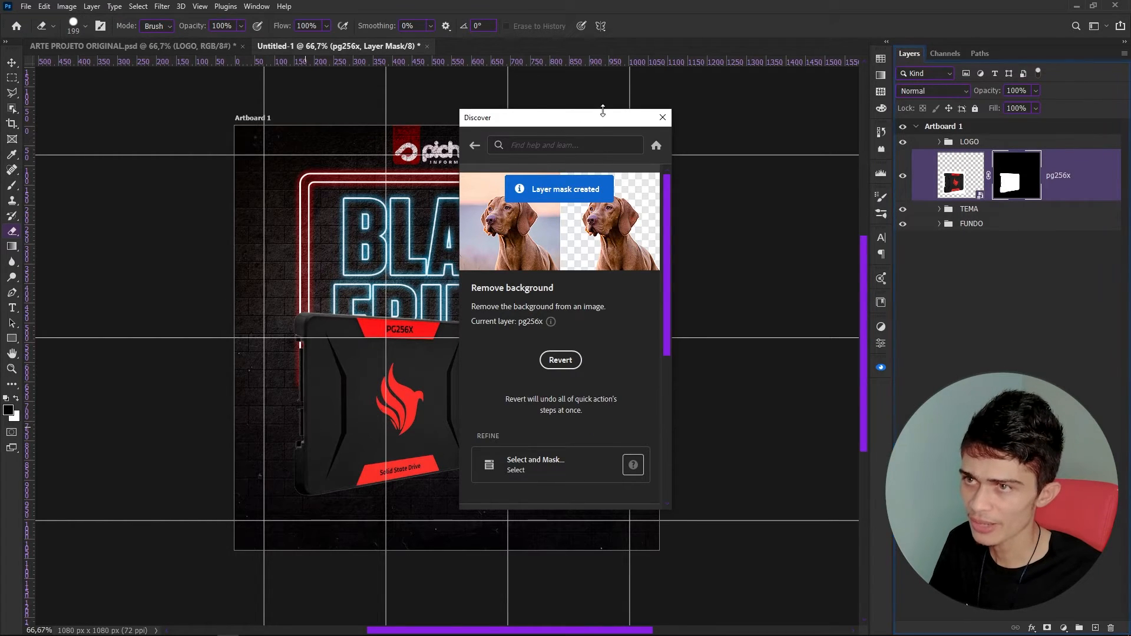
pyautogui.click(663, 117)
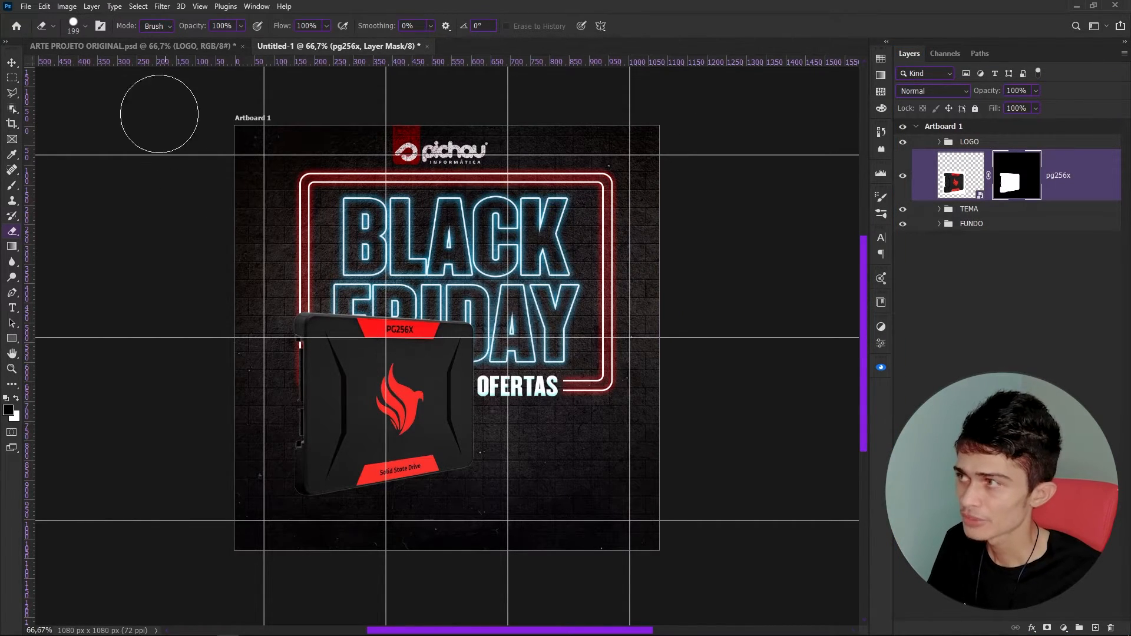
# Scale the pg256x SSD image to about 66% and move it beneath the sign in the artboard's lower-left area.
pyautogui.click(11, 63)
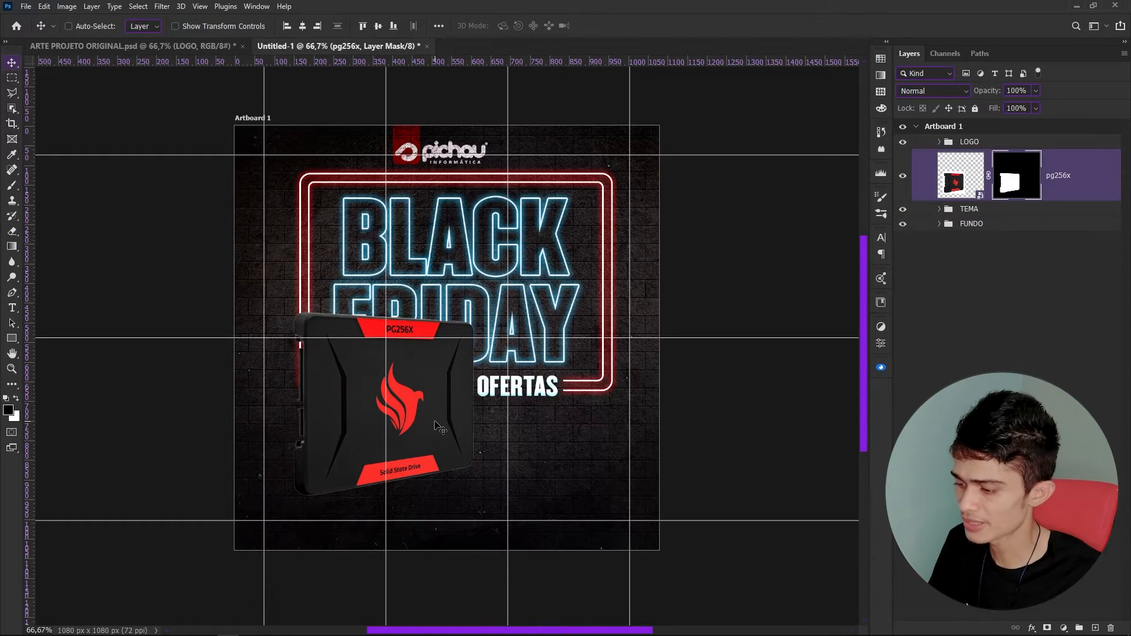
pyautogui.hotkey('ctrl', 't')
pyautogui.moveTo(486, 298); pyautogui.dragTo(442, 330)
pyautogui.moveTo(408, 364); pyautogui.dragTo(381, 430)
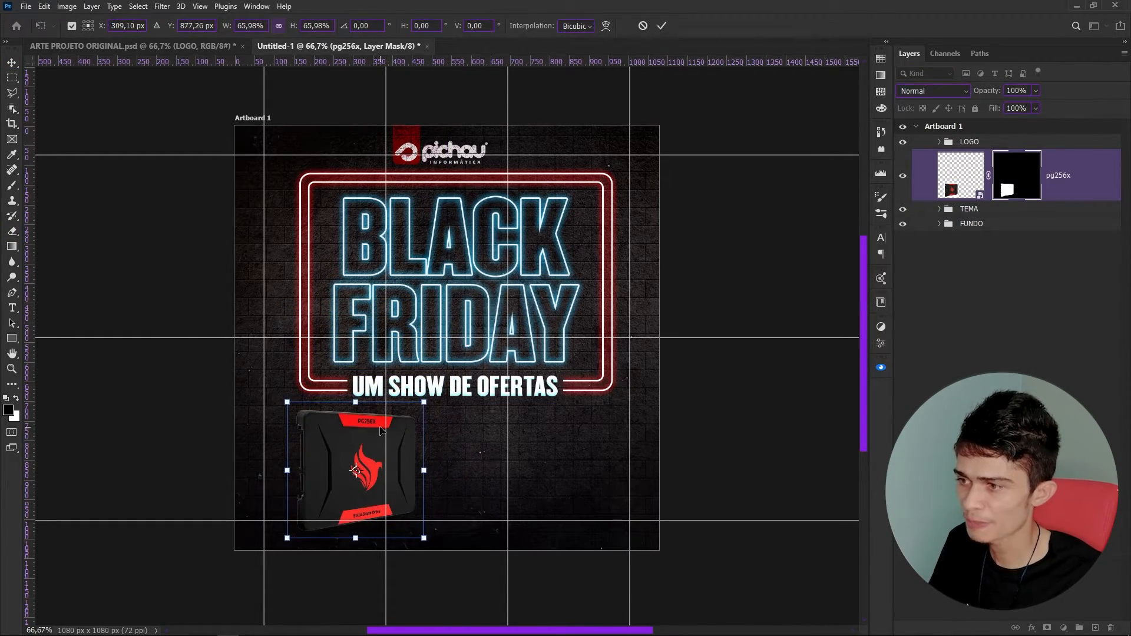
pyautogui.press('Return')
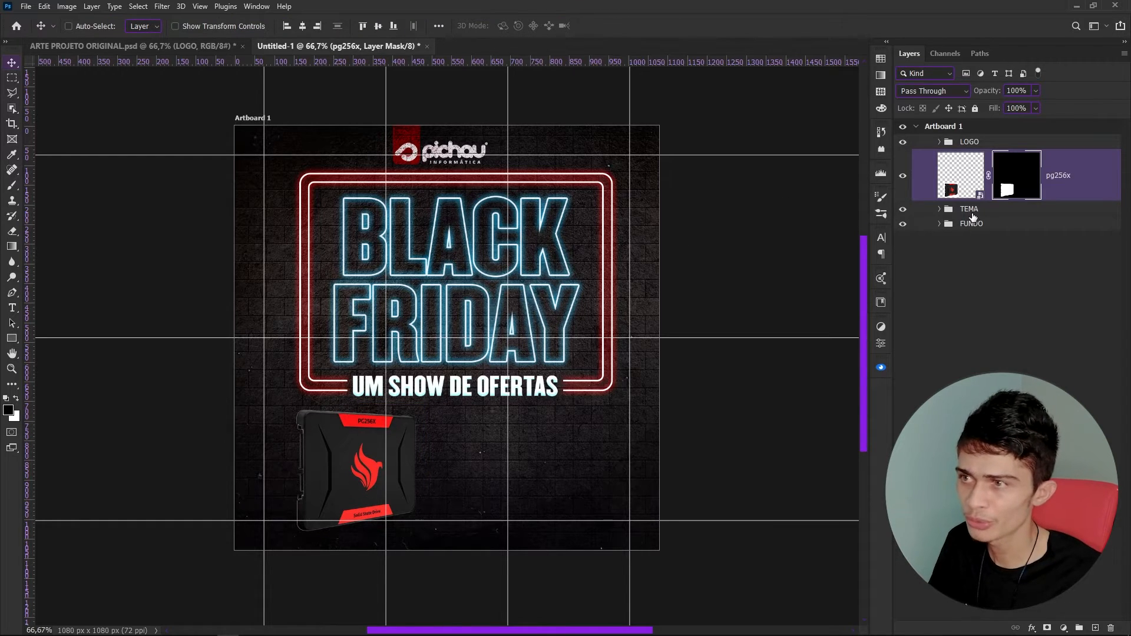
# Scale the TEMA group to about 87.3% and position the sign just beneath the logo.
pyautogui.click(973, 211)
pyautogui.hotkey('ctrl', 't')
pyautogui.moveTo(616, 406); pyautogui.dragTo(591, 391)
pyautogui.moveTo(586, 277); pyautogui.dragTo(584, 266)
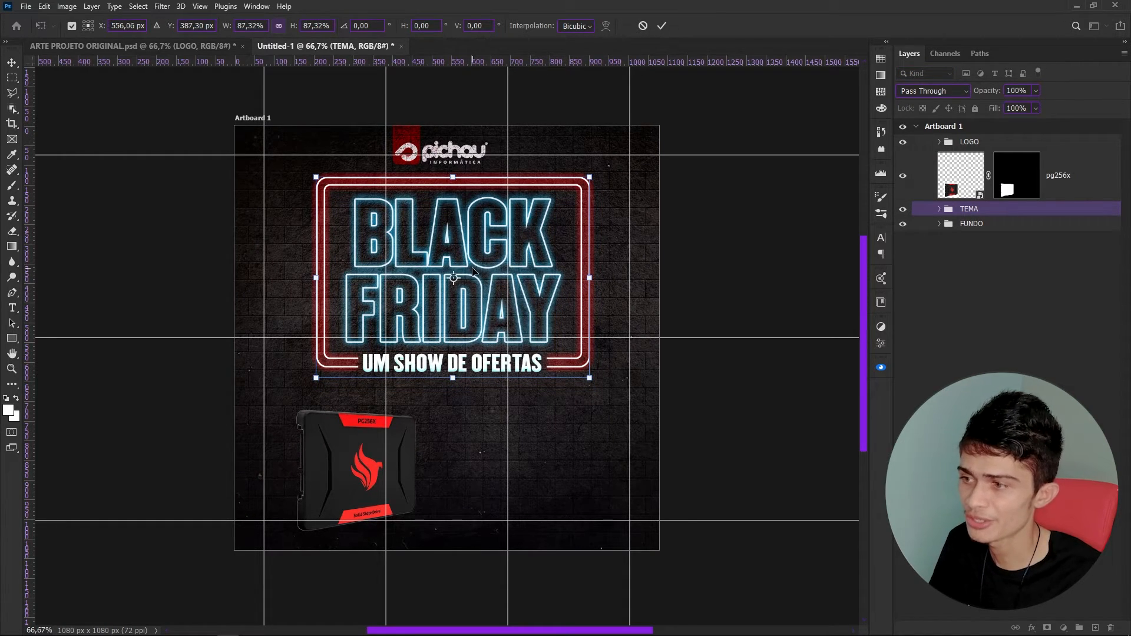
pyautogui.press('Return')
# Move the pg256x SSD image slightly up and to the left, between the sign and the lower guide.
pyautogui.click(1047, 179)
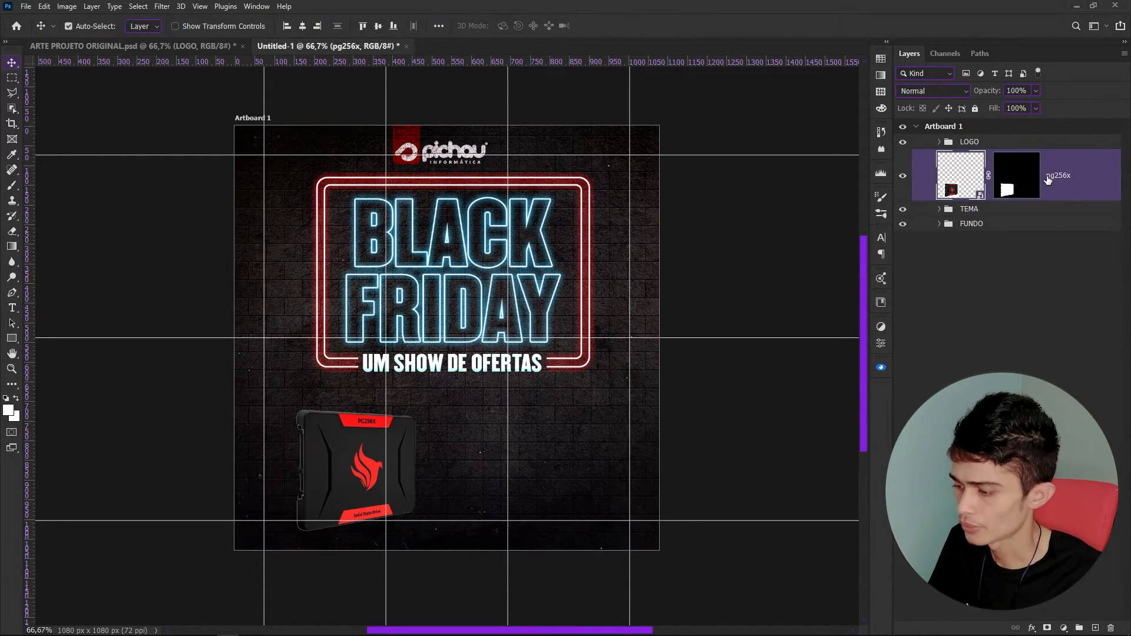
pyautogui.hotkey('ctrl', 't')
pyautogui.moveTo(371, 468); pyautogui.dragTo(358, 447)
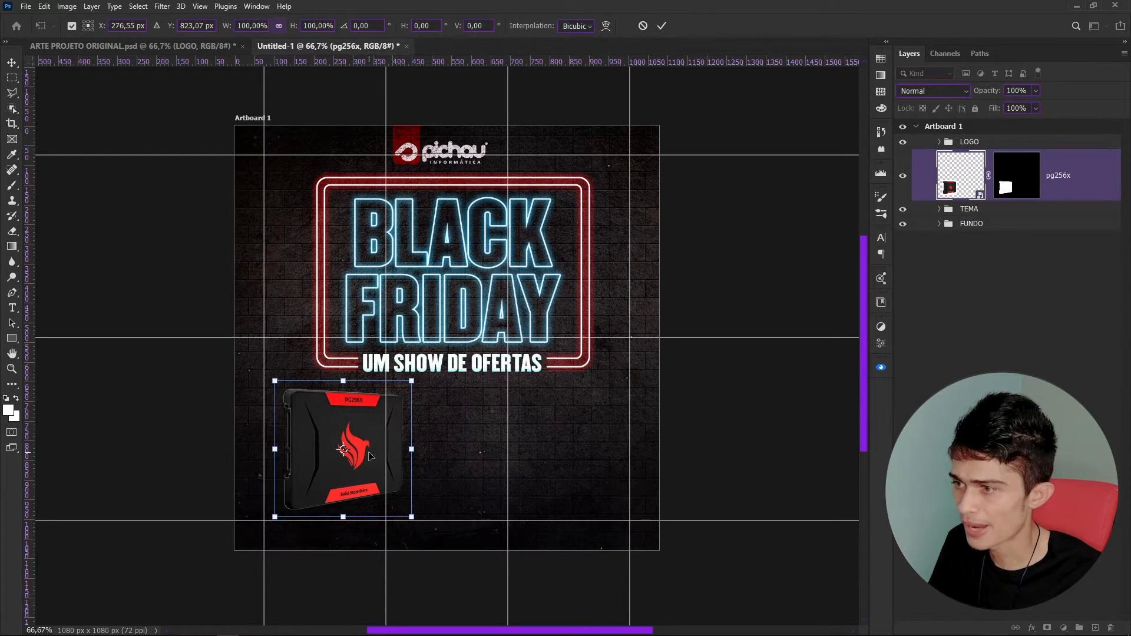
pyautogui.press('Return')
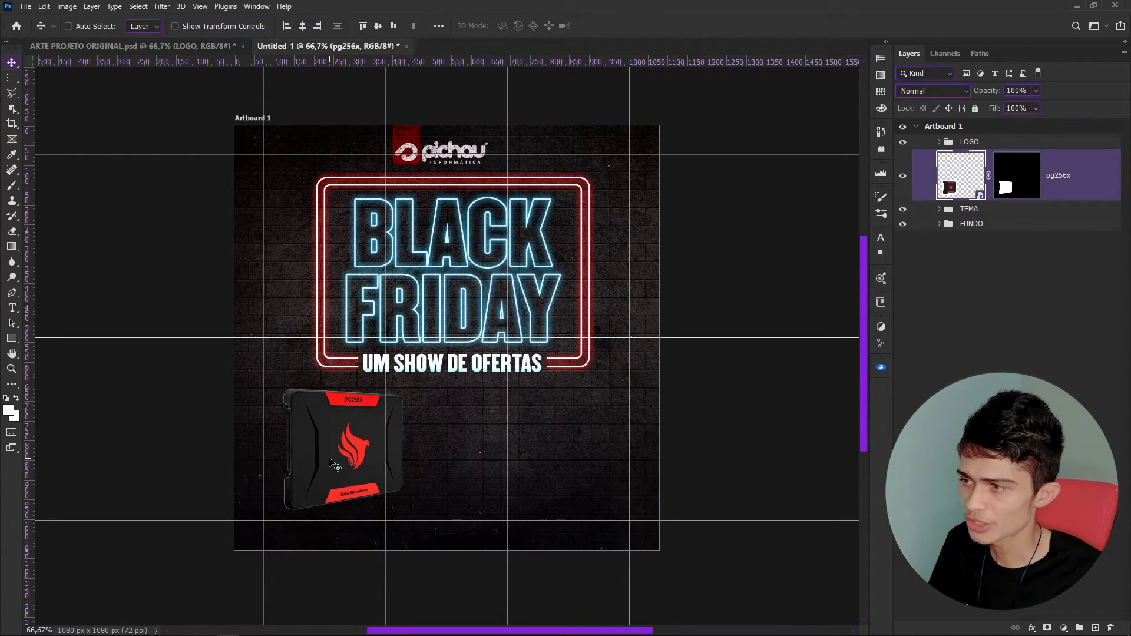
# Load the pg256x mask as a selection, invert it, and brush black on the mask around the SSD's edges.
pyautogui.press('ctrl')
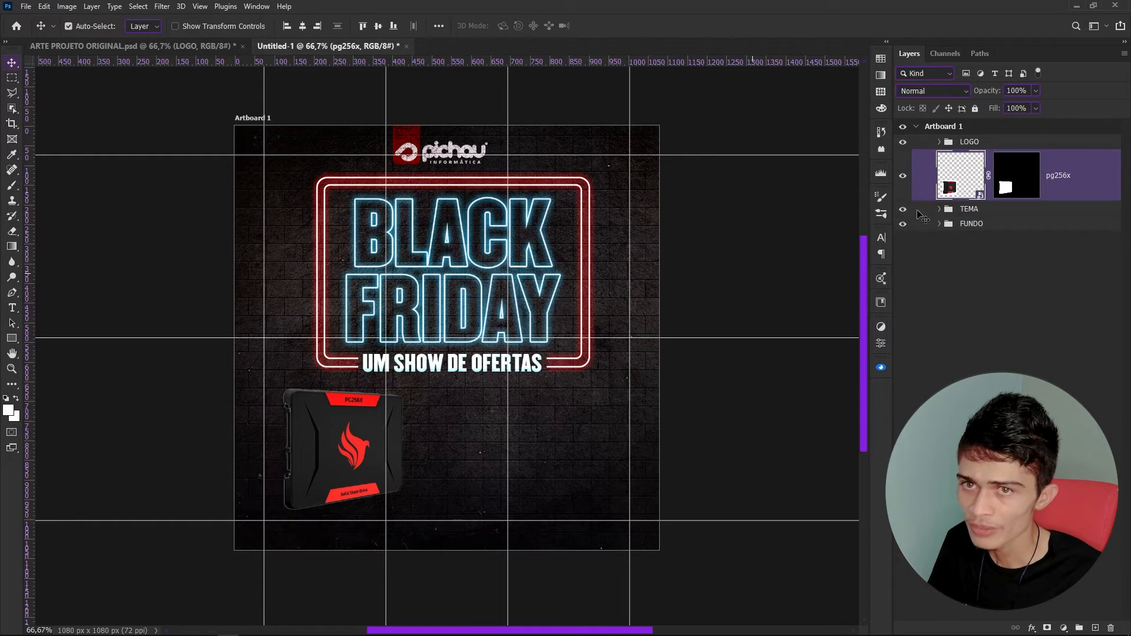
pyautogui.keyDown('ctrl'); pyautogui.click(1014, 179); pyautogui.keyUp('ctrl')
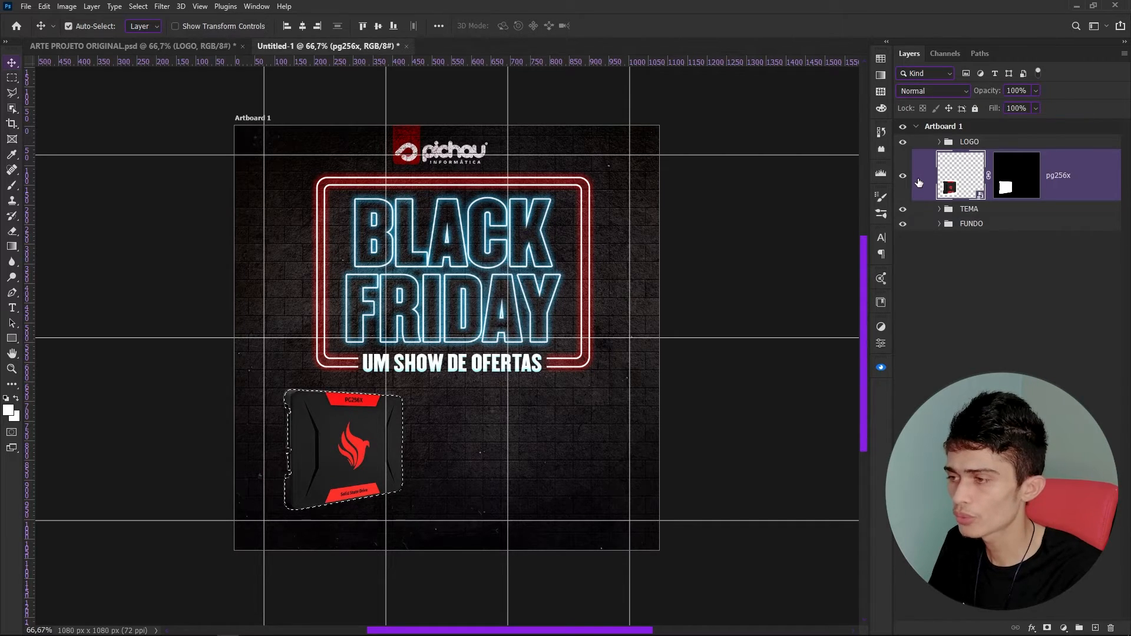
pyautogui.hotkey('ctrl', 'shift', 'i')
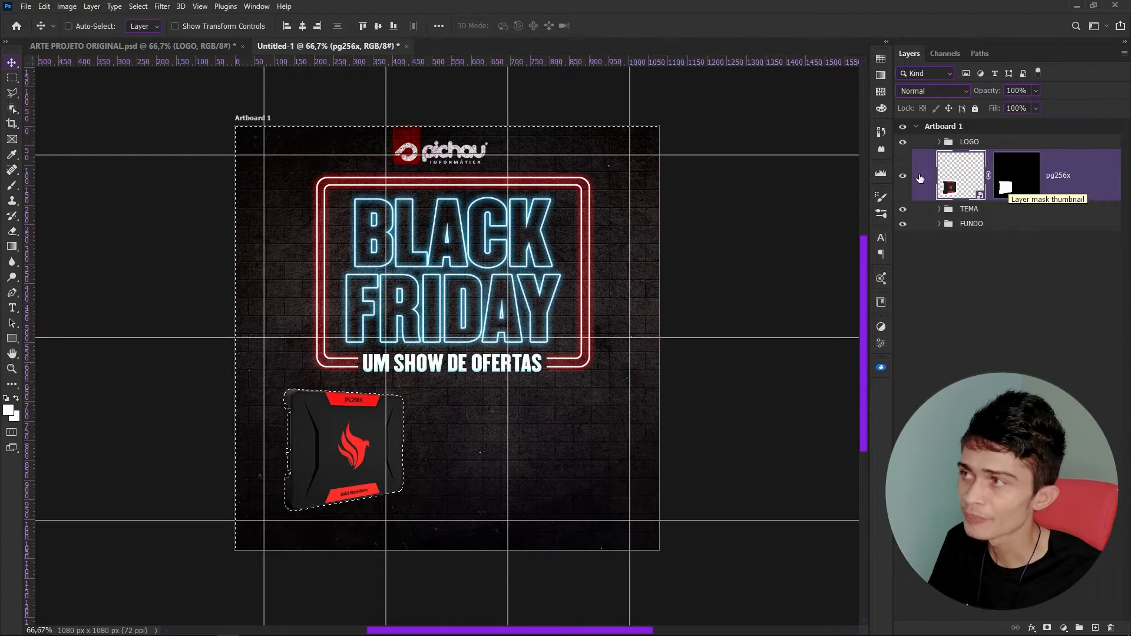
pyautogui.press('b')
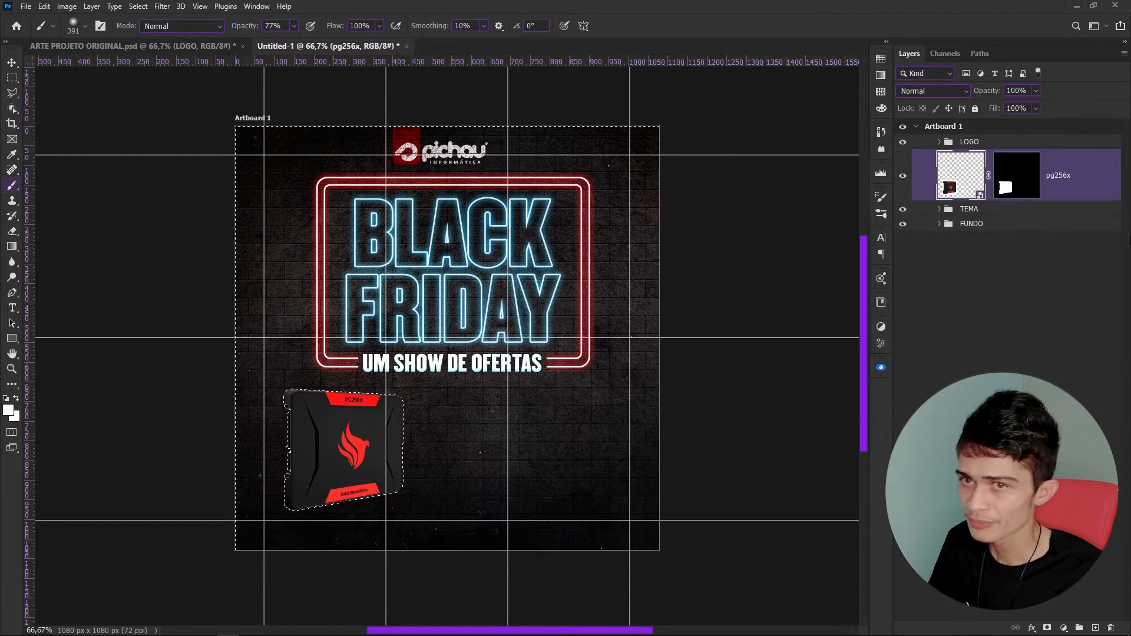
pyautogui.click(1024, 187)
pyautogui.press('x')
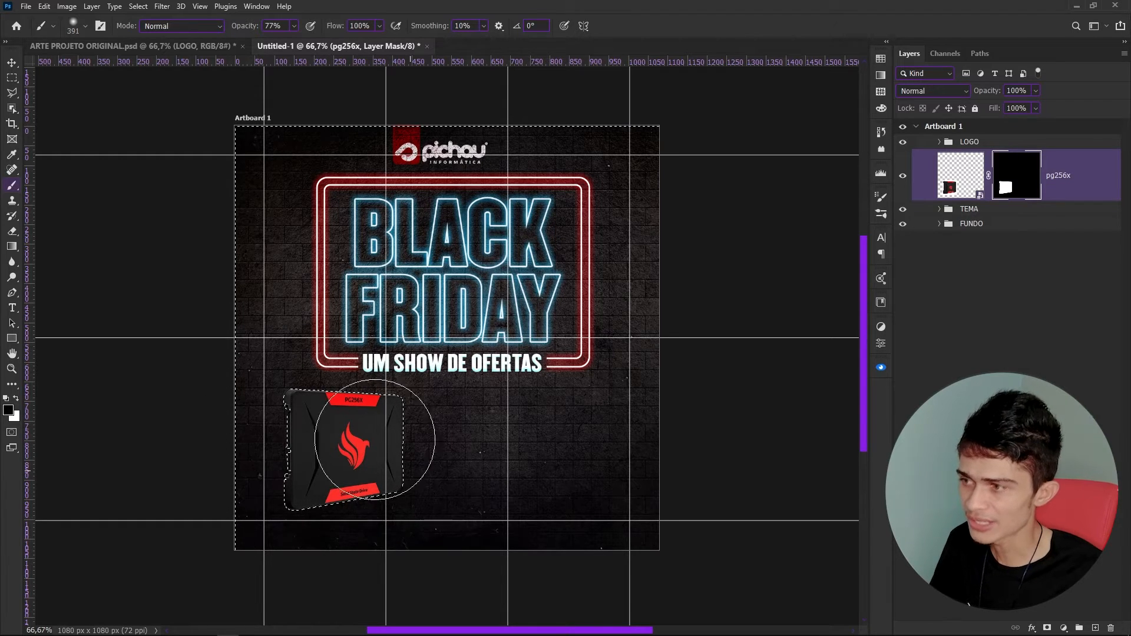
pyautogui.hotkey('ctrl', 'd')
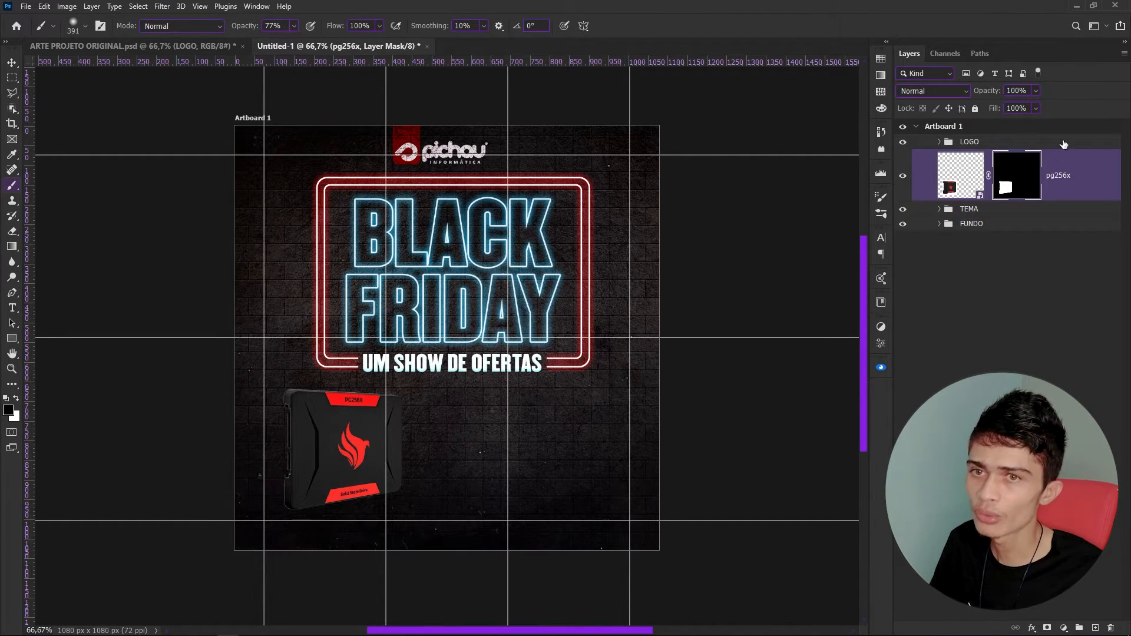
# Select the area outside the SSD from its mask, expand the selection by 1 pixel, and brush the mask edges black.
pyautogui.keyDown('ctrl'); pyautogui.click(1008, 184); pyautogui.keyUp('ctrl')
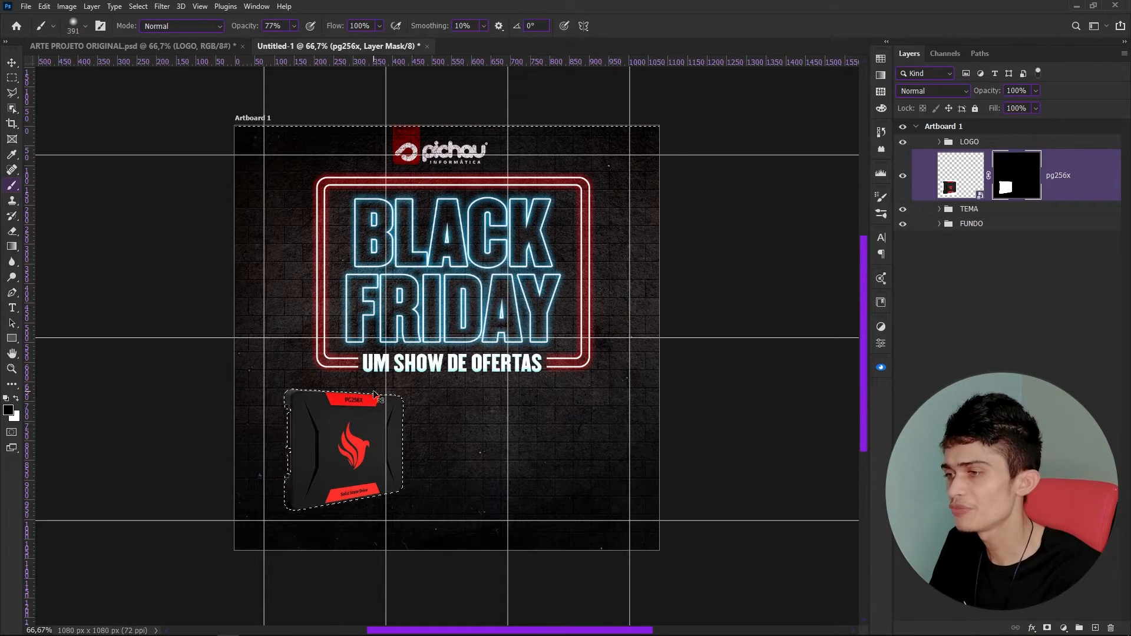
pyautogui.click(136, 7)
pyautogui.moveTo(175, 185)
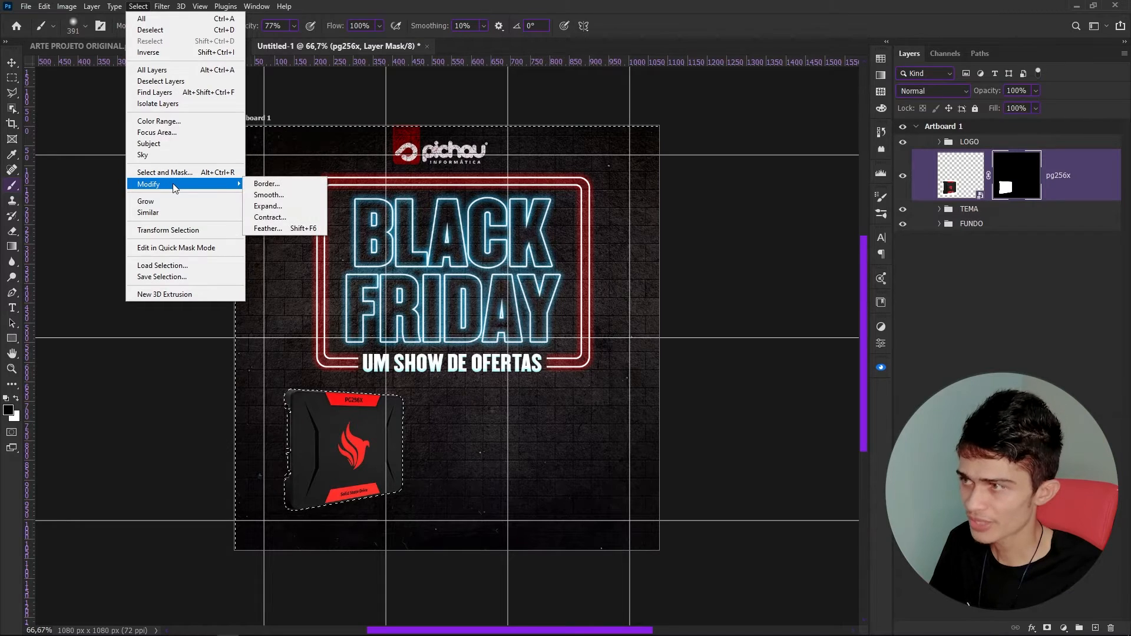
pyautogui.click(278, 206)
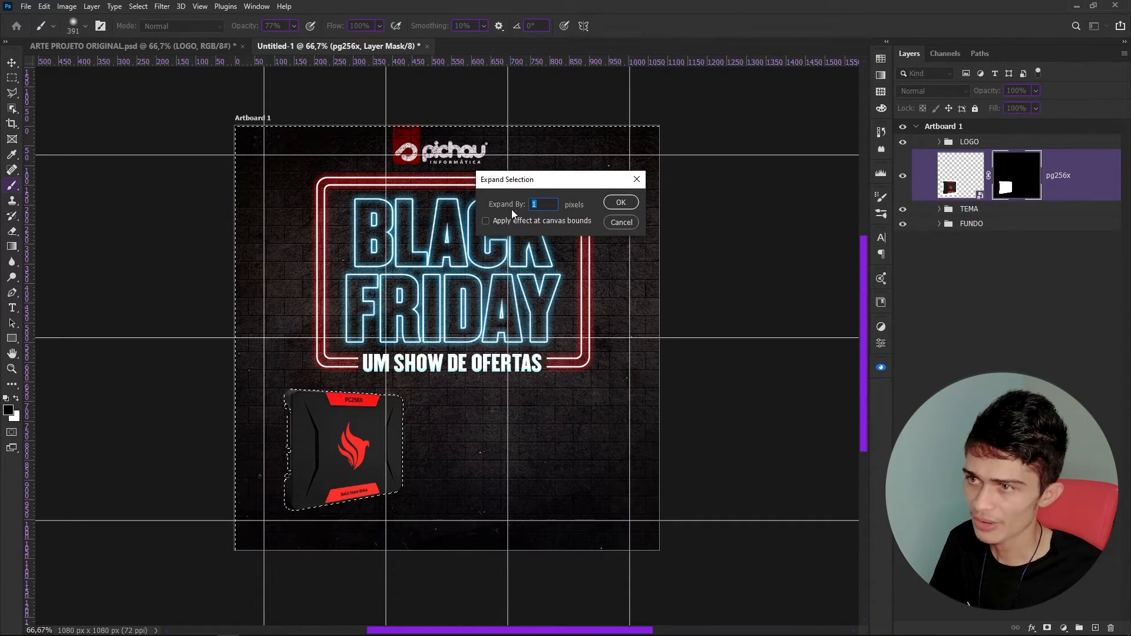
pyautogui.click(620, 202)
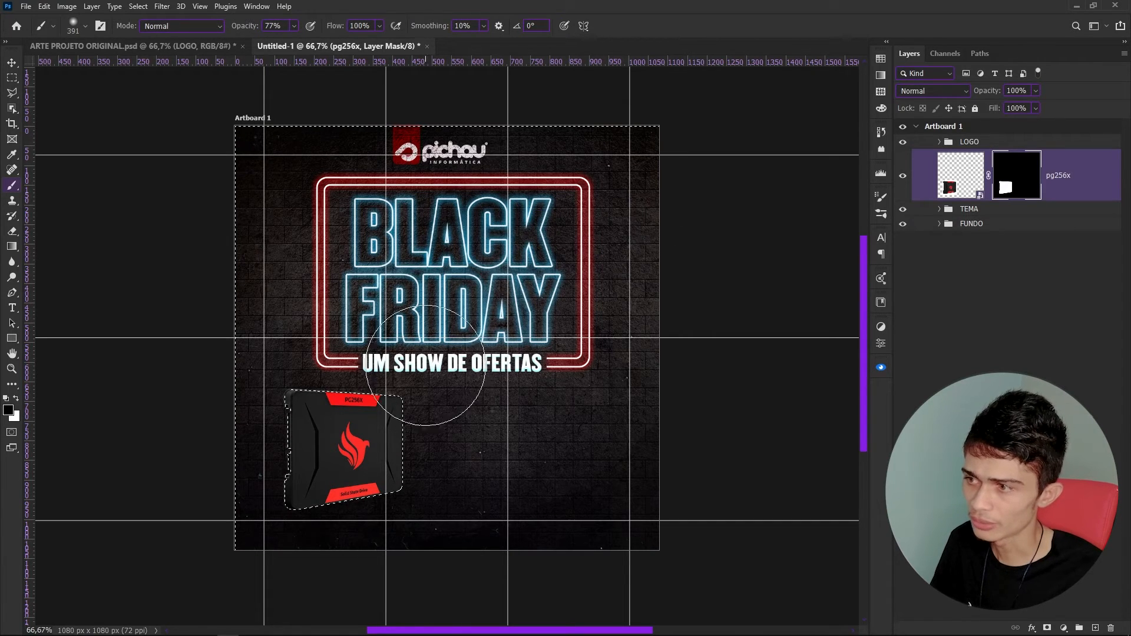
pyautogui.hotkey('ctrl', 'd')
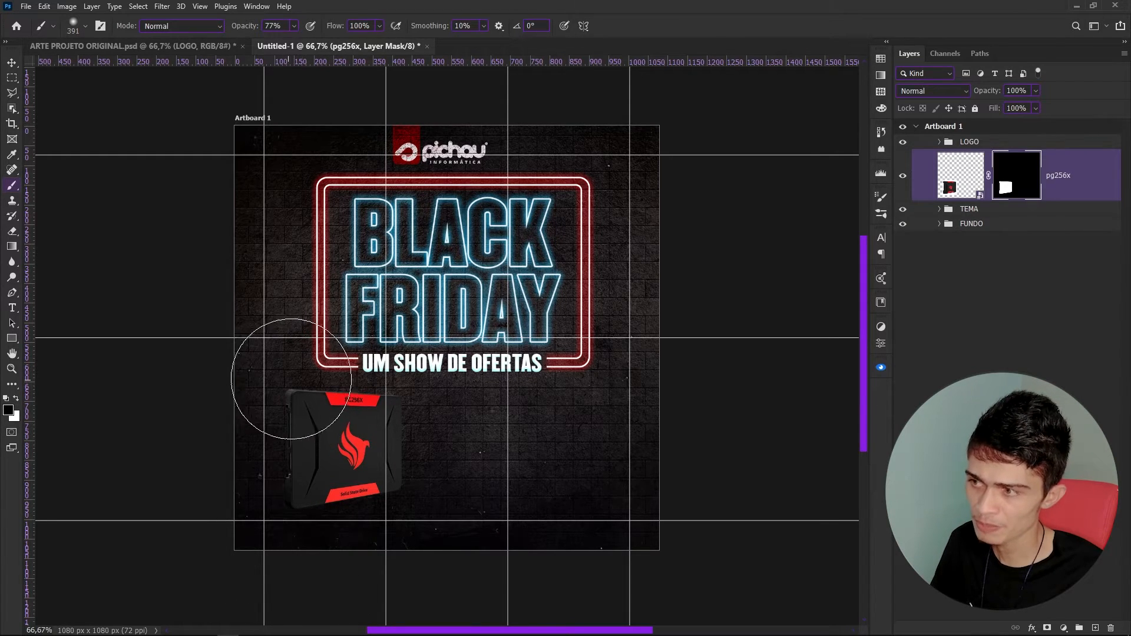
# Group the pg256x layer, name the group PRODUTO, and collapse it.
pyautogui.click(11, 63)
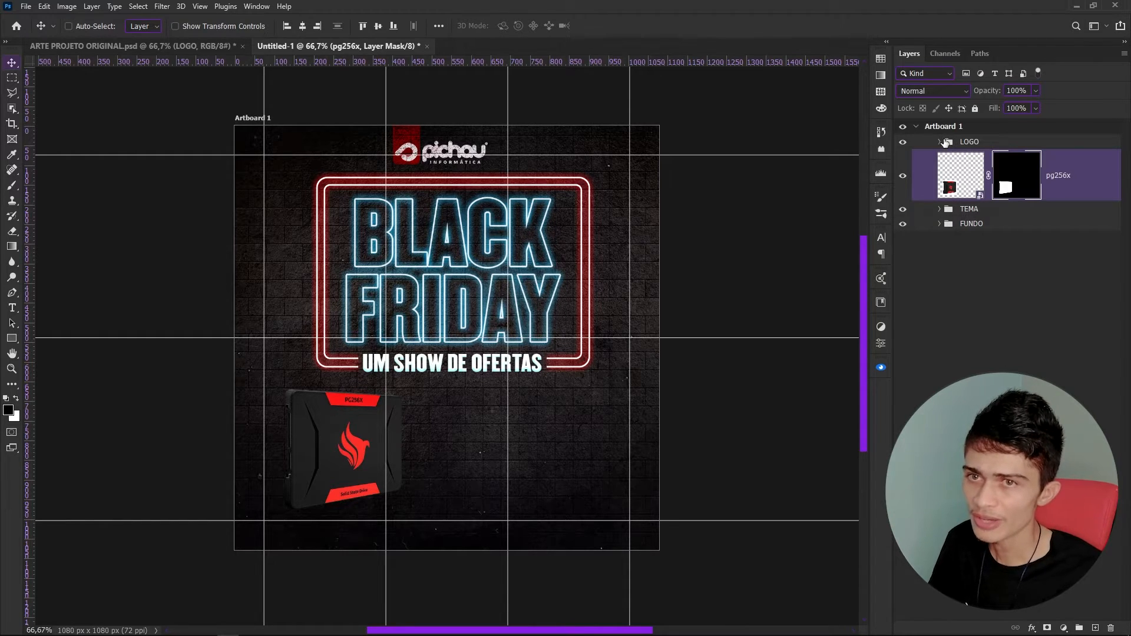
pyautogui.hotkey('ctrl', 'g')
pyautogui.doubleClick(973, 157)
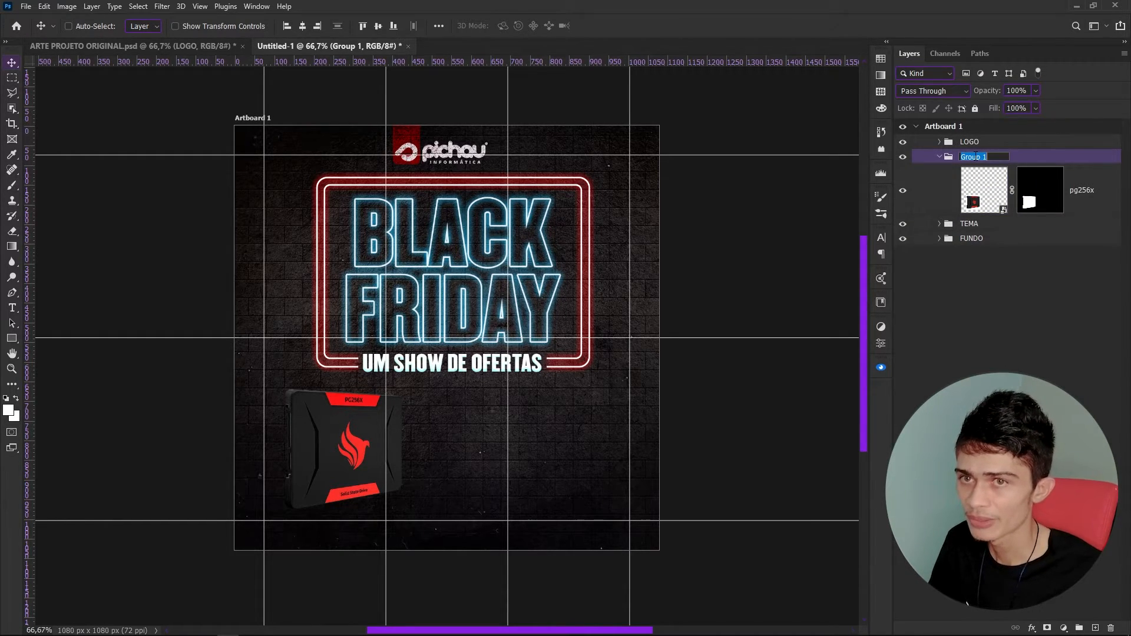
pyautogui.write('PR')
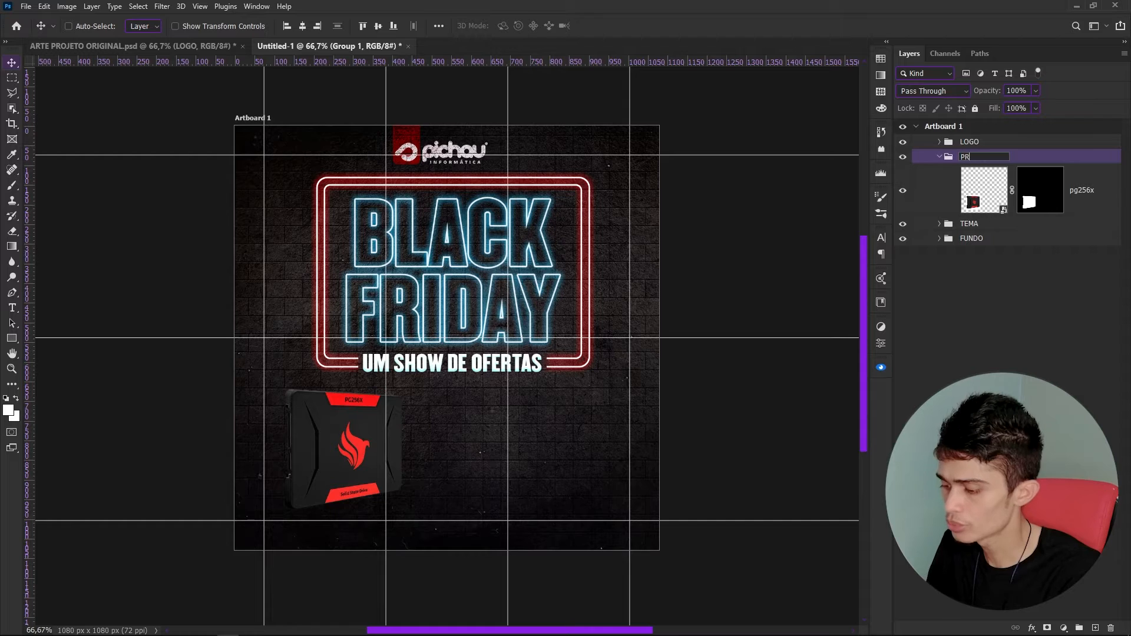
pyautogui.press('Return')
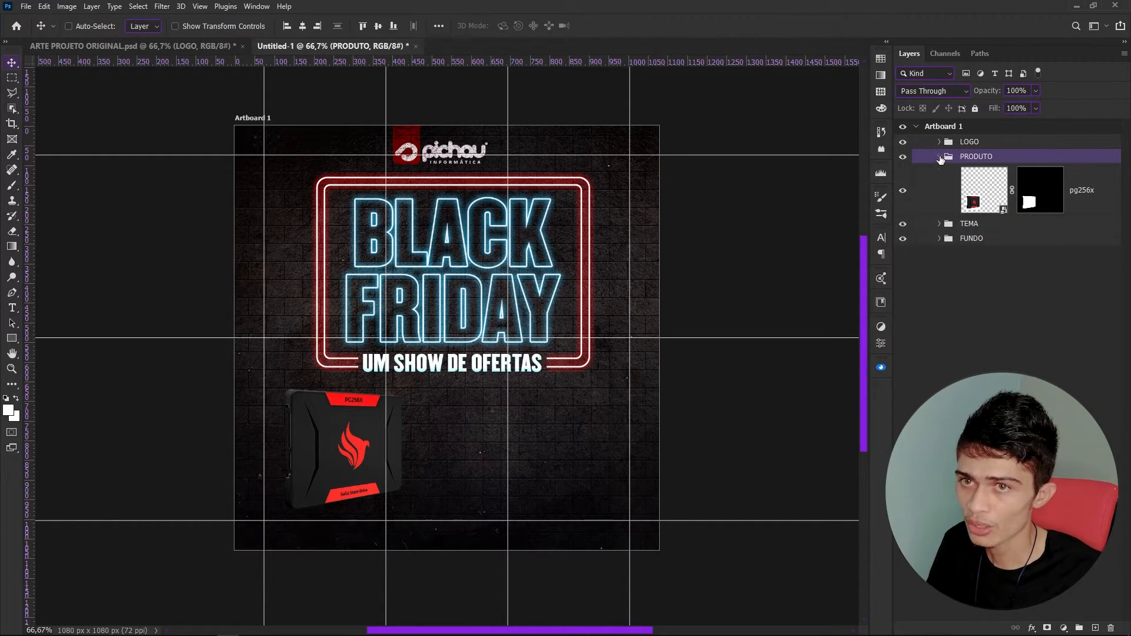
pyautogui.click(939, 157)
# Copy the product name text from ARTE PROJETO ORIGINAL.psd and return to the Untitled-1 document.
pyautogui.click(78, 42)
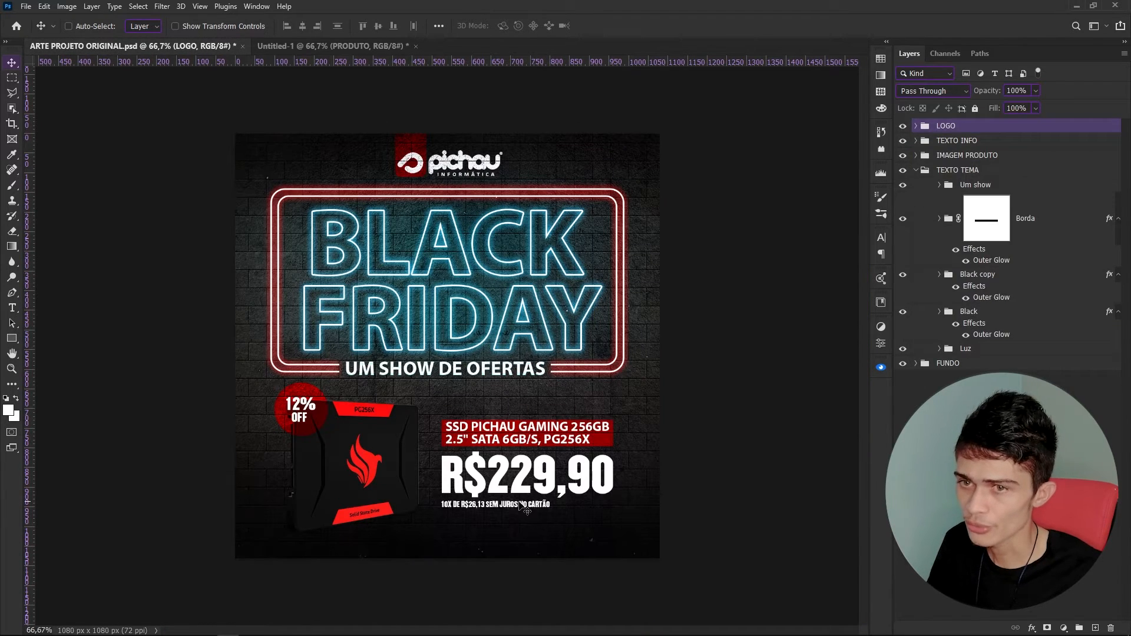
pyautogui.doubleClick(539, 440)
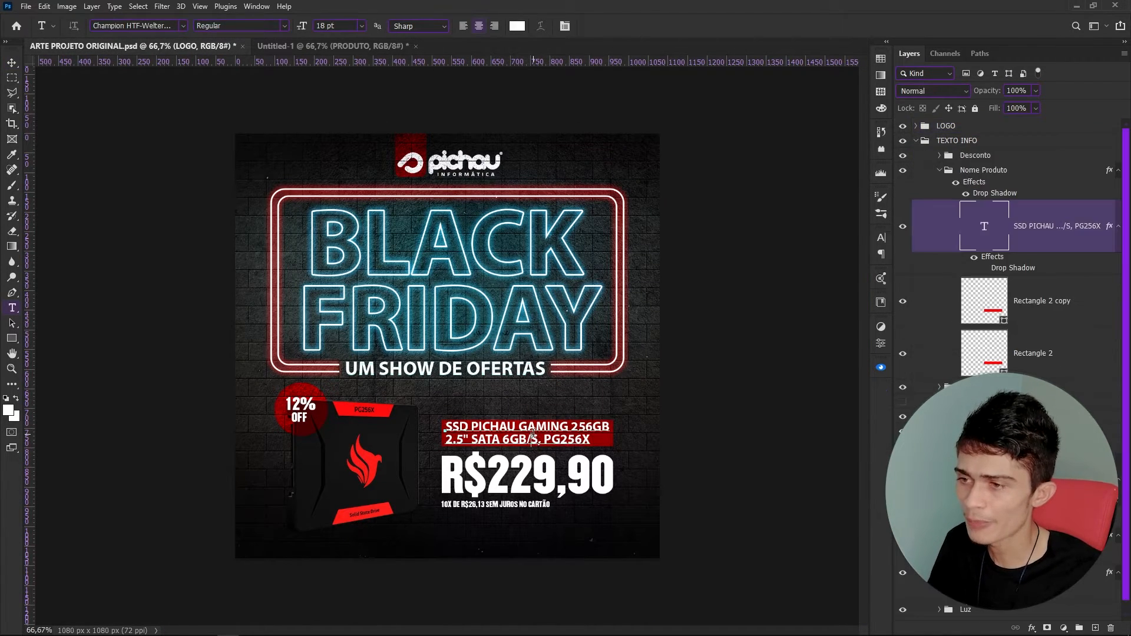
pyautogui.hotkey('ctrl', 'a')
pyautogui.hotkey('ctrl', 'c')
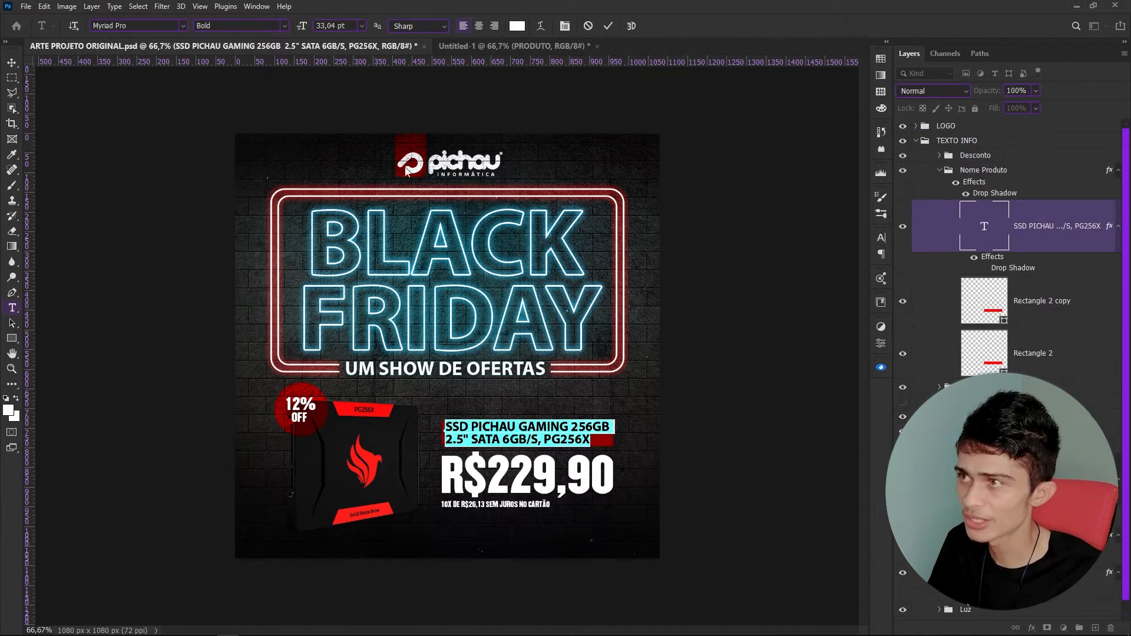
pyautogui.click(482, 46)
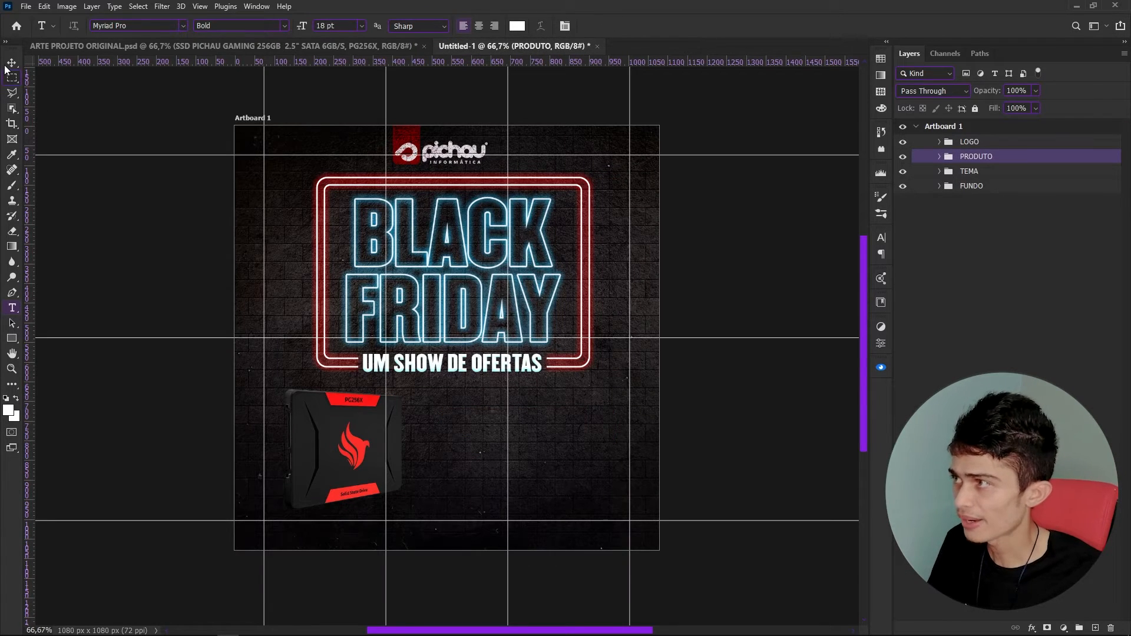
# Draw a red-filled rectangle about 511 × 79 px beside the SSD, below the UM SHOW DE OFERTAS text.
pyautogui.click(11, 63)
pyautogui.click(12, 307)
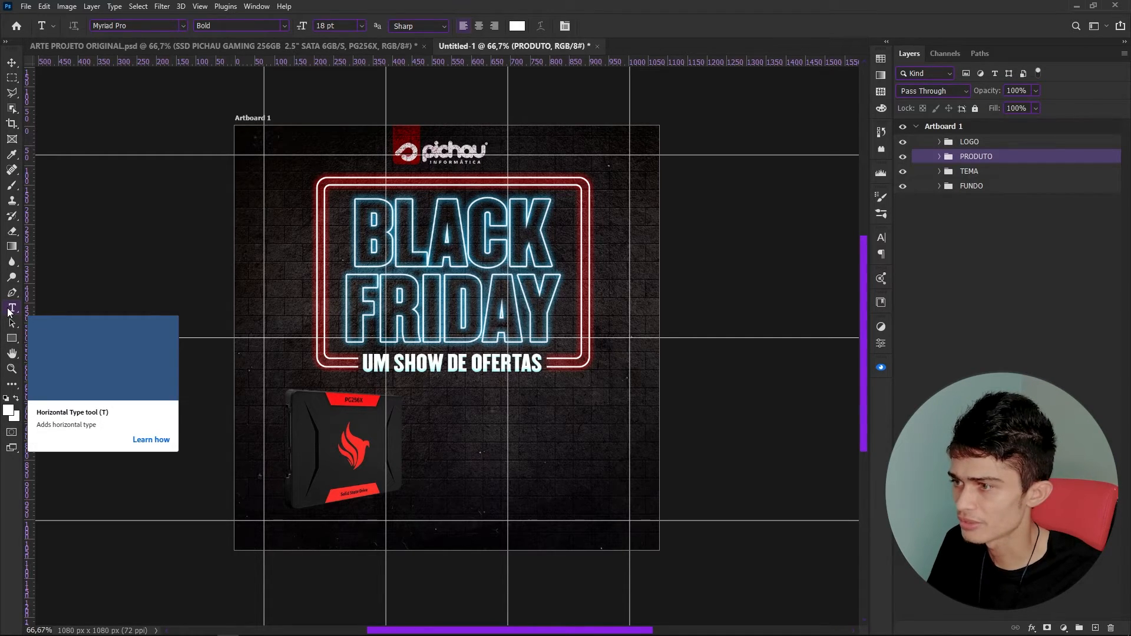
pyautogui.click(9, 341)
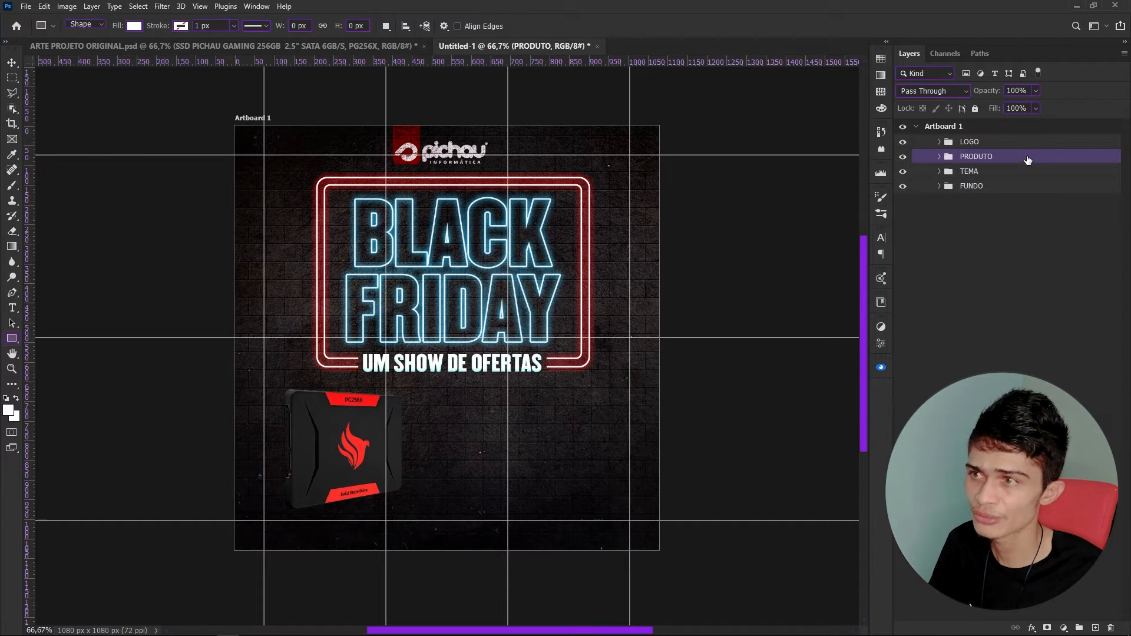
pyautogui.click(131, 28)
pyautogui.click(13, 384)
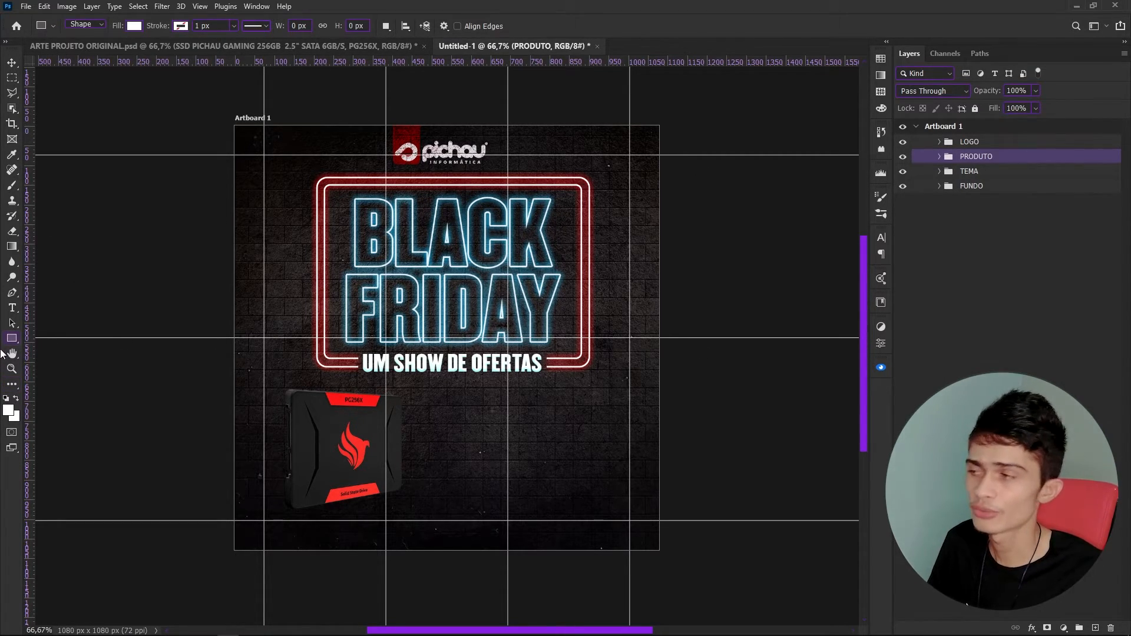
pyautogui.click(134, 26)
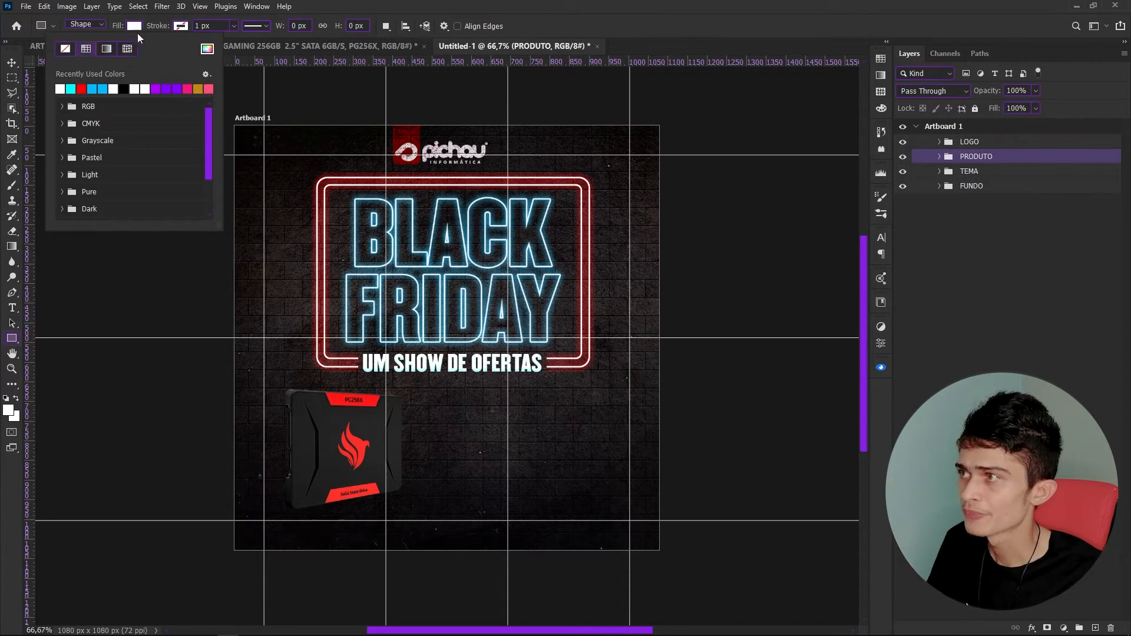
pyautogui.click(82, 89)
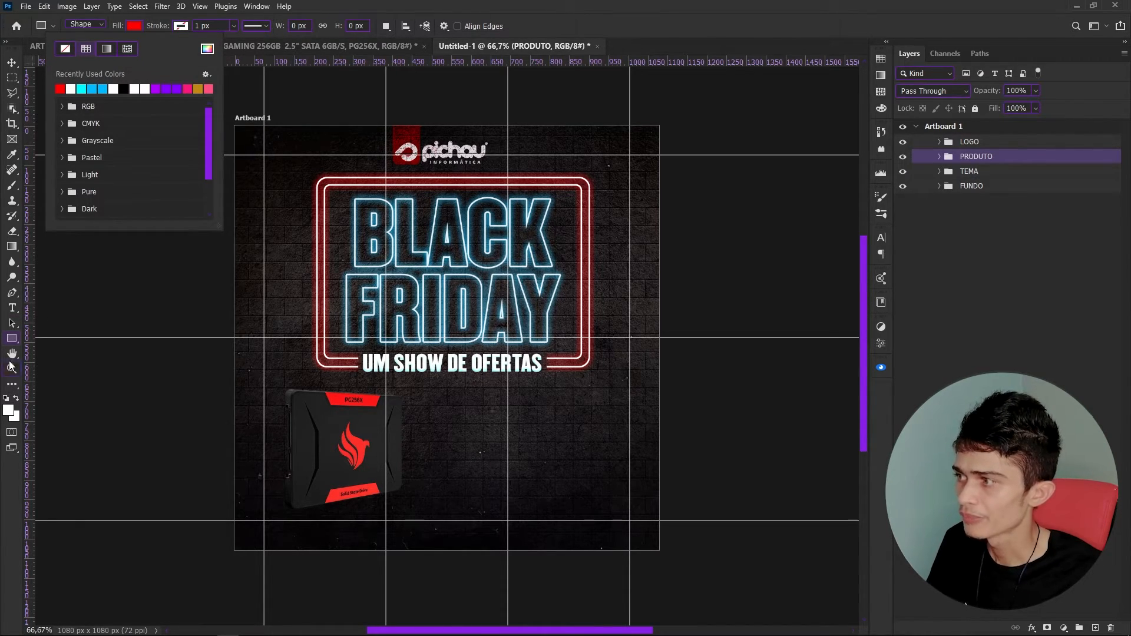
pyautogui.click(16, 341)
pyautogui.click(411, 399)
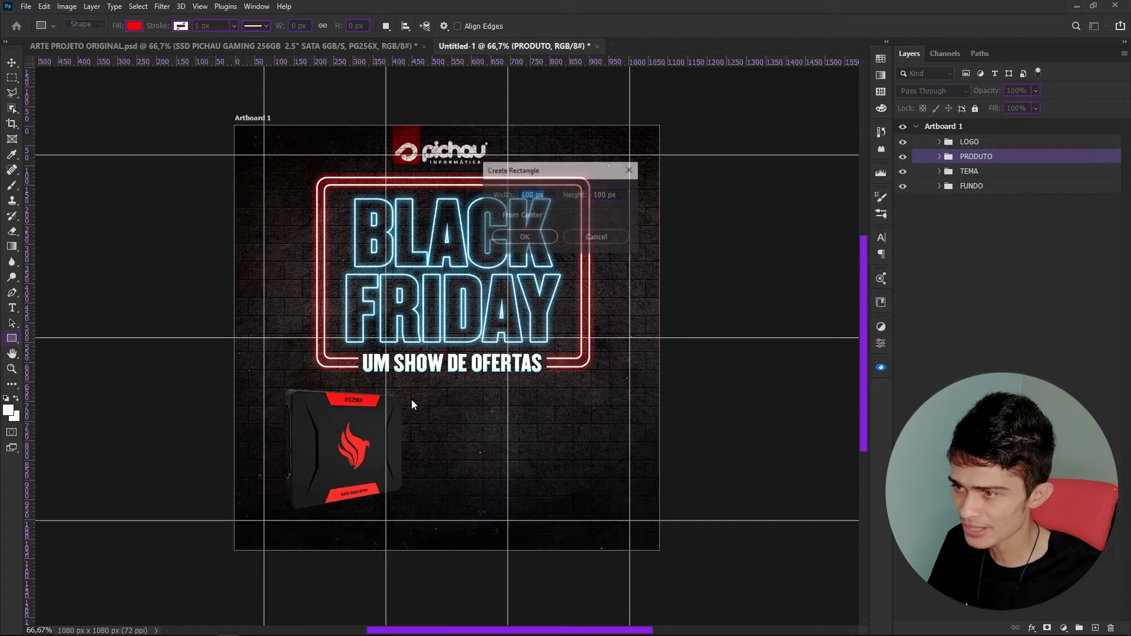
pyautogui.click(583, 238)
pyautogui.moveTo(412, 402); pyautogui.dragTo(611, 433)
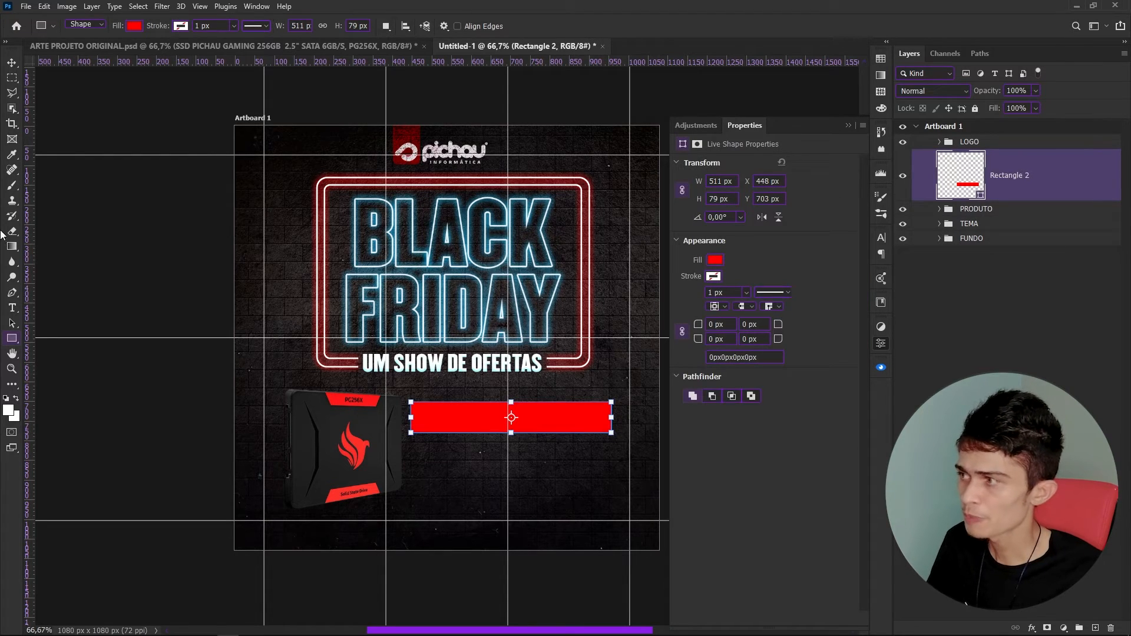
# Add a text layer below the red rectangle, choose Poppins SemiBold, and paste in the copied product name.
pyautogui.click(13, 307)
pyautogui.click(448, 472)
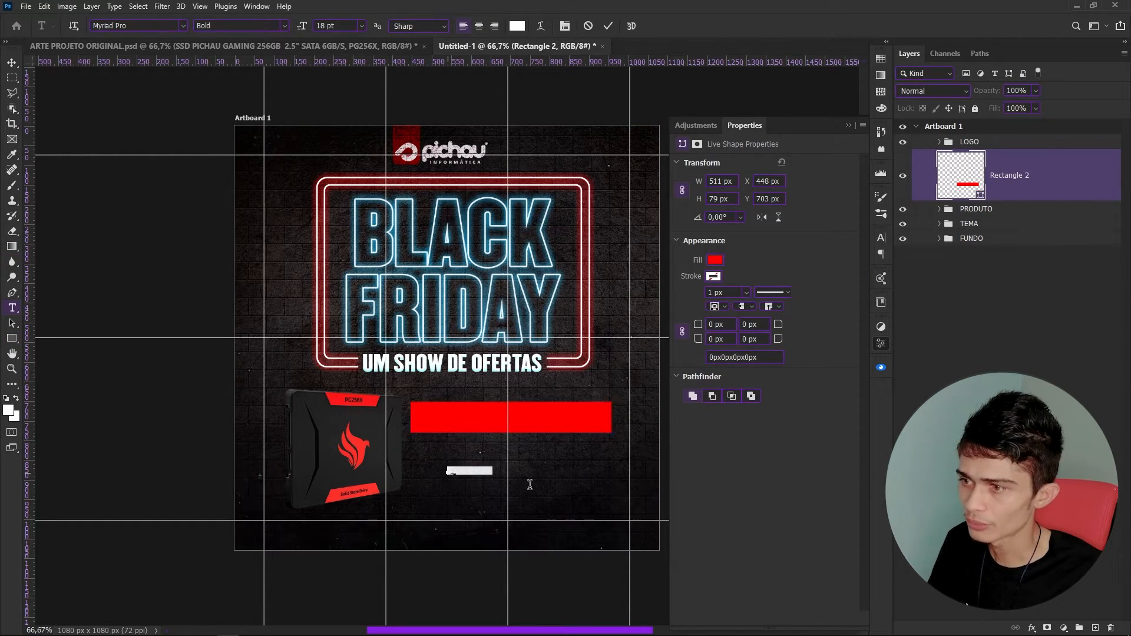
pyautogui.click(146, 25)
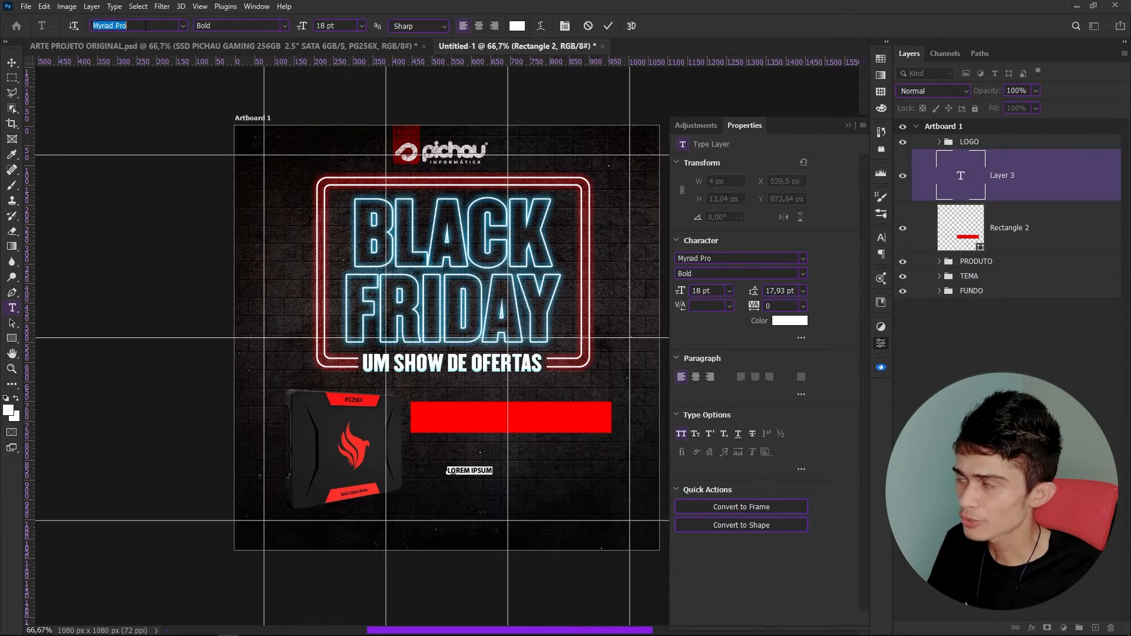
pyautogui.write('POP')
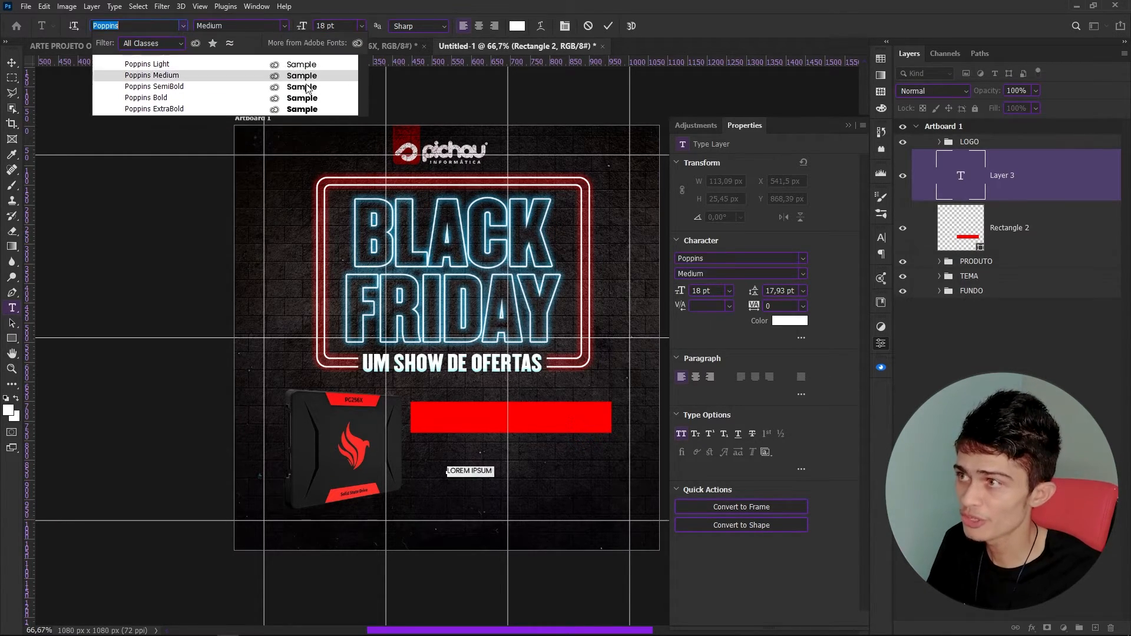
pyautogui.click(301, 86)
pyautogui.hotkey('ctrl', 'v')
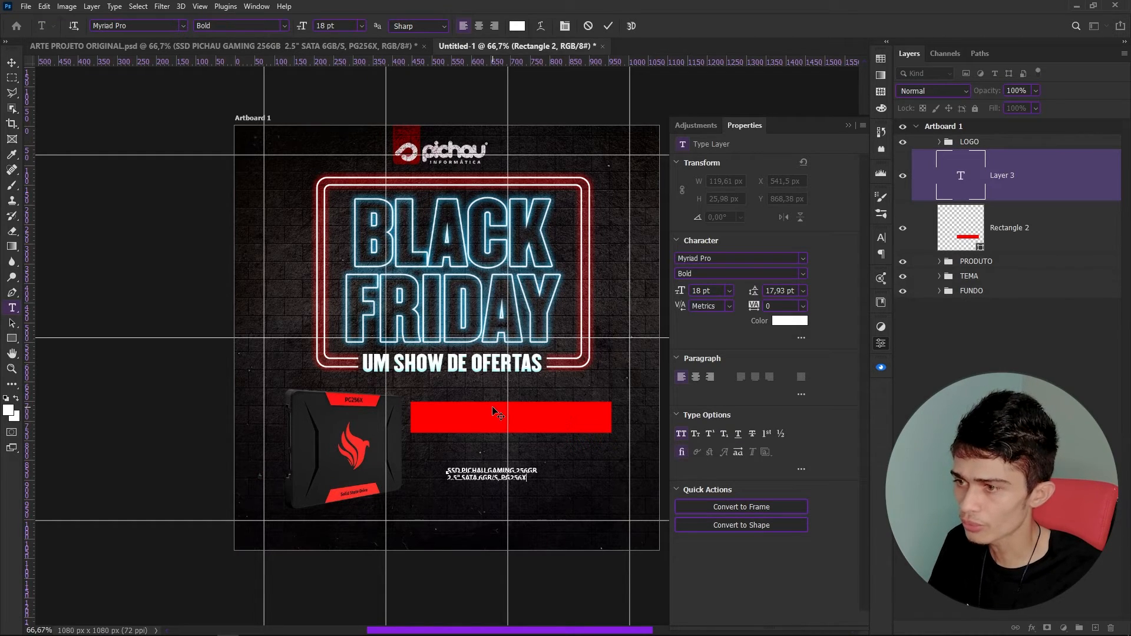
pyautogui.click(12, 61)
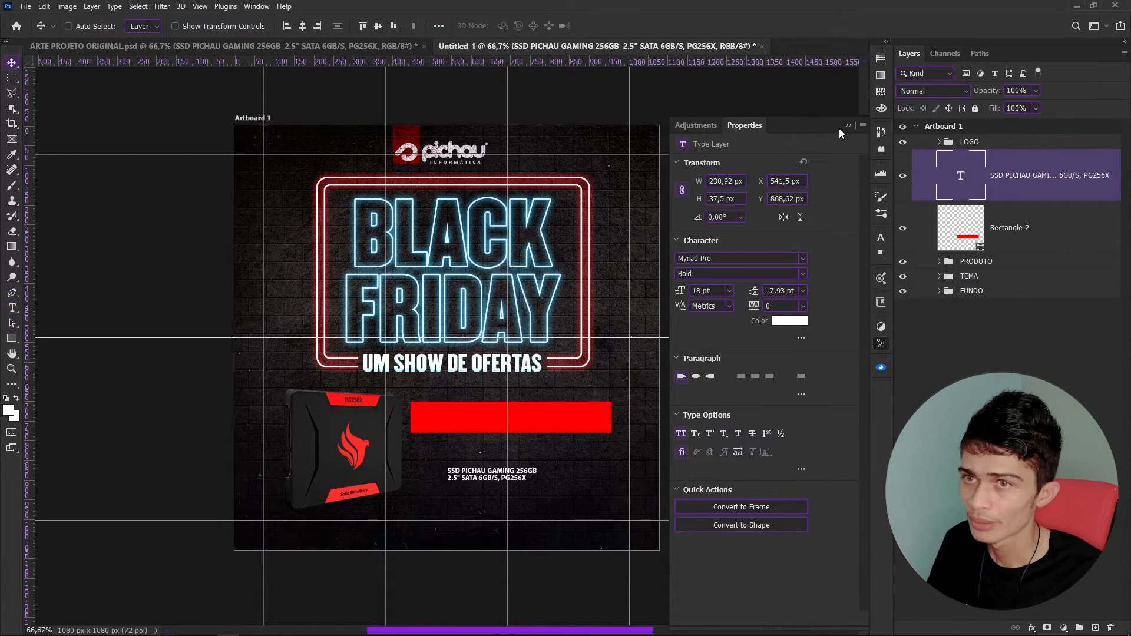
pyautogui.click(847, 126)
# Move the product name onto the red rectangle and scale it to about 202% so it fills the bar.
pyautogui.moveTo(468, 477); pyautogui.dragTo(439, 418)
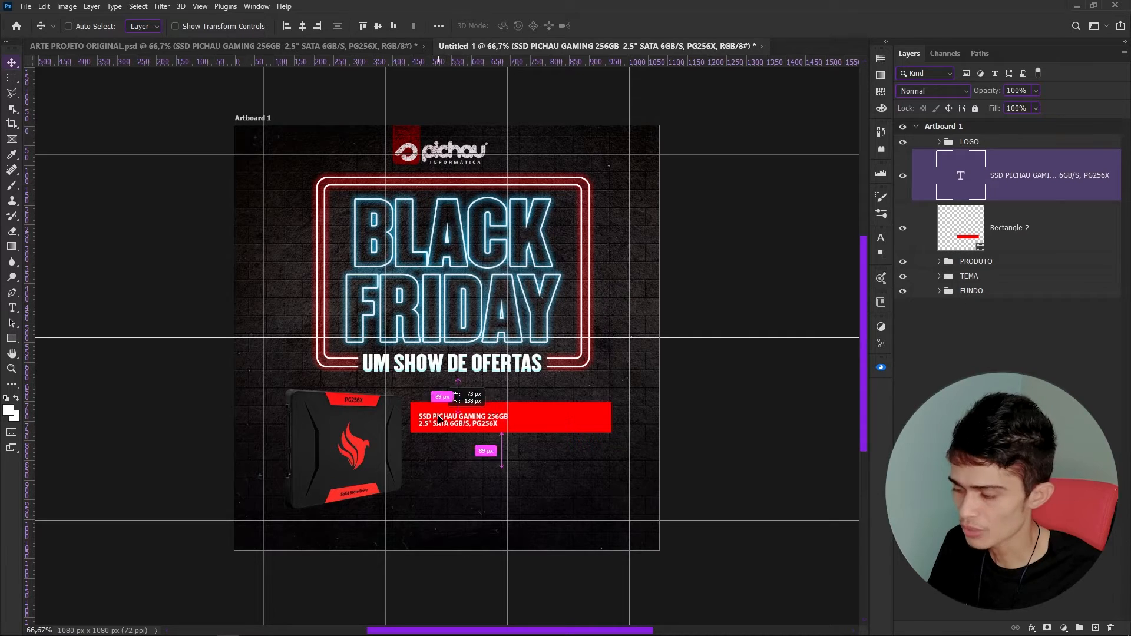
pyautogui.hotkey('ctrl', 't')
pyautogui.moveTo(509, 406); pyautogui.dragTo(602, 404)
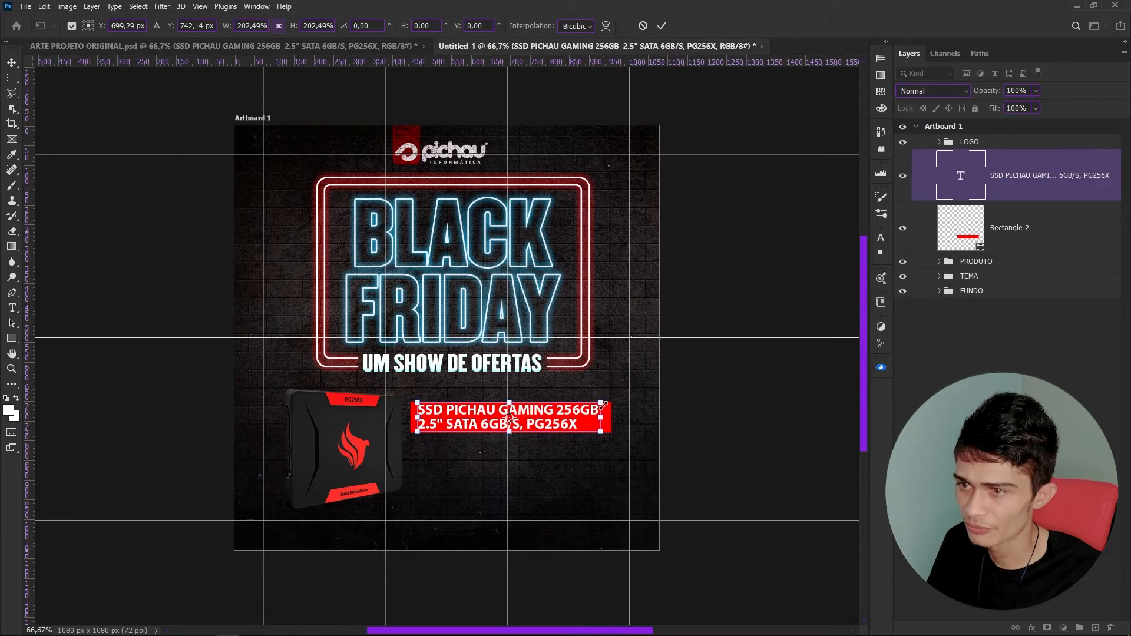
pyautogui.press('Return')
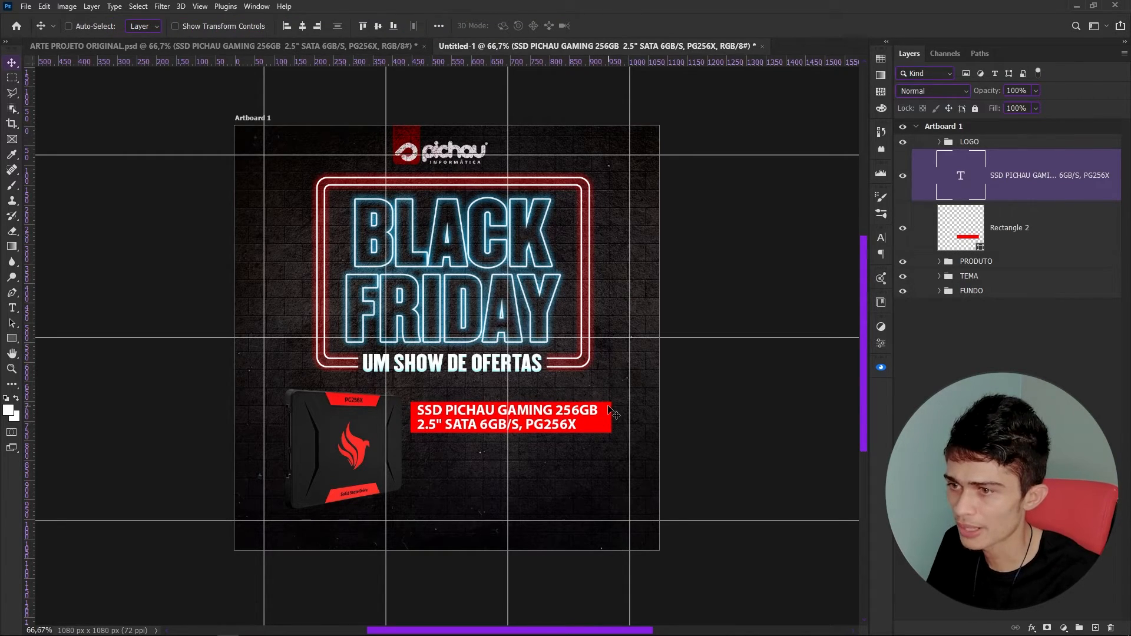
# Narrow the red rectangle to about 488 px wide so its margins fit the product name text.
pyautogui.click(1027, 236)
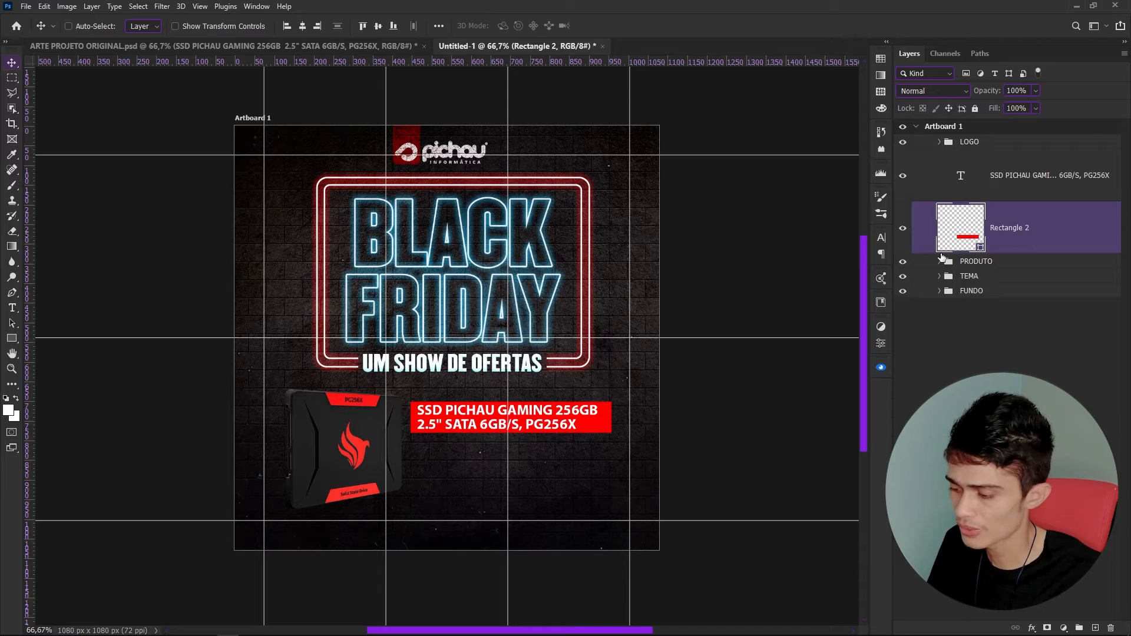
pyautogui.hotkey('ctrl', 't')
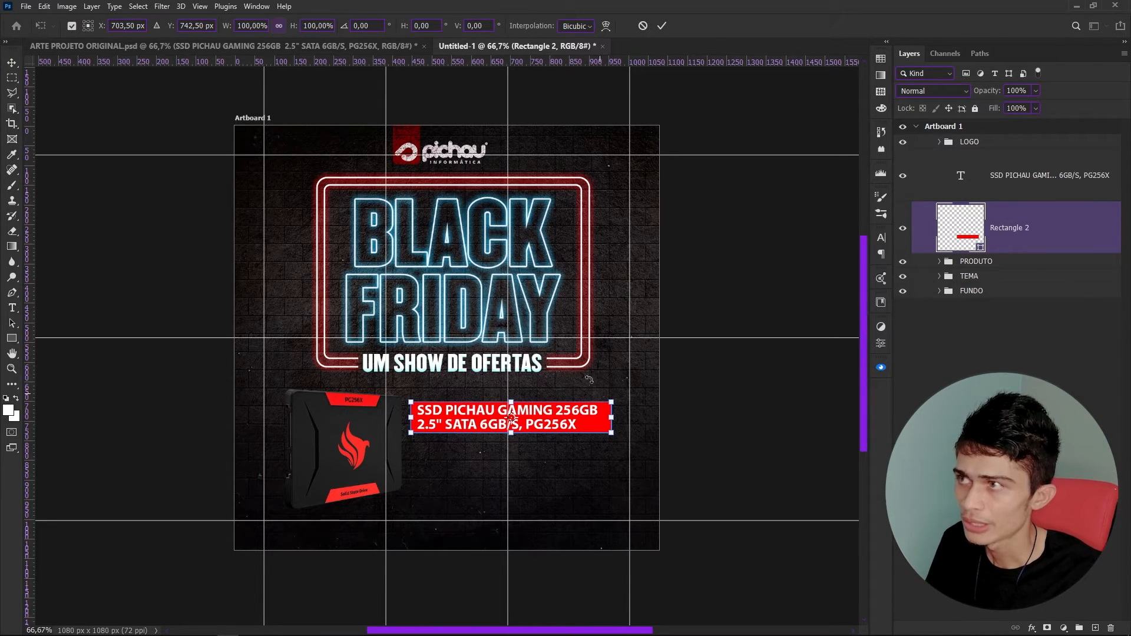
pyautogui.moveTo(610, 416); pyautogui.dragTo(607, 421)
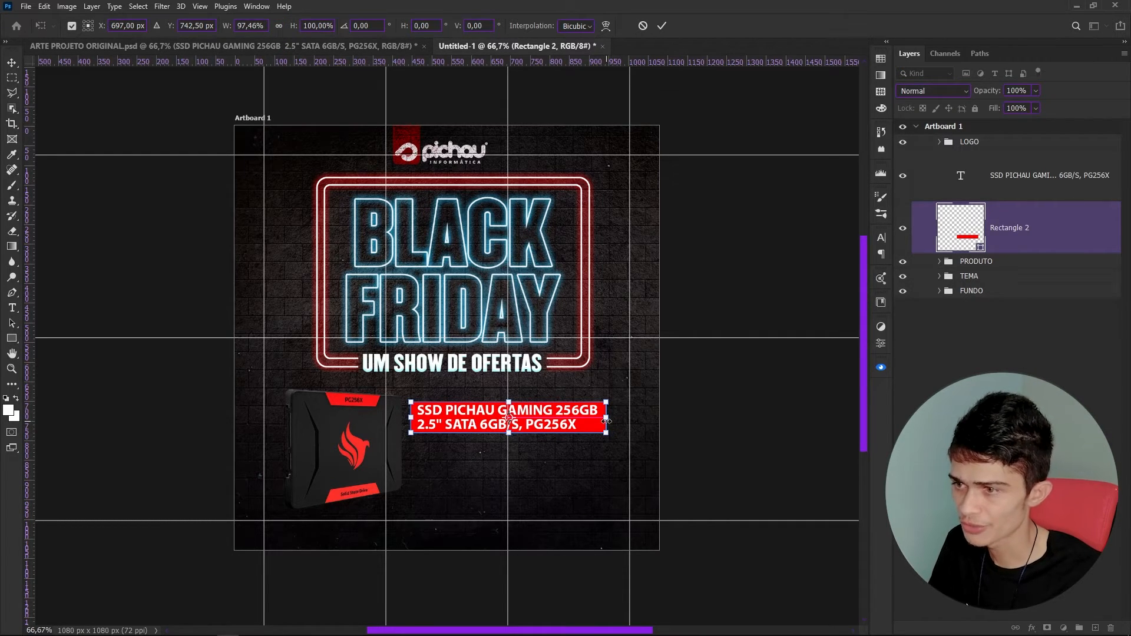
pyautogui.hotkey('ctrl', '+')
pyautogui.hotkey('ctrl', '+')
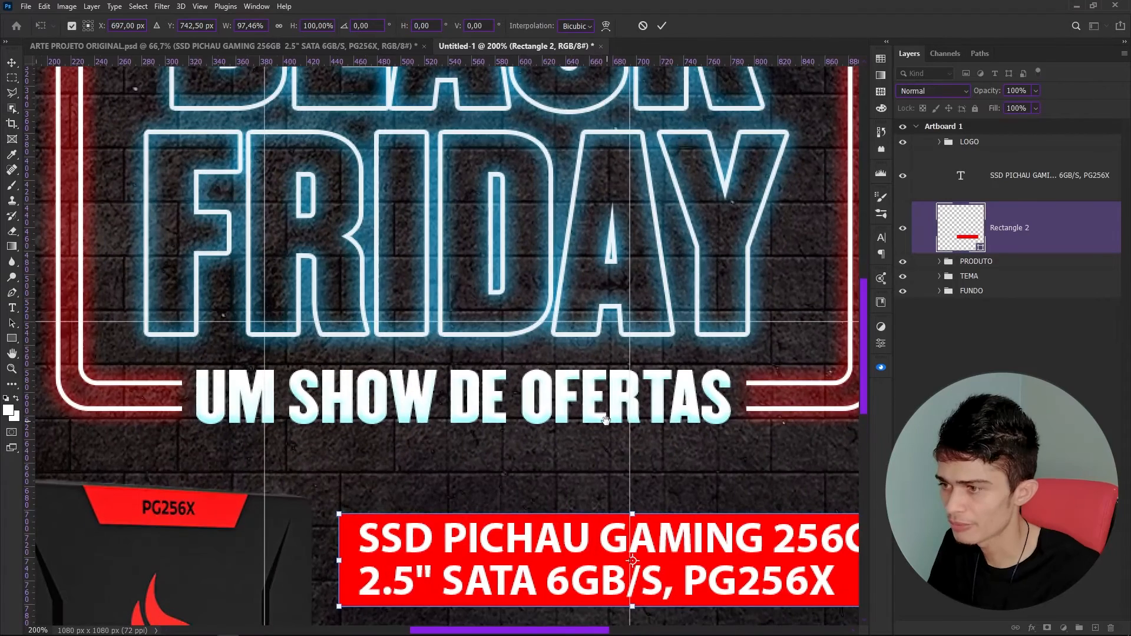
pyautogui.moveTo(607, 422); pyautogui.dragTo(527, 265)
pyautogui.moveTo(678, 339); pyautogui.dragTo(655, 328)
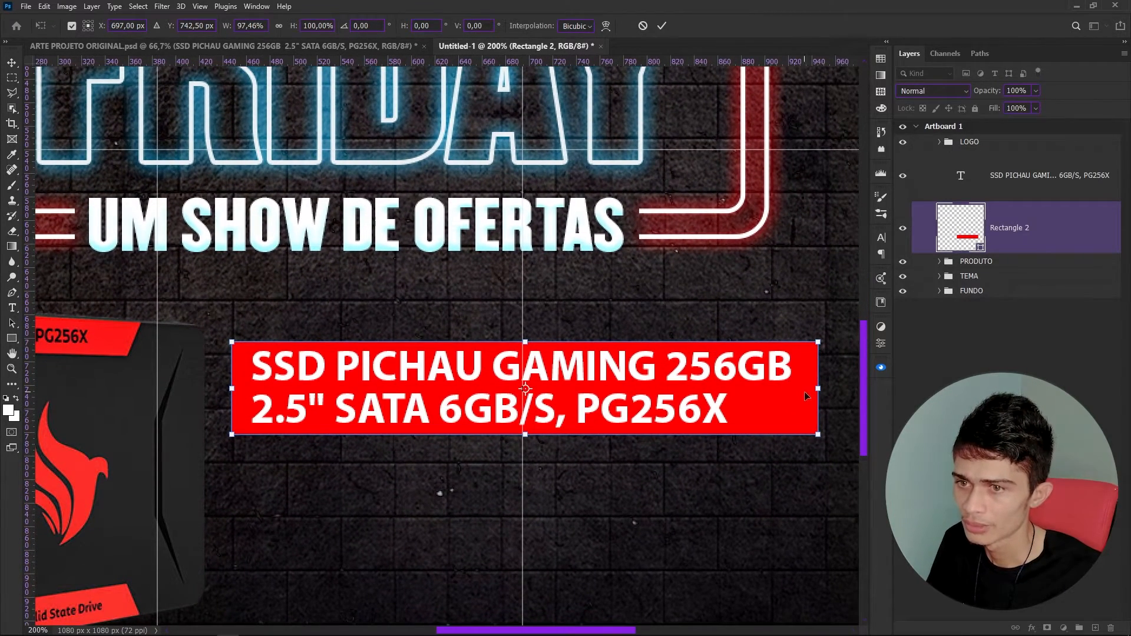
pyautogui.moveTo(819, 388); pyautogui.dragTo(808, 389)
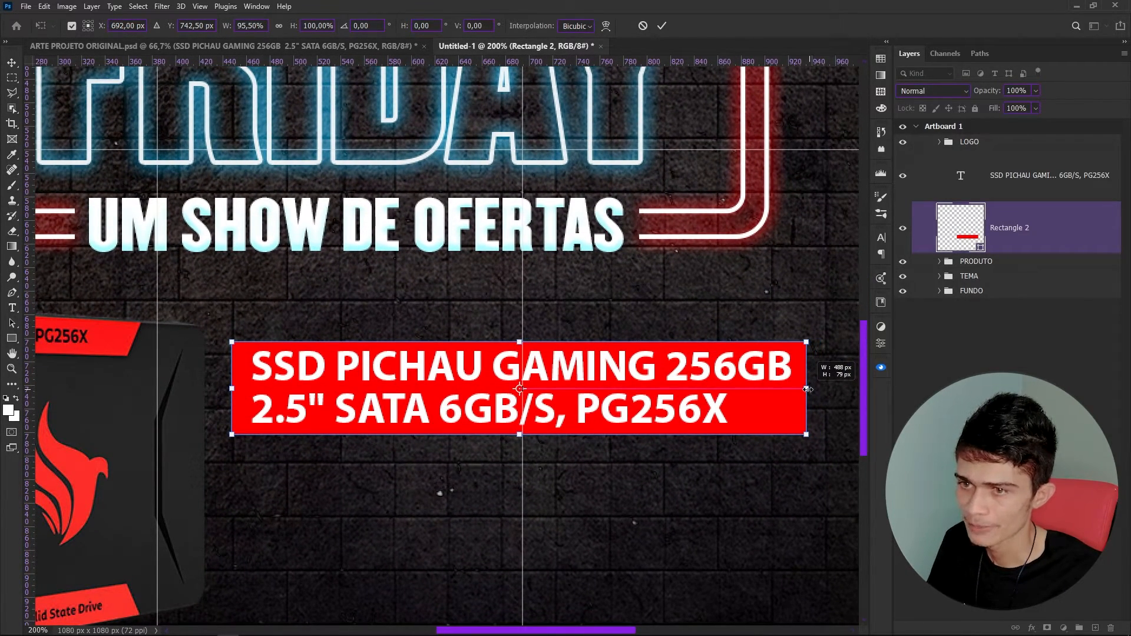
pyautogui.press('Return')
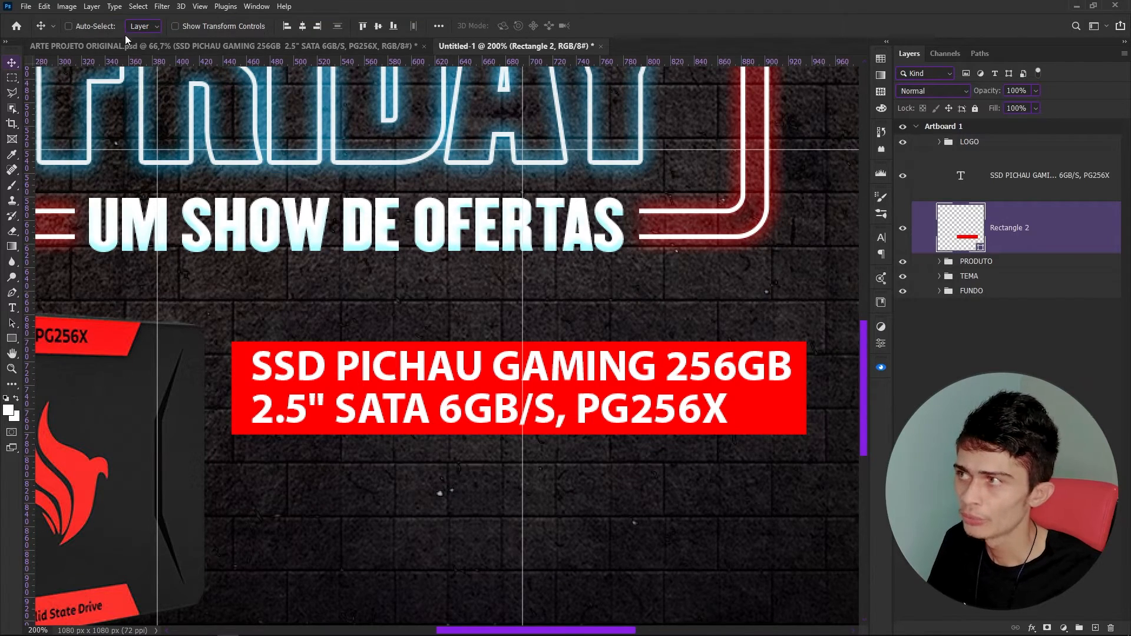
# Check the blend mode of Rectangle 2 copy in ARTE PROJETO ORIGINAL.psd, then return to Untitled-1 and dismiss the Discover dialog.
pyautogui.hotkey('ctrl', 'Tab')
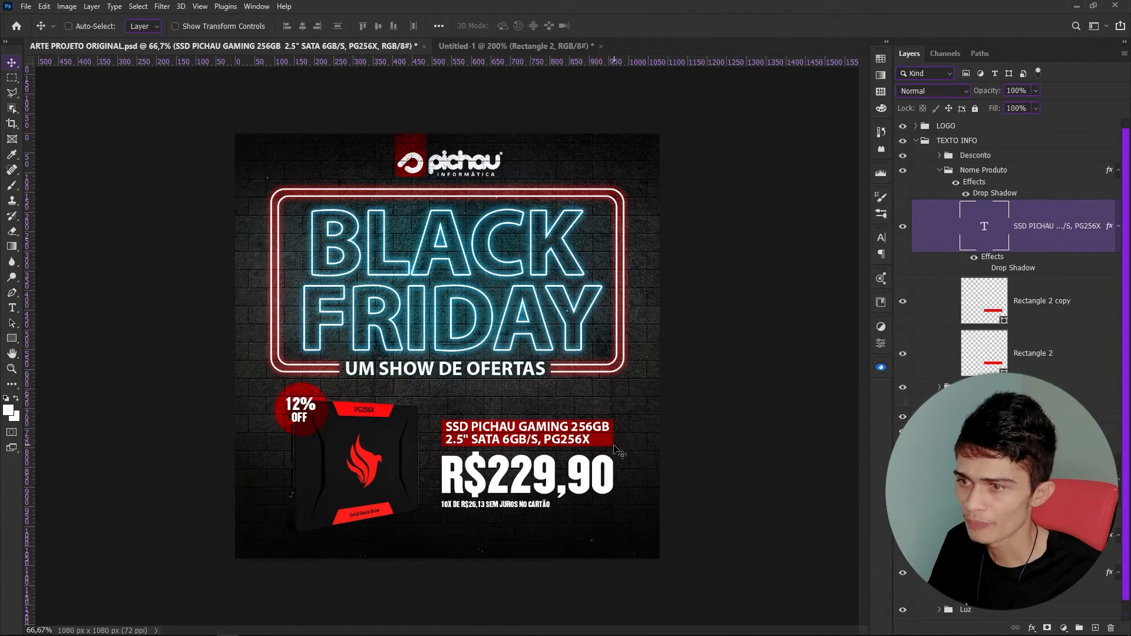
pyautogui.click(1001, 309)
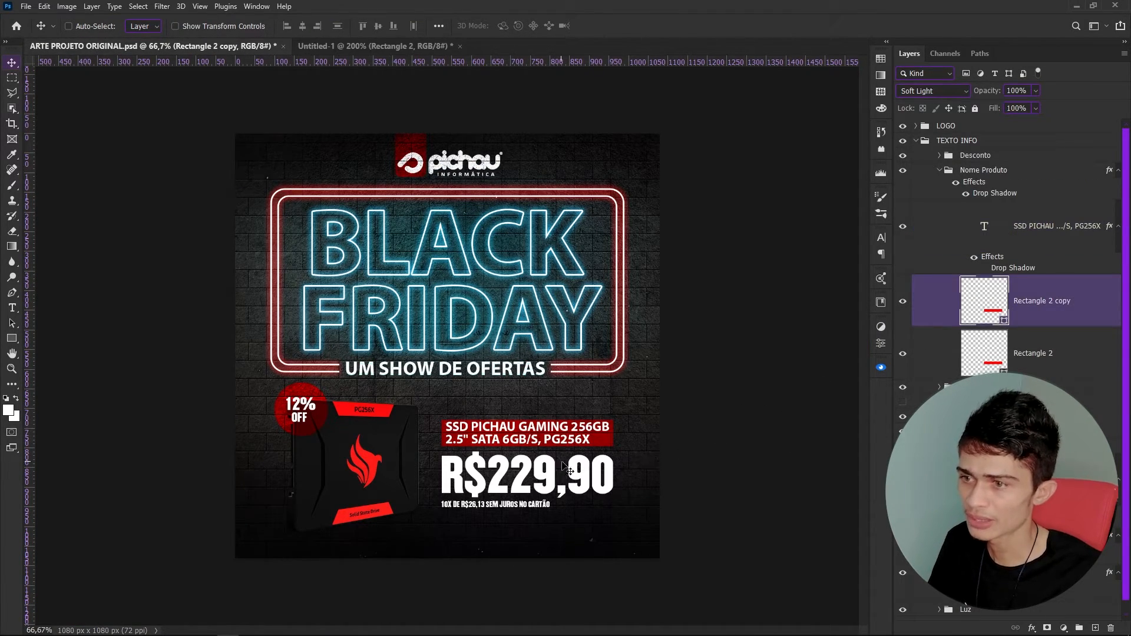
pyautogui.click(336, 46)
pyautogui.click(662, 118)
pyautogui.click(663, 118)
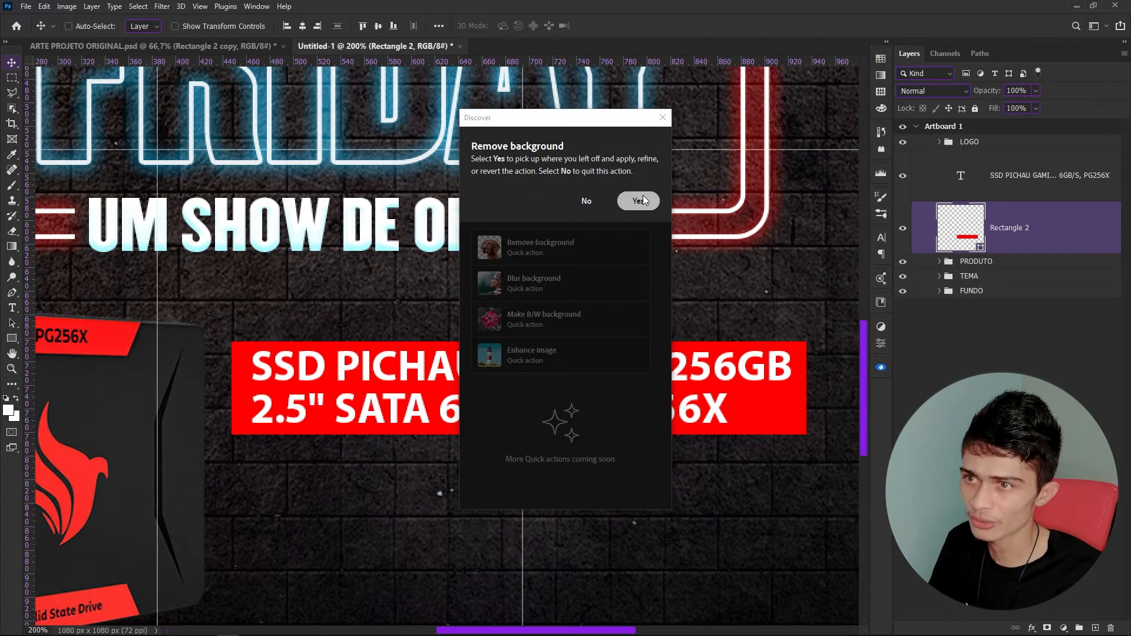
pyautogui.click(651, 202)
pyautogui.click(663, 118)
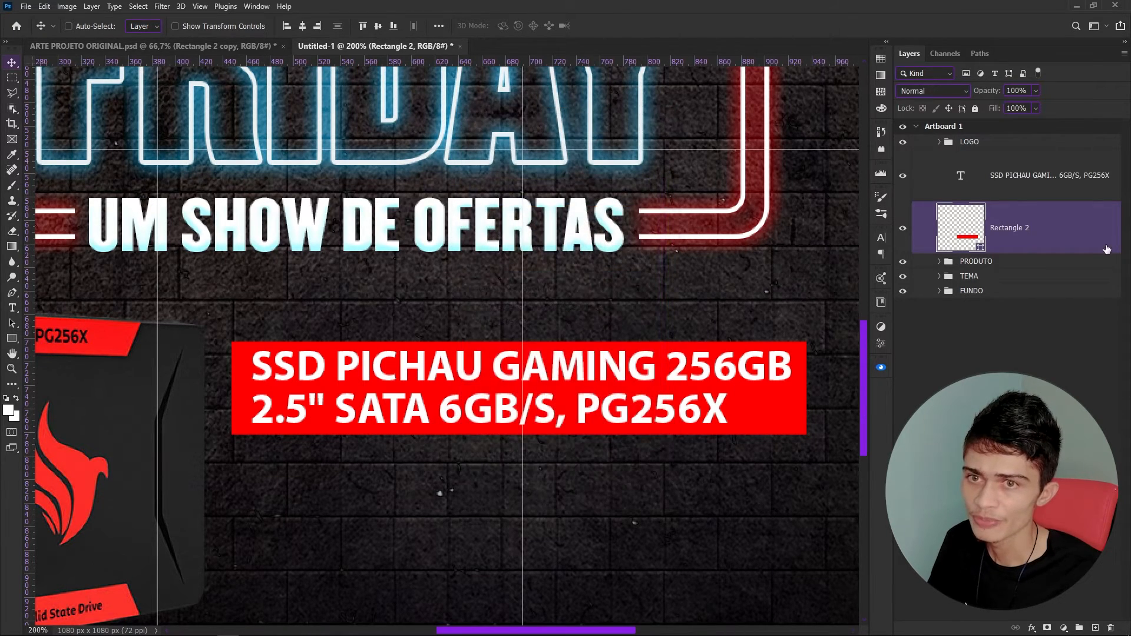
# Set the red rectangle's blend mode to Soft Light and duplicate its layer.
pyautogui.click(933, 90)
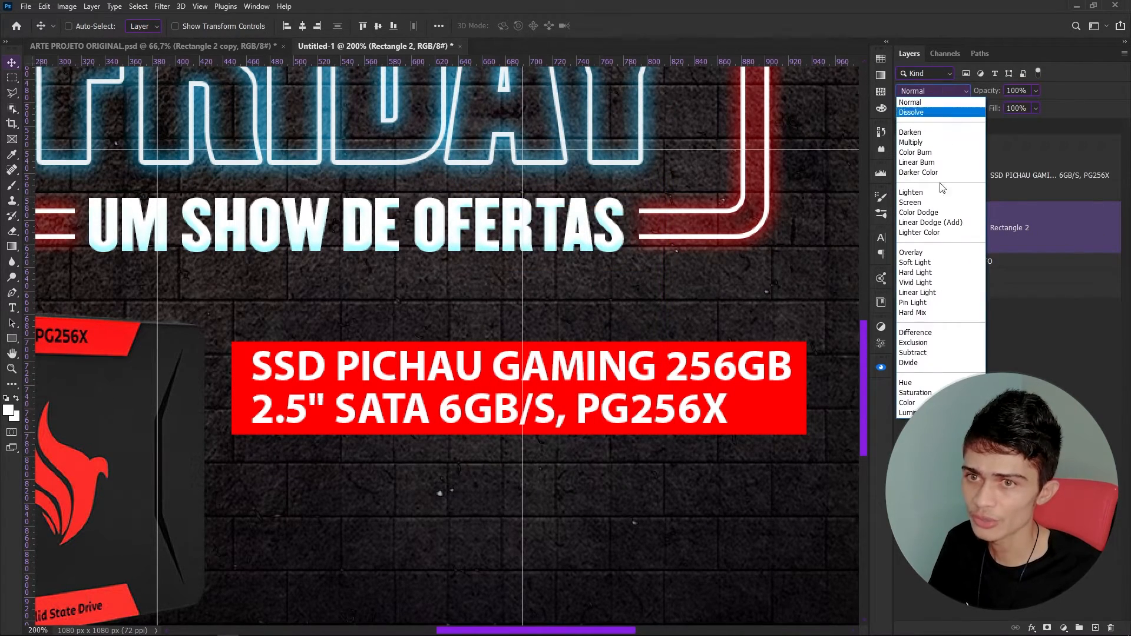
pyautogui.click(922, 266)
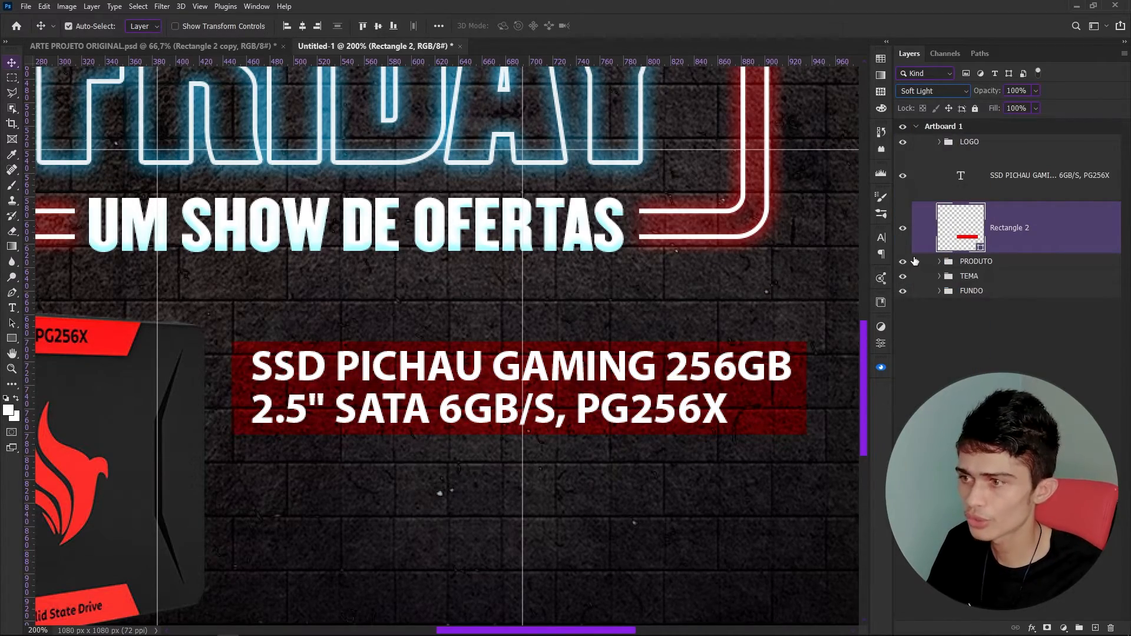
pyautogui.hotkey('ctrl', 'j')
pyautogui.hotkey('ctrl', '-')
pyautogui.hotkey('ctrl', '+')
pyautogui.hotkey('ctrl', '-')
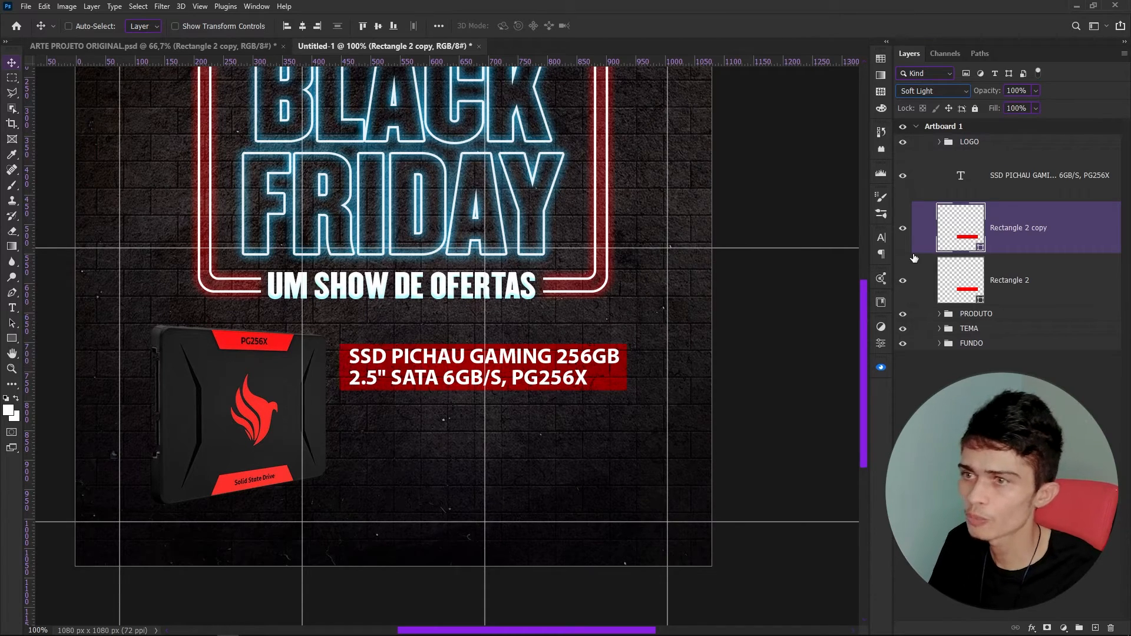
# Group the product name text with both red rectangles and name the group TEXTO INFO.
pyautogui.click(1015, 184)
pyautogui.keyDown('ctrl'); pyautogui.click(1045, 242); pyautogui.keyUp('ctrl')
pyautogui.keyDown('ctrl'); pyautogui.click(1042, 287); pyautogui.keyUp('ctrl')
pyautogui.hotkey('ctrl', 'g')
pyautogui.doubleClick(981, 157)
pyautogui.write('TEXTO IN')
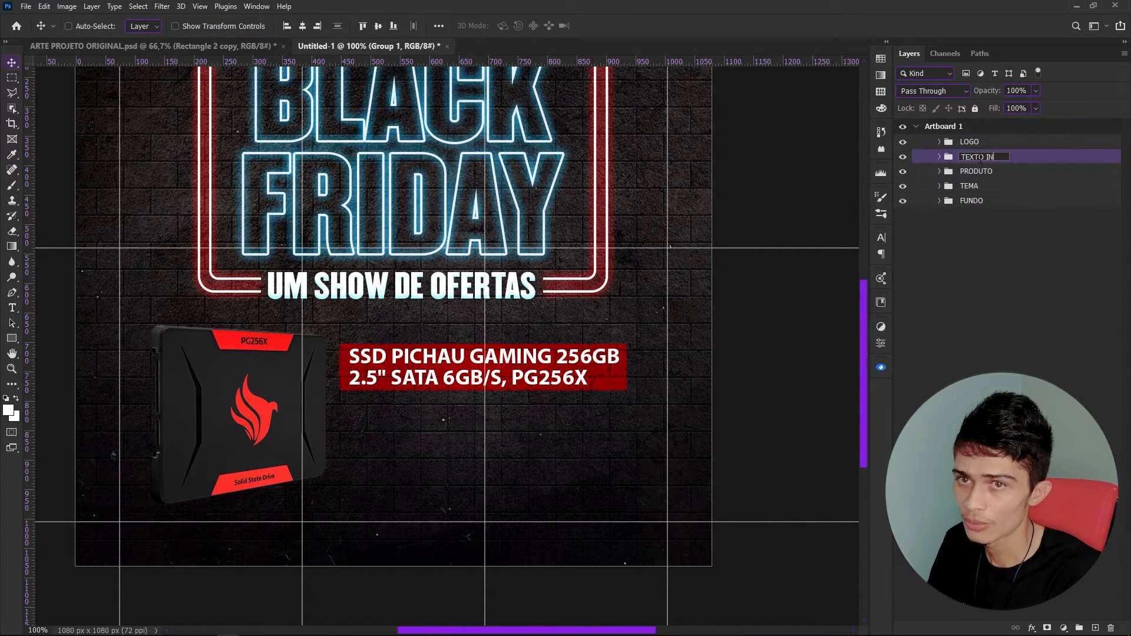
pyautogui.press('Return')
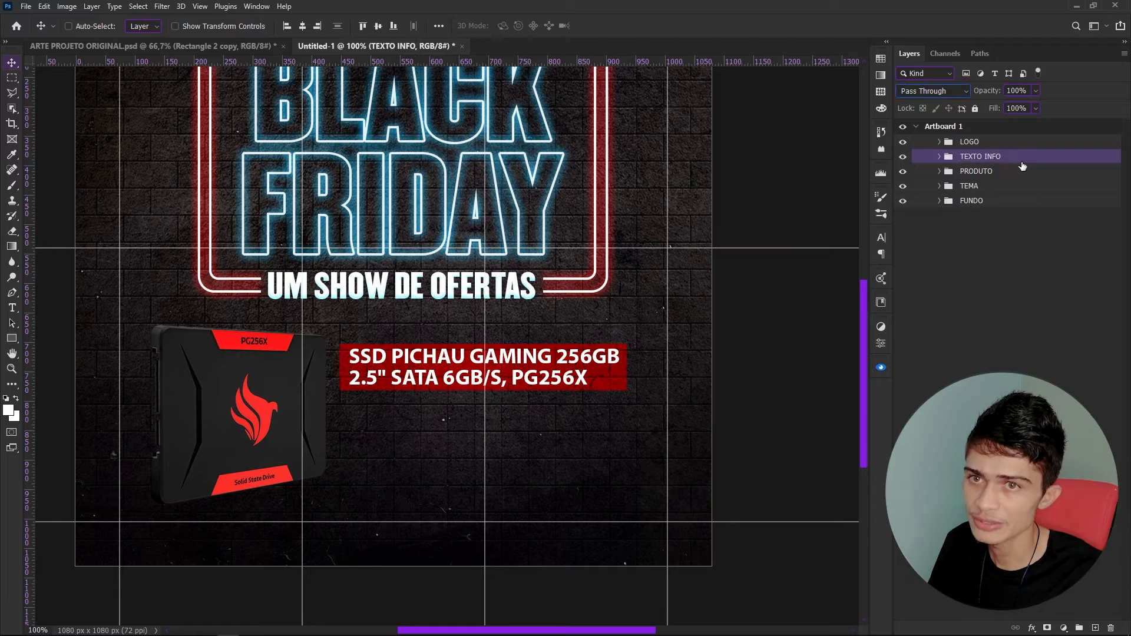
# Group the product name text and both red rectangles inside TEXTO INFO and name the nested group Produto.
pyautogui.click(939, 157)
pyautogui.click(1040, 211)
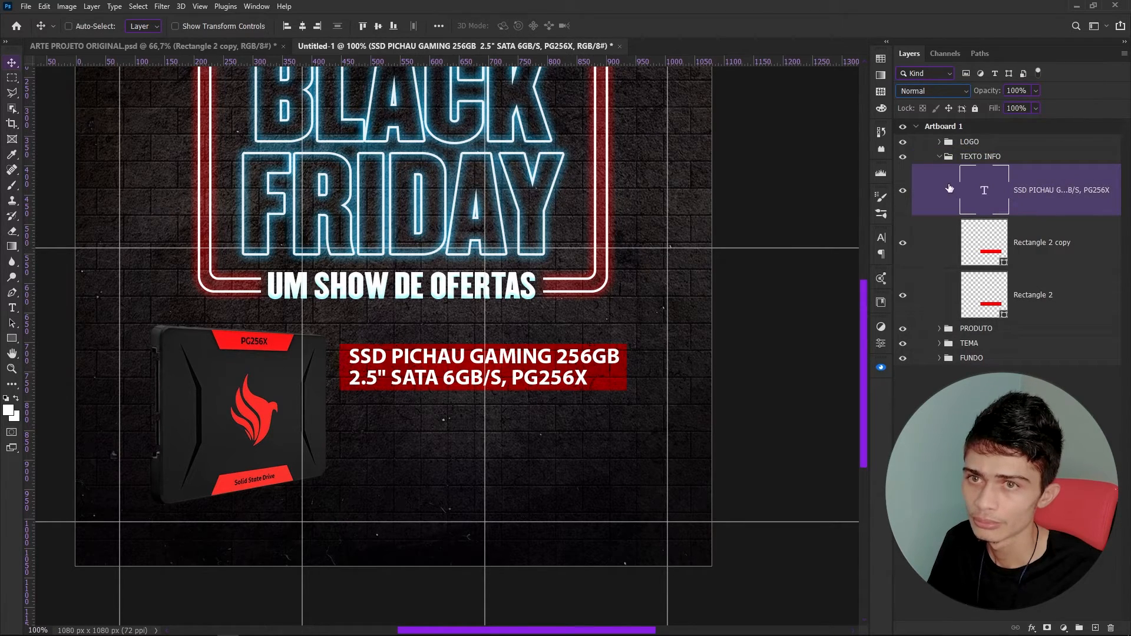
pyautogui.click(938, 158)
pyautogui.keyDown('ctrl'); pyautogui.click(967, 158); pyautogui.keyUp('ctrl')
pyautogui.click(940, 158)
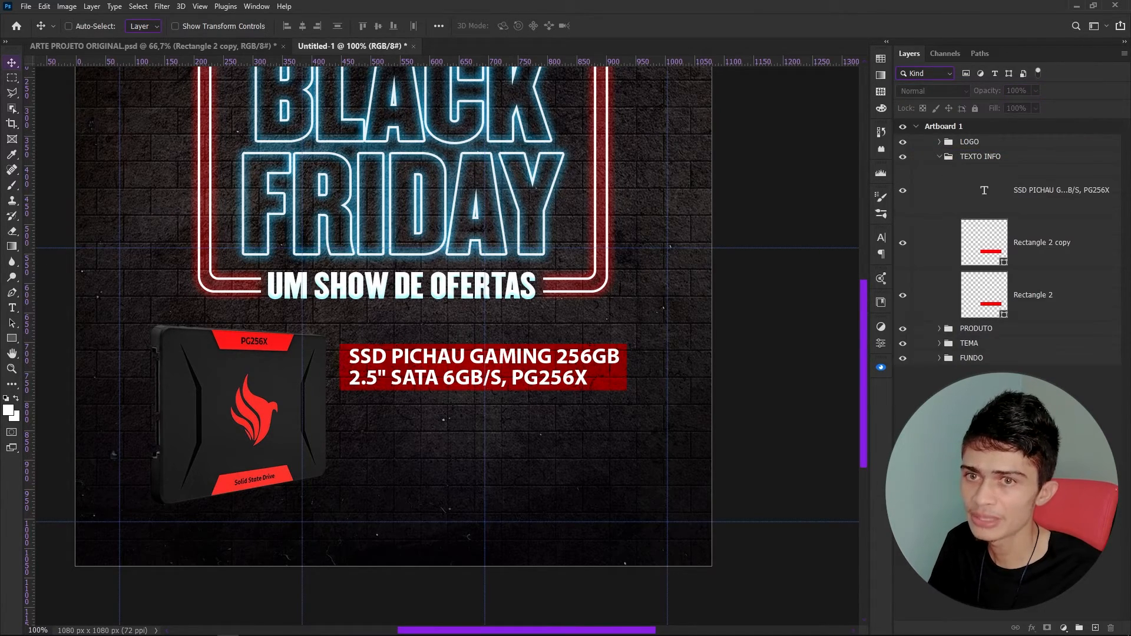
pyautogui.click(1023, 310)
pyautogui.keyDown('shift'); pyautogui.click(995, 193); pyautogui.keyUp('shift')
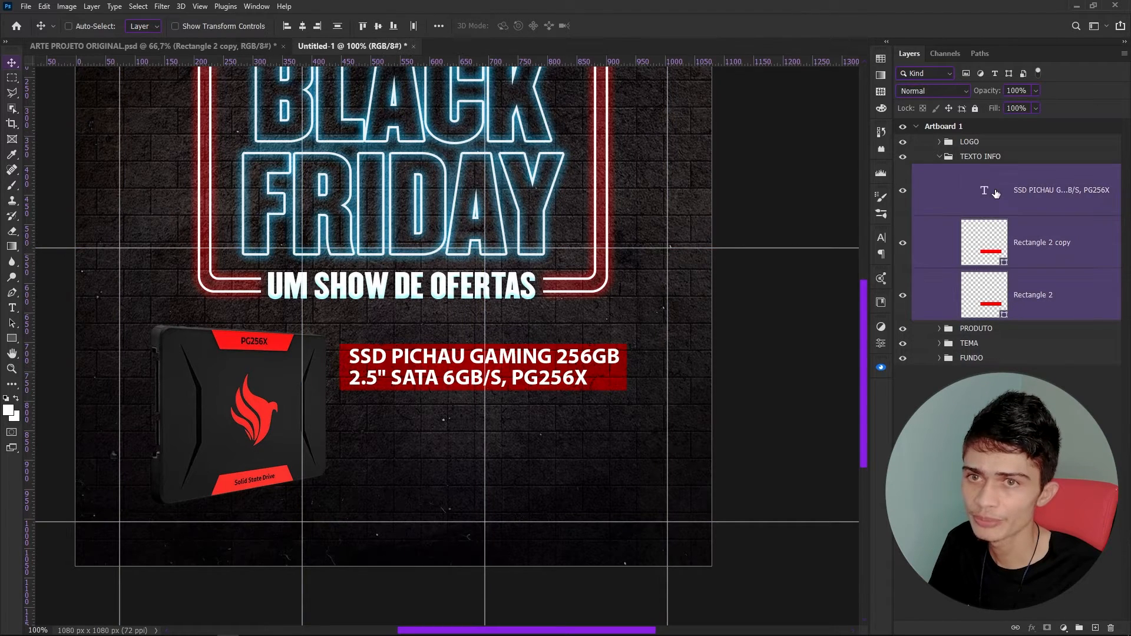
pyautogui.hotkey('ctrl', 'g')
pyautogui.doubleClick(992, 171)
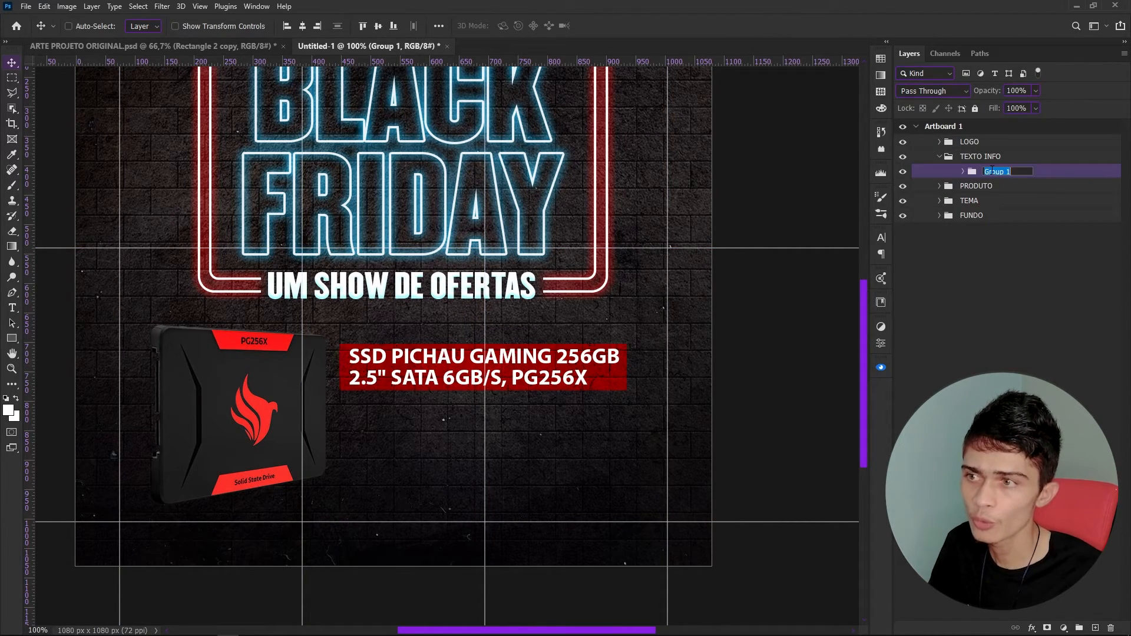
pyautogui.write('pRODU')
pyautogui.doubleClick(991, 171)
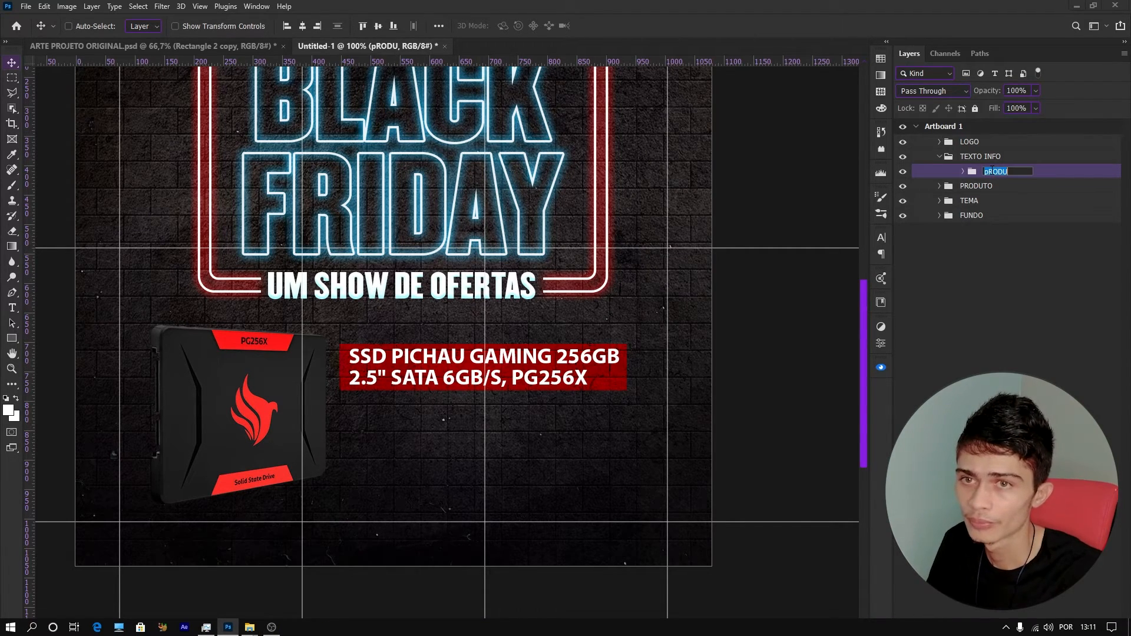
pyautogui.write('Produto')
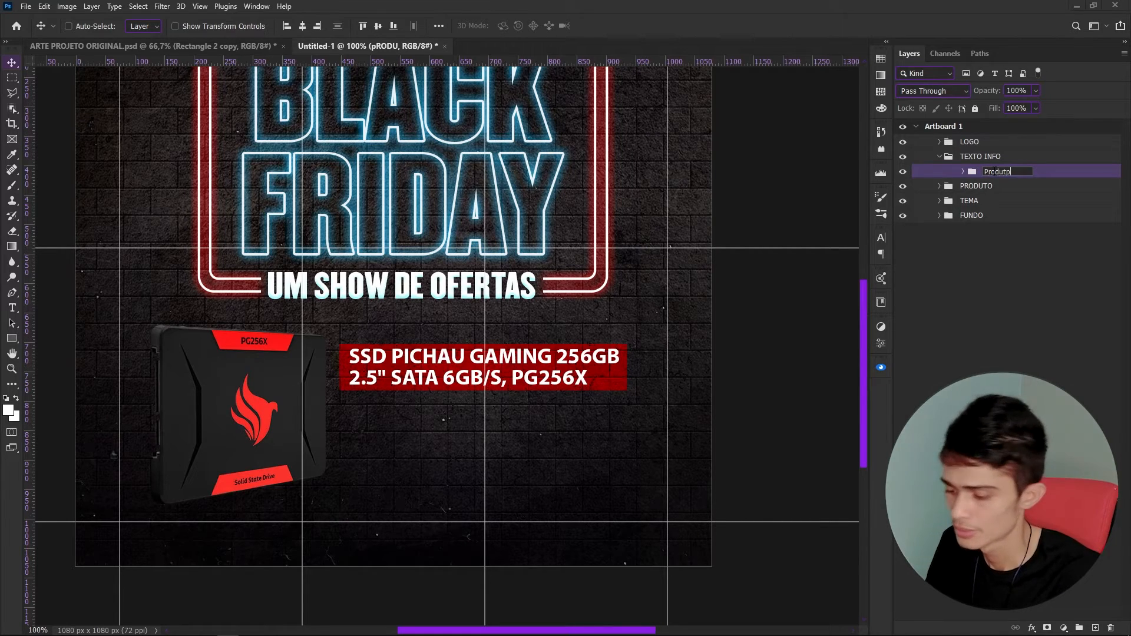
pyautogui.press('Return')
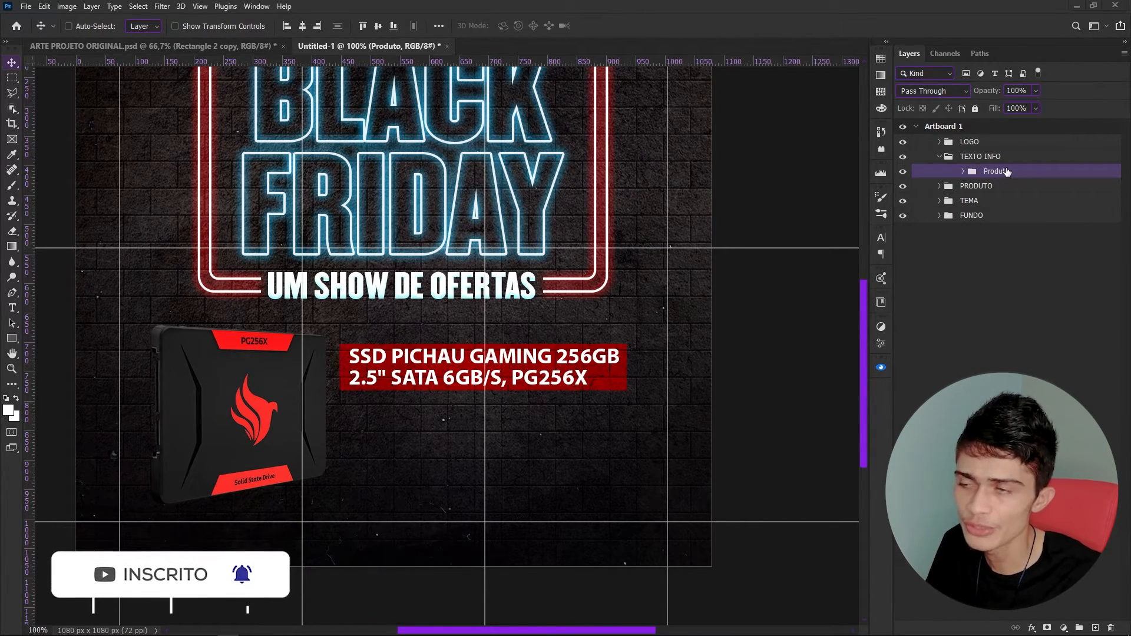
# Check the price text in ARTE PROJETO ORIGINAL.psd, return to Untitled-1 and dismiss the Discover dialog.
pyautogui.click(153, 46)
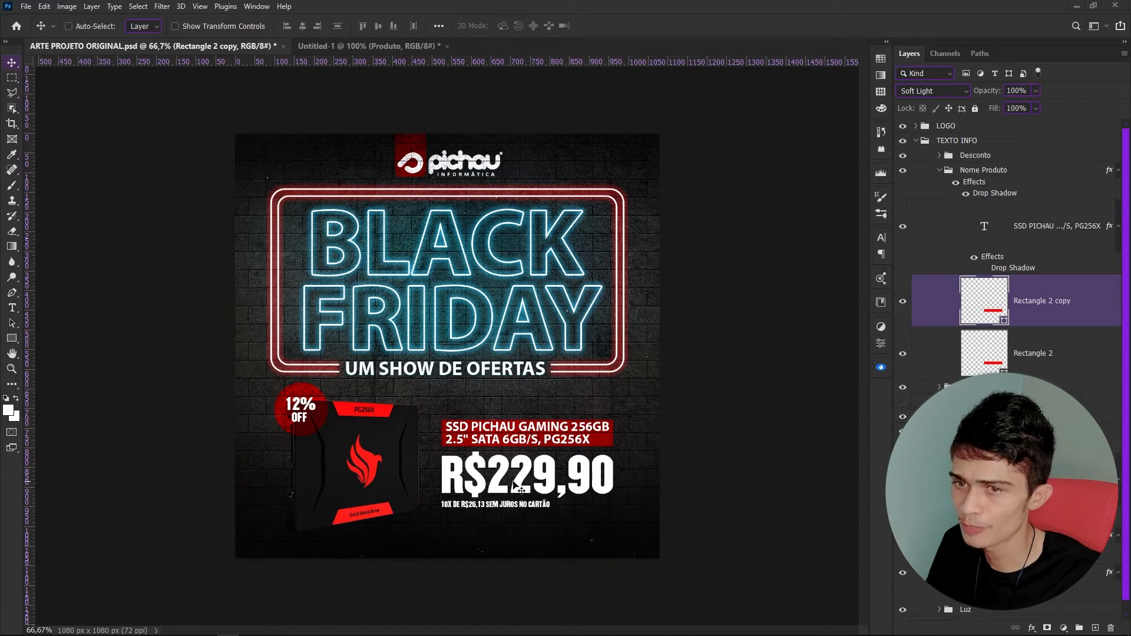
pyautogui.press('t')
pyautogui.click(547, 471)
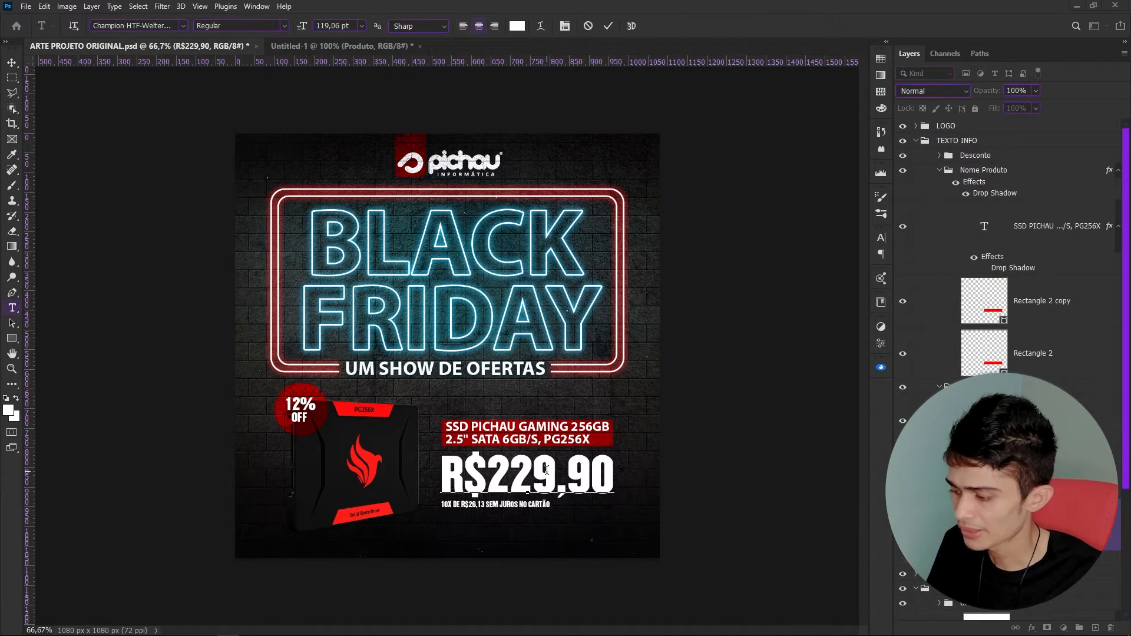
pyautogui.hotkey('ctrl', 'a')
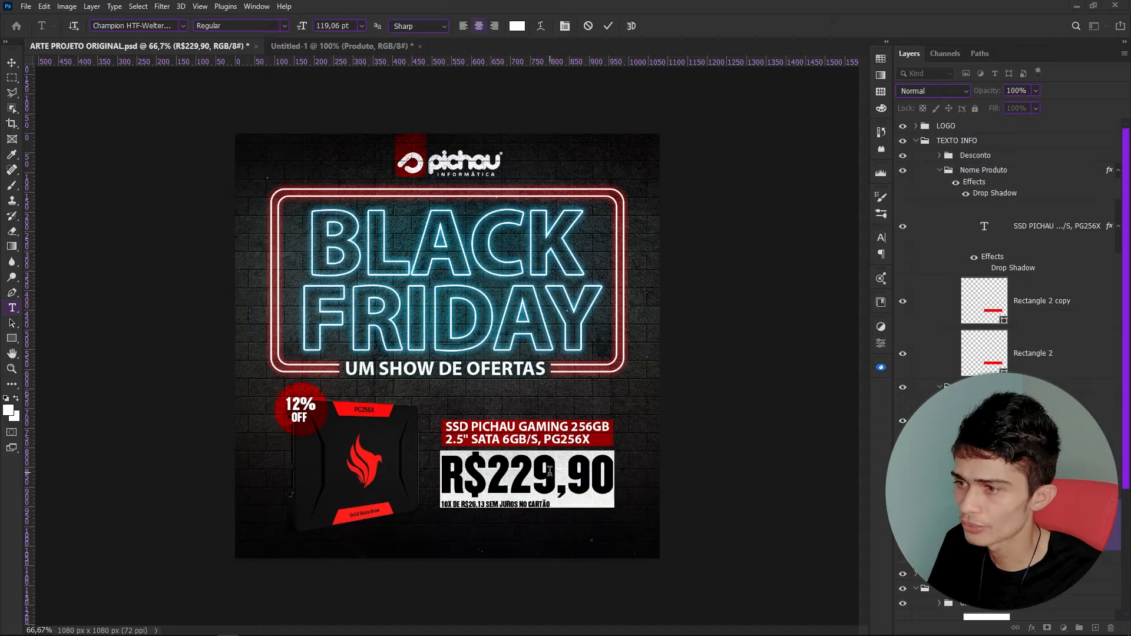
pyautogui.click(550, 471)
pyautogui.click(10, 66)
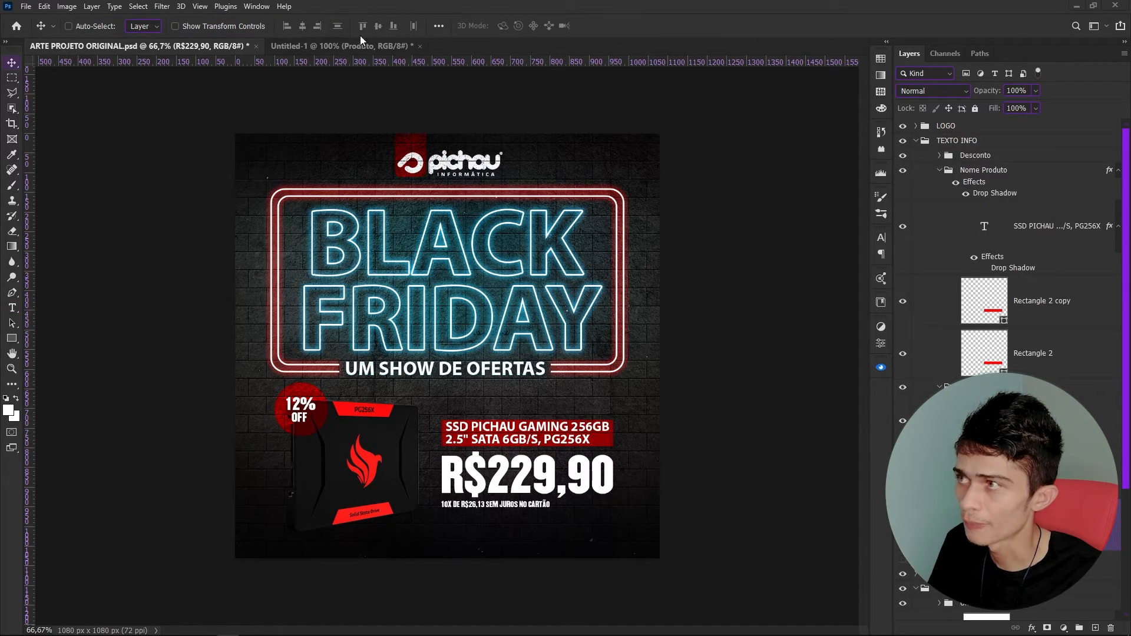
pyautogui.click(349, 46)
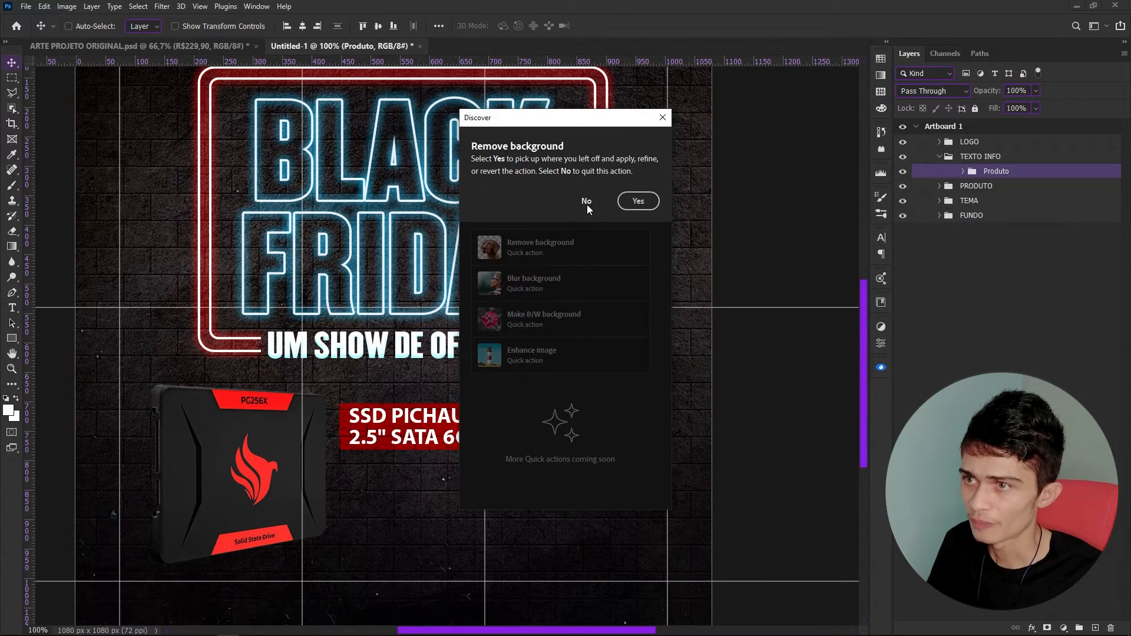
pyautogui.click(587, 201)
pyautogui.click(663, 117)
# Add a white text layer reading R$229,90 below the red rectangle of the product name.
pyautogui.scroll(-1, 475, 480)
pyautogui.press('t')
pyautogui.click(378, 469)
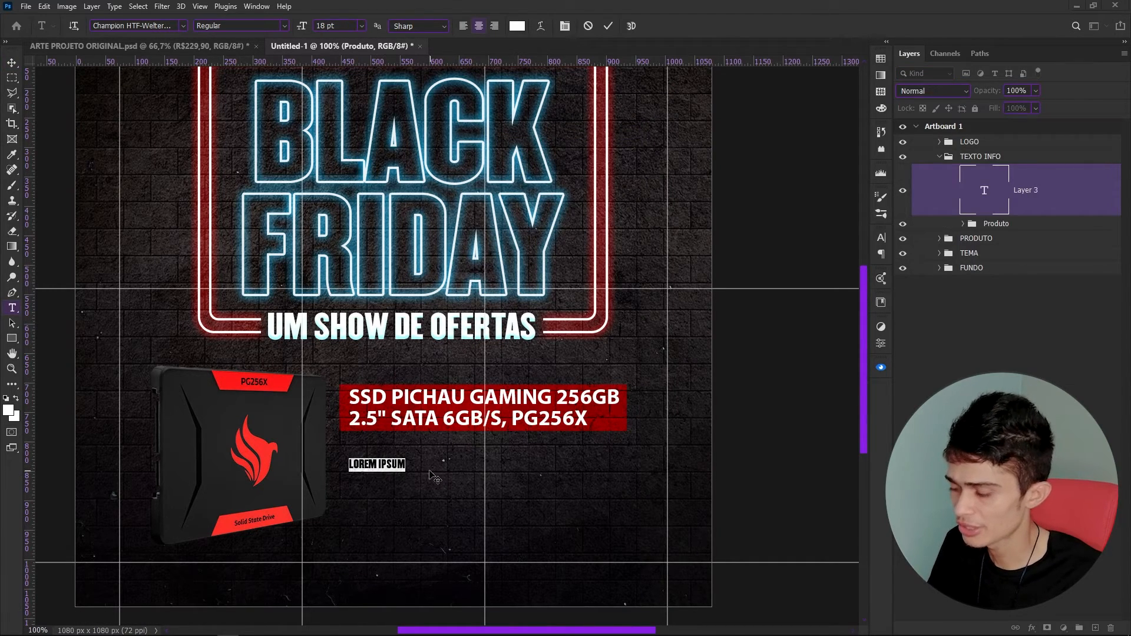
pyautogui.write('R$229,90')
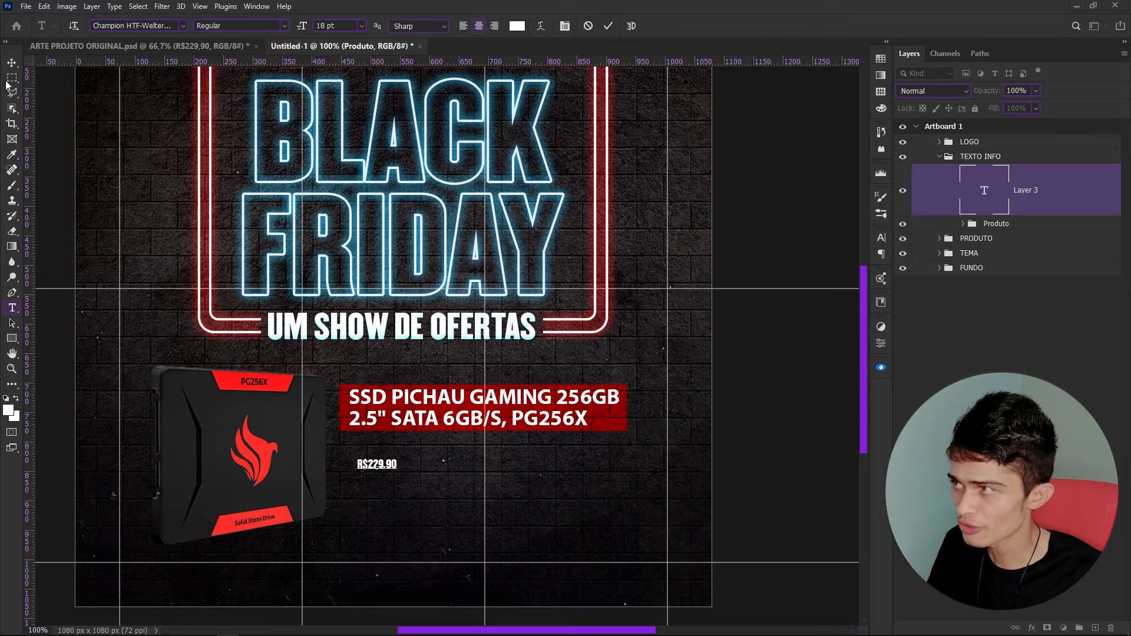
pyautogui.click(12, 62)
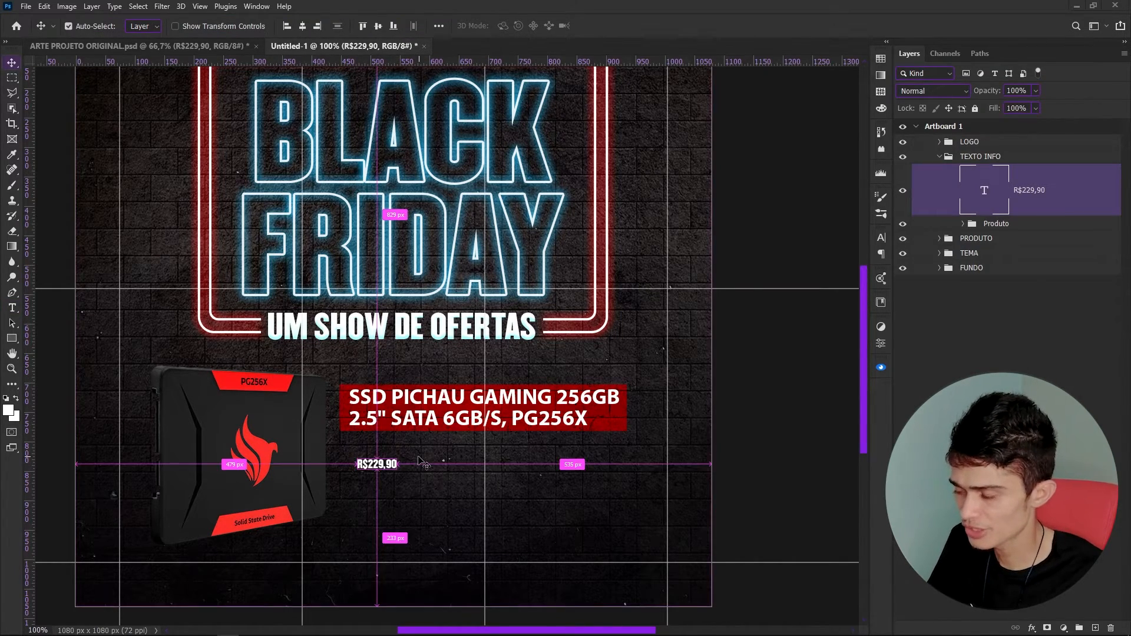
# Enlarge the R$229,90 text to nearly the red rectangle's width and place it directly under the rectangle.
pyautogui.hotkey('ctrl', 't')
pyautogui.moveTo(396, 478); pyautogui.dragTo(627, 556)
pyautogui.hotkey('ctrl', 'z')
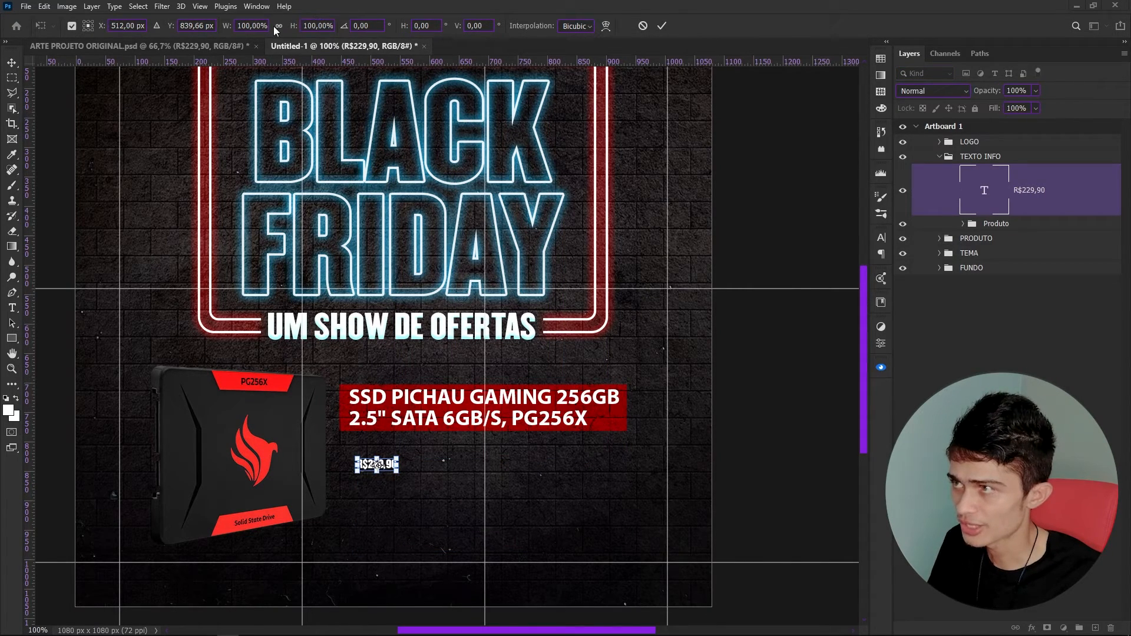
pyautogui.moveTo(397, 474); pyautogui.dragTo(639, 557)
pyautogui.hotkey('ctrl', 'z')
pyautogui.moveTo(398, 476); pyautogui.dragTo(633, 540)
pyautogui.moveTo(548, 500)
pyautogui.mouseDown()
pyautogui.moveTo(531, 491)
pyautogui.moveTo(544, 493)
pyautogui.mouseUp()
pyautogui.press('Return')
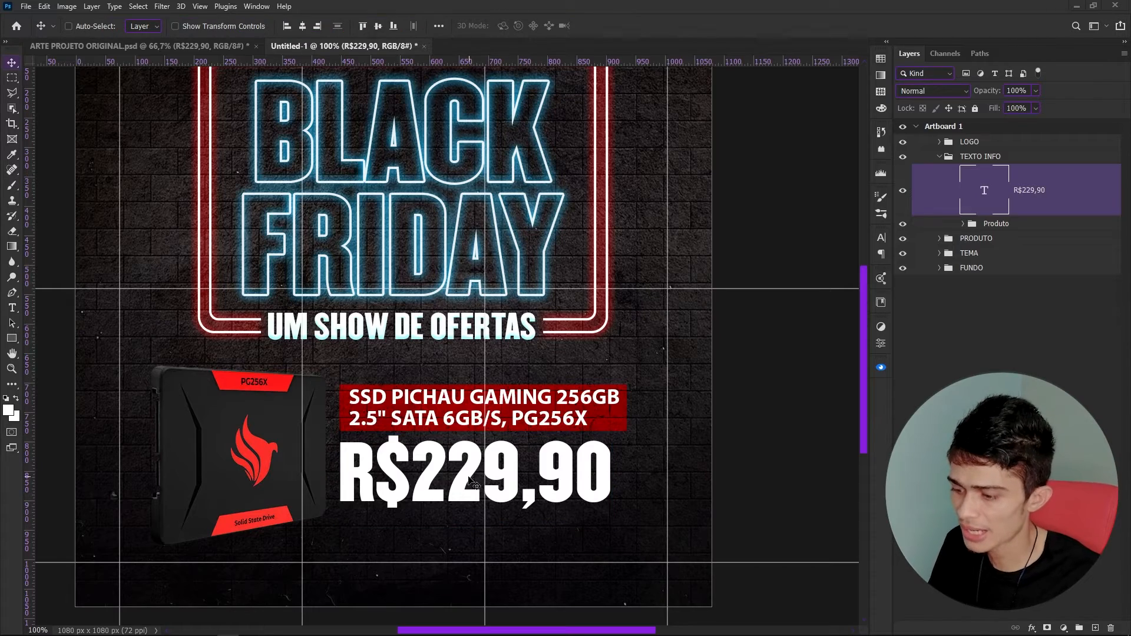
# Place vertical guides on the left and right edges of the red rectangle.
pyautogui.hotkey('ctrl', '-')
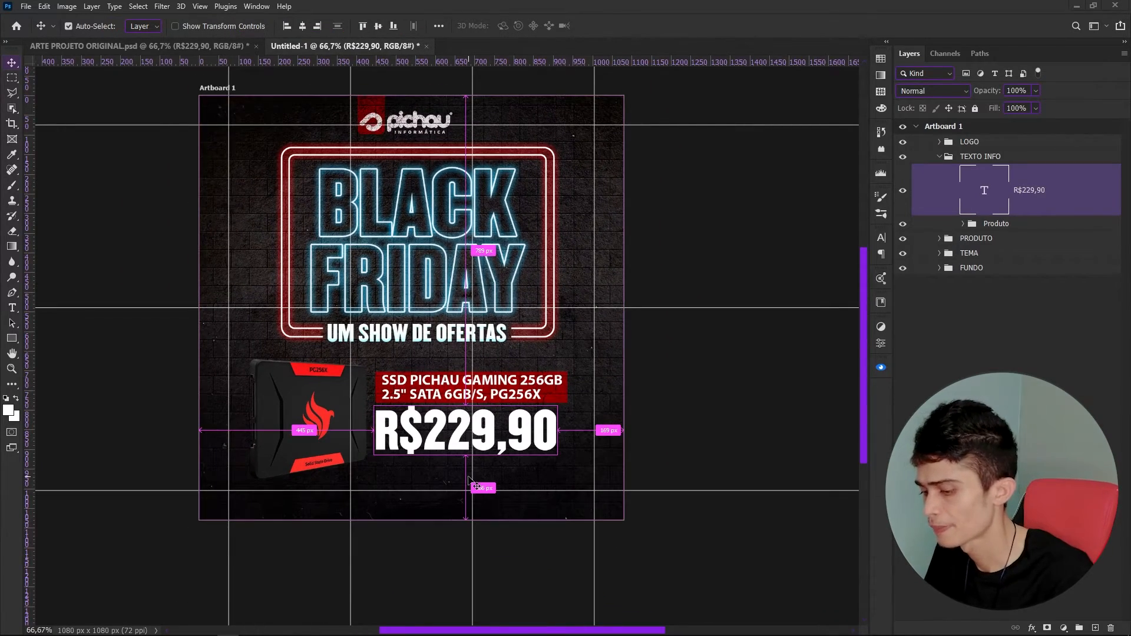
pyautogui.hotkey('ctrl', '+')
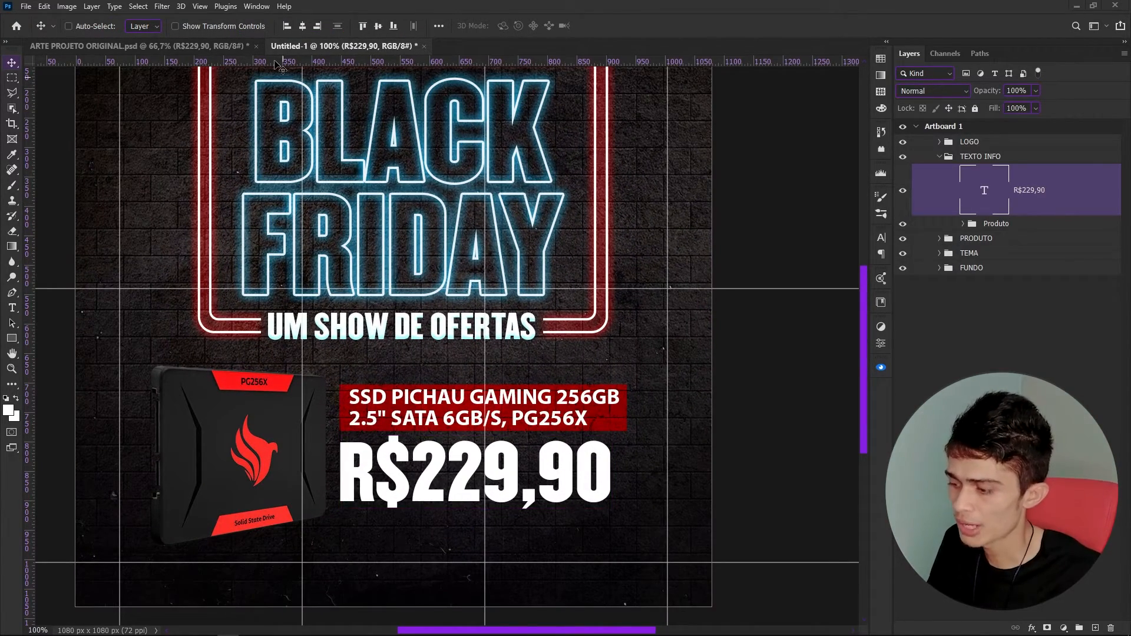
pyautogui.hscroll(-2, 275, 62)
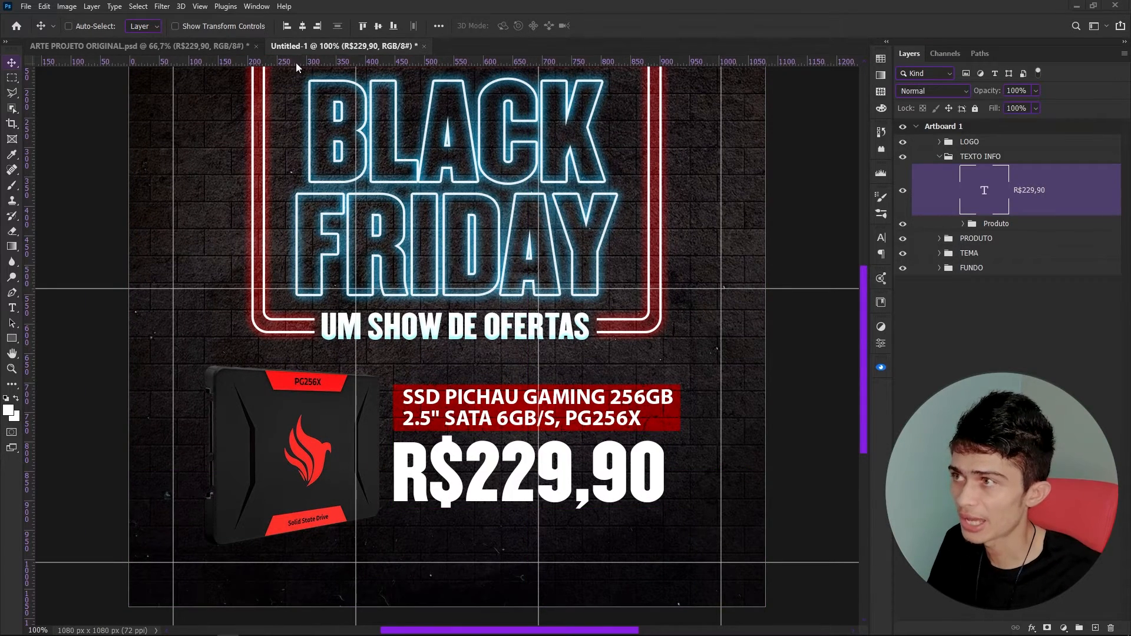
pyautogui.moveTo(28, 269); pyautogui.dragTo(393, 344)
pyautogui.moveTo(29, 398); pyautogui.dragTo(553, 243)
pyautogui.press('ctrl')
pyautogui.hotkey('ctrl', '+')
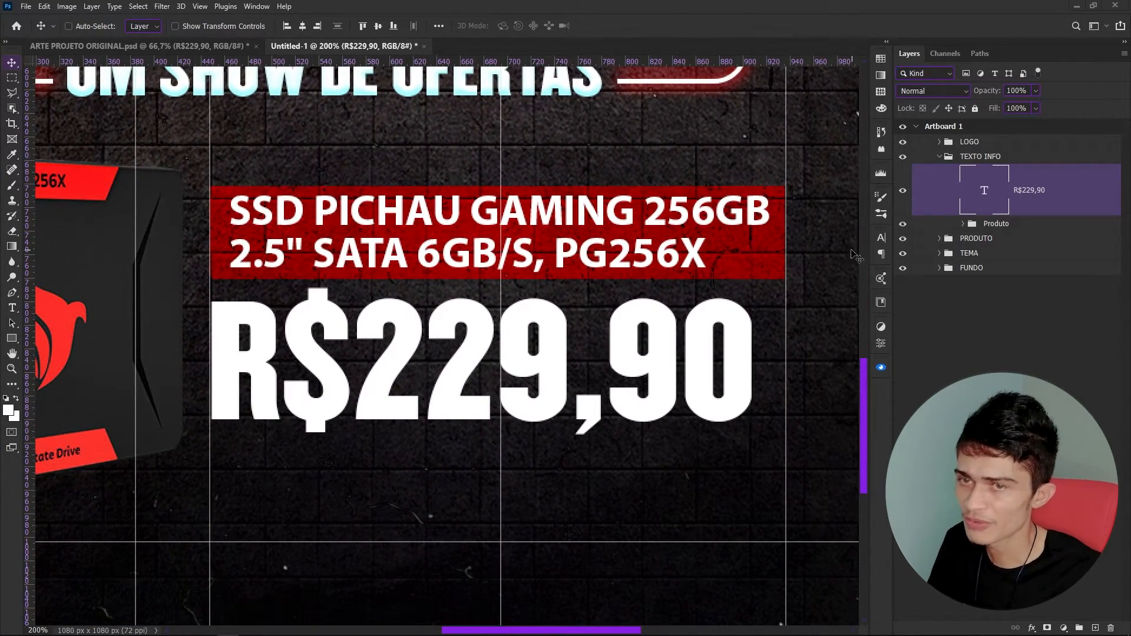
# Align the price text with the rectangle's left guide and scale it to 106.73% so it spans both edge guides.
pyautogui.hotkey('ctrl', 't')
pyautogui.moveTo(330, 383); pyautogui.dragTo(328, 383)
pyautogui.press('Up')
pyautogui.press('Up')
pyautogui.press('Up')
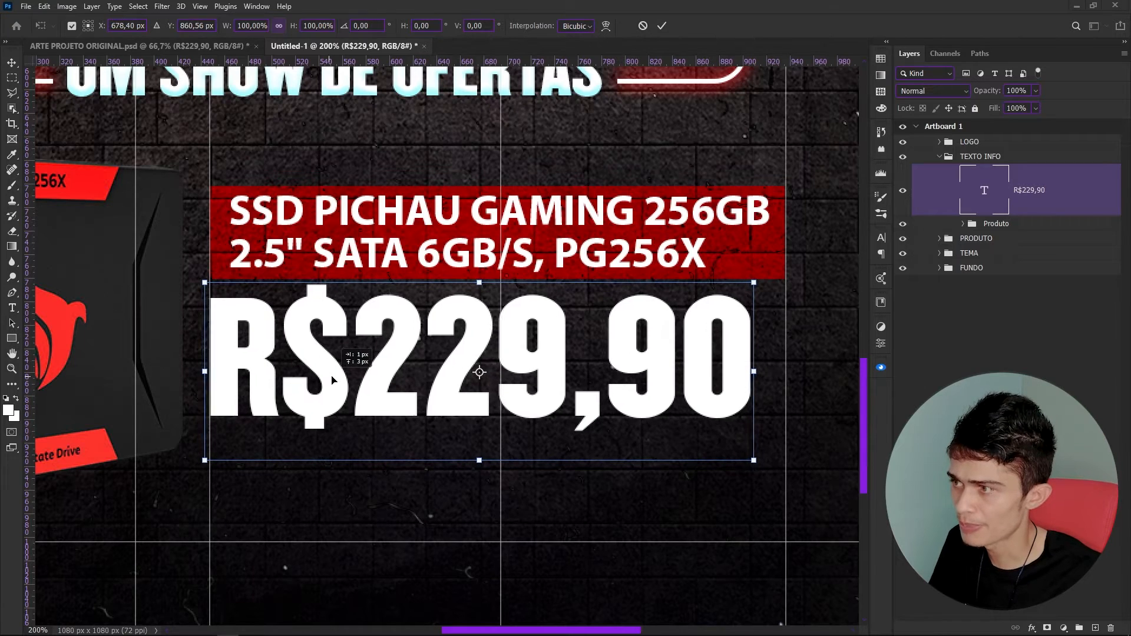
pyautogui.moveTo(754, 461); pyautogui.dragTo(790, 473)
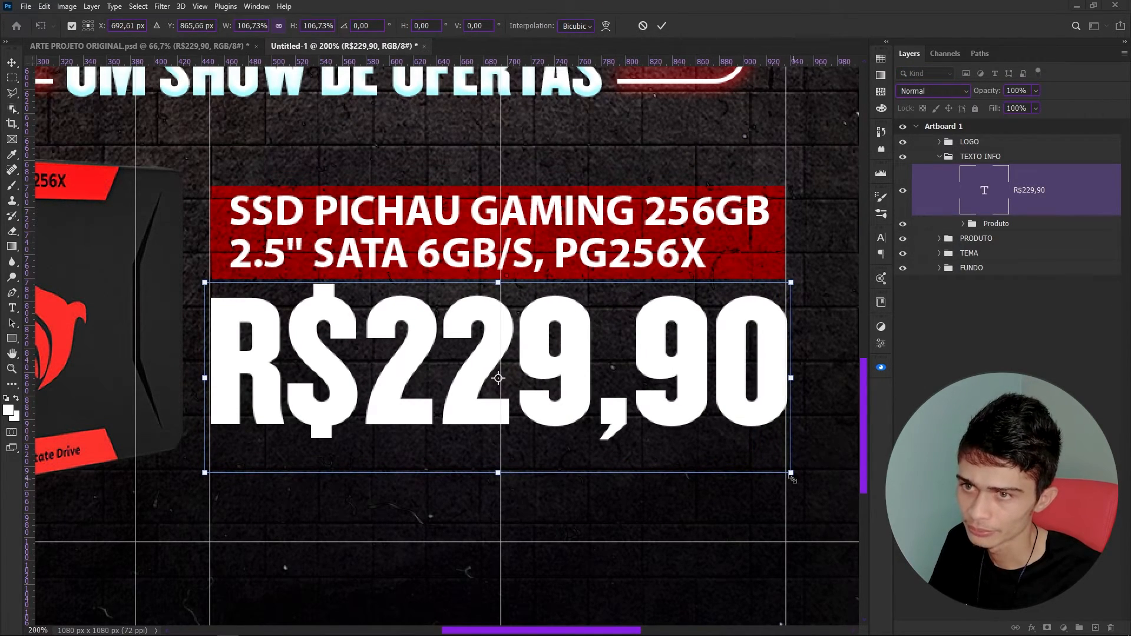
pyautogui.press('Return')
# Nudge the price text down 6 px to widen the gap below the red rectangle.
pyautogui.press('Down')
pyautogui.press('Down')
pyautogui.press('Down')
pyautogui.press('Down')
pyautogui.press('Down')
pyautogui.press('Down')
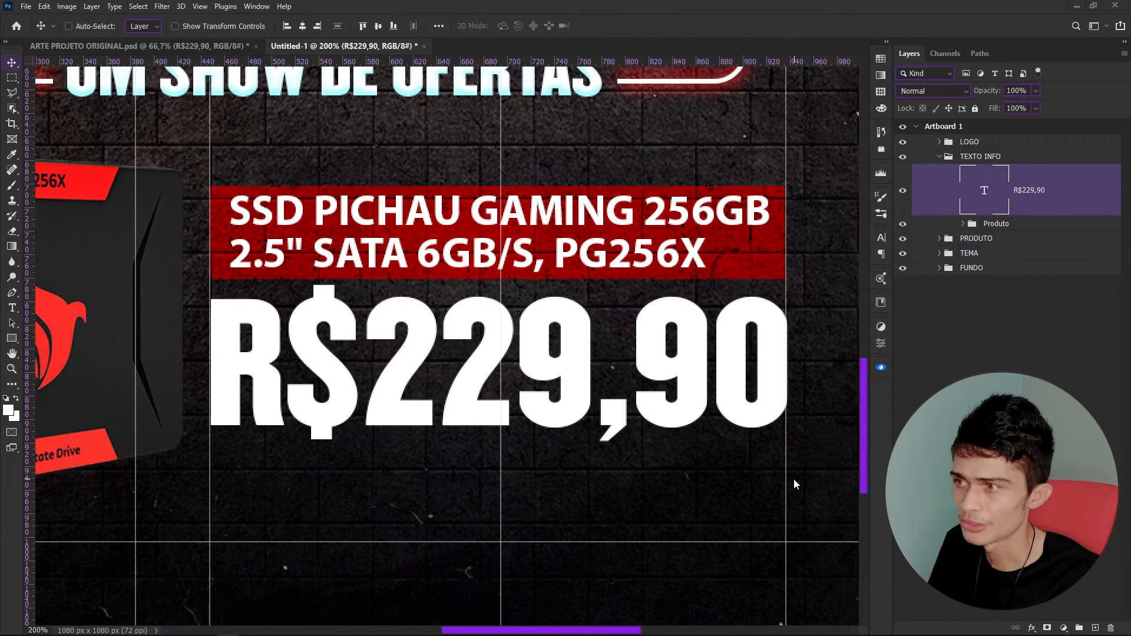
# Copy the installment text "10x de R$26,13 sem juros no cartão" from ARTE PROJETO ORIGINAL.psd.
pyautogui.click(217, 50)
pyautogui.press('t')
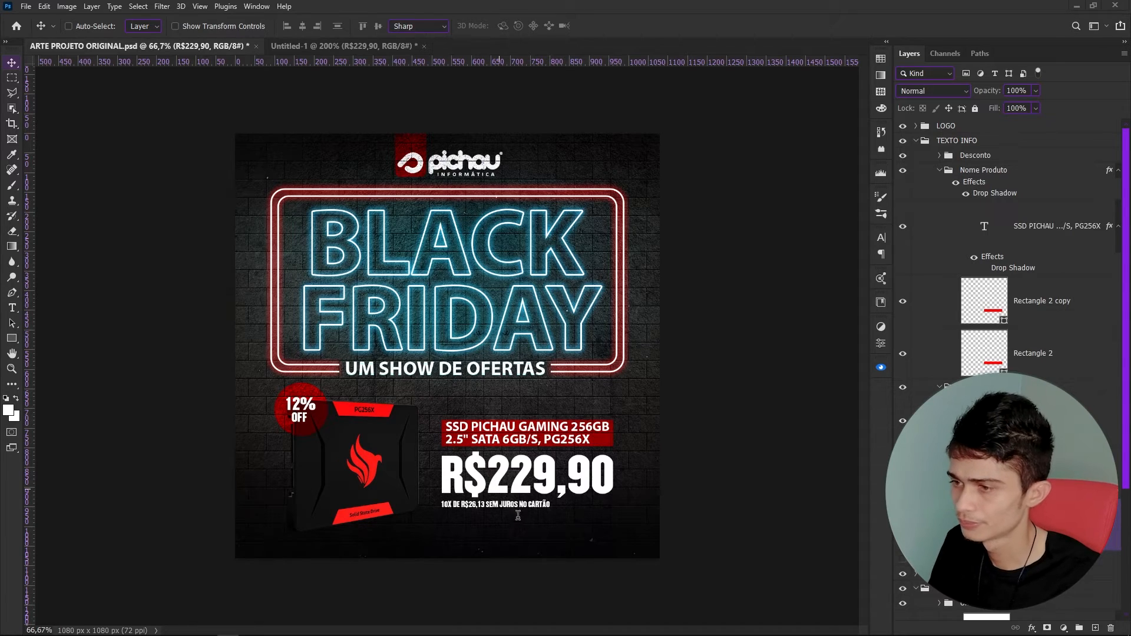
pyautogui.click(512, 507)
pyautogui.hotkey('ctrl', 'a')
pyautogui.hotkey('ctrl', 'c')
pyautogui.click(8, 62)
# Paste the copied installment text into Untitled-1 as a new text layer below the price.
pyautogui.click(412, 46)
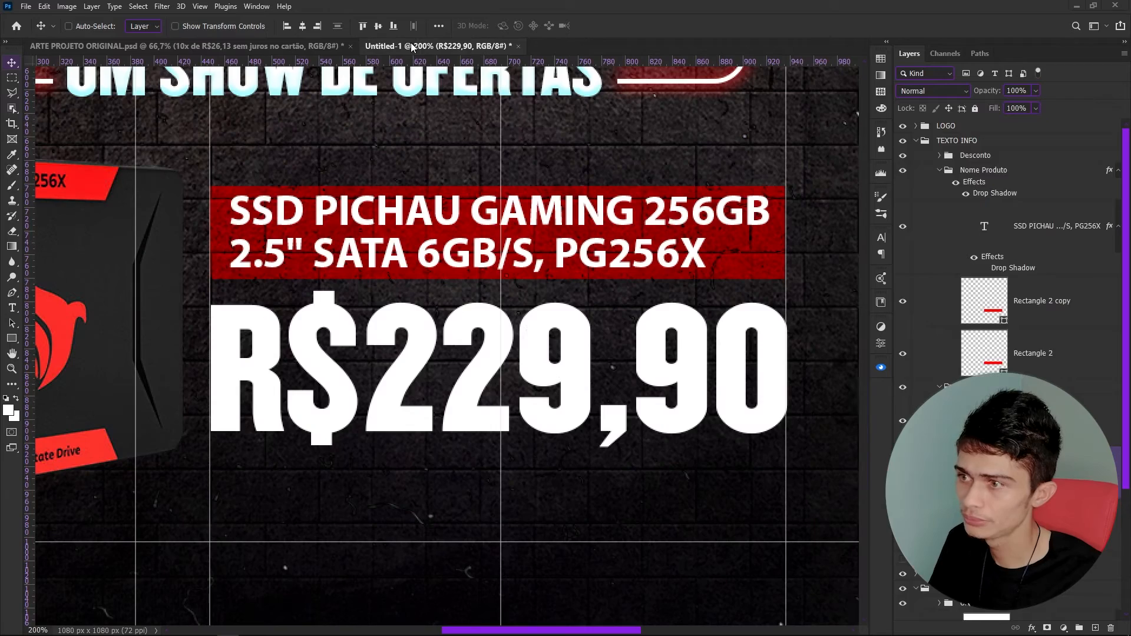
pyautogui.scroll(-1, 544, 421)
pyautogui.press('t')
pyautogui.click(254, 452)
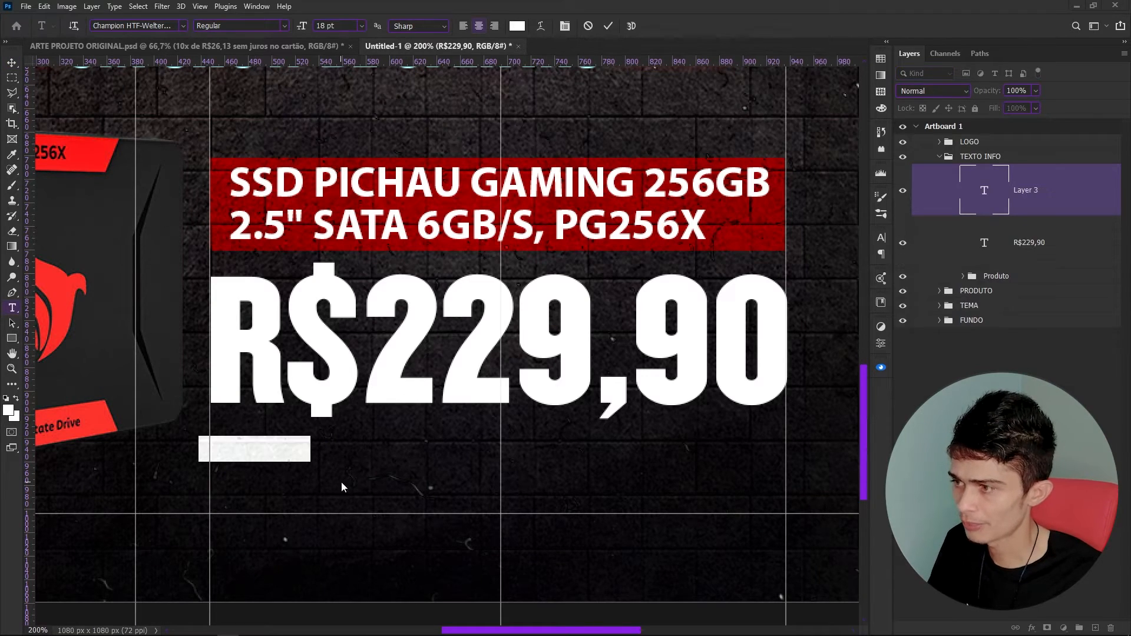
pyautogui.hotkey('ctrl', 'v')
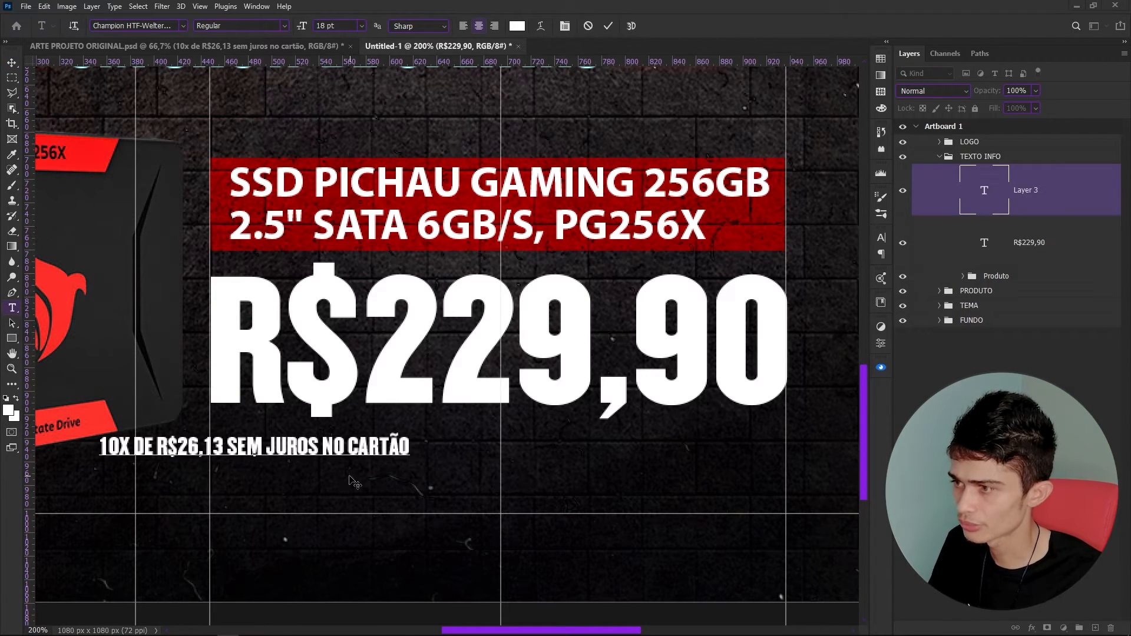
pyautogui.click(9, 63)
# Align the installment text with the price's left edge and enlarge it to a new vertical guide just before the price's comma.
pyautogui.moveTo(316, 458); pyautogui.dragTo(422, 441)
pyautogui.moveTo(27, 432); pyautogui.dragTo(590, 492)
pyautogui.hotkey('ctrl', 't')
pyautogui.moveTo(519, 449); pyautogui.dragTo(590, 472)
pyautogui.press('Escape')
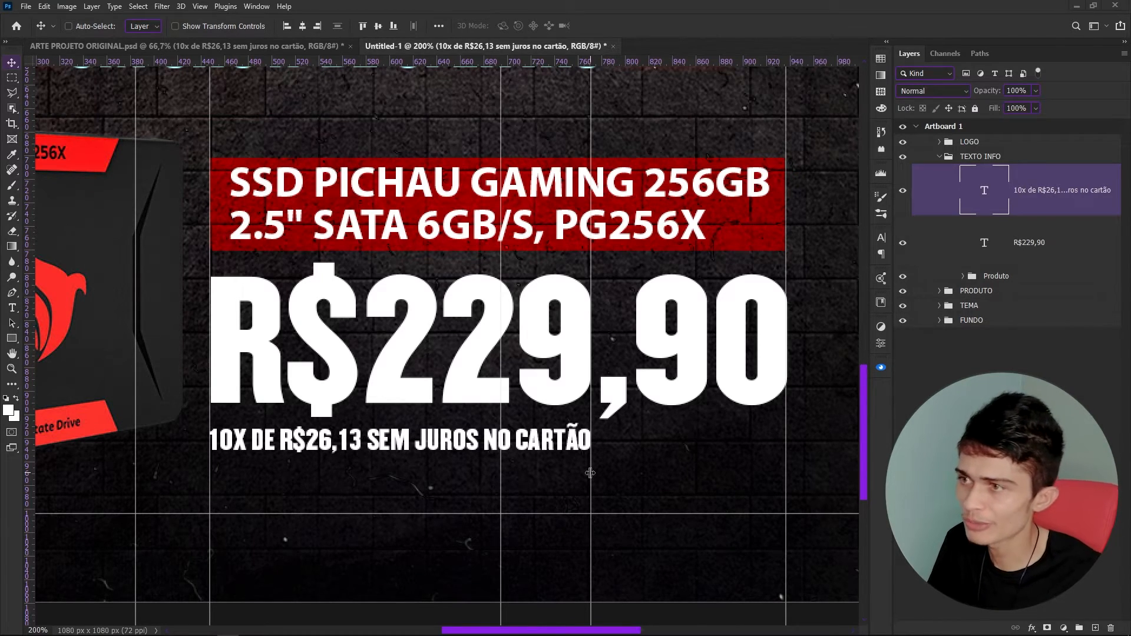
# Group the price and installment texts inside TEXTO INFO as Preço and collapse the TEXTO INFO group.
pyautogui.scroll(2, 590, 472)
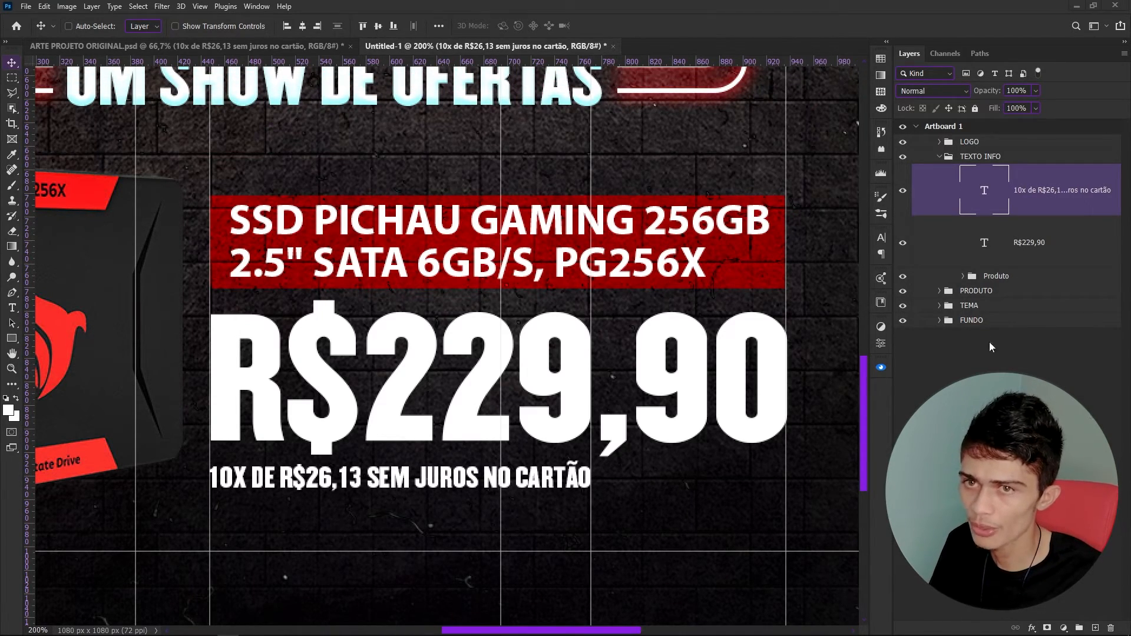
pyautogui.keyDown('ctrl'); pyautogui.click(1047, 248); pyautogui.keyUp('ctrl')
pyautogui.hotkey('ctrl', 'g')
pyautogui.doubleClick(1005, 172)
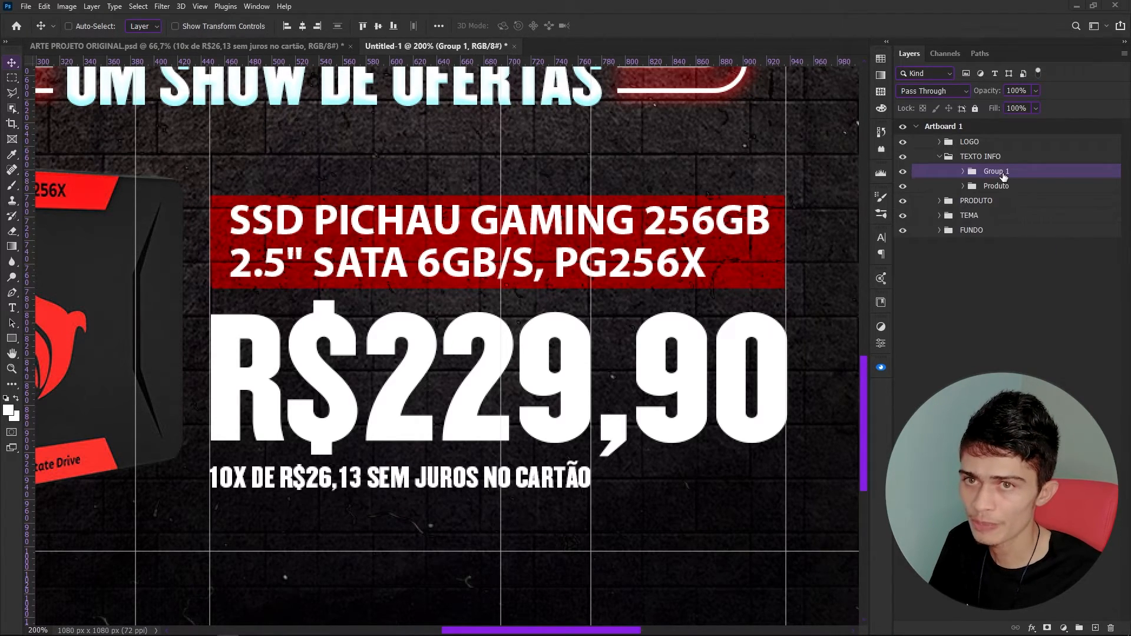
pyautogui.write('Preço')
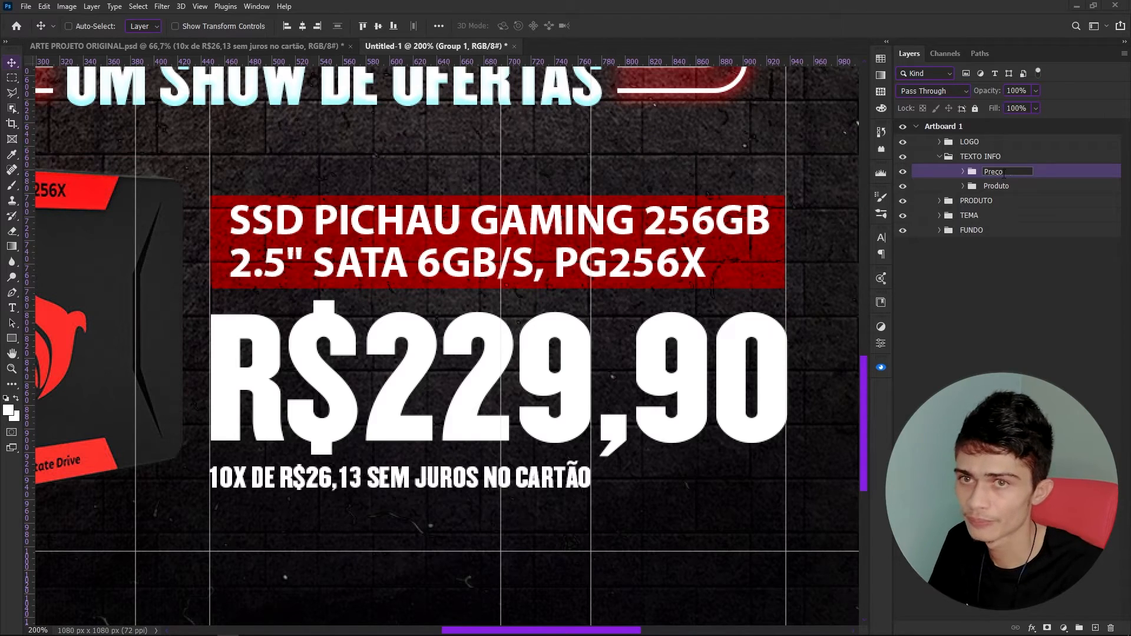
pyautogui.press('Return')
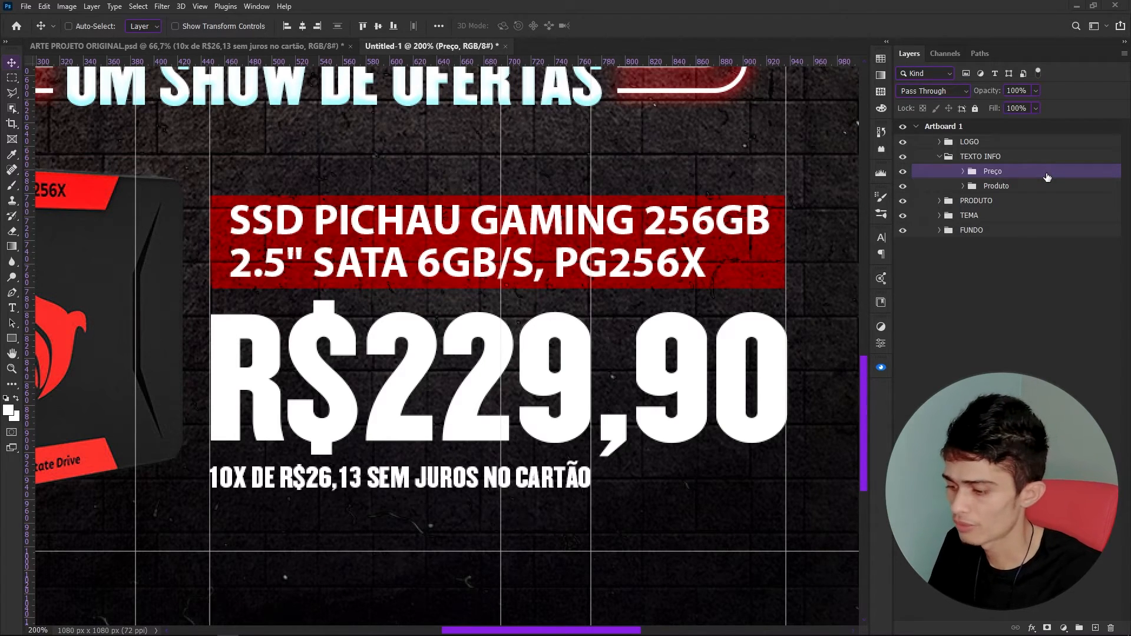
pyautogui.hotkey('ctrl', '0')
pyautogui.hotkey('ctrl', '-')
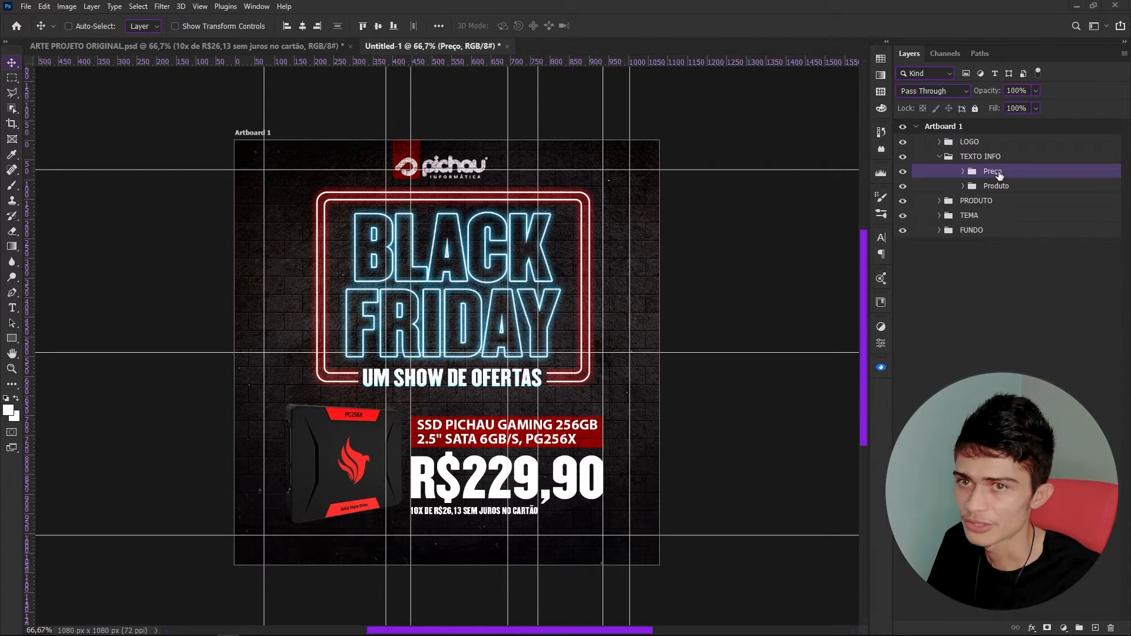
pyautogui.click(946, 157)
pyautogui.click(940, 157)
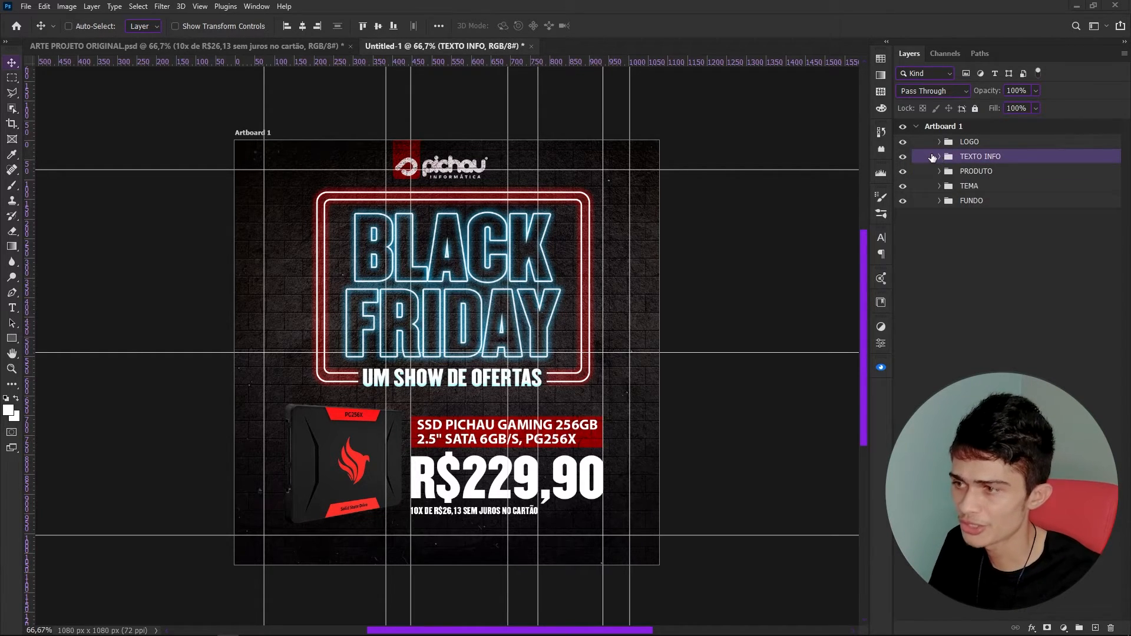
# Place a horizontal guide near the SSD's top edge, move the TEXTO INFO group up to it, and hide the guides.
pyautogui.hotkey('ctrl', '+')
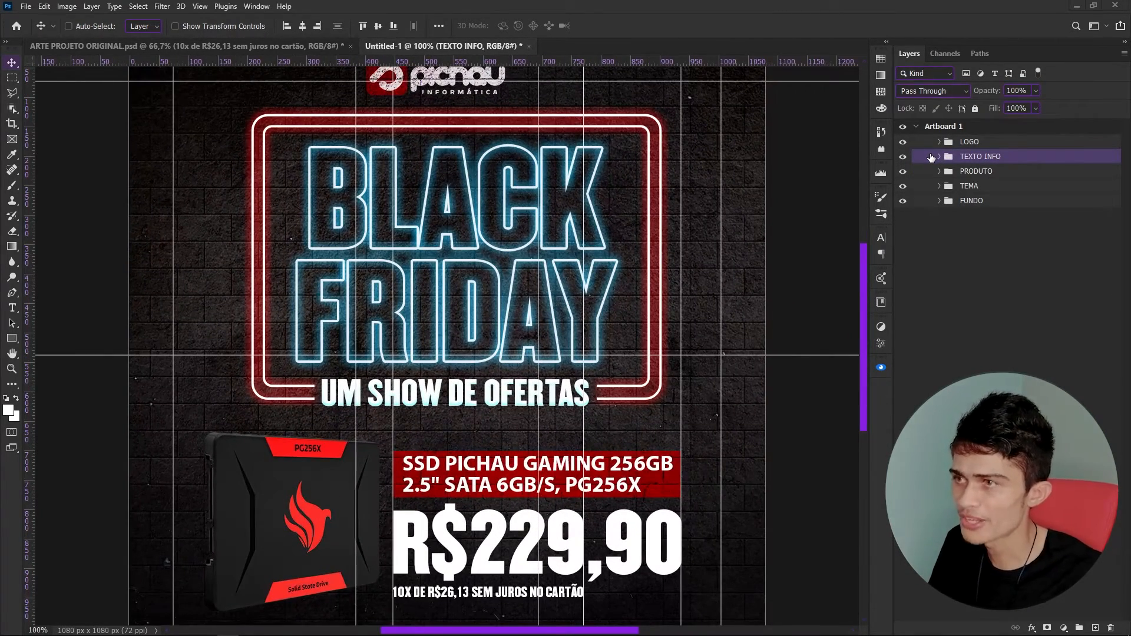
pyautogui.moveTo(595, 63); pyautogui.dragTo(542, 442)
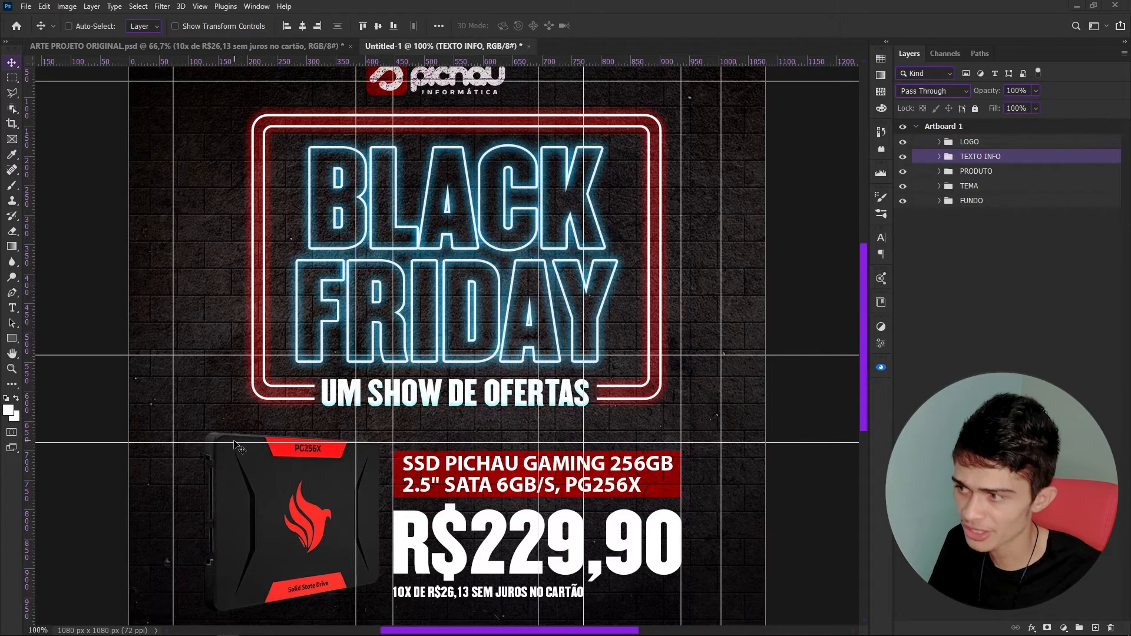
pyautogui.press('Up')
pyautogui.press('Up')
pyautogui.press('Up')
pyautogui.press('Up')
pyautogui.press('Up')
pyautogui.press('Up')
pyautogui.press('Up')
pyautogui.press('Up')
pyautogui.press('Up')
pyautogui.press('Up')
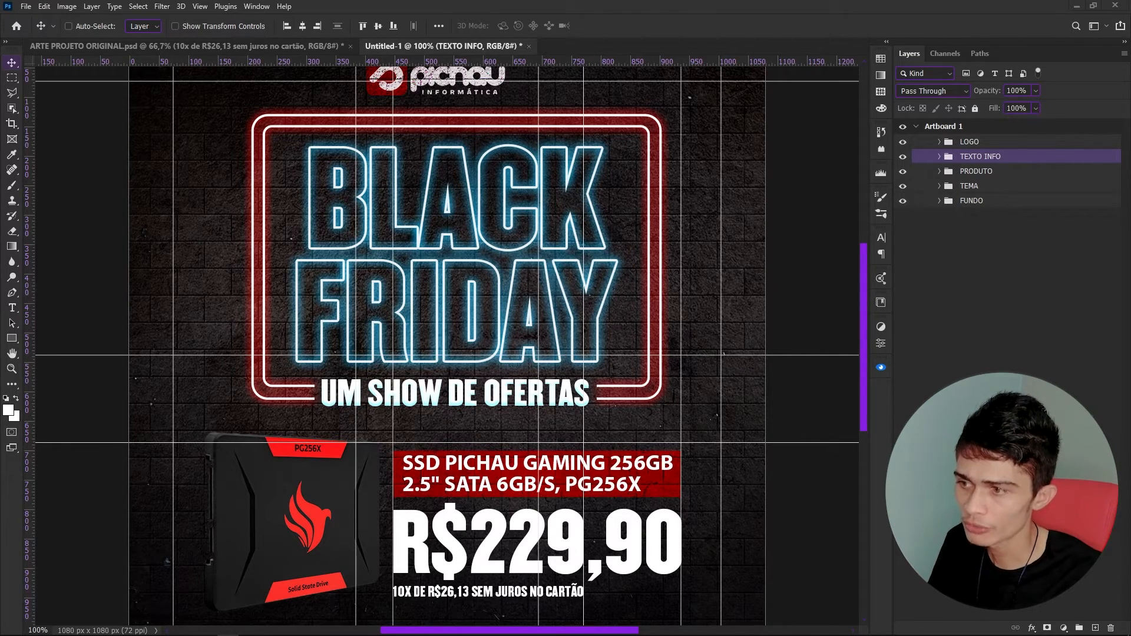
pyautogui.press('Up')
pyautogui.press('Up')
pyautogui.press('Up')
pyautogui.press('Up')
pyautogui.press('Up')
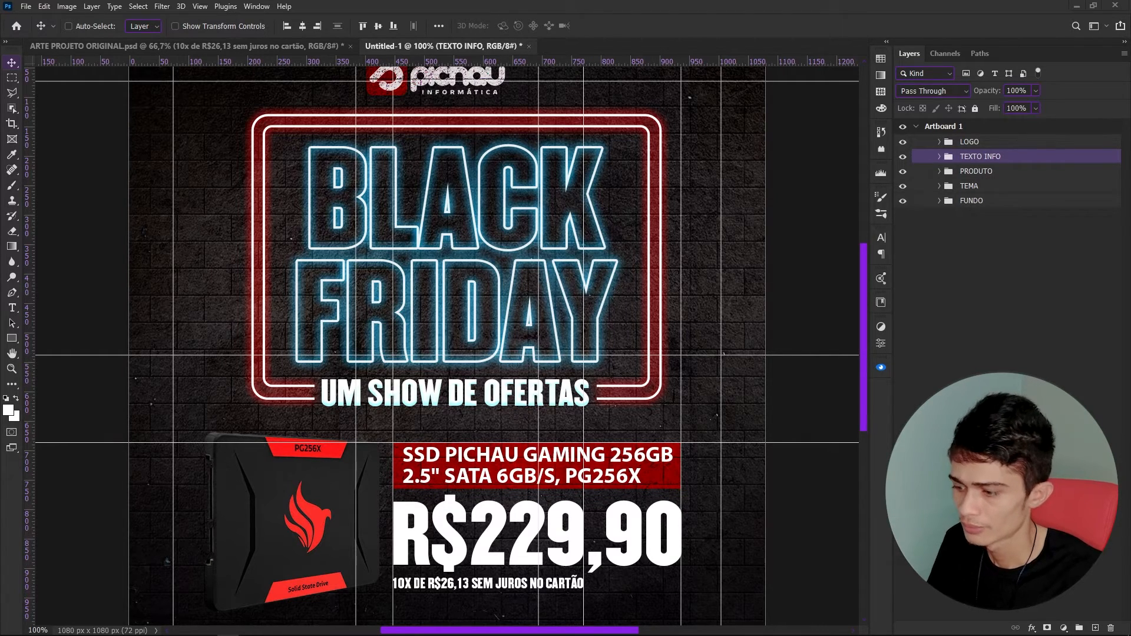
pyautogui.hotkey('ctrl', ';')
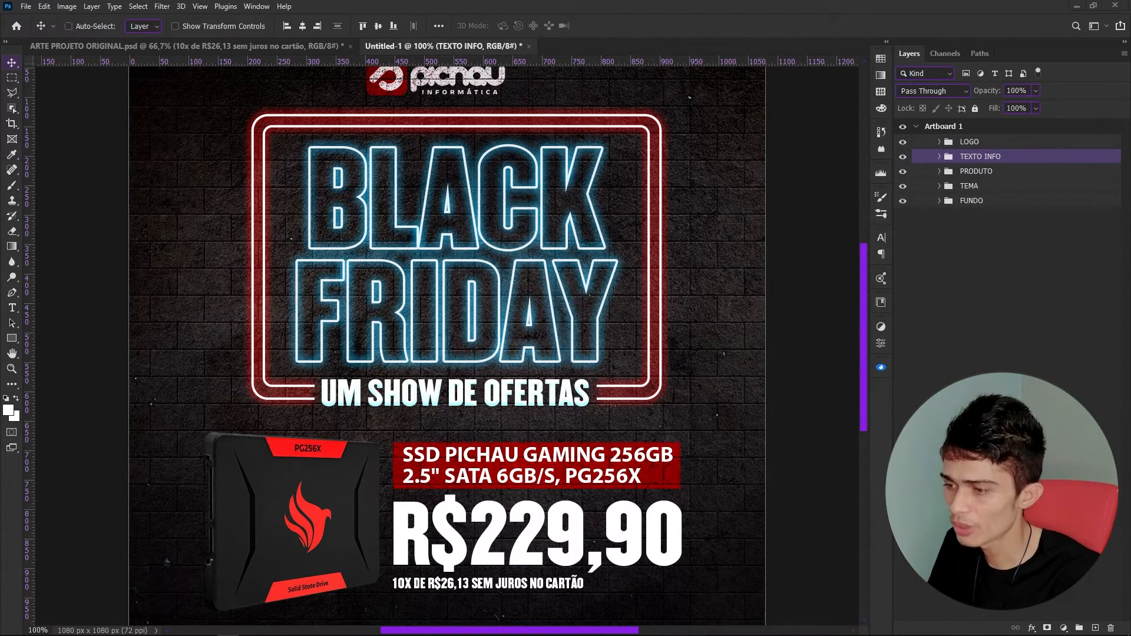
pyautogui.hotkey('ctrl', '0')
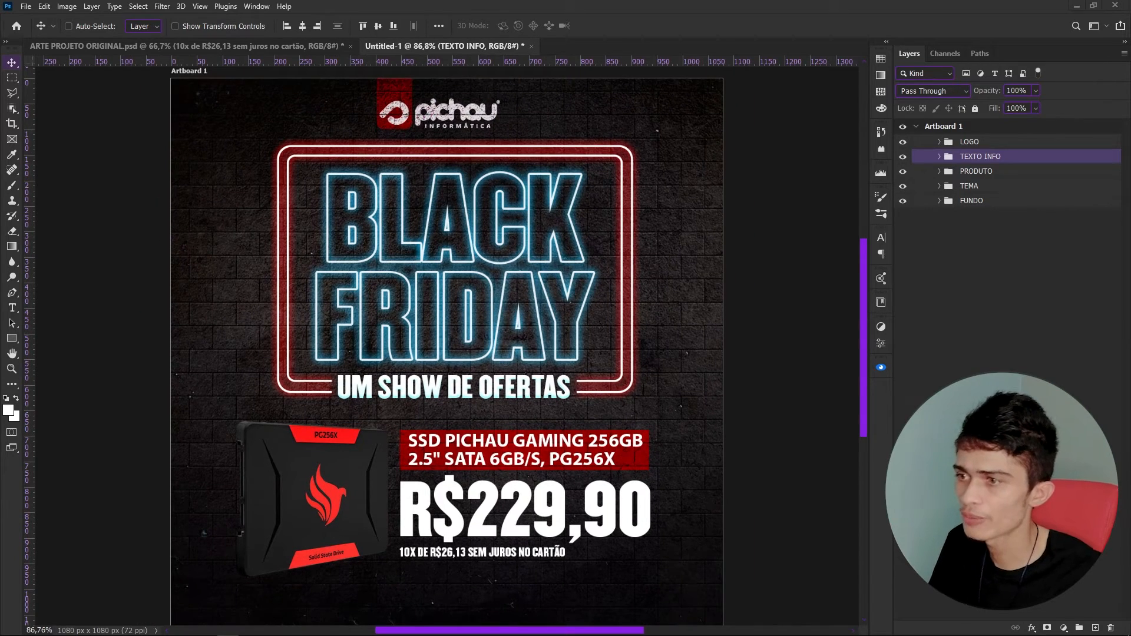
pyautogui.scroll(-1, 370, 449)
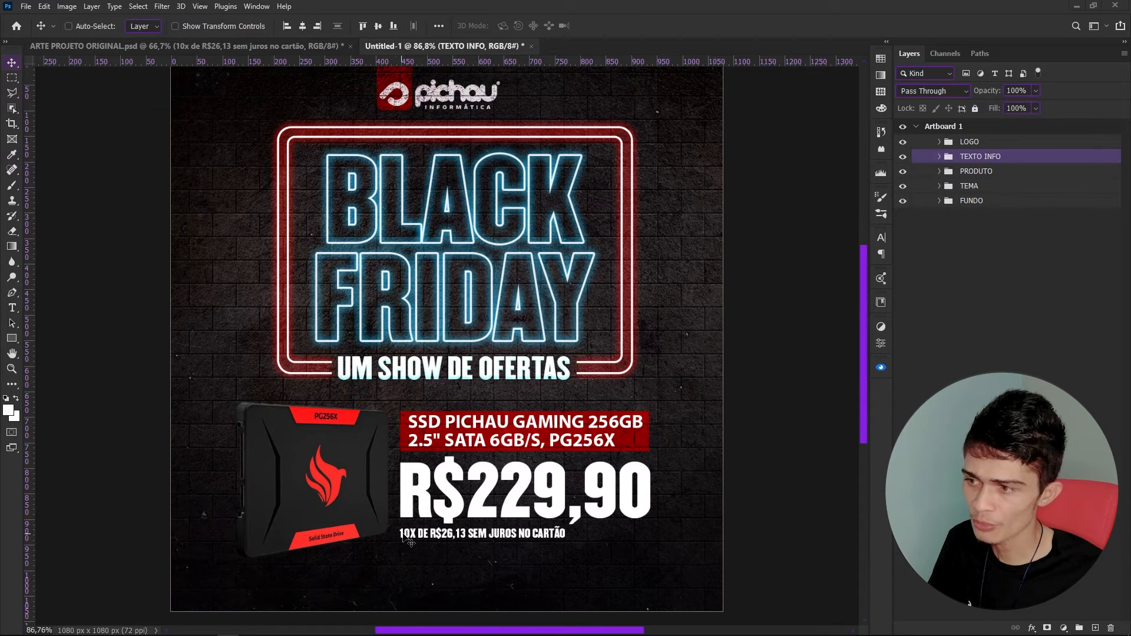
# Add a horizontal guide at about 925 px near the SSD's base and scale the TEXTO INFO group to about 96% to fit above it.
pyautogui.hotkey('ctrl', ';')
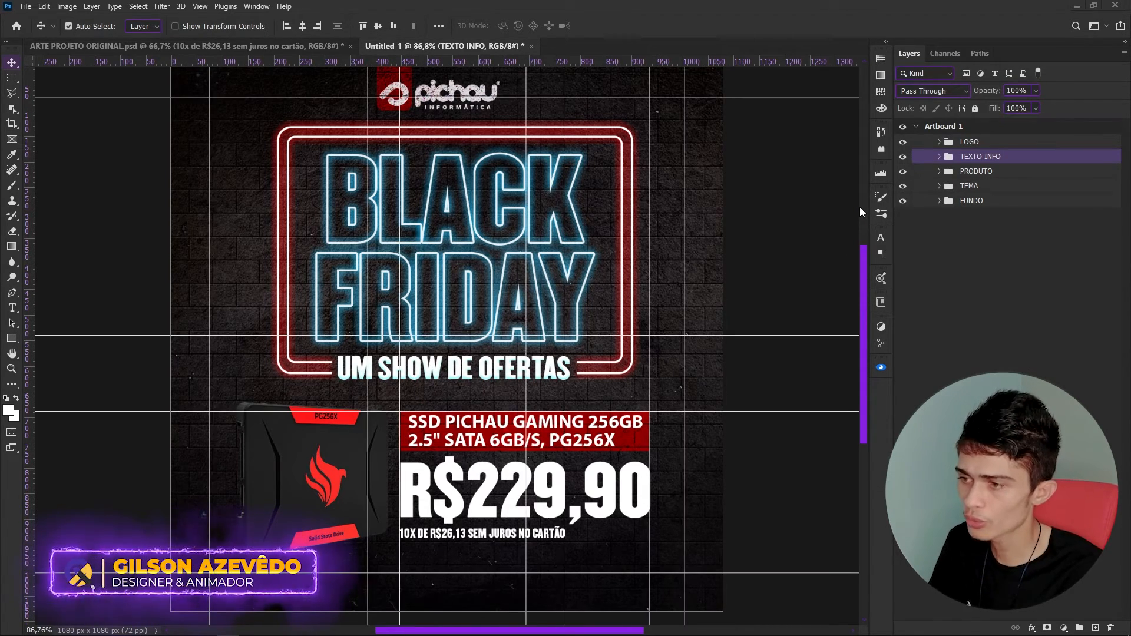
pyautogui.moveTo(576, 61); pyautogui.dragTo(583, 532)
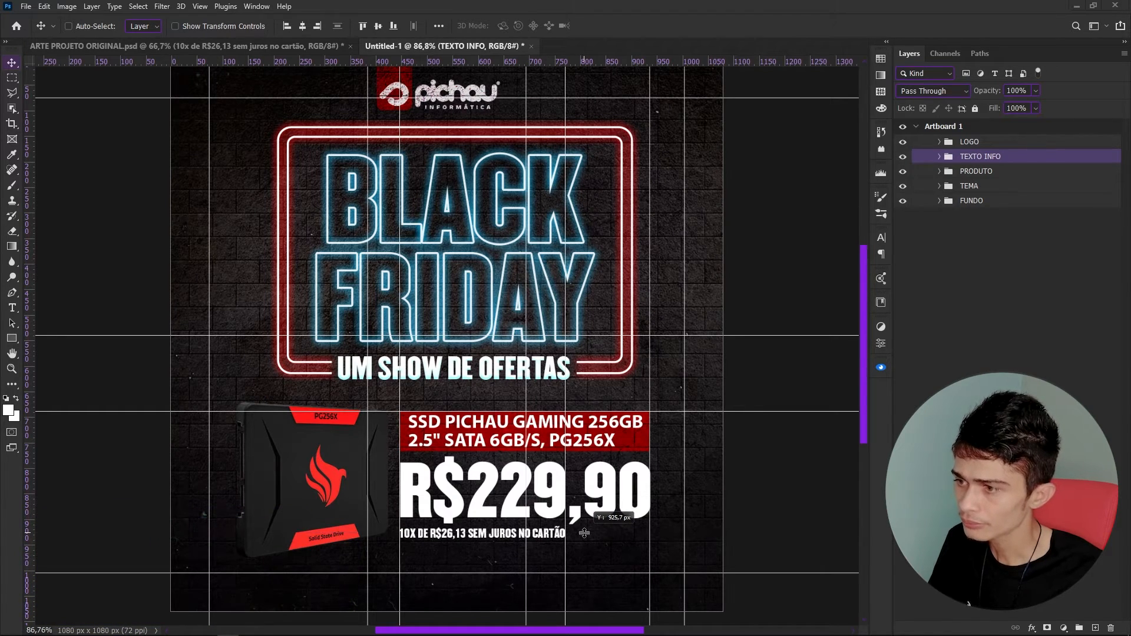
pyautogui.moveTo(584, 533); pyautogui.dragTo(583, 533)
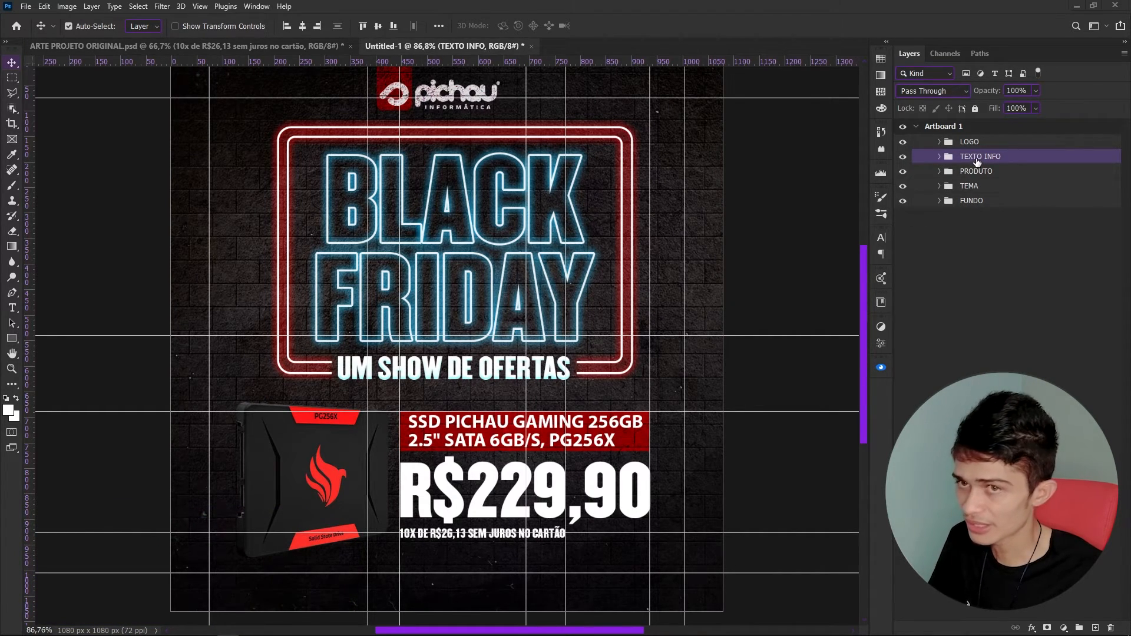
pyautogui.hotkey('ctrl', 't')
pyautogui.moveTo(652, 541); pyautogui.dragTo(641, 536)
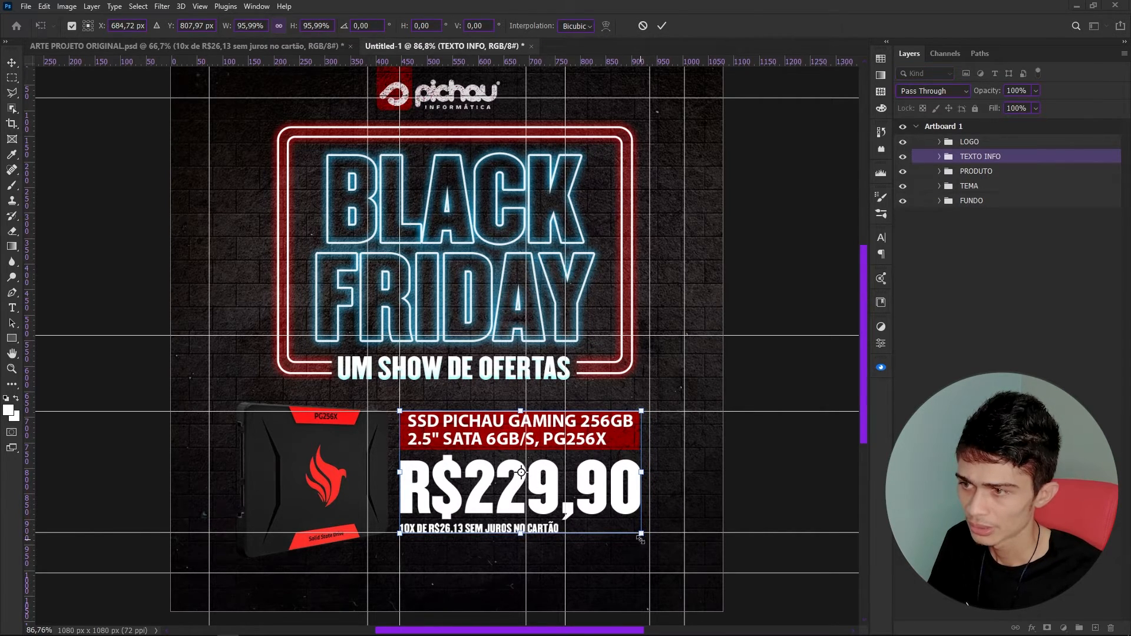
pyautogui.press('Return')
pyautogui.hotkey('ctrl', 'h')
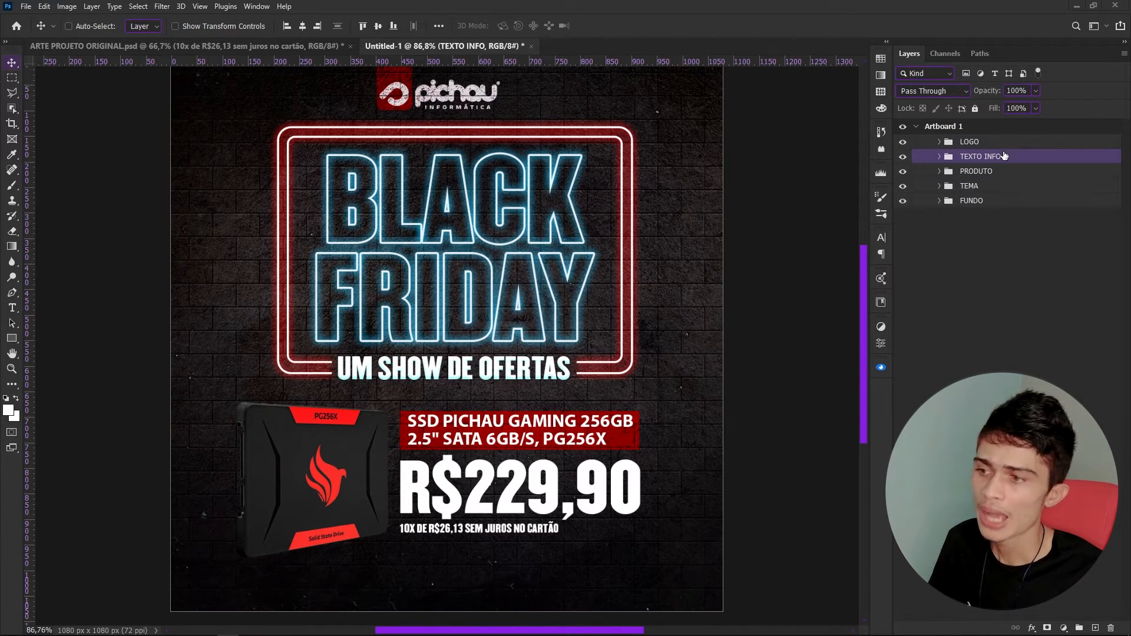
# Scale the TEXTO INFO group down to about 98% and nudge it slightly down and away from the SSD.
pyautogui.press('Down')
pyautogui.press('Down')
pyautogui.press('Down')
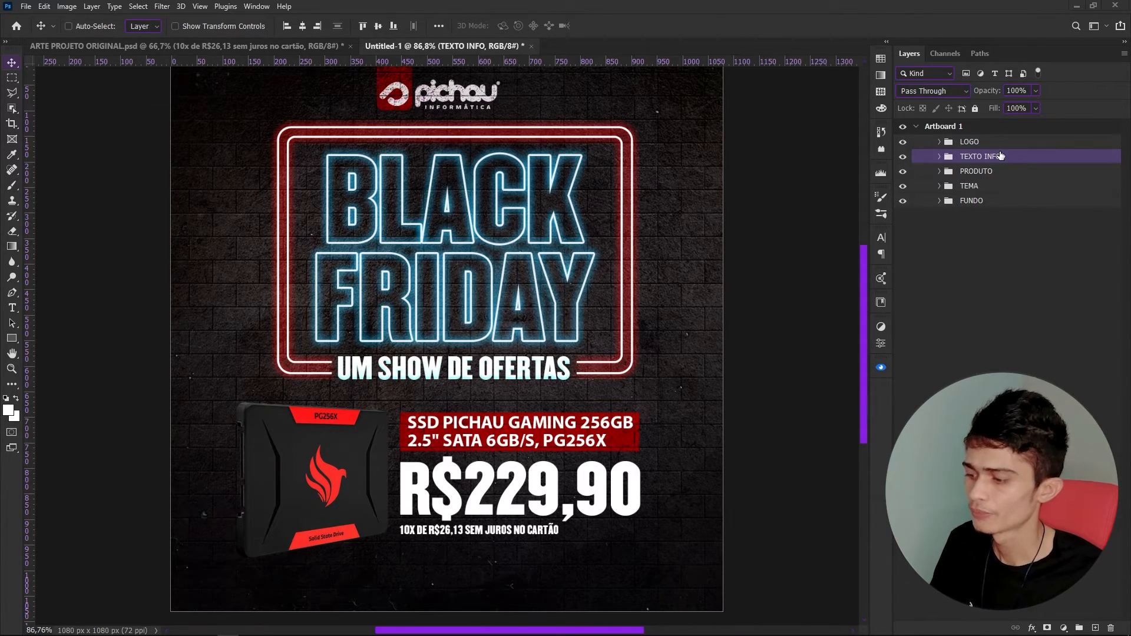
pyautogui.hotkey('ctrl', 't')
pyautogui.moveTo(643, 535); pyautogui.dragTo(639, 532)
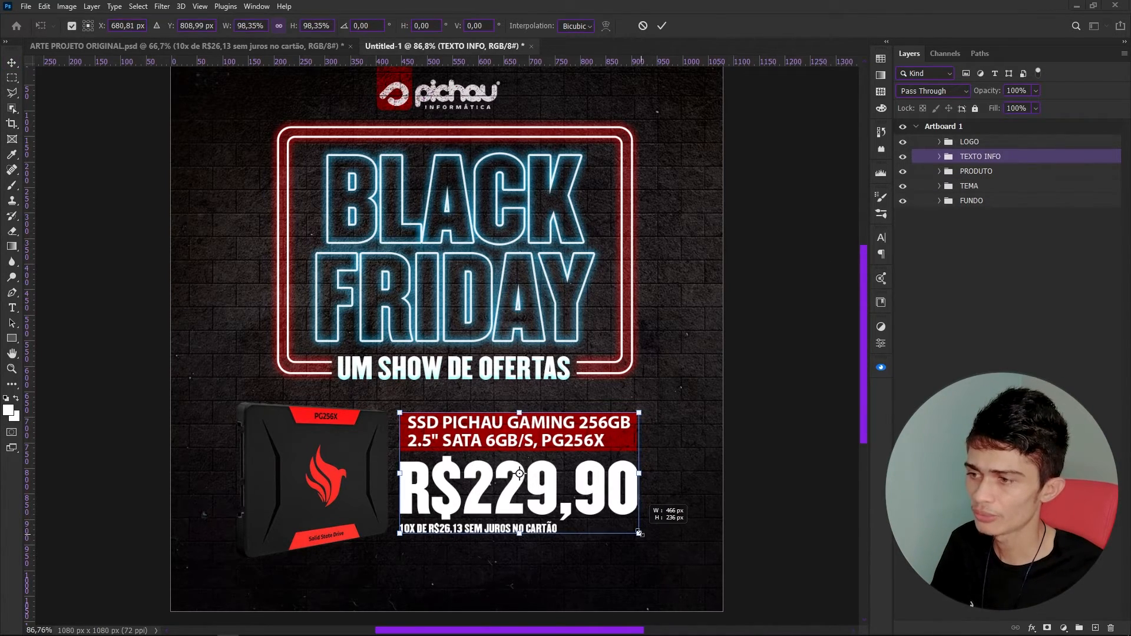
pyautogui.press('Return')
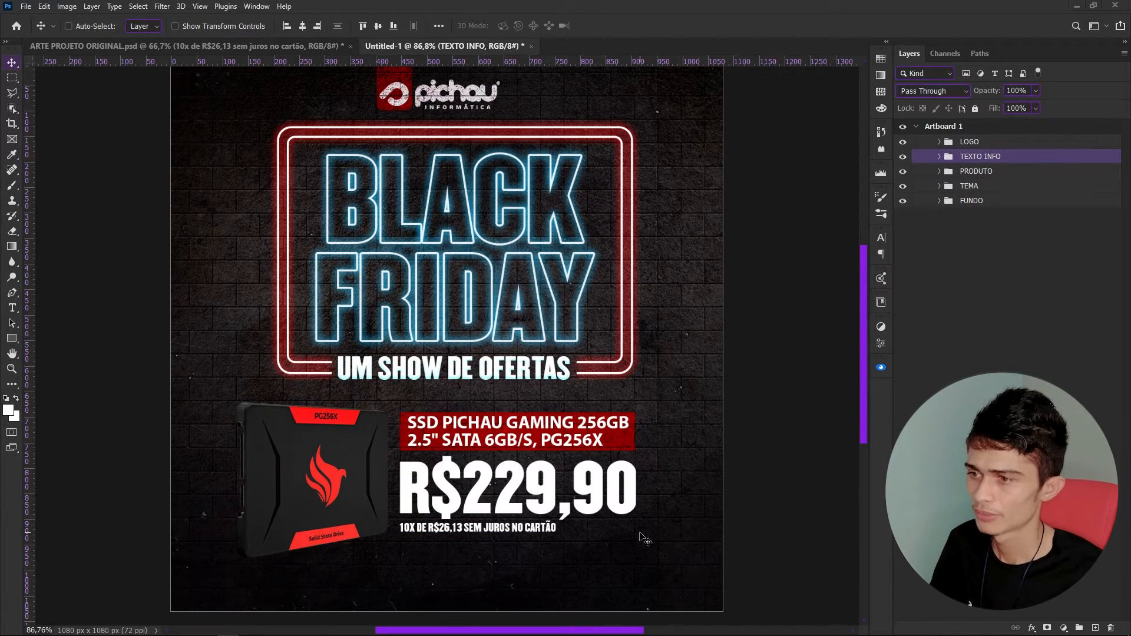
pyautogui.press('Right')
pyautogui.press('Right')
pyautogui.press('Right')
pyautogui.press('Right')
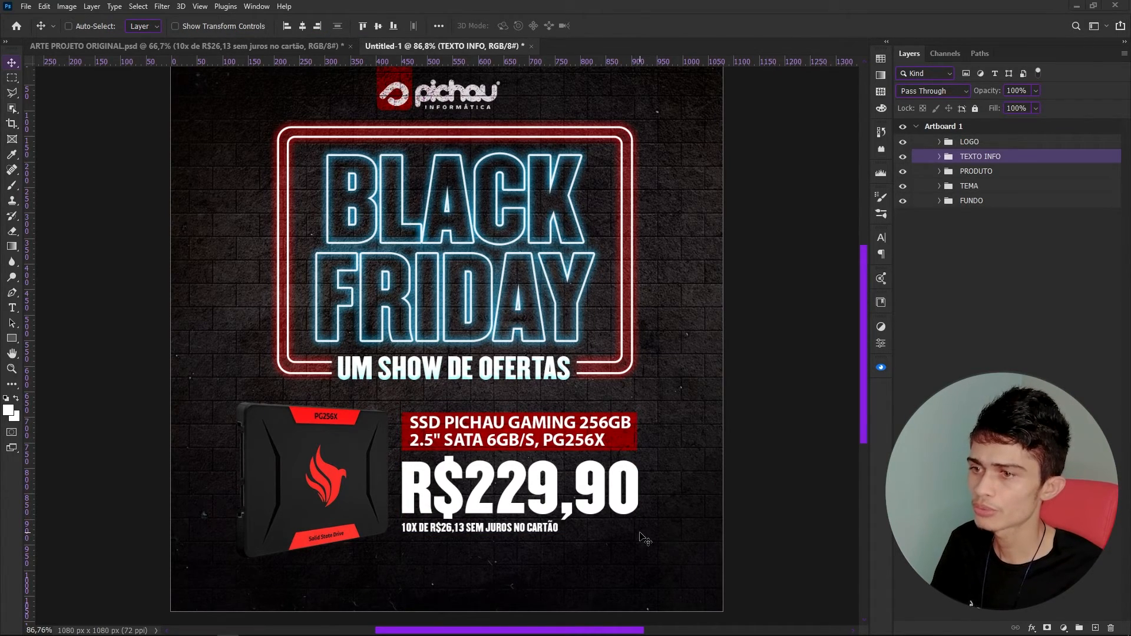
# Shift the TEXTO INFO and PRODUTO groups together slightly right and down to centre them beneath the sign.
pyautogui.keyDown('ctrl'); pyautogui.click(979, 175); pyautogui.keyUp('ctrl')
pyautogui.press('Right')
pyautogui.press('Right')
pyautogui.press('Right')
pyautogui.press('Right')
pyautogui.press('Right')
pyautogui.press('Right')
pyautogui.press('Right')
pyautogui.press('Right')
pyautogui.press('Right')
pyautogui.press('Right')
pyautogui.press('Right')
pyautogui.press('Right')
pyautogui.press('Right')
pyautogui.press('Right')
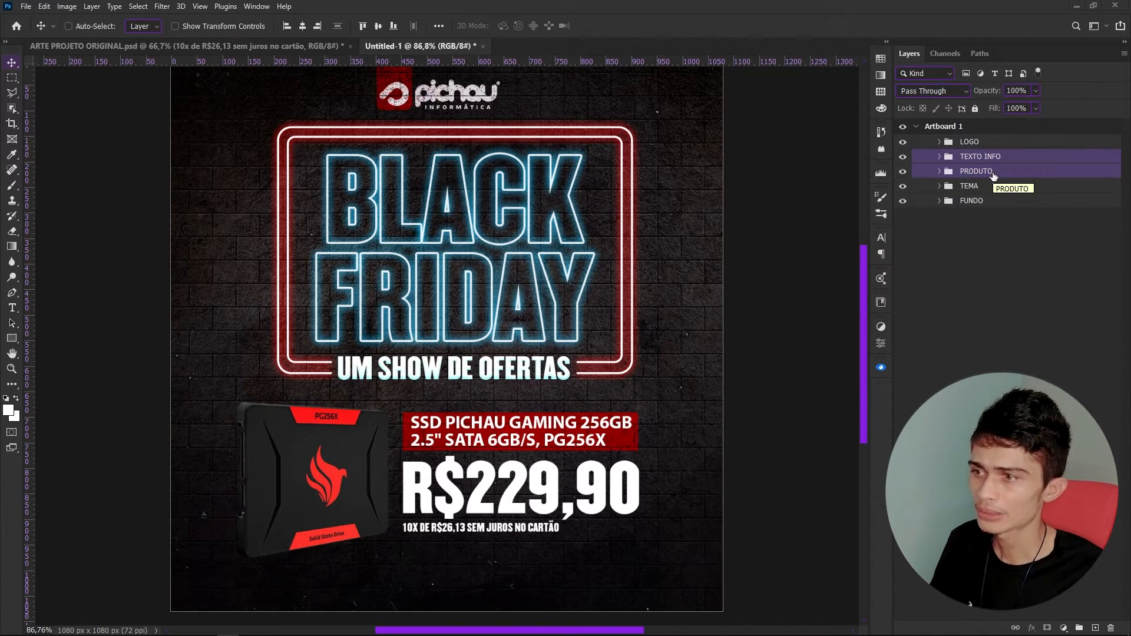
pyautogui.press('Right')
pyautogui.press('Right')
pyautogui.press('Right')
pyautogui.press('Right')
pyautogui.press('Right')
pyautogui.press('Right')
pyautogui.press('Right')
pyautogui.press('Right')
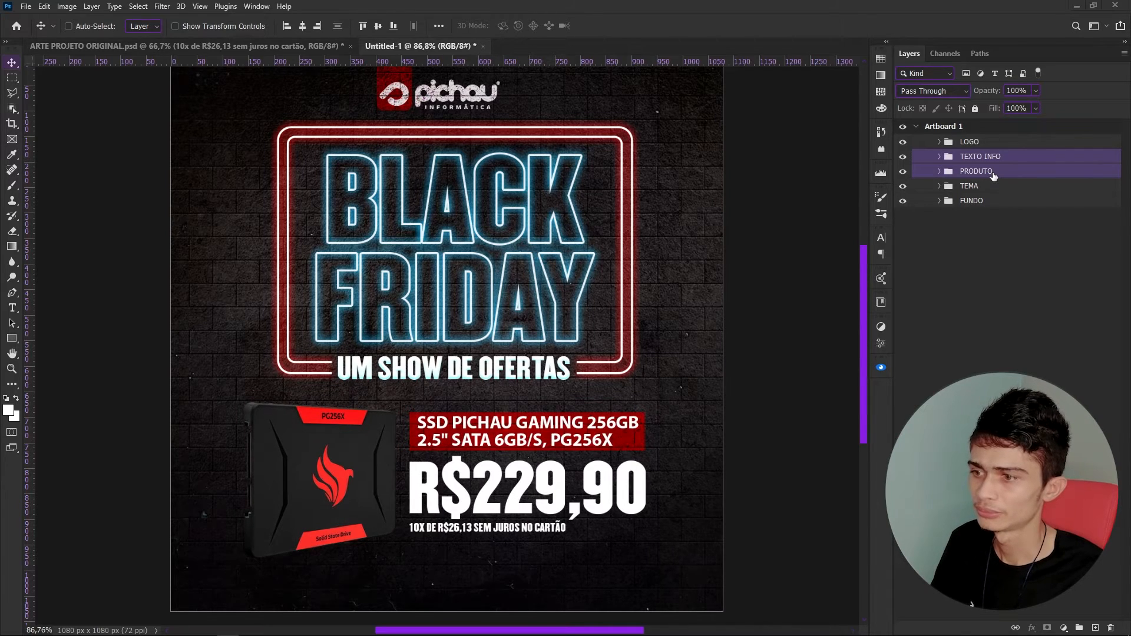
pyautogui.press('Down')
pyautogui.press('Down')
pyautogui.press('Down')
pyautogui.press('Down')
pyautogui.press('Down')
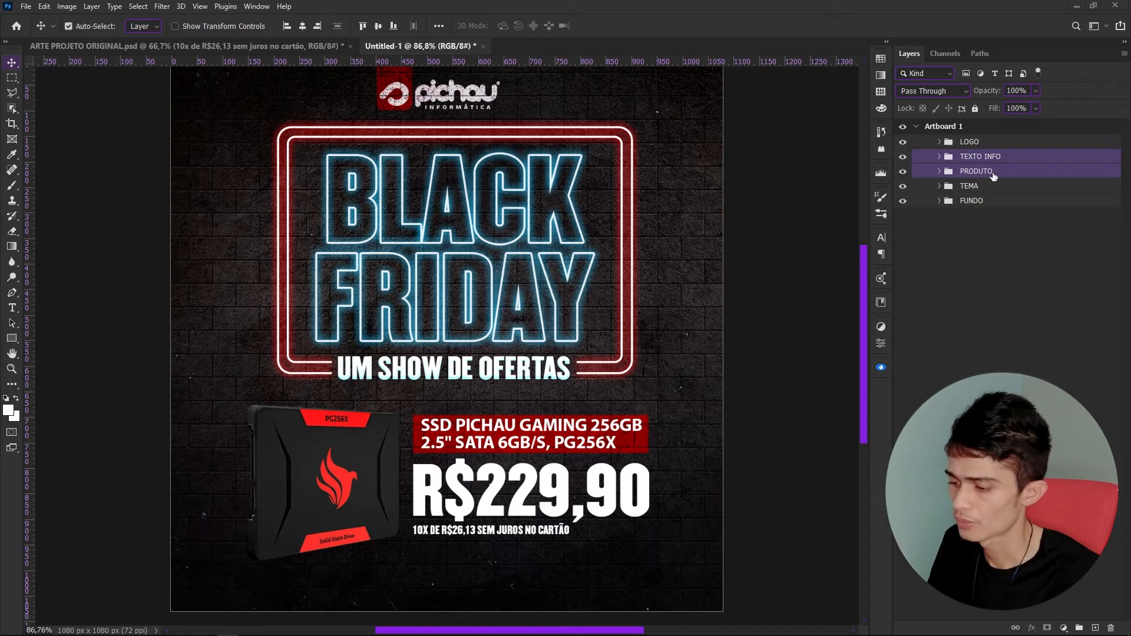
pyautogui.hotkey('ctrl', '-')
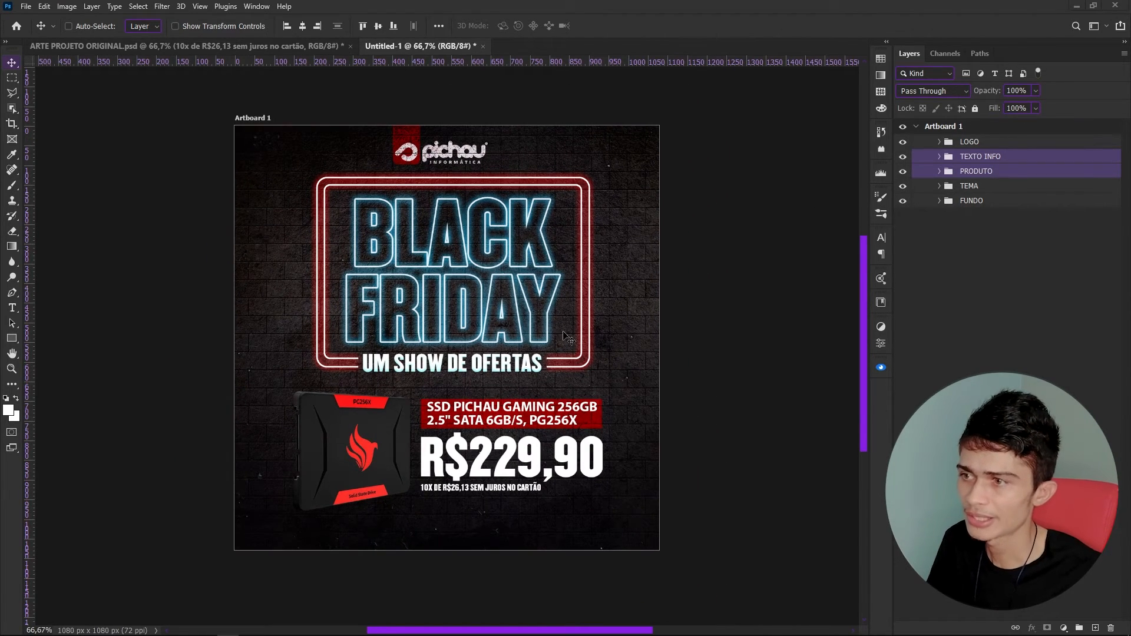
# Put the "um show de ofertas" text layer inside TEMA into its own group named Tema and collapse it.
pyautogui.click(968, 186)
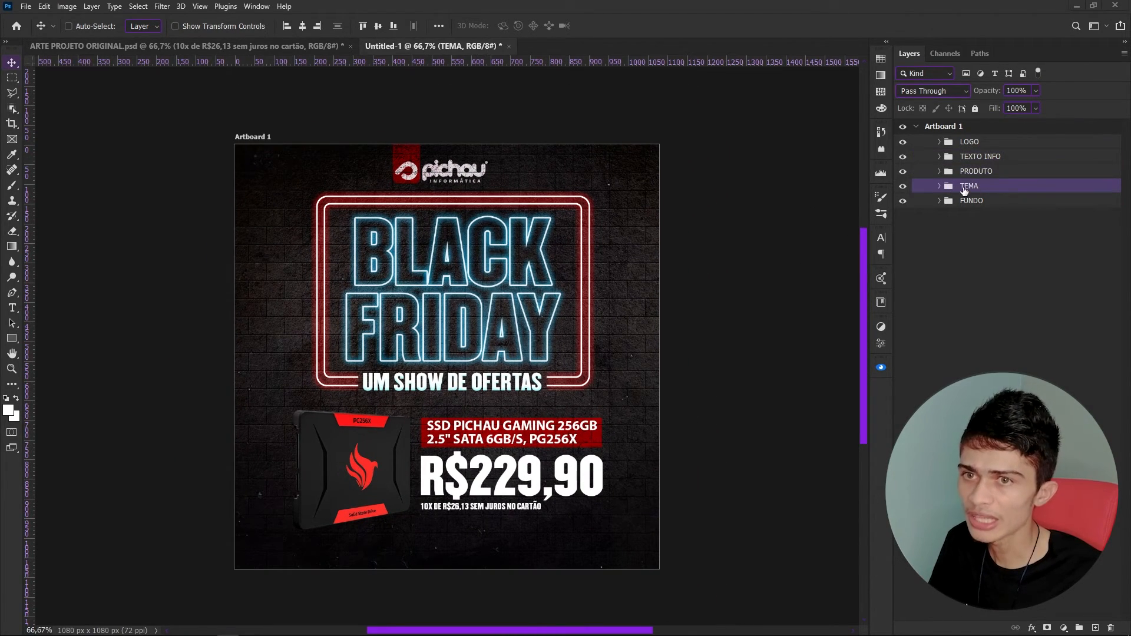
pyautogui.click(939, 185)
pyautogui.click(1022, 220)
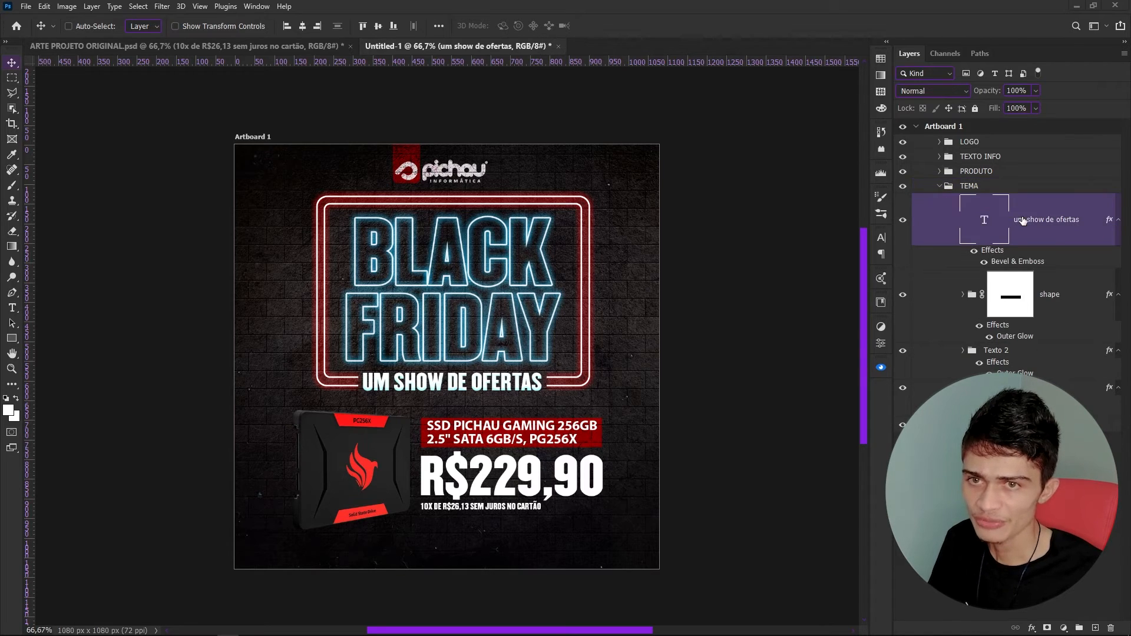
pyautogui.hotkey('ctrl', 'g')
pyautogui.doubleClick(995, 201)
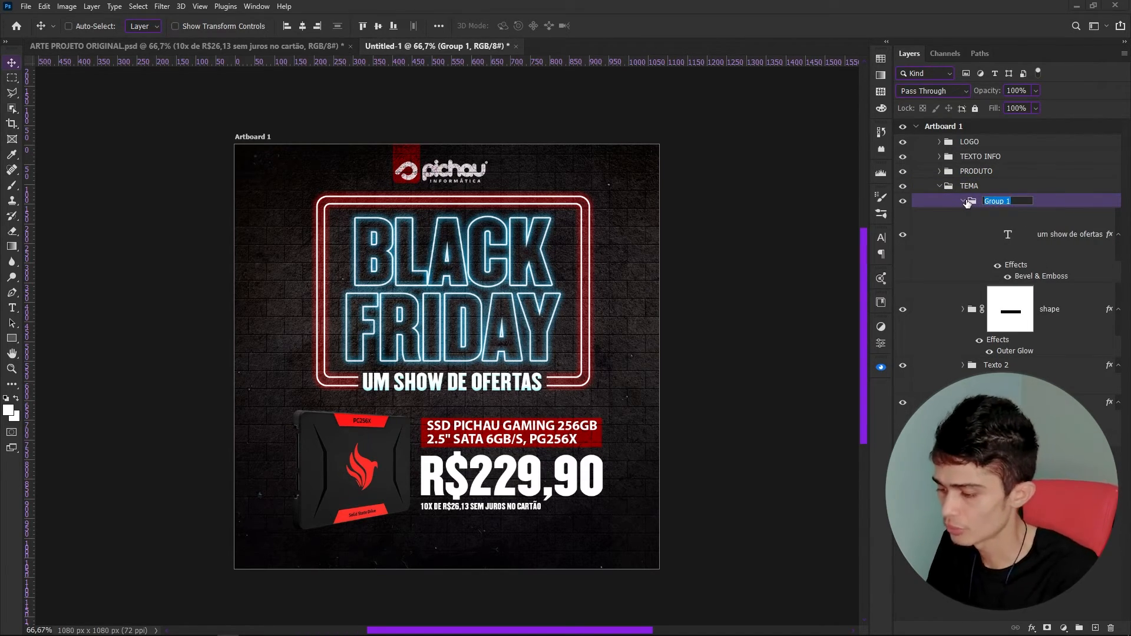
pyautogui.write('Tema')
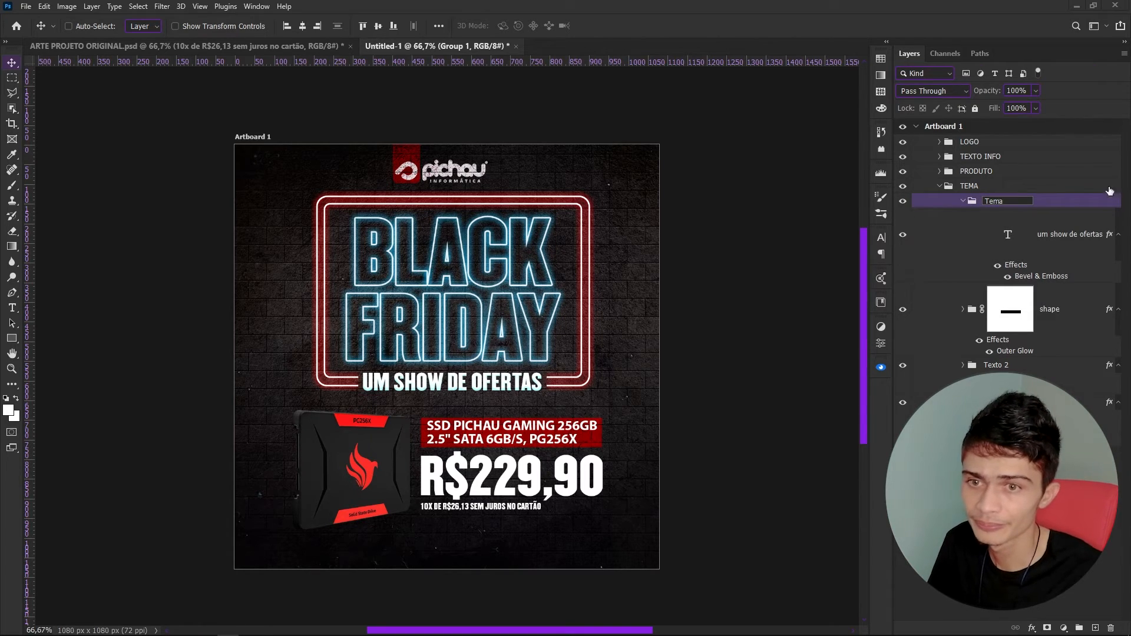
pyautogui.press('Return')
pyautogui.click(963, 201)
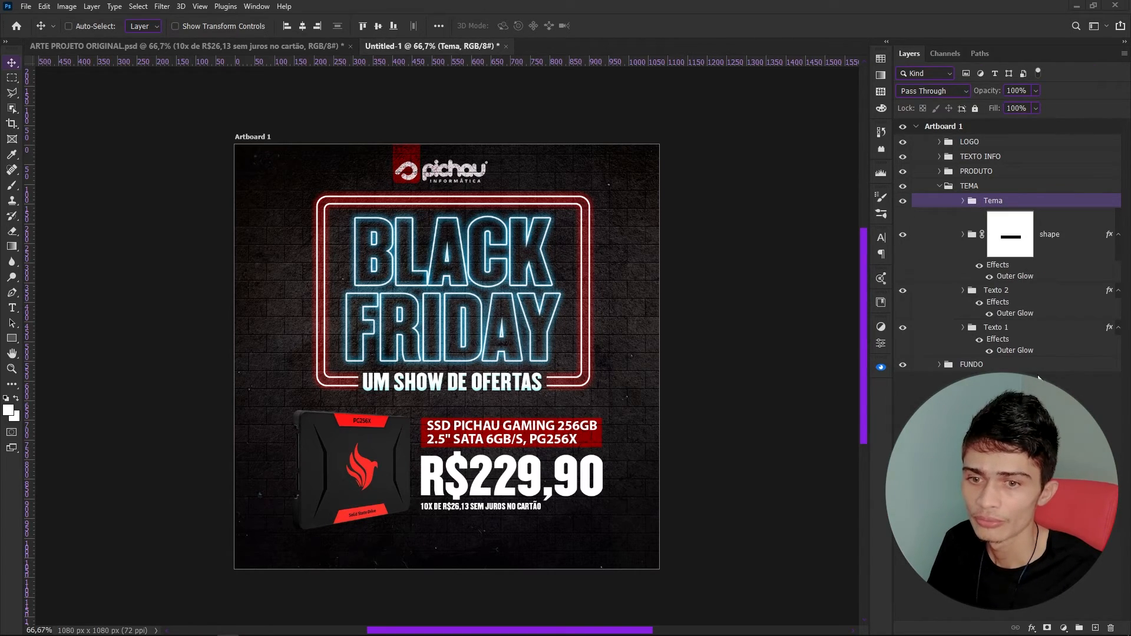
# Create an empty layer between the TEMA and FUNDO groups and set the foreground colour to cyan #00eaff.
pyautogui.click(1095, 627)
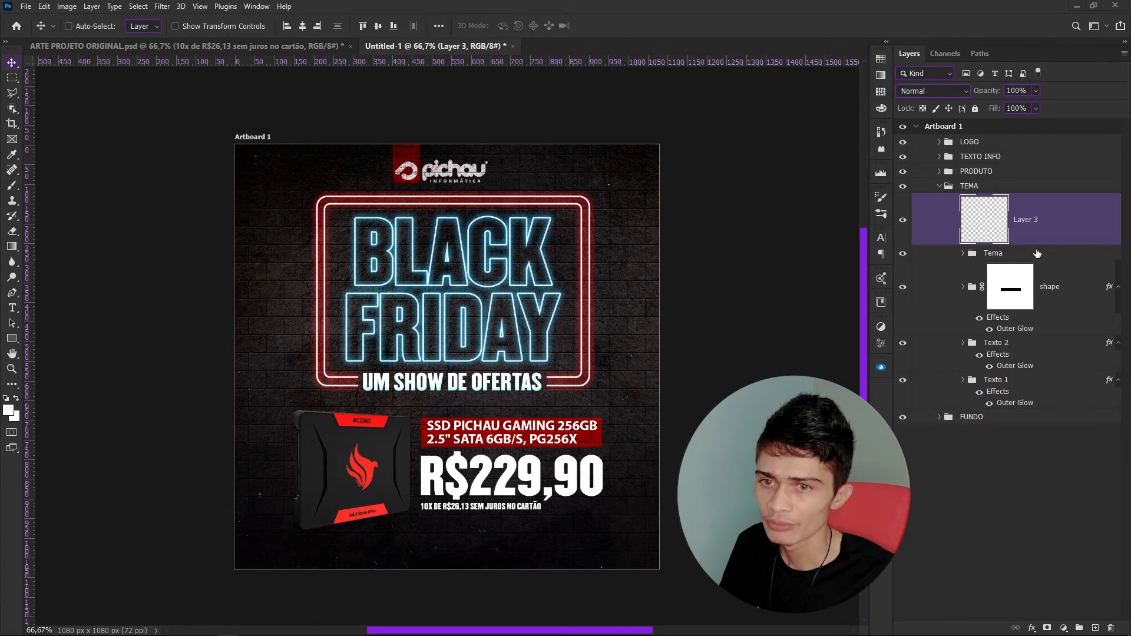
pyautogui.moveTo(1054, 219); pyautogui.dragTo(1022, 406)
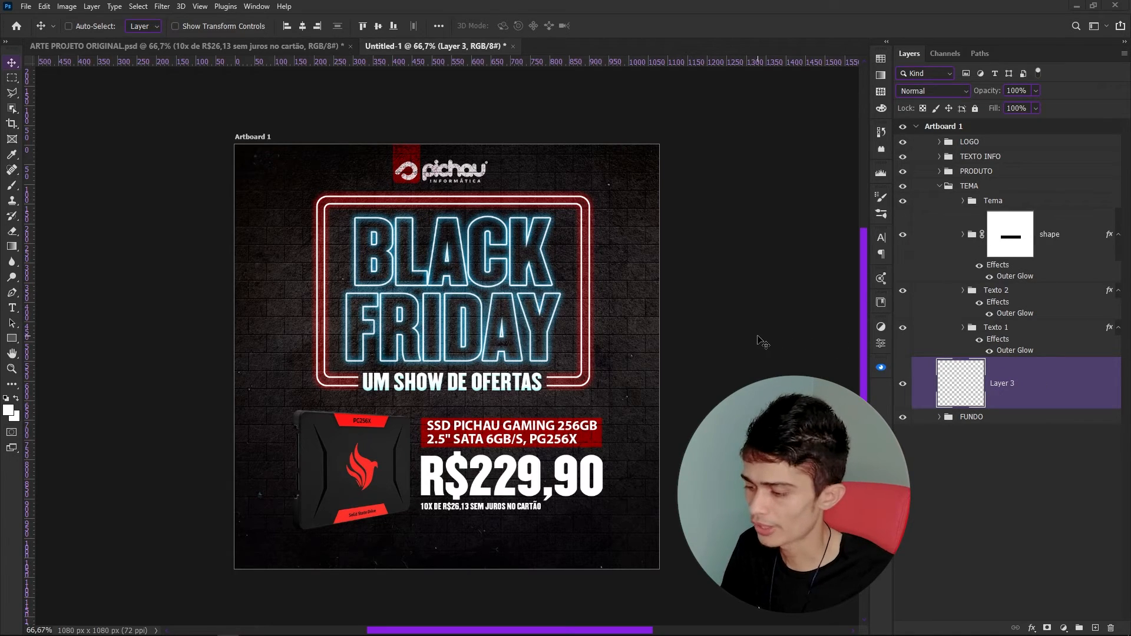
pyautogui.click(8, 411)
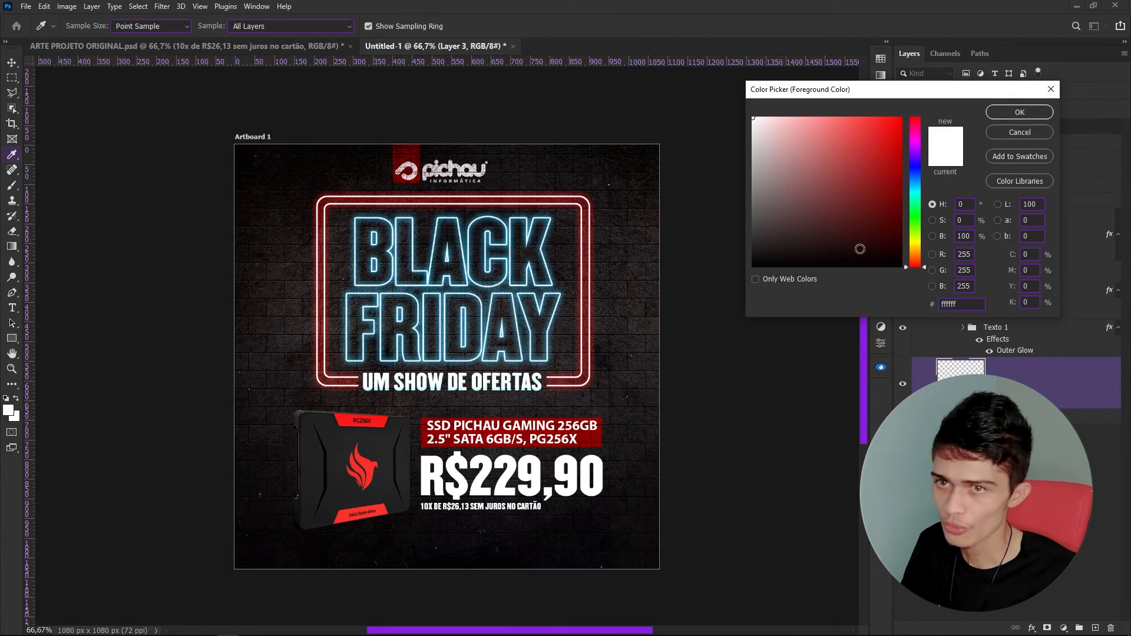
pyautogui.click(915, 202)
pyautogui.click(892, 130)
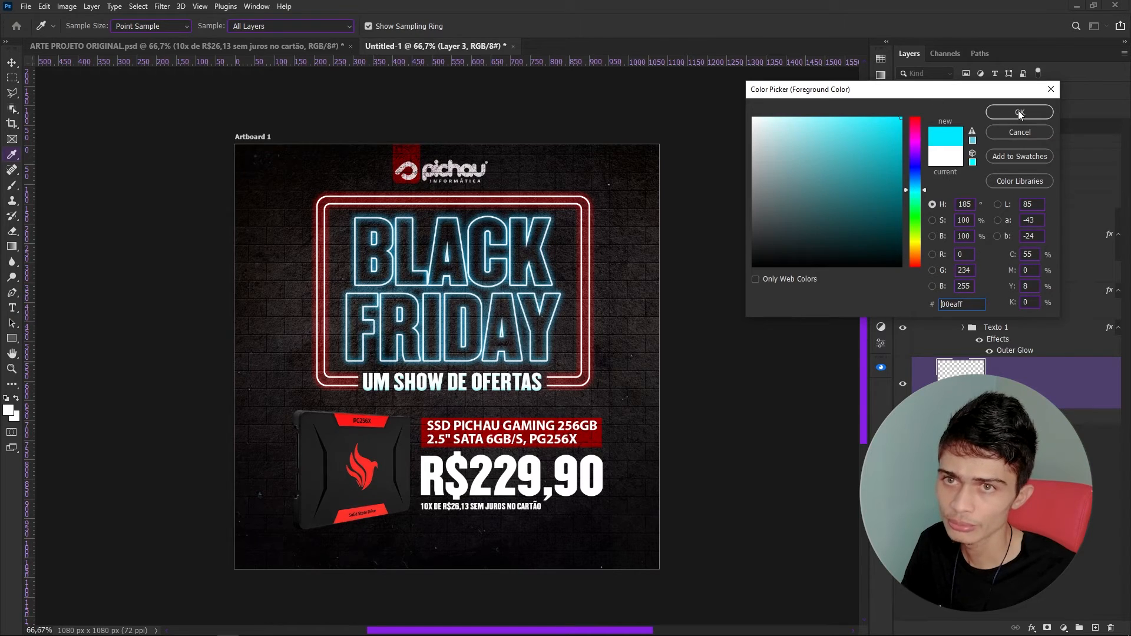
pyautogui.click(1019, 112)
# Paint one cyan spot behind the centre of FRIDAY with a soft round 214 px brush at 1% hardness.
pyautogui.press('b')
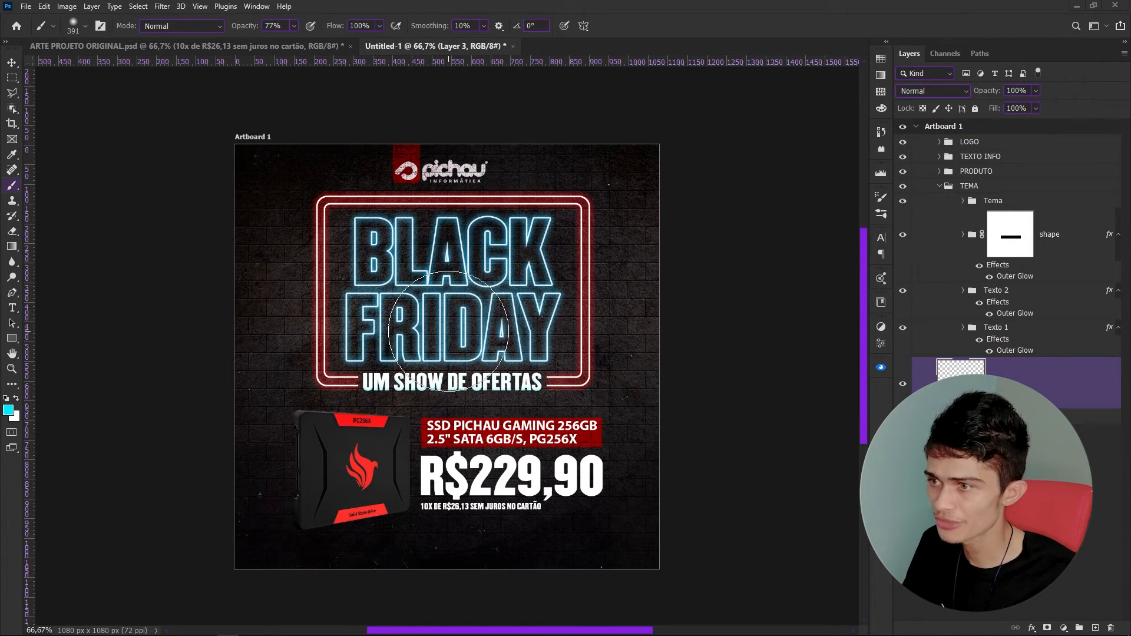
pyautogui.moveTo(426, 336); pyautogui.dragTo(408, 338)
pyautogui.rightClick(439, 325)
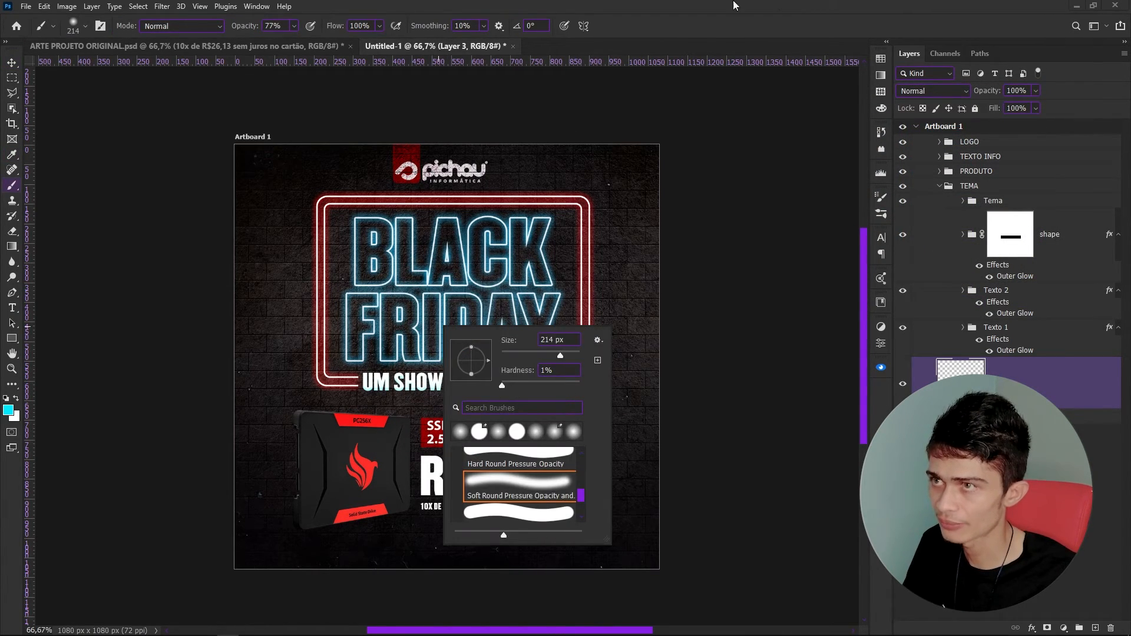
pyautogui.click(798, 3)
pyautogui.click(445, 331)
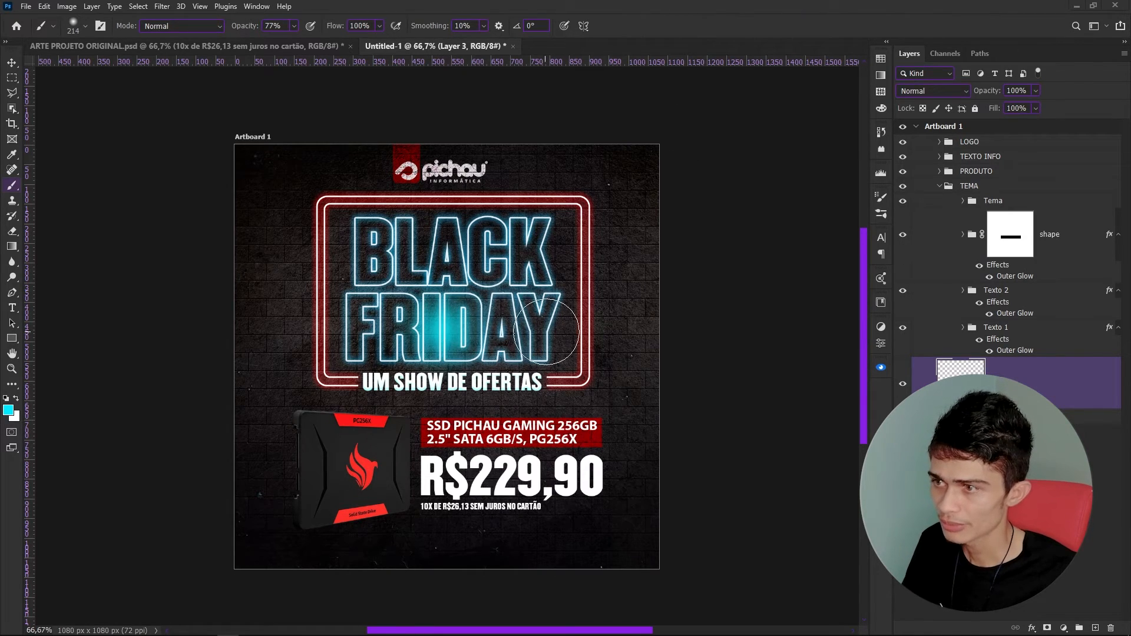
# Stretch the cyan spot to about 324% of its width so it glows behind the whole word FRIDAY.
pyautogui.hotkey('ctrl', 't')
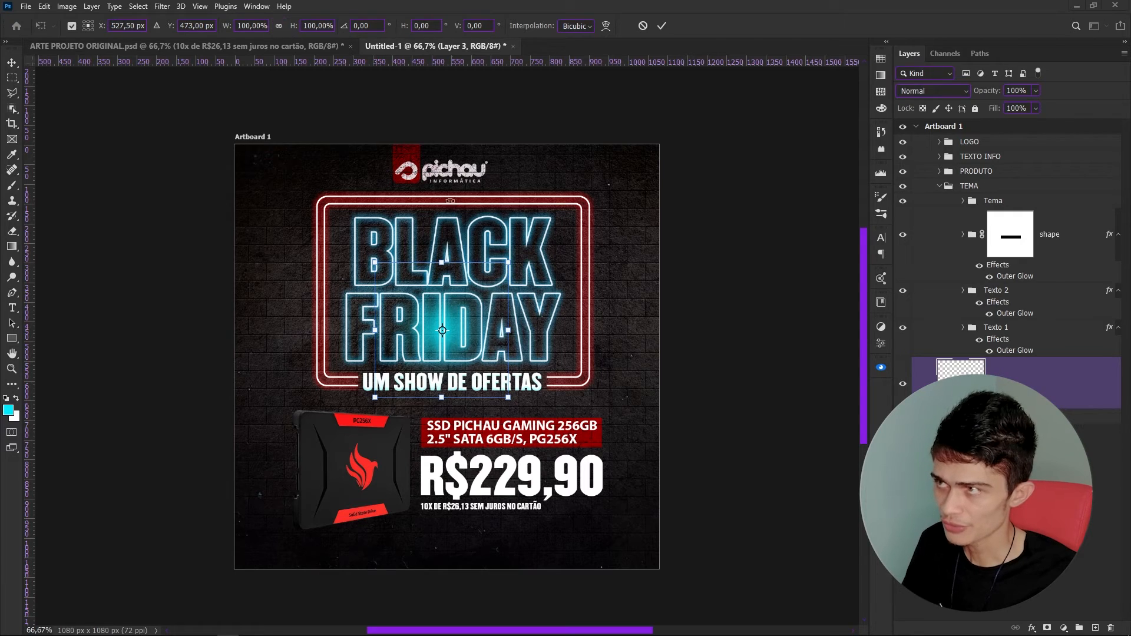
pyautogui.moveTo(507, 331); pyautogui.dragTo(618, 322)
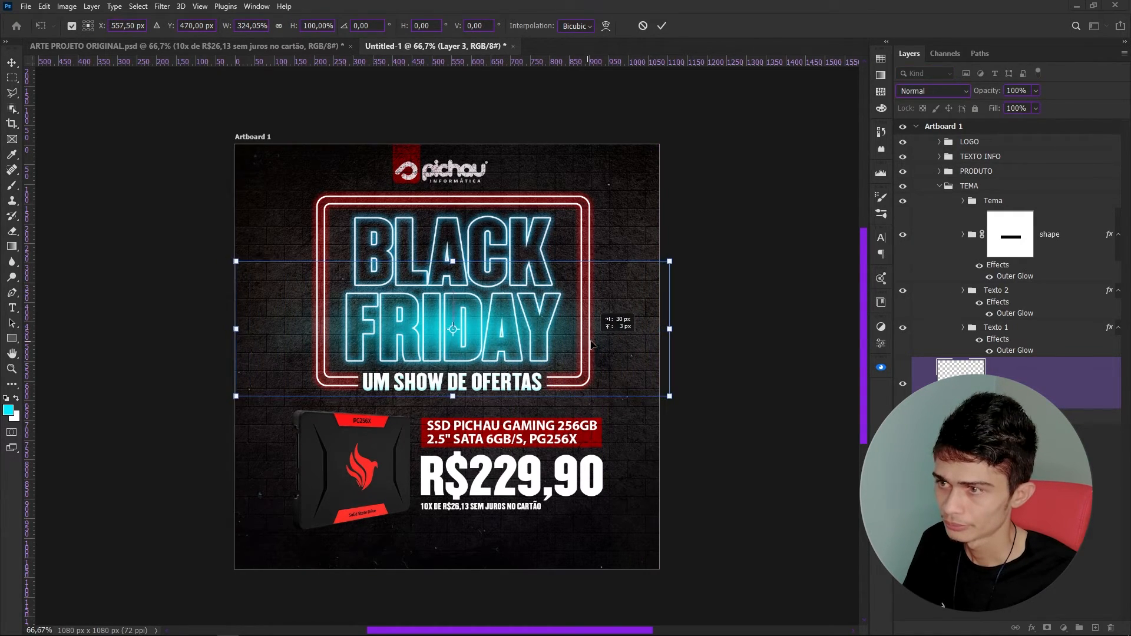
pyautogui.moveTo(454, 262); pyautogui.dragTo(456, 251)
pyautogui.press('Return')
pyautogui.press('b')
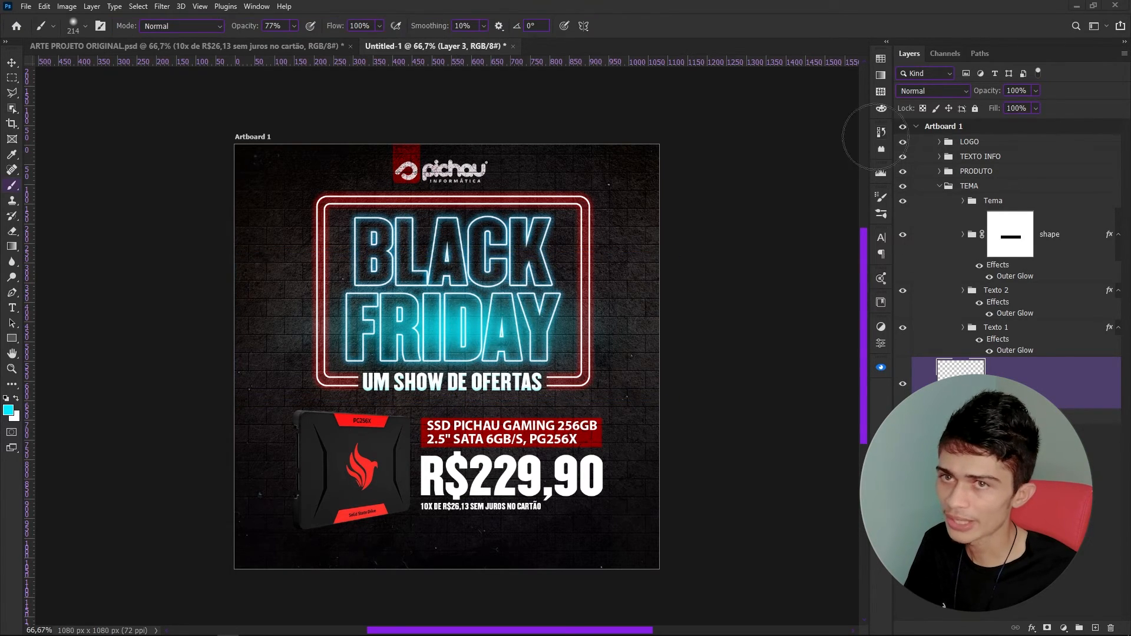
# Set the cyan glow layer's blend mode to Soft Light and duplicate the layer.
pyautogui.click(932, 96)
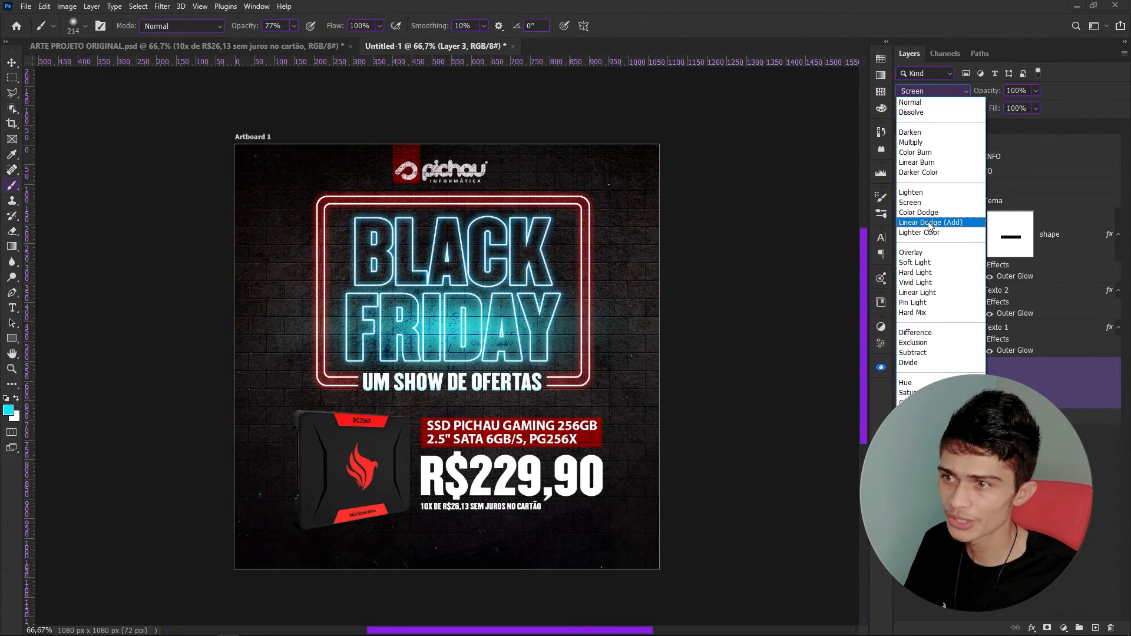
pyautogui.click(915, 262)
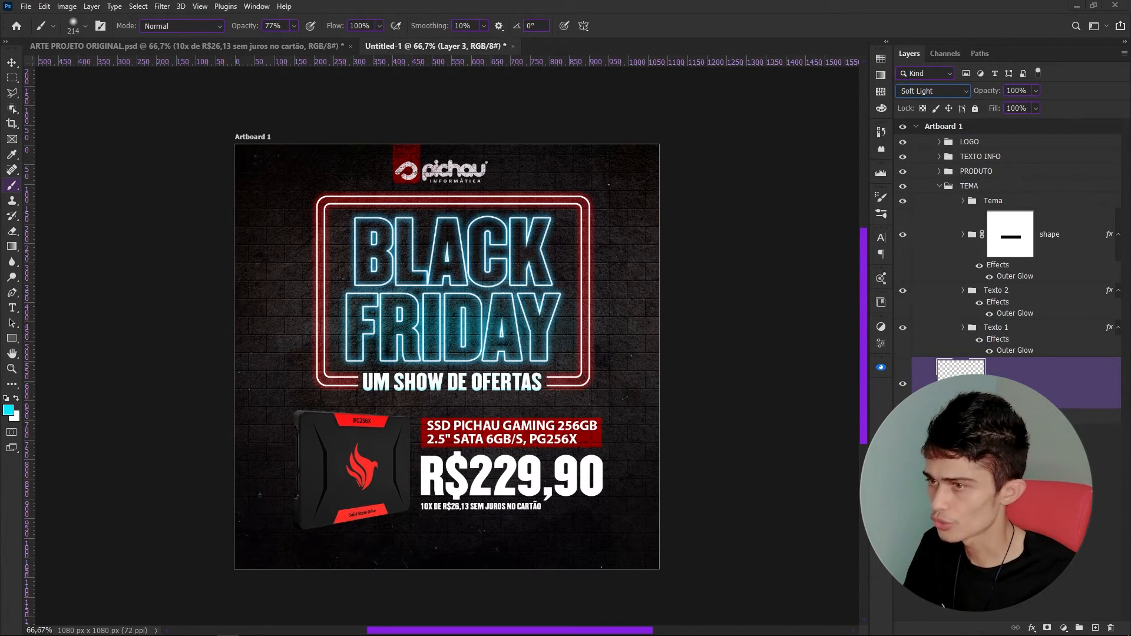
pyautogui.hotkey('ctrl', 'j')
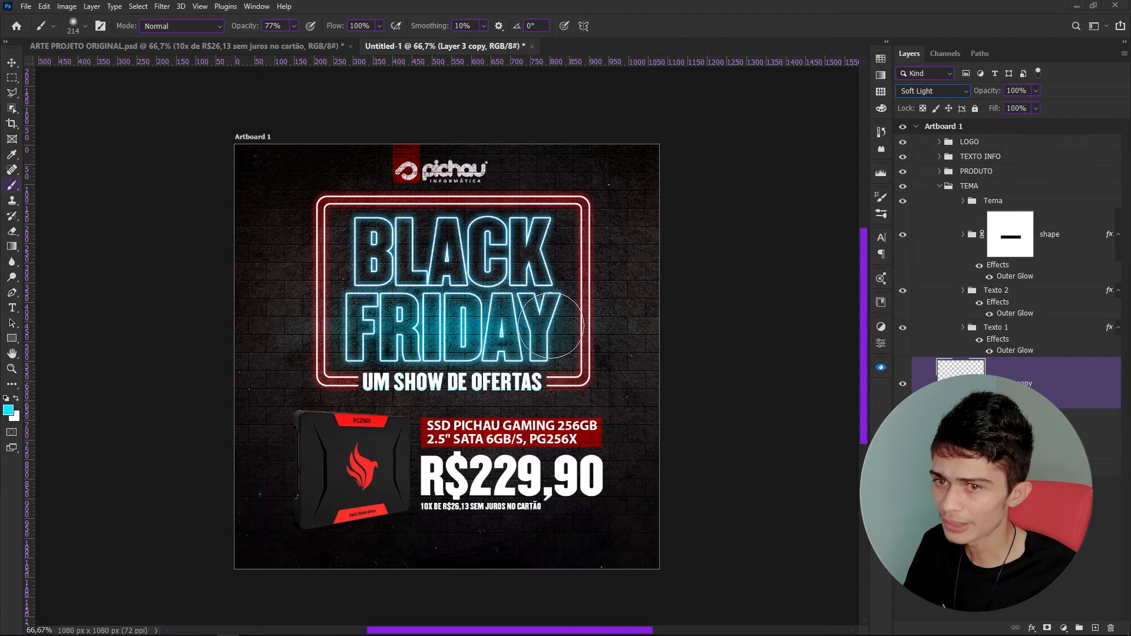
# Move the duplicated glow up behind the word BLACK and stretch its height to about 119%.
pyautogui.click(8, 66)
pyautogui.hotkey('ctrl', 't')
pyautogui.moveTo(505, 356); pyautogui.dragTo(516, 252)
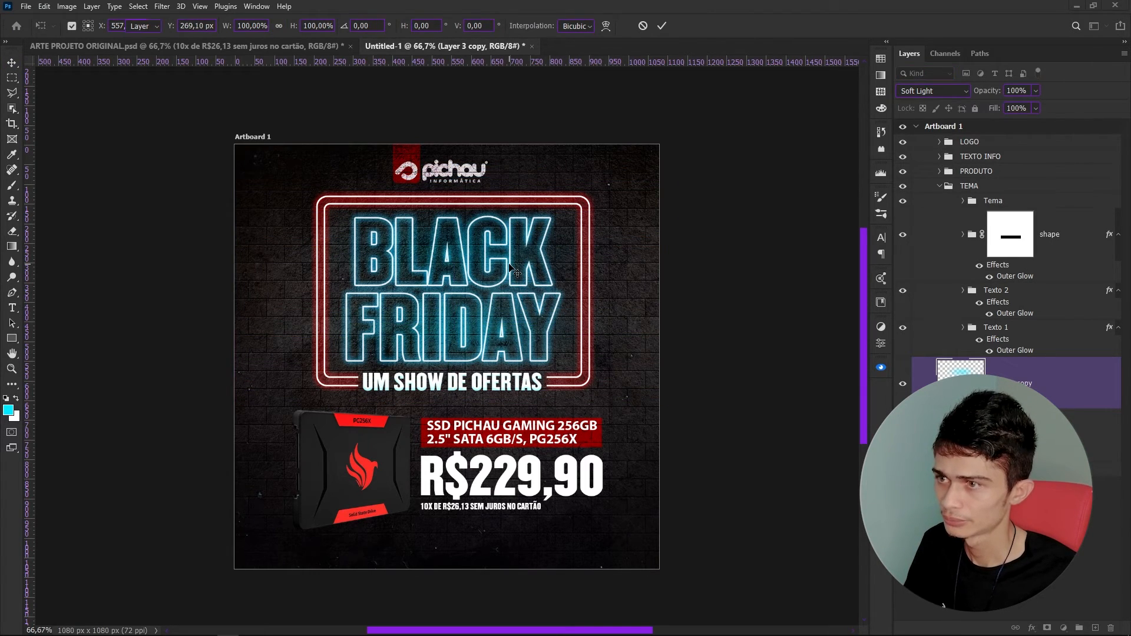
pyautogui.moveTo(454, 177); pyautogui.dragTo(456, 155)
pyautogui.moveTo(506, 242); pyautogui.dragTo(508, 242)
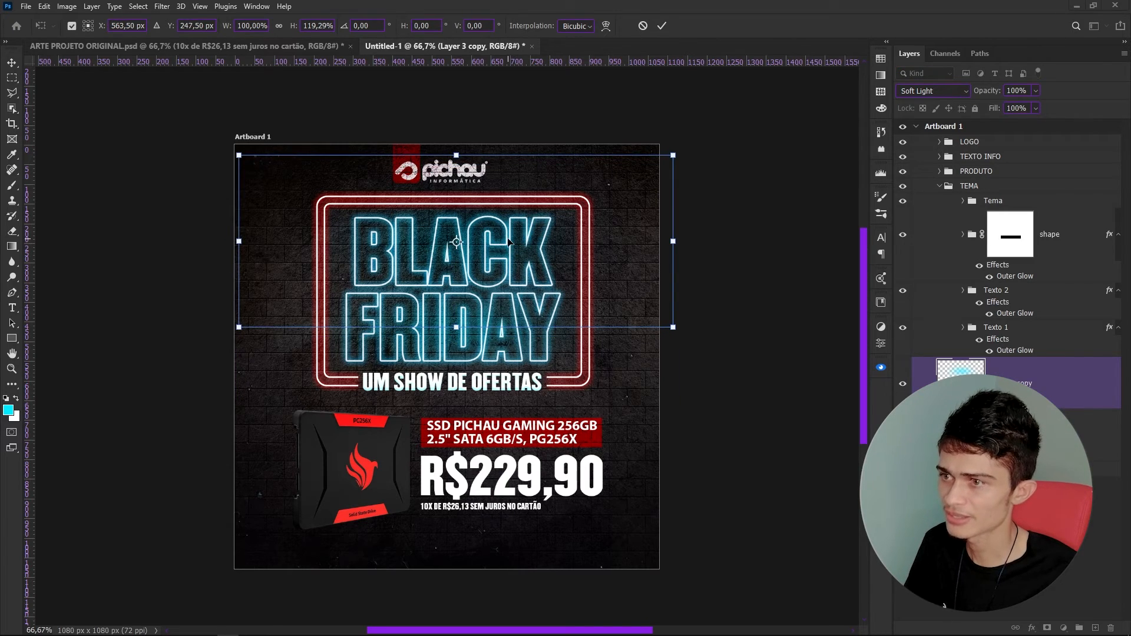
pyautogui.press('Return')
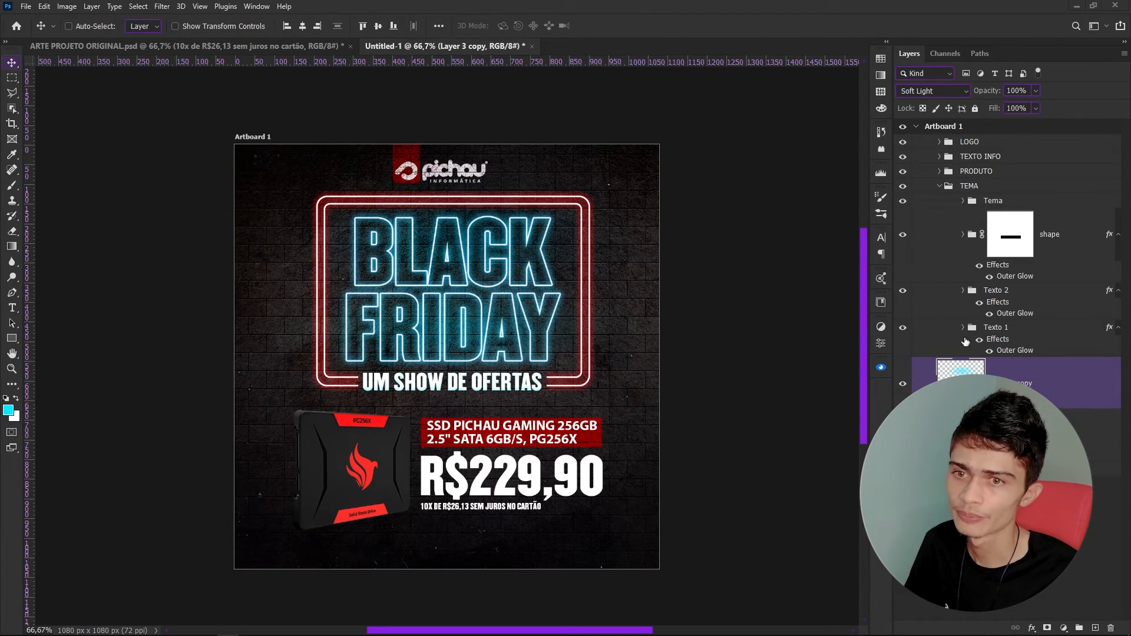
# Group the two cyan glow layers as Luz and place that group inside TEMA below Texto 1.
pyautogui.keyDown('shift'); pyautogui.click(1024, 435); pyautogui.keyUp('shift')
pyautogui.hotkey('ctrl', 'g')
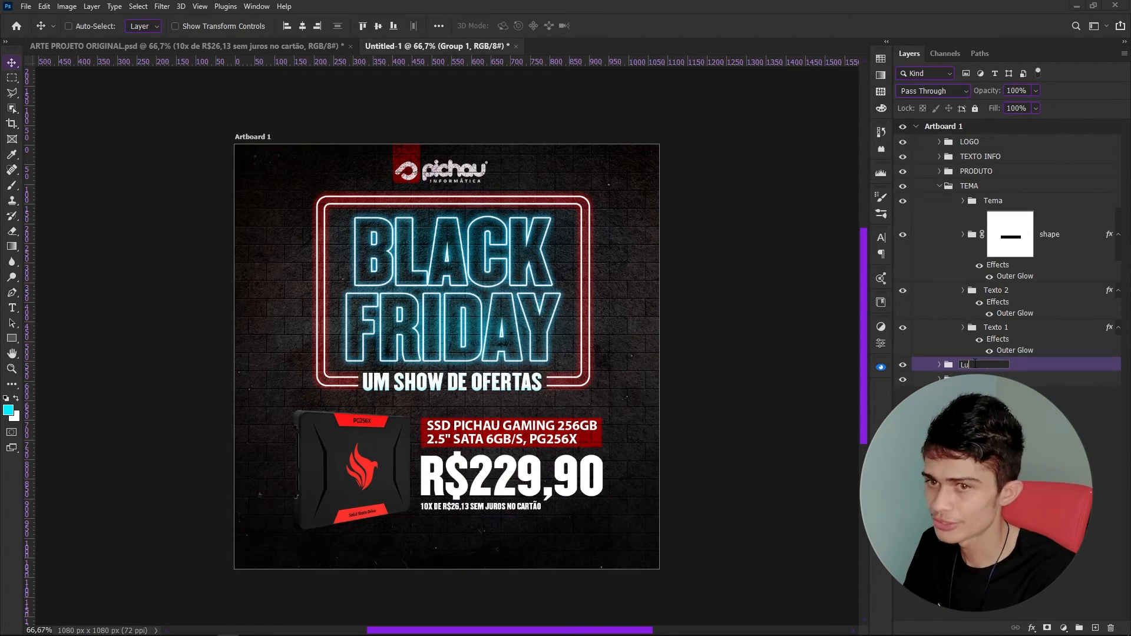
pyautogui.press('Return')
pyautogui.moveTo(1026, 365); pyautogui.dragTo(1001, 322)
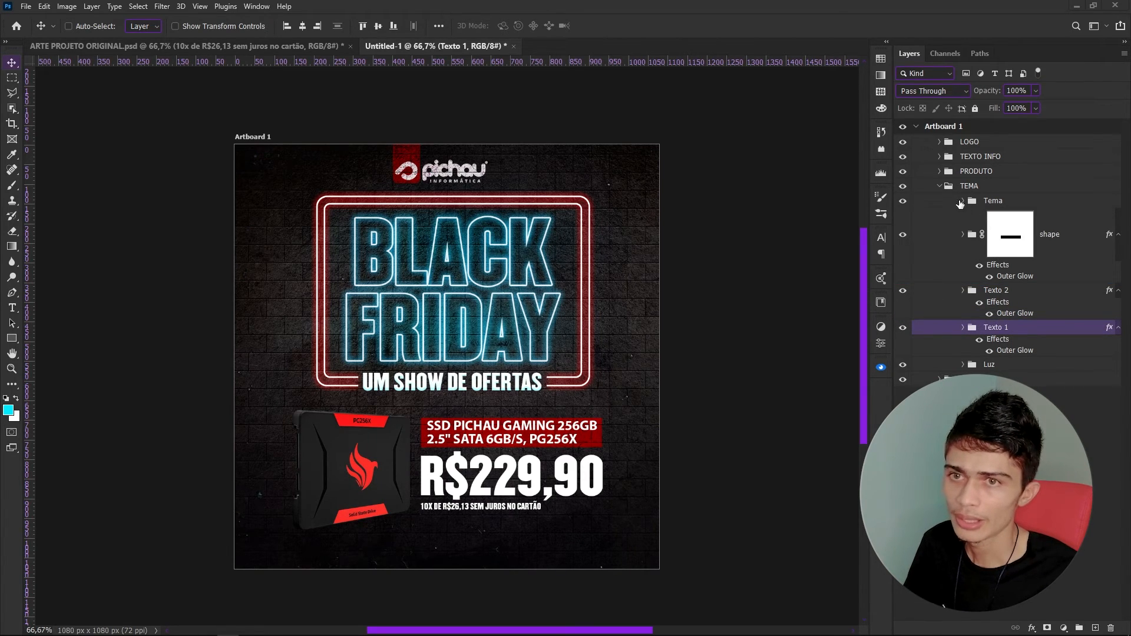
# Show the guides, collapse the TEMA group and shift it slightly left to centre the sign on the artboard.
pyautogui.click(945, 189)
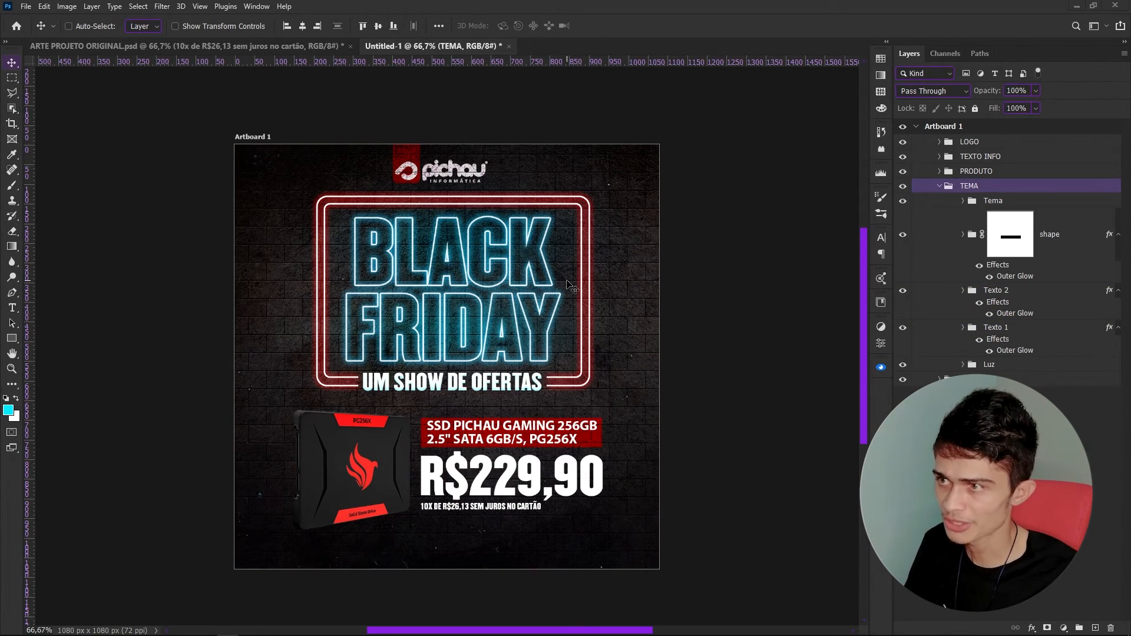
pyautogui.hotkey('ctrl', ';')
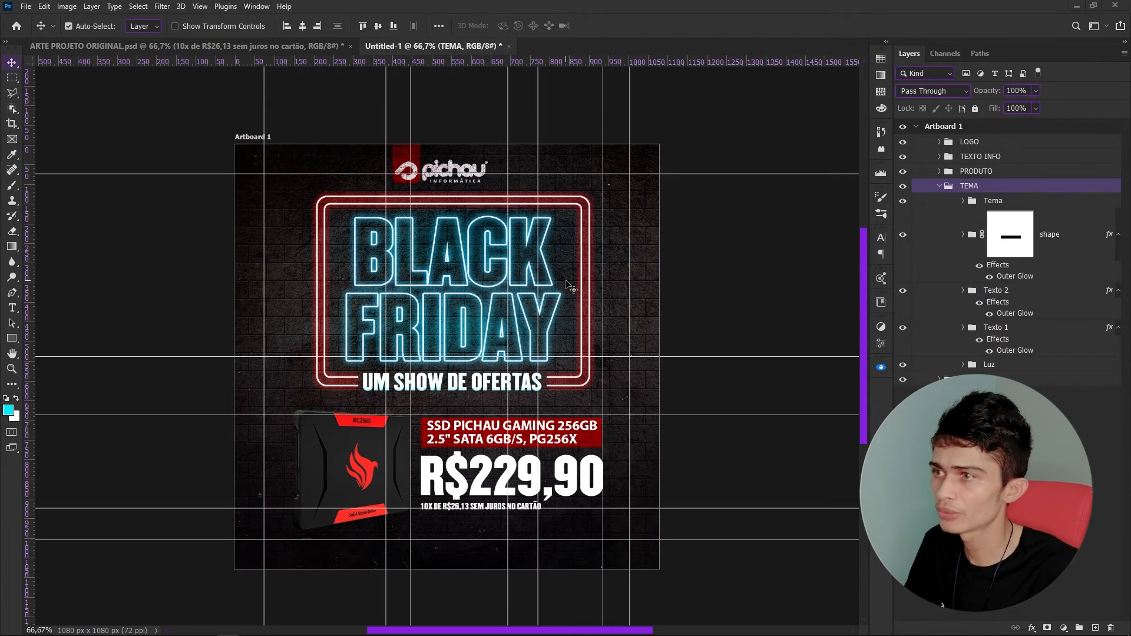
pyautogui.moveTo(30, 323); pyautogui.dragTo(460, 358)
pyautogui.click(938, 186)
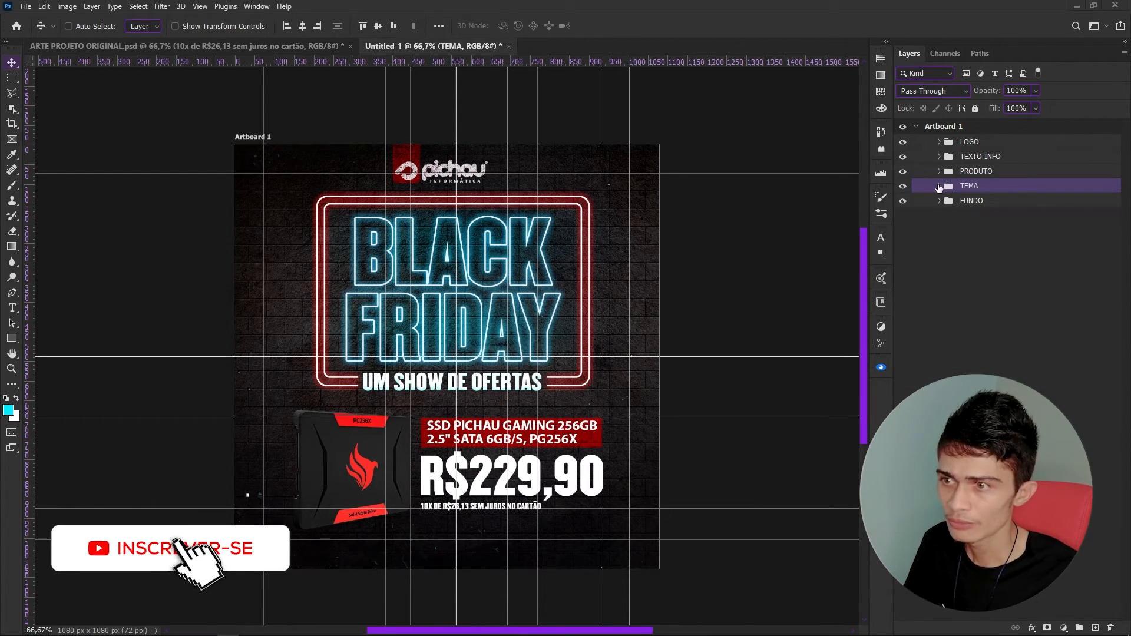
pyautogui.hotkey('ctrl', 't')
pyautogui.moveTo(560, 250); pyautogui.dragTo(556, 250)
pyautogui.press('Return')
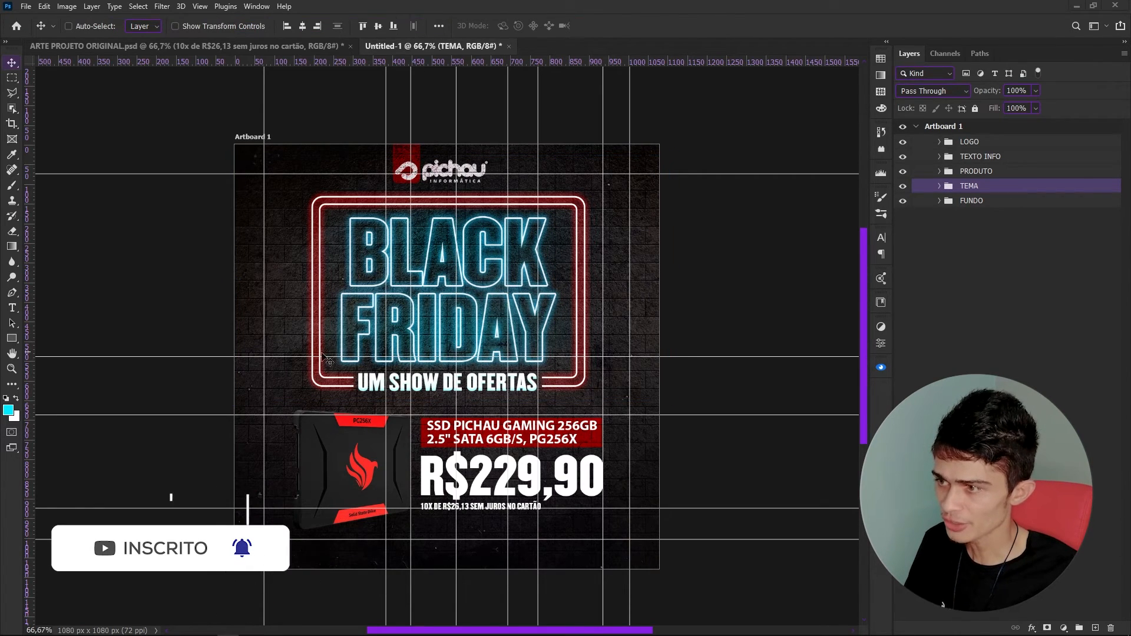
# Remove the vertical guides at the price's right end and through FRIDAY's R and Y, and move the central guide onto the sign's centre.
pyautogui.moveTo(603, 313); pyautogui.dragTo(28, 300)
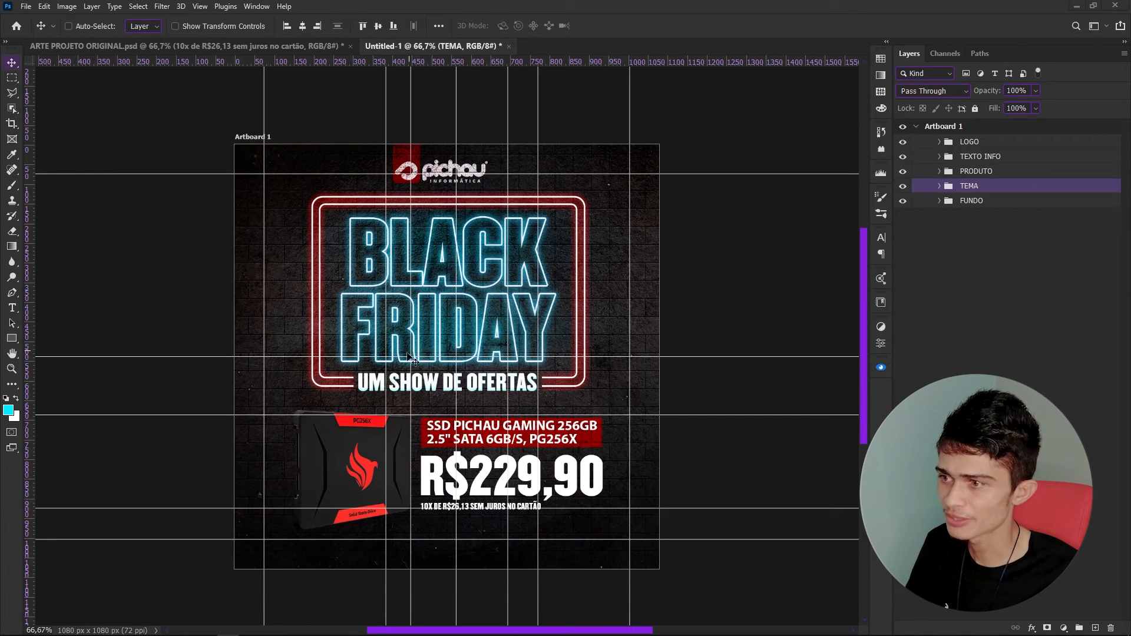
pyautogui.moveTo(386, 373); pyautogui.dragTo(30, 373)
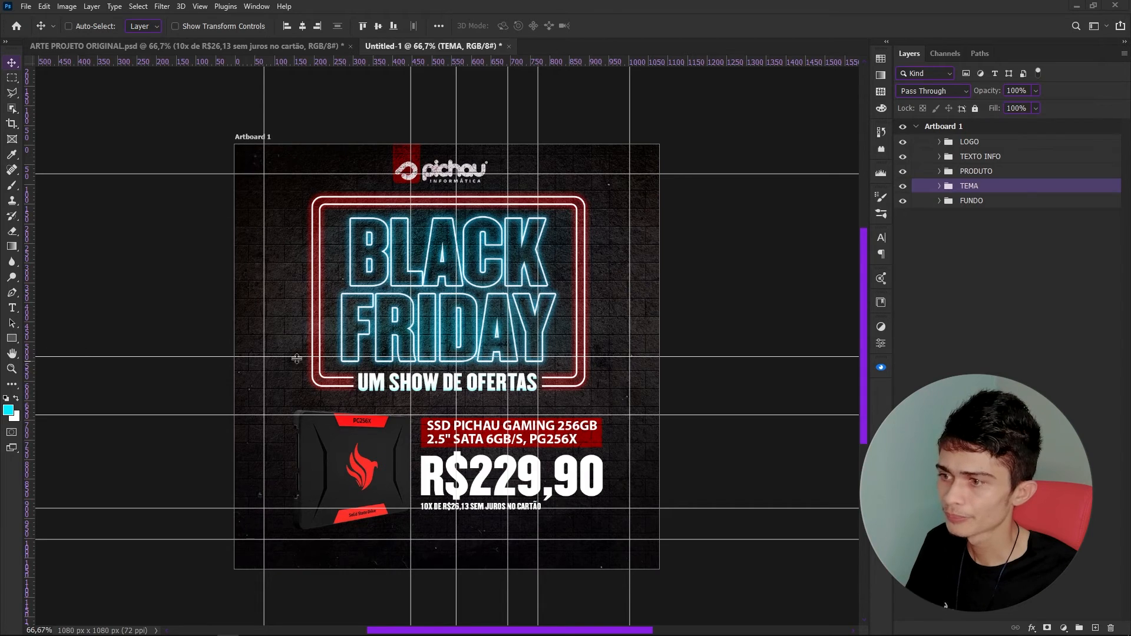
pyautogui.hotkey('ctrl', 'z')
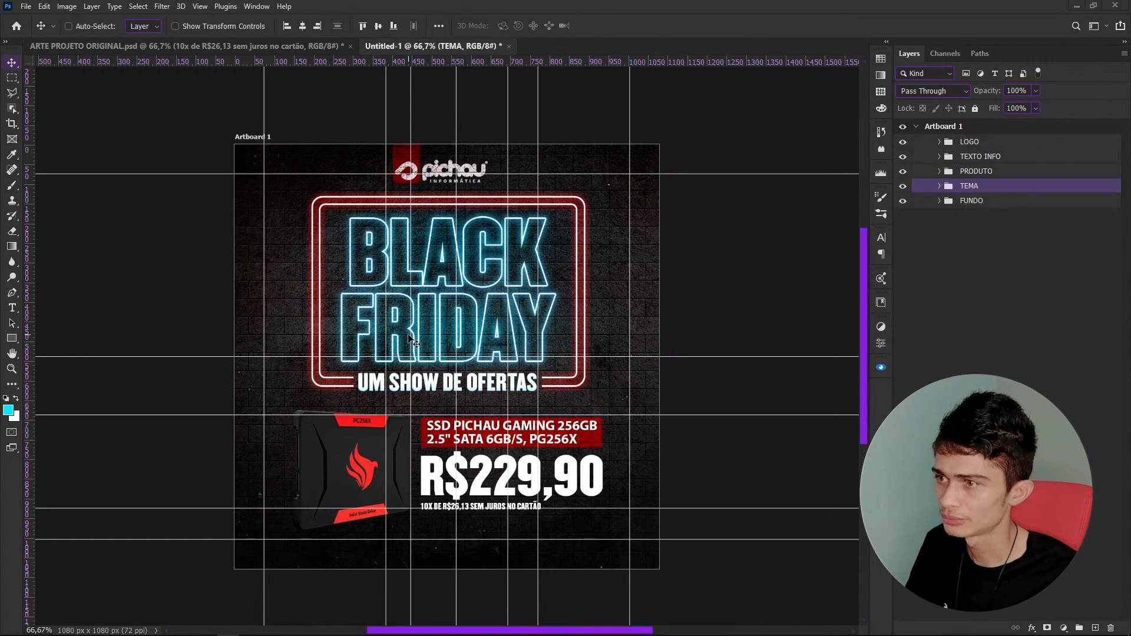
pyautogui.moveTo(410, 334); pyautogui.dragTo(29, 322)
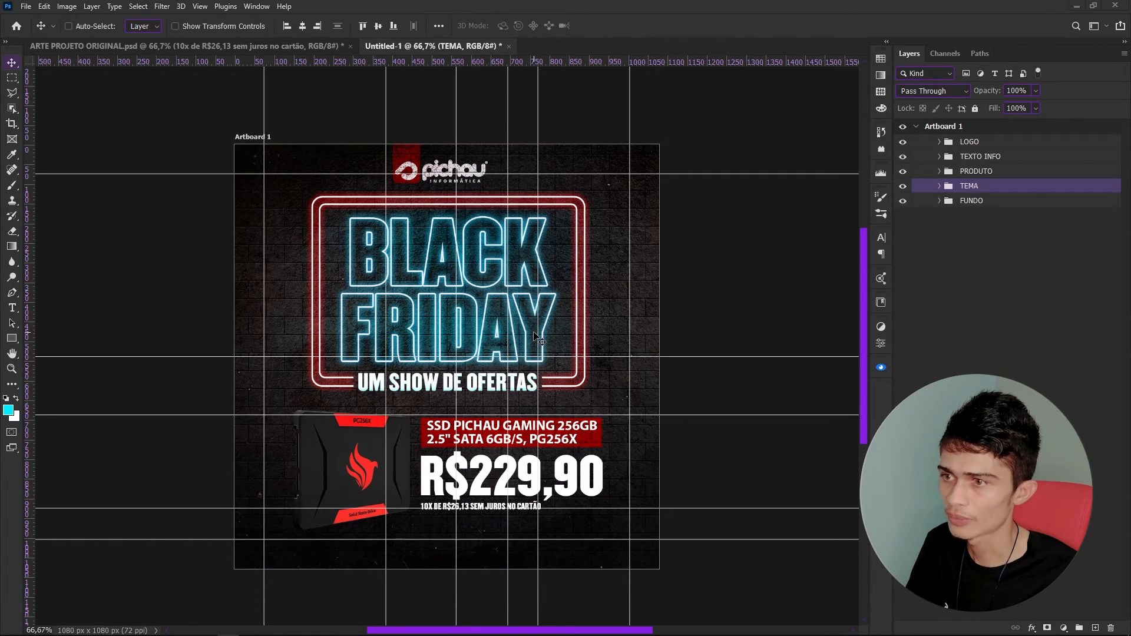
pyautogui.moveTo(533, 334); pyautogui.dragTo(27, 324)
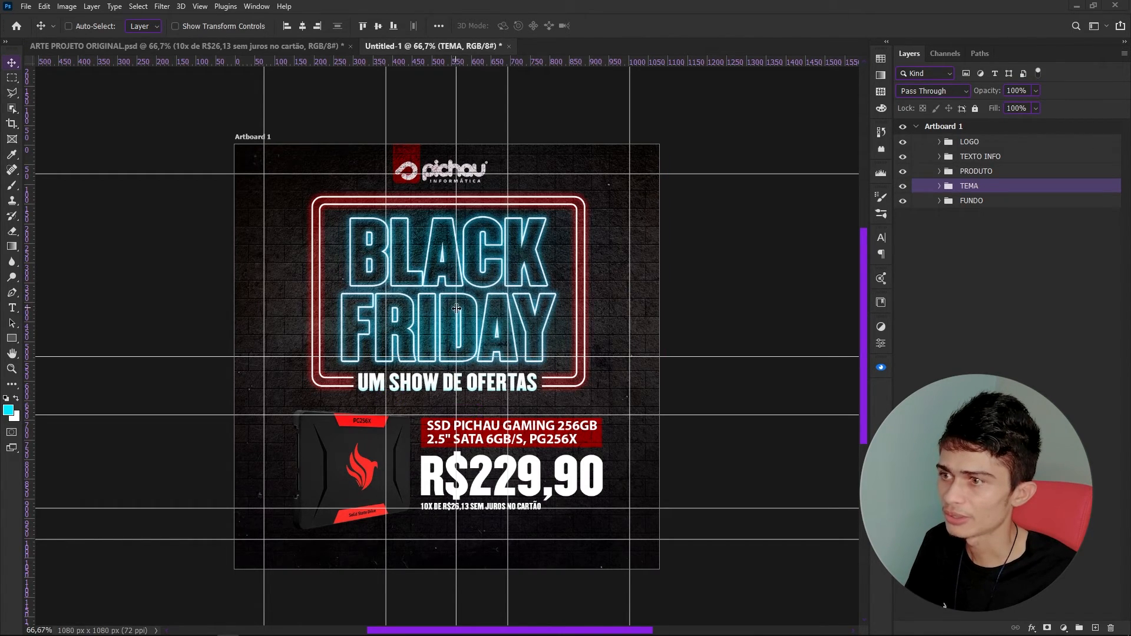
pyautogui.moveTo(456, 308); pyautogui.dragTo(448, 307)
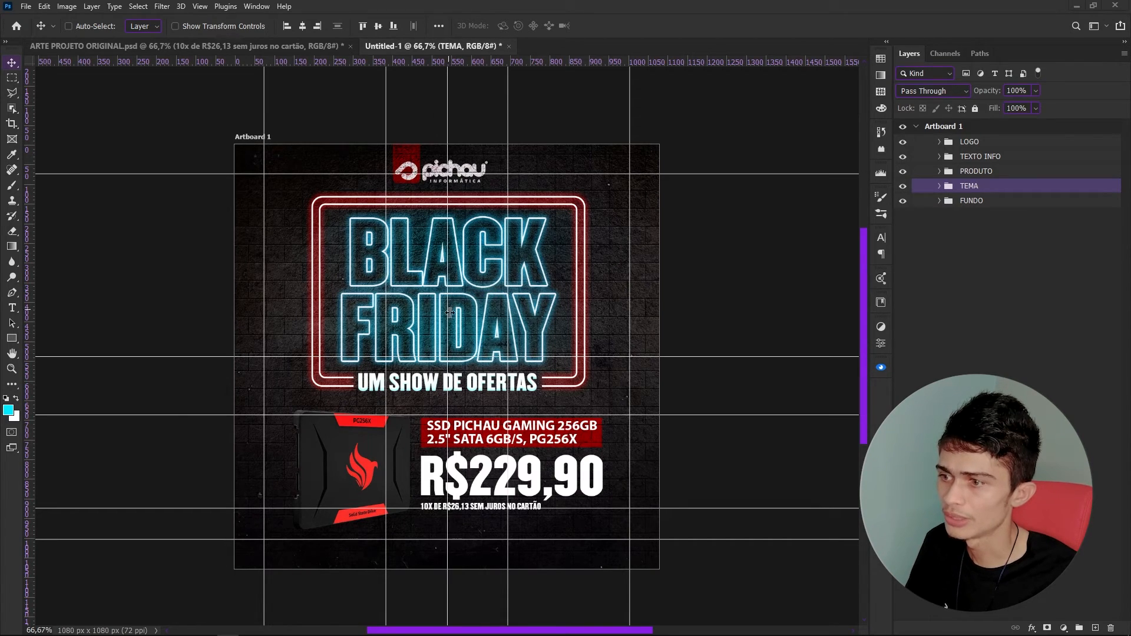
pyautogui.moveTo(450, 521); pyautogui.dragTo(451, 521)
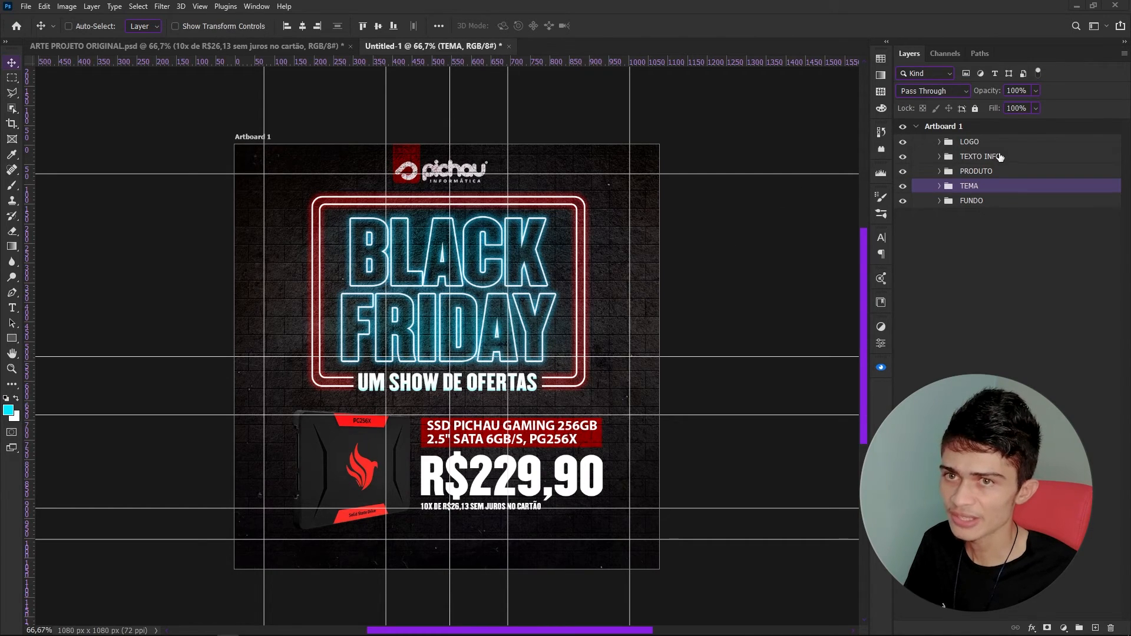
# Widen the TEMA sign symmetrically about its centre while keeping its height, and hide the guides.
pyautogui.hotkey('ctrl', 't')
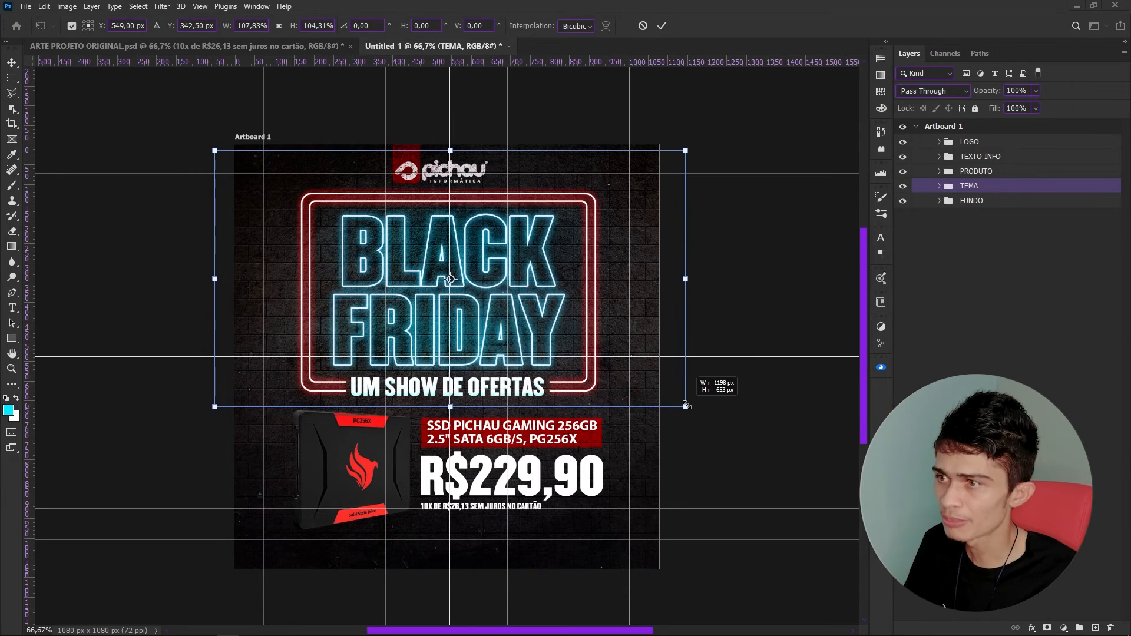
pyautogui.moveTo(667, 402); pyautogui.dragTo(687, 402)
pyautogui.press('Return')
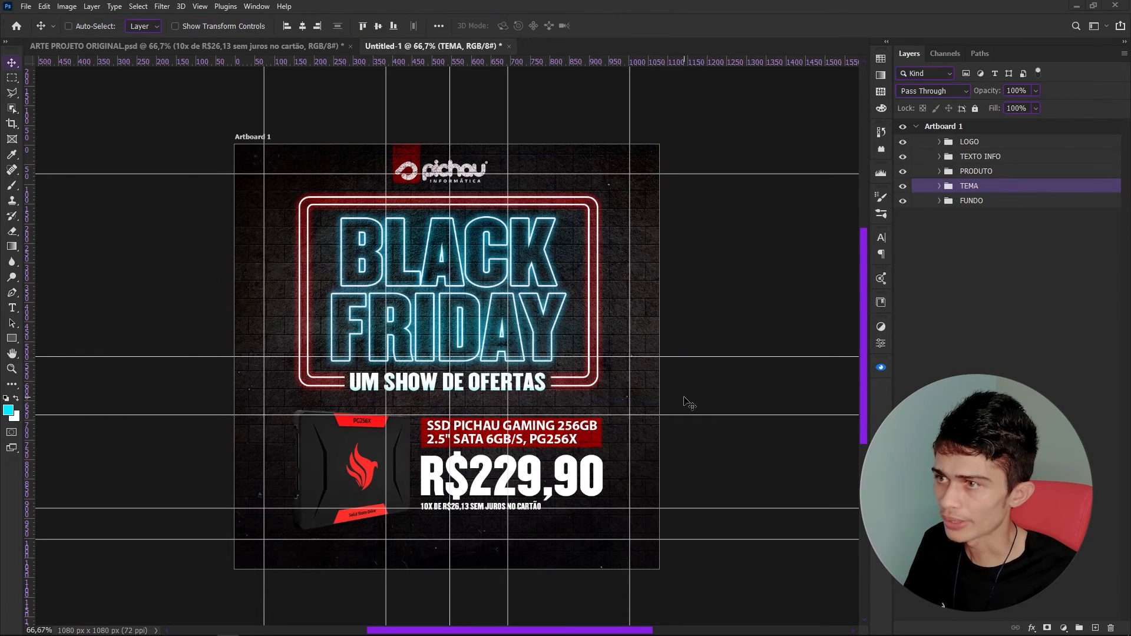
pyautogui.hotkey('ctrl', ';')
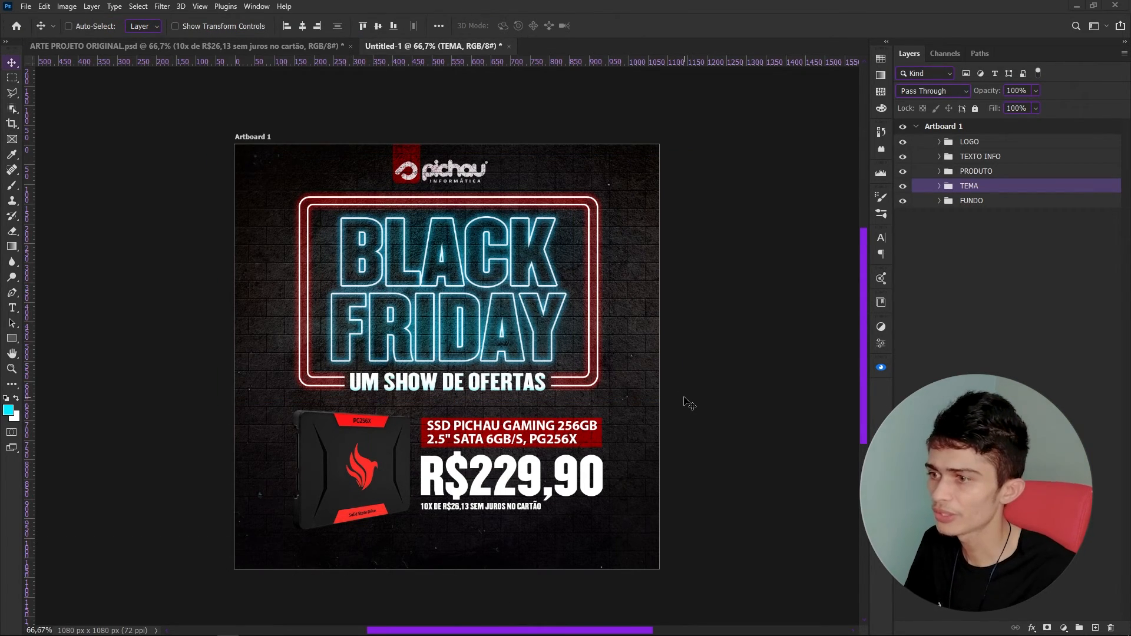
# Nudge the PRODUTO and TEXTO INFO groups together about 22 px down and 3 px left, with the guides shown.
pyautogui.scroll(1, 458, 311)
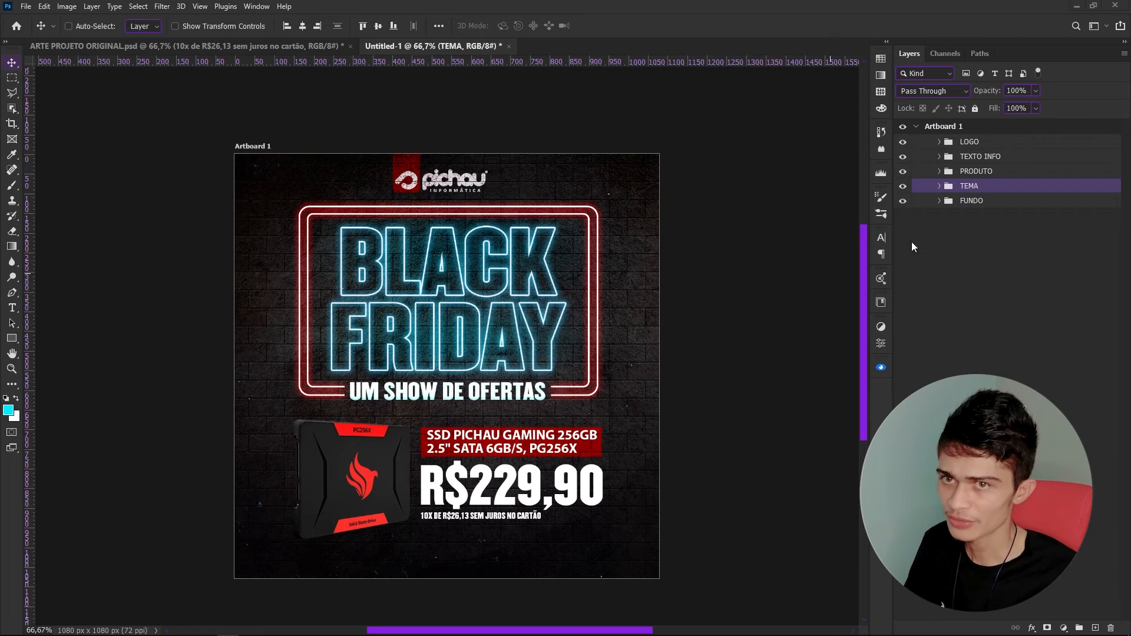
pyautogui.click(982, 172)
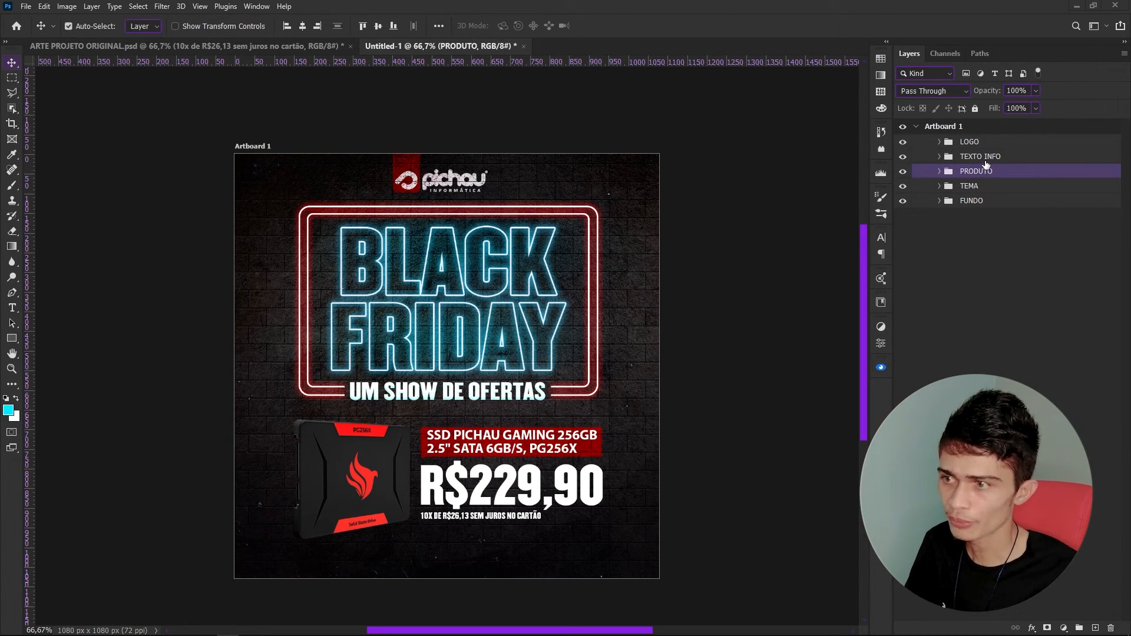
pyautogui.keyDown('ctrl'); pyautogui.click(985, 163); pyautogui.keyUp('ctrl')
pyautogui.press('Down')
pyautogui.press('Down')
pyautogui.press('Down')
pyautogui.press('Down')
pyautogui.press('Down')
pyautogui.press('Down')
pyautogui.press('Down')
pyautogui.press('Down')
pyautogui.press('Down')
pyautogui.press('Down')
pyautogui.press('Down')
pyautogui.press('Down')
pyautogui.press('Down')
pyautogui.press('Down')
pyautogui.press('Down')
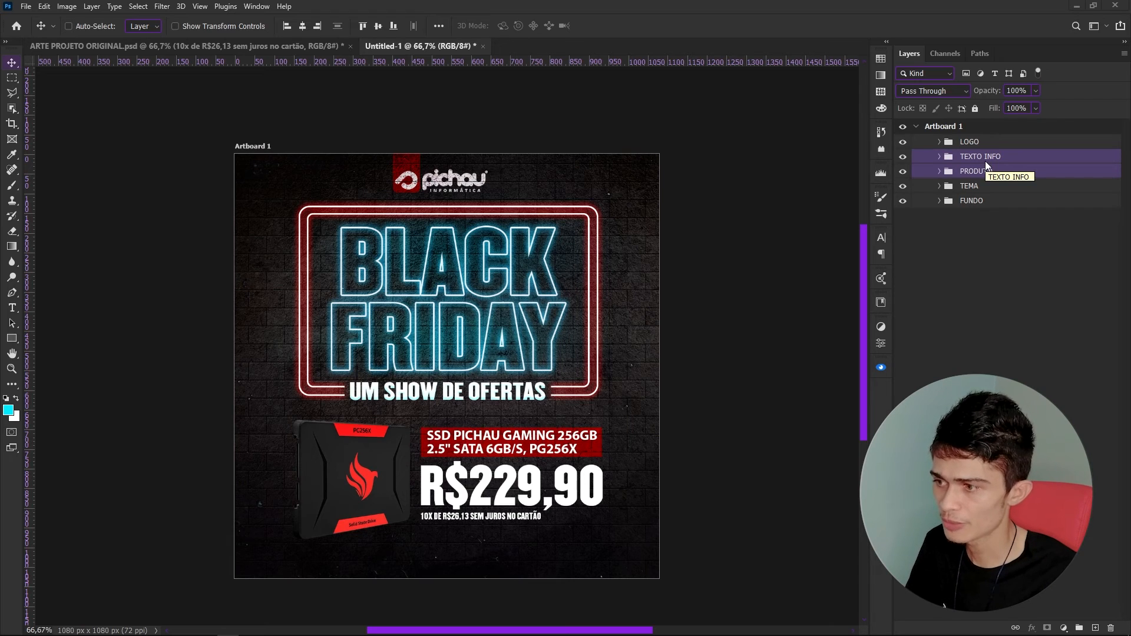
pyautogui.hotkey('ctrl', ';')
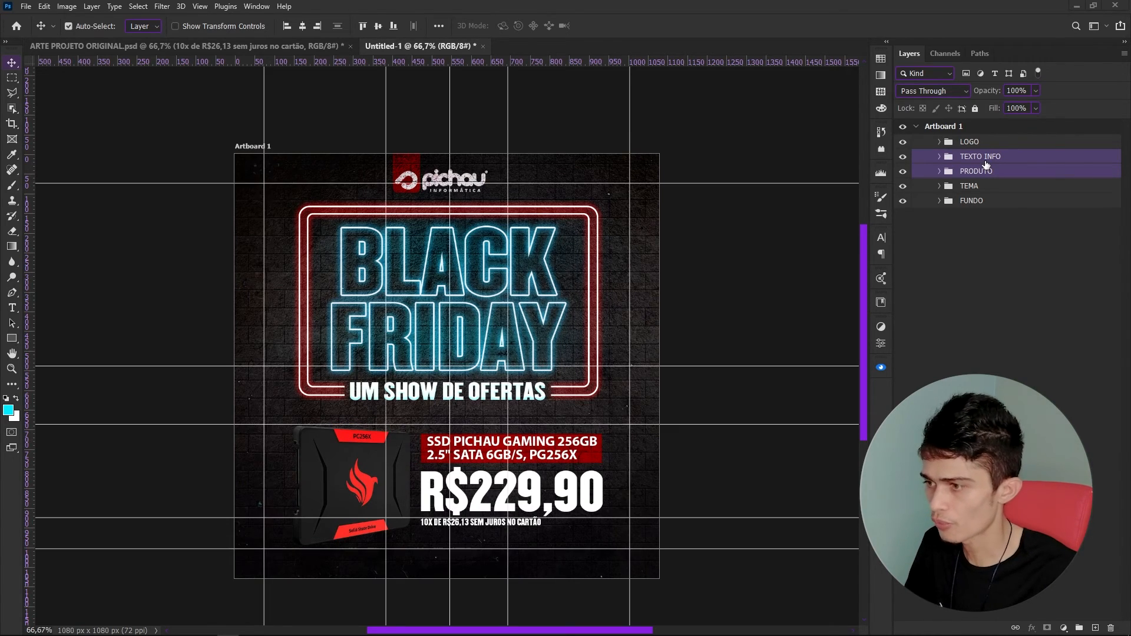
pyautogui.press('Down')
pyautogui.press('Down')
pyautogui.press('Down')
pyautogui.press('Down')
pyautogui.press('Down')
pyautogui.press('Down')
pyautogui.press('Down')
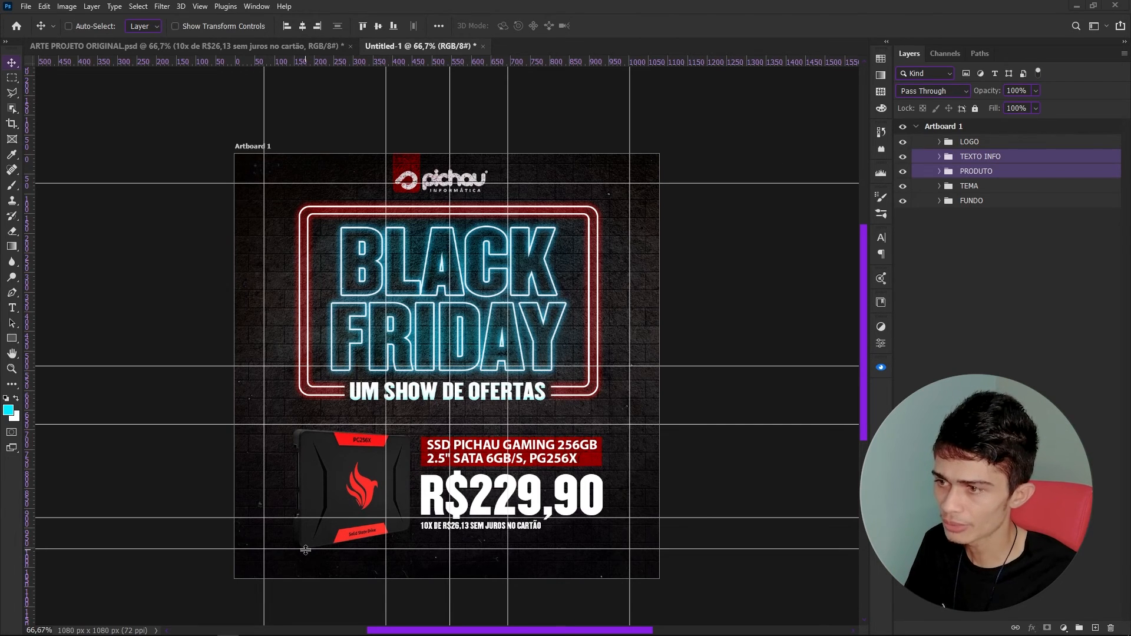
pyautogui.press('Left')
pyautogui.press('Left')
pyautogui.press('Left')
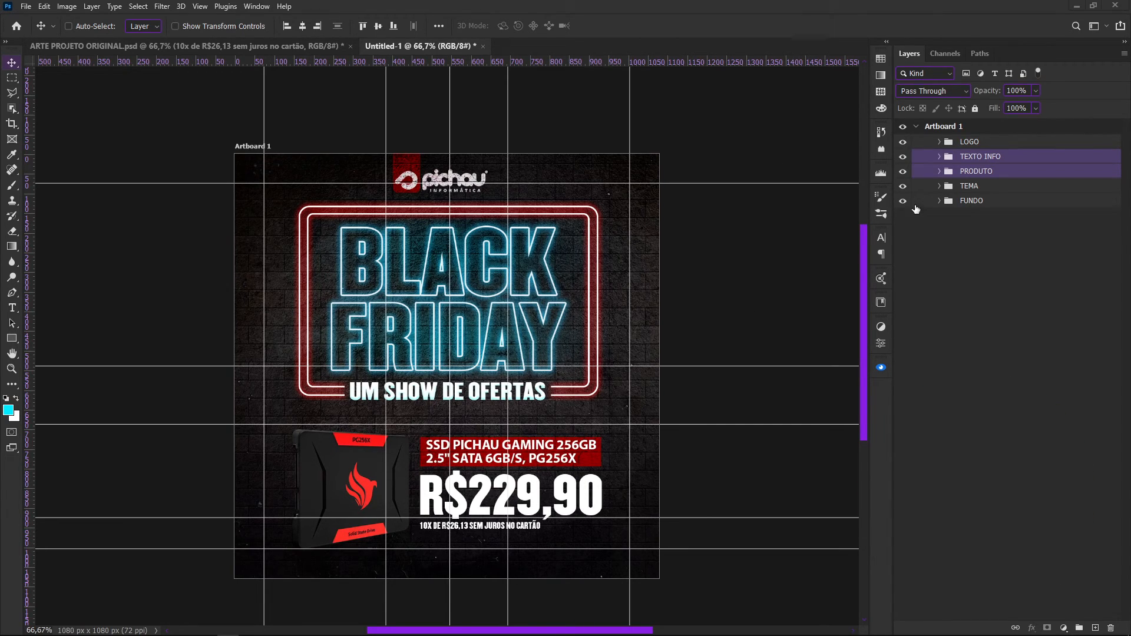
# Enlarge the TEMA group to about 104.5% width and 104% height, recentre it on the central guide and hide the guides.
pyautogui.click(965, 186)
pyautogui.hotkey('ctrl', 't')
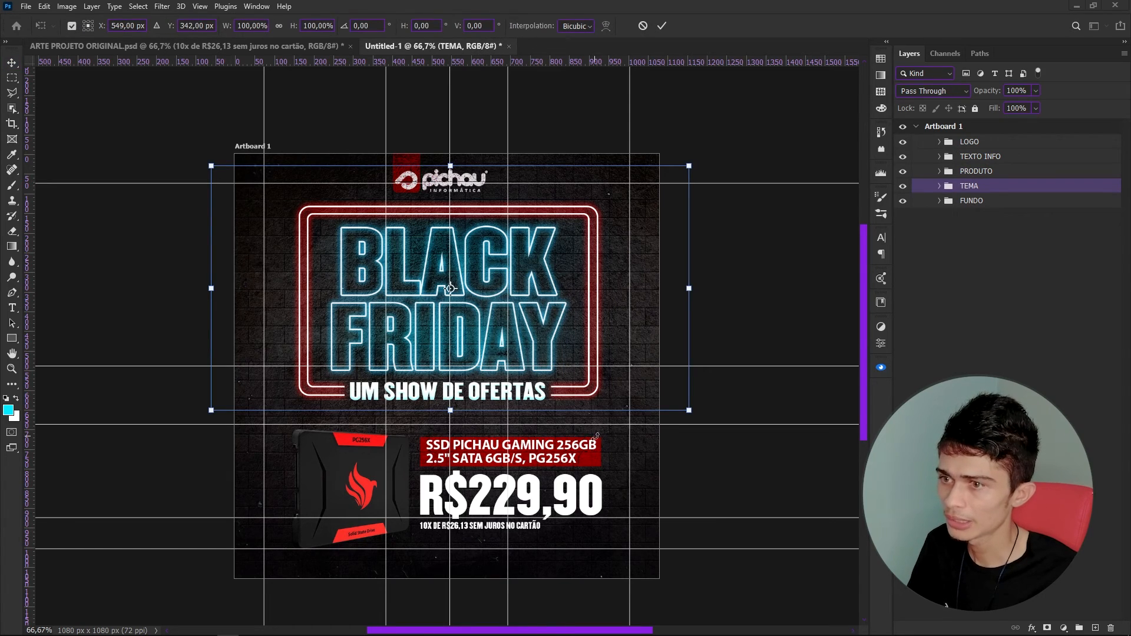
pyautogui.moveTo(689, 411); pyautogui.dragTo(710, 419)
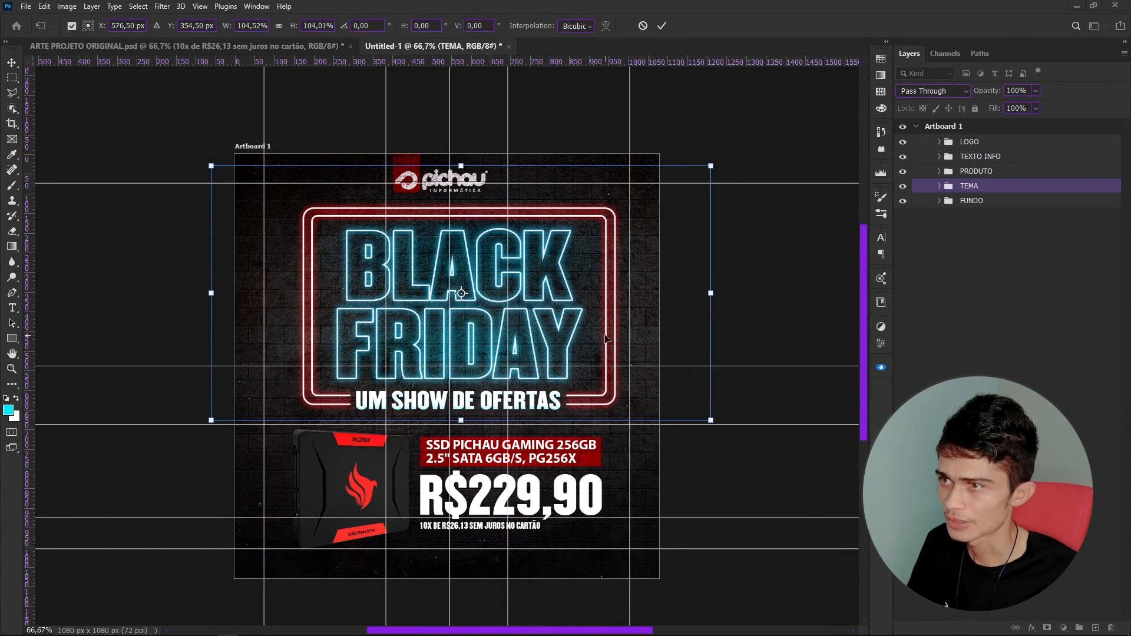
pyautogui.moveTo(601, 317); pyautogui.dragTo(592, 313)
pyautogui.moveTo(592, 312); pyautogui.dragTo(589, 311)
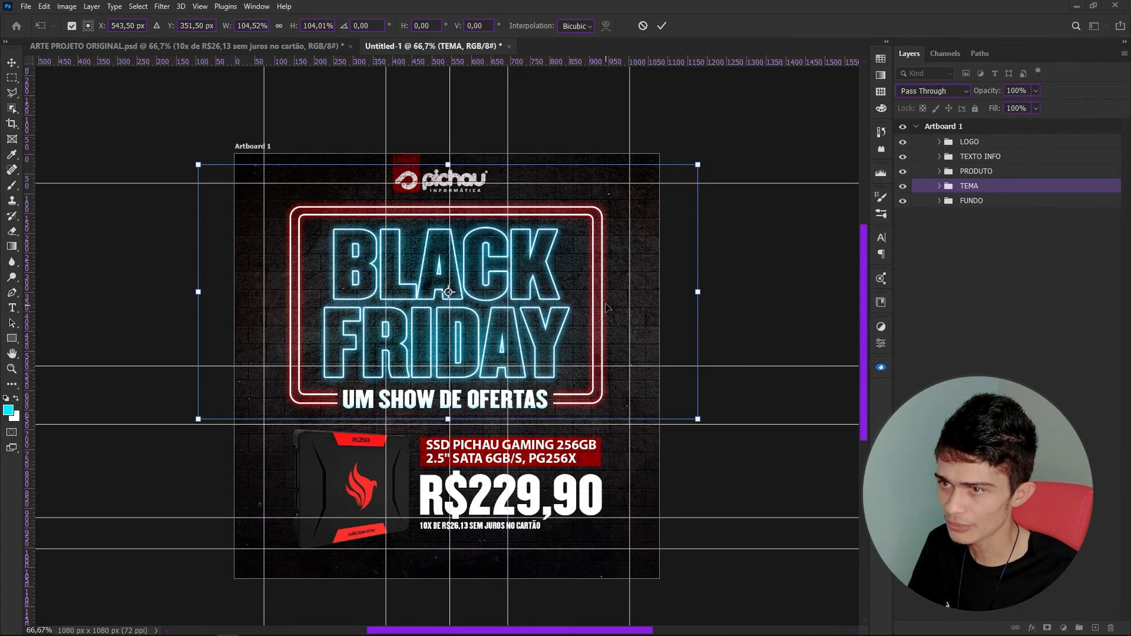
pyautogui.press('Return')
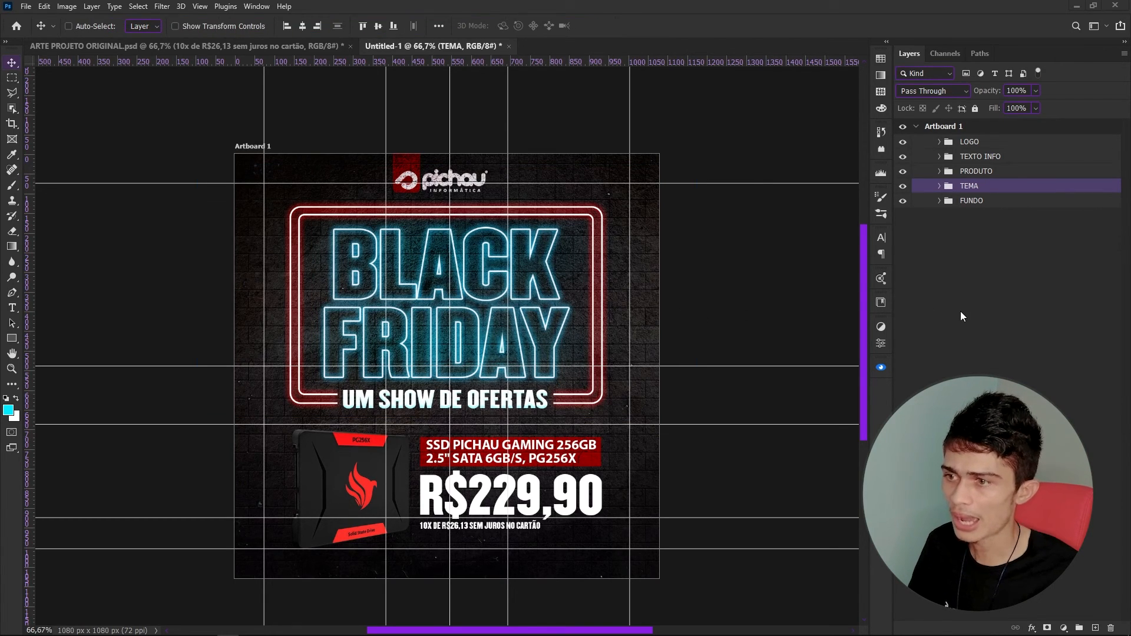
pyautogui.press('Right')
pyautogui.press('Right')
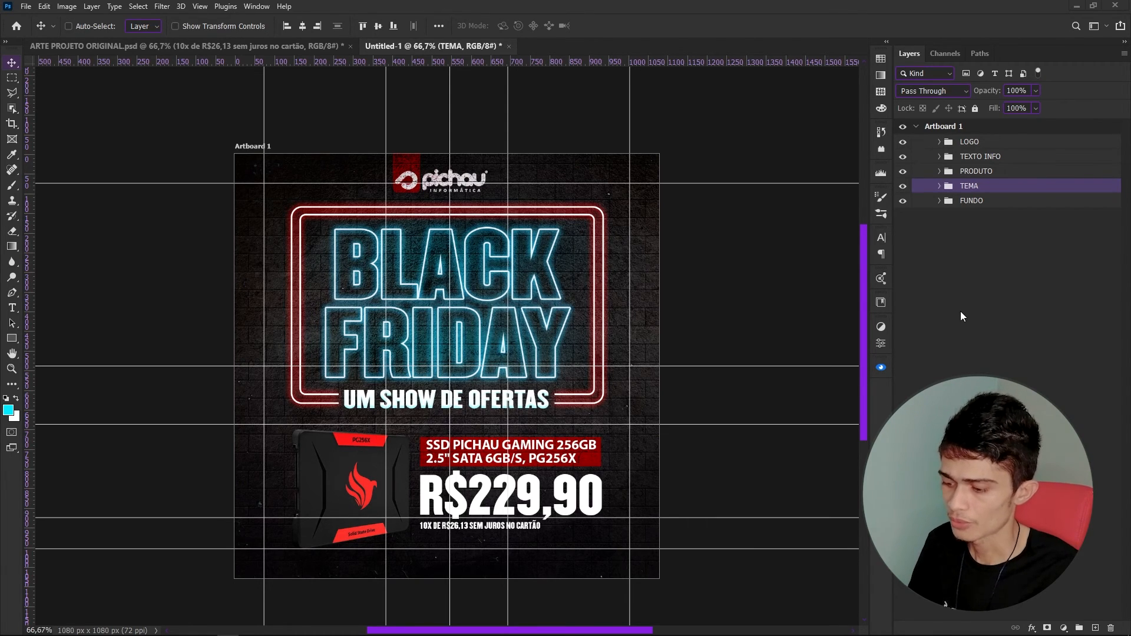
pyautogui.hotkey('ctrl', ';')
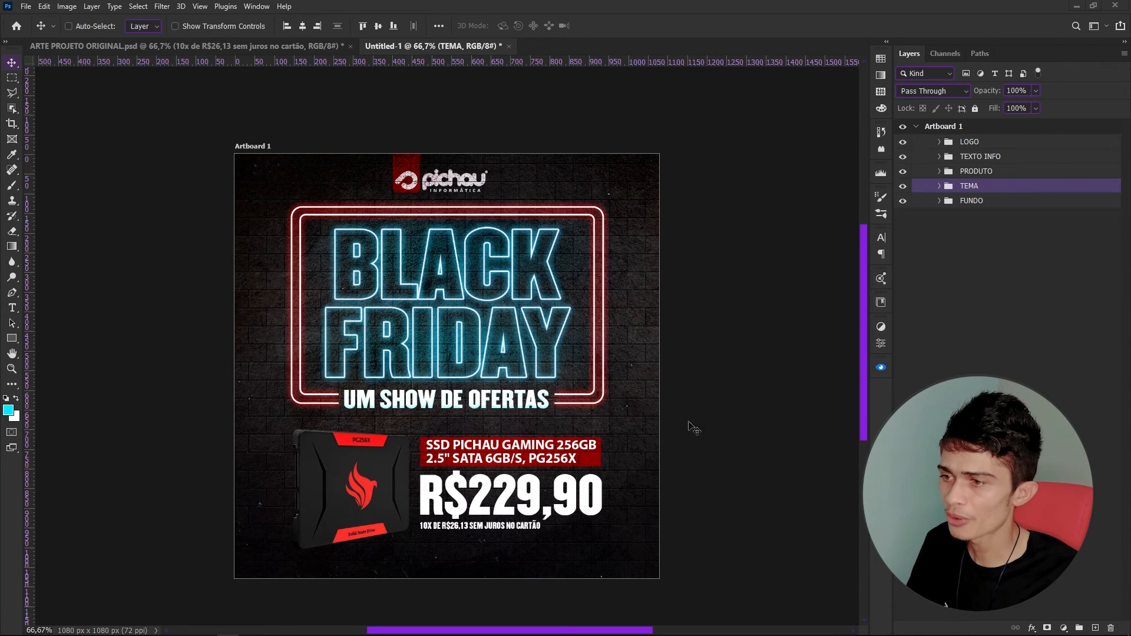
# Duplicate the gradient Layer 2 from the FUNDO group and place the copy above all groups in Artboard 1.
pyautogui.click(964, 200)
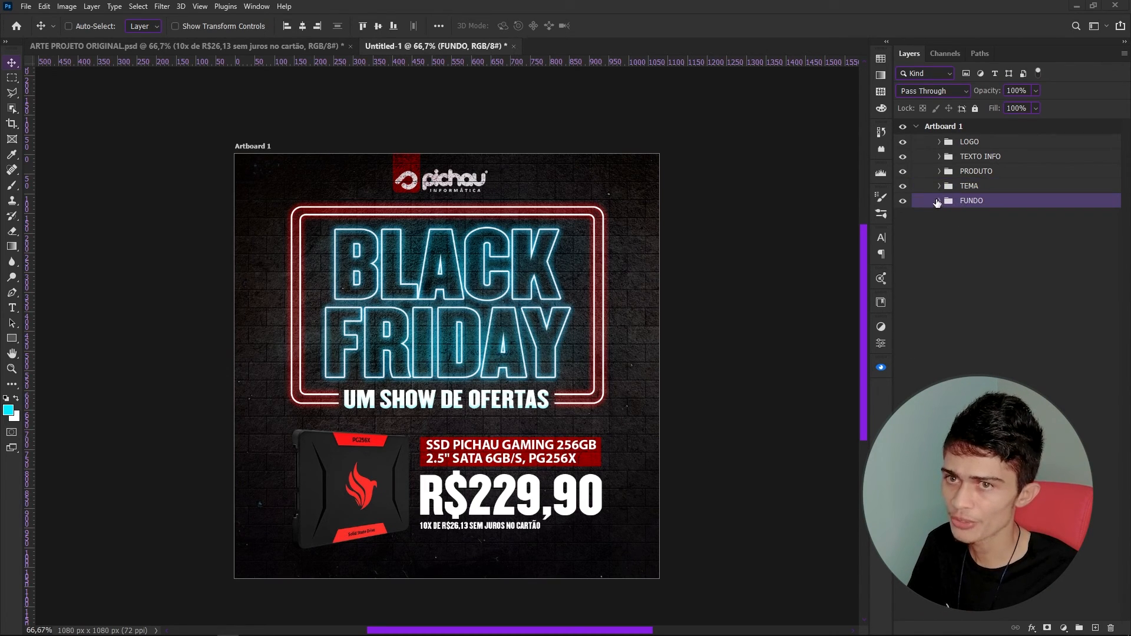
pyautogui.click(939, 201)
pyautogui.click(1081, 257)
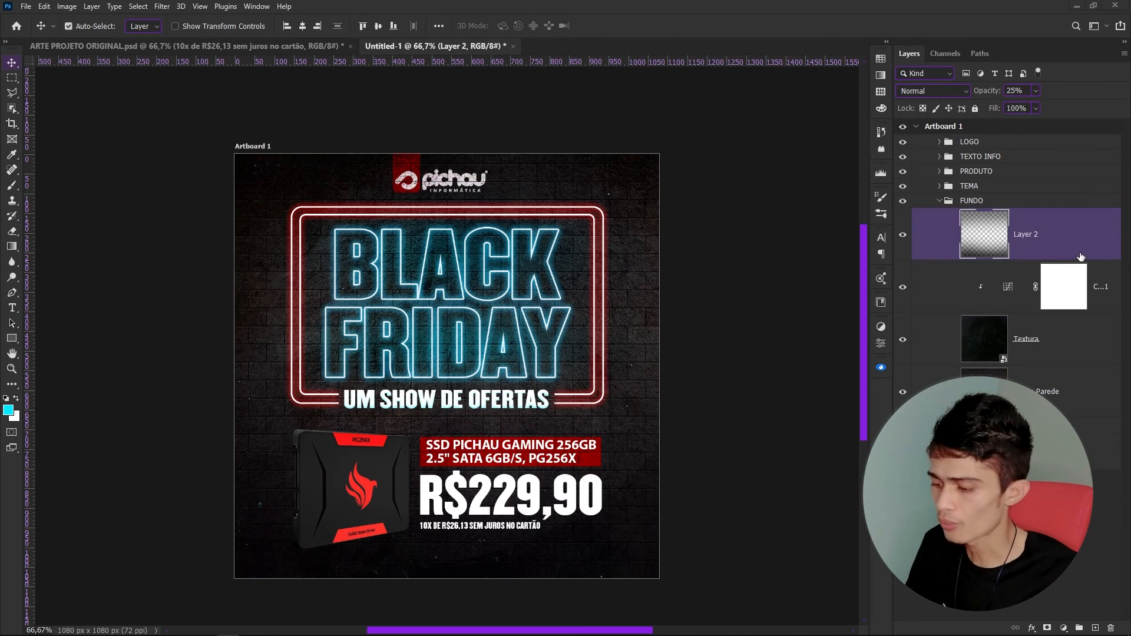
pyautogui.hotkey('ctrl', 'j')
pyautogui.moveTo(1067, 239); pyautogui.dragTo(1058, 138)
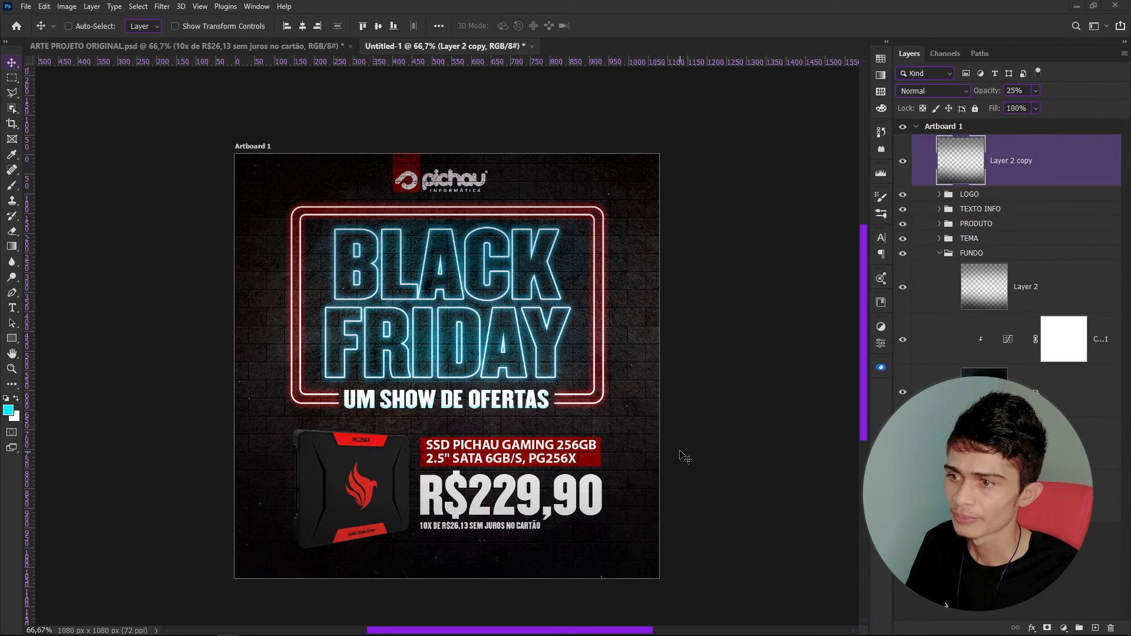
# Erase the copied gradient across the tagline, SSD and price text with a soft 538 px eraser.
pyautogui.press('e')
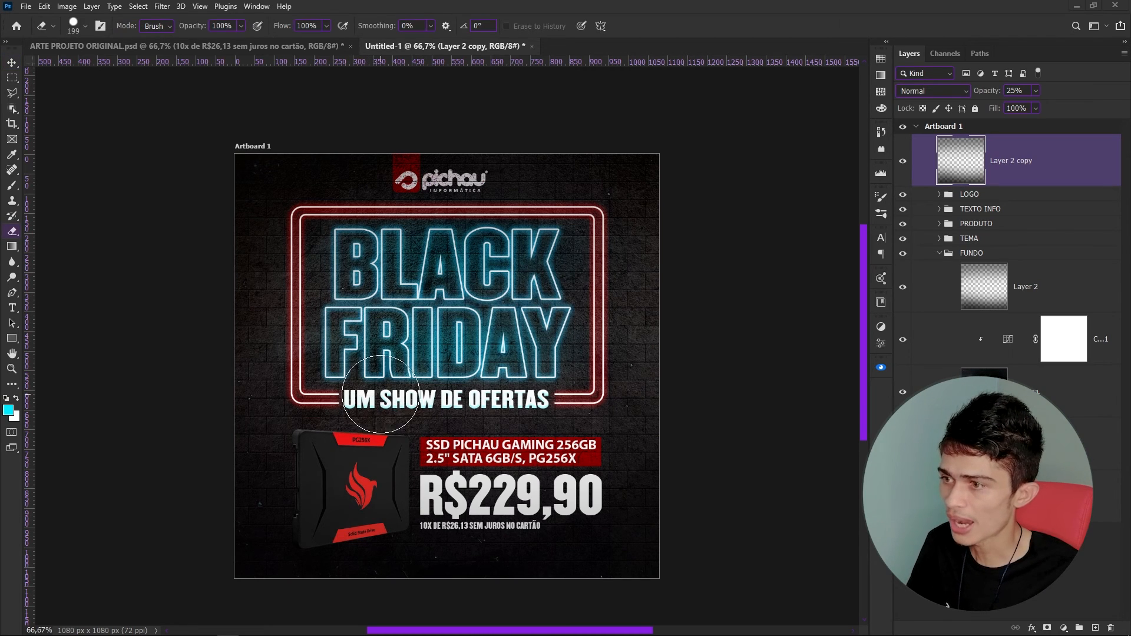
pyautogui.rightClick(521, 436)
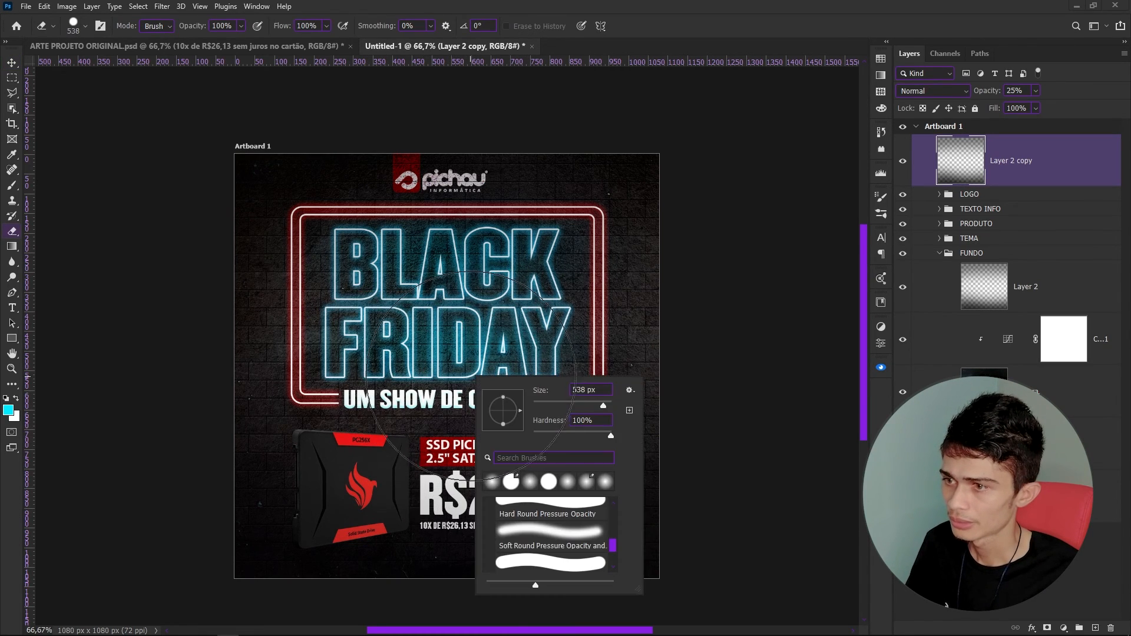
pyautogui.click(809, 19)
pyautogui.moveTo(598, 417)
pyautogui.mouseDown()
pyautogui.moveTo(514, 431)
pyautogui.moveTo(284, 405)
pyautogui.moveTo(295, 399)
pyautogui.mouseUp()
pyautogui.moveTo(295, 398)
pyautogui.mouseDown()
pyautogui.moveTo(522, 430)
pyautogui.moveTo(614, 423)
pyautogui.mouseUp()
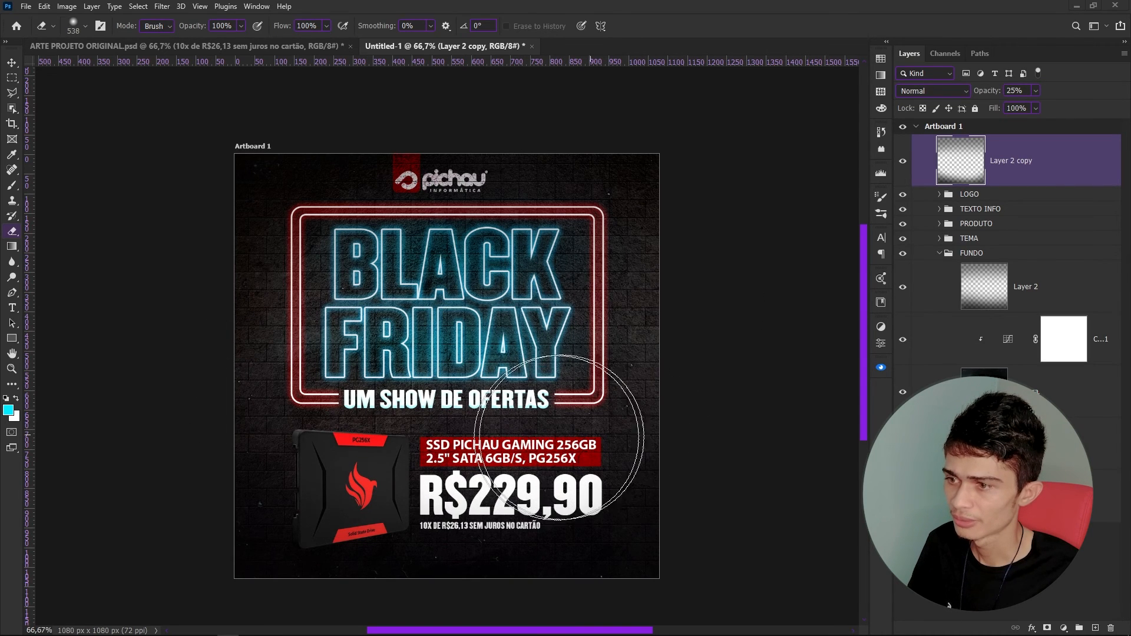
# Put the Layer 2 copy into a new group named AJUESTE FINAL and collapse it along with the FUNDO group.
pyautogui.click(939, 254)
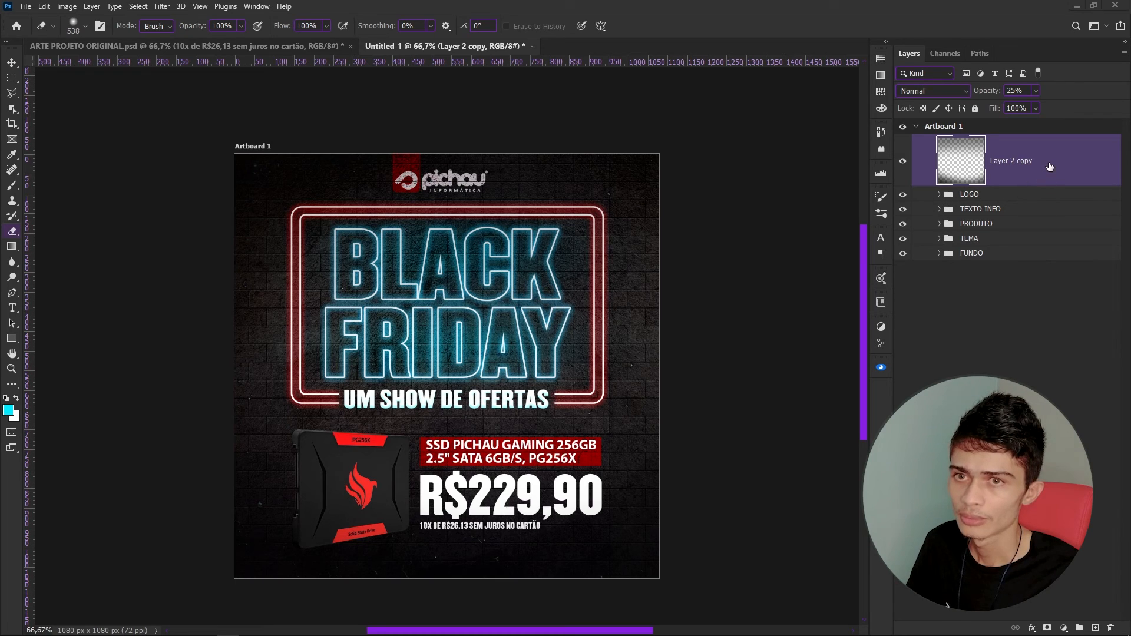
pyautogui.hotkey('ctrl', 'g')
pyautogui.doubleClick(973, 142)
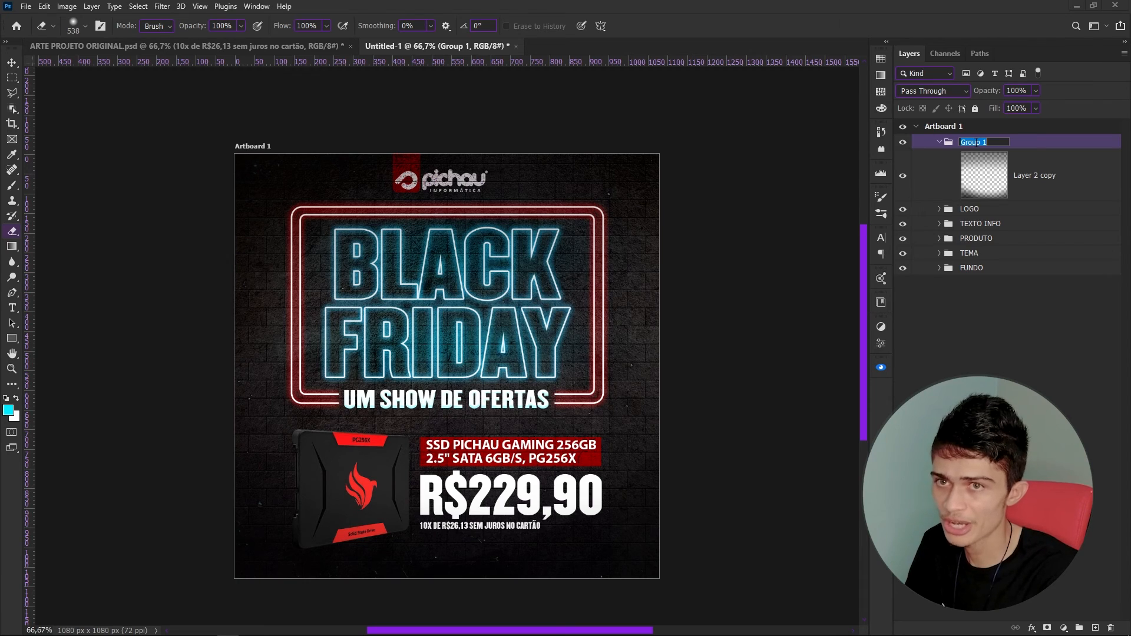
pyautogui.write('AJUESTE')
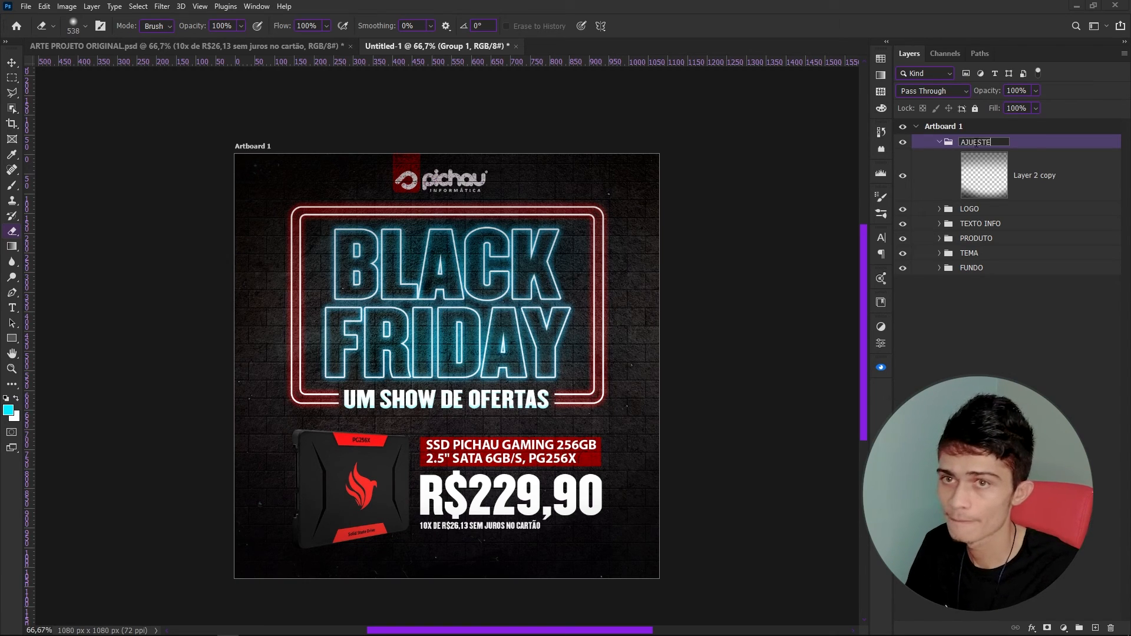
pyautogui.write(' FINAL')
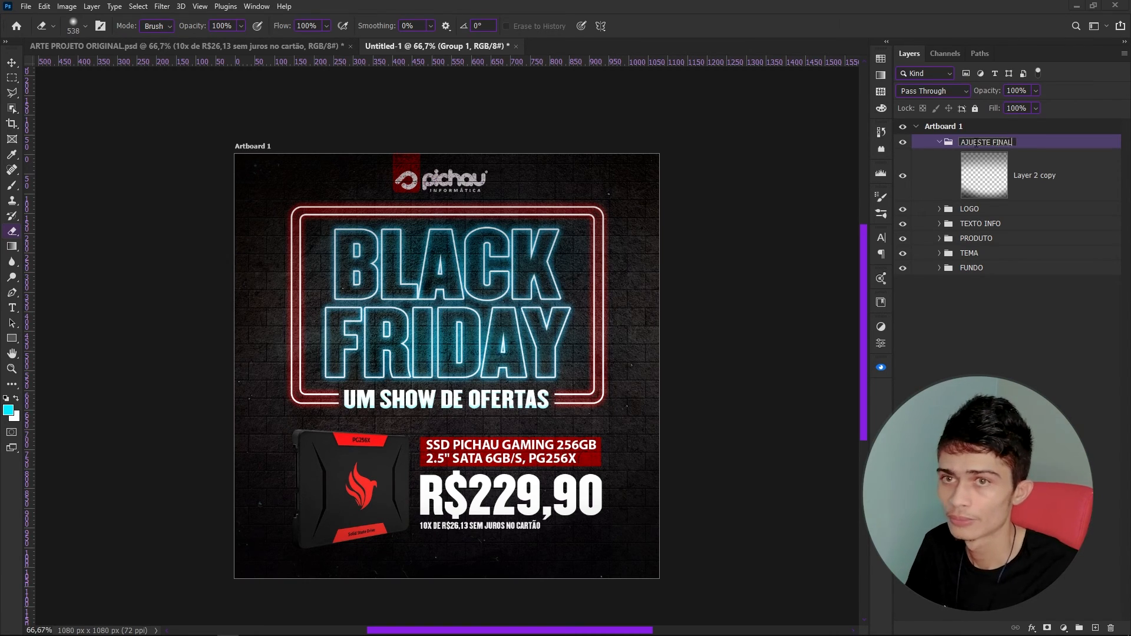
pyautogui.click(1052, 162)
pyautogui.click(975, 144)
pyautogui.click(940, 142)
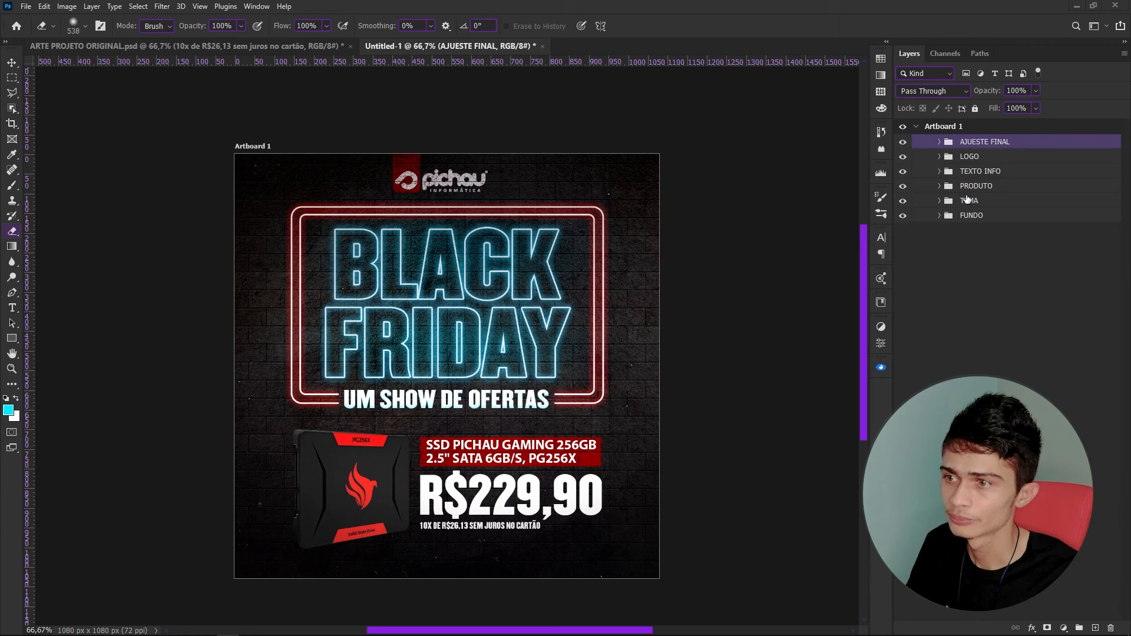
# View the finished artboard in full screen mode, fitted to the screen.
pyautogui.press('f')
pyautogui.press('f')
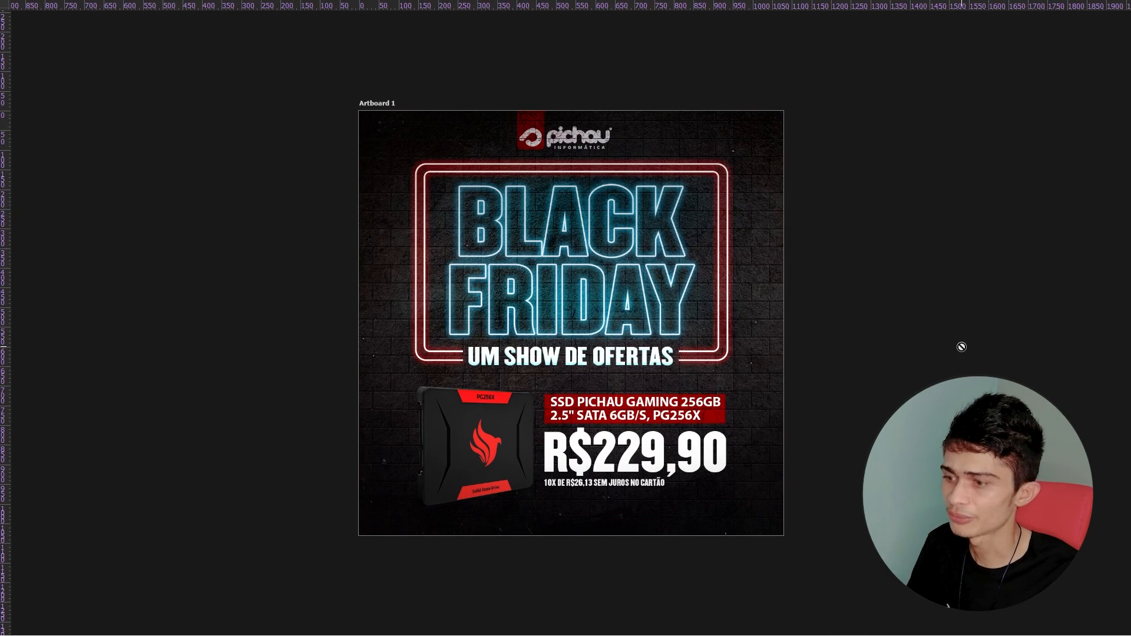
pyautogui.hotkey('ctrl', '0')
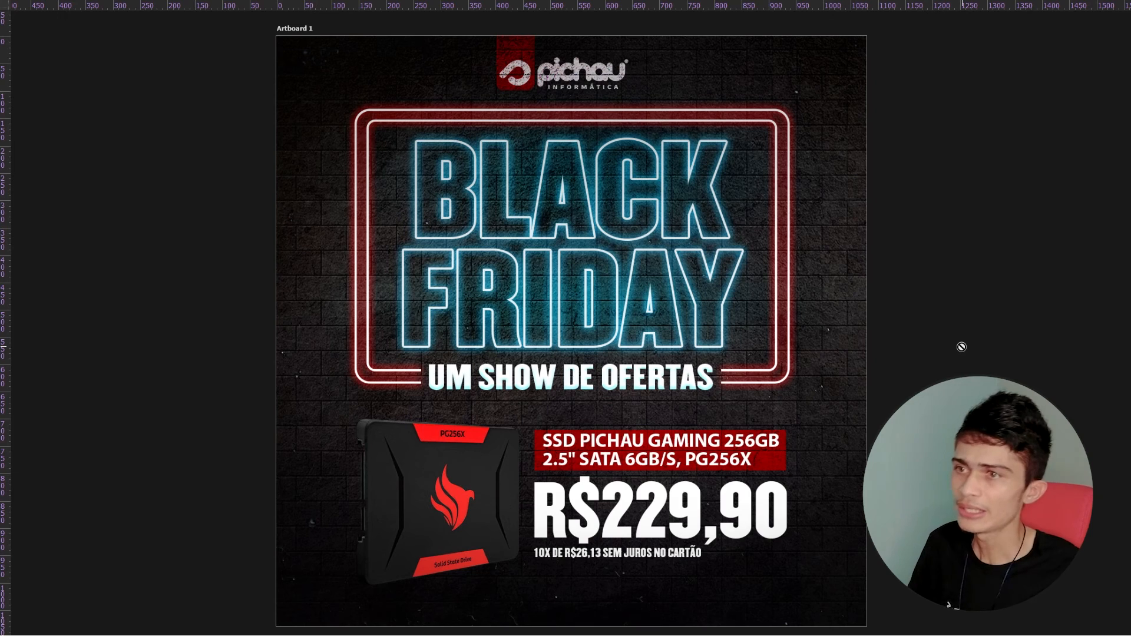